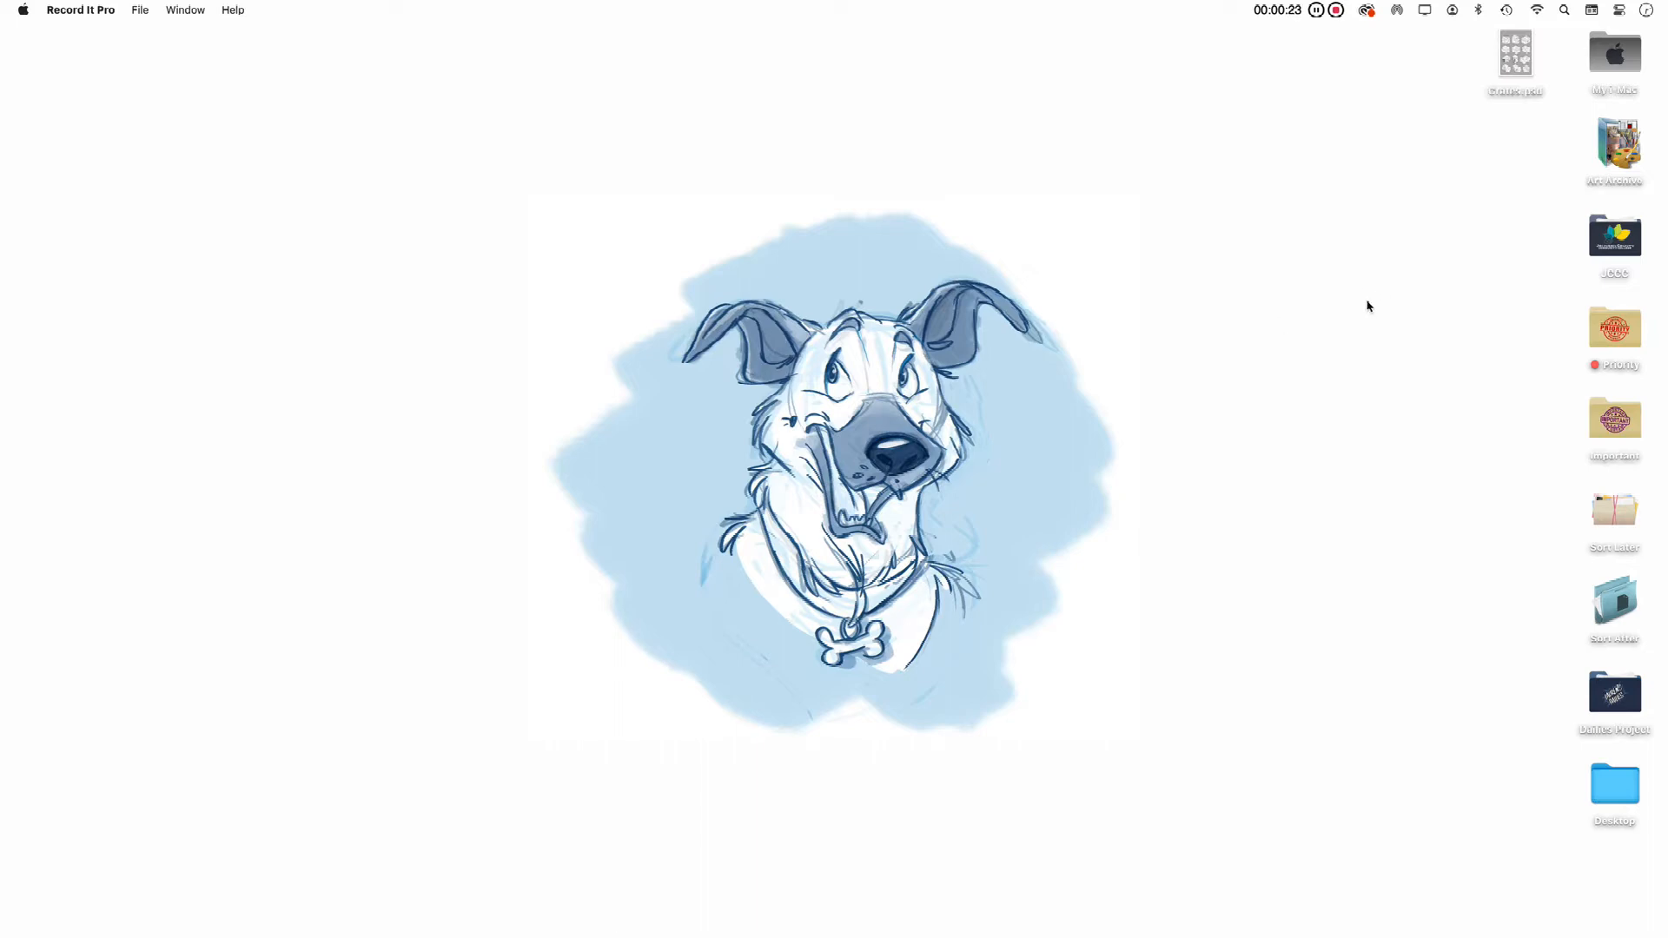
Switch to the Crates.psd document in Photoshop and examine the TB-4 and SB-01 crate drawings up close
mouse_move(1286, 936)
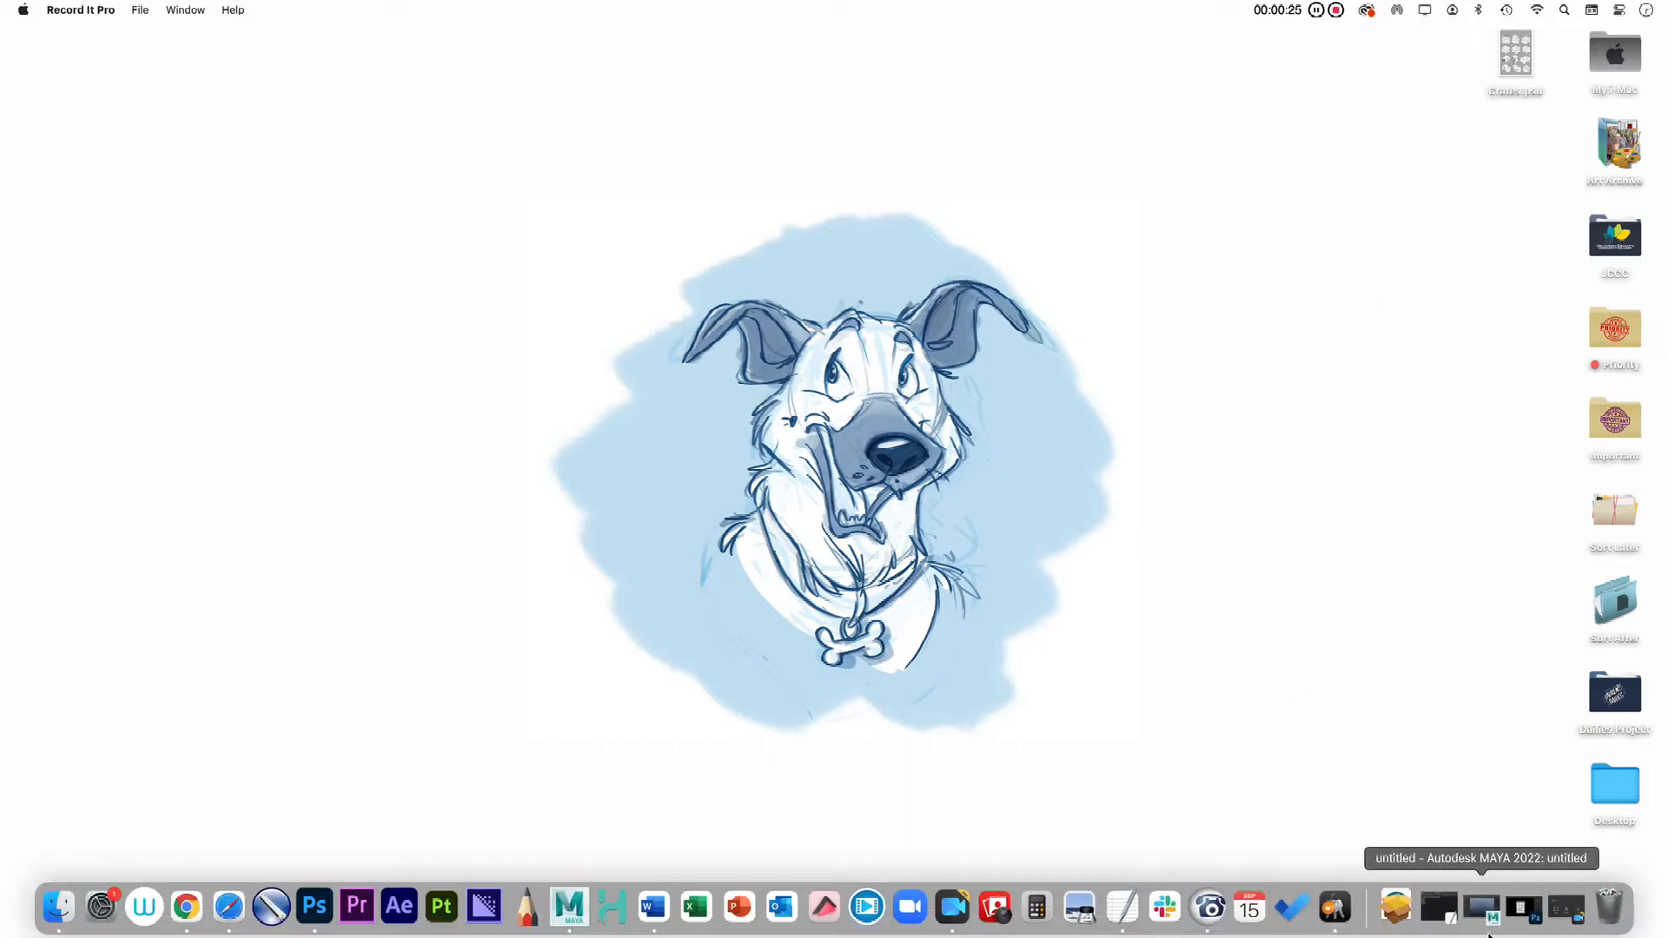
click(1520, 911)
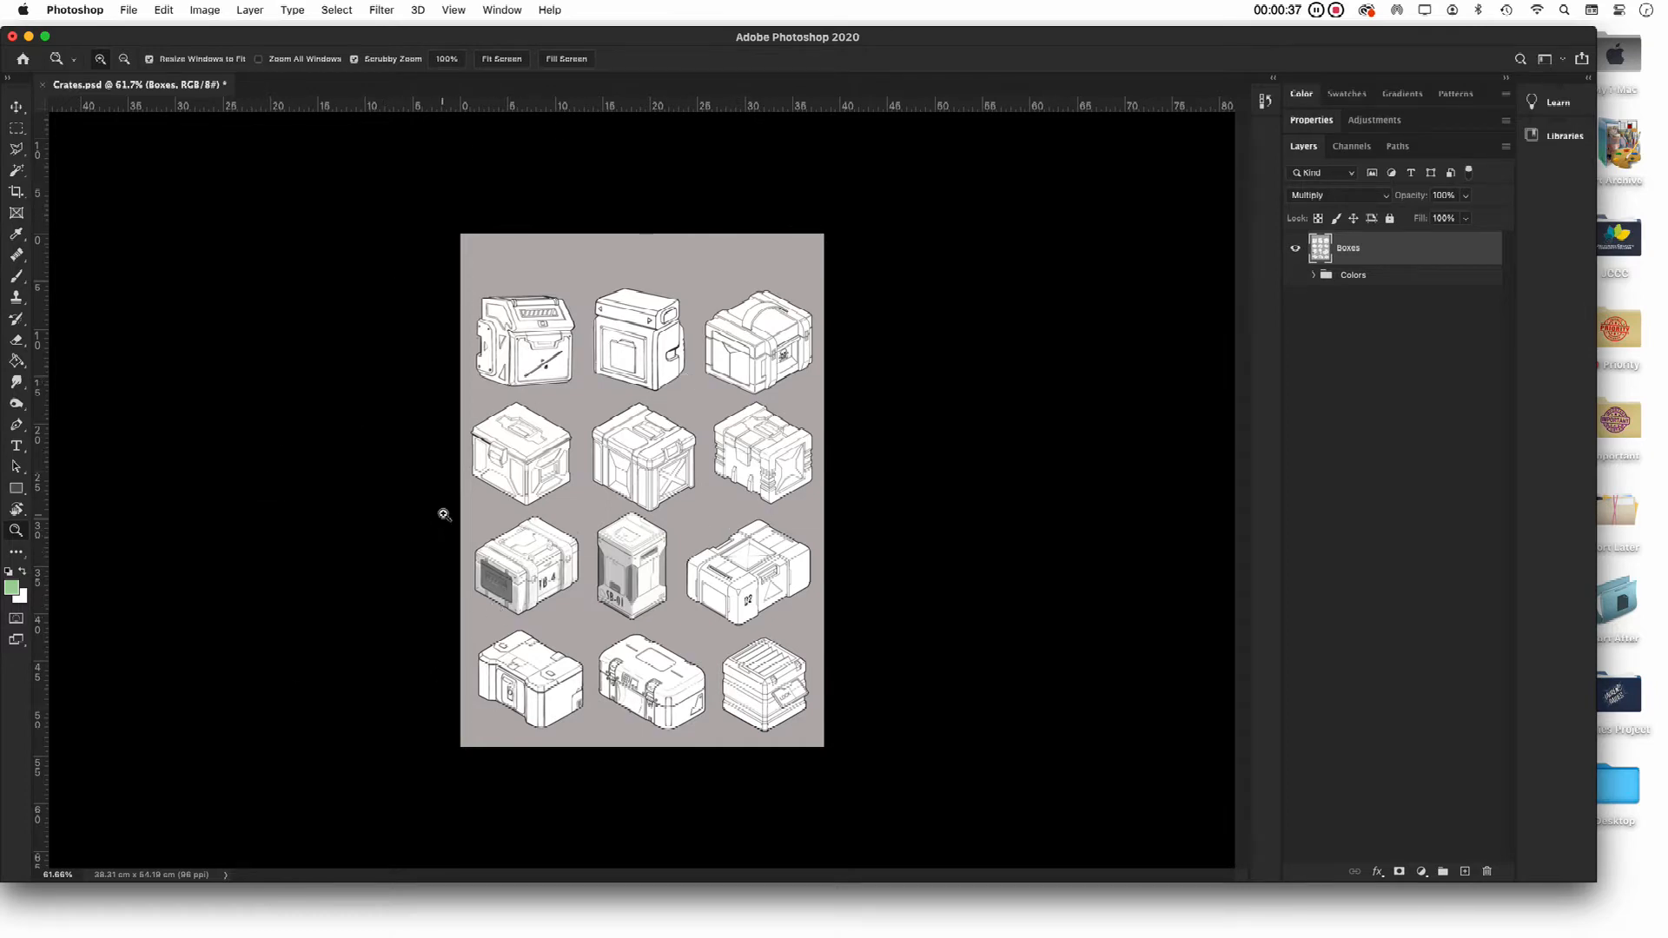
drag(483, 597, 526, 627)
drag(469, 531, 711, 501)
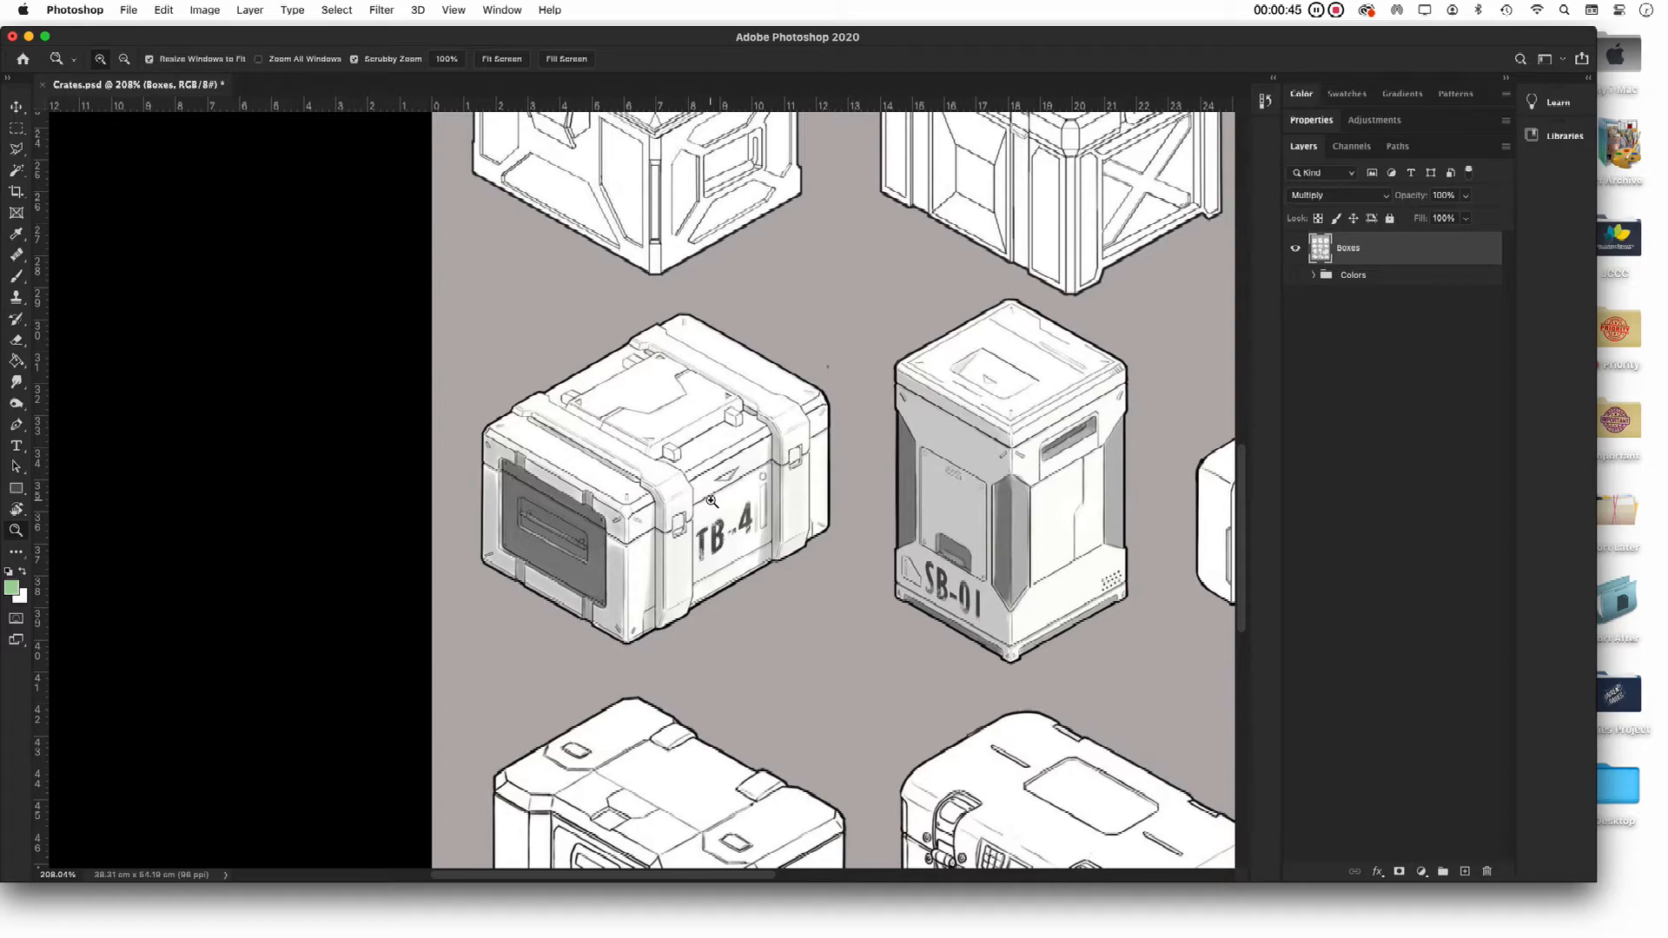
drag(712, 501, 678, 497)
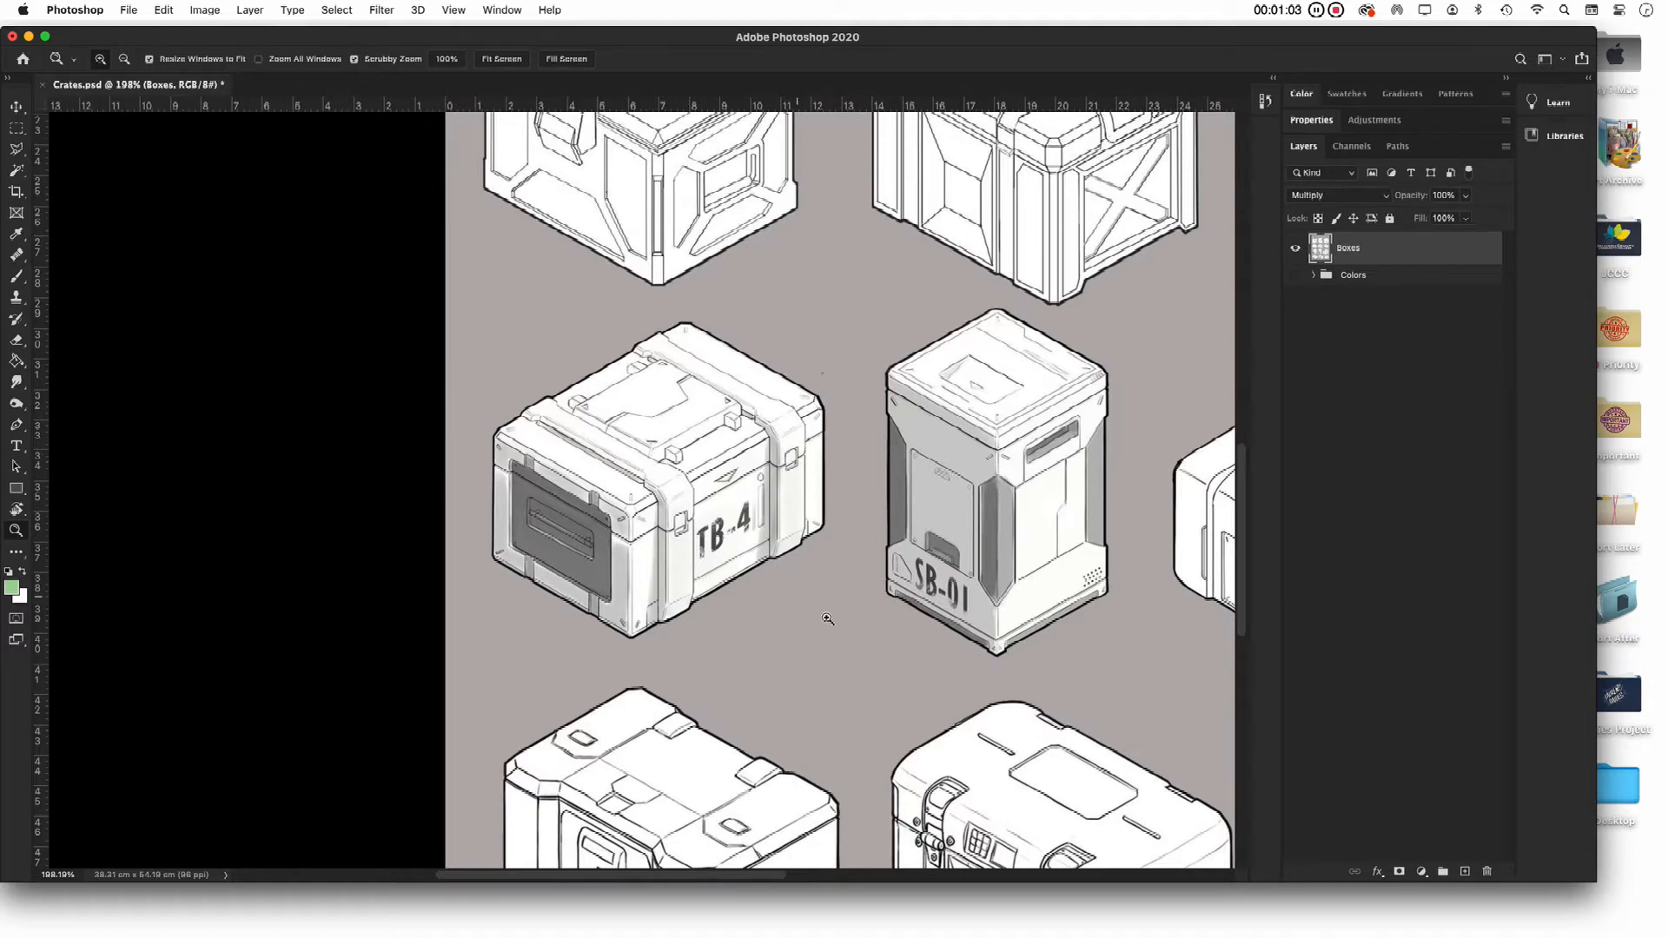
drag(827, 618, 857, 639)
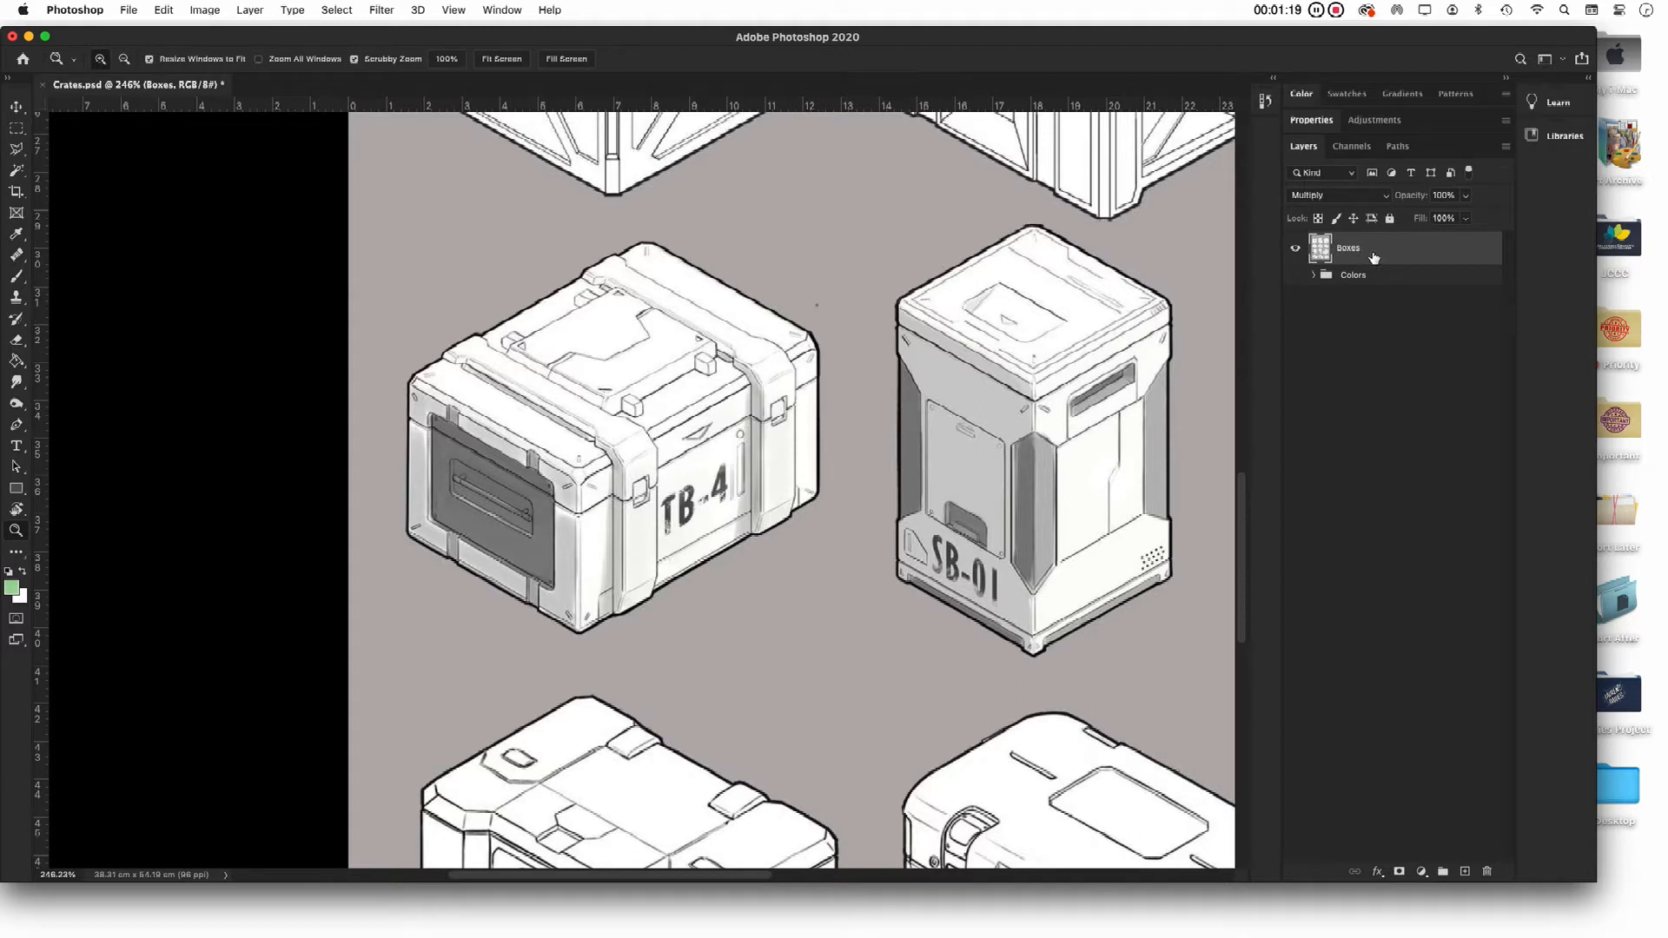
Set the Boxes layer's blend mode to Multiply and make the Colors group visible
click(1342, 198)
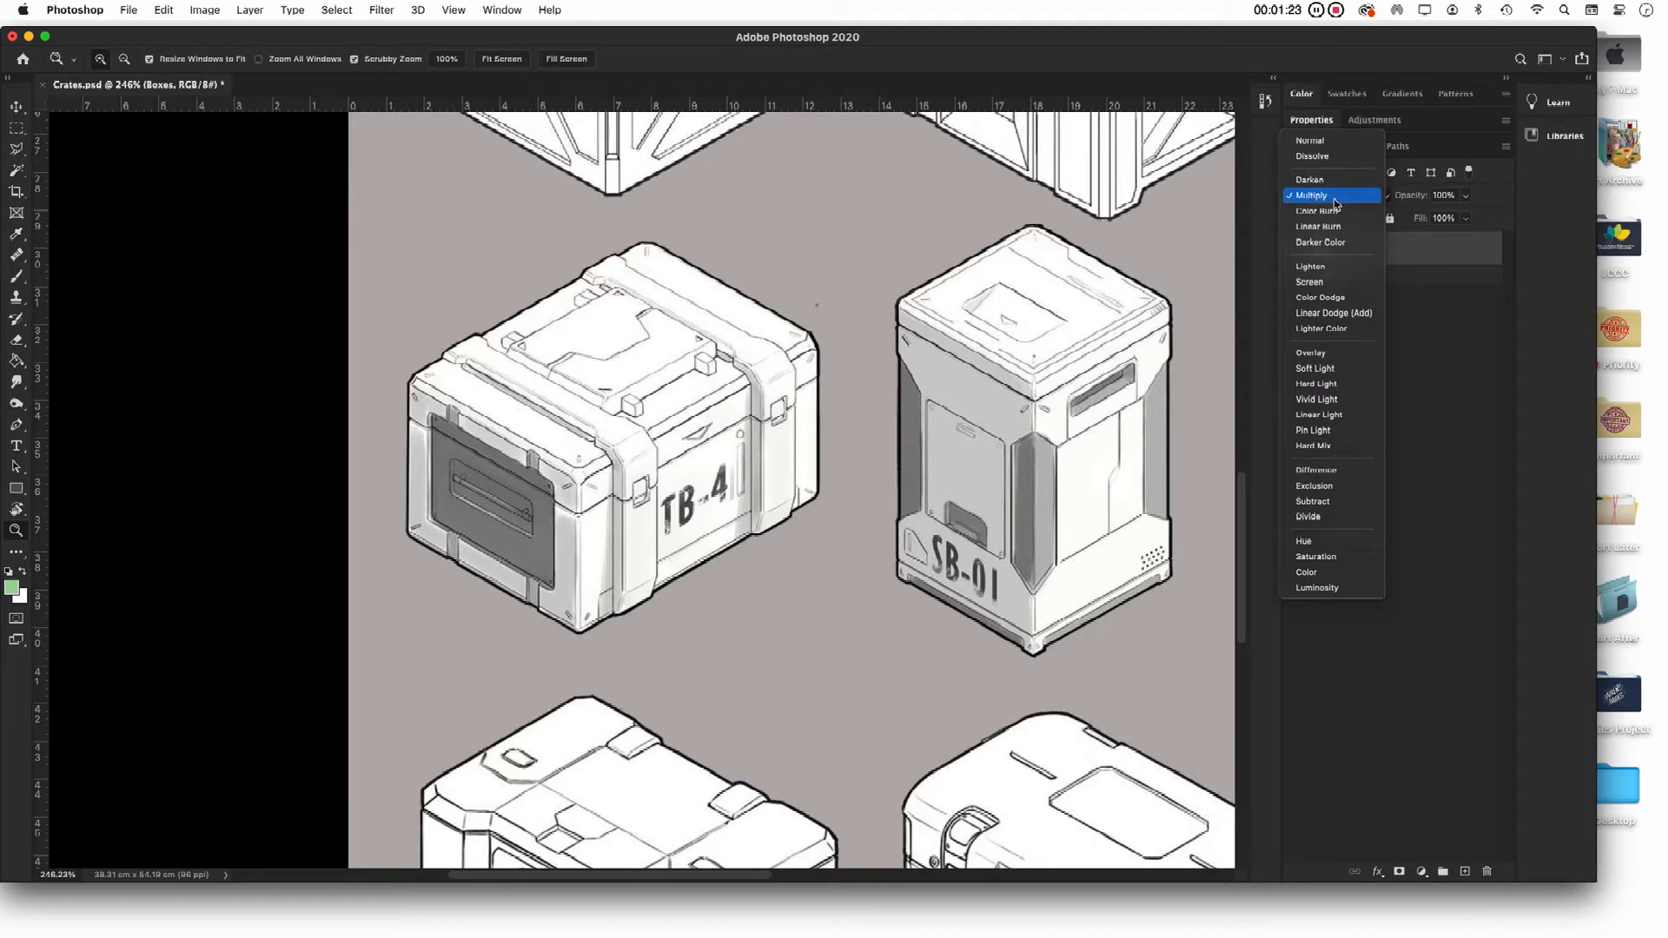
click(1336, 203)
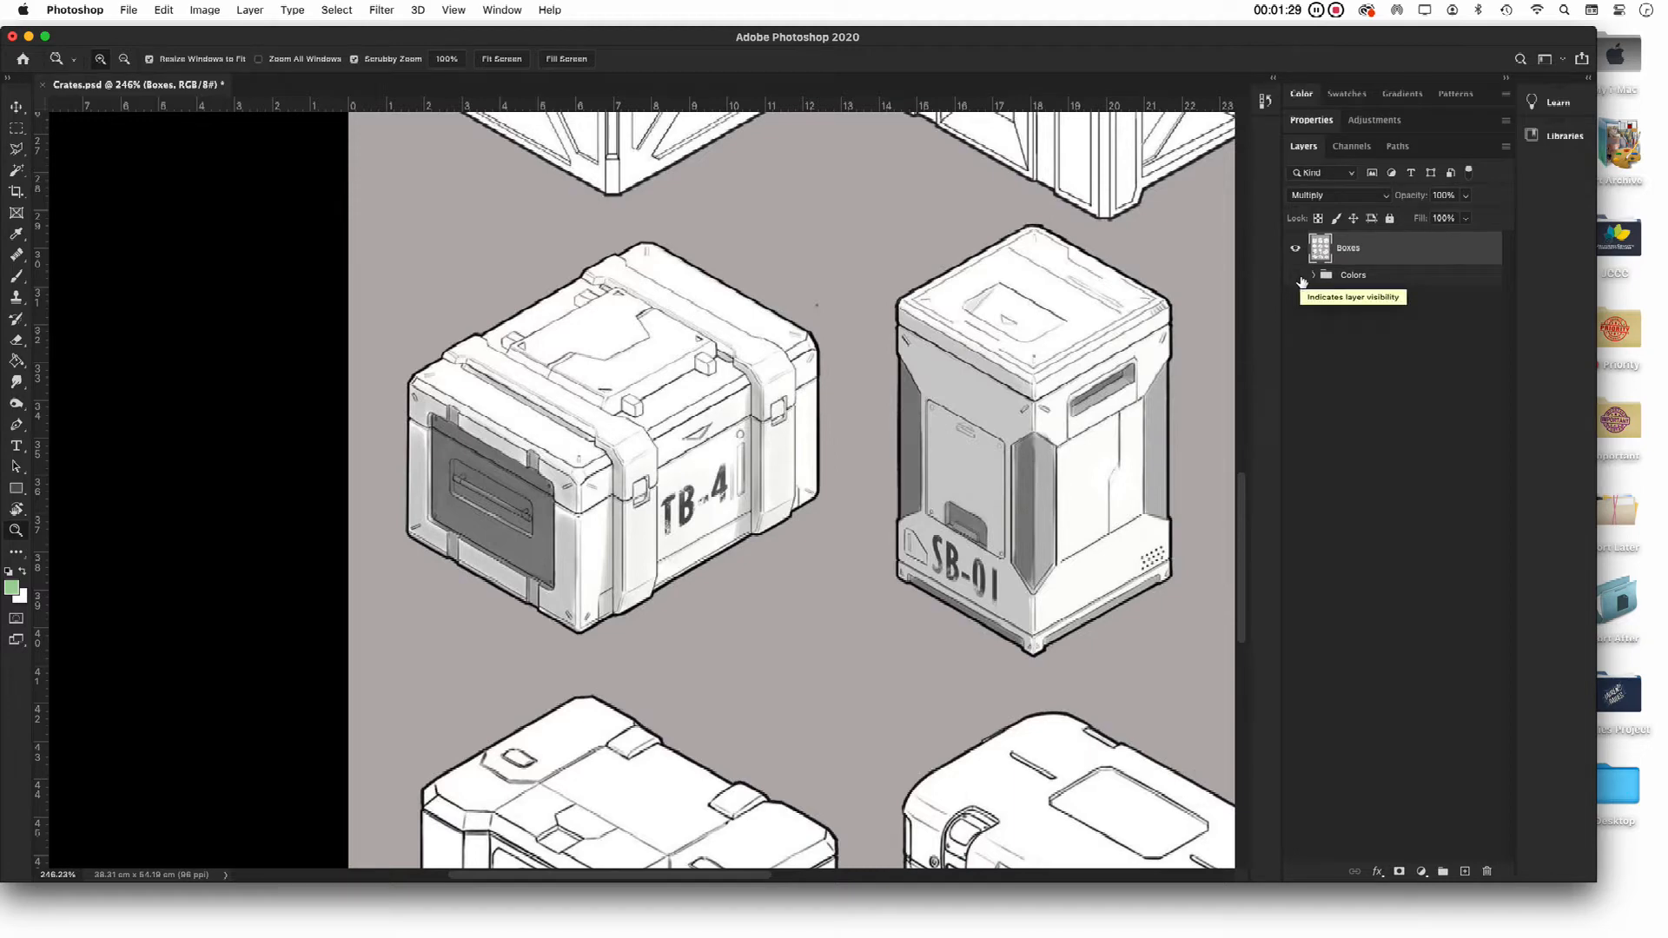
click(1296, 276)
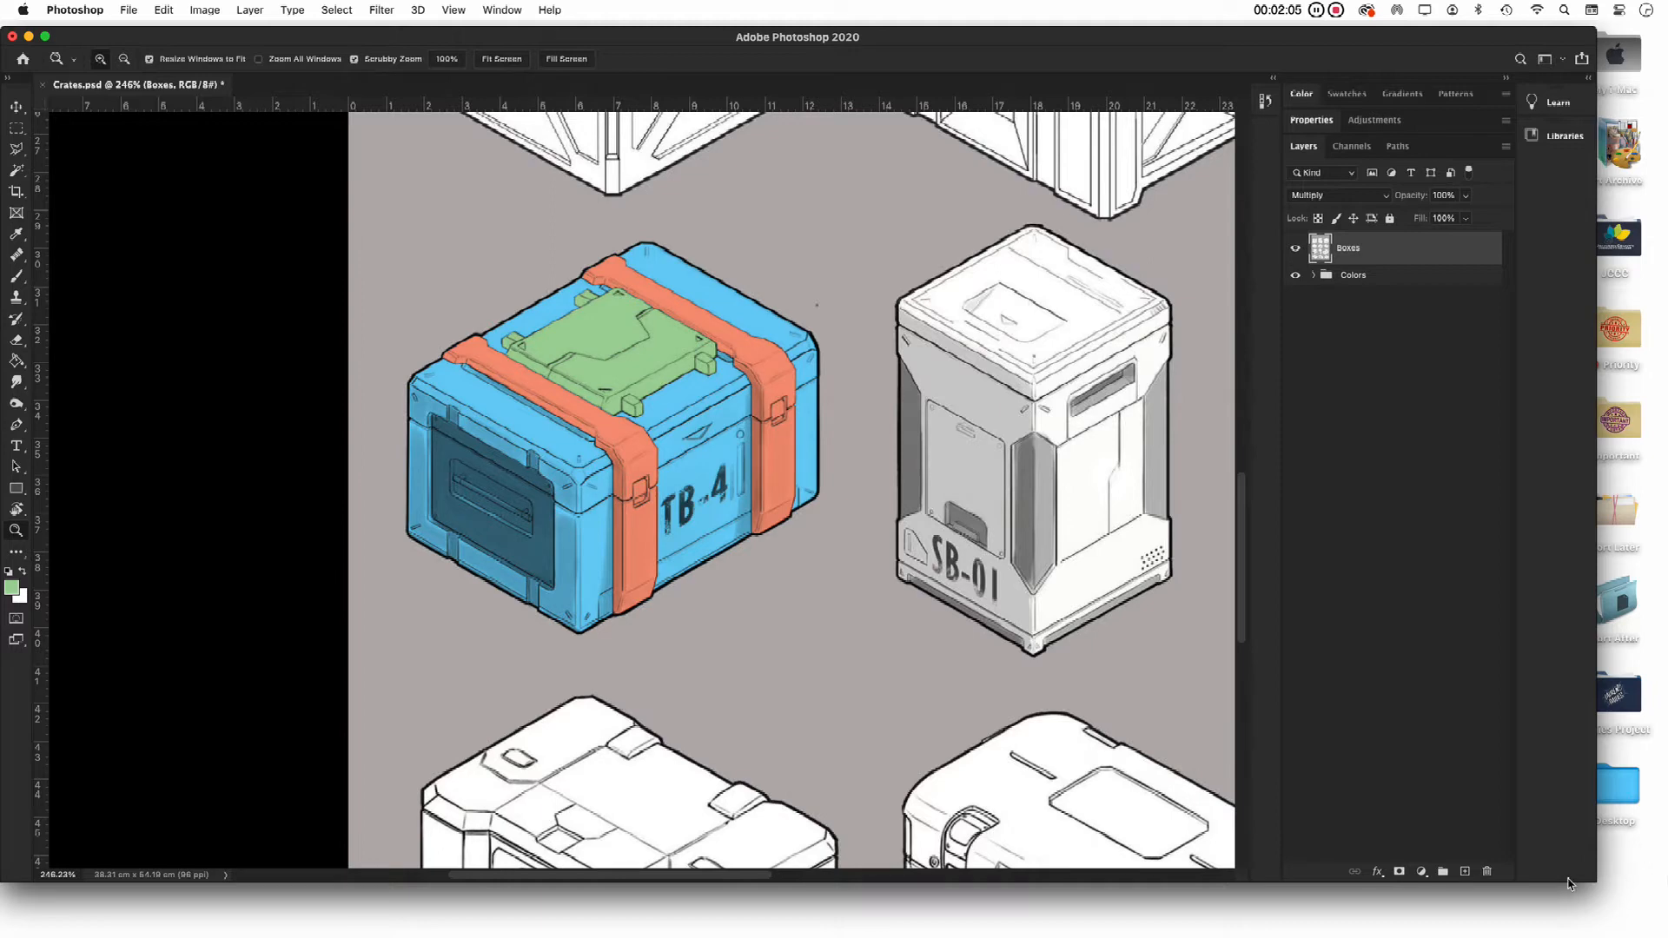
Shrink the Photoshop window with its panels collapsed so the coloured TB-4 crate serves as reference, and switch to the untitled Maya scene
drag(1596, 881, 837, 611)
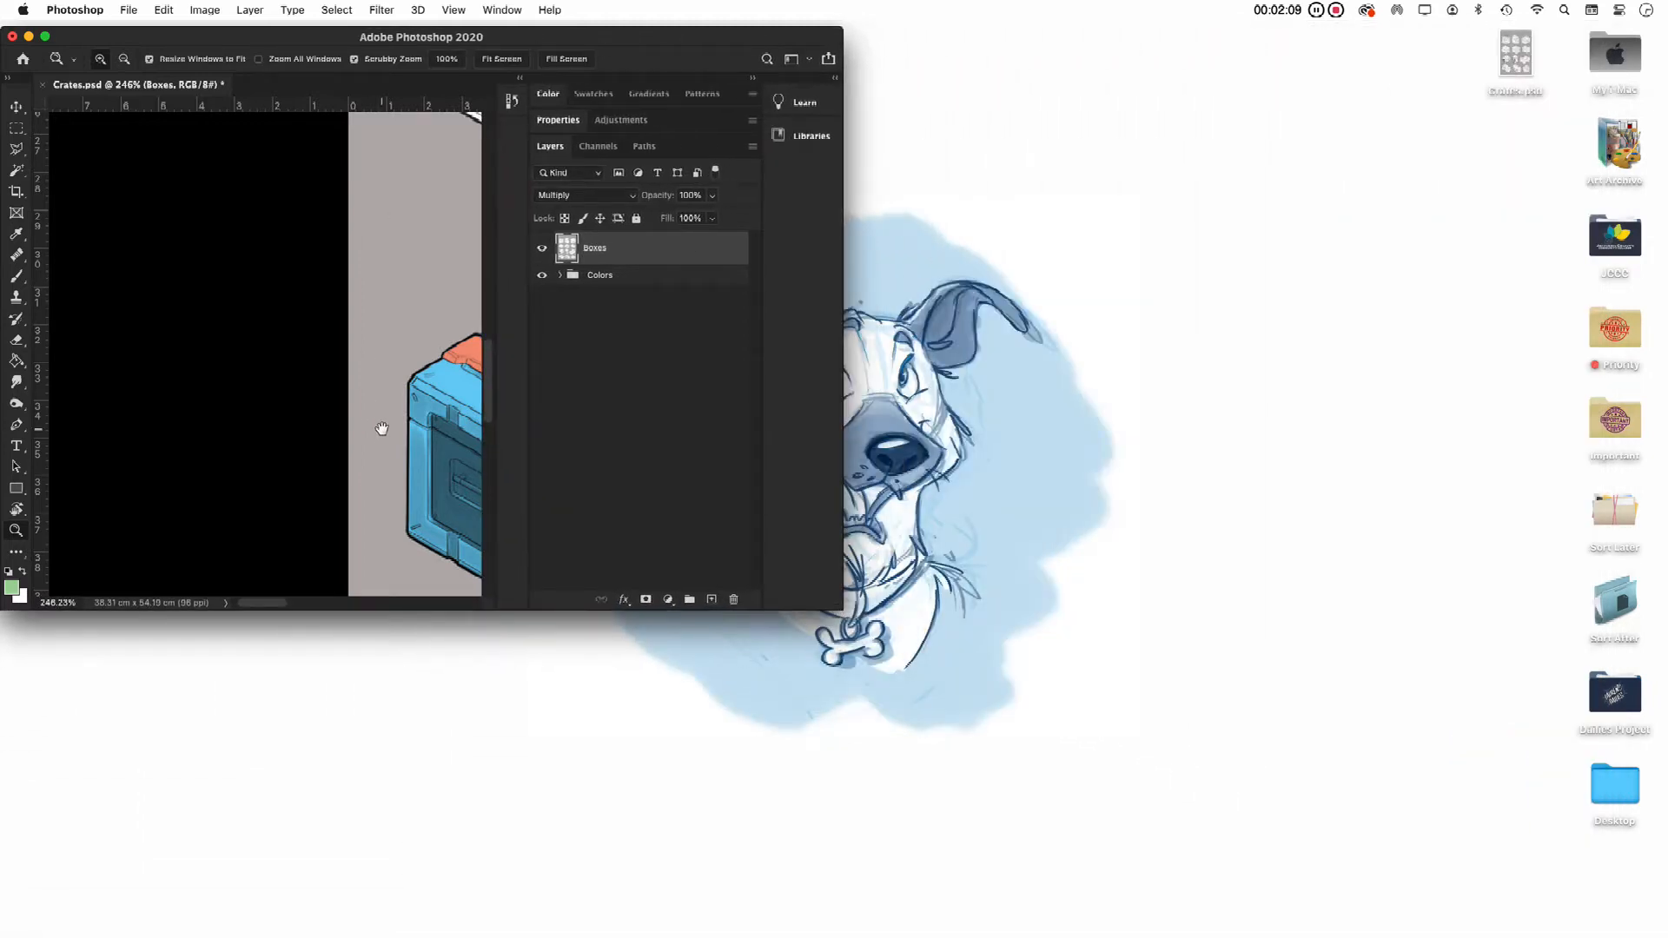
drag(376, 428, 200, 376)
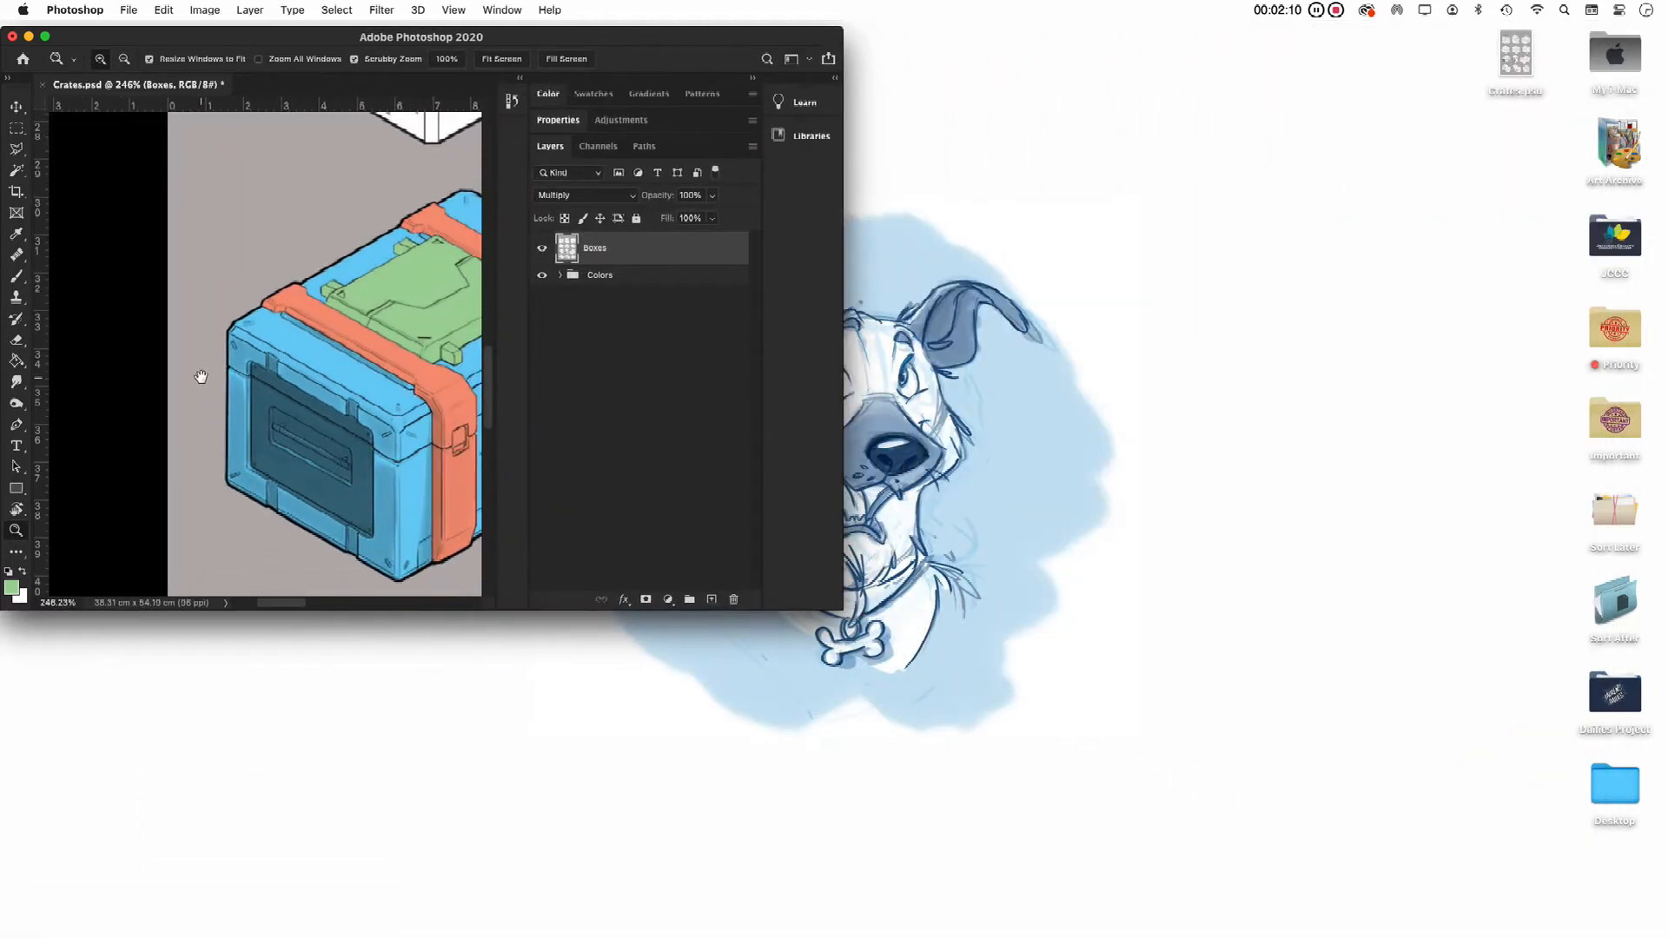
click(753, 79)
drag(323, 442, 255, 409)
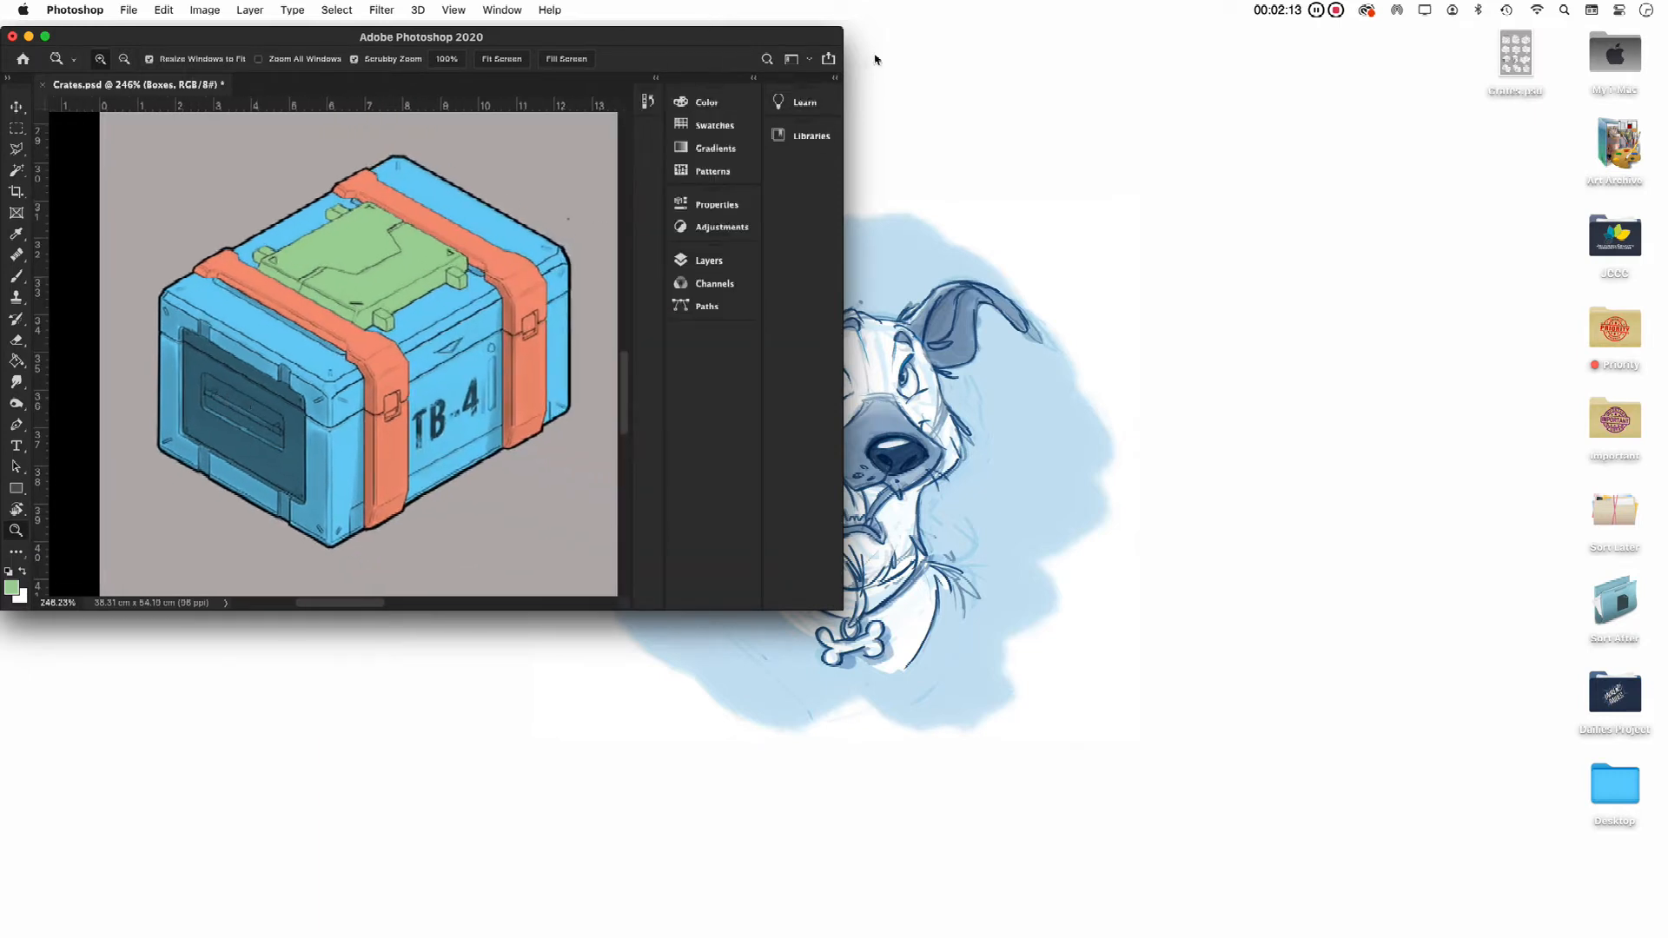
drag(413, 346, 282, 278)
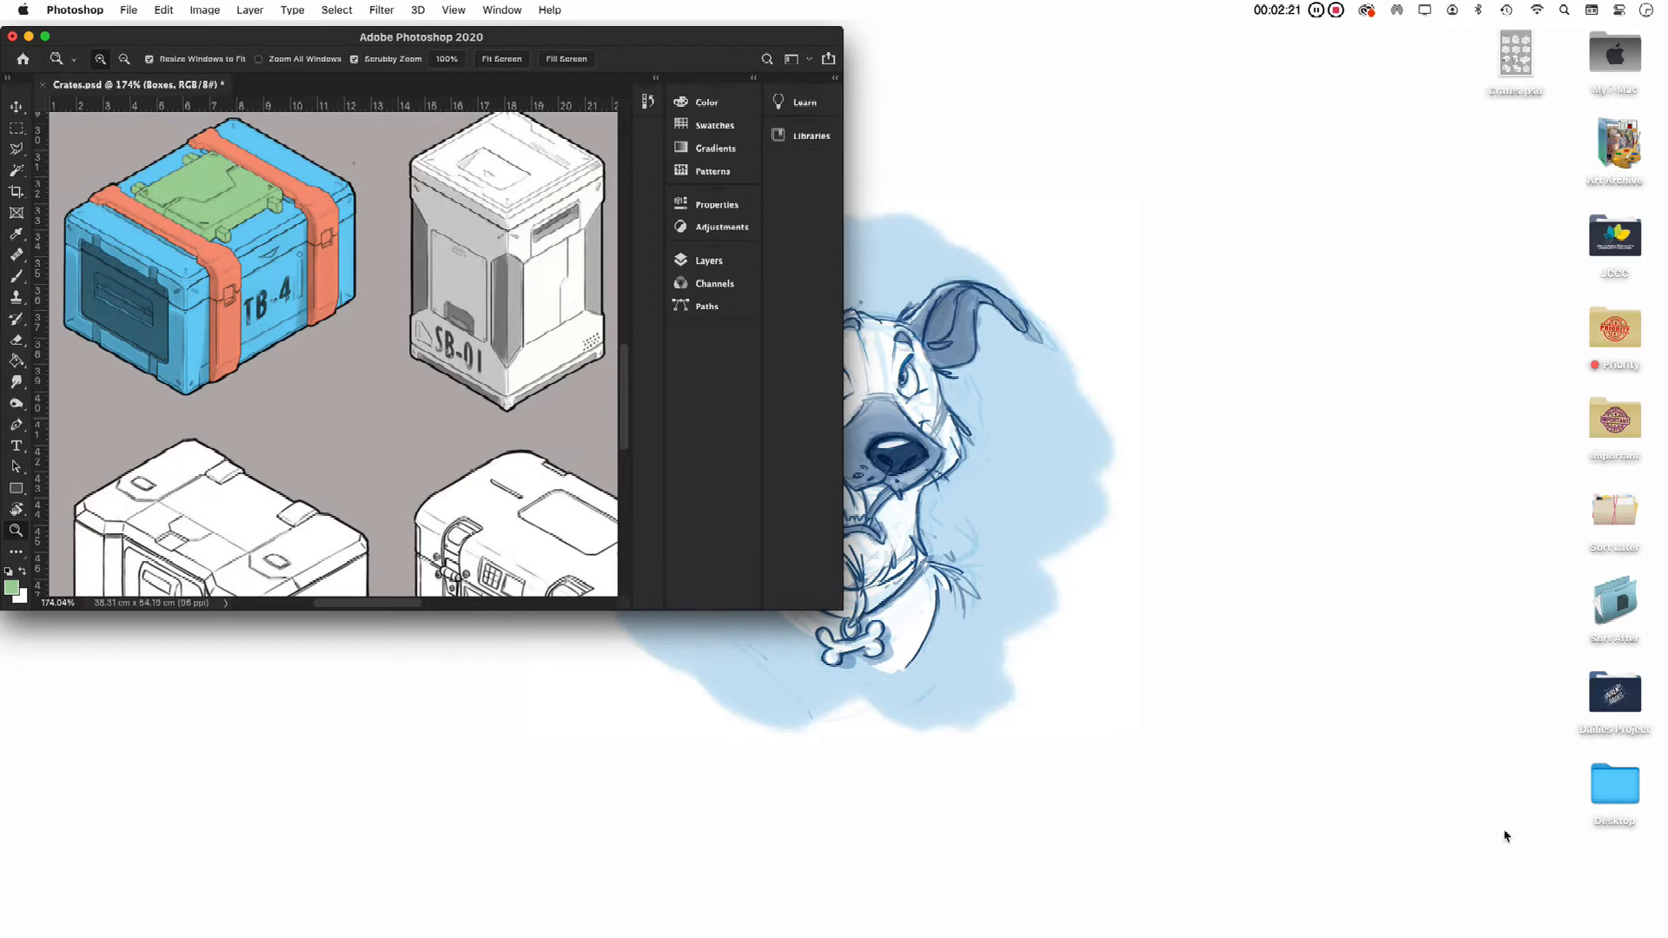
mouse_move(1510, 937)
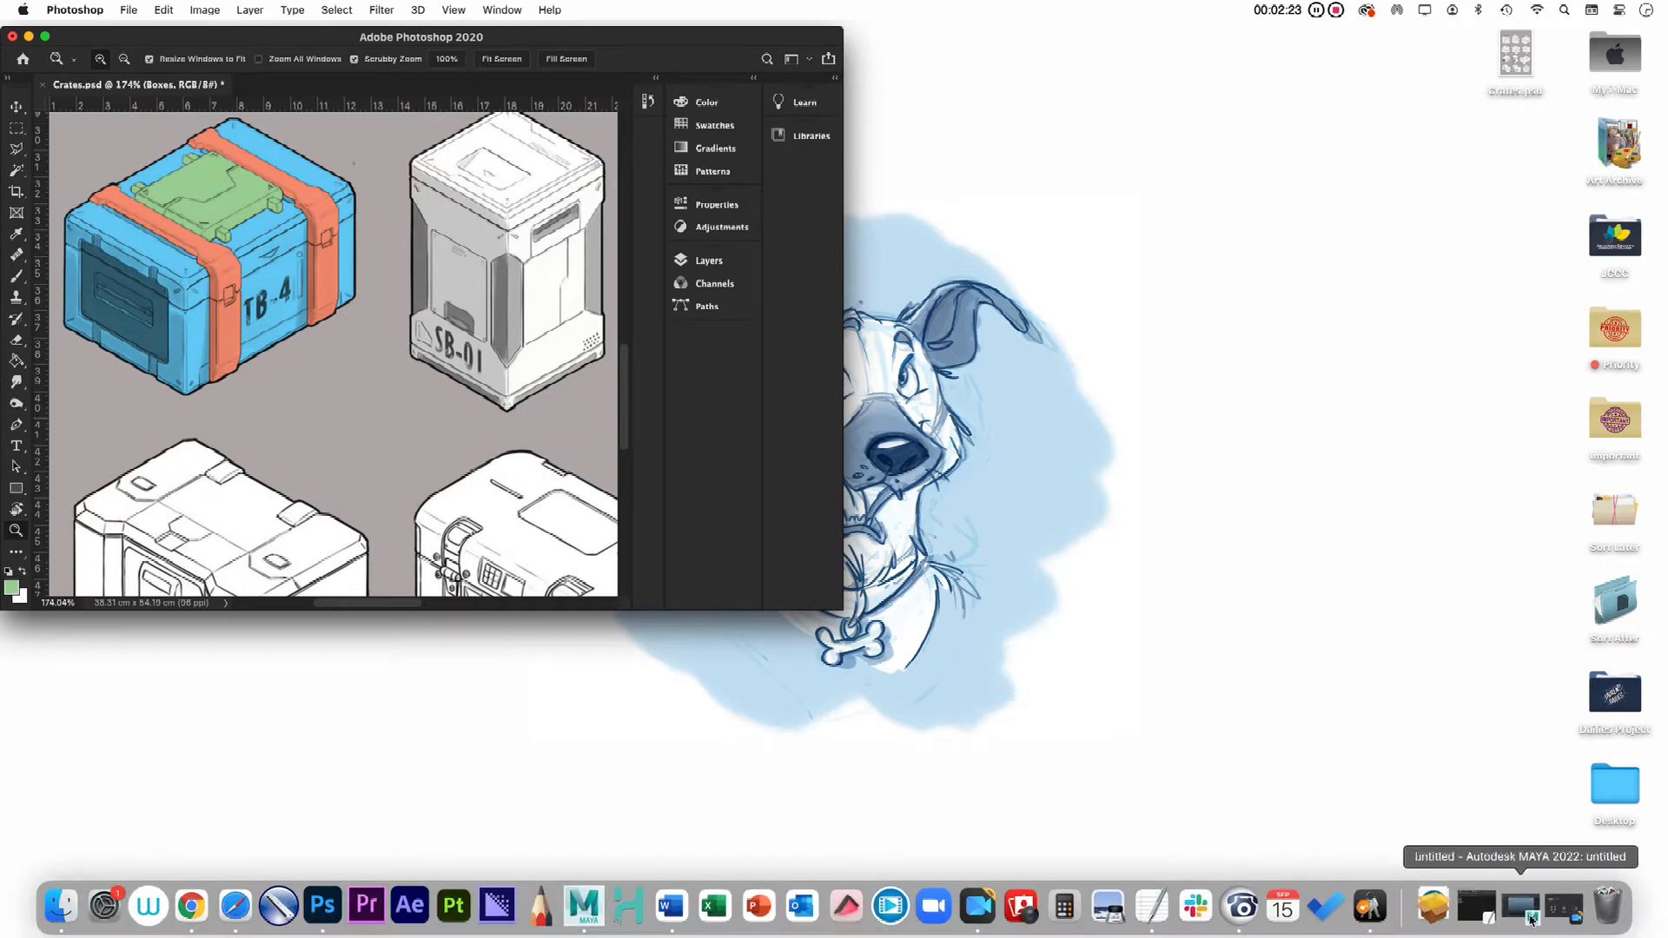
click(1560, 908)
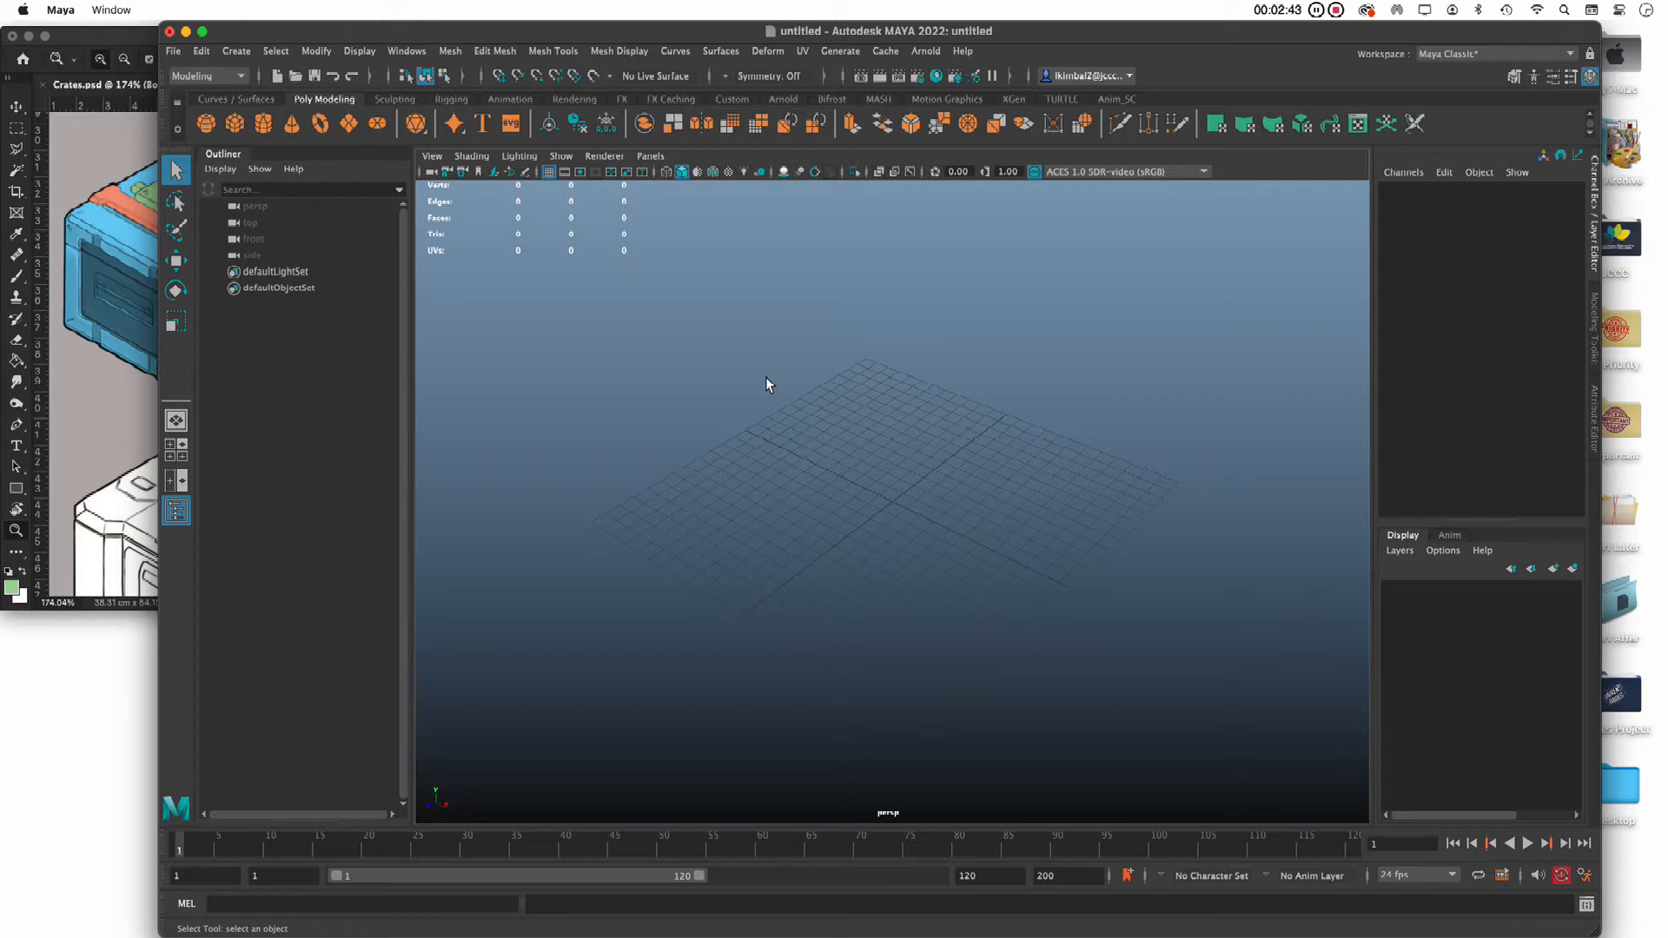
Cycle the perspective viewport background through its available colours
key(alt+b)
key(alt+b)
key(alt+b)
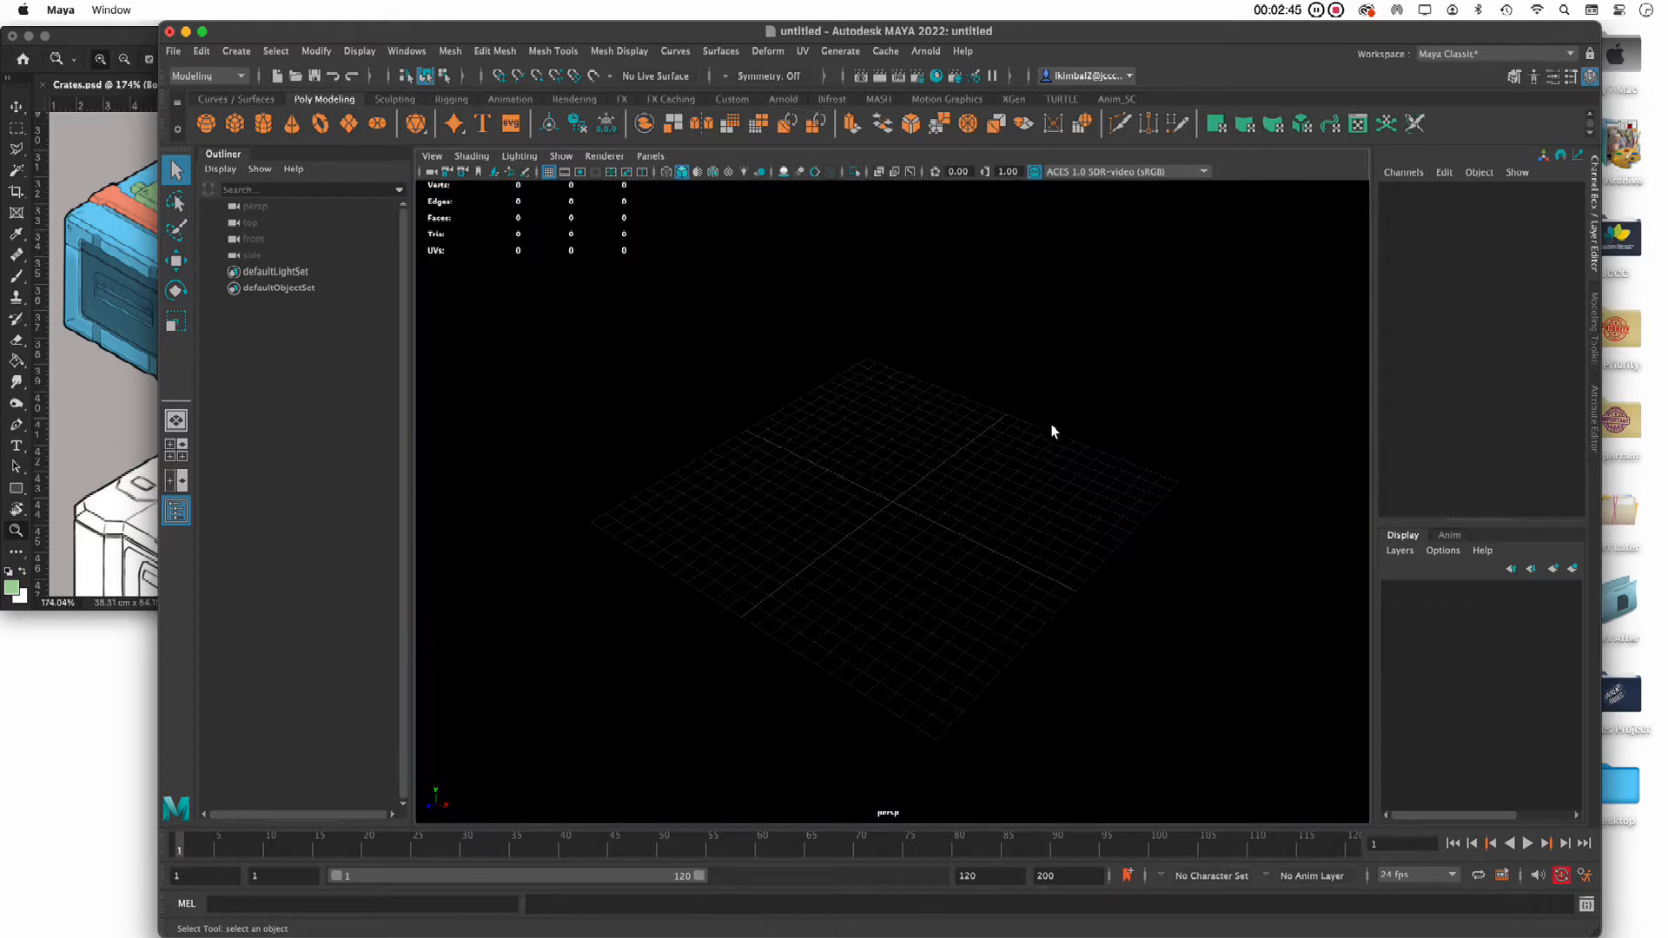
key(alt+b)
key(alt+b)
key(alt+b)
key(alt+b)
key(alt+b)
key(alt+b)
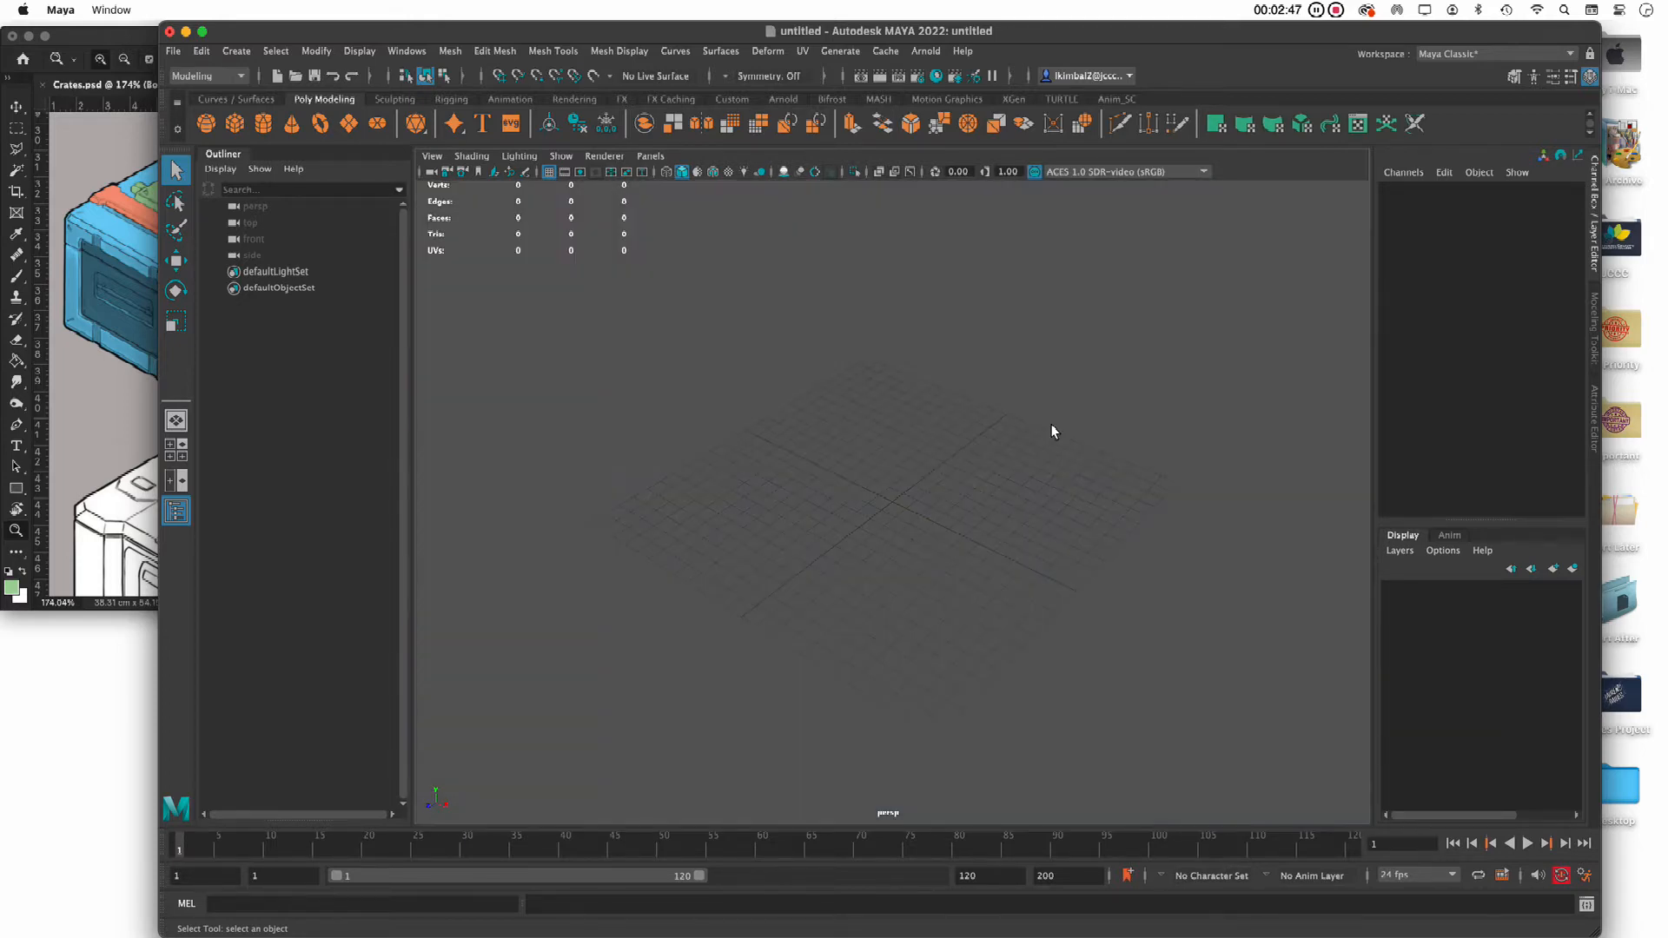
key(alt+b)
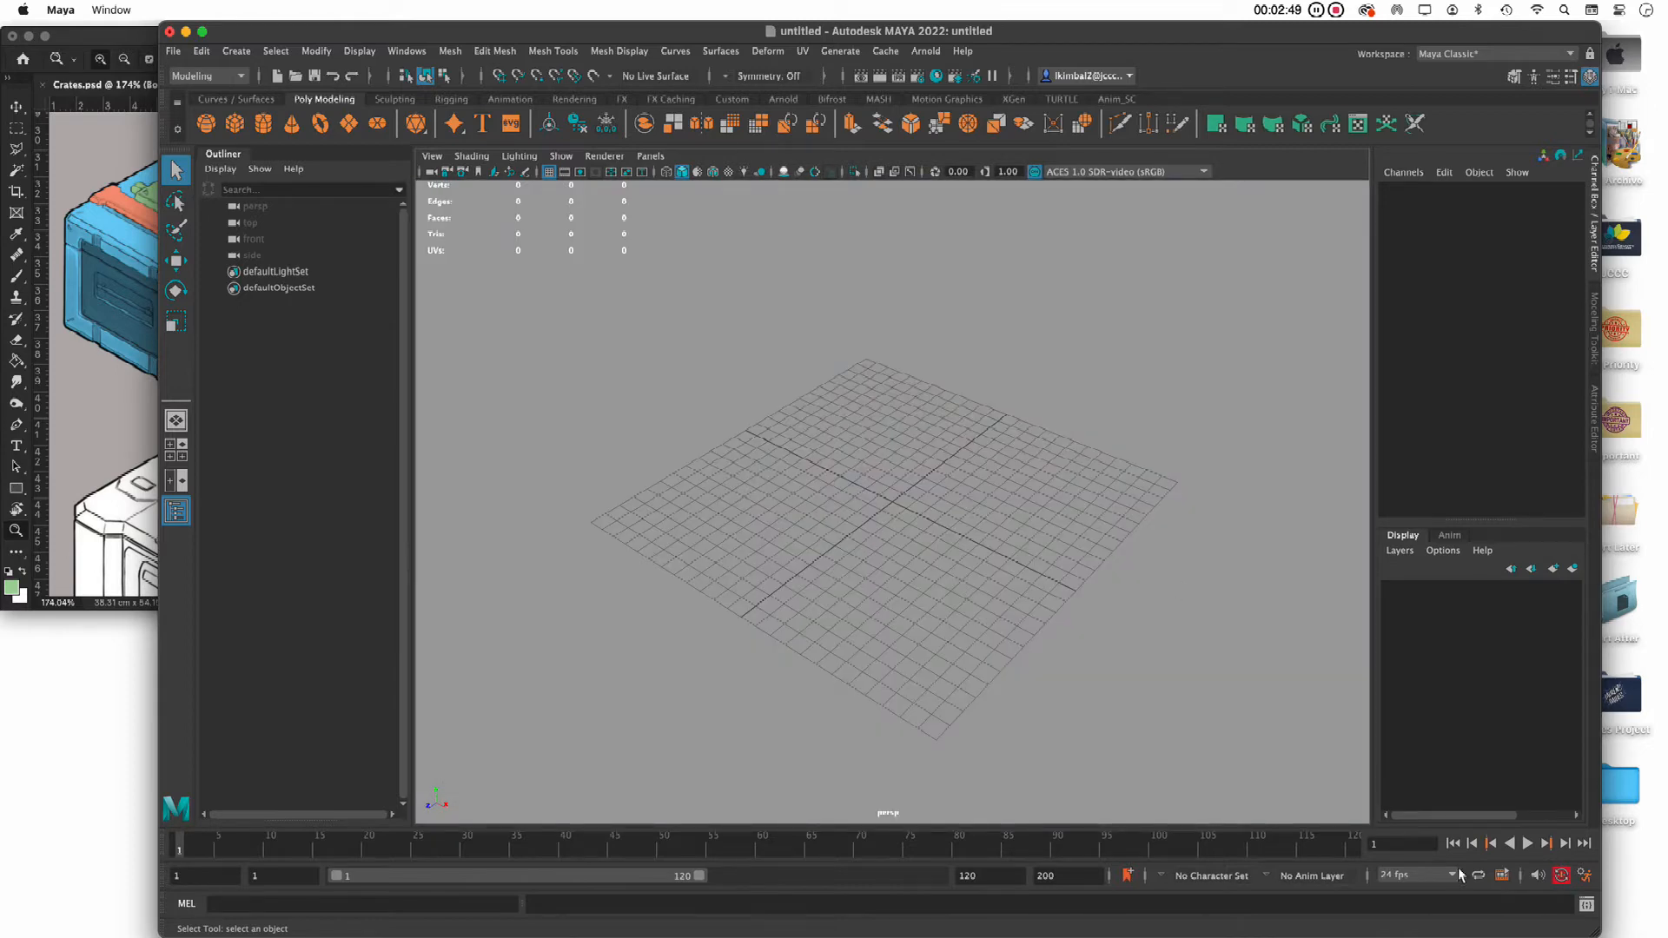
Return the viewport background to the blue gradient and resize the Maya window to sit beside the crate reference
drag(1600, 935, 1667, 926)
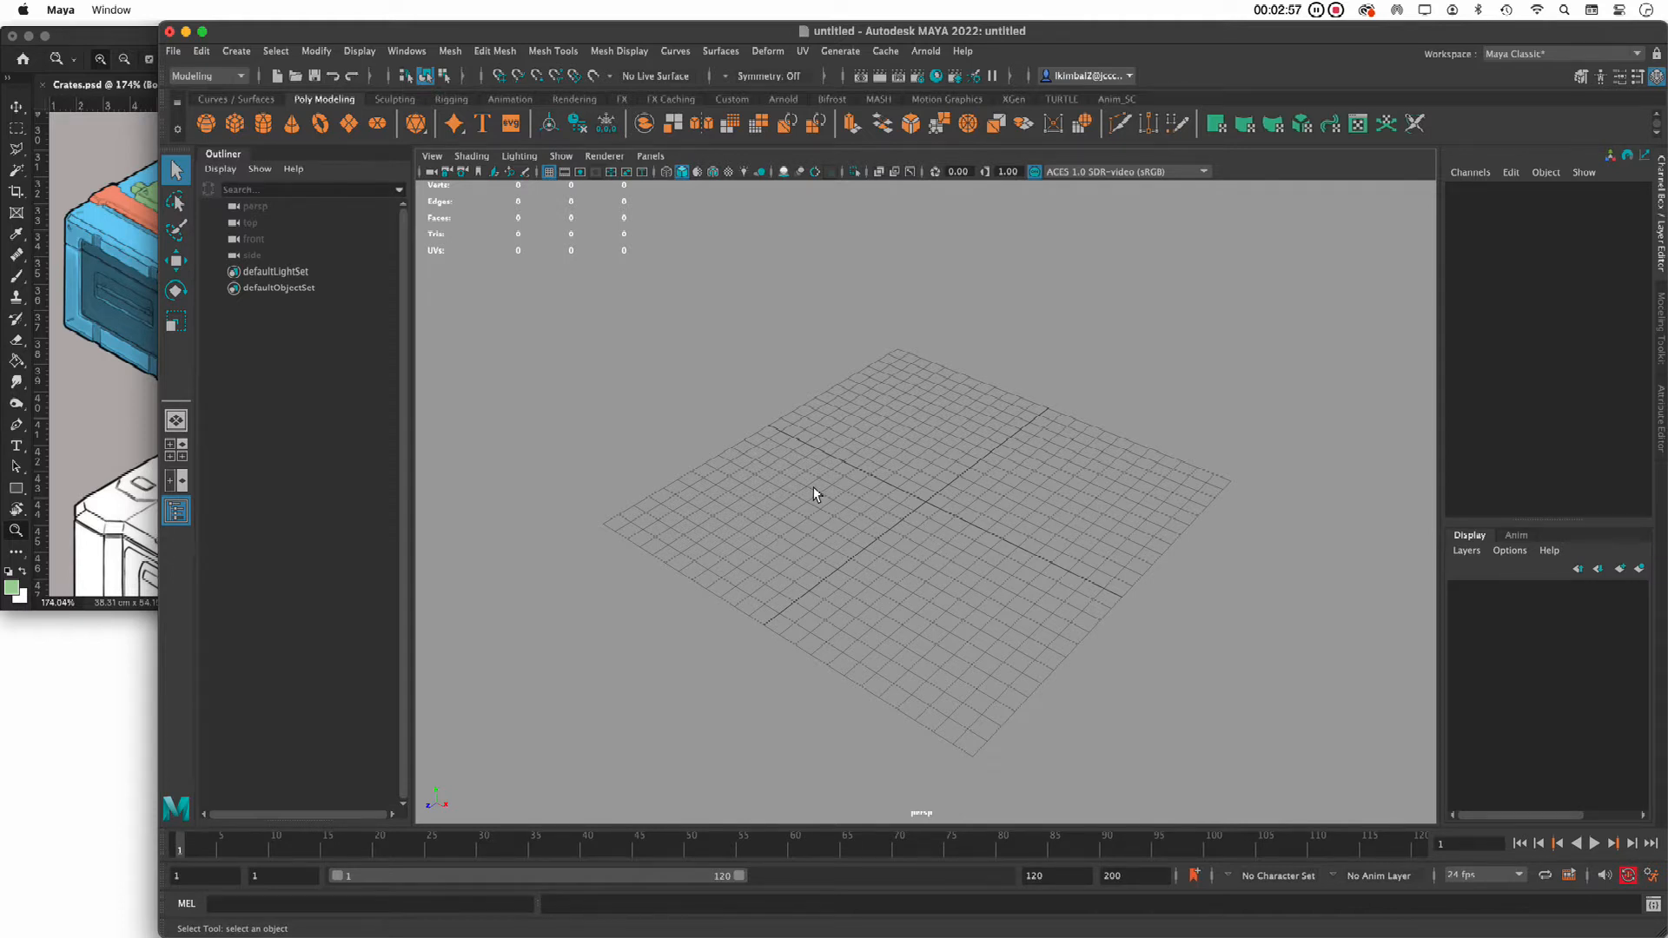
key(alt+b)
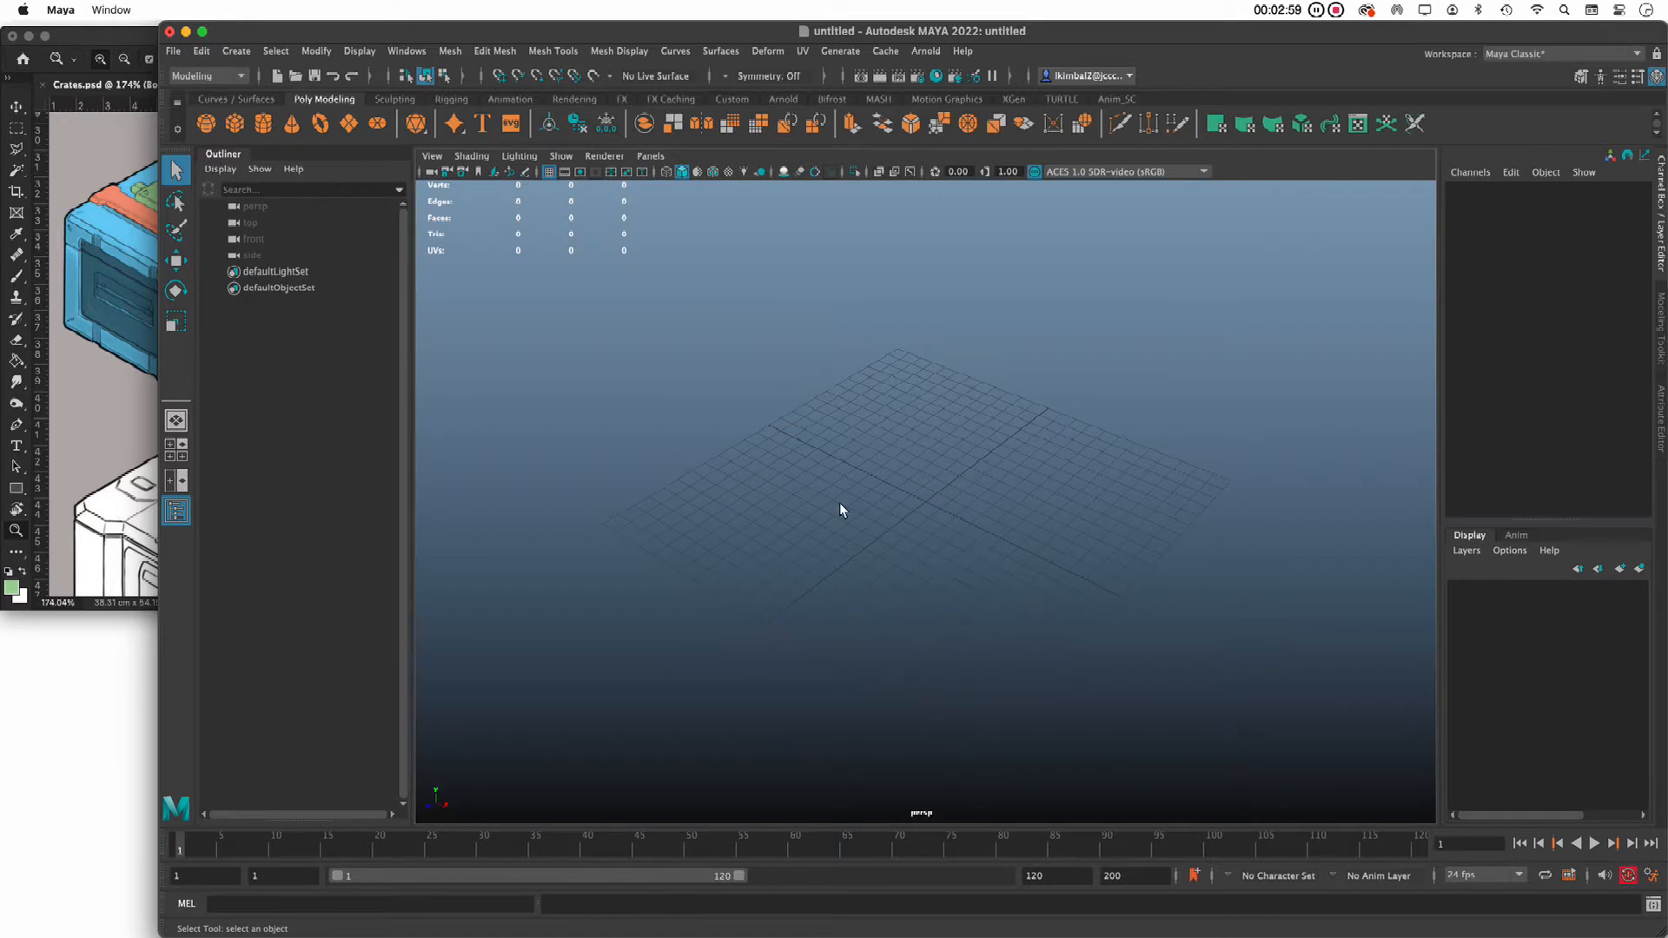
alt+drag(840, 503, 997, 591)
drag(159, 56, 362, 55)
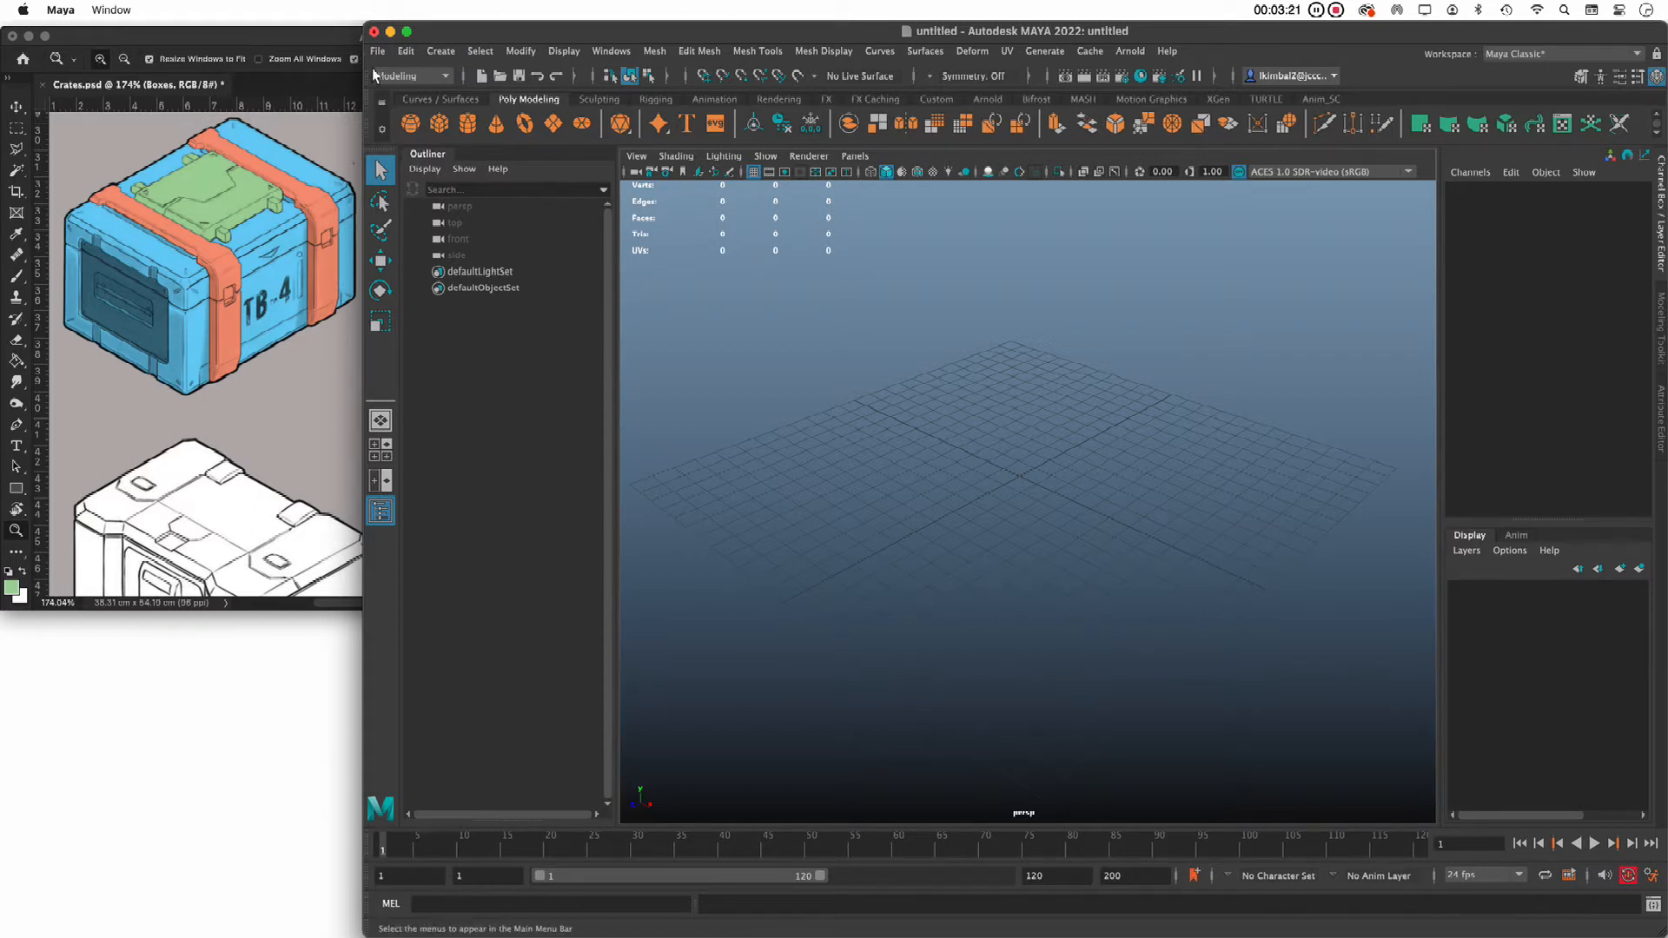
Create a new Maya project named SciFi-Crate on the Desktop with the default folder locations
click(387, 54)
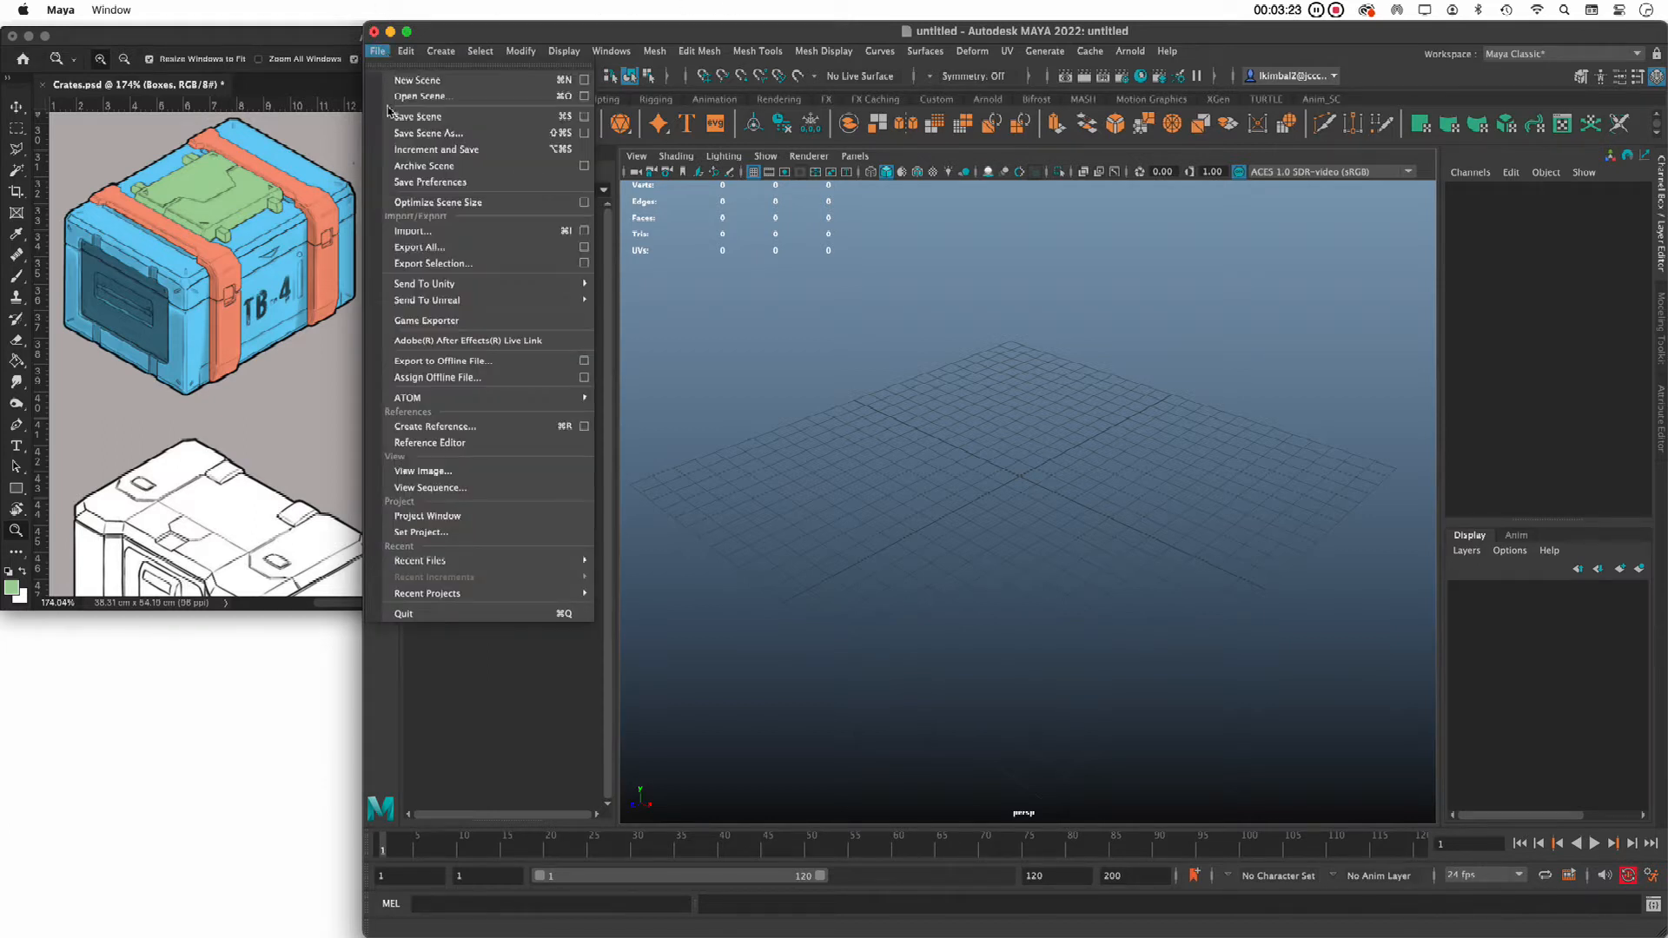
click(442, 518)
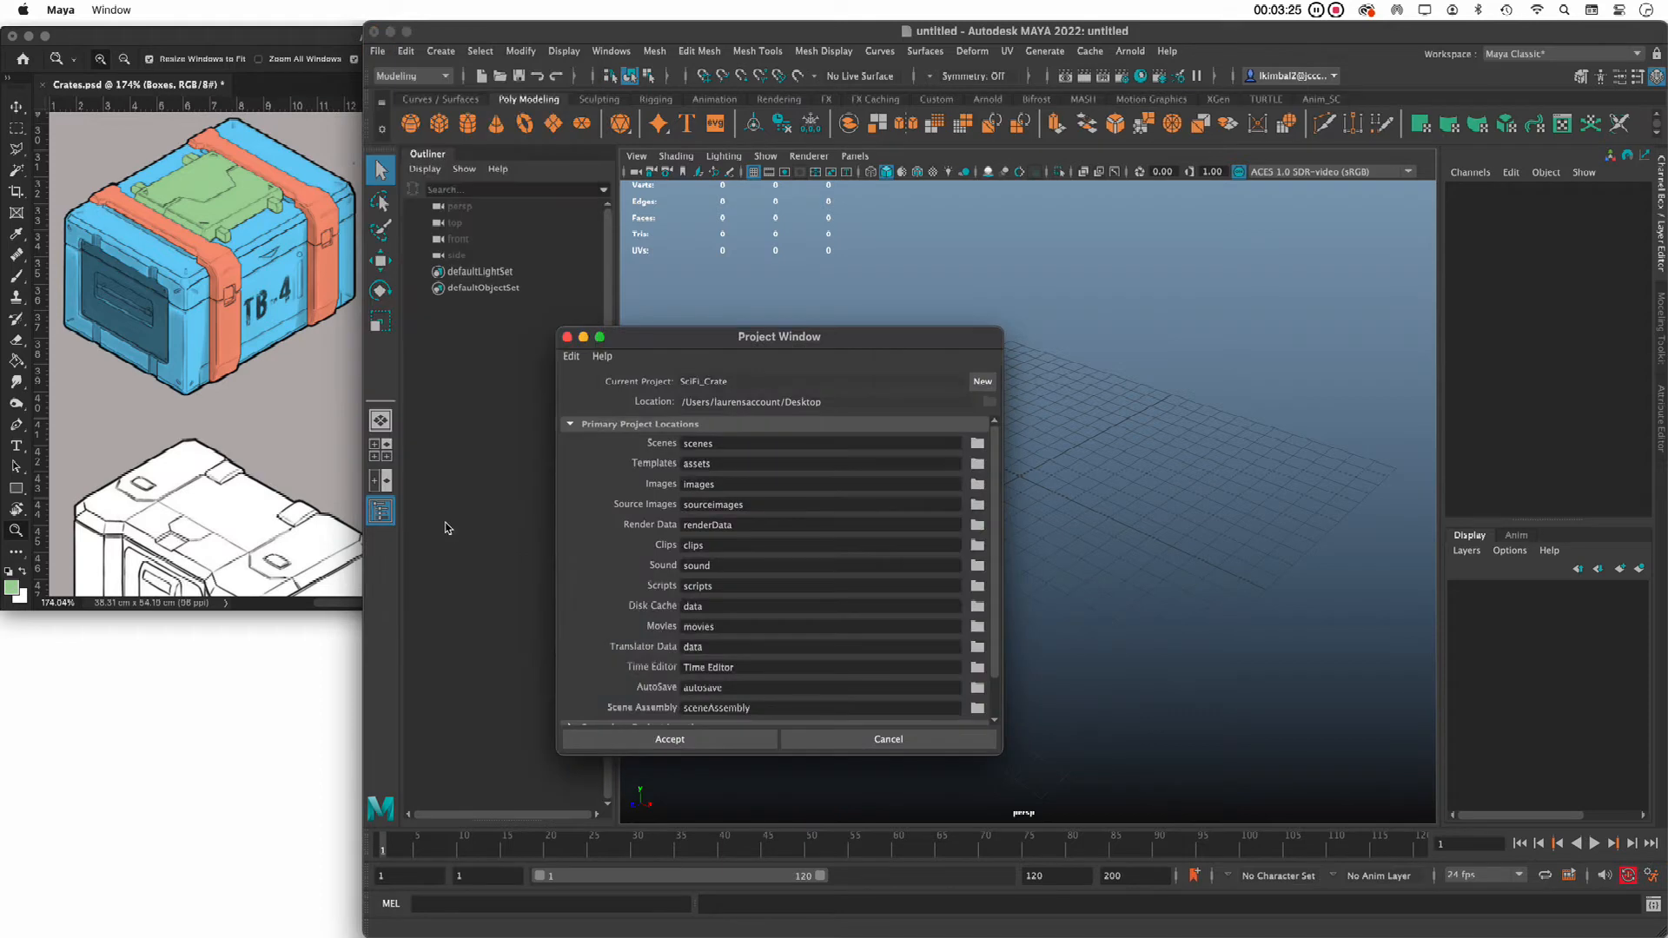
click(983, 381)
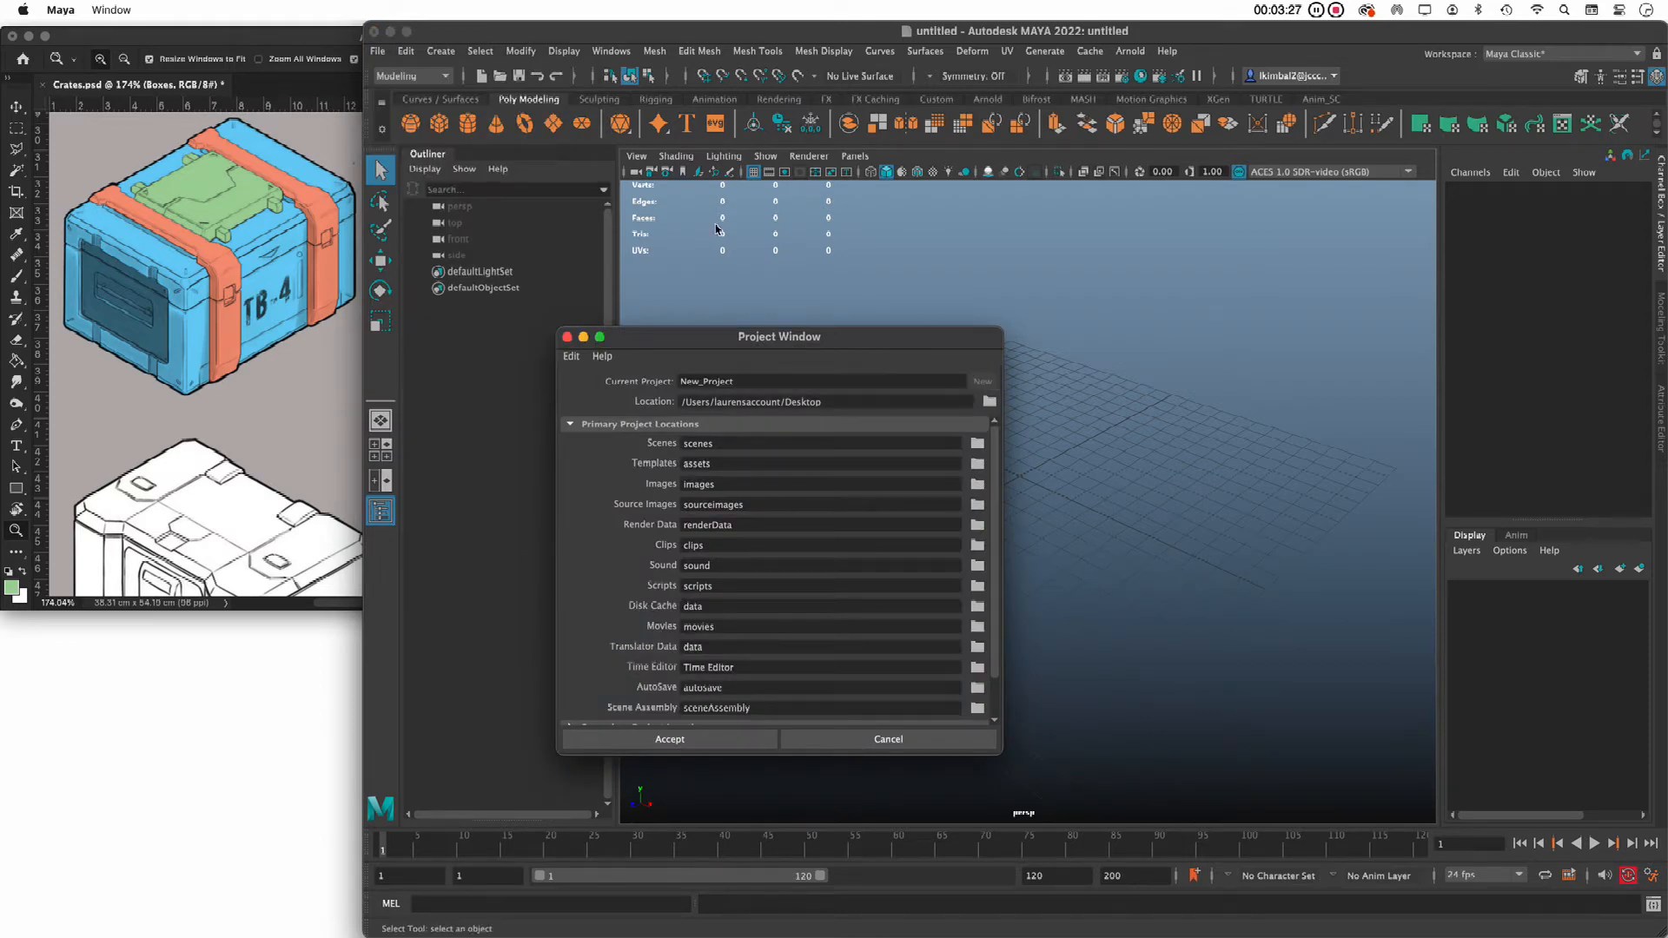
double_click(728, 383)
text(SciFi-Crate)
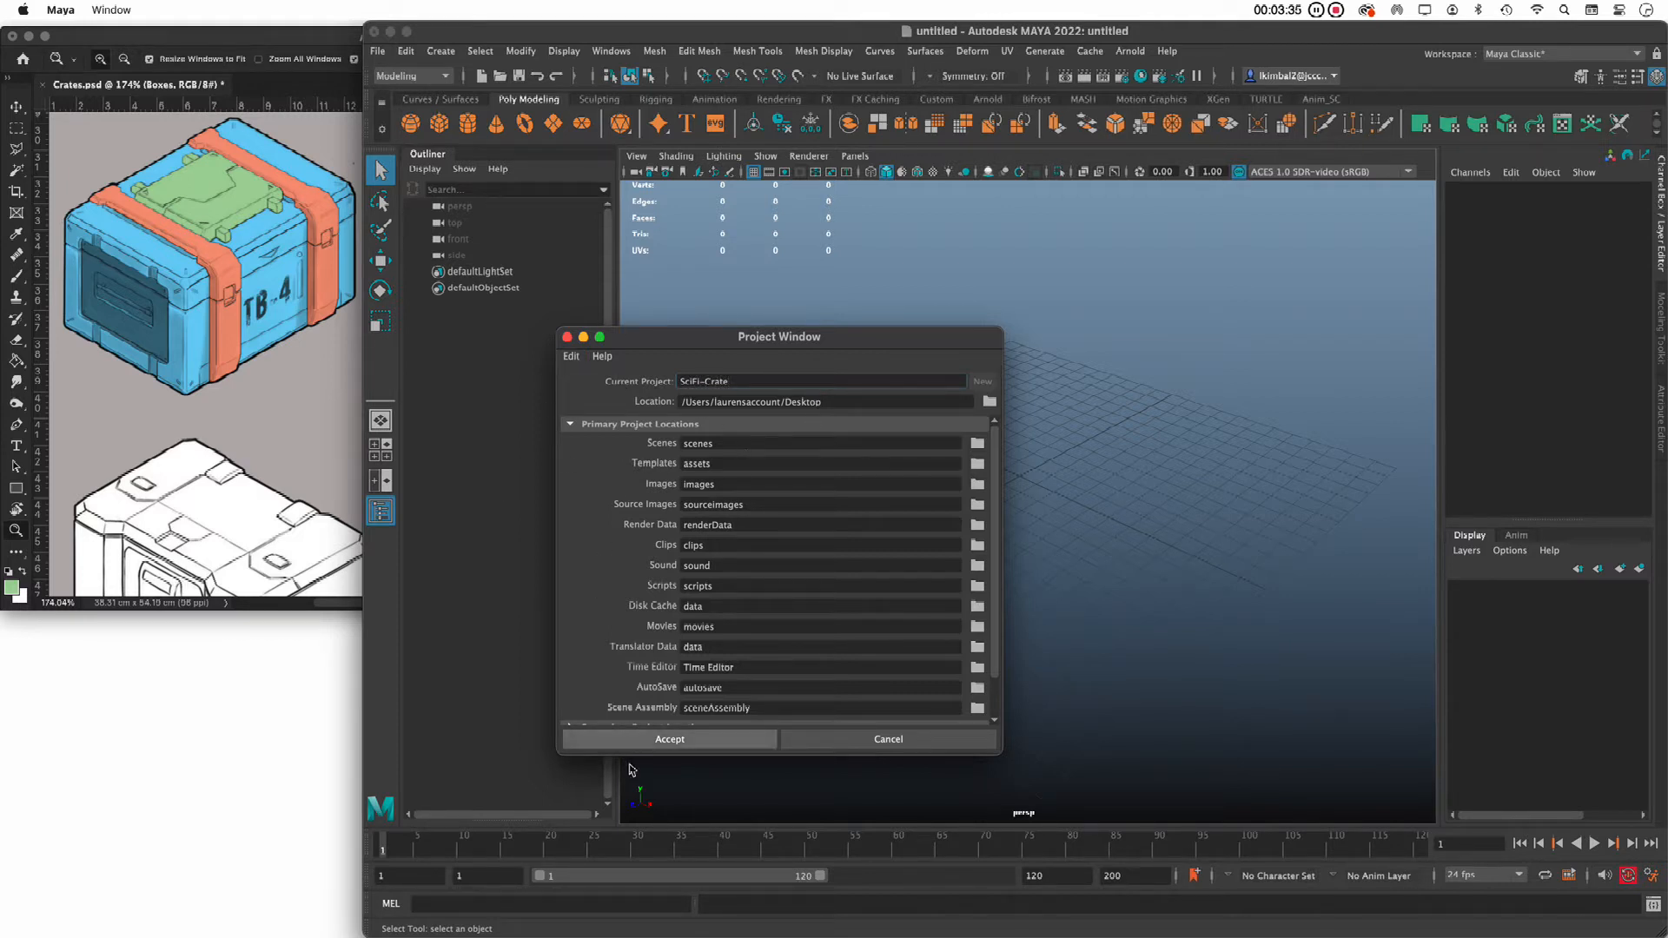
click(643, 736)
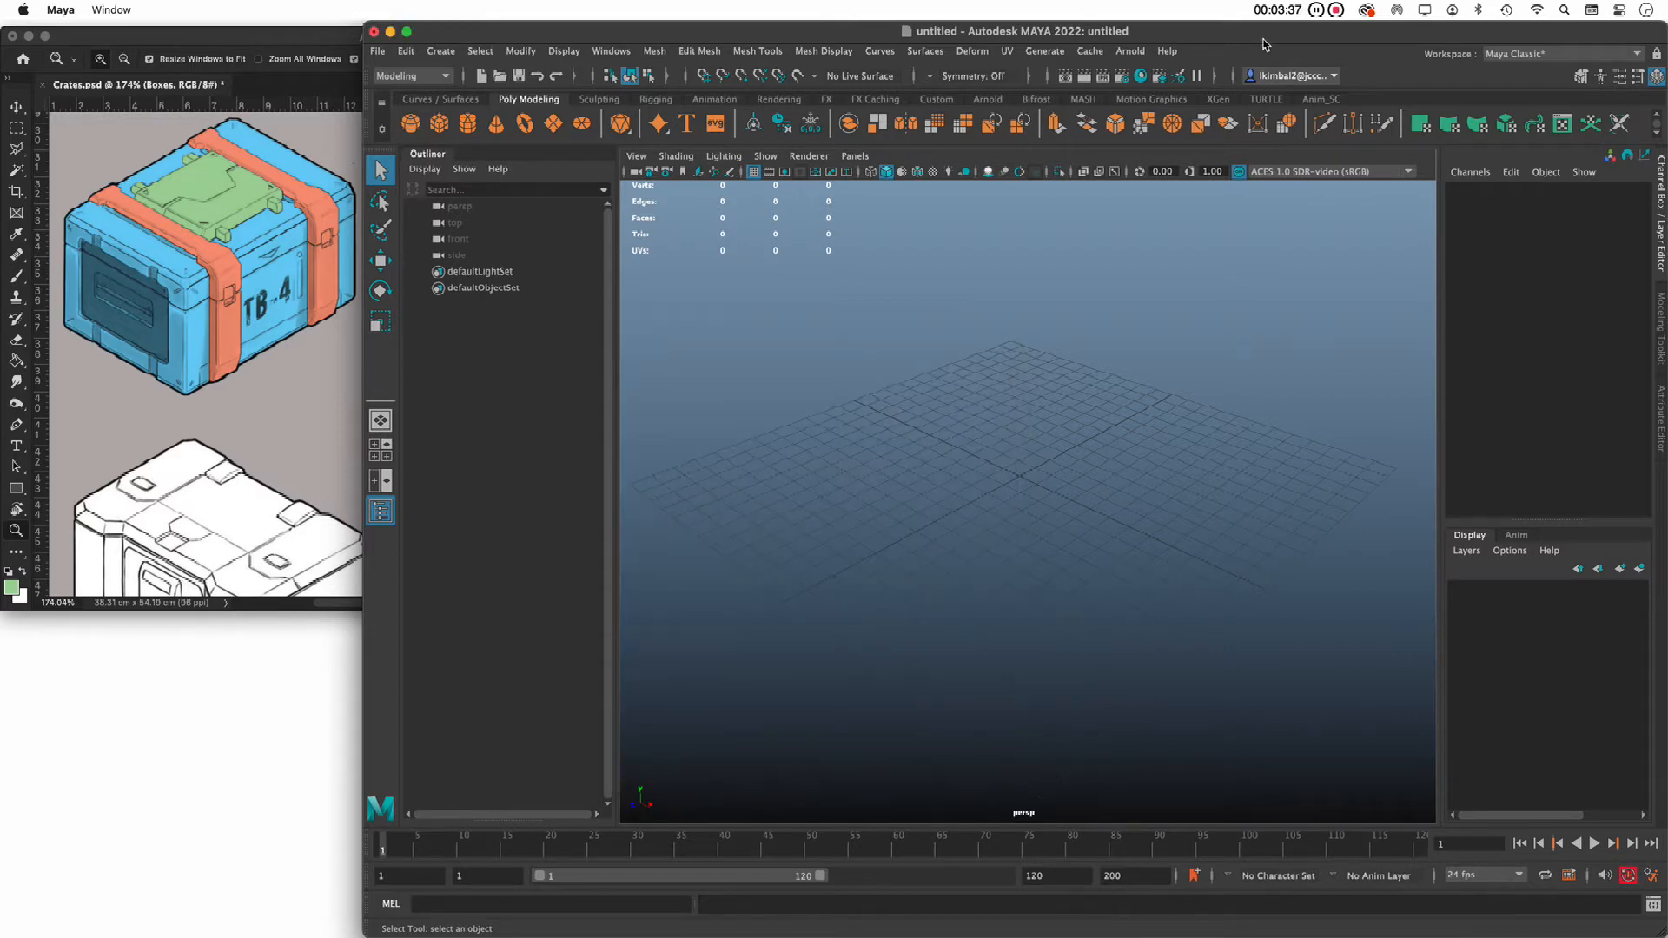
Inspect the SciFi-Crate project folder on the desktop, including its scenes subfolder, and return to Maya beside the reference
drag(1043, 30, 751, 31)
click(1526, 149)
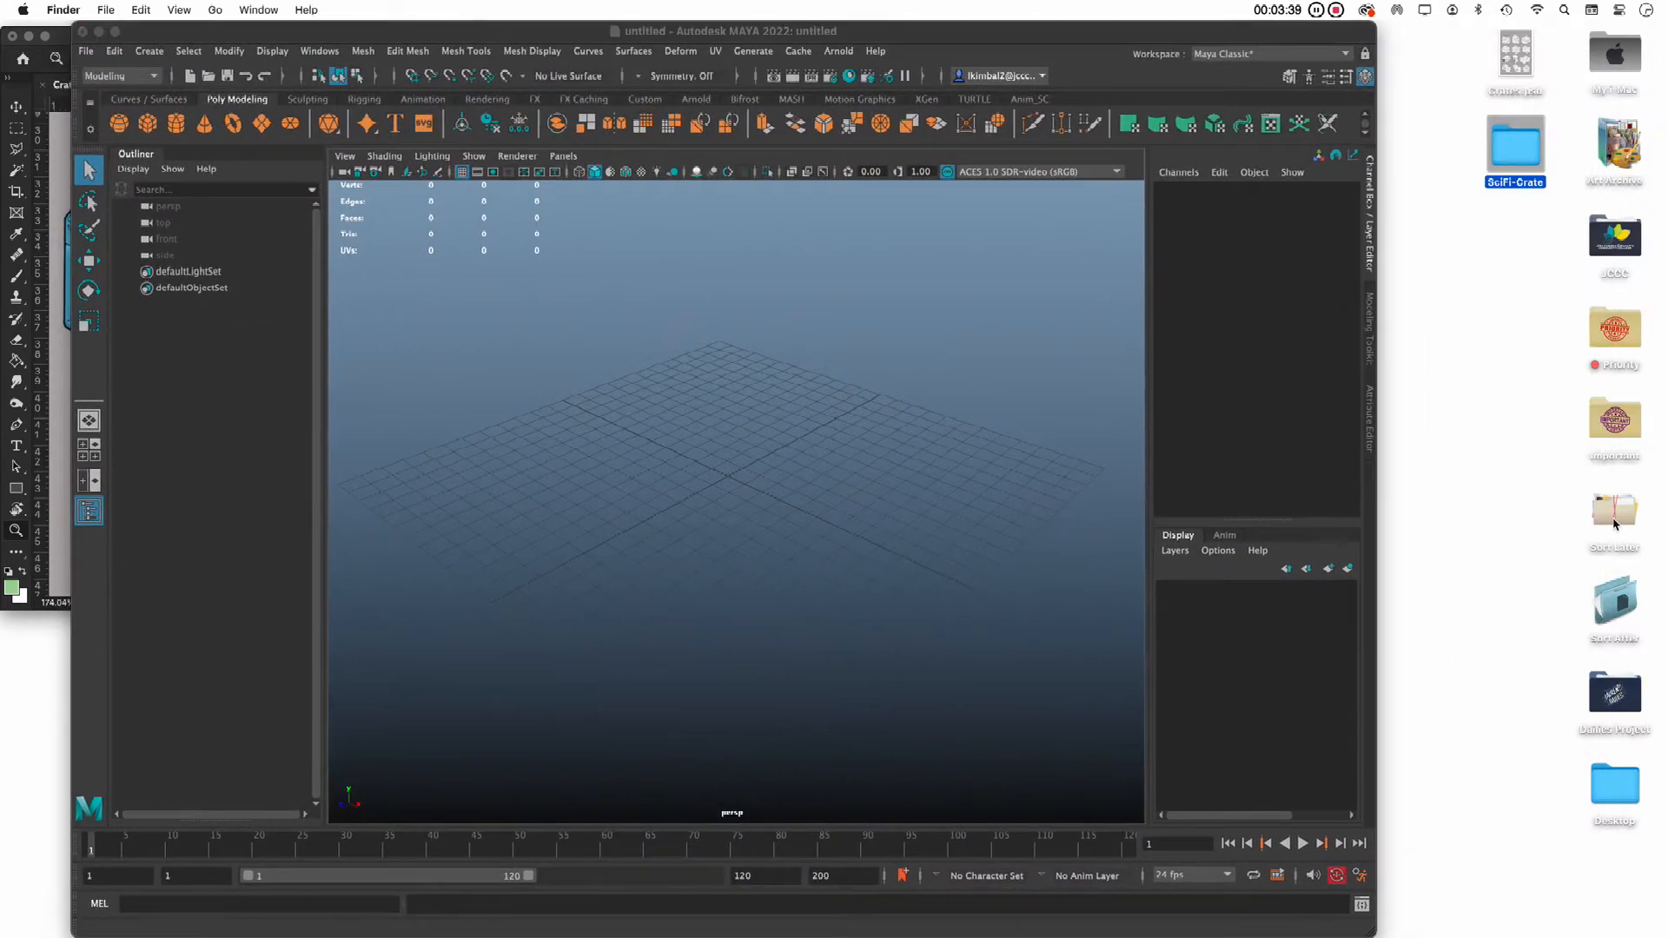
double_click(1520, 130)
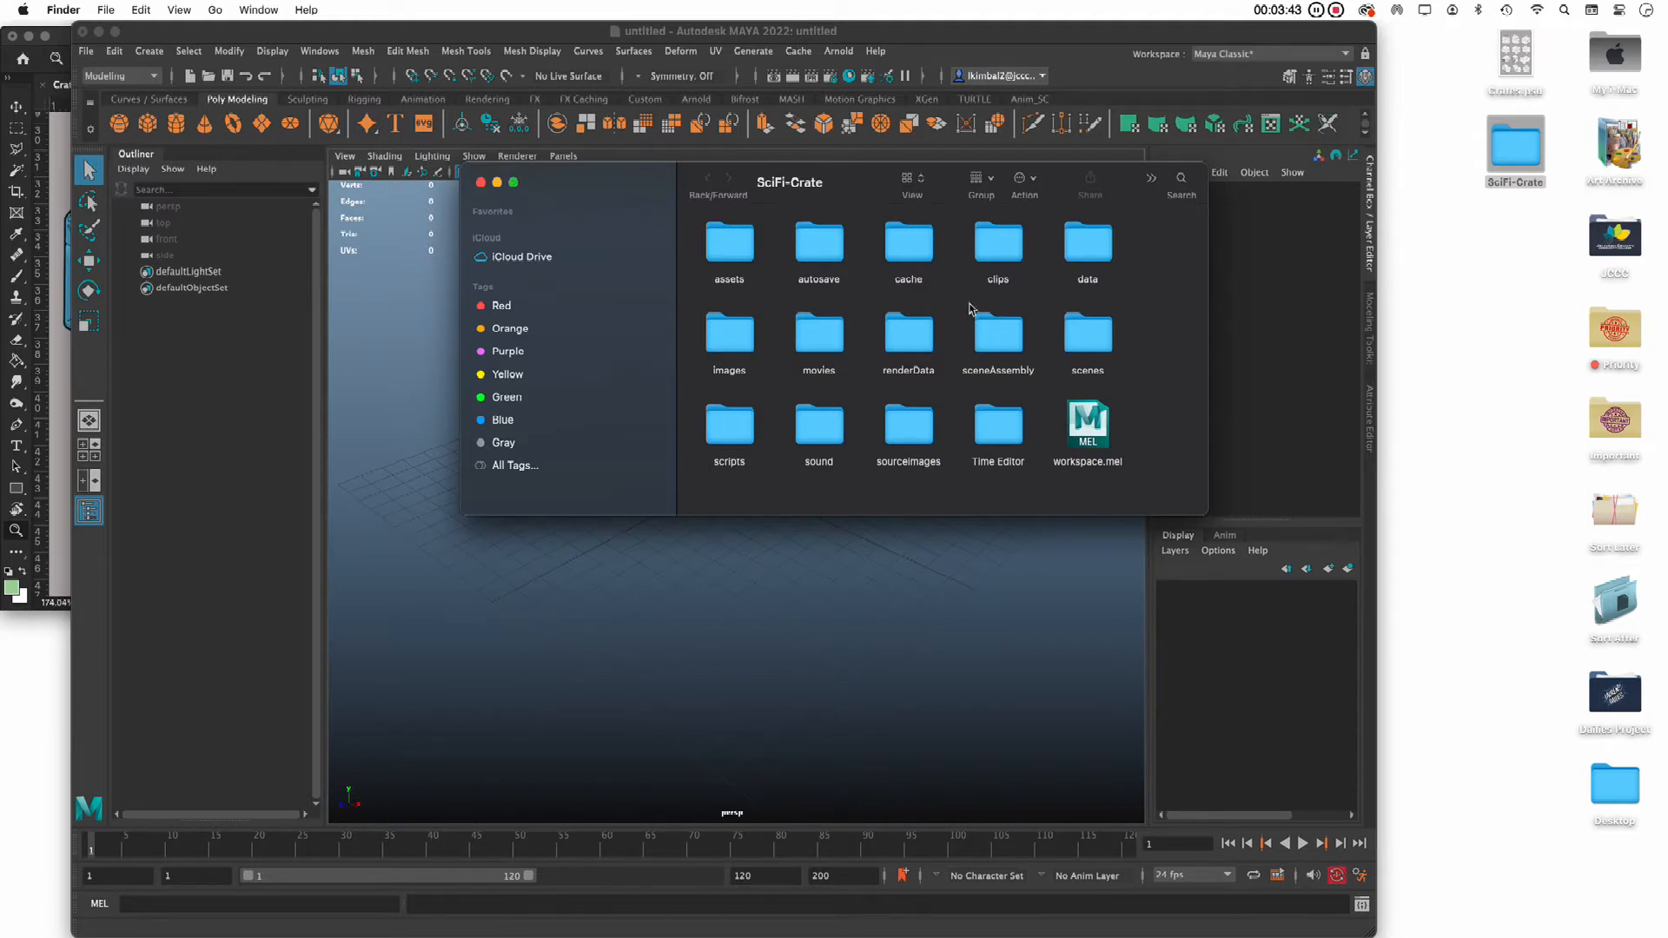
click(1087, 337)
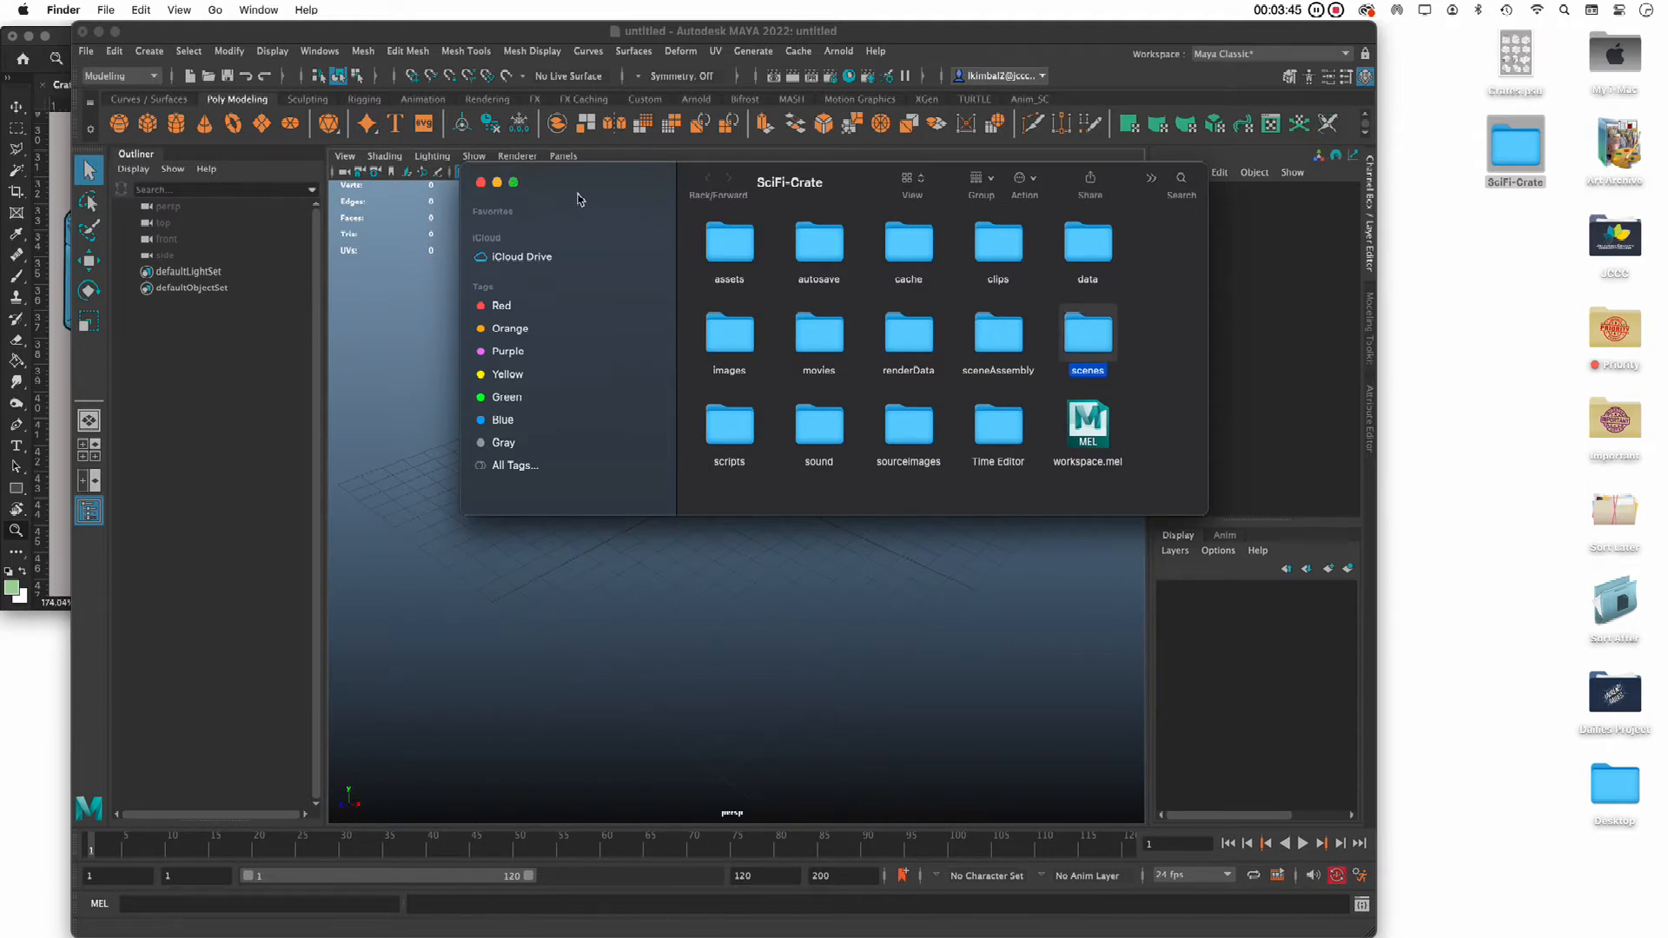
click(480, 182)
drag(635, 40, 891, 17)
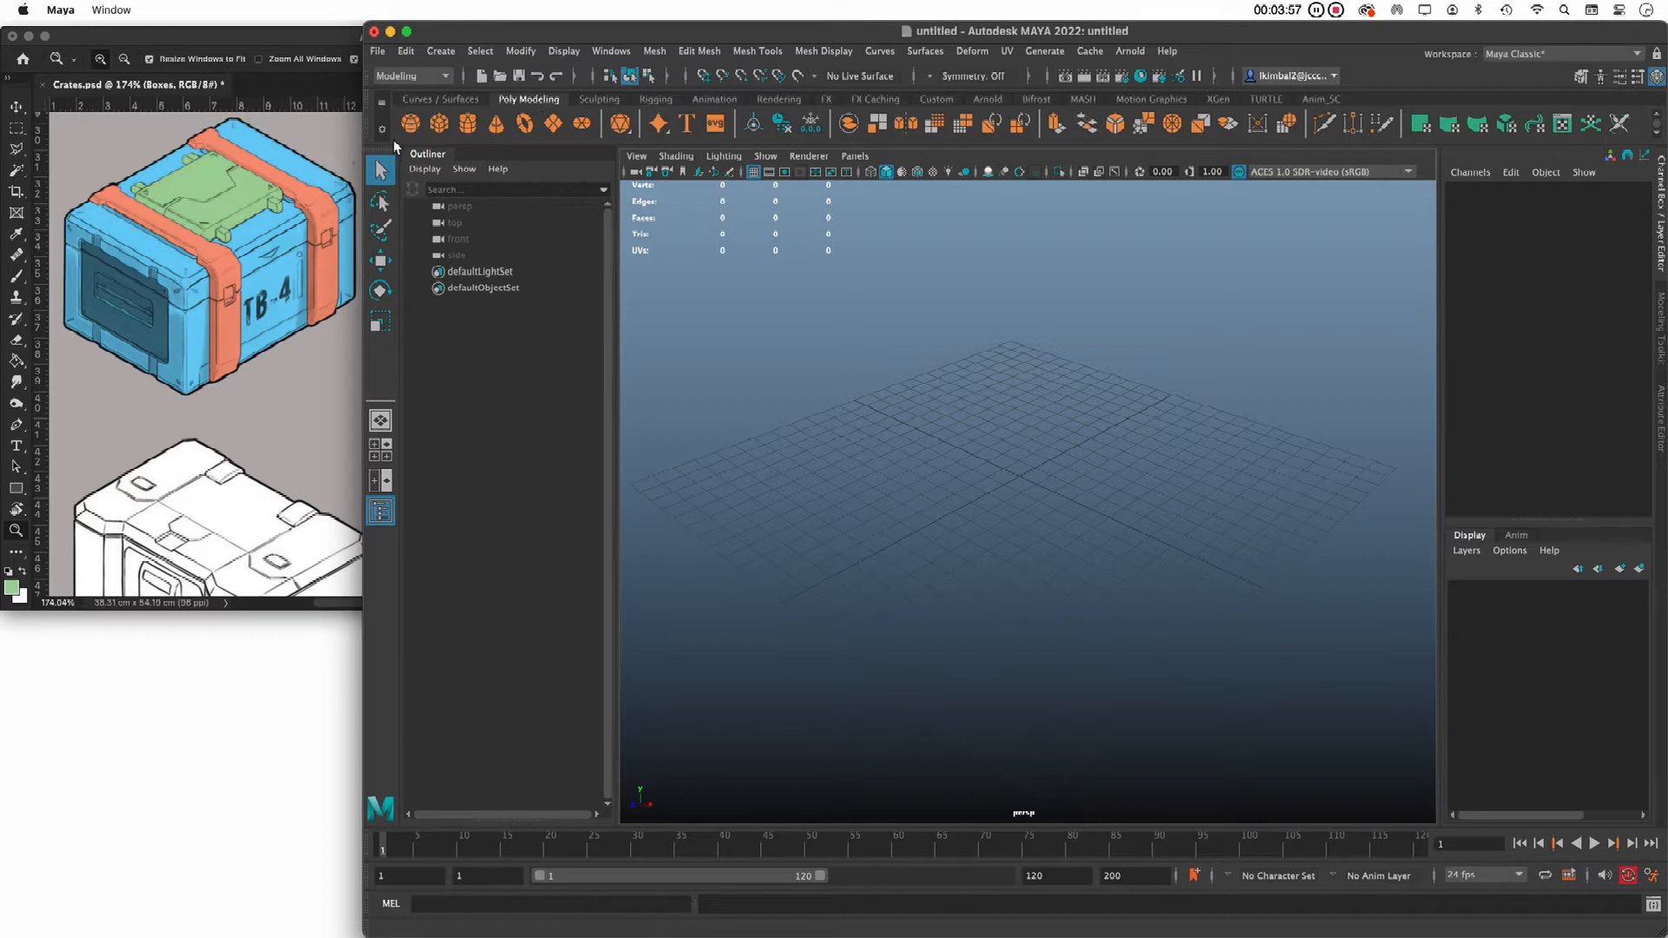
Create a default polygon cube at the origin and frame it in the perspective view
click(445, 121)
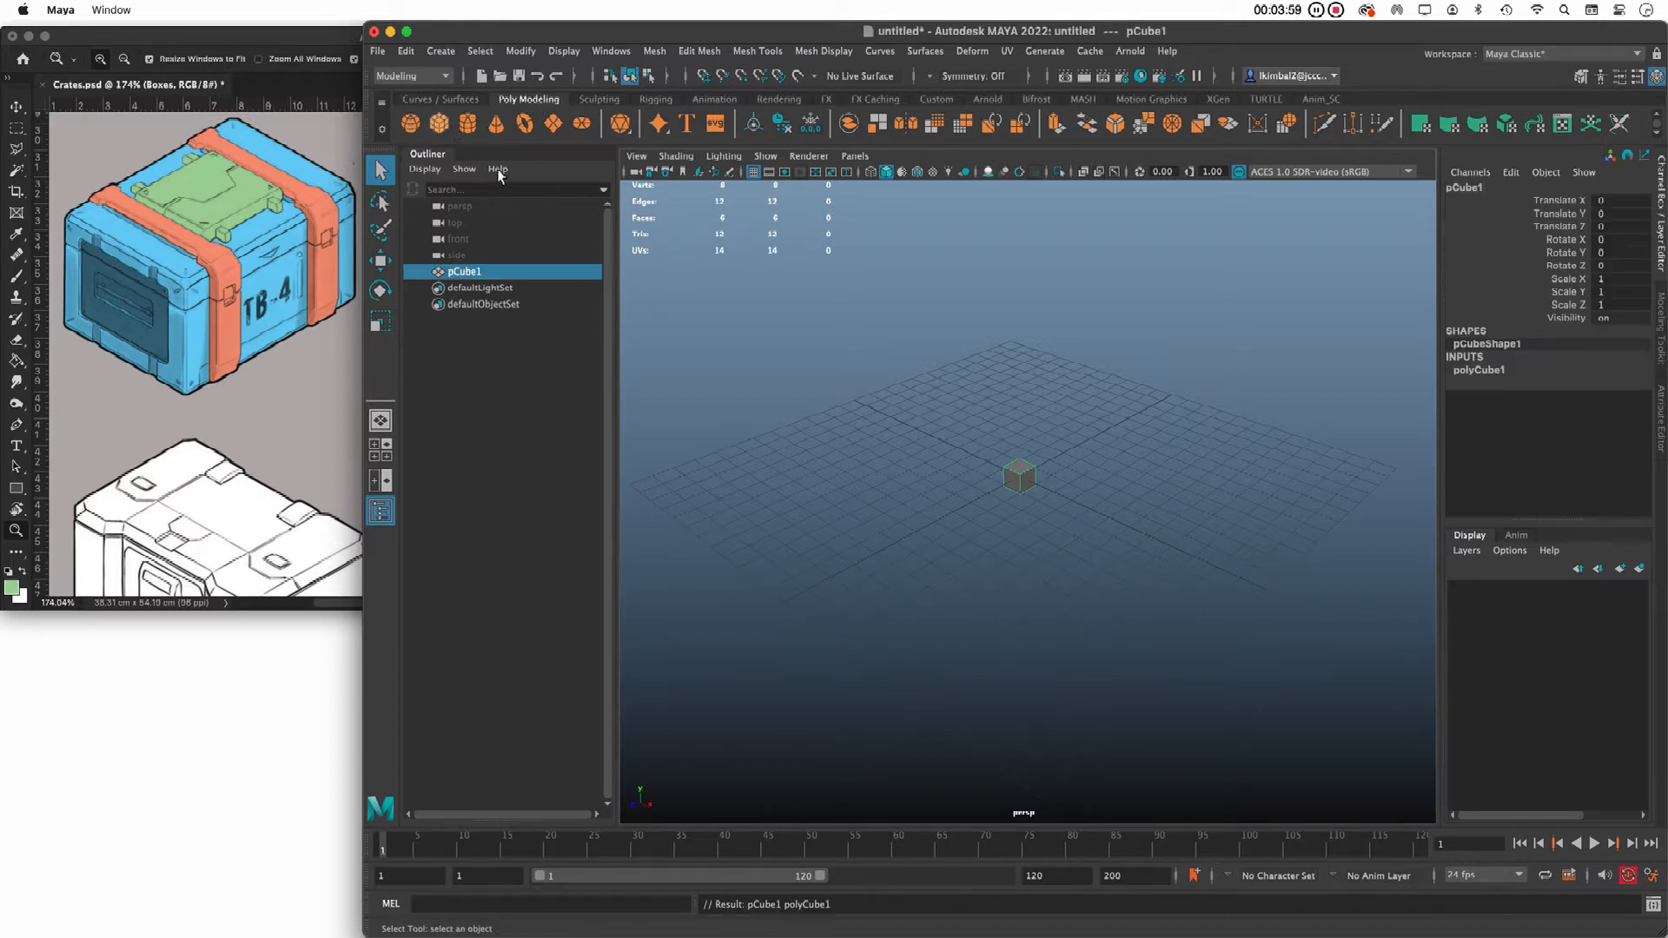
key(f)
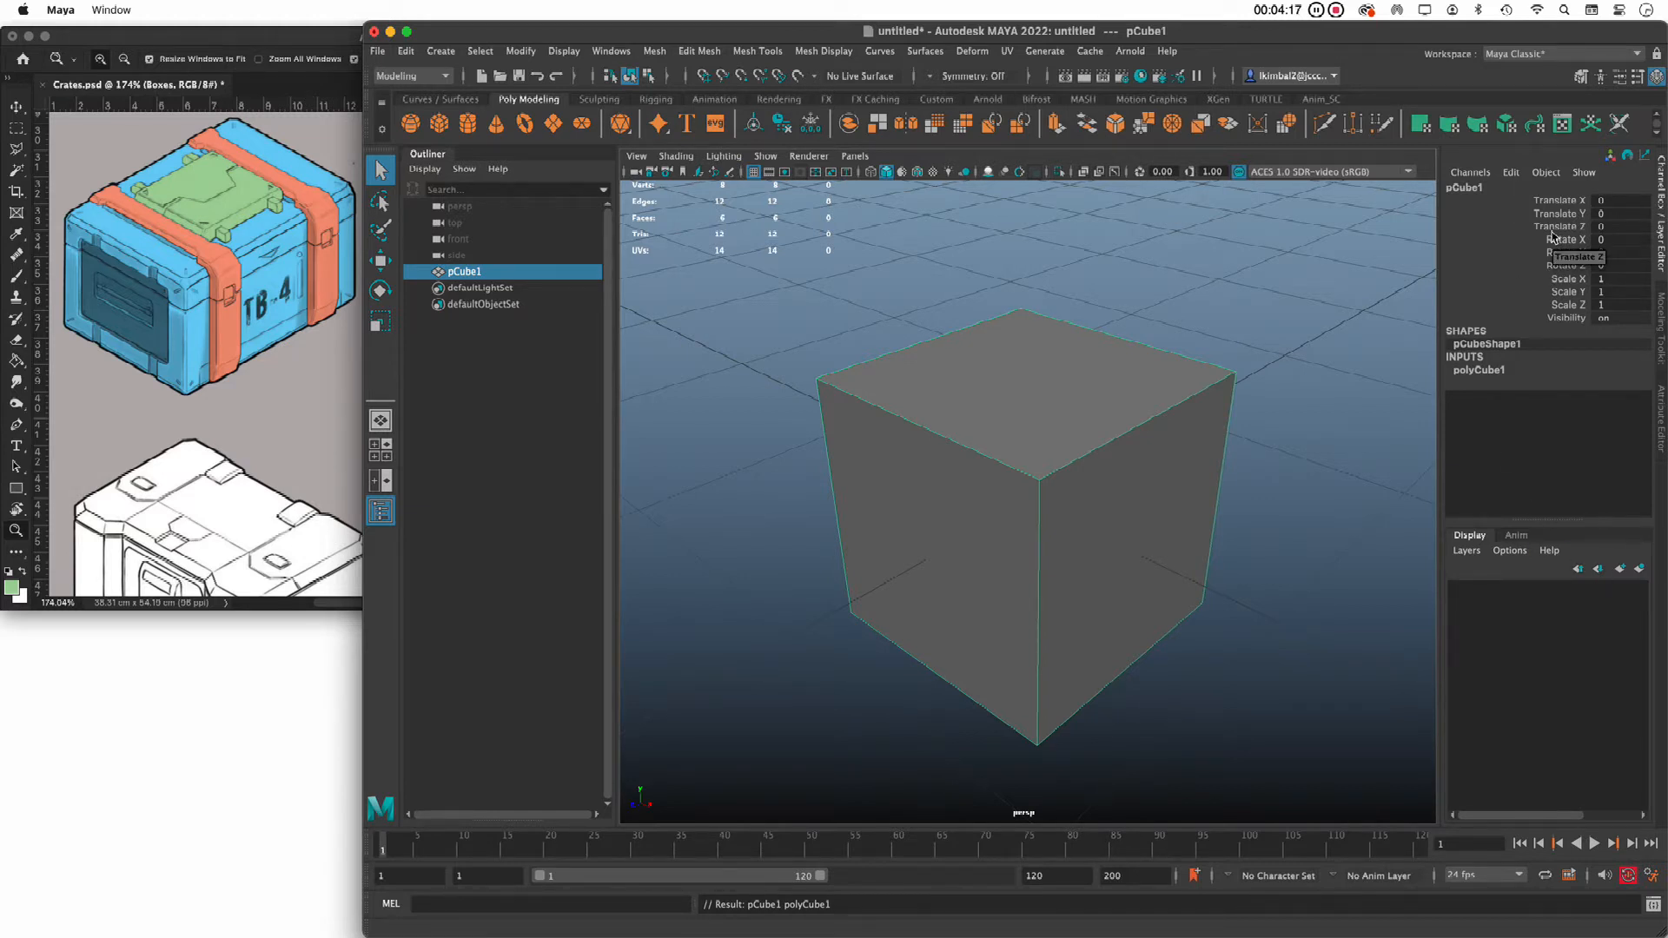
Compare the cube's settings in the Attribute Editor and the Channel Box, finishing with the Channel Box shown
key(ctrl+a)
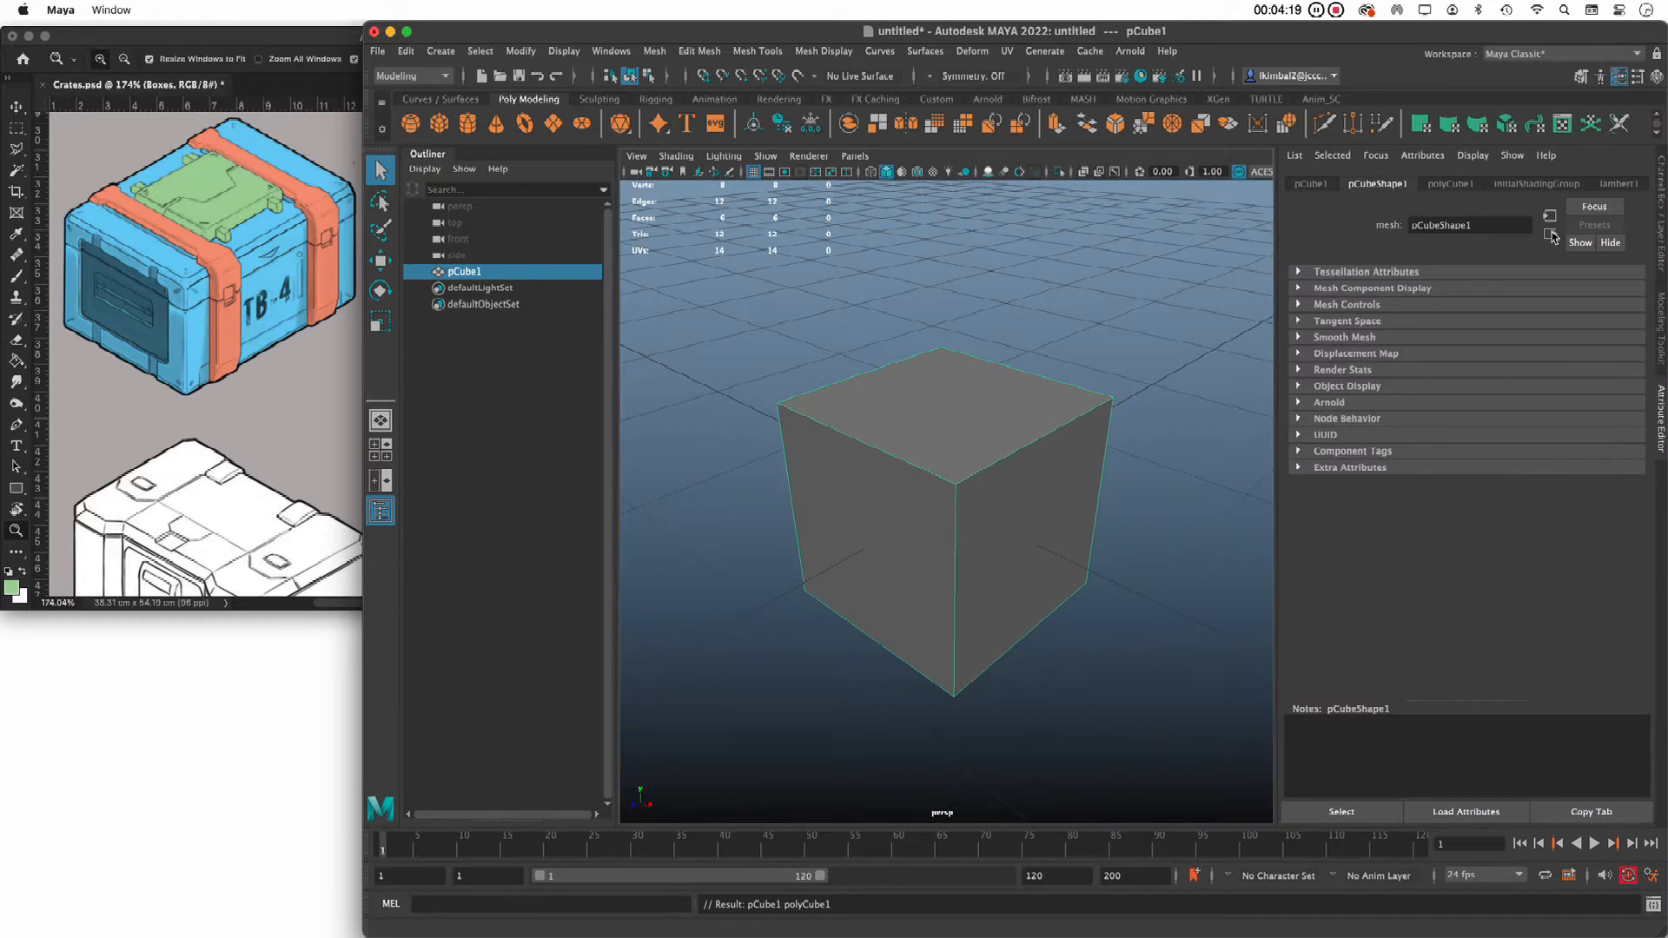
key(ctrl+a)
key(ctrl+a)
key(ctrl+a)
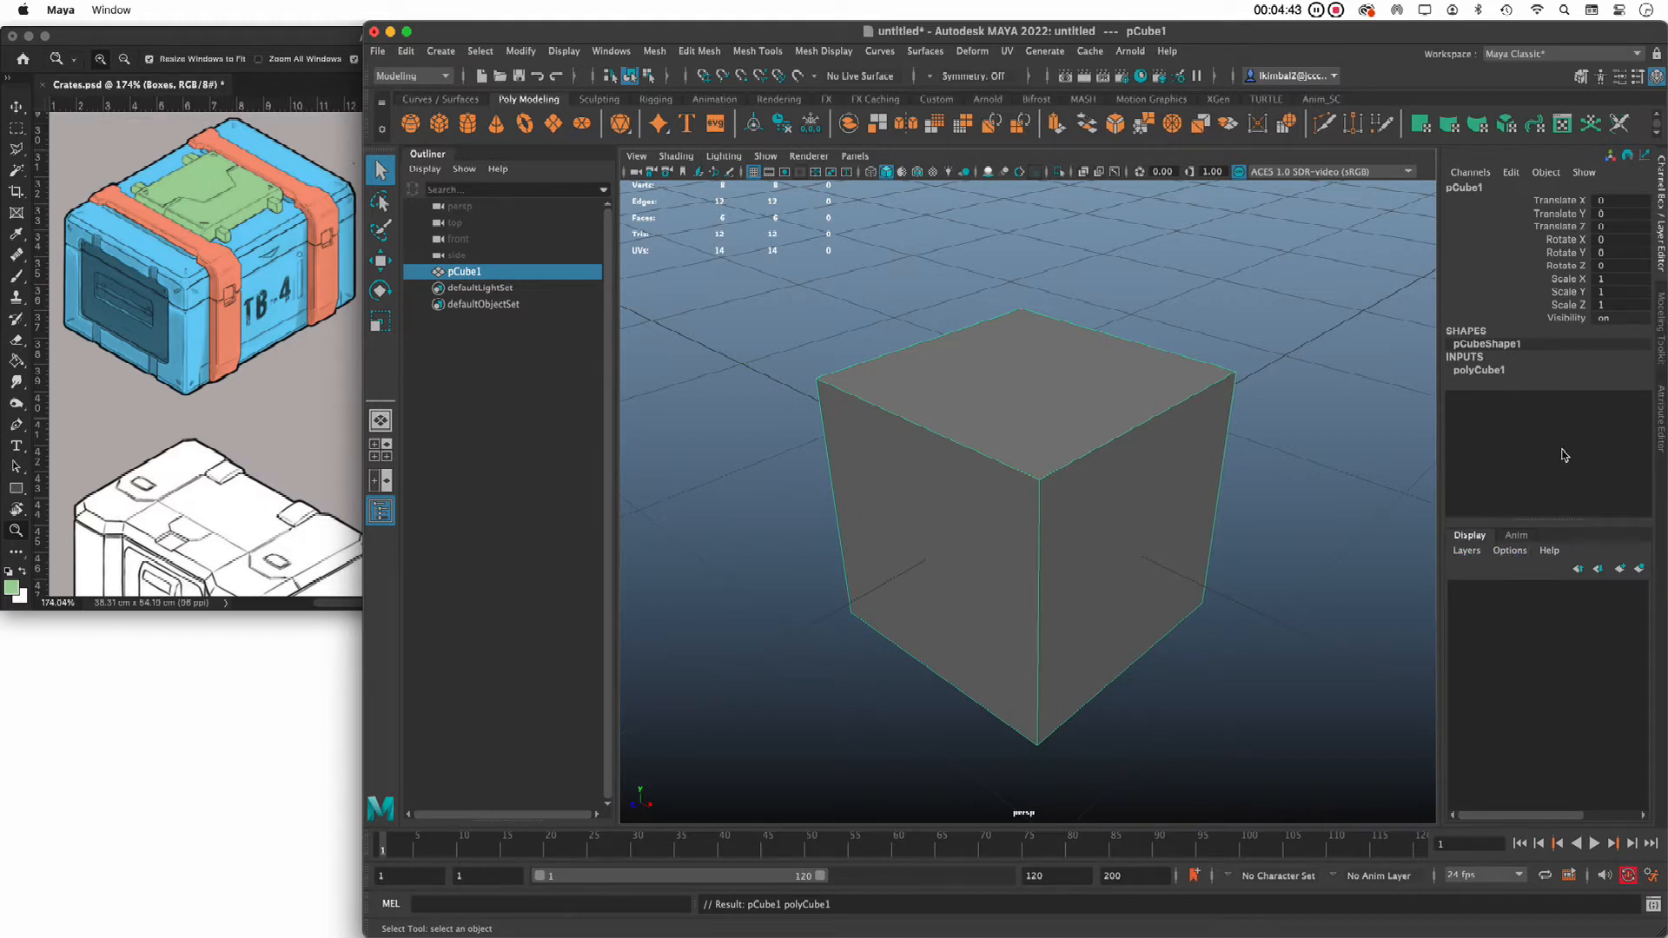
Expand the cube's polyCube1 input settings to view its dimensions and subdivisions
click(1470, 370)
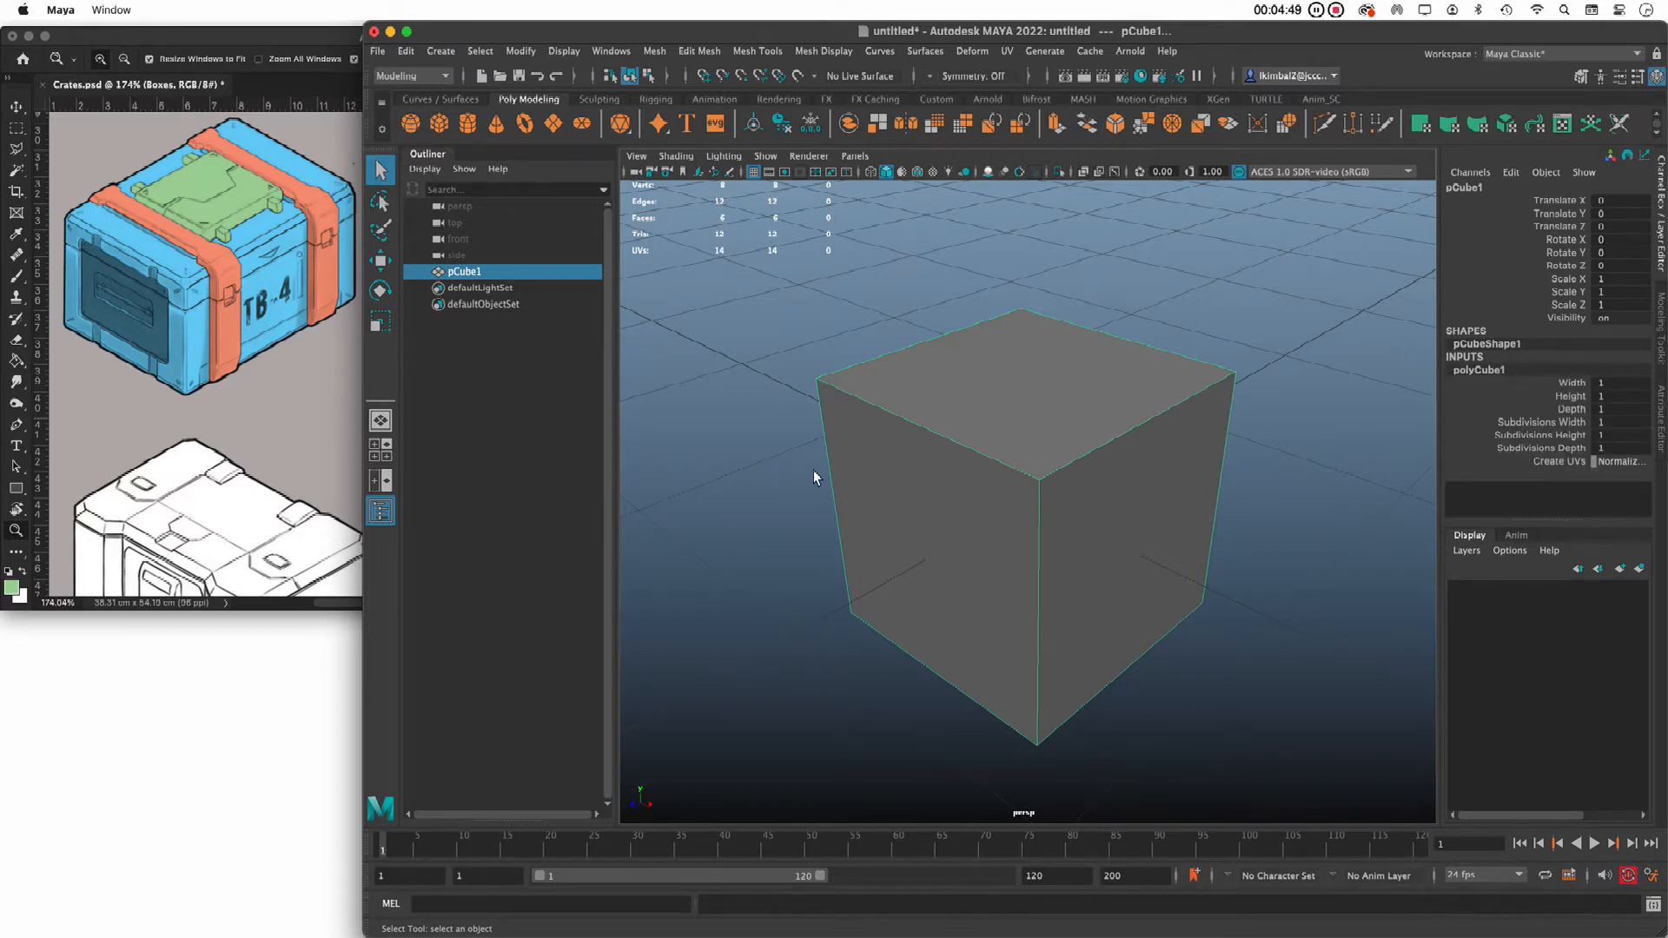
alt+right_drag(1106, 465, 868, 435)
alt+middle_drag(904, 439, 924, 394)
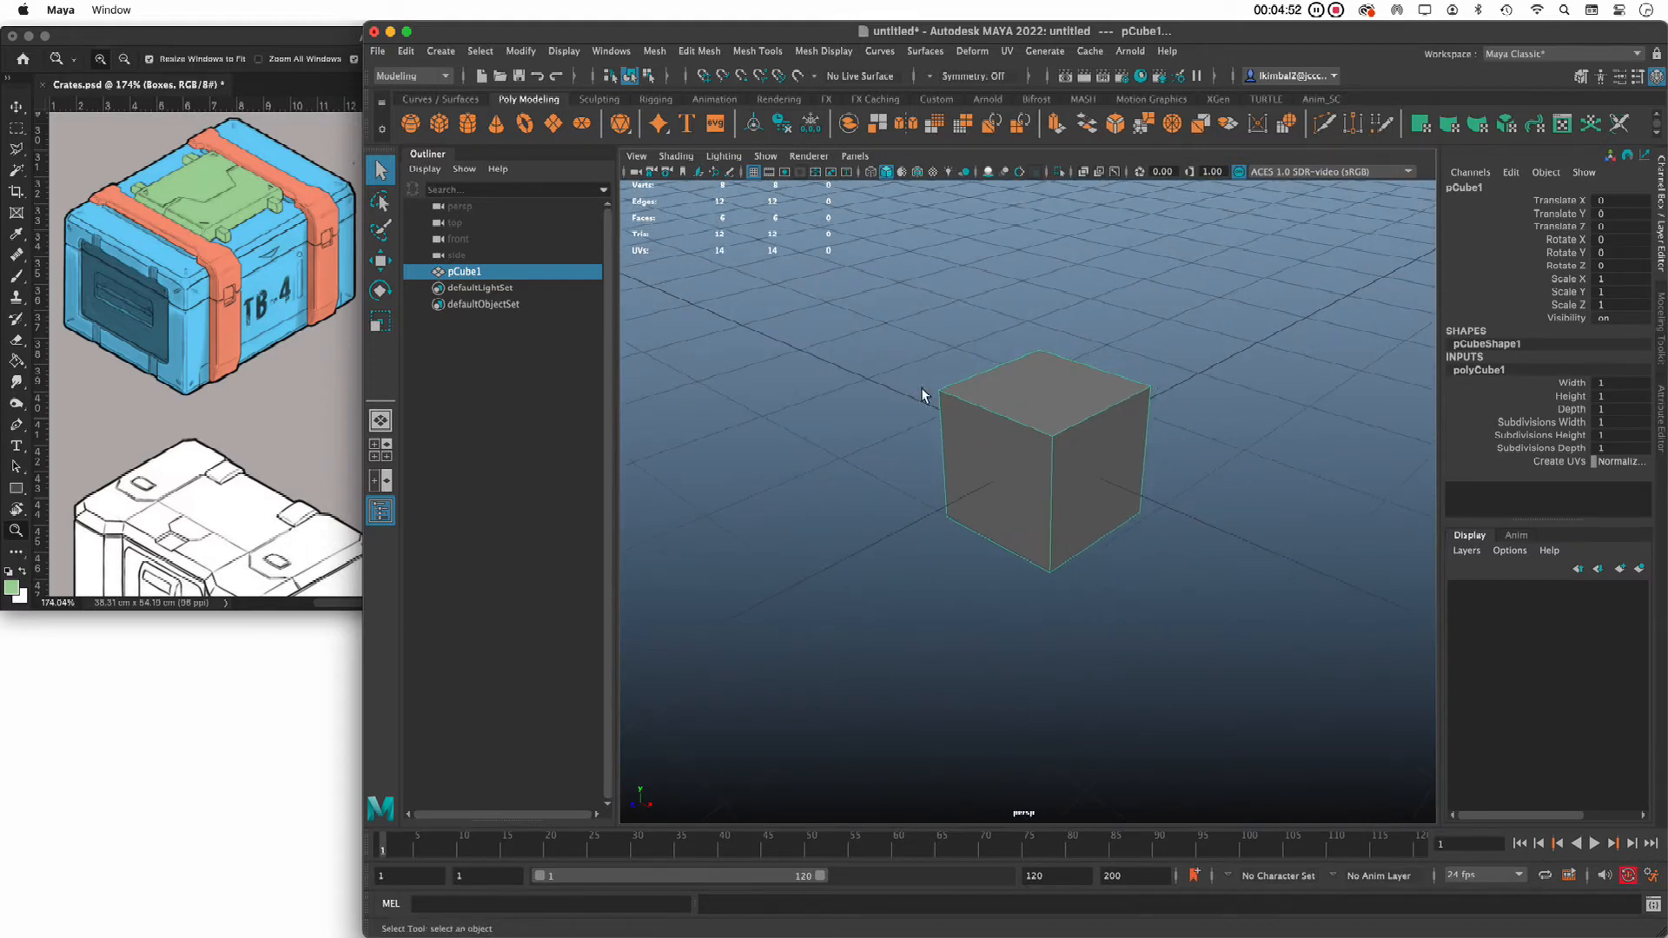
Set the cube's width to 5.5 and compare its long side with the crate reference
double_click(1611, 385)
text(5.5)
key(Return)
alt+right_drag(1187, 506, 1027, 484)
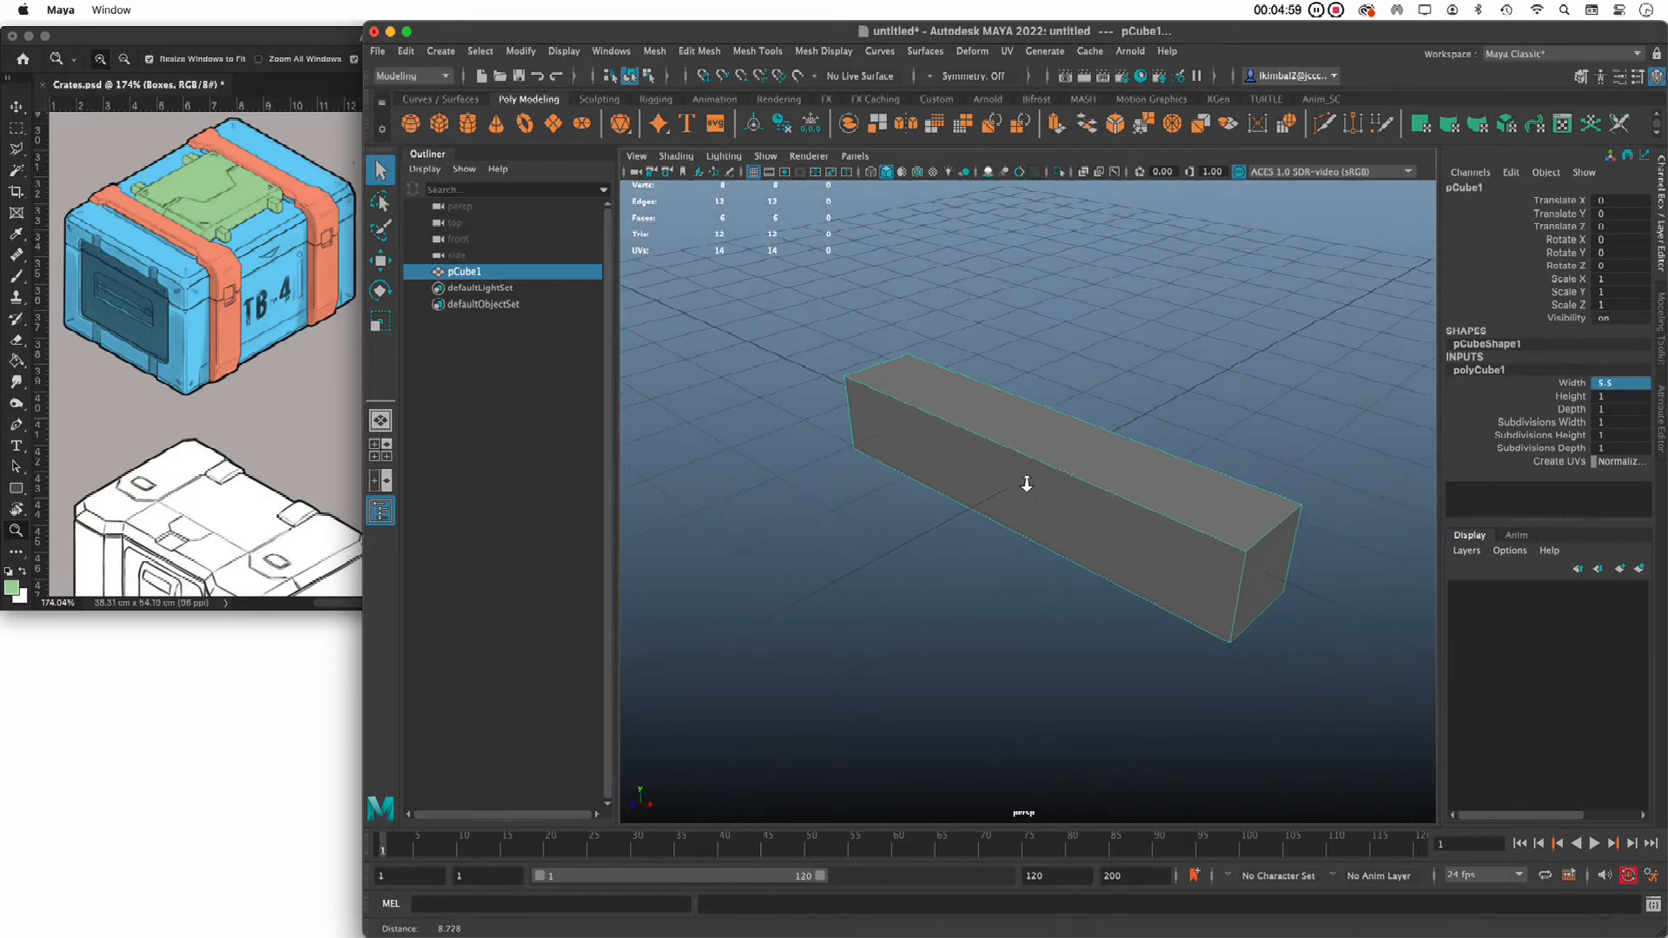
alt+drag(1026, 483, 1120, 478)
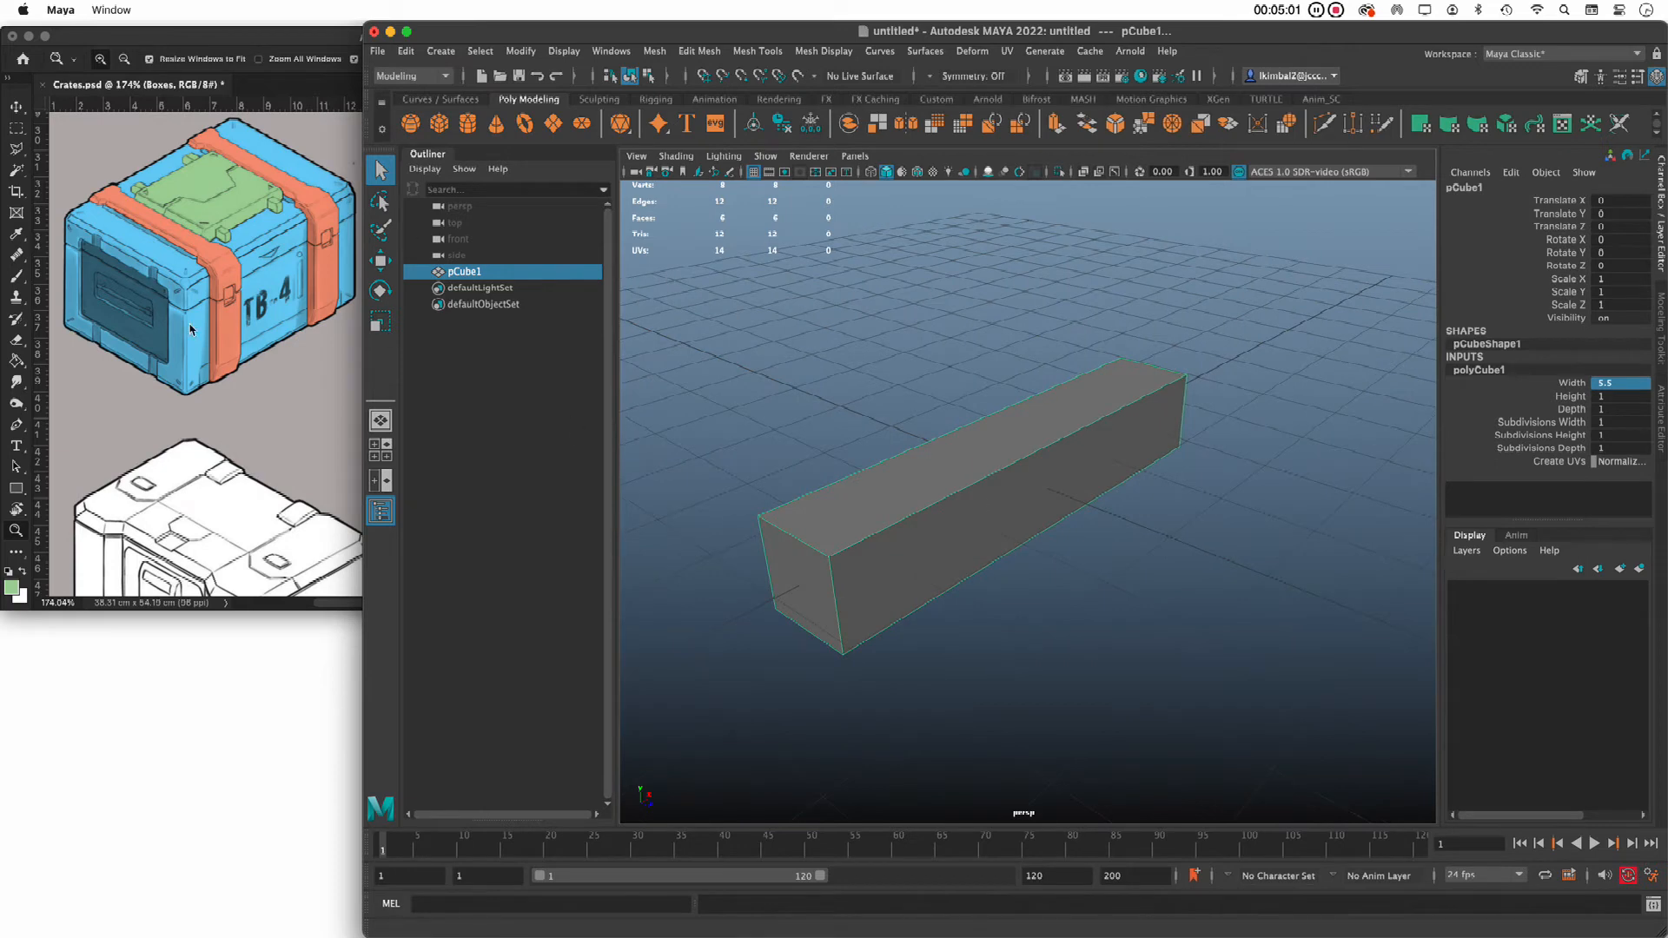
alt+drag(1119, 288, 1113, 288)
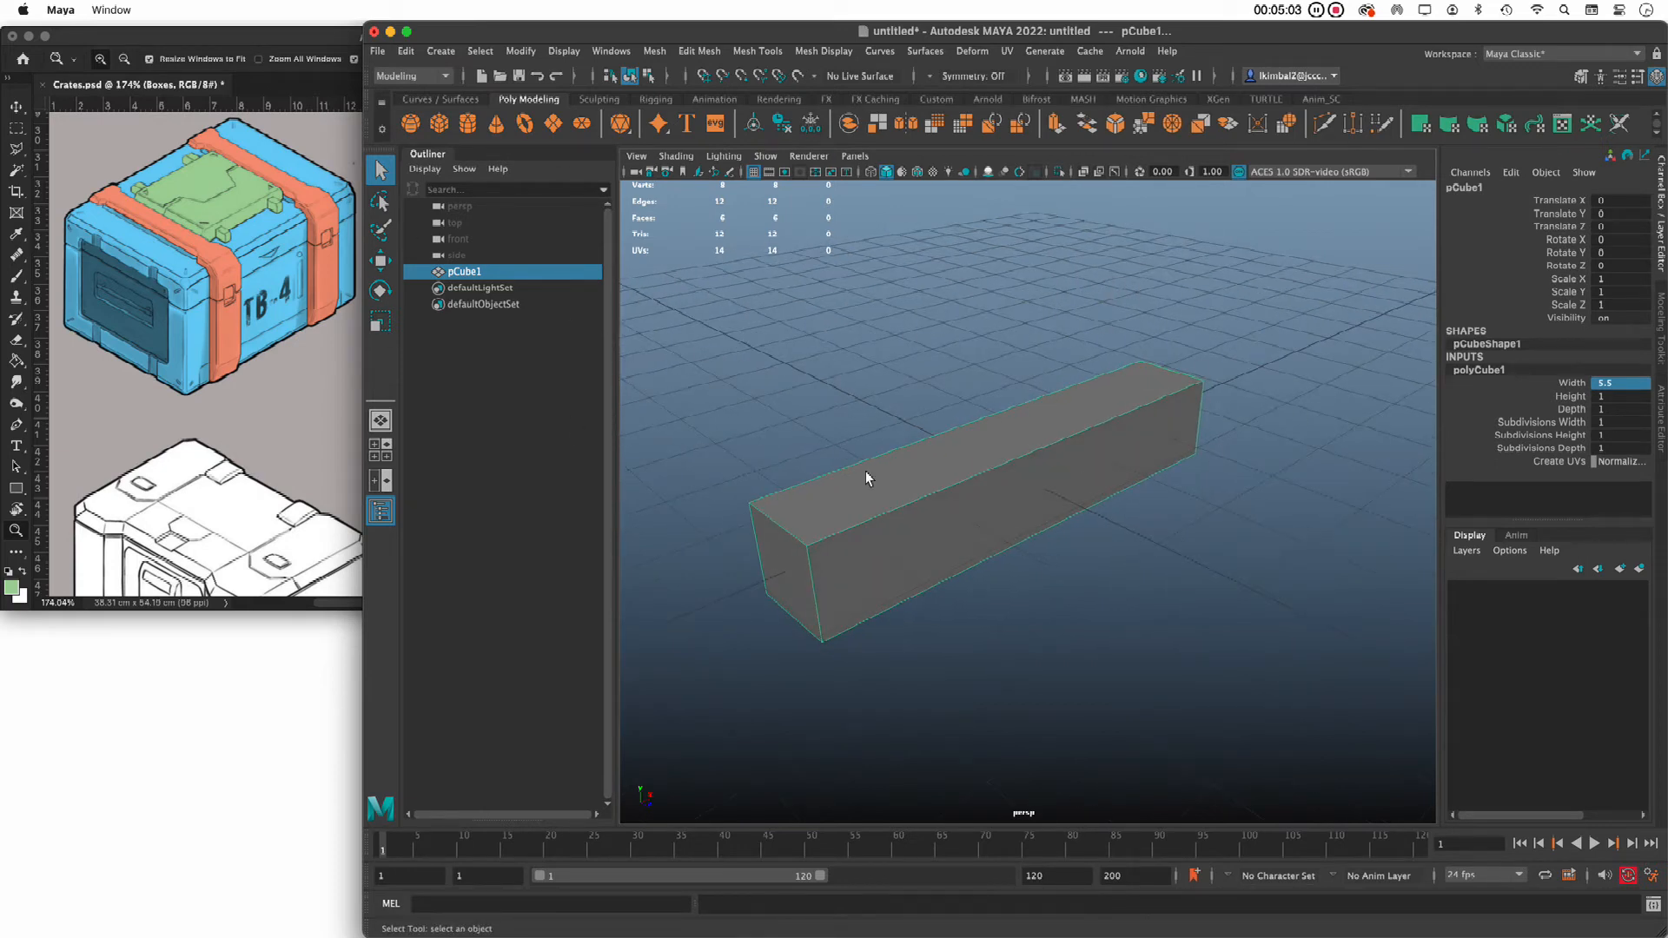
Set the cube's height to 3 and its depth to 4 to match the crate's proportions
double_click(1621, 390)
click(1618, 397)
text(3)
key(Return)
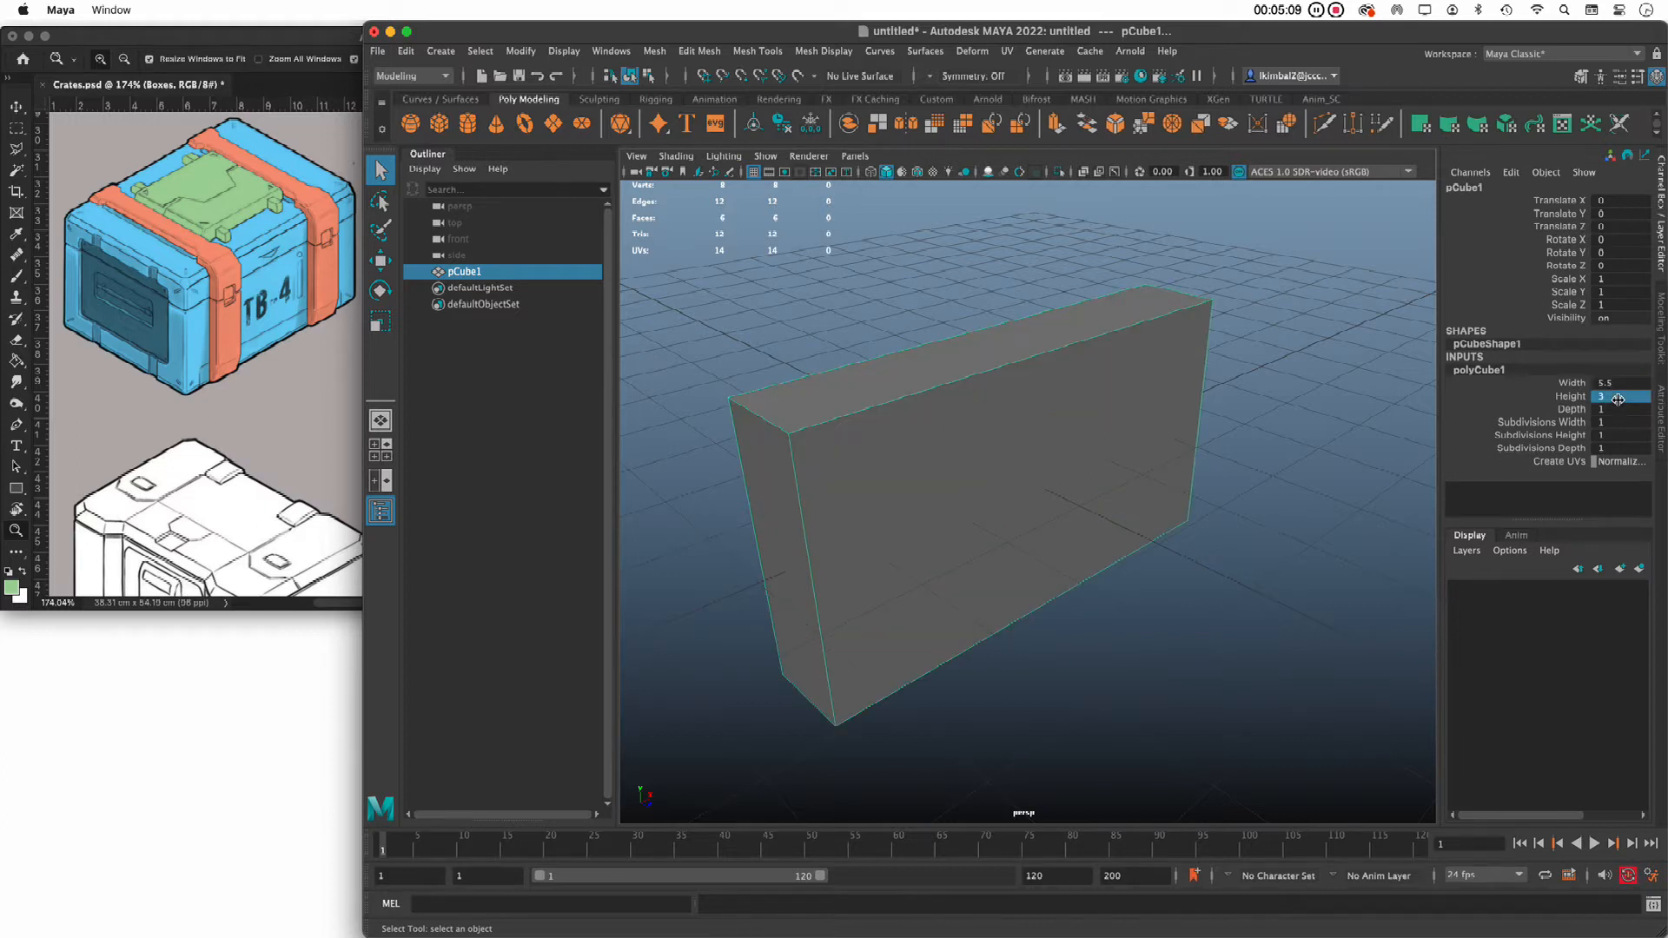
click(1613, 409)
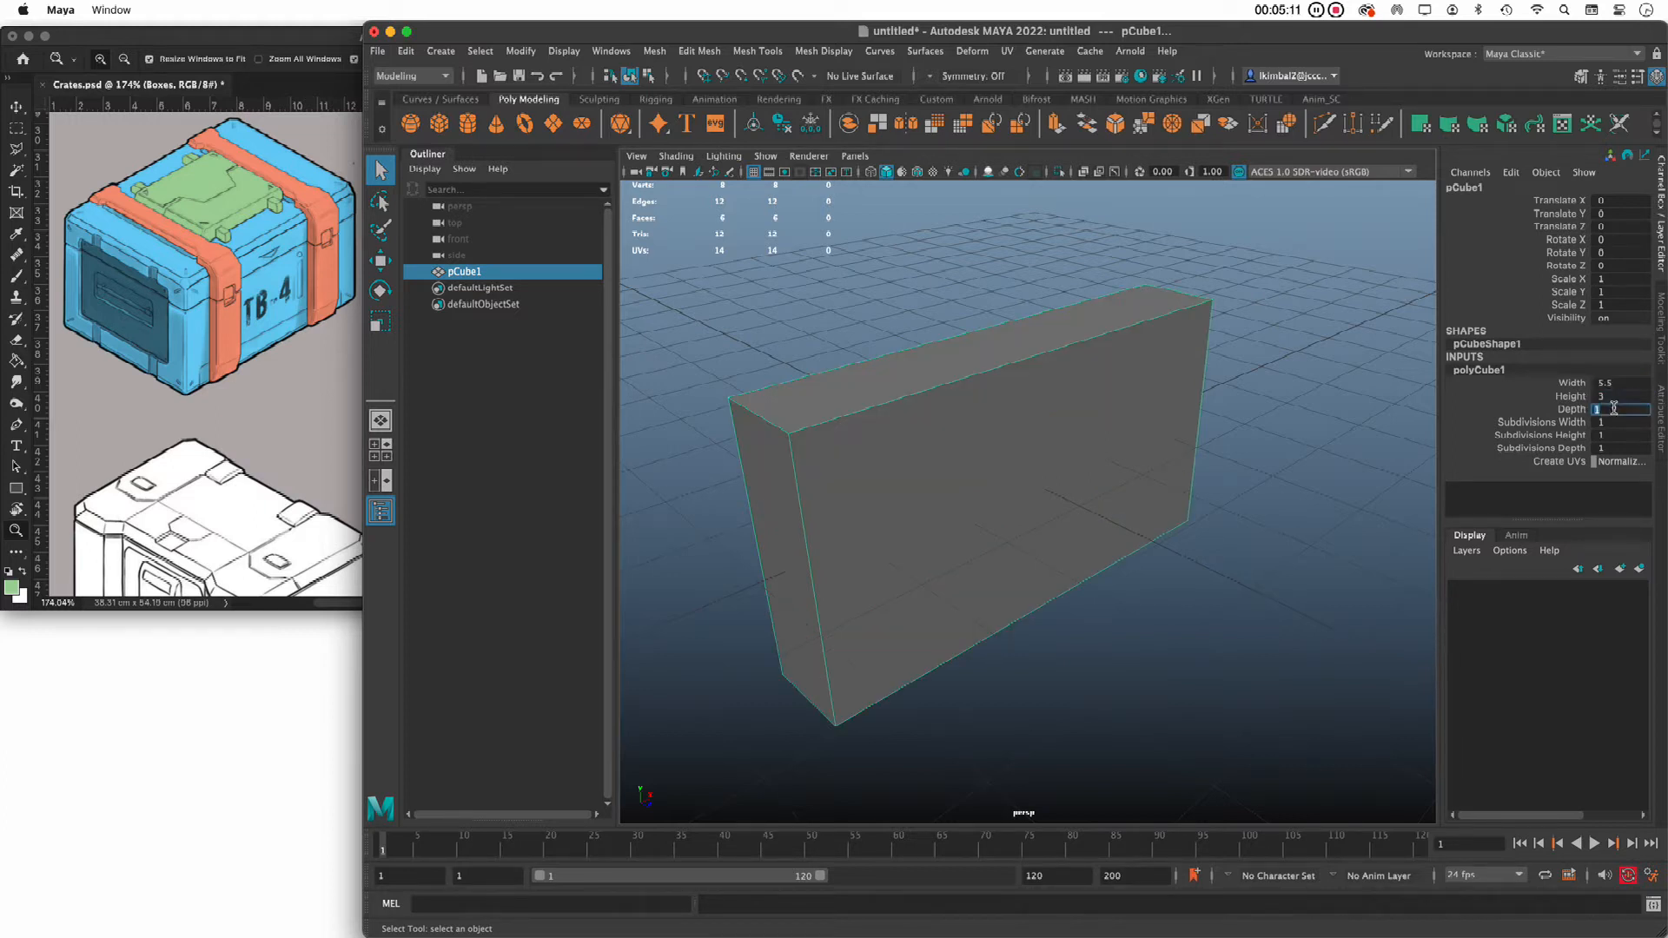
text(4)
key(Return)
scroll(1247, 577, down, 5)
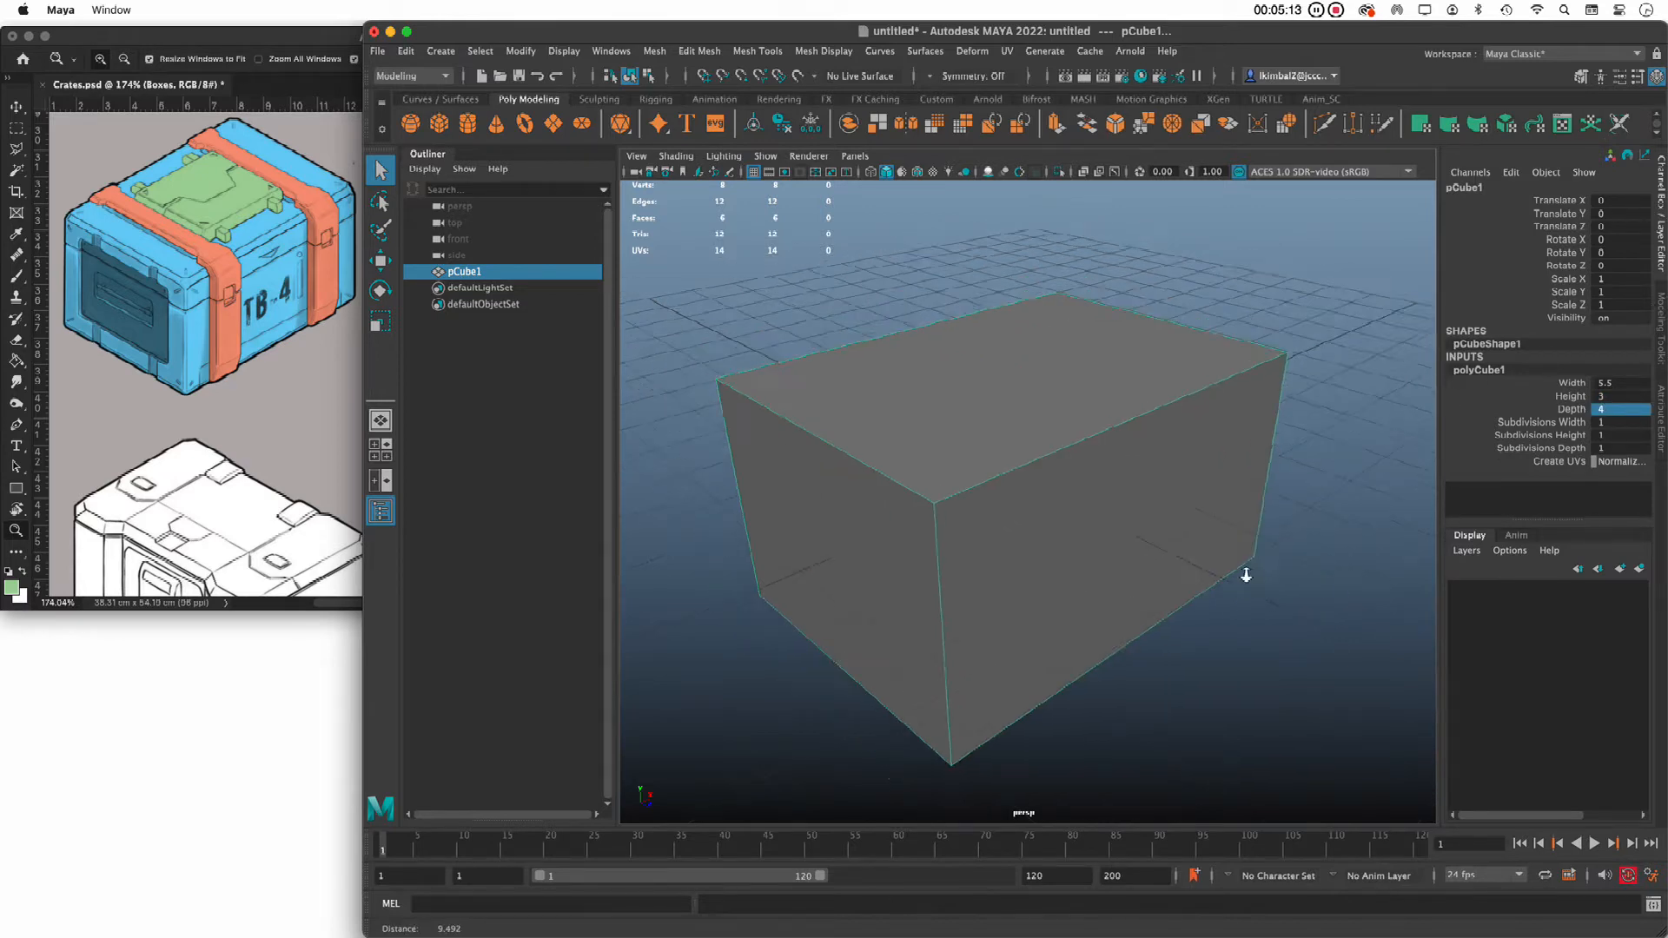
alt+drag(1191, 566, 1196, 527)
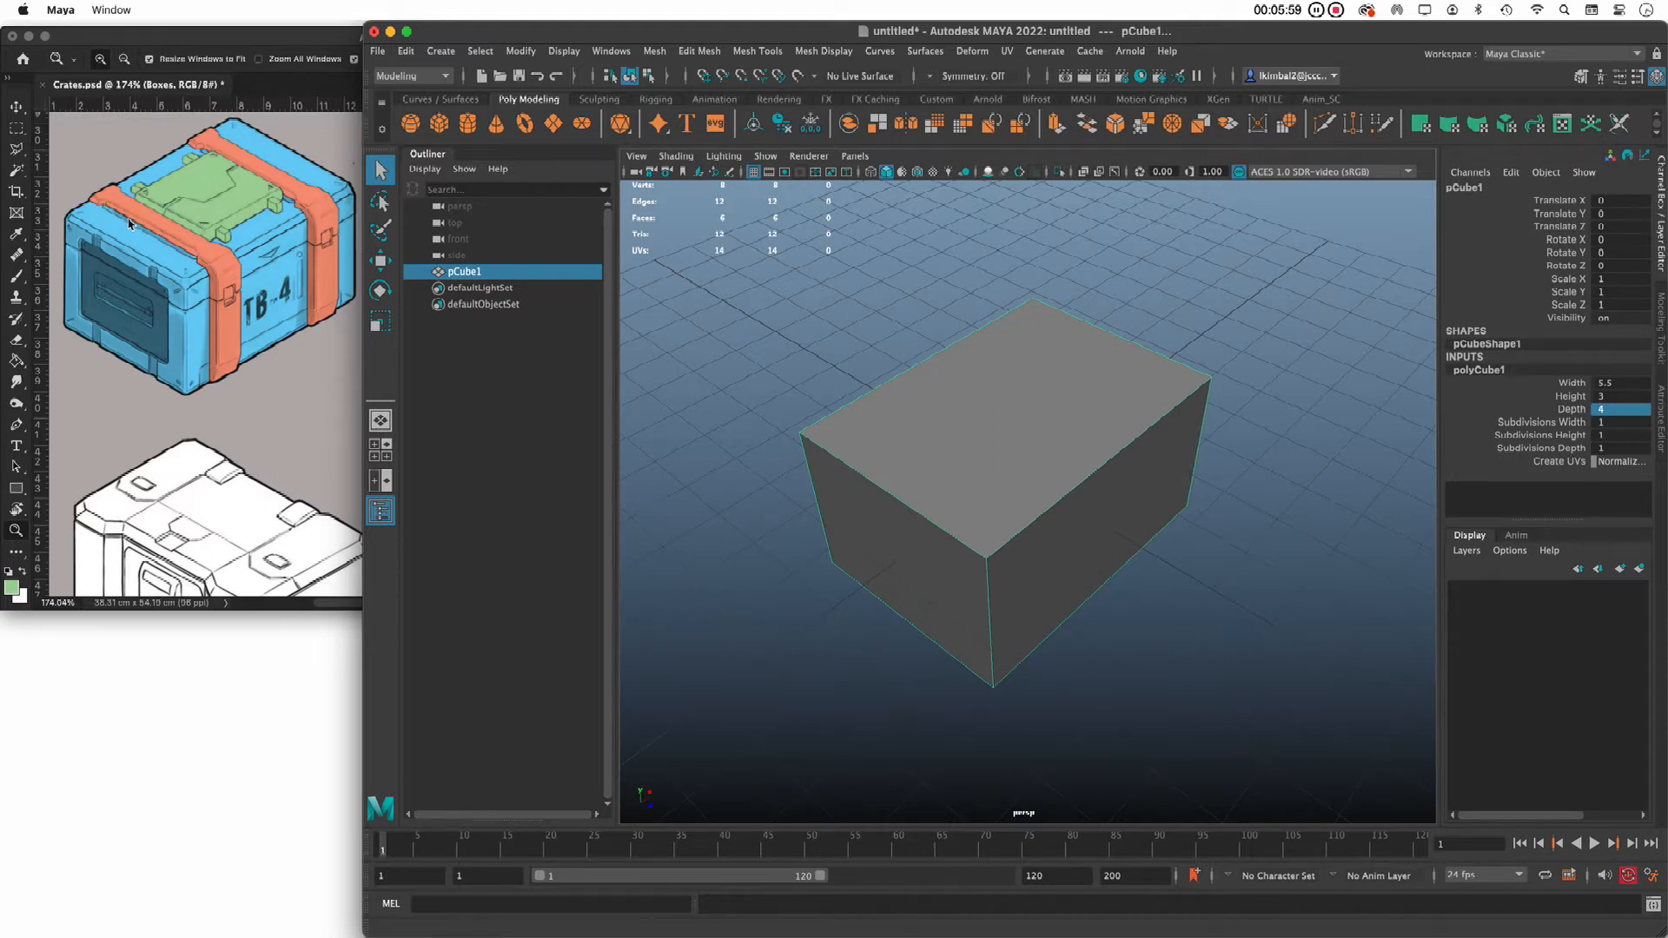
Switch the box to edge selection and select all of its edges
right_click(969, 403)
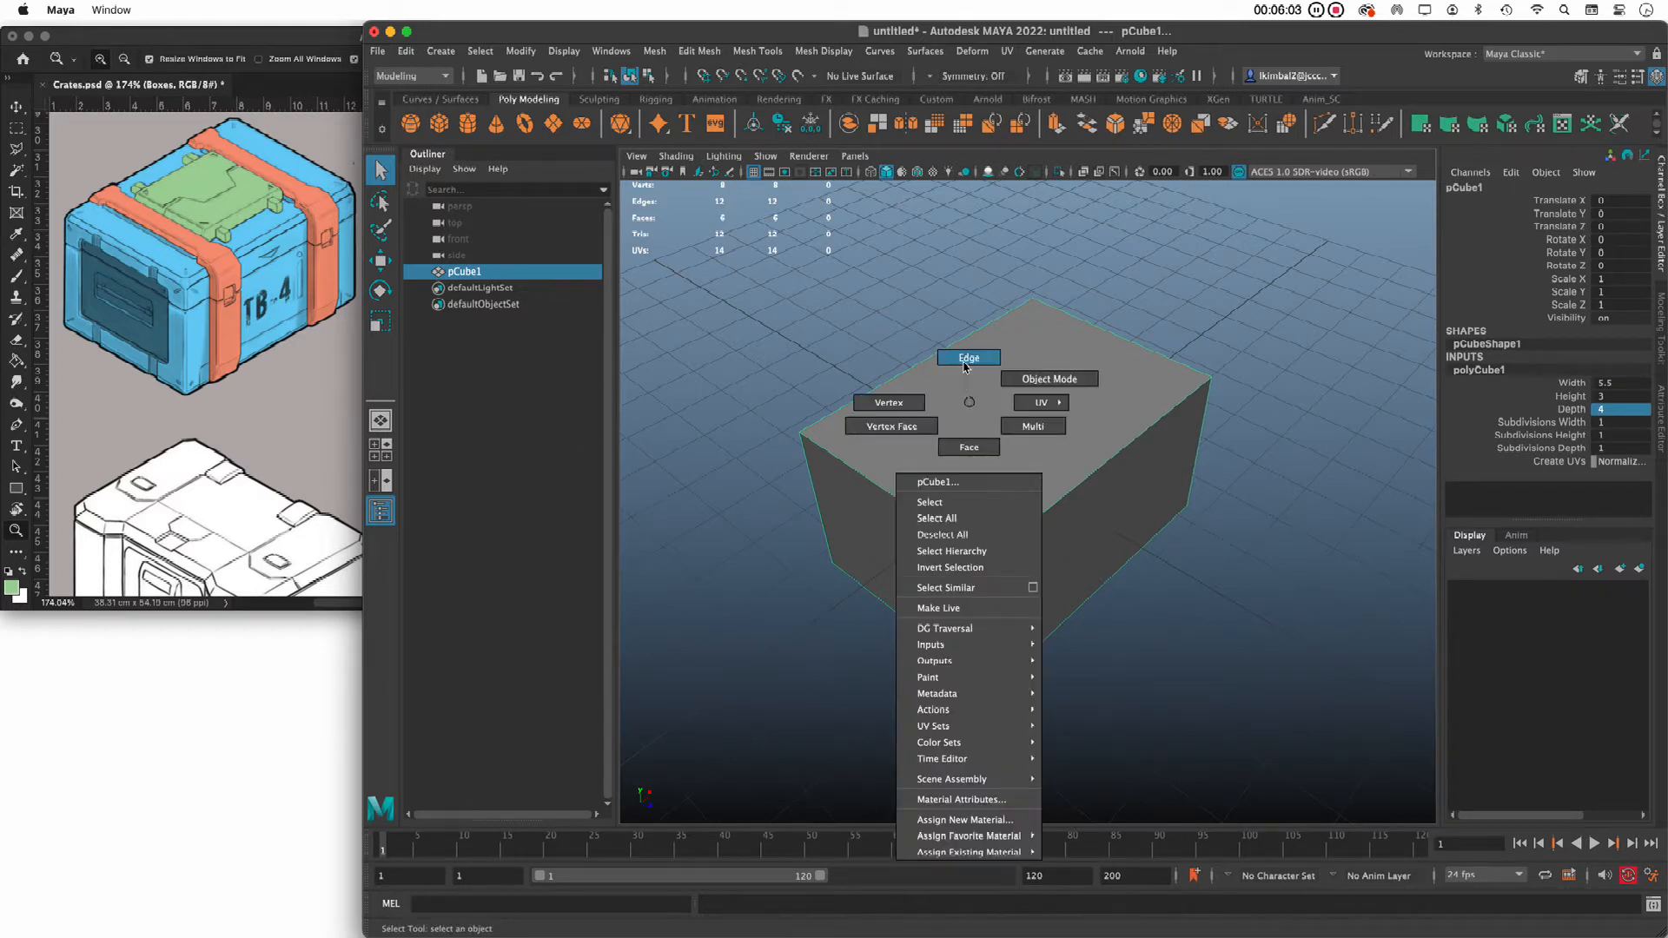
click(965, 359)
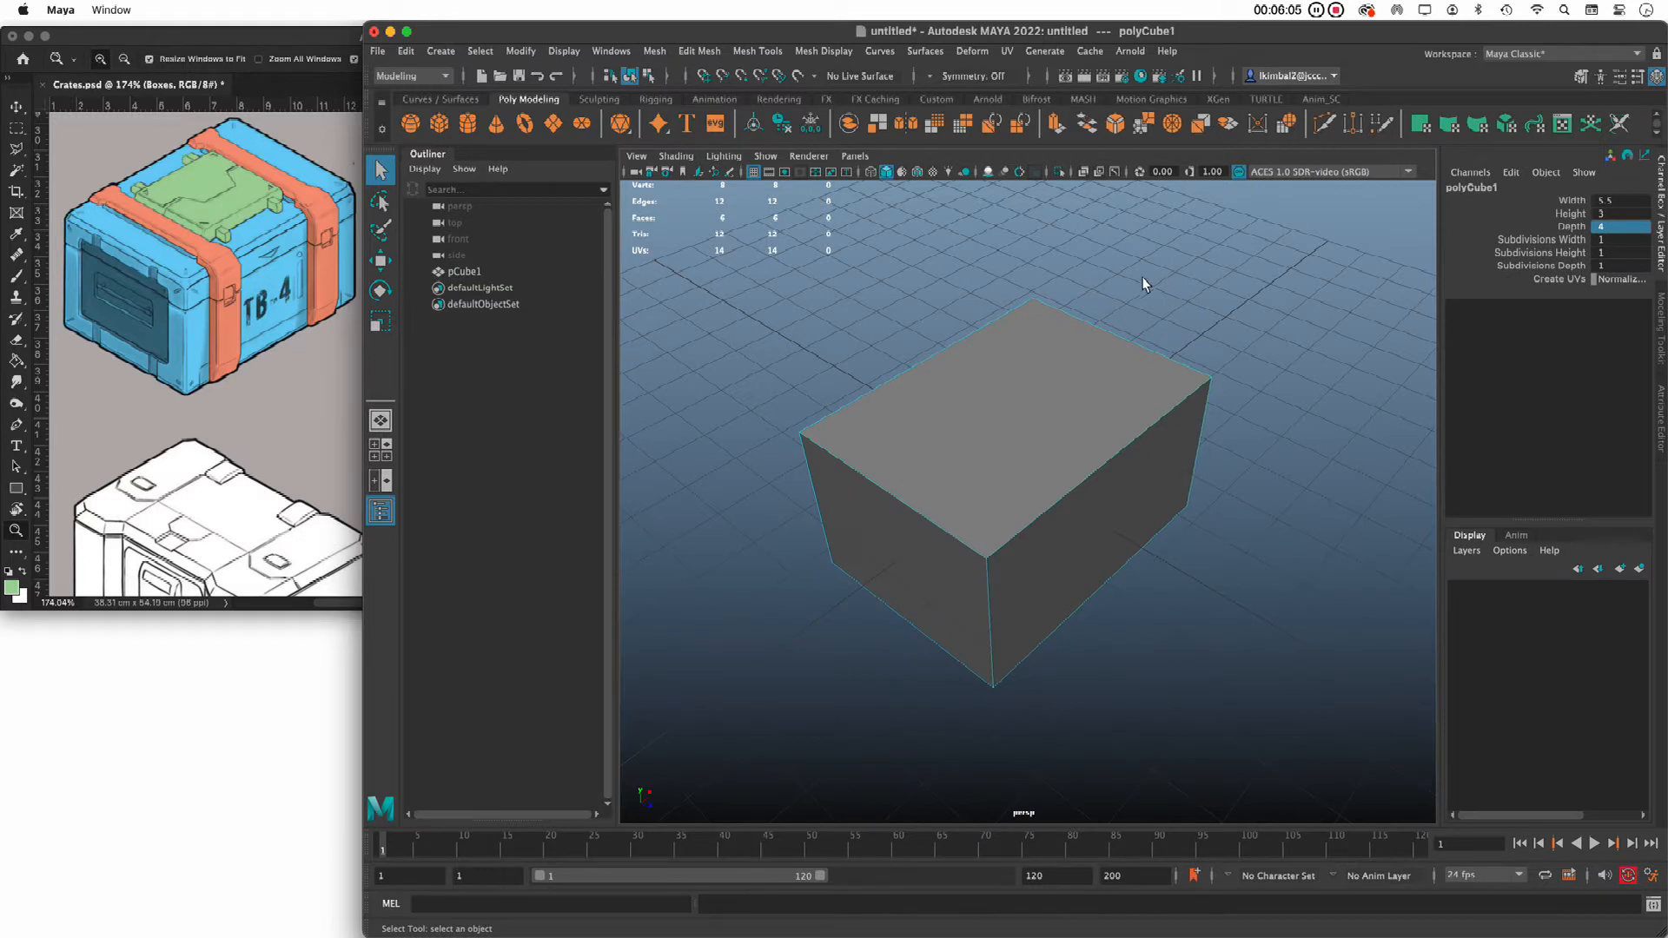
alt+right_drag(1333, 518, 1244, 565)
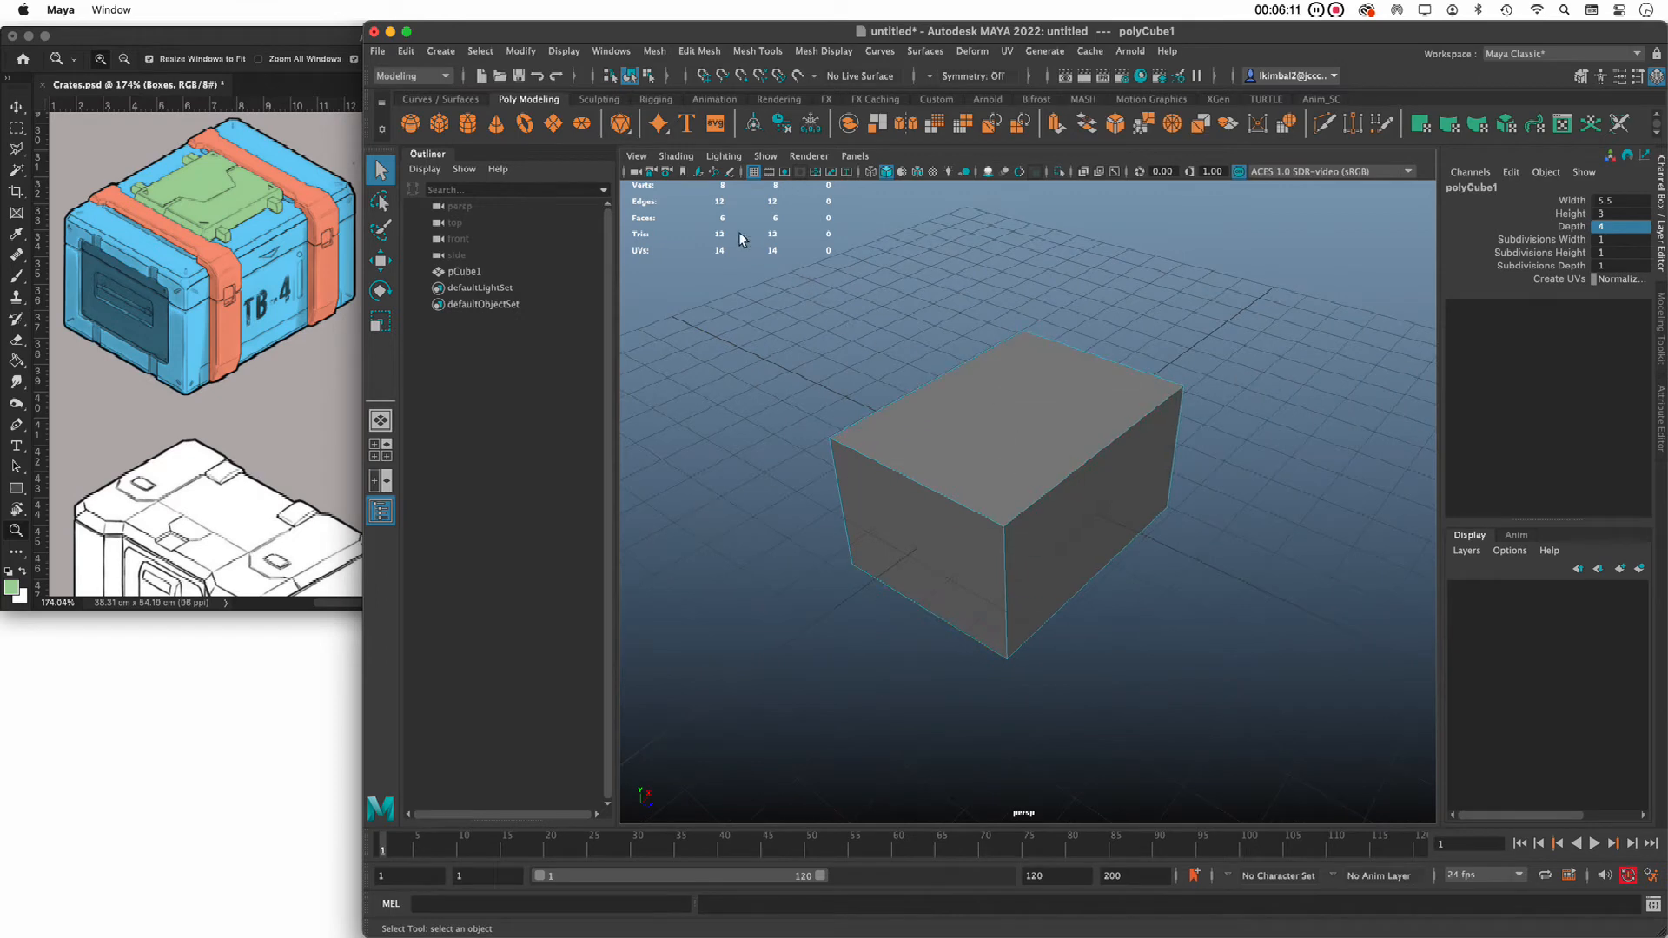
drag(721, 279, 1248, 693)
drag(1035, 650, 1282, 744)
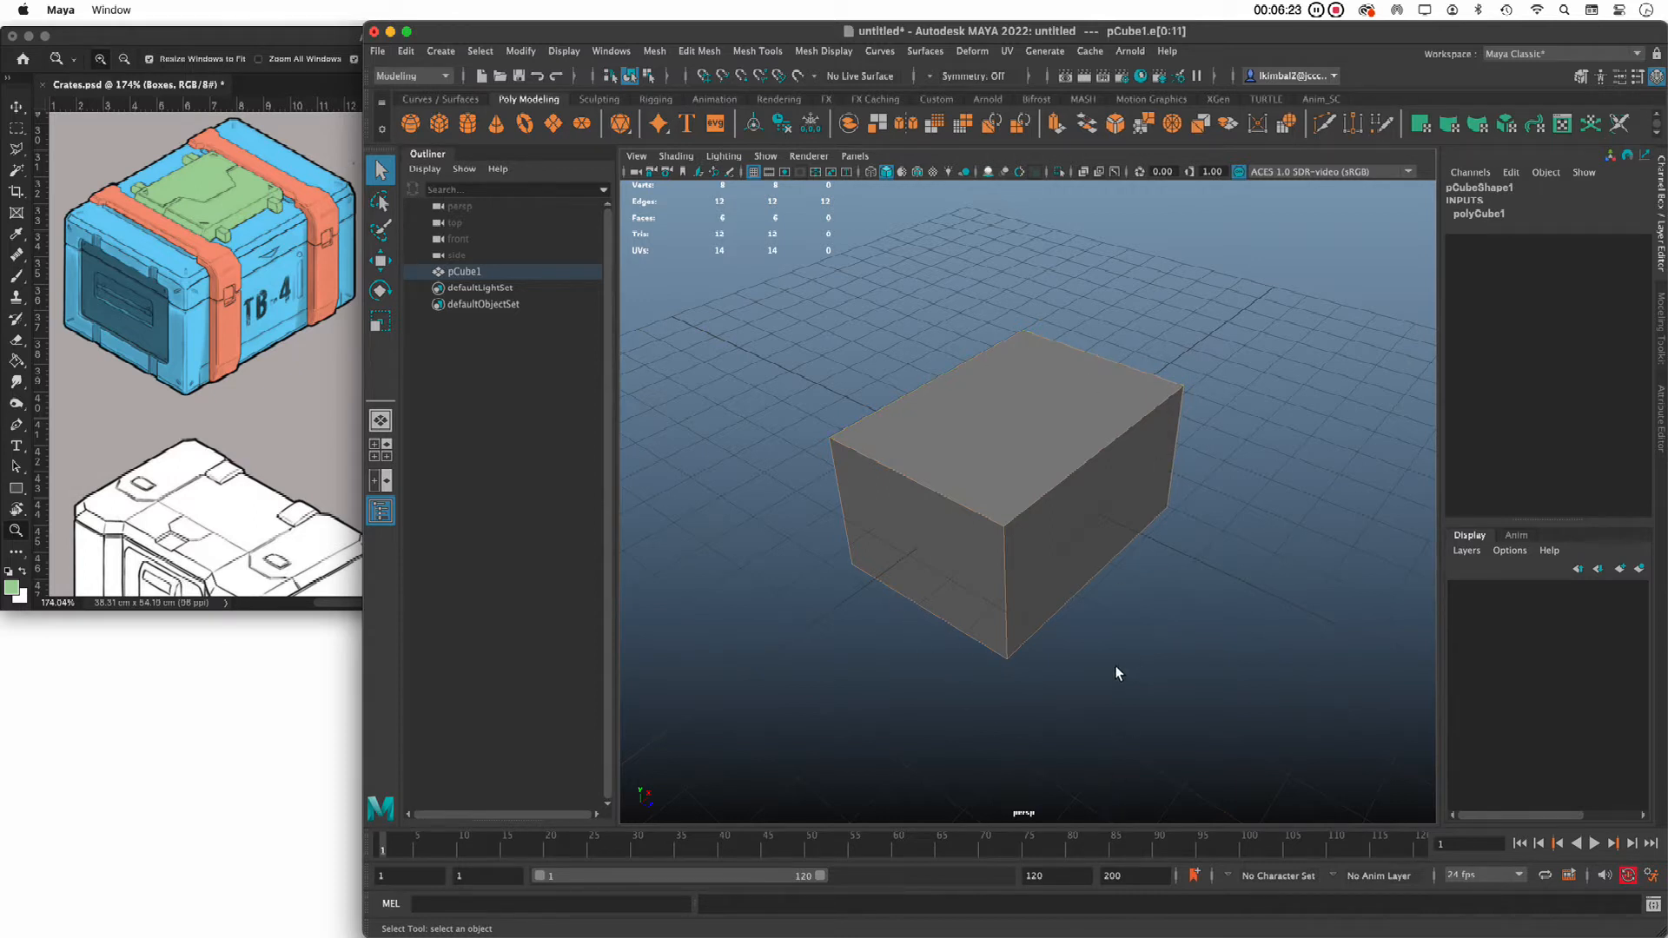
mouse_move(1114, 669)
alt+mouse_down()
mouse_move(1092, 647)
mouse_move(1092, 674)
alt+mouse_up()
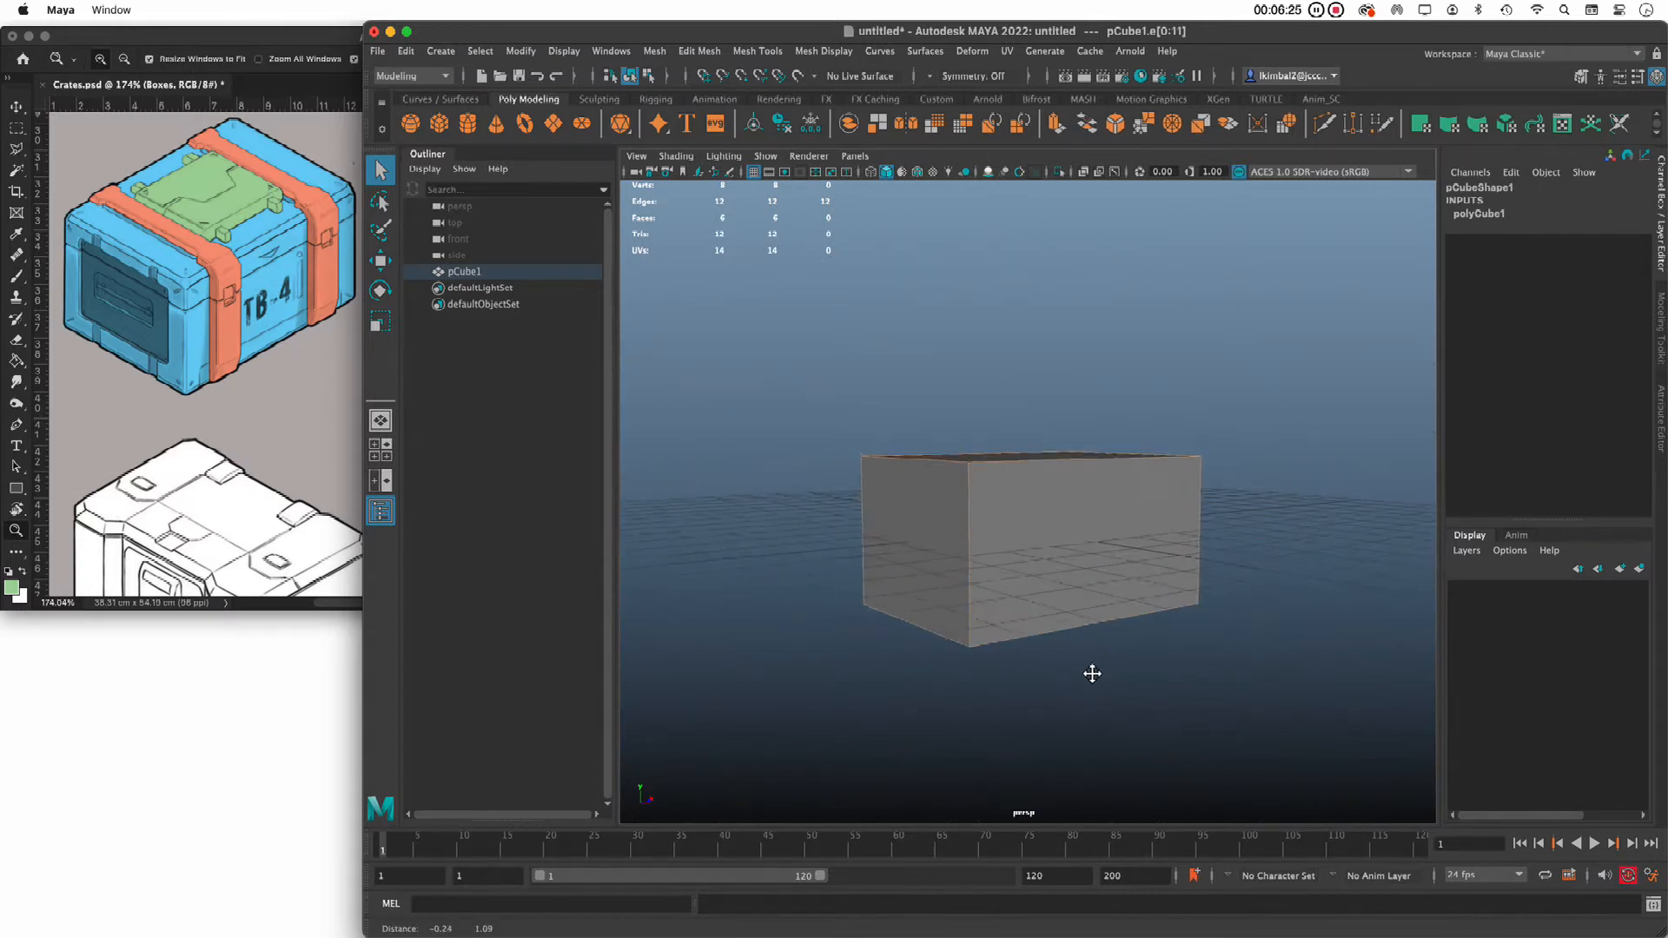
alt+right_drag(1092, 673, 1106, 682)
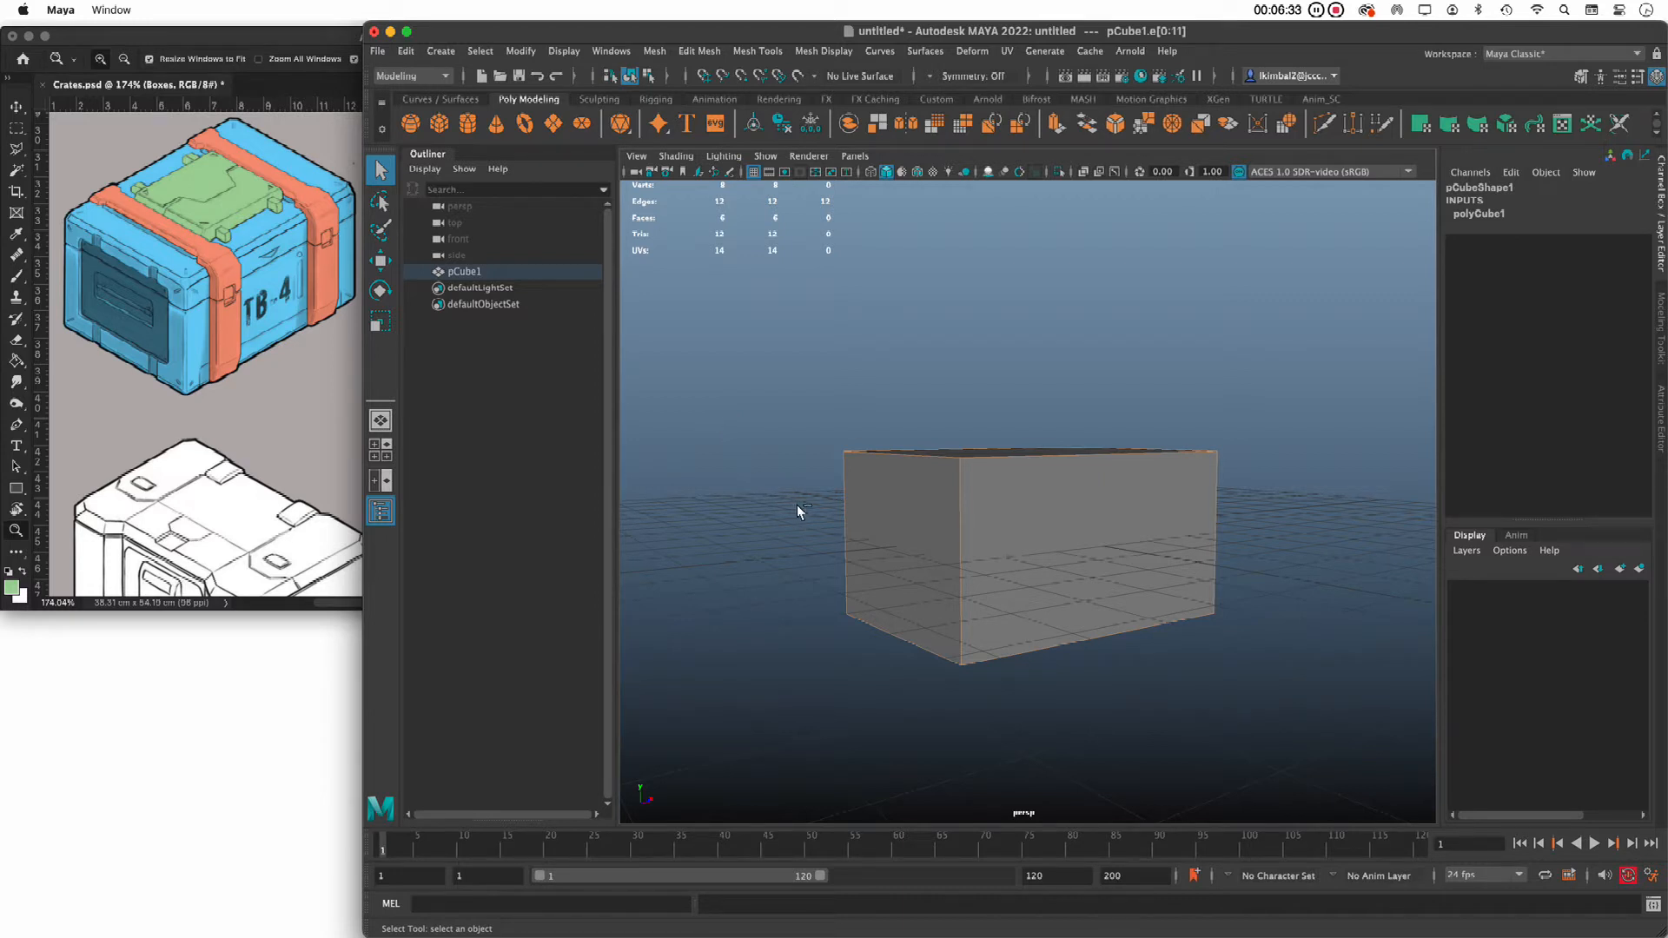
Deselect the four vertical edges, keeping the top and bottom edges selected, and check the selection in wireframe display
drag(1045, 542, 1255, 535)
drag(1255, 534, 1254, 534)
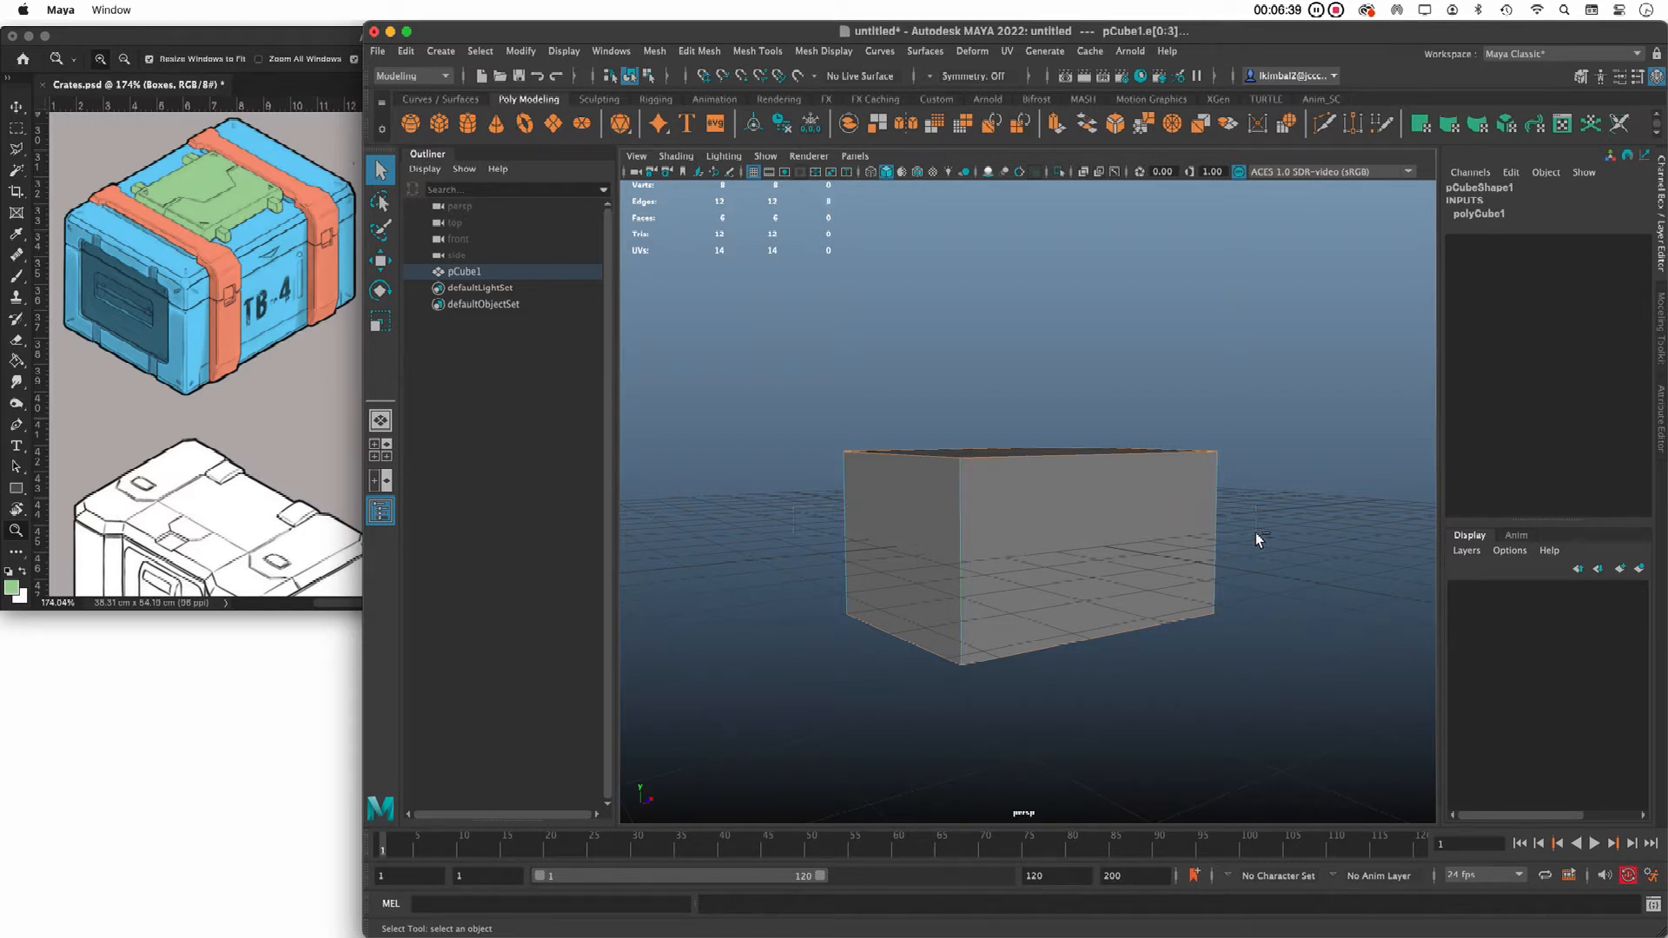
alt+drag(1255, 532, 1259, 544)
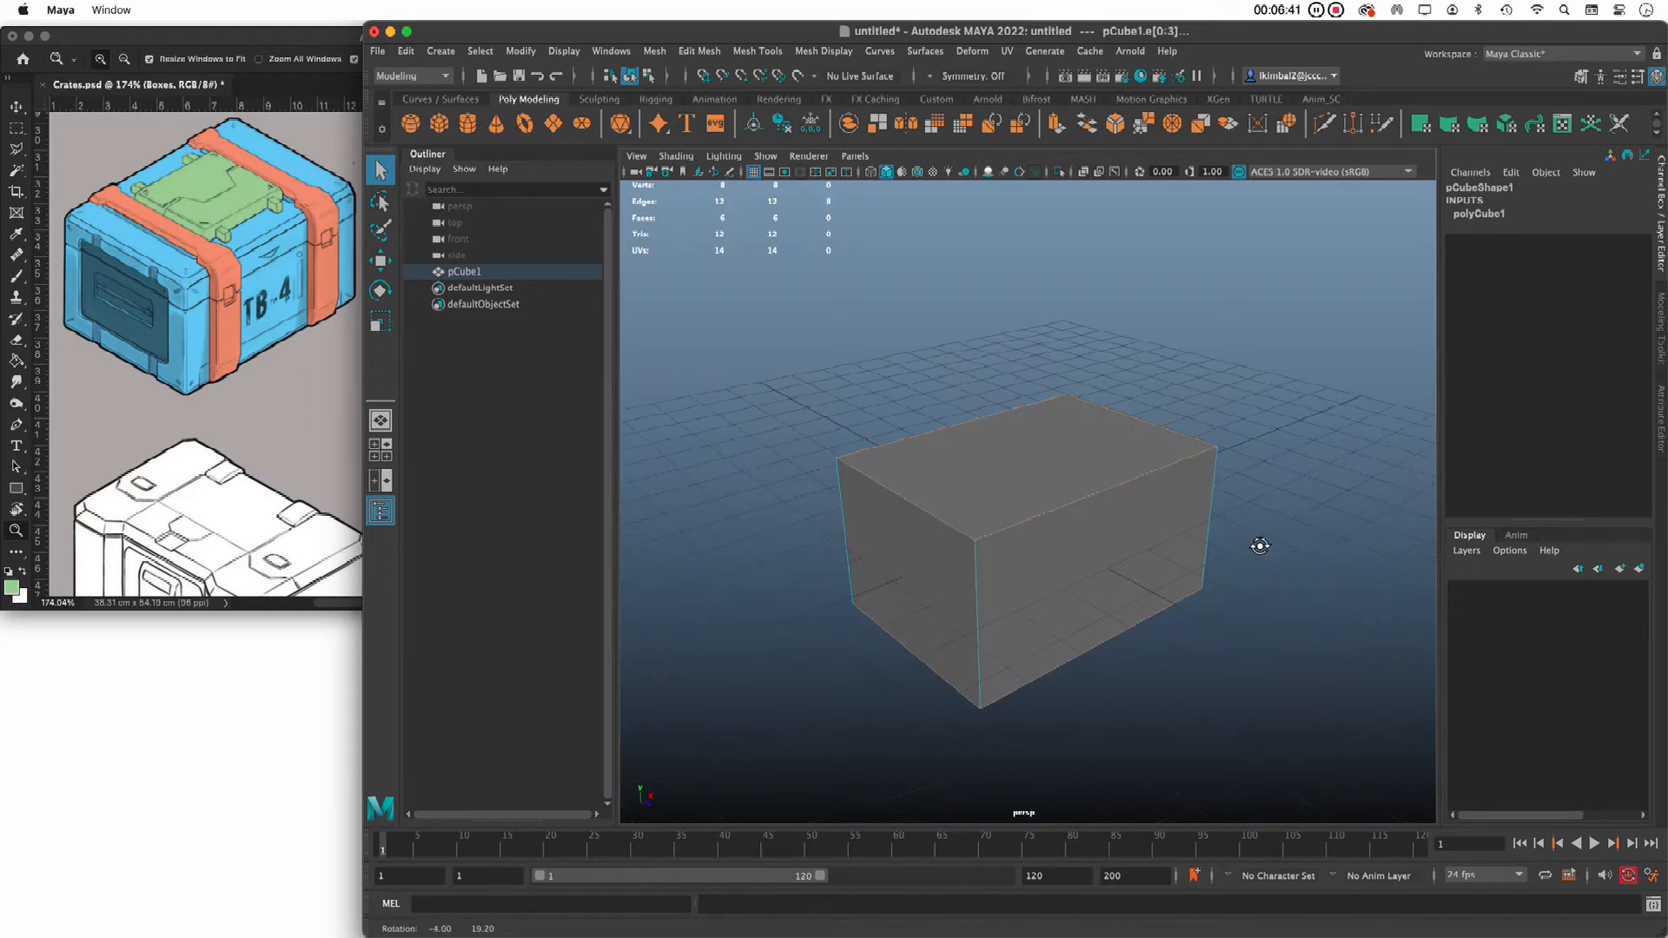
key(4)
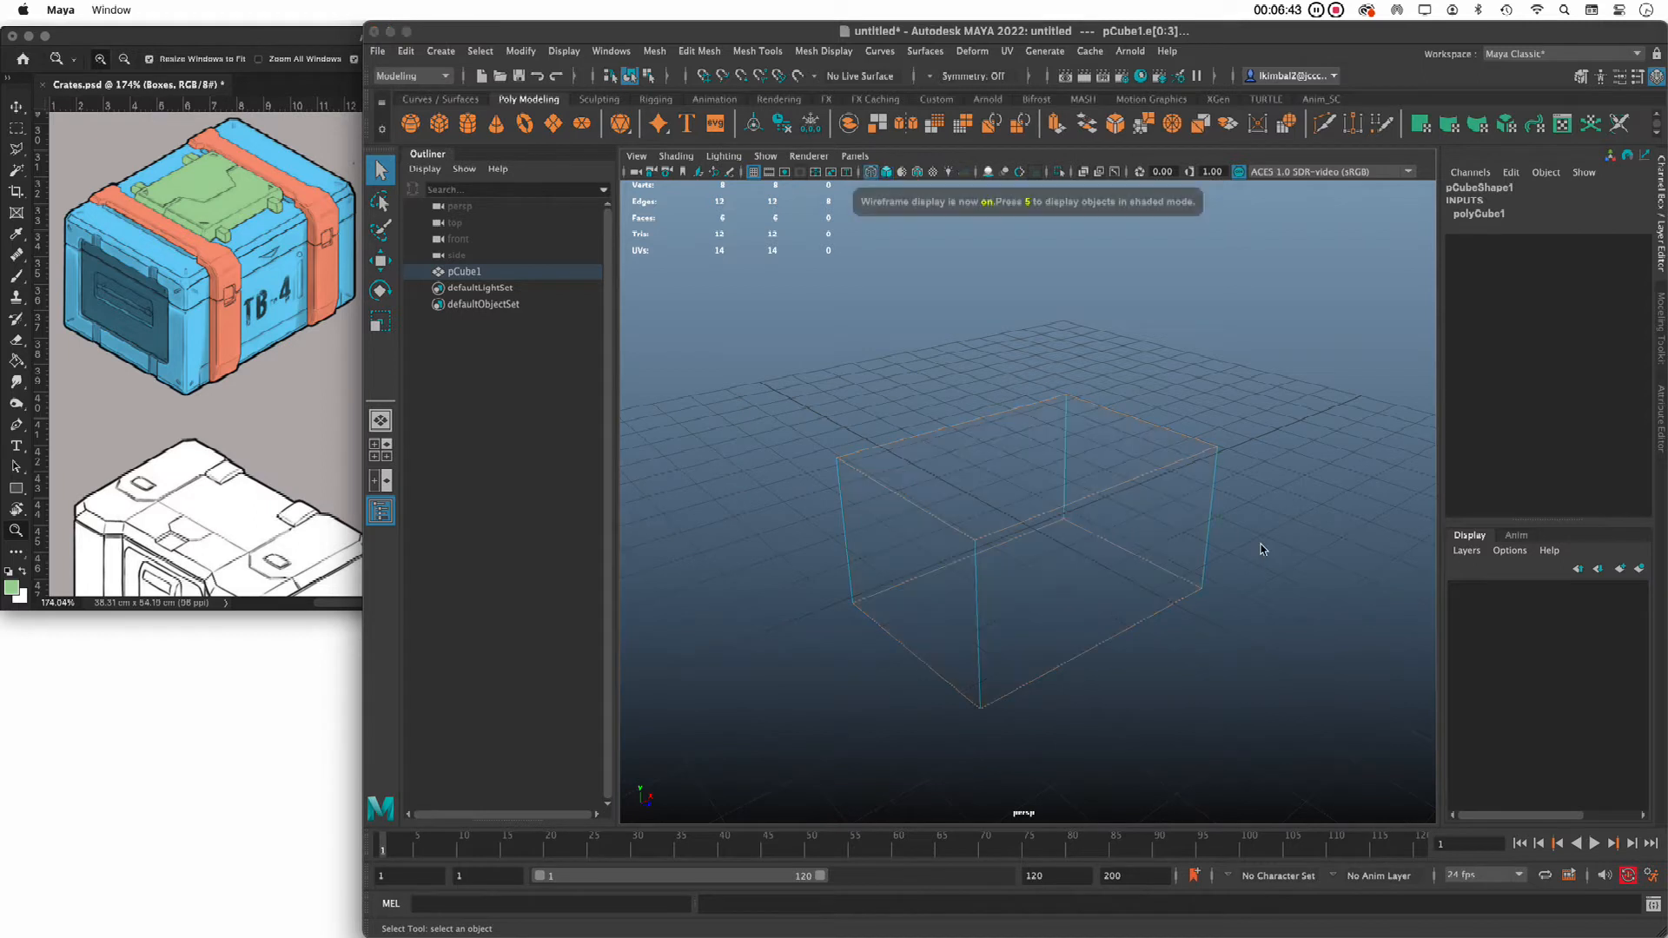
alt+drag(1260, 540, 1248, 525)
click(1014, 447)
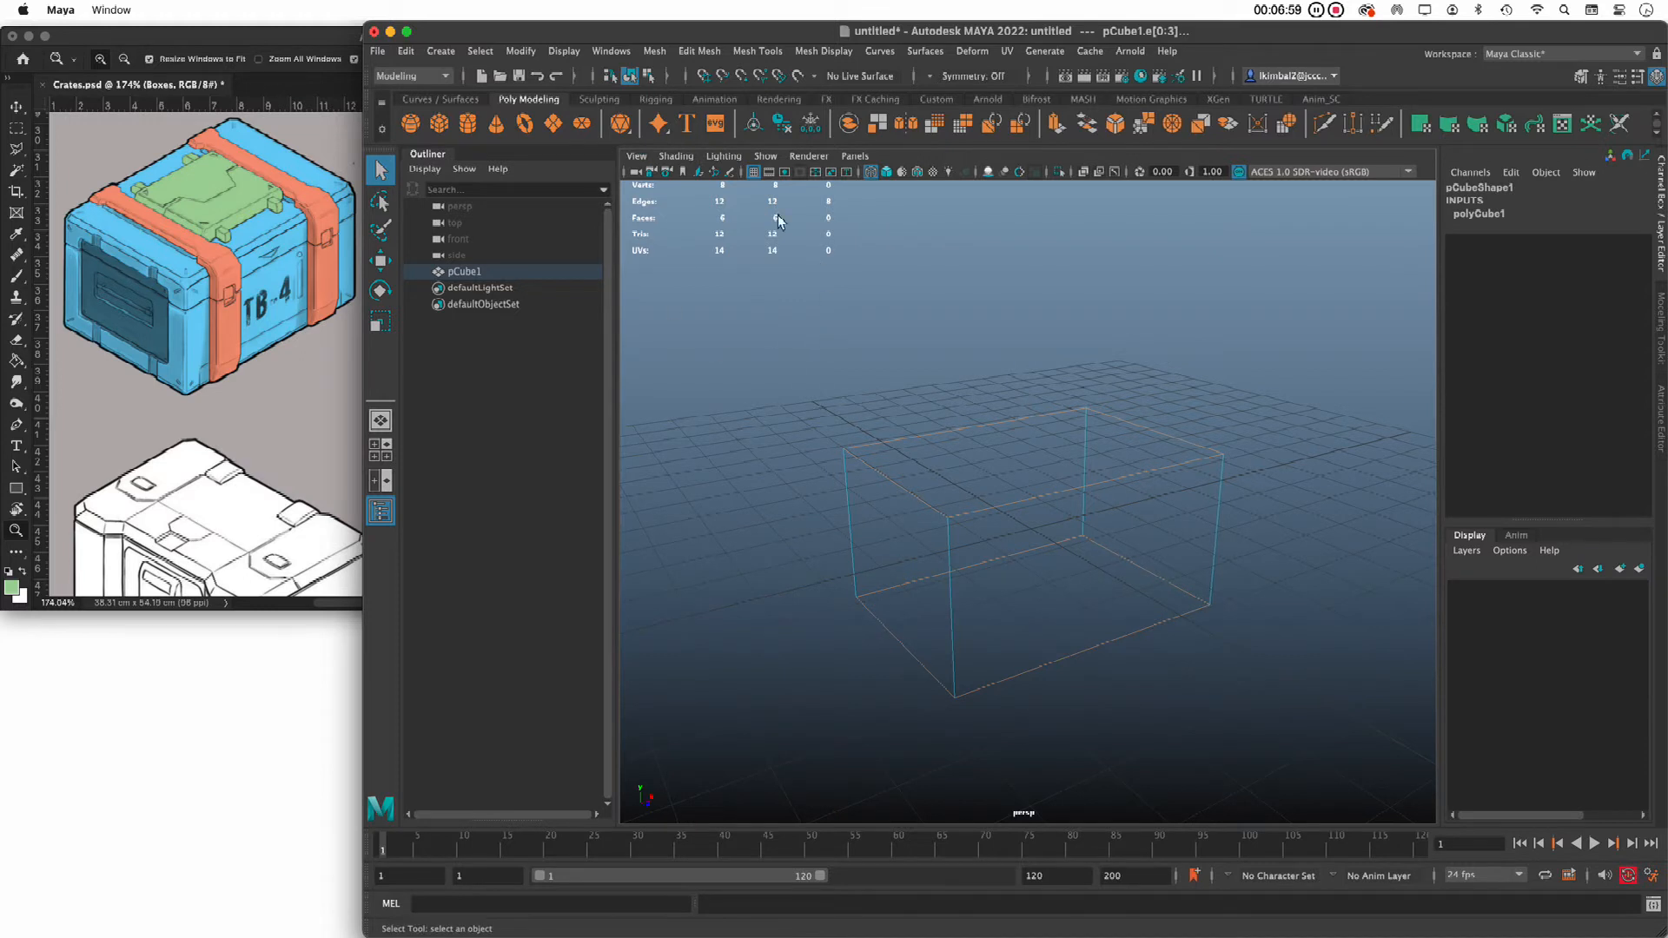
Look up the Poly Count option of the heads-up display, and return the viewport to shaded display
click(560, 51)
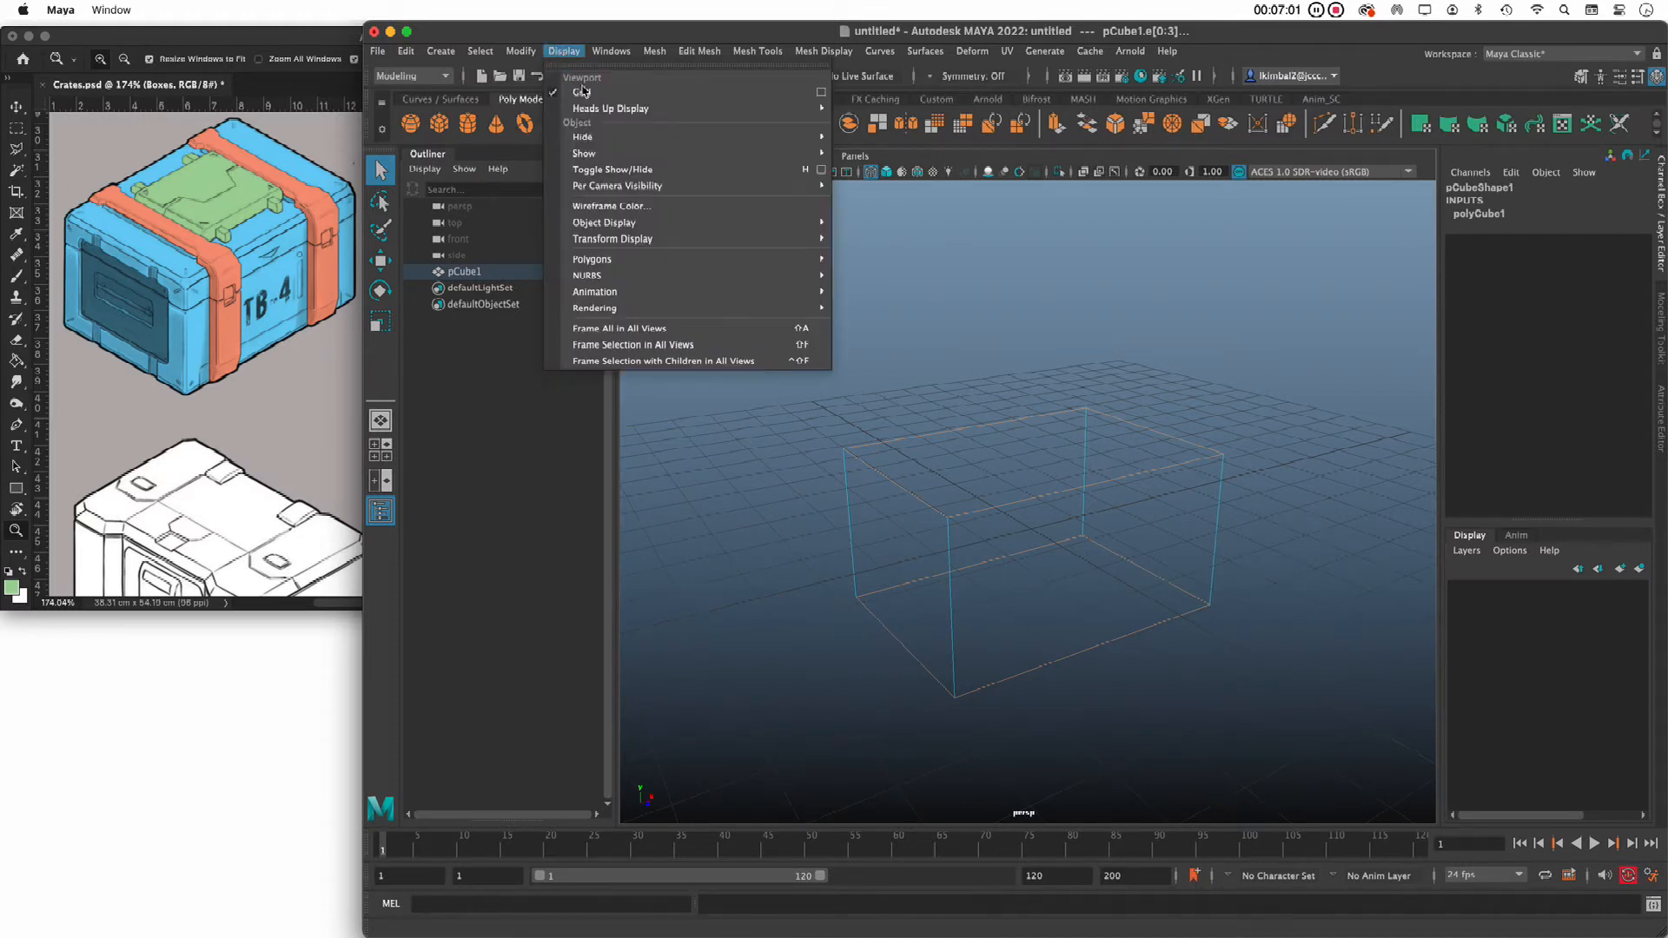
mouse_move(609, 109)
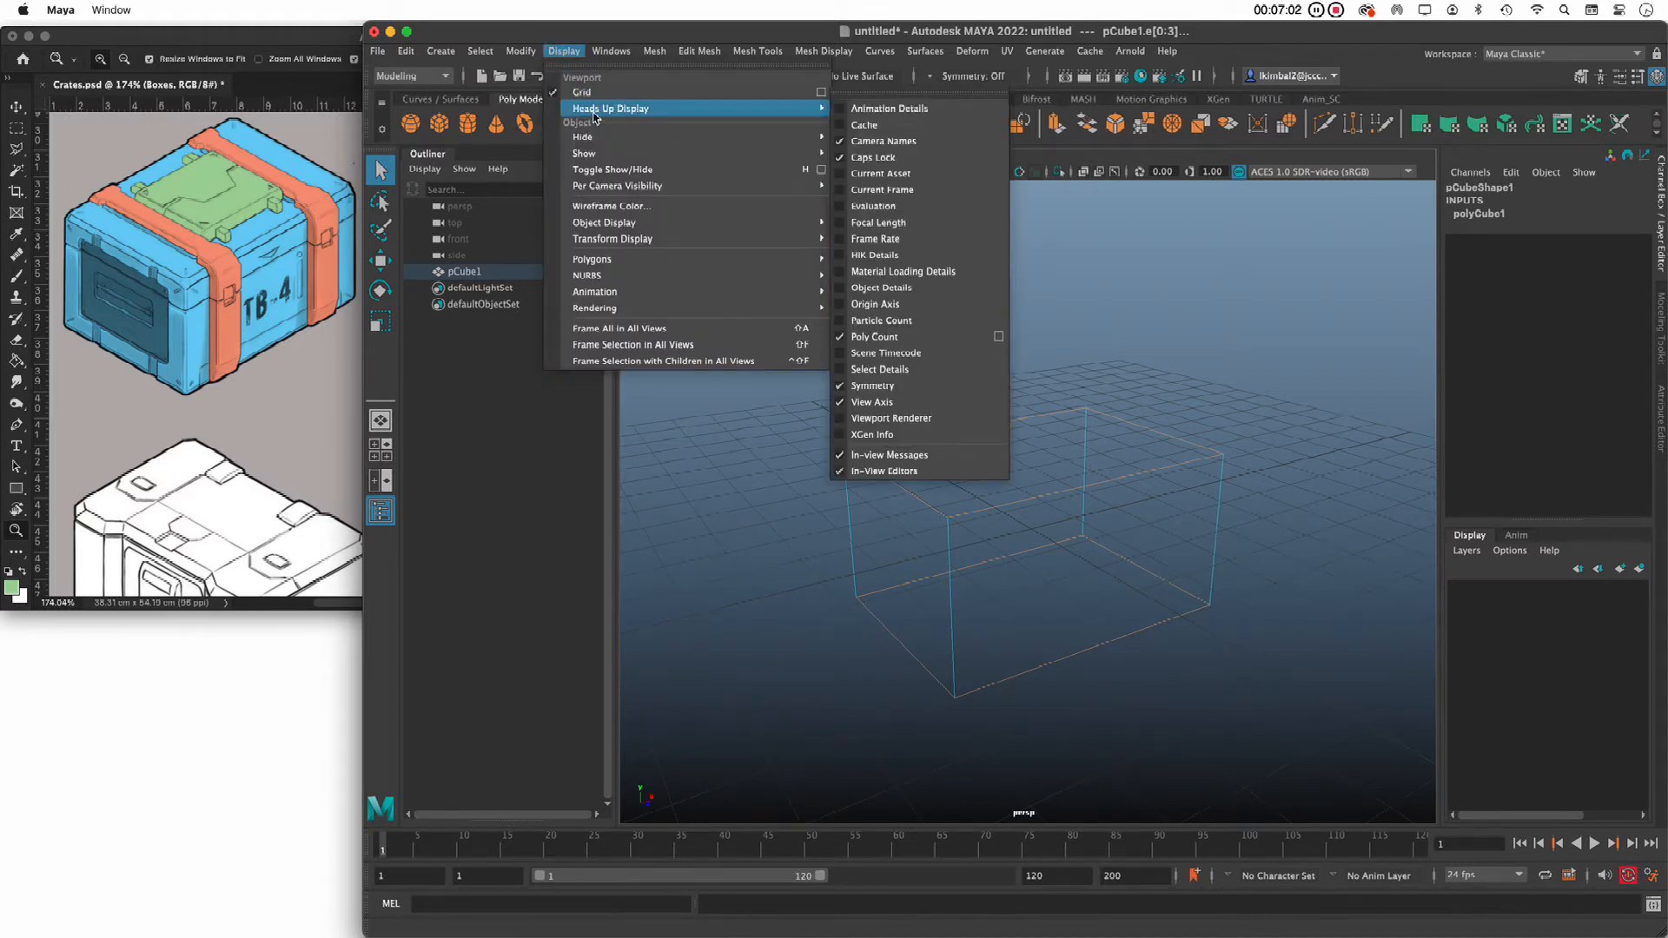
click(904, 337)
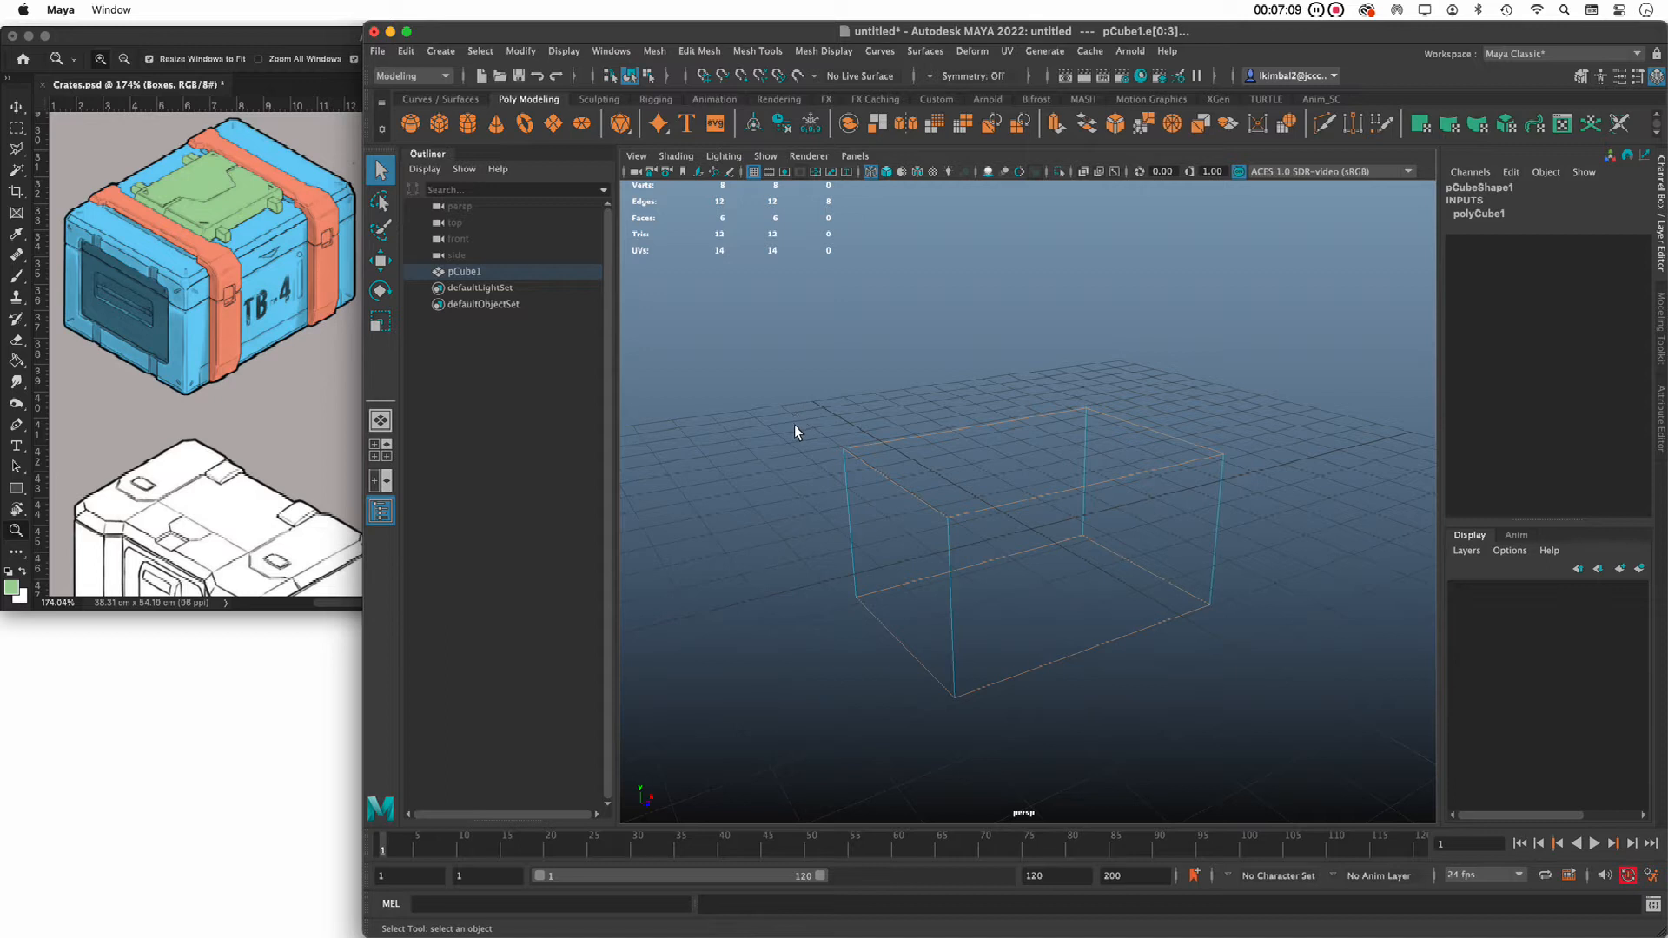
key(5)
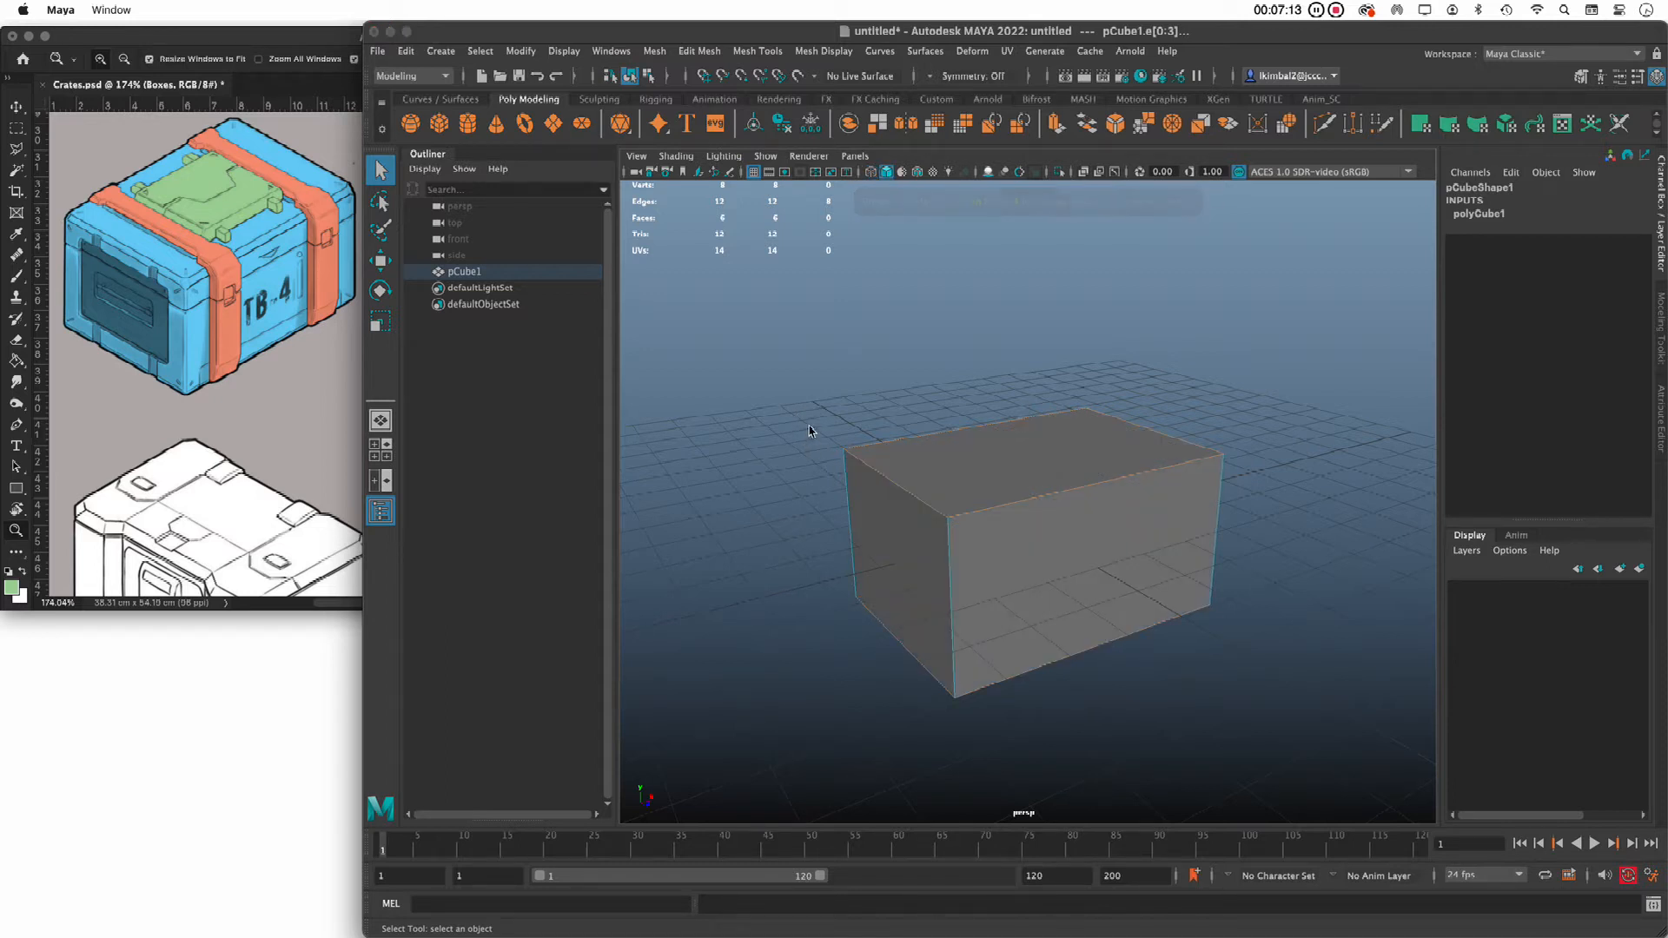
Bevel the selected top and bottom edges of the box
shift+right_click(799, 344)
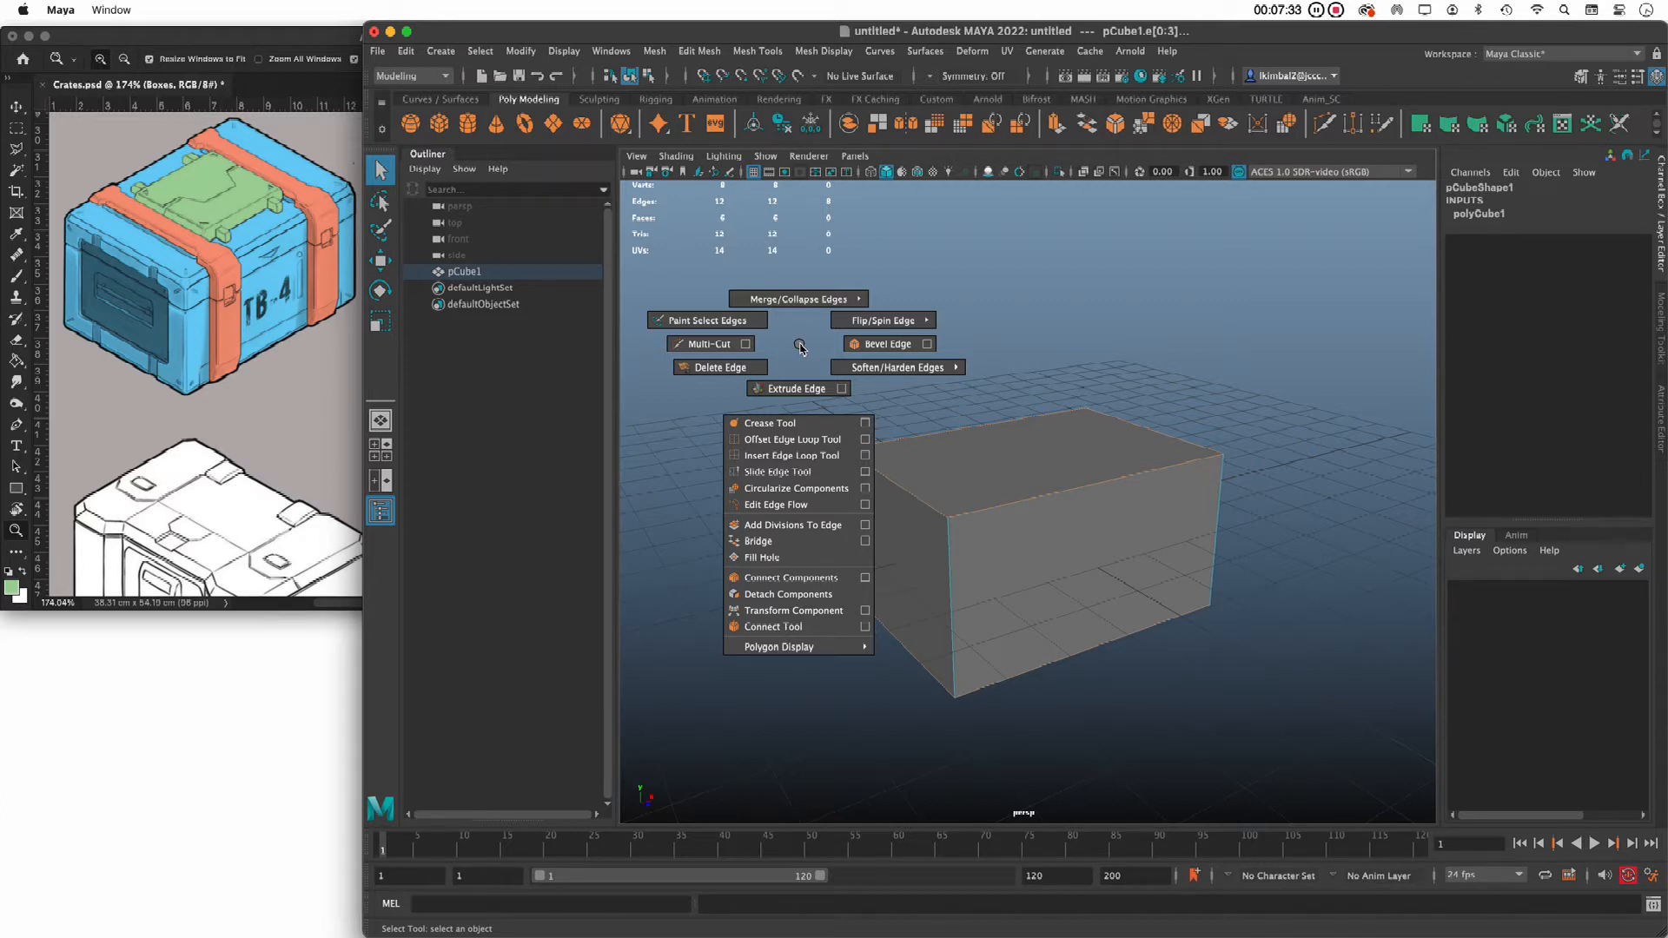
shift+right_drag(799, 348, 872, 356)
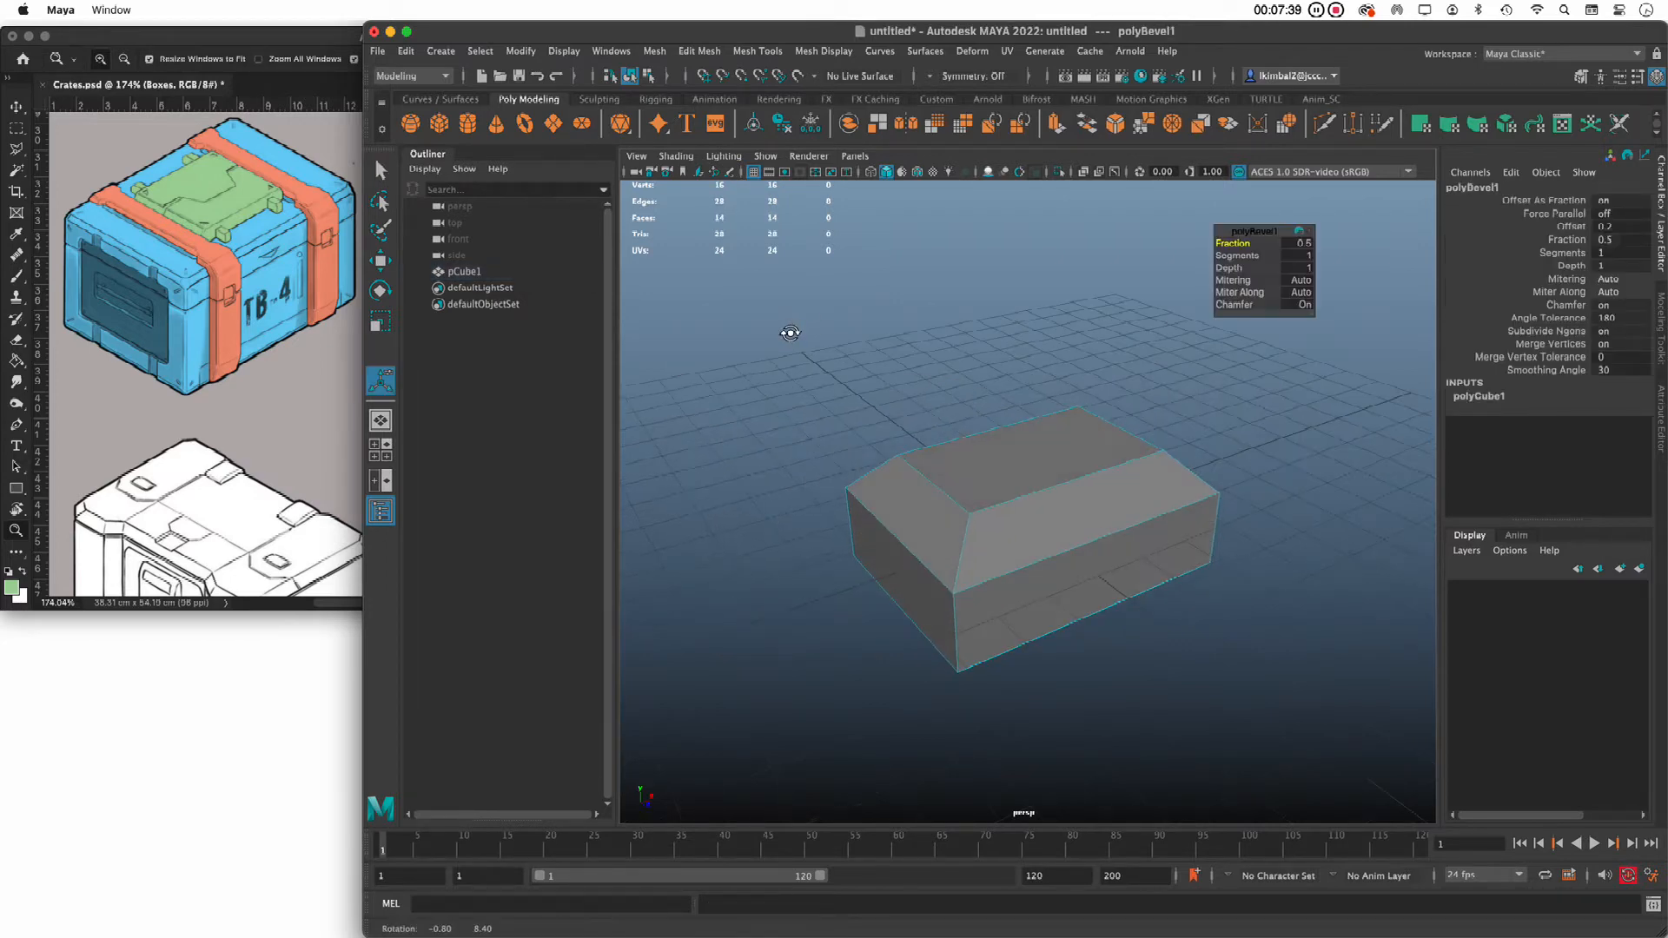
alt+drag(789, 335, 817, 366)
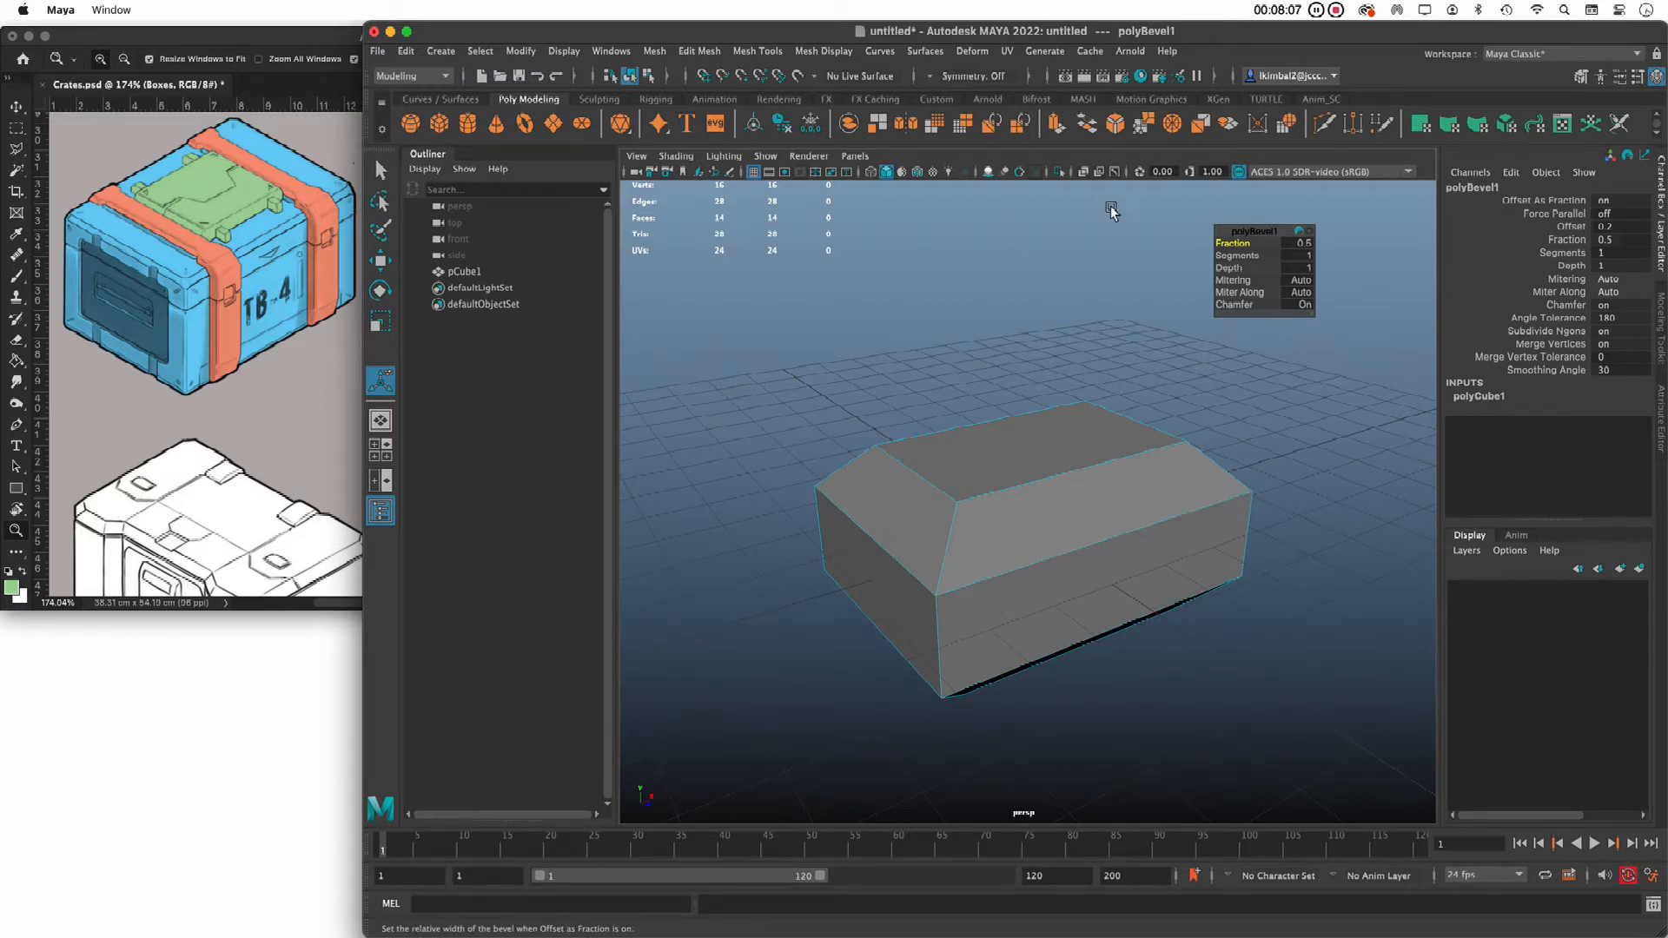
Try a bevel fraction of 0.3 and settle on a fraction of 0.1
click(1297, 243)
text(1)
key(Return)
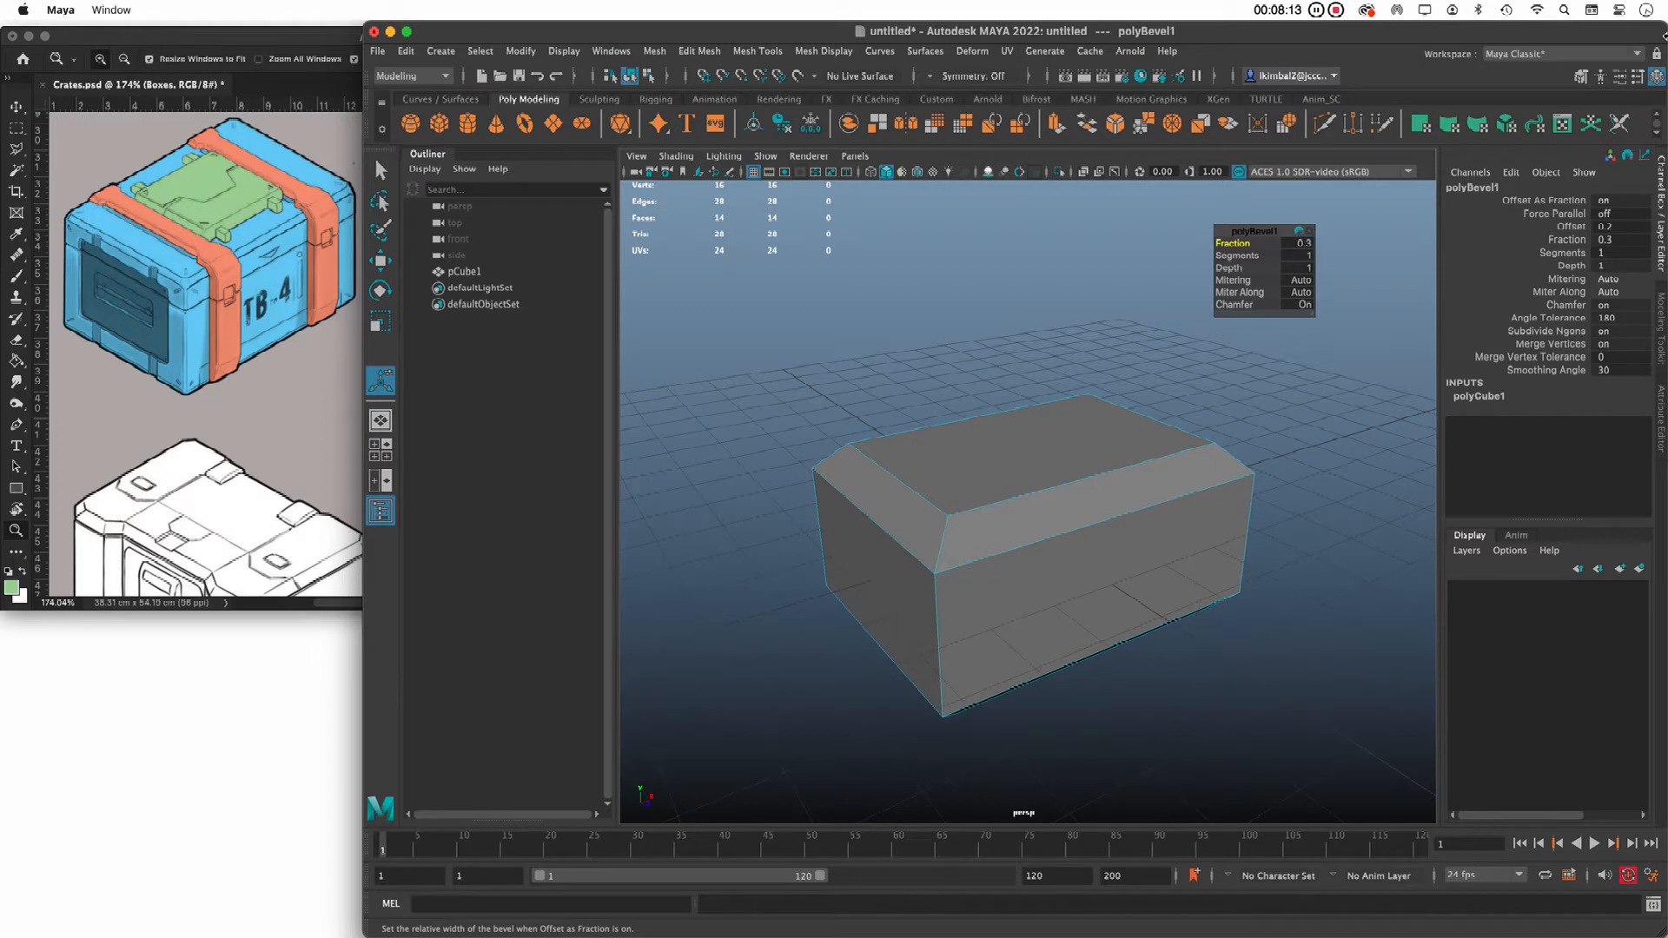
click(1298, 244)
text(0.1)
key(Return)
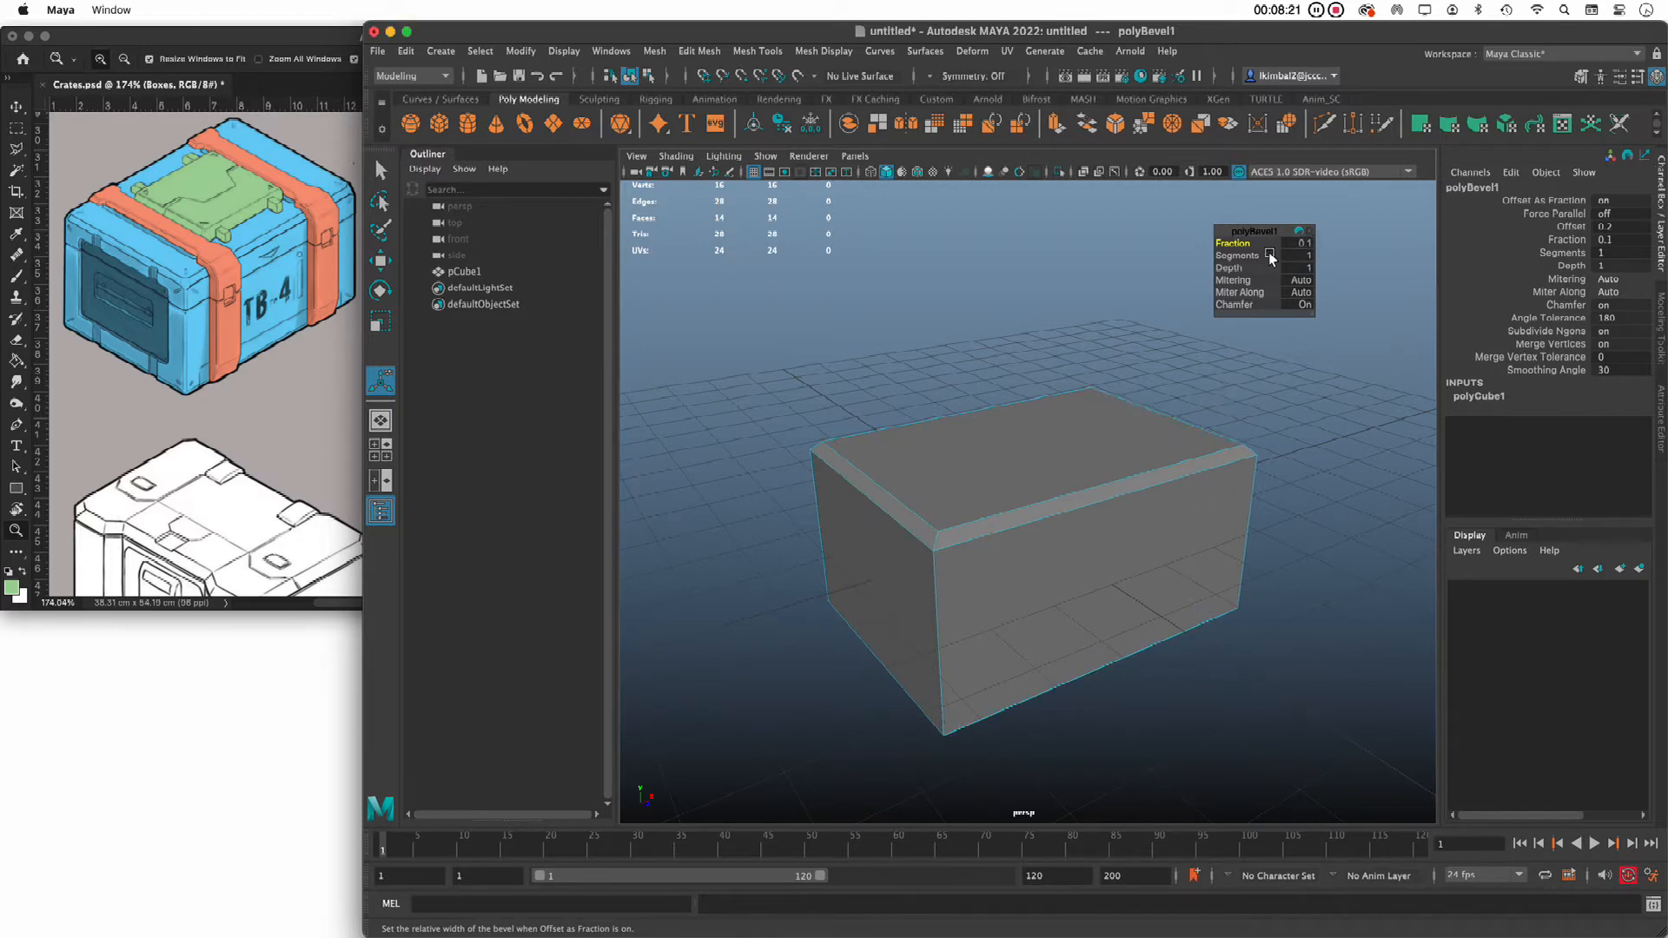
Clear the edge selection and inspect the beveled box, briefly selecting one long edge below the top bevel
click(1339, 328)
alt+drag(1248, 313, 1240, 325)
right_drag(1241, 326, 1261, 328)
alt+right_drag(1261, 329, 1165, 347)
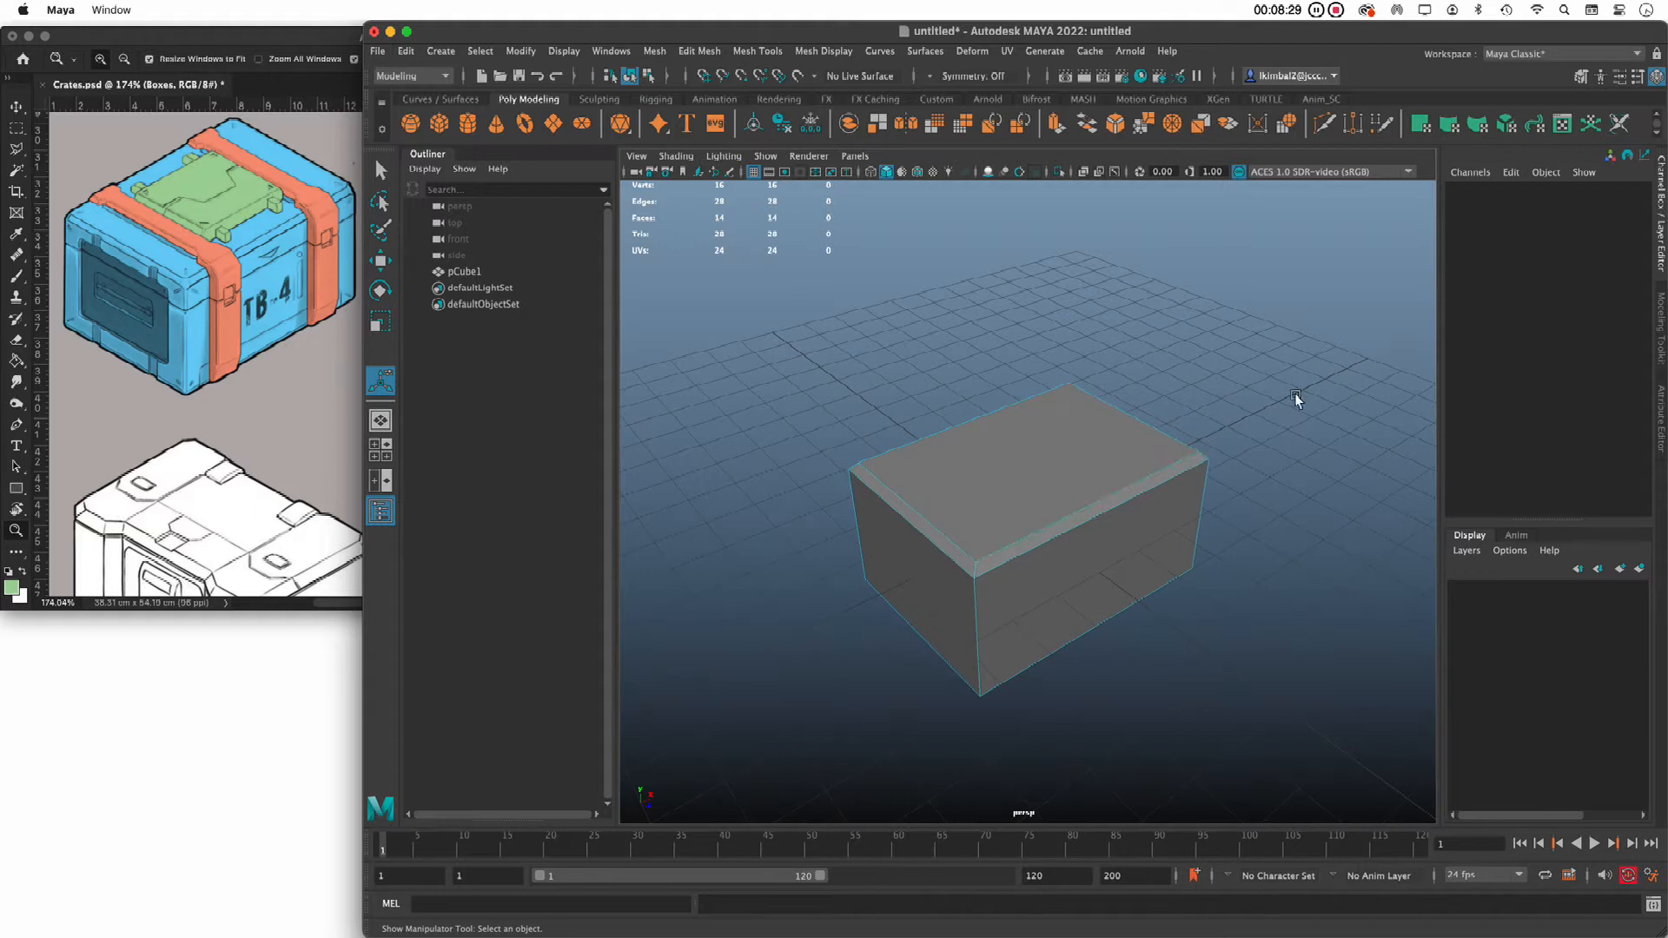
alt+drag(1296, 399, 1299, 395)
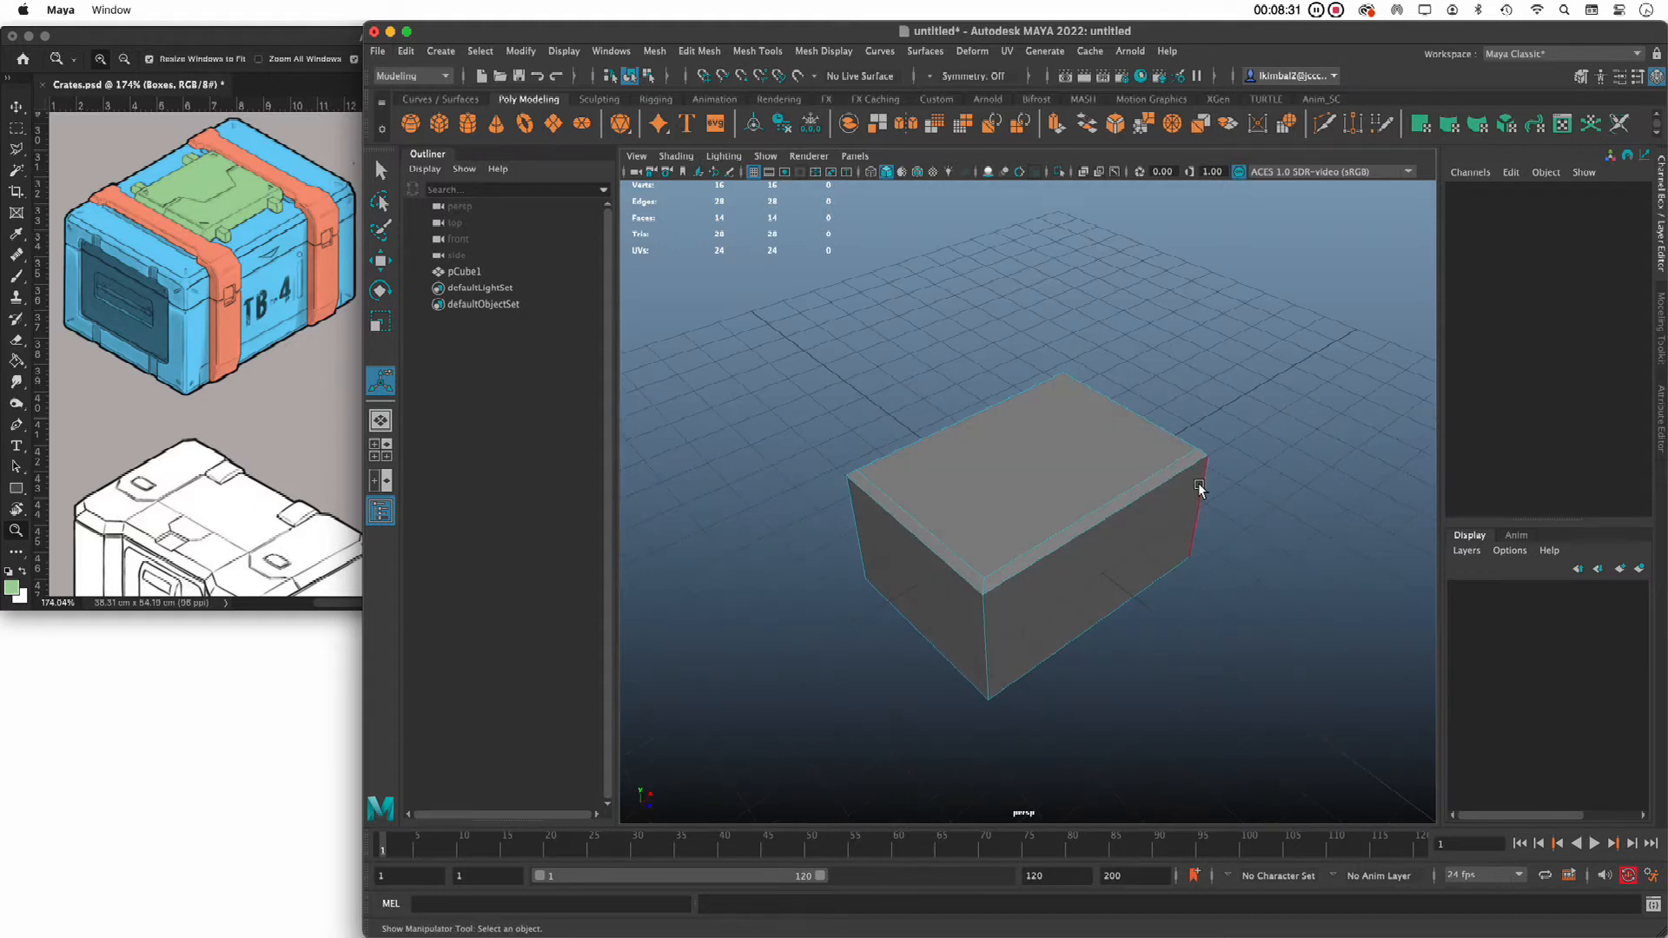
click(1178, 471)
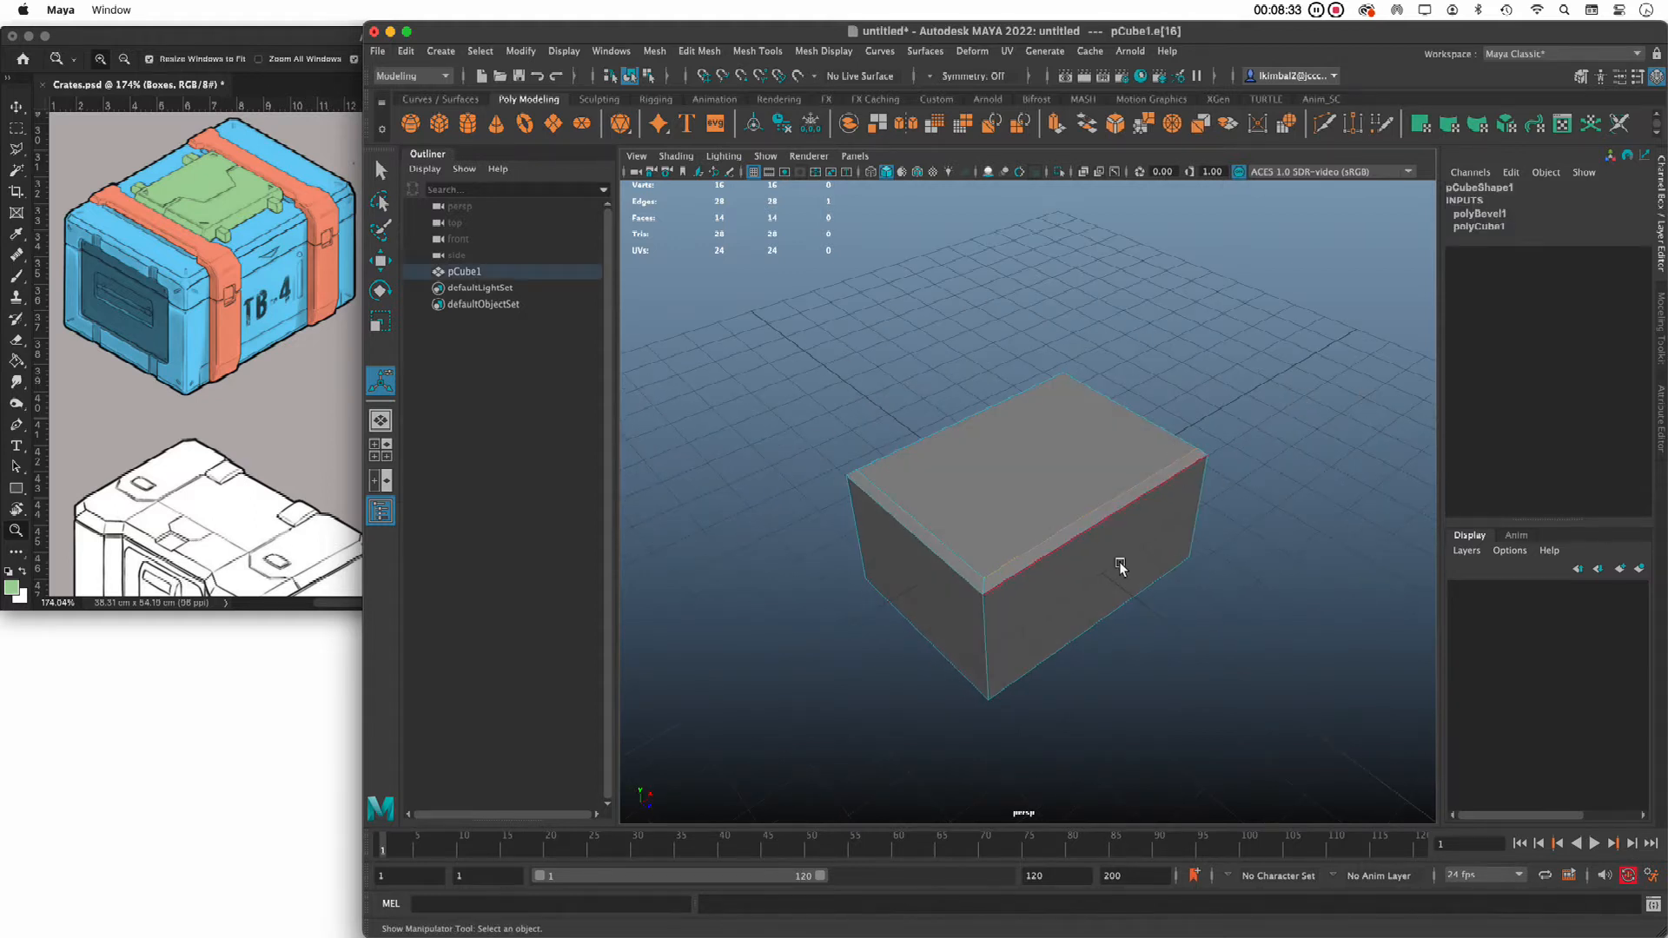
click(1355, 296)
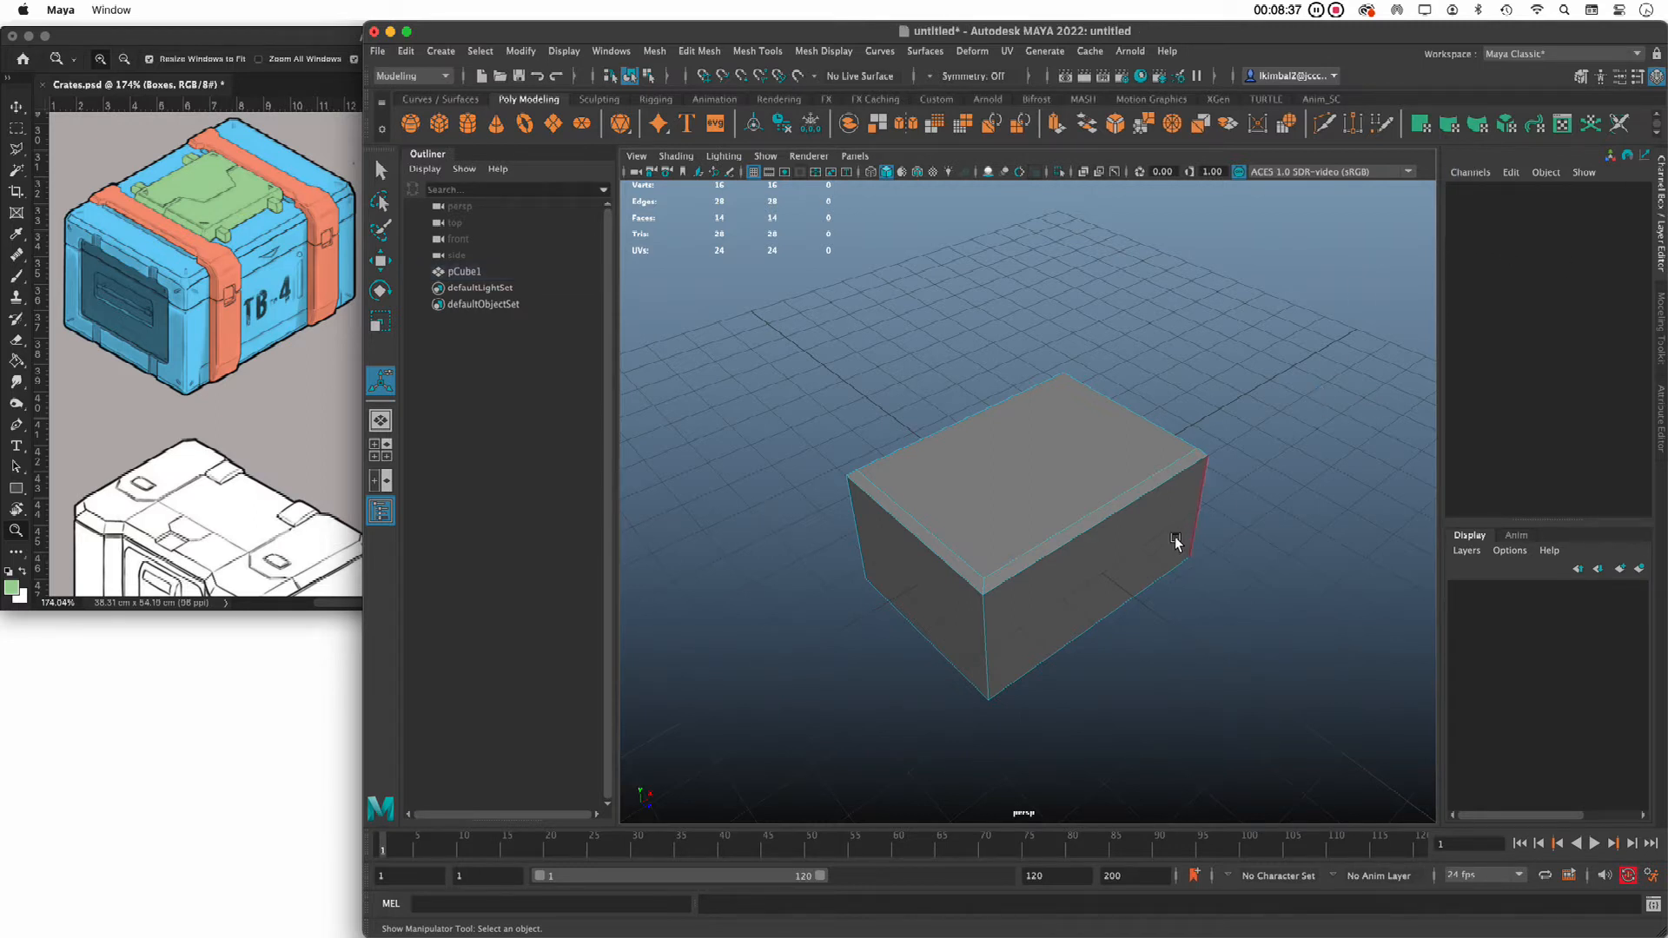
Return the box to object selection and bring back its bevel settings with the Show Manipulator tool
key(q)
key(F8)
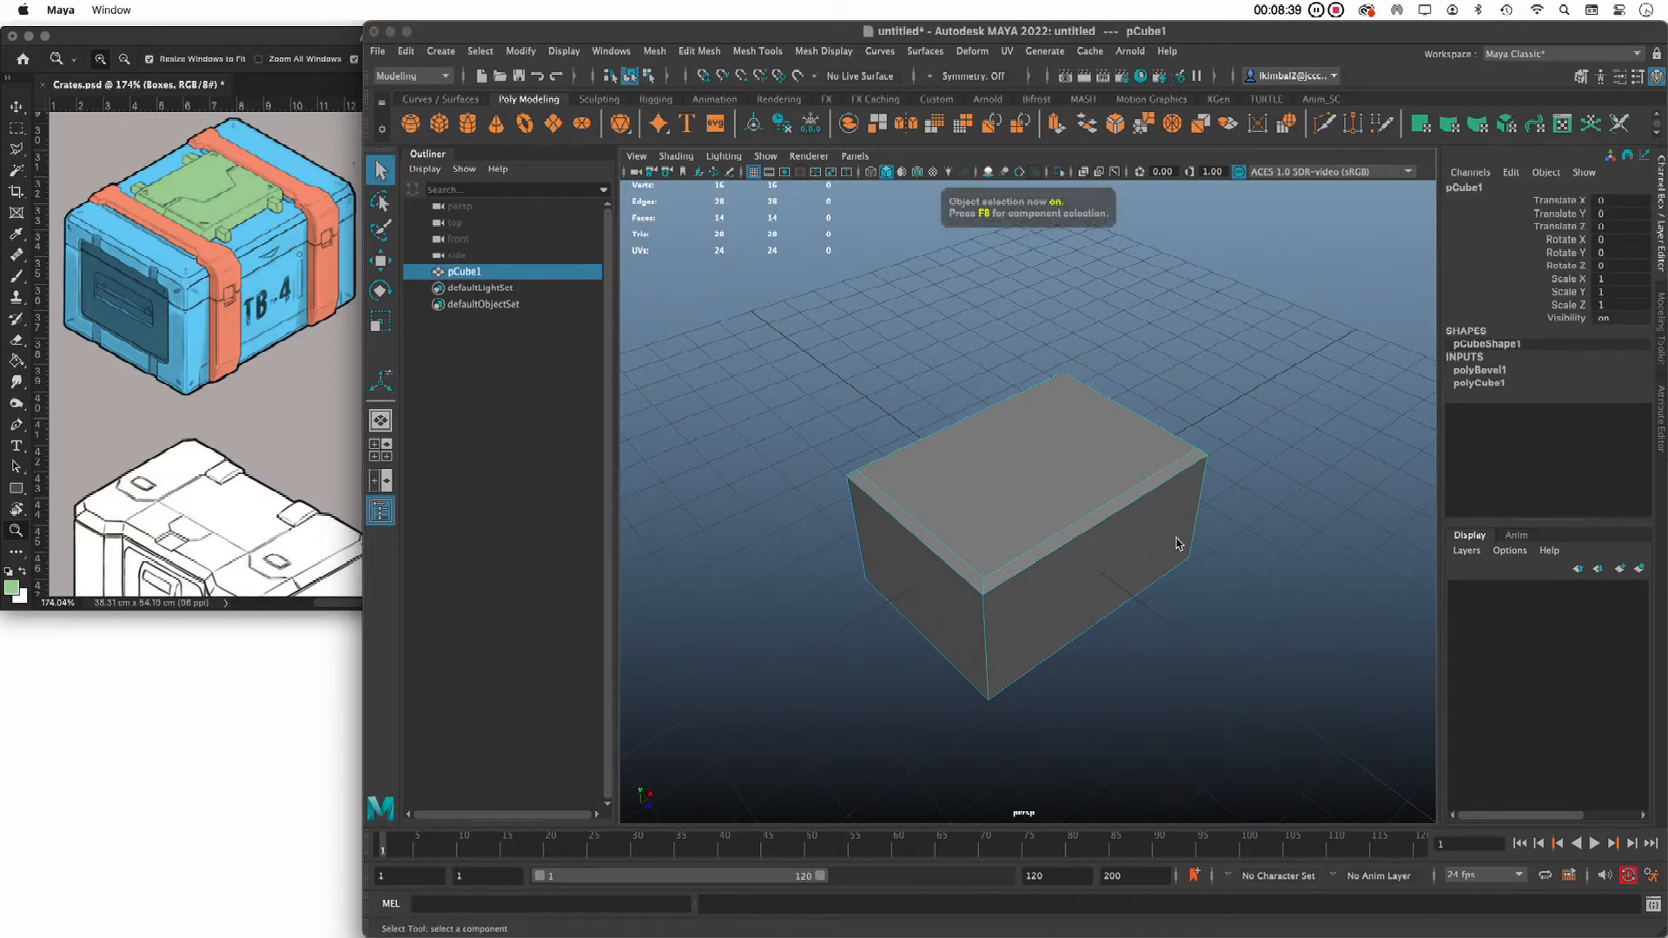
key(t)
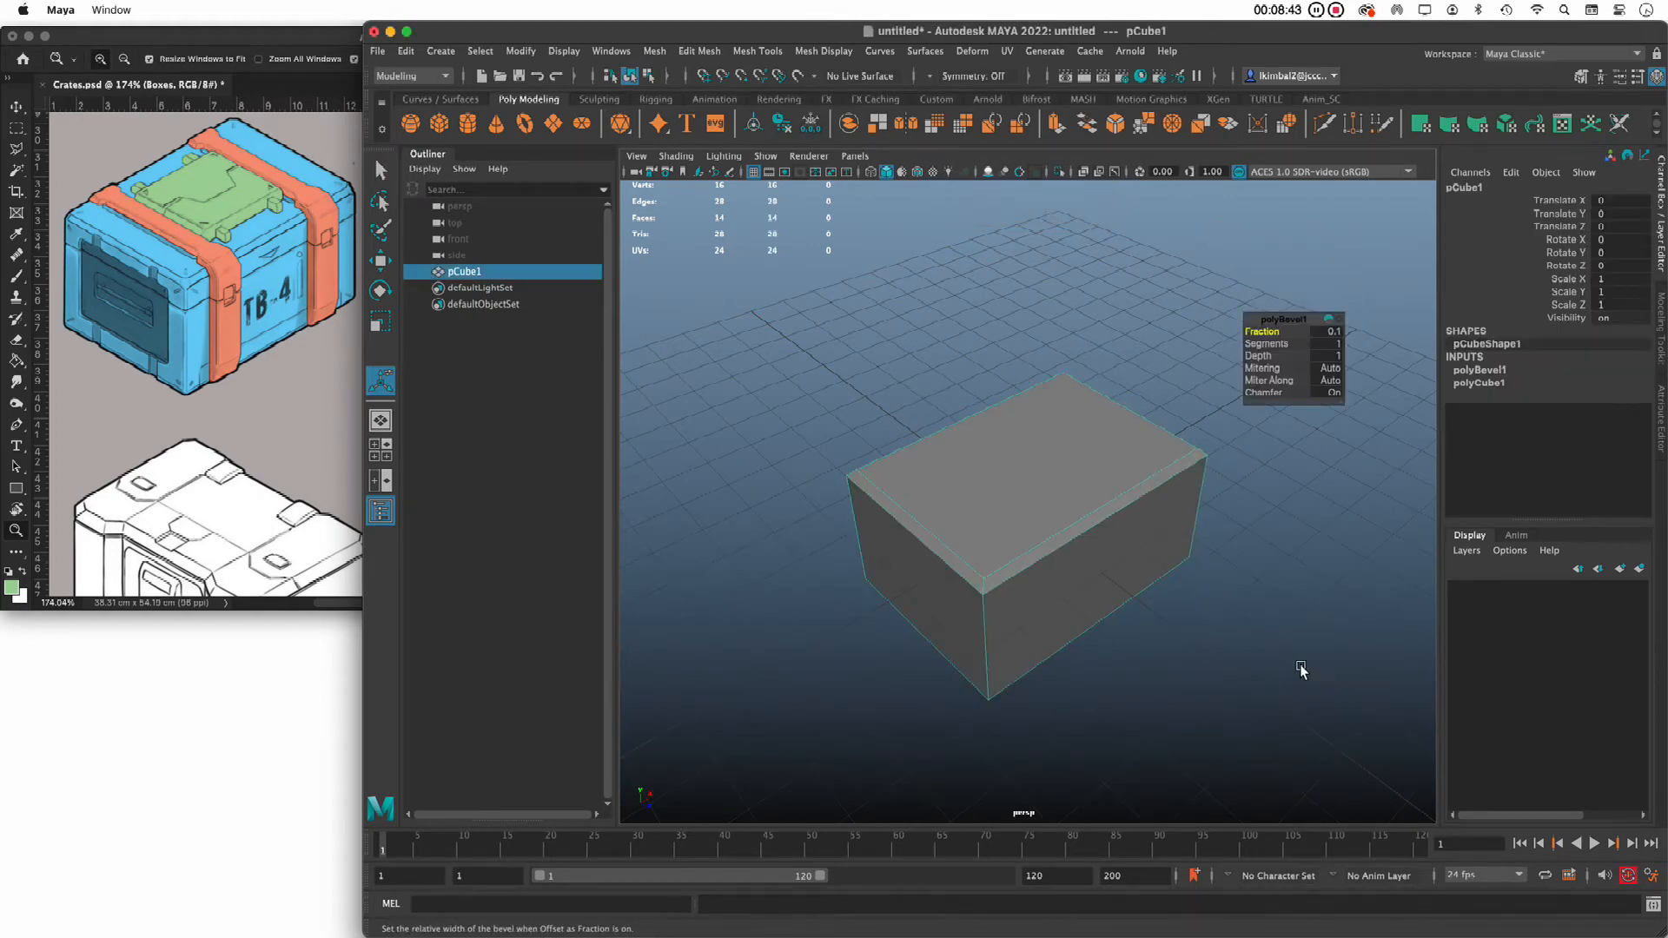
Cycle the box through the Select, Move, Rotate, Scale and Show Manipulator tools, and shift the on-screen bevel settings aside
key(q)
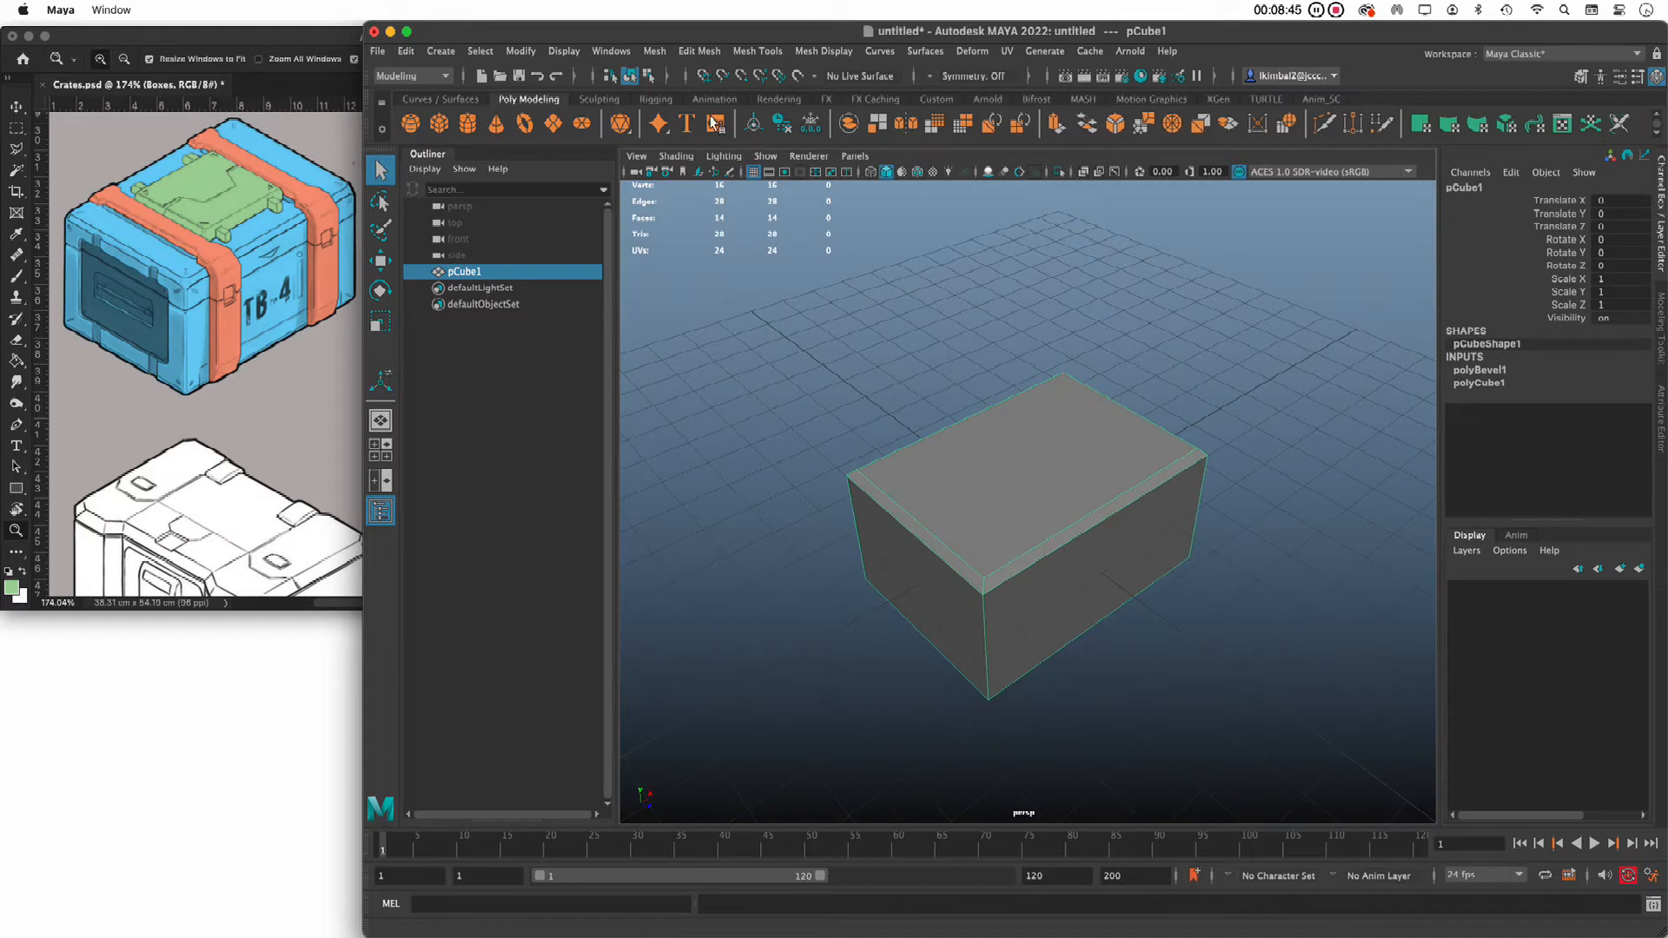
key(w)
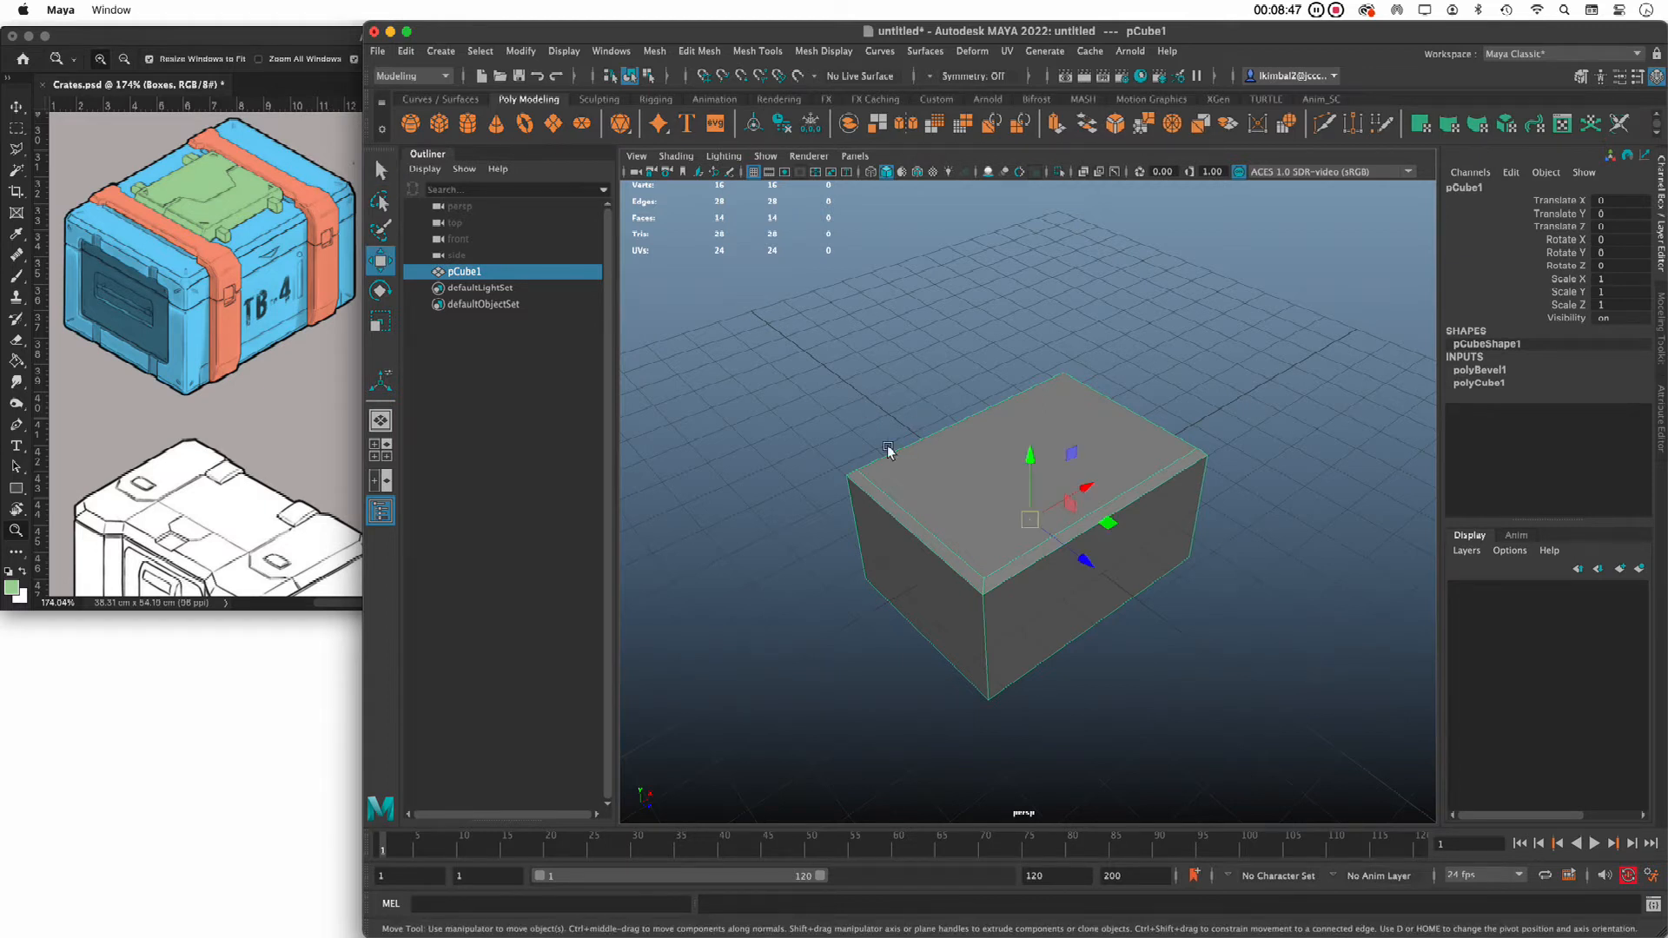
key(e)
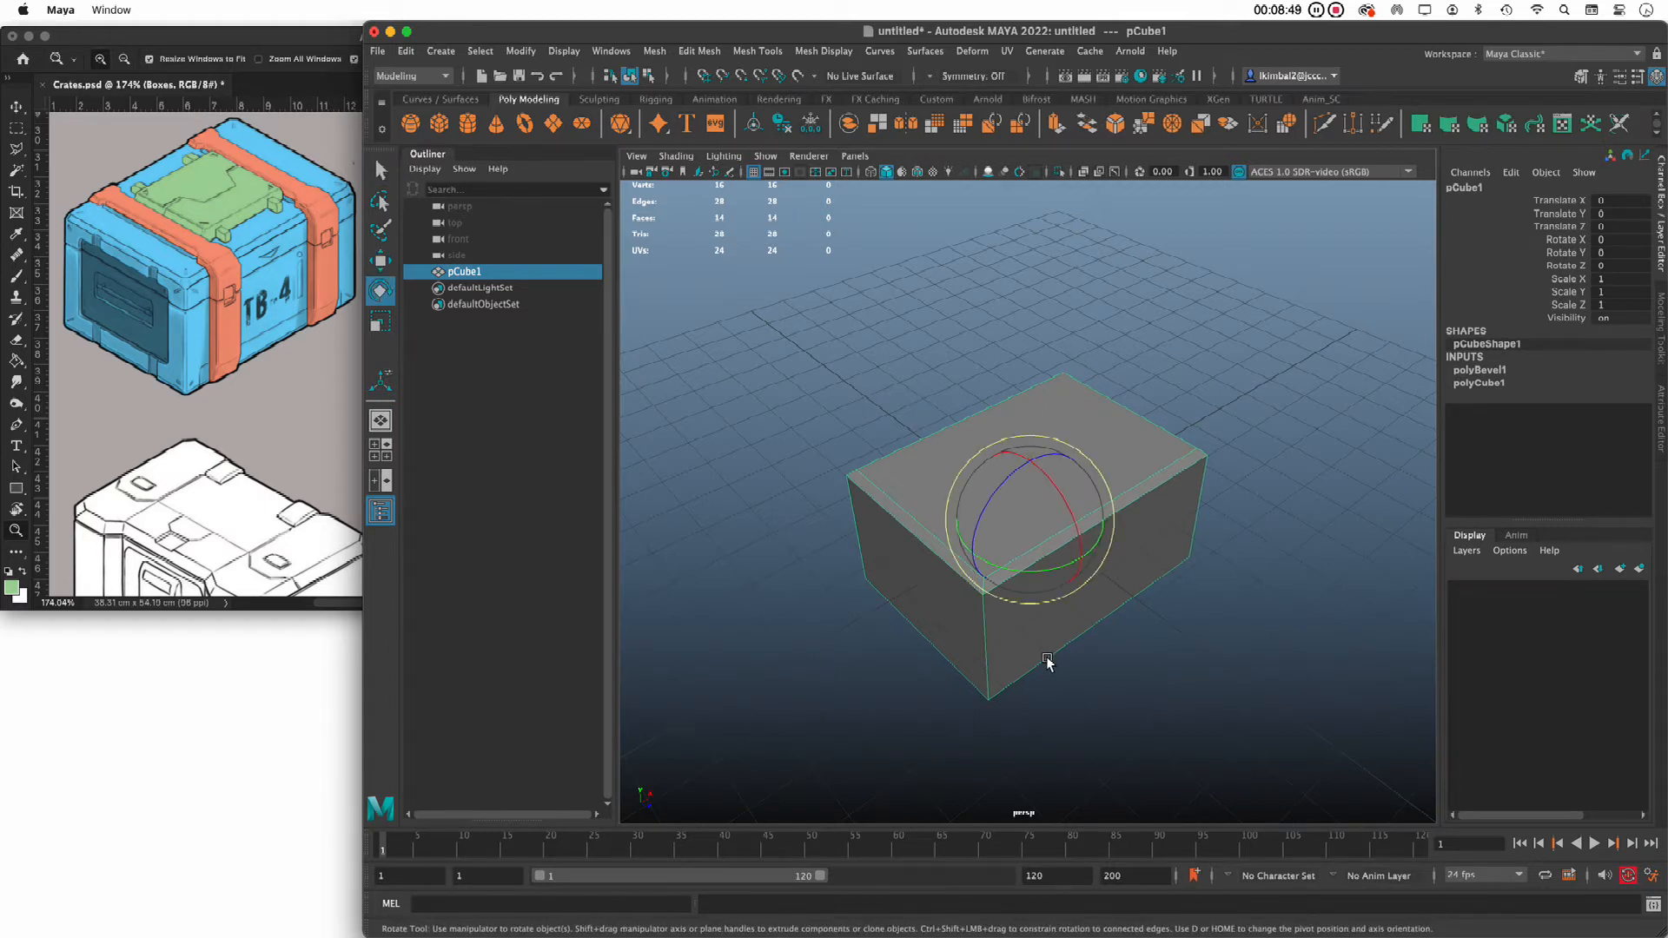
key(r)
key(t)
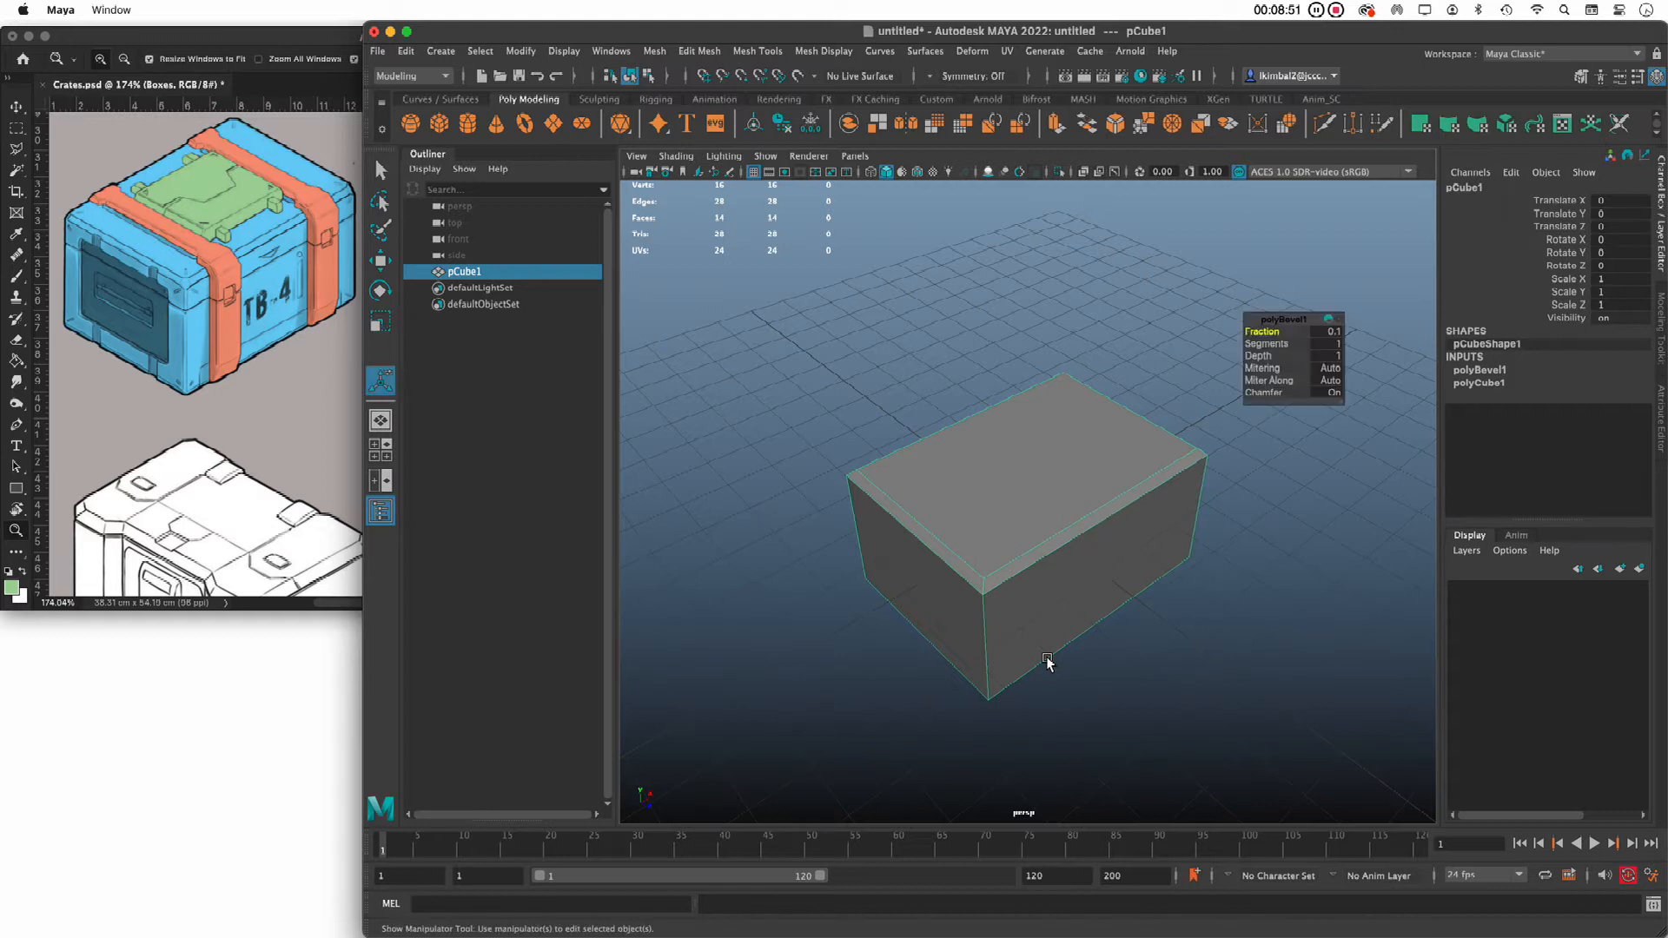
drag(1318, 335, 1352, 328)
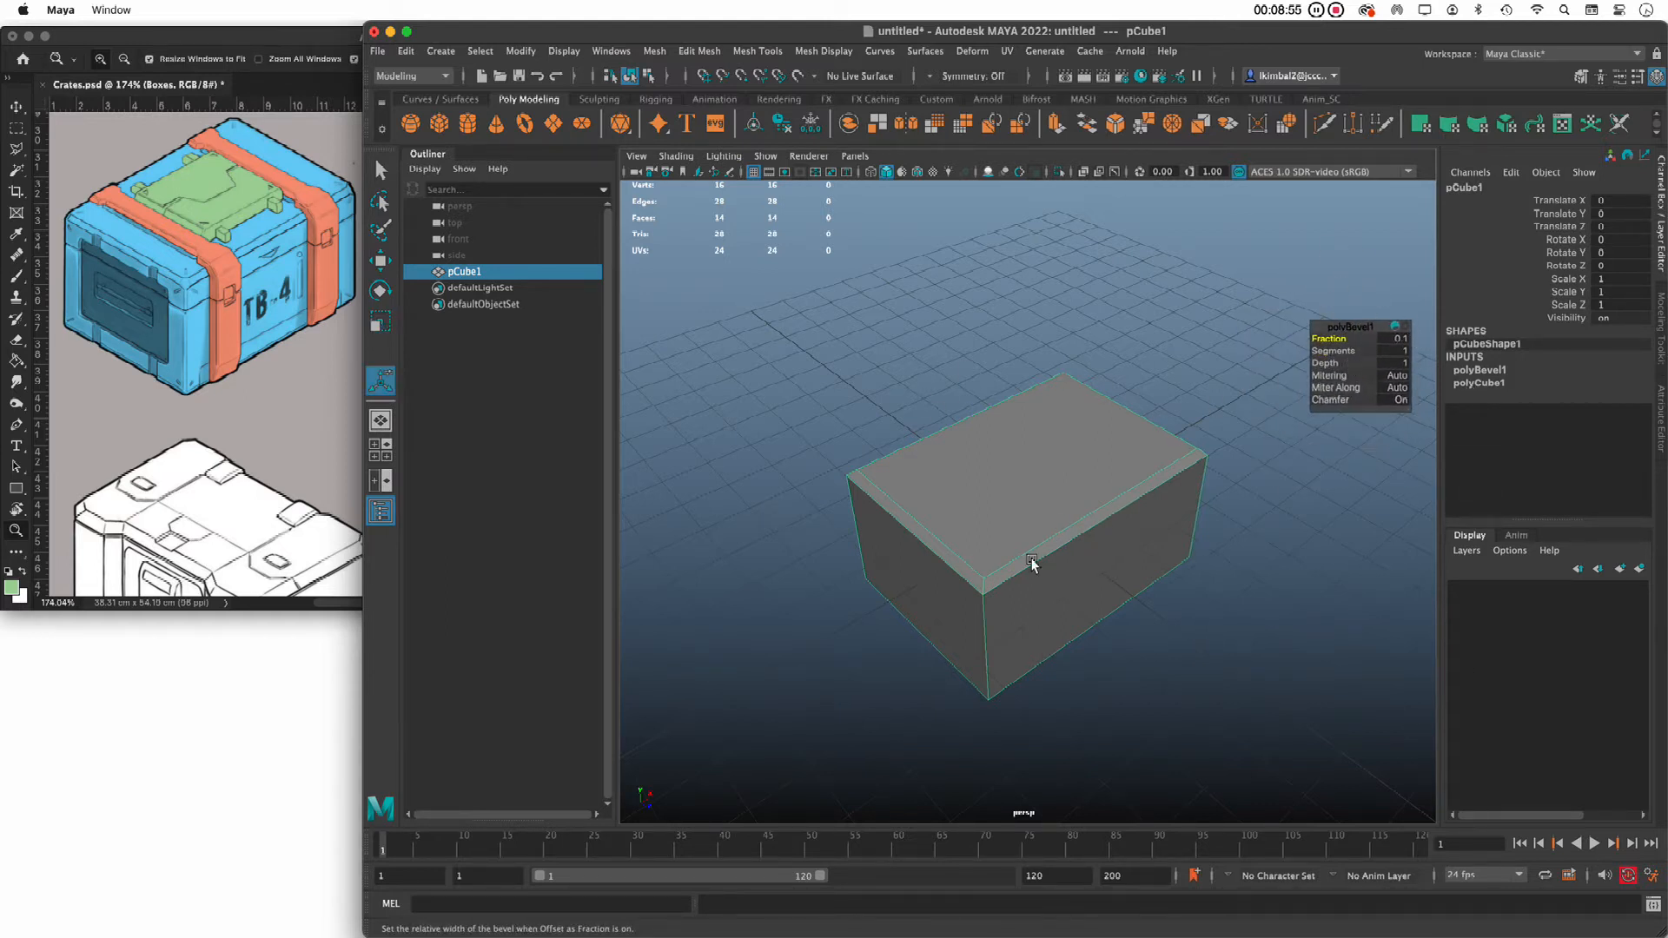
Deselect and reselect the box, switching from the Move tool back to the Show Manipulator bevel settings
click(1196, 372)
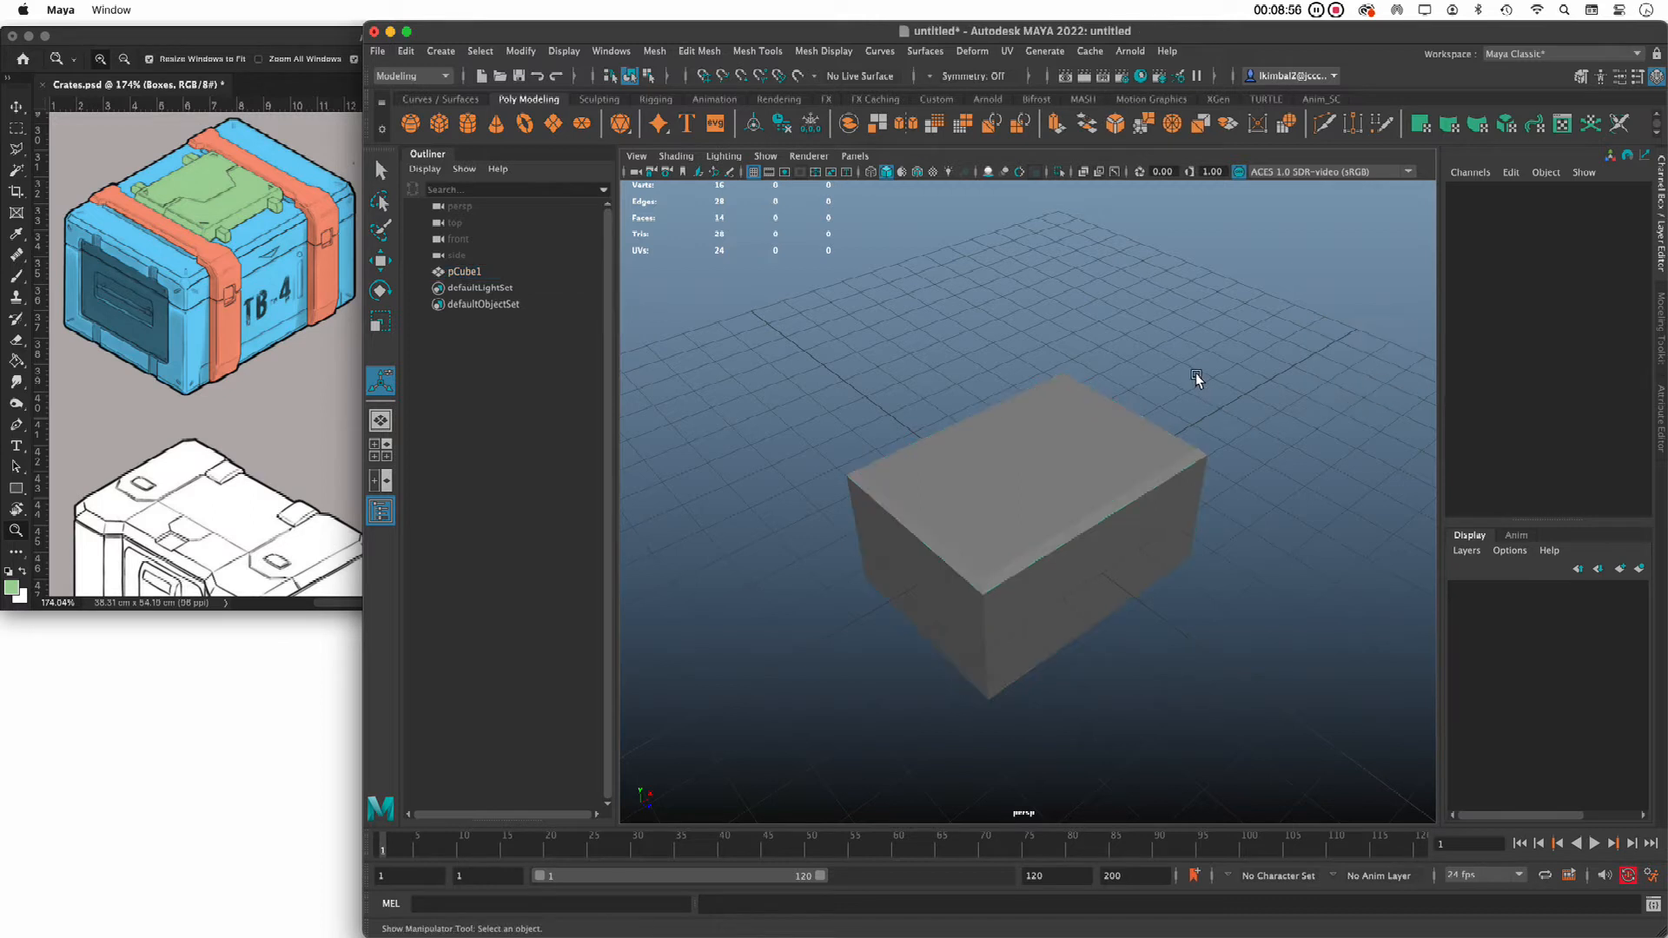
click(1147, 462)
key(w)
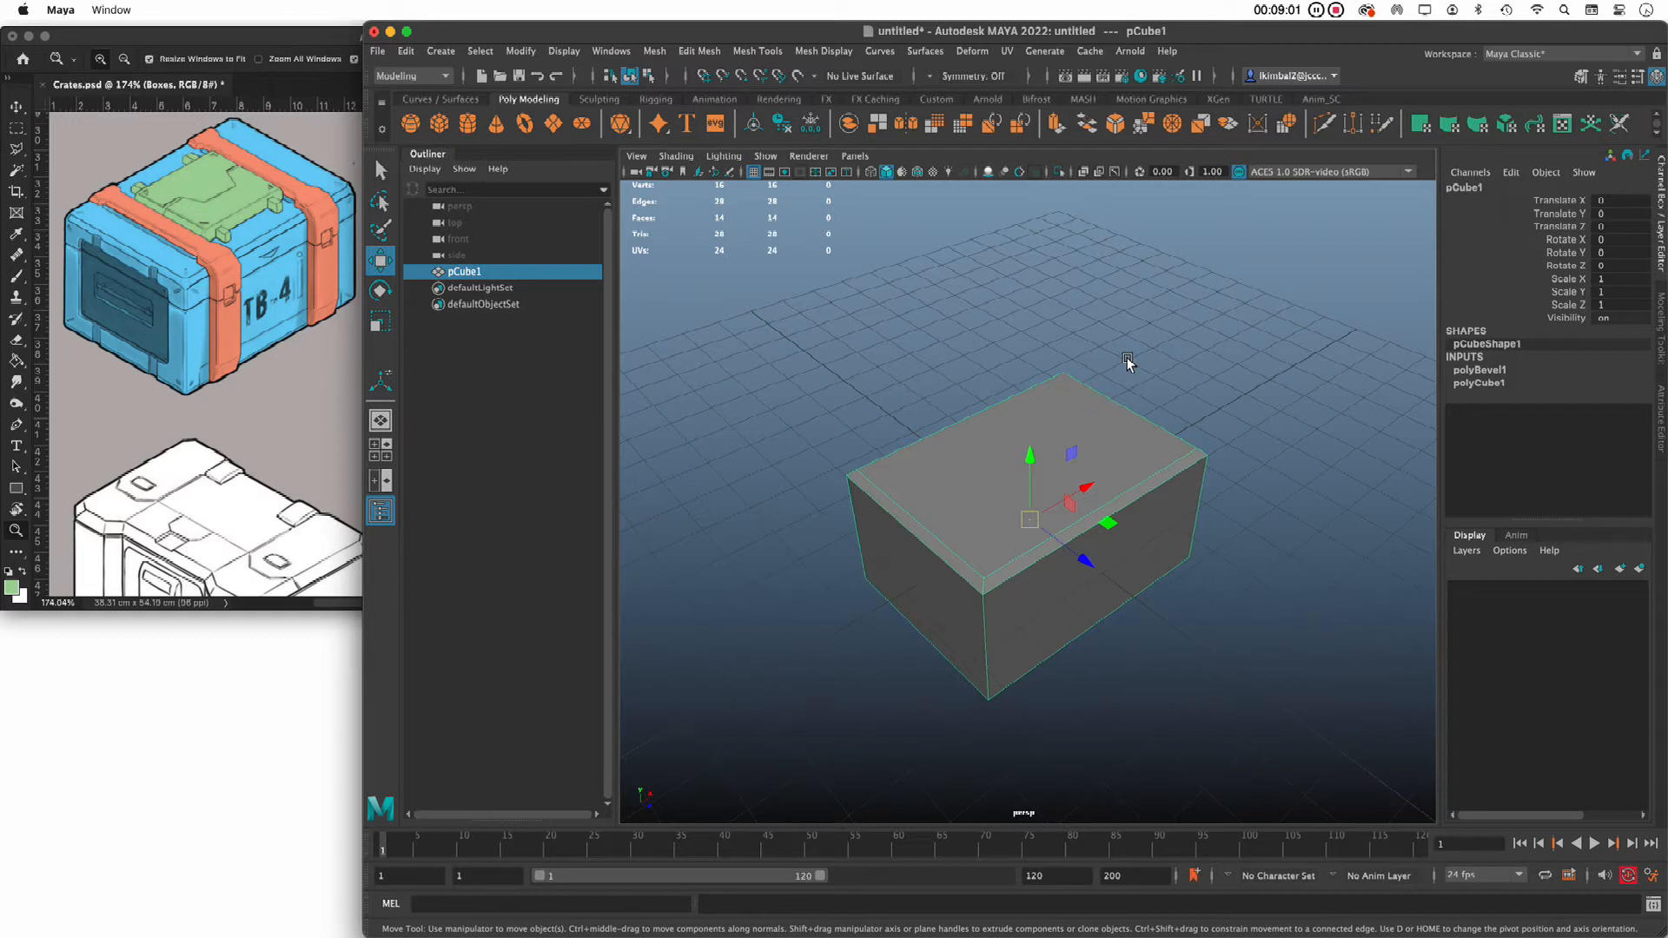
key(t)
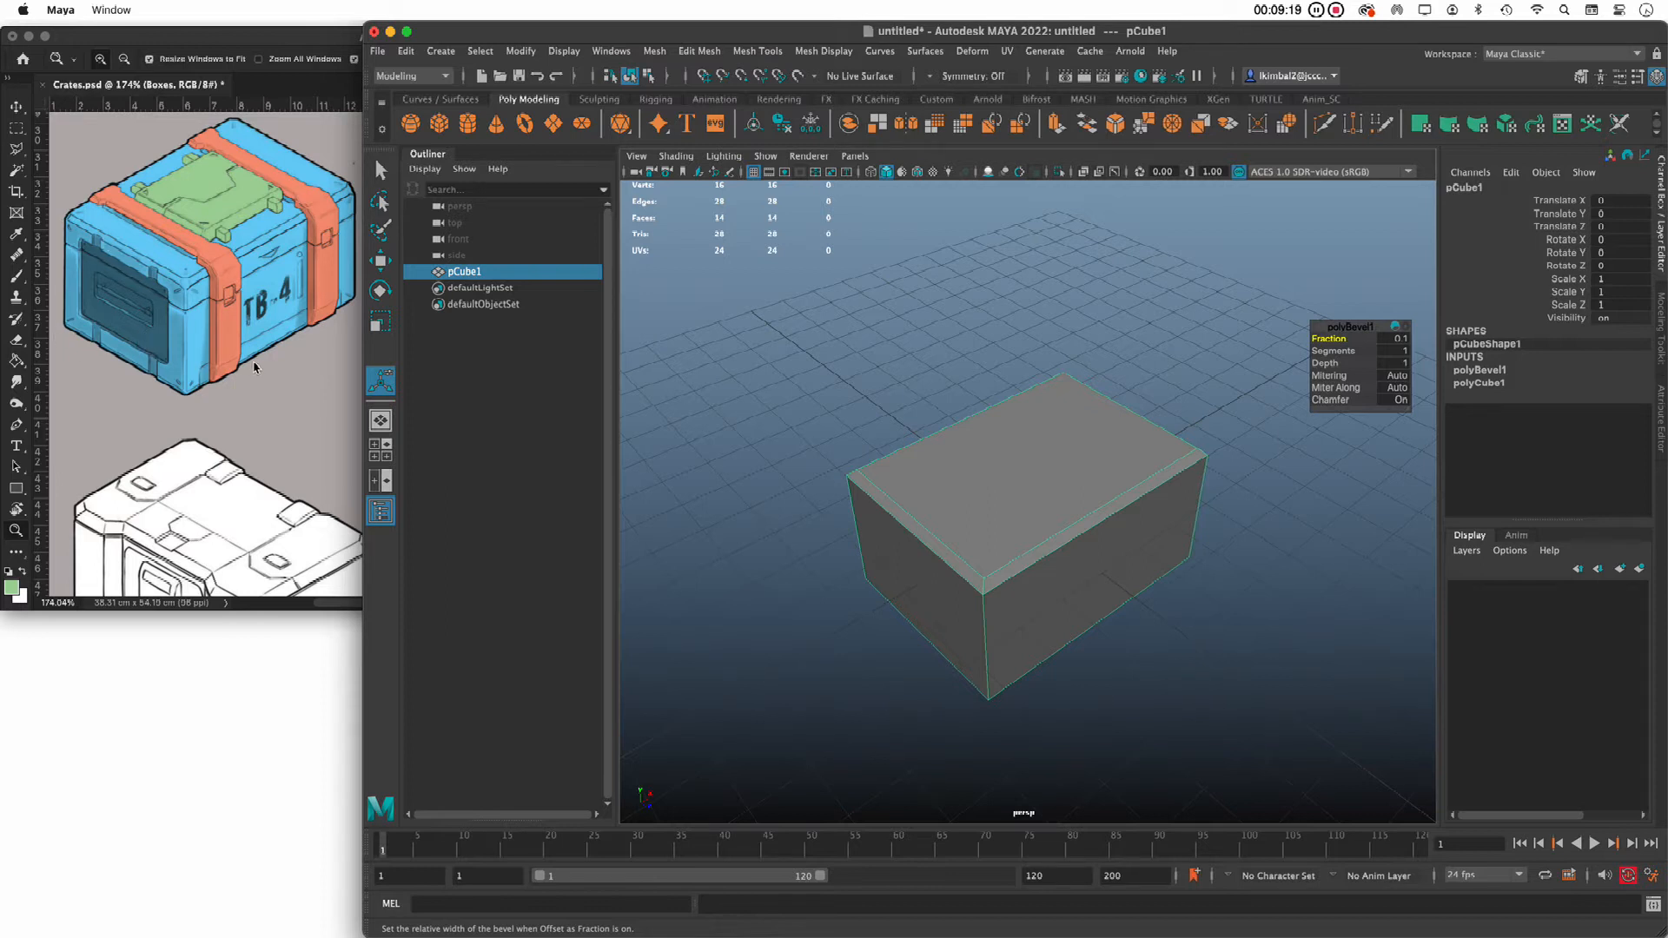
Leave the bevel settings for the Select tool, and reselect and frame the beveled box
click(645, 396)
alt+right_drag(719, 473, 763, 517)
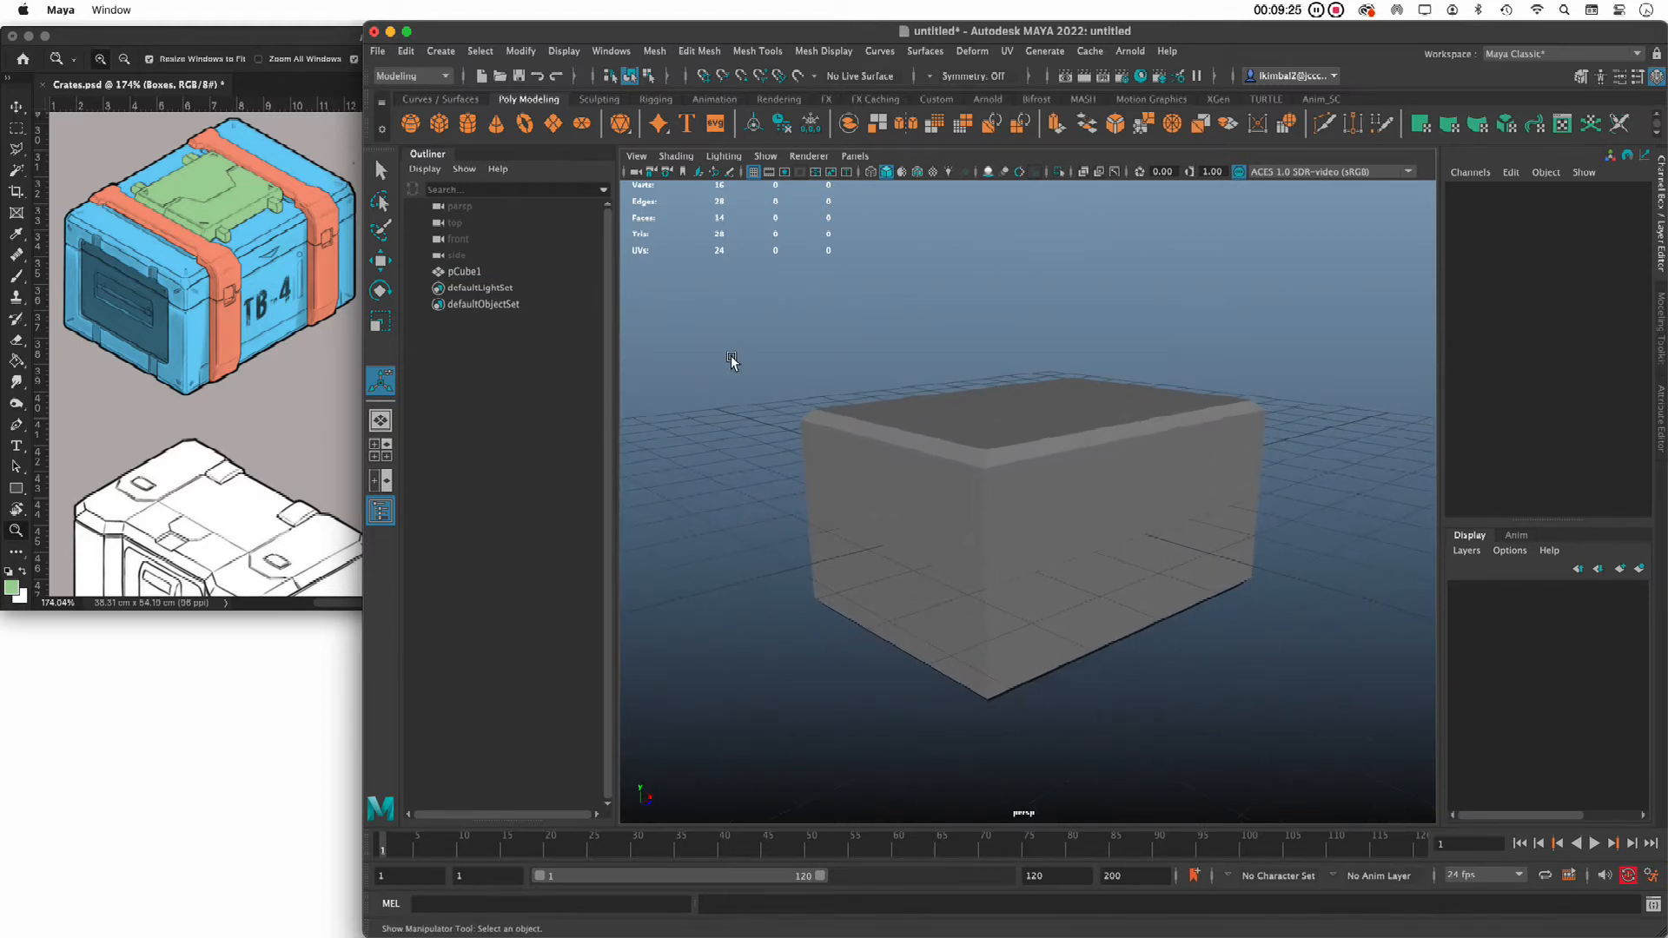
key(q)
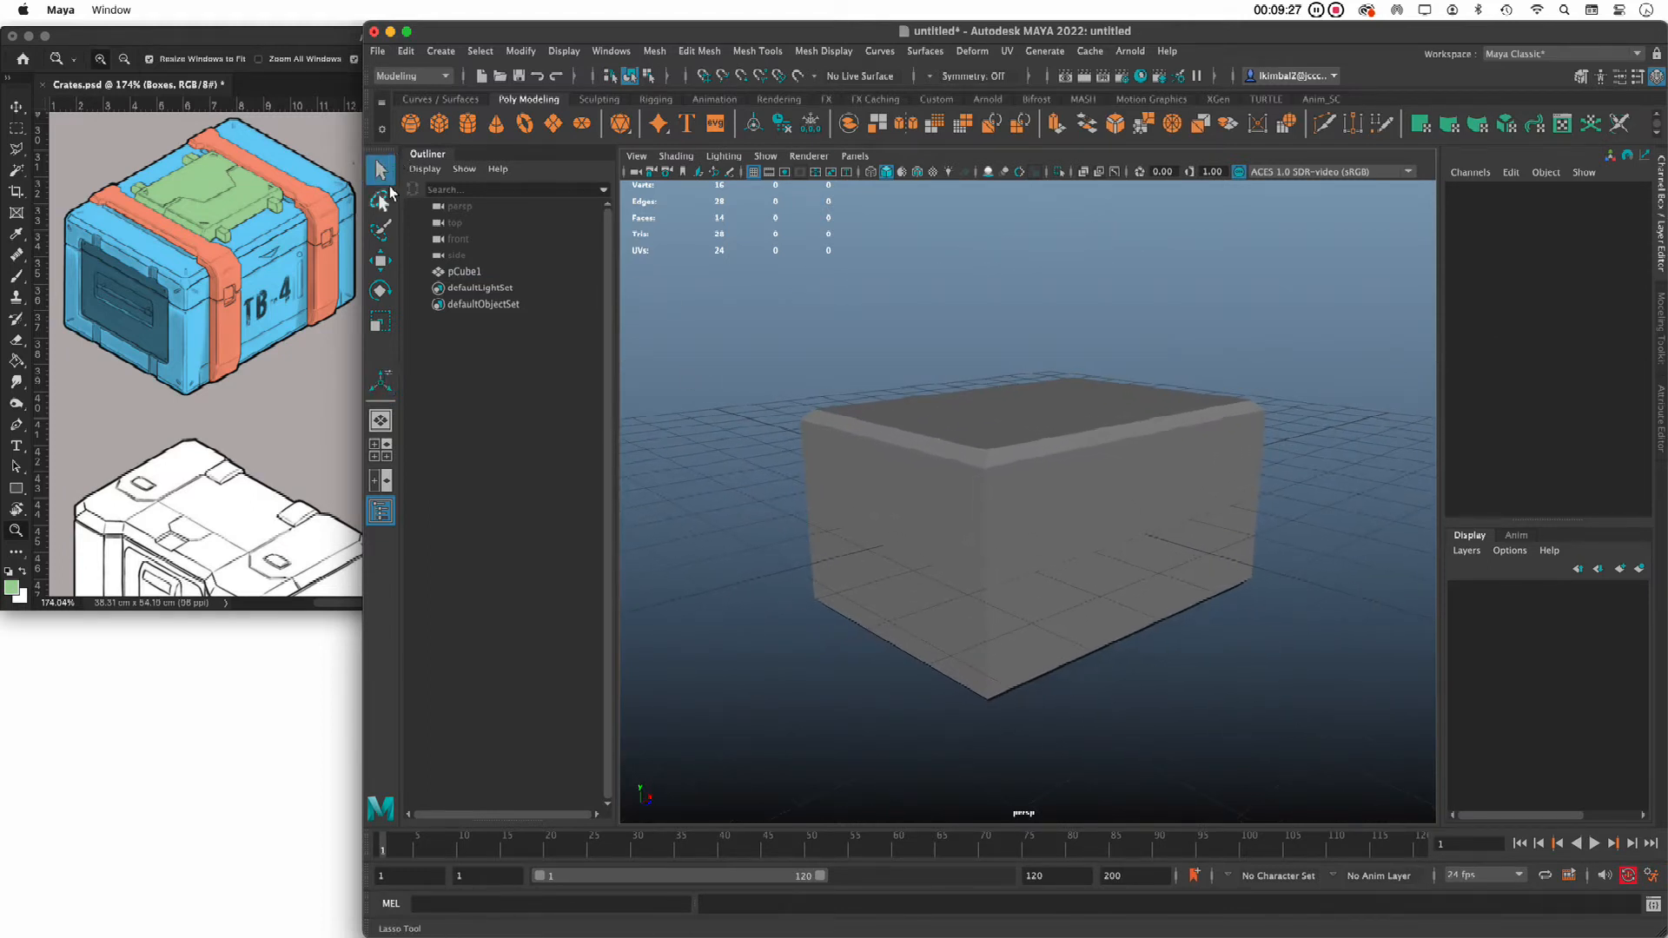
alt+right_drag(782, 374, 843, 300)
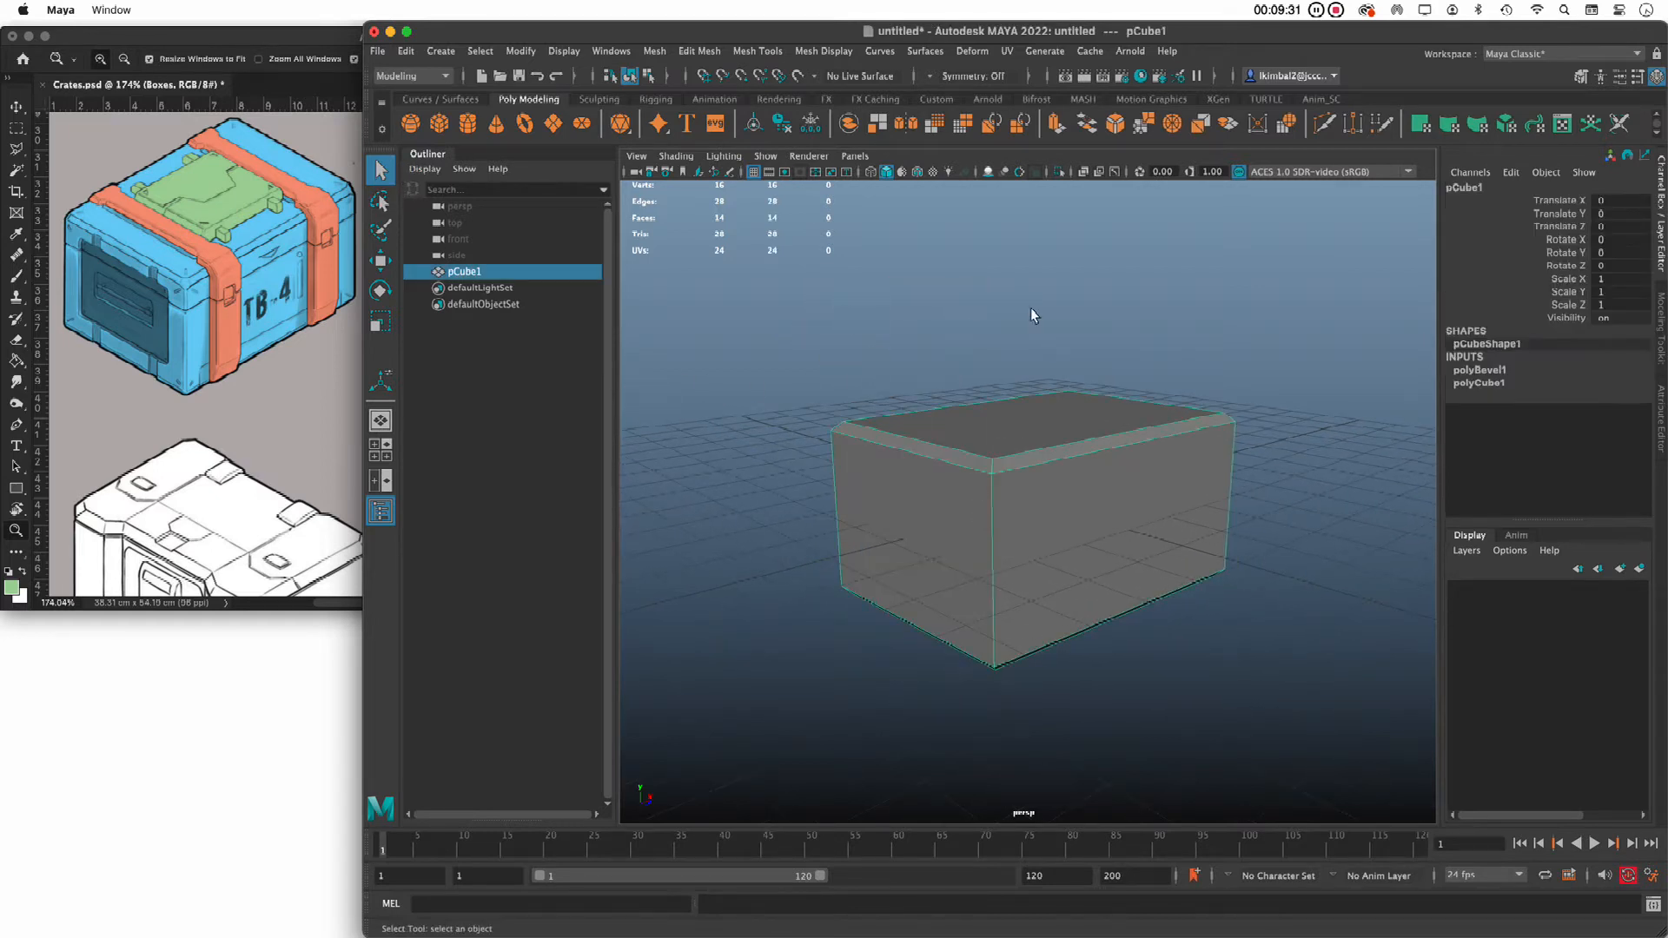
key(f)
Start the Insert Edge Loop tool on the box and check its tool settings
shift+right_drag(933, 442, 868, 472)
double_click(380, 381)
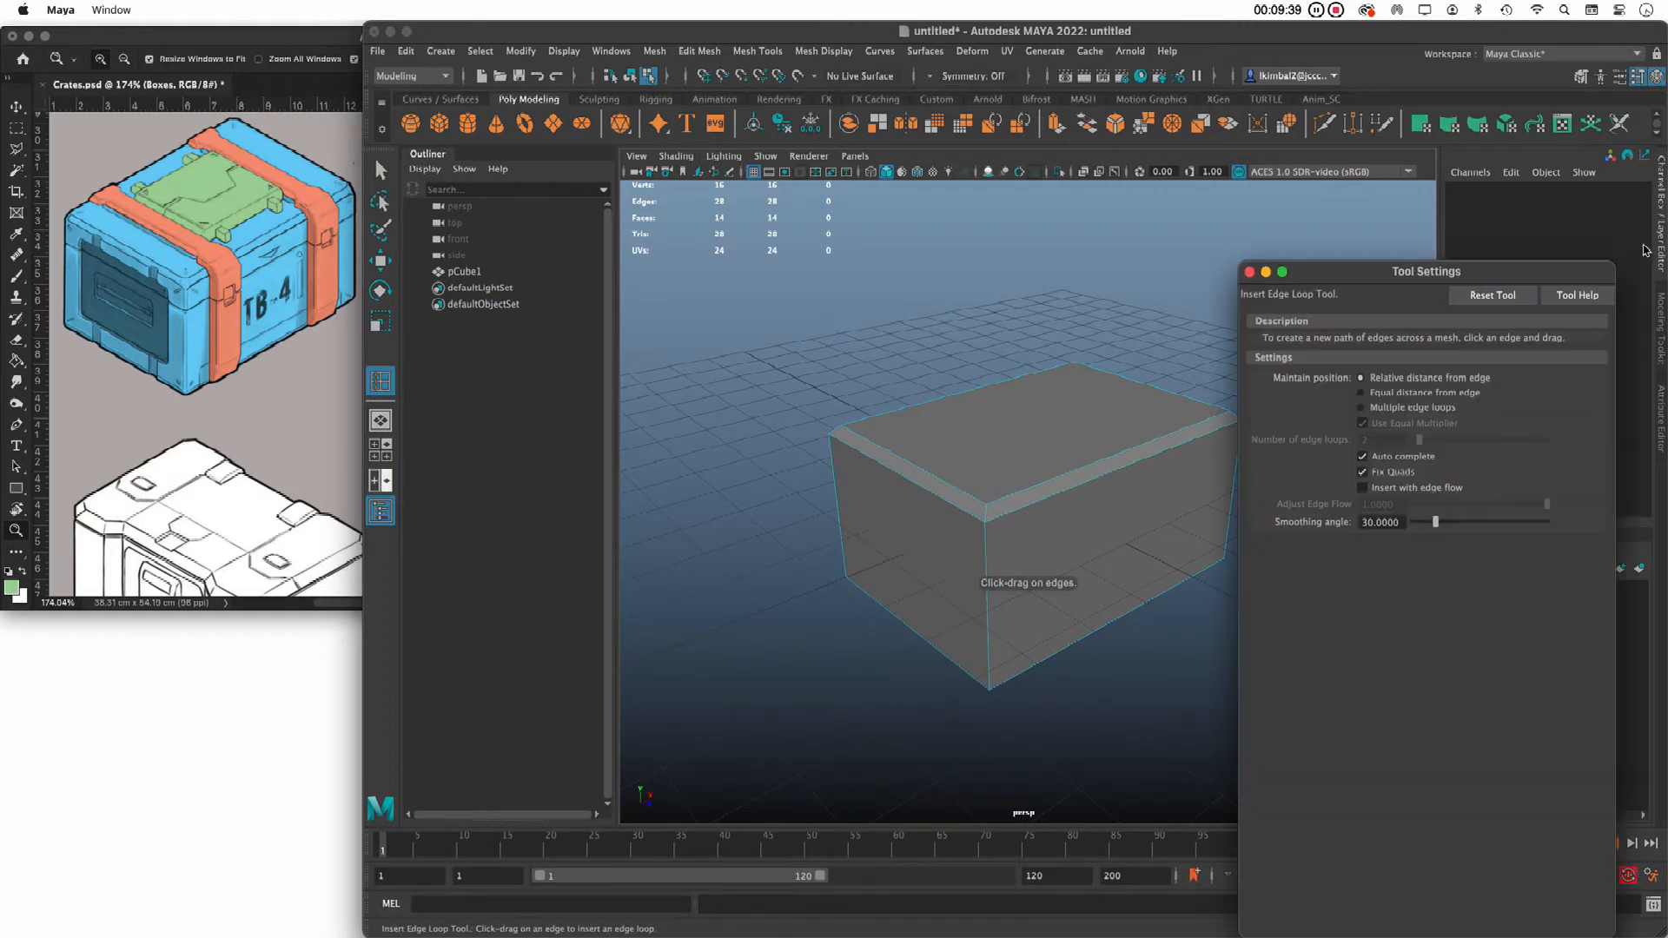
click(1249, 272)
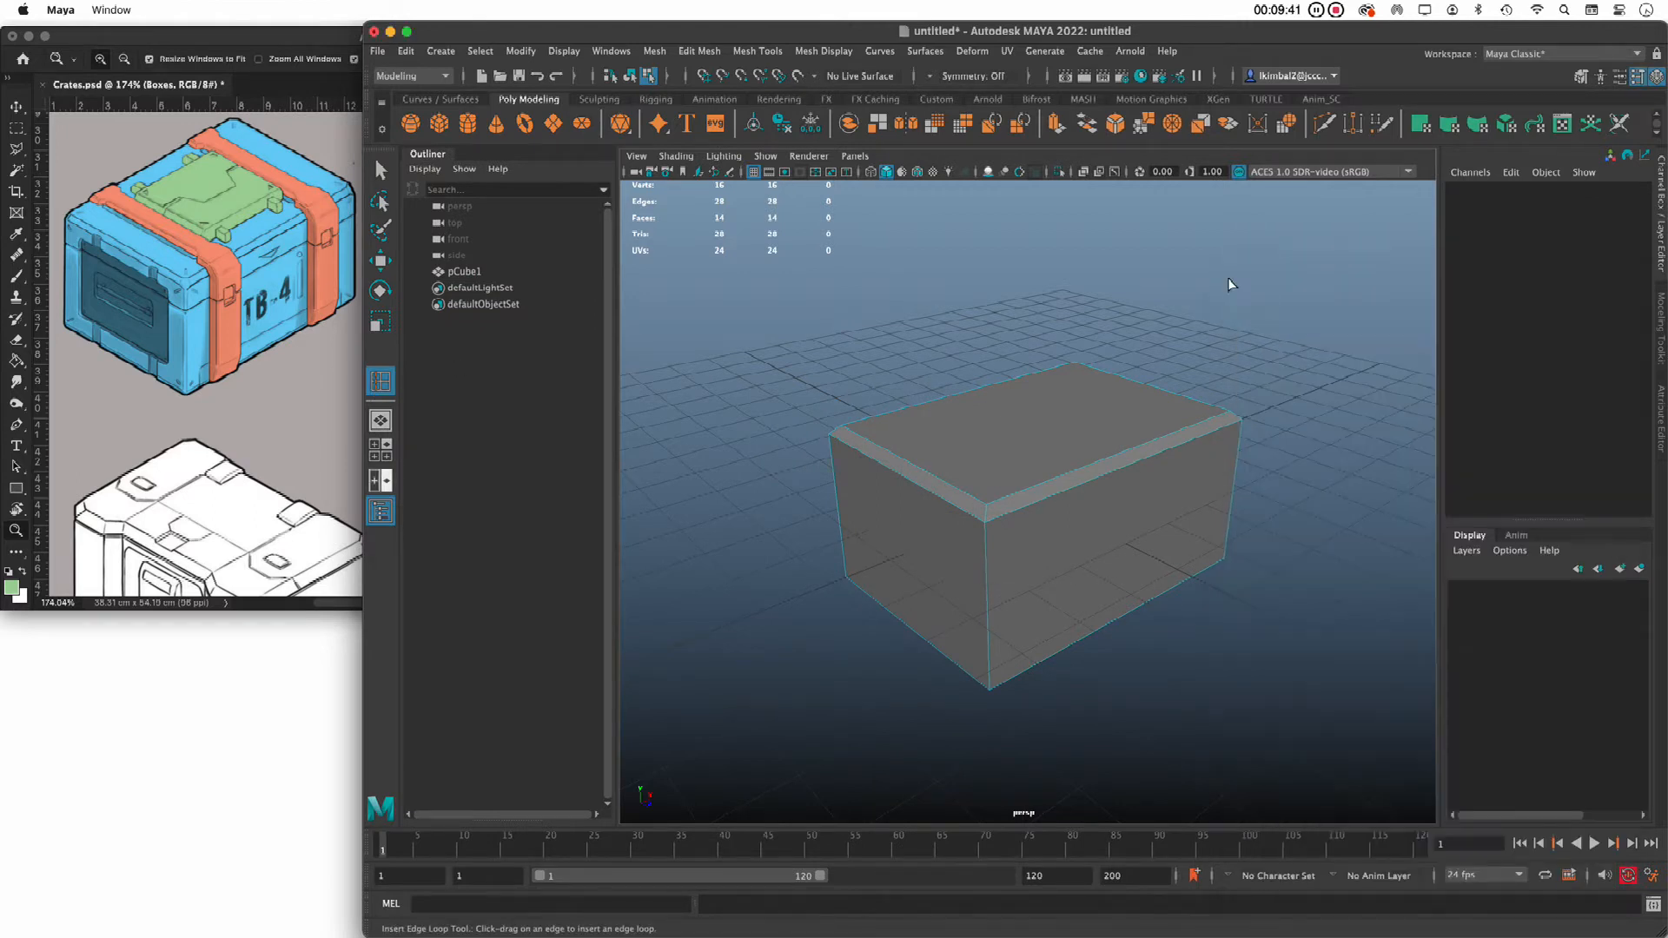
Try single edge loops lengthwise over the box and horizontally around its sides, undoing each one
click(908, 480)
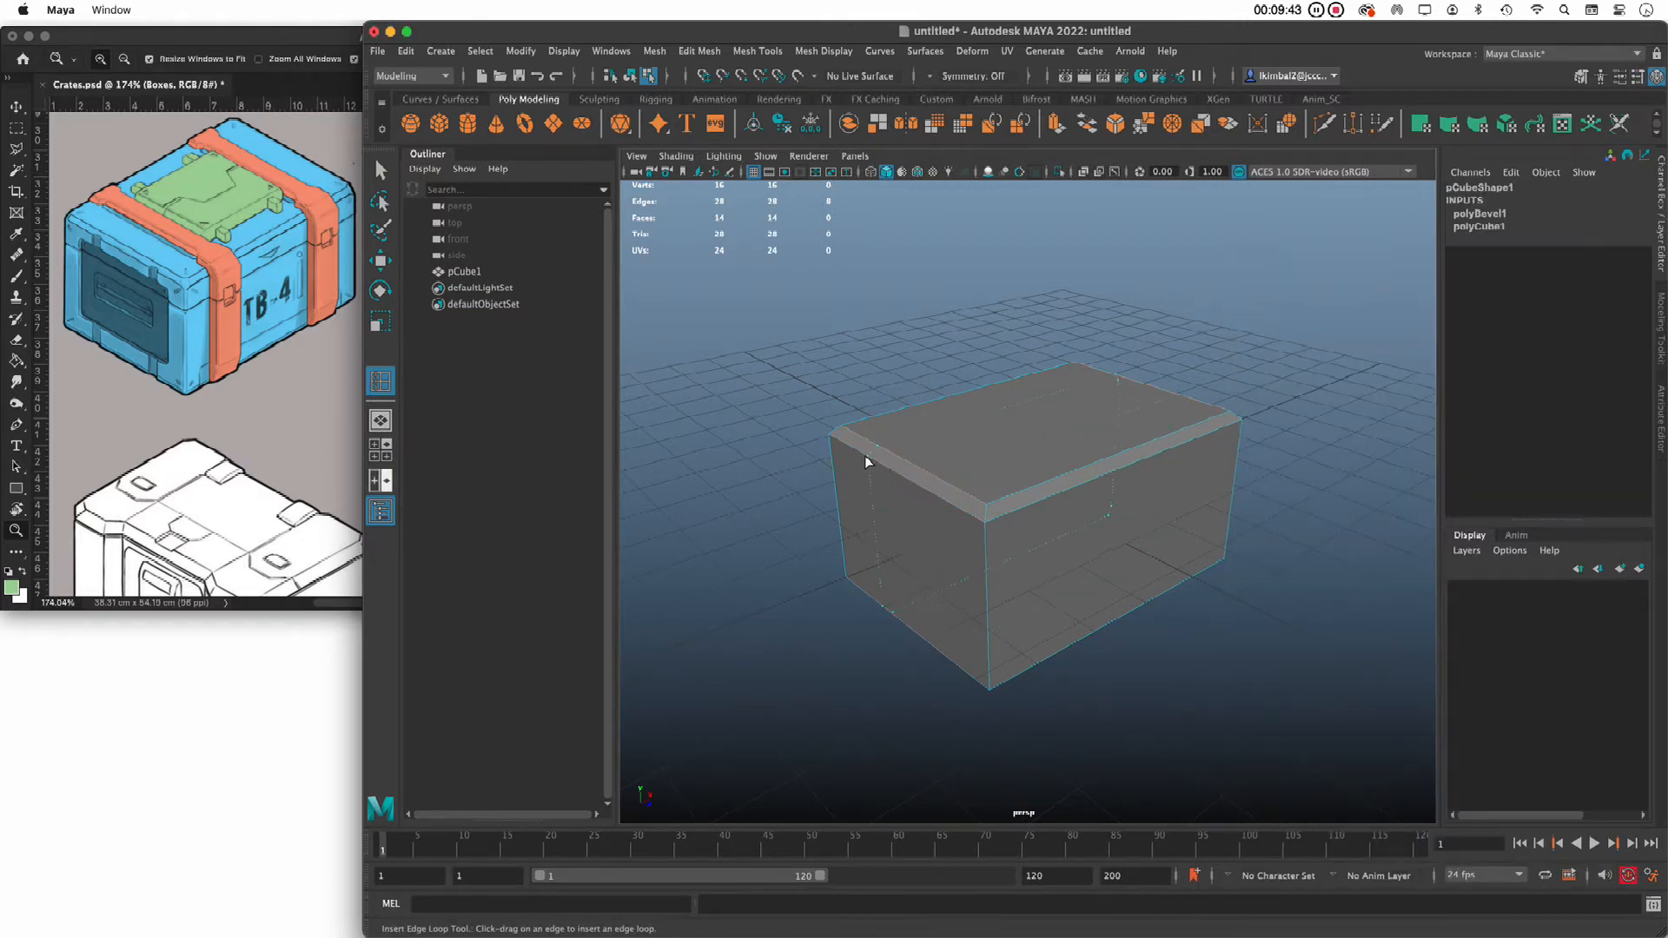
key(ctrl+z)
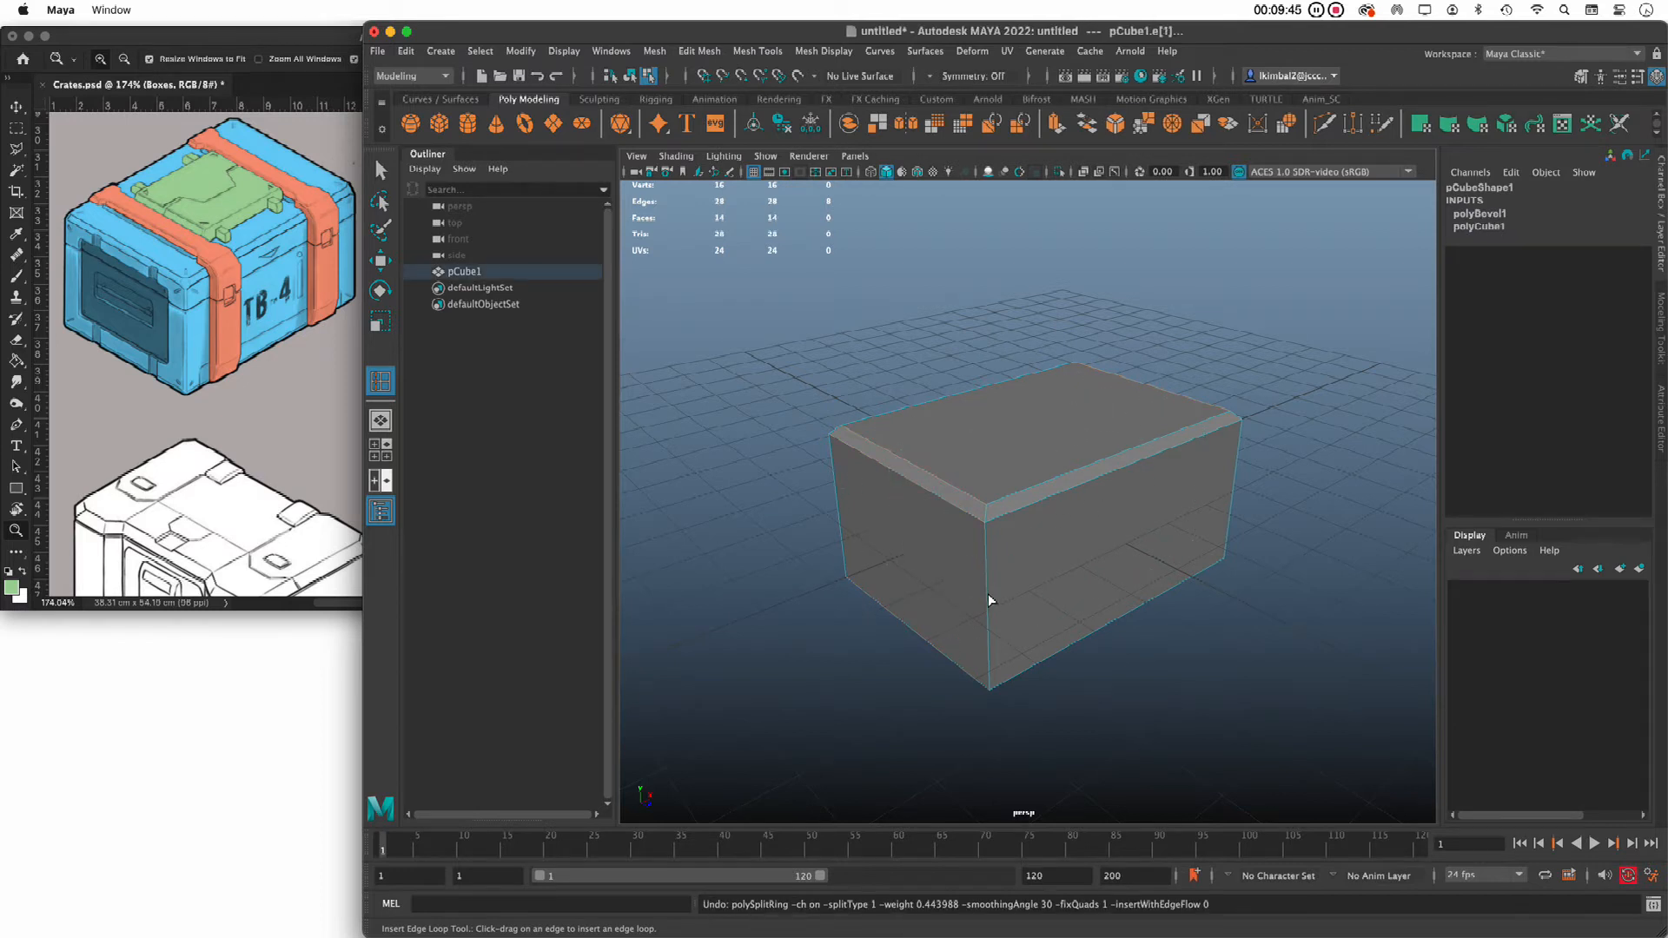
click(982, 534)
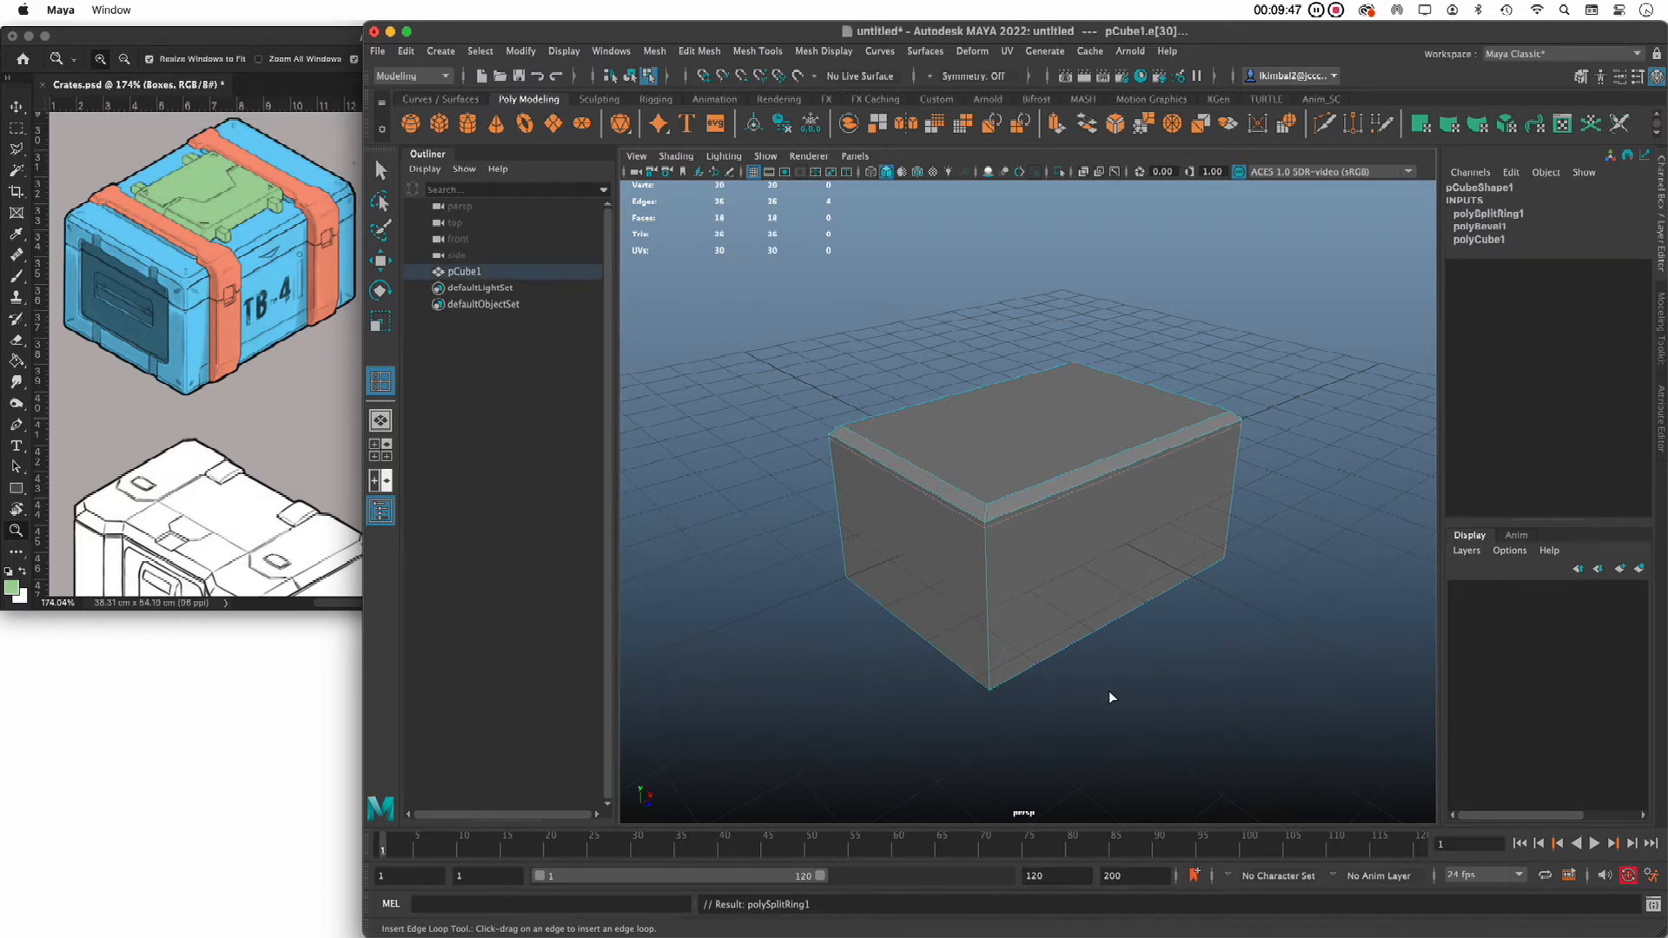
key(ctrl+z)
Try a crosswise edge loop from the long top edge and a lengthwise loop near the far side, undoing each
alt+drag(877, 625, 1022, 525)
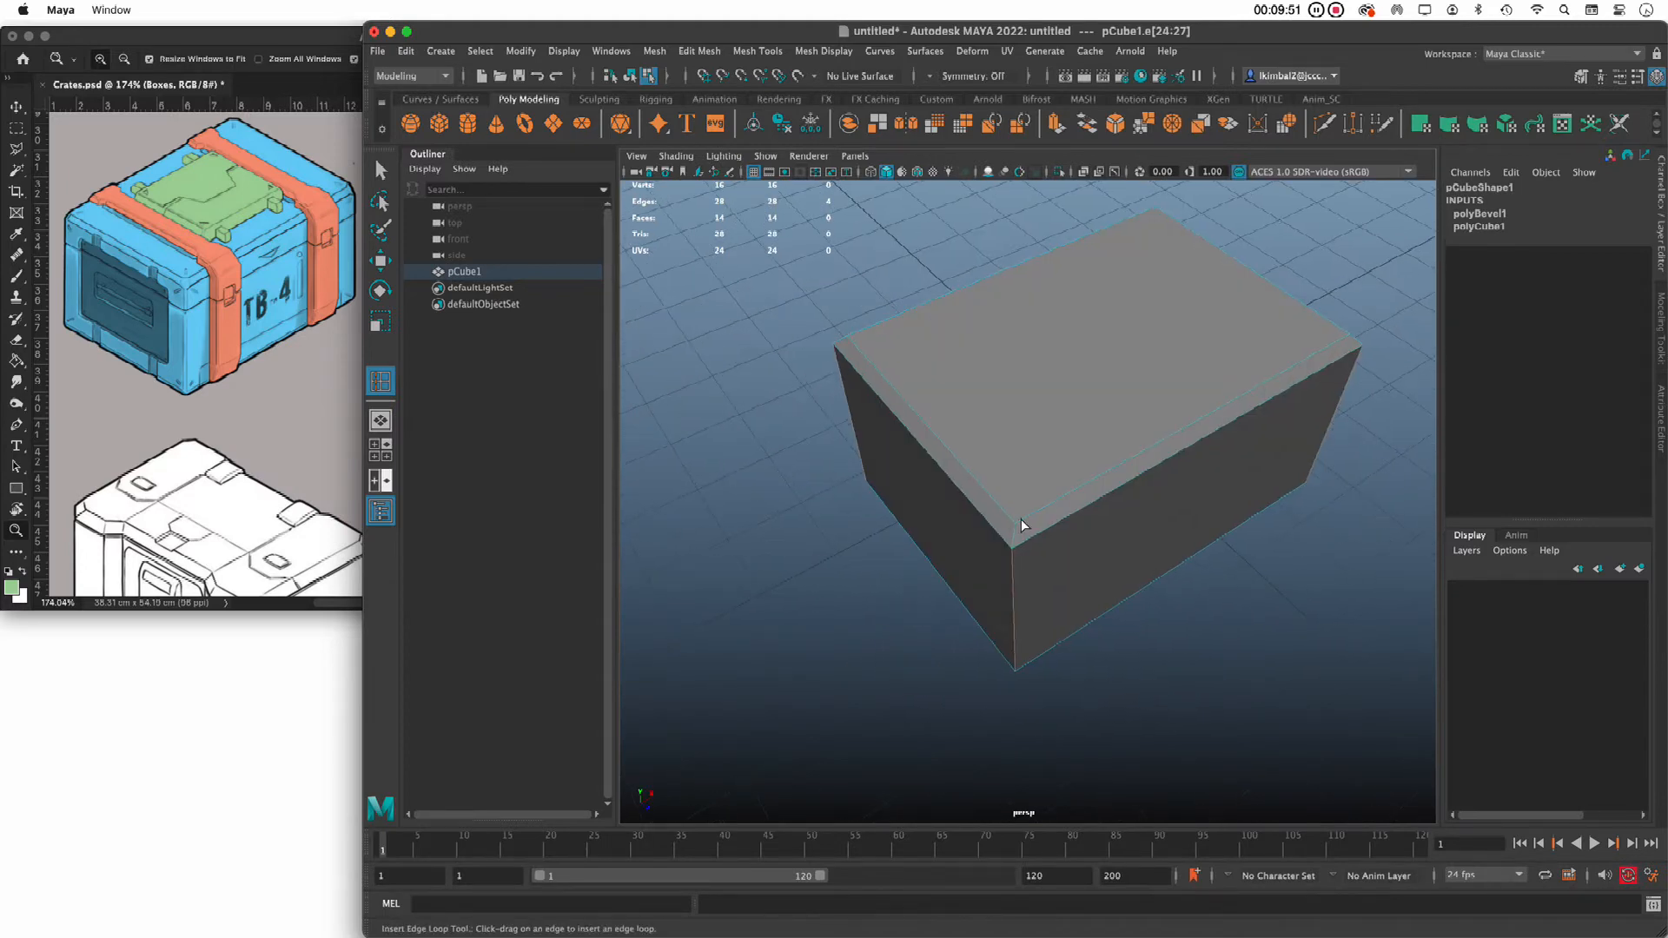
drag(1307, 358, 1156, 469)
key(ctrl+z)
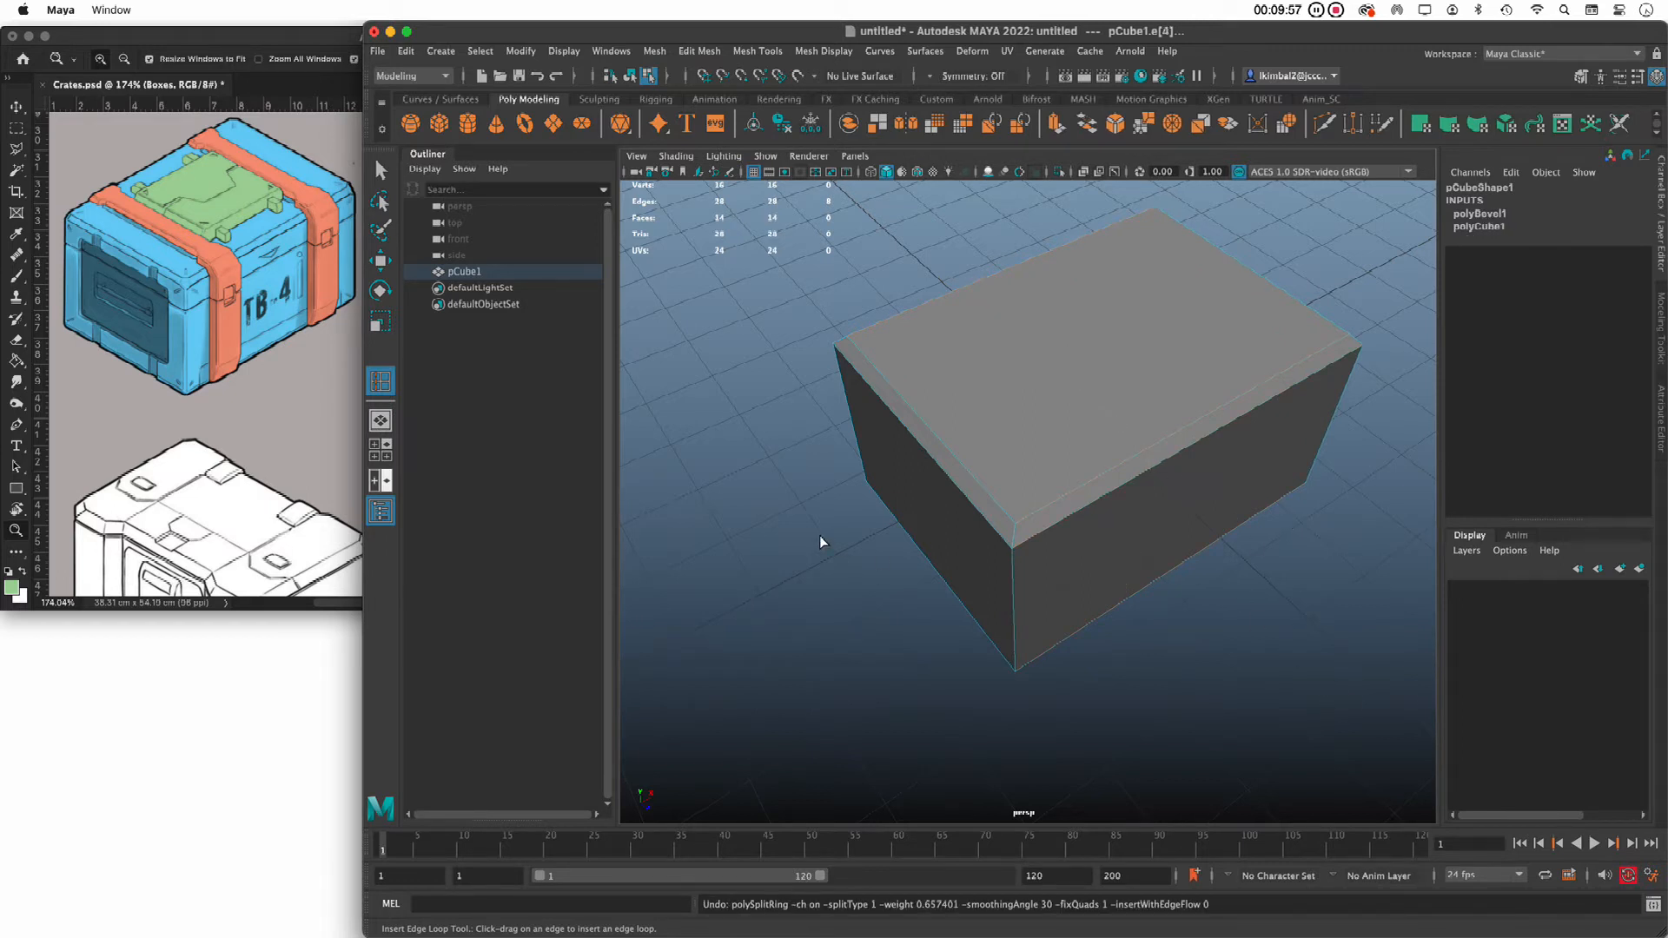
drag(908, 445, 729, 383)
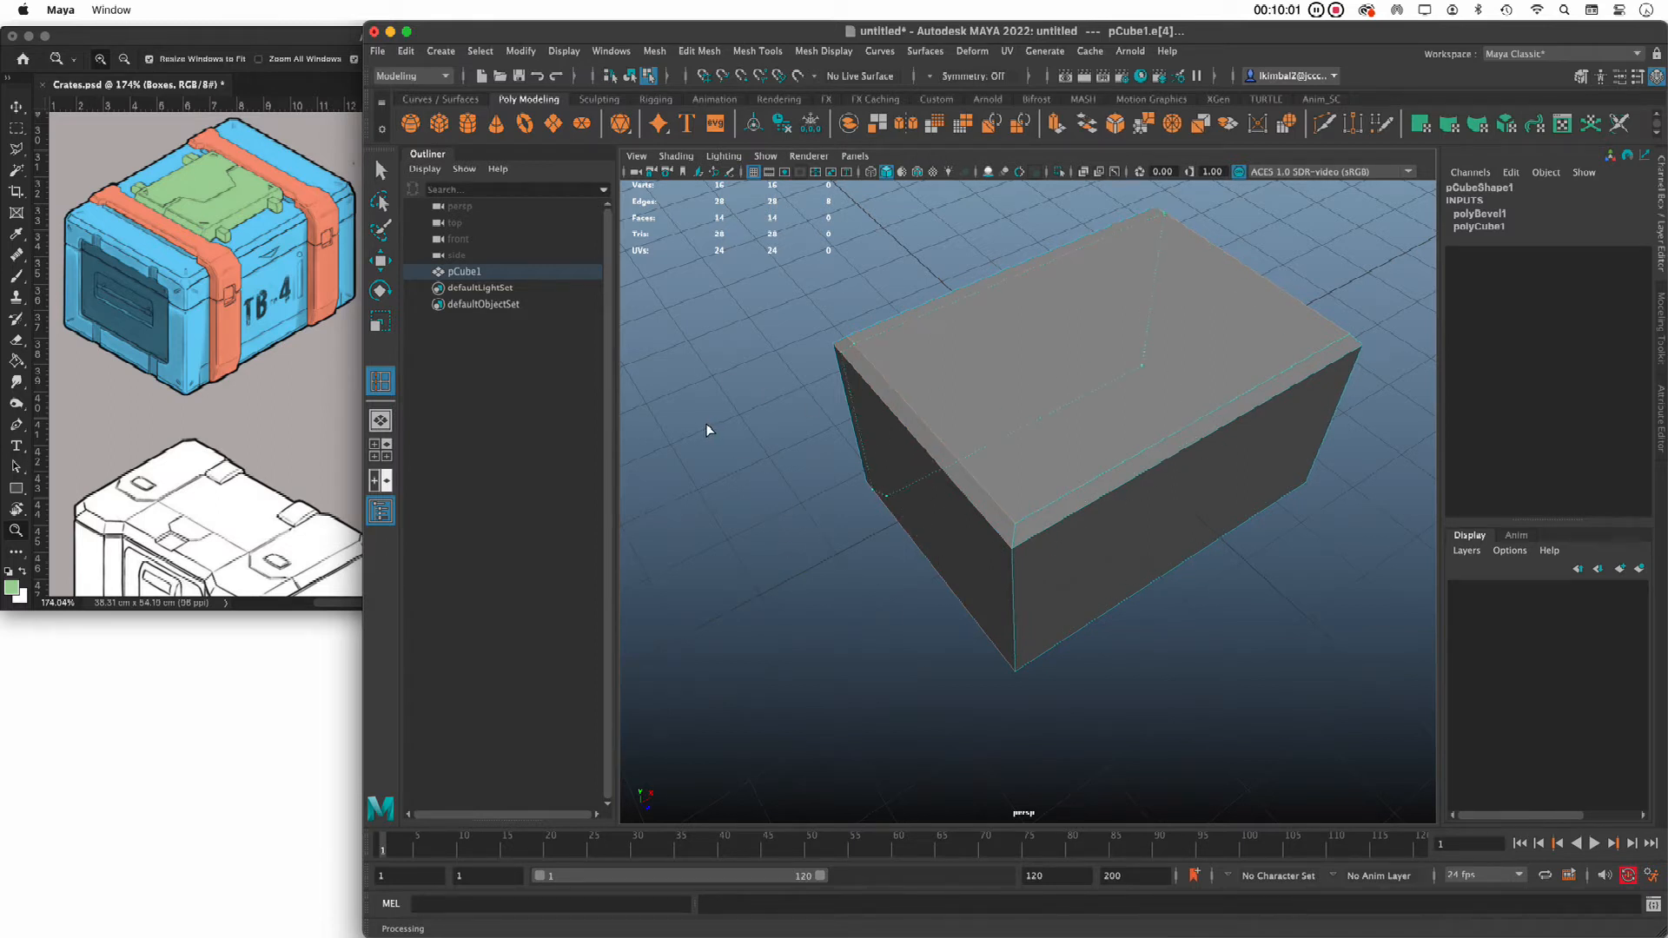
key(ctrl+z)
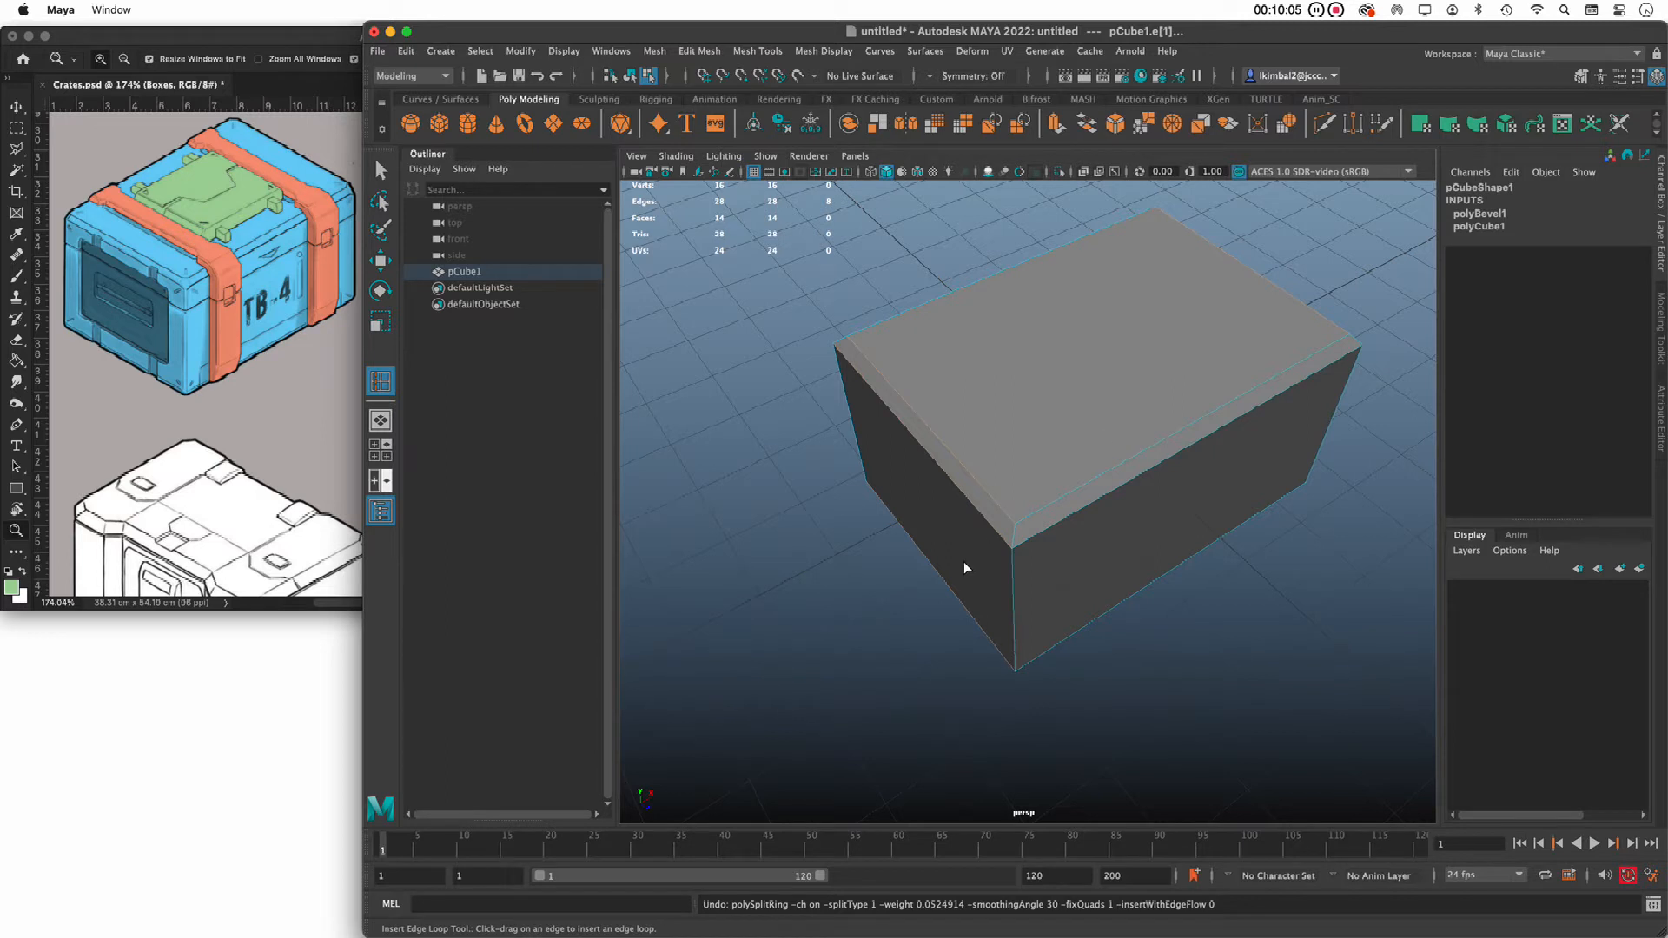
Insert two evenly spaced lengthwise edge loops around the box, using the Multiple edge loops setting with 2 loops
double_click(385, 393)
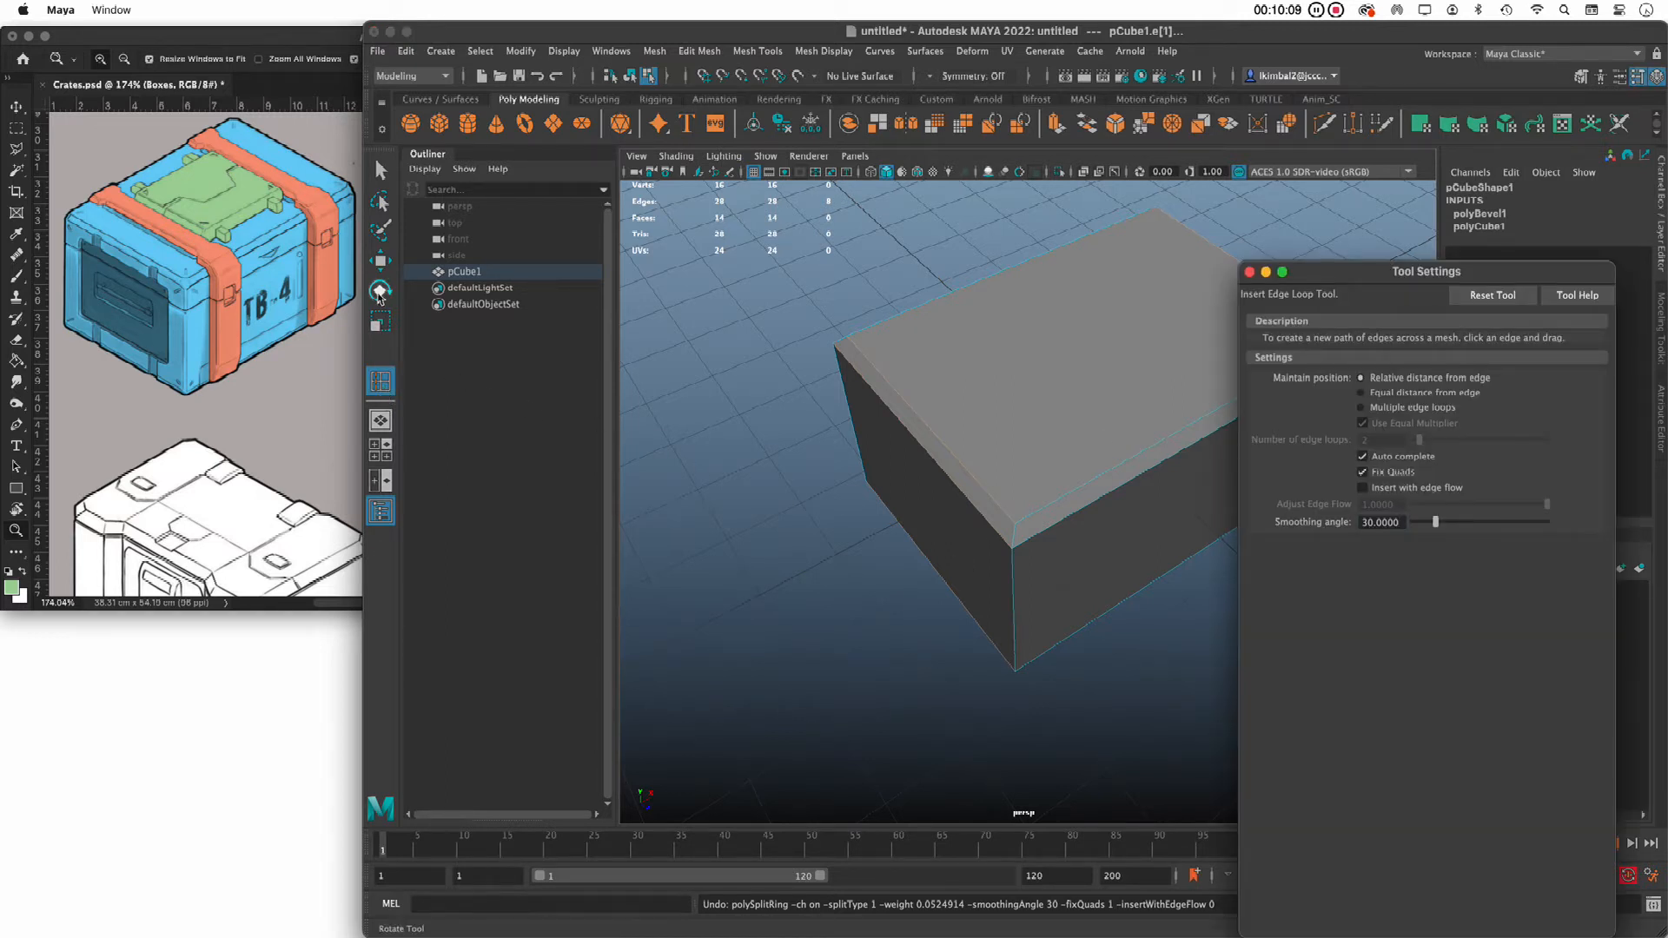
drag(1412, 276, 511, 217)
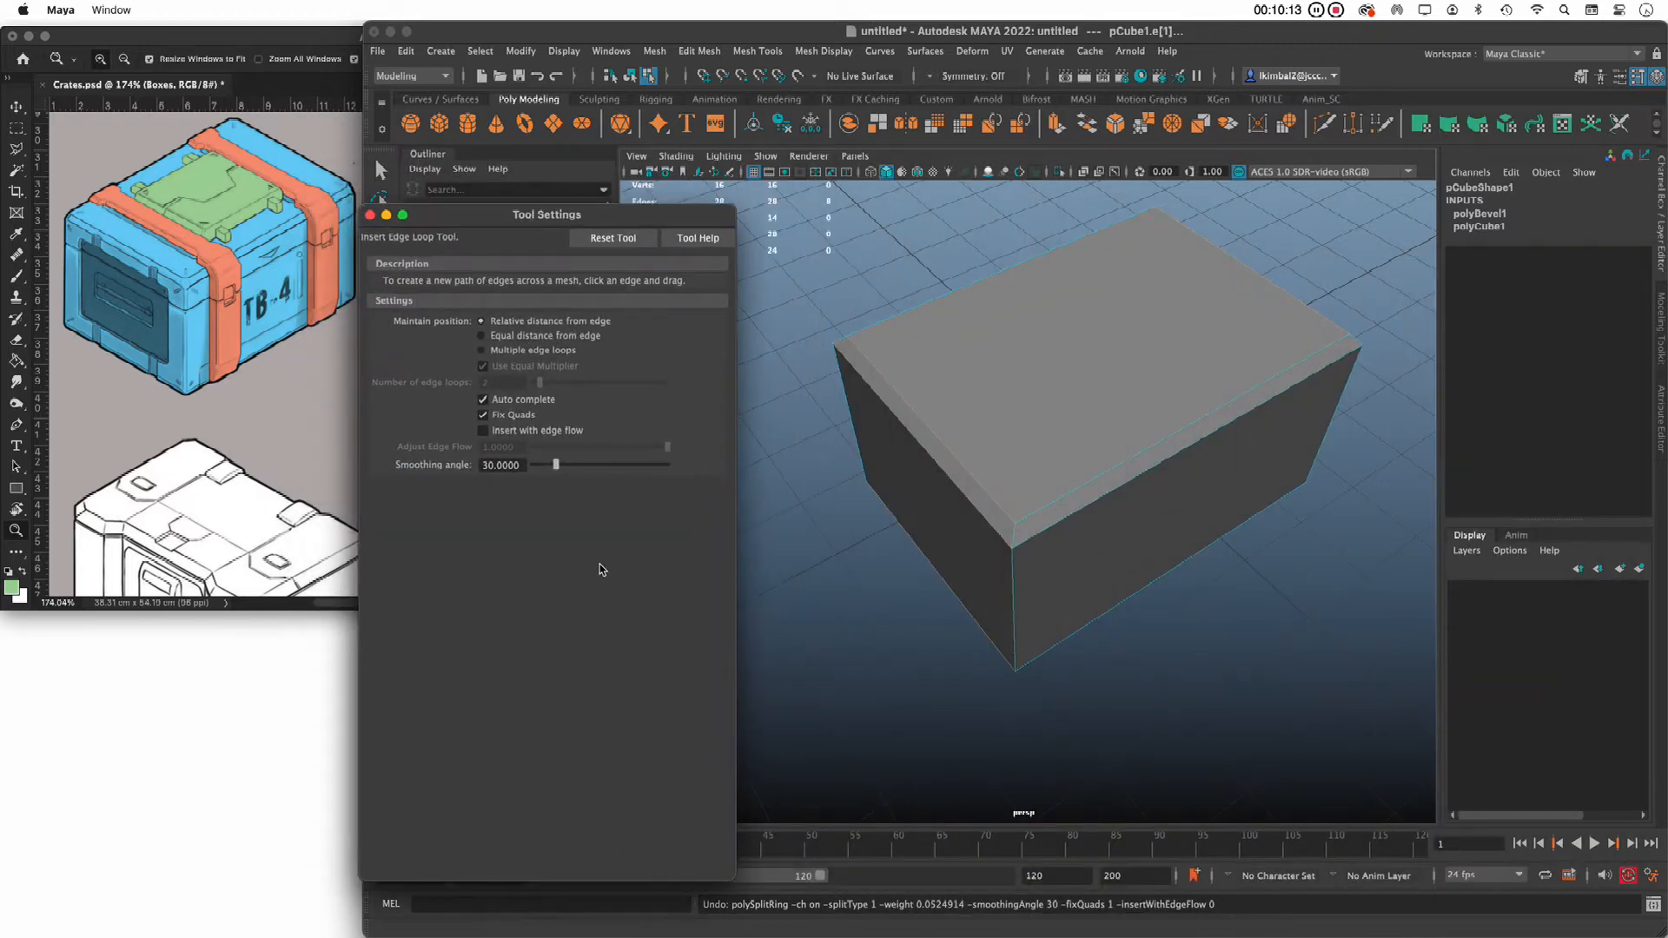
click(527, 350)
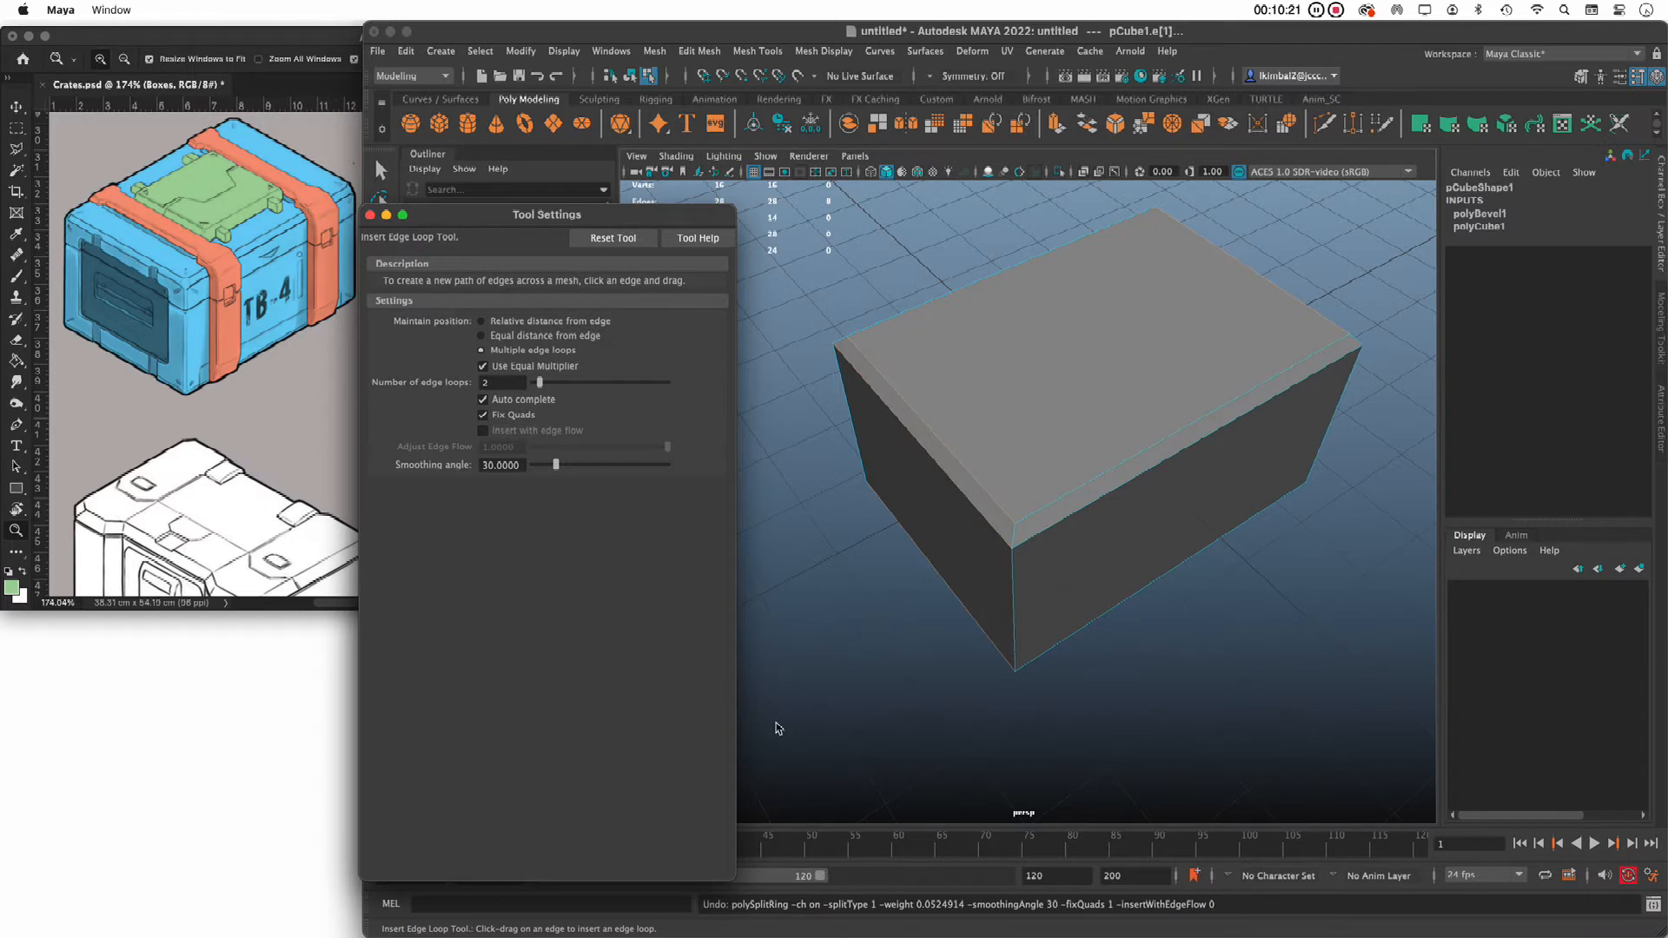
alt+drag(760, 681, 903, 651)
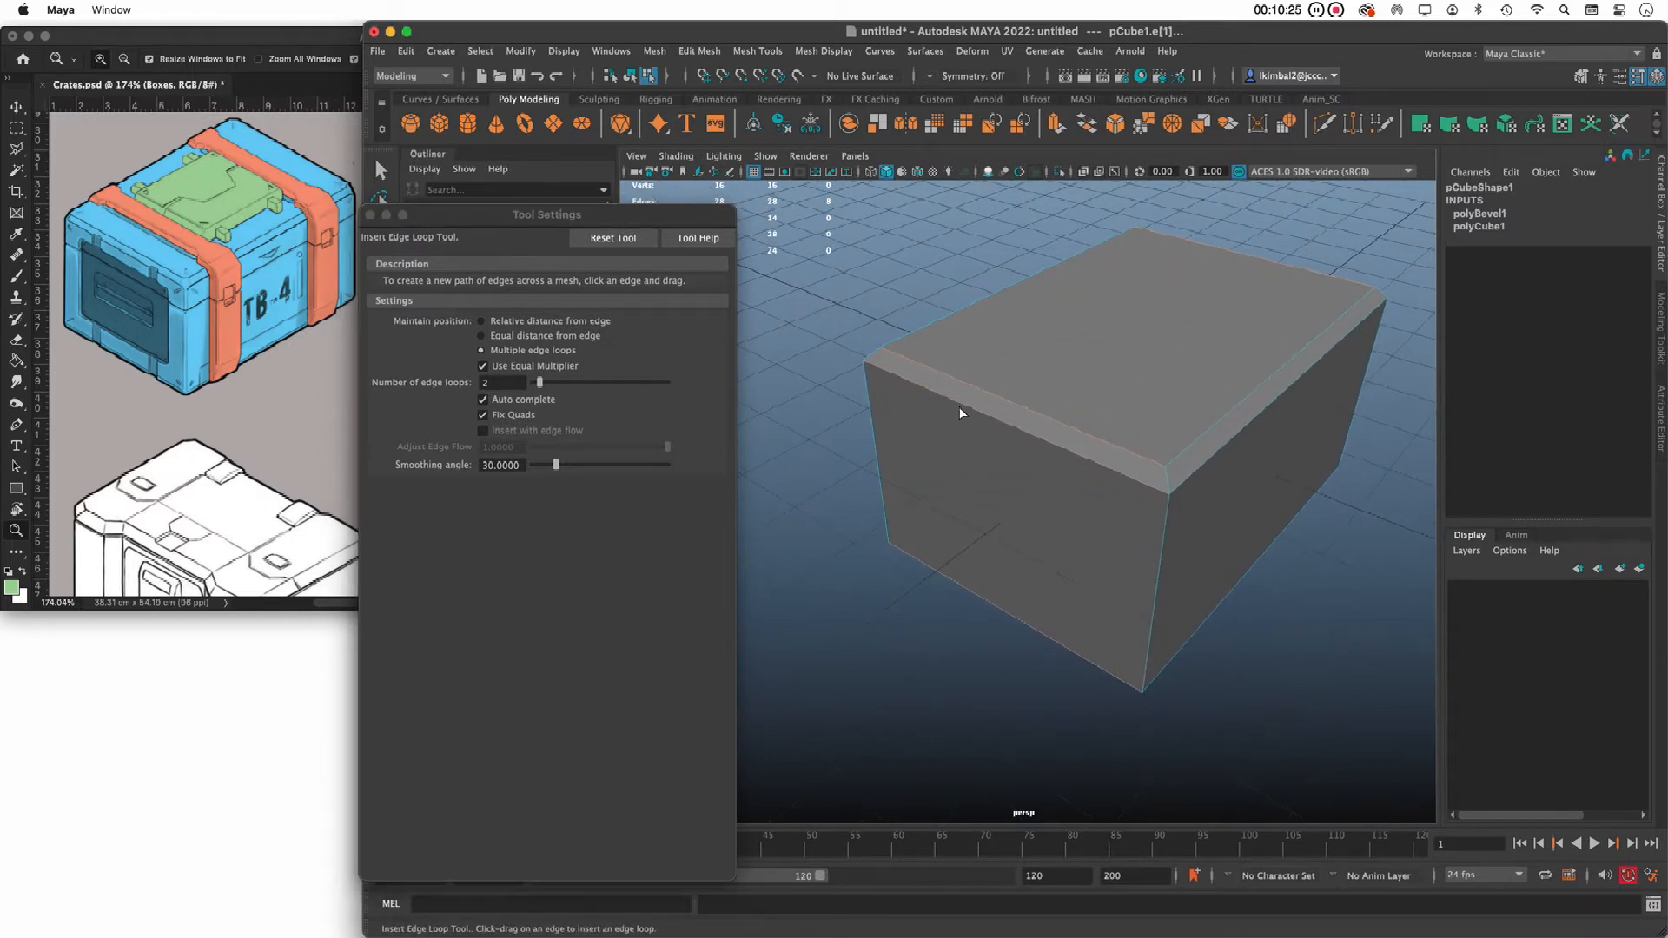
key(F8)
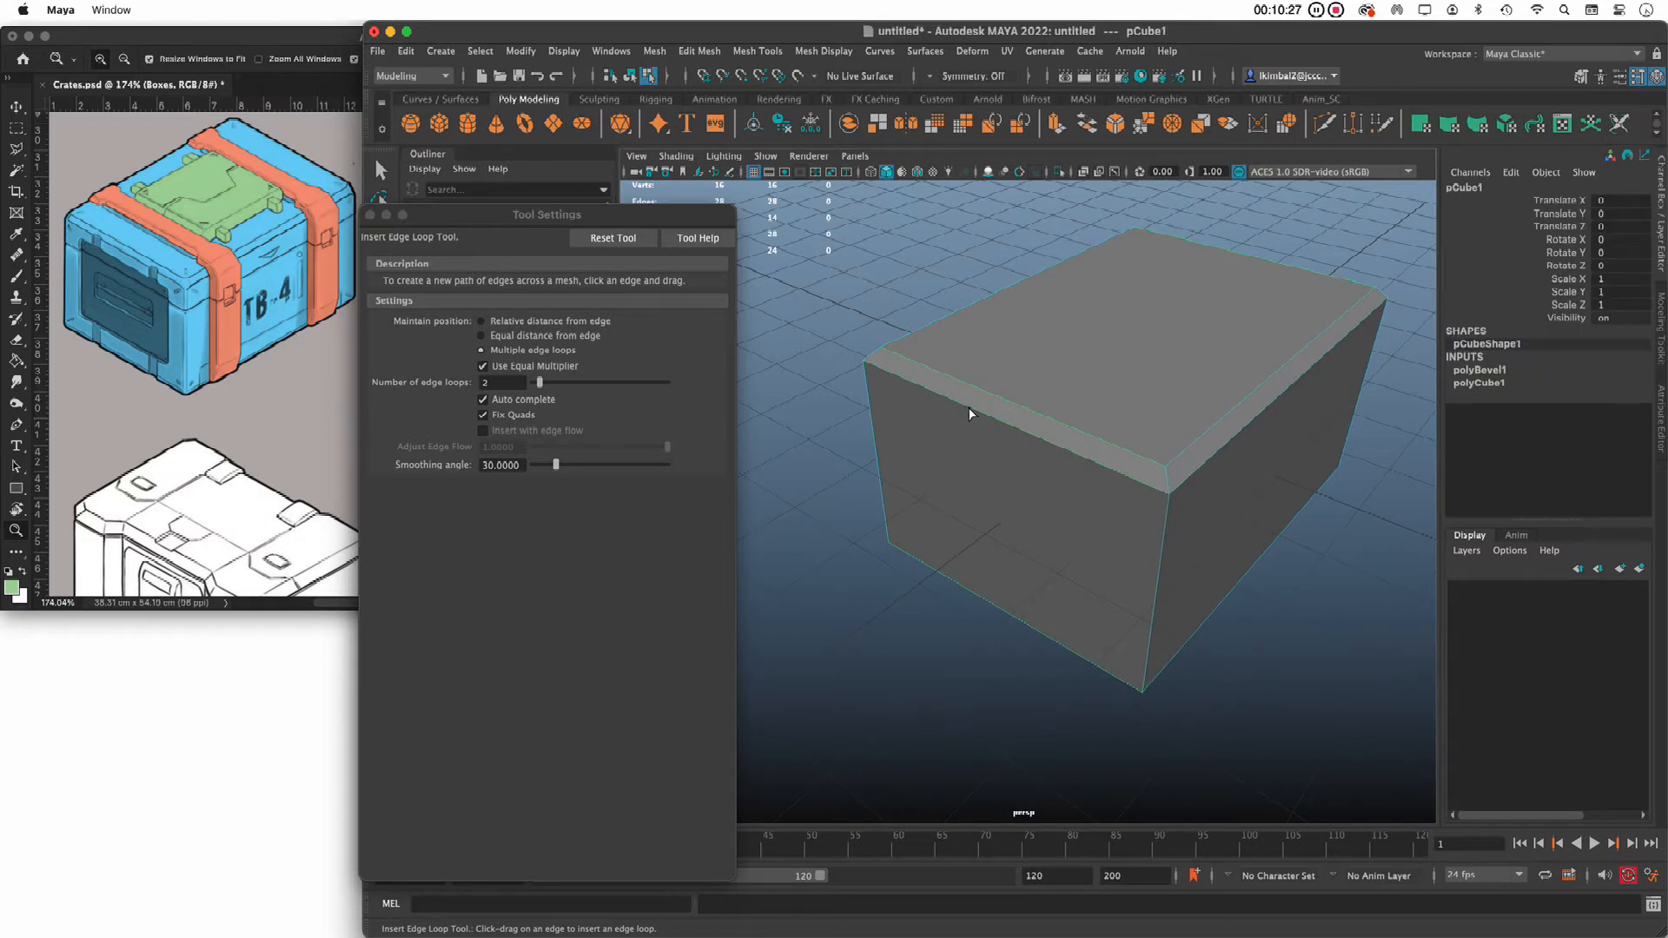
click(968, 408)
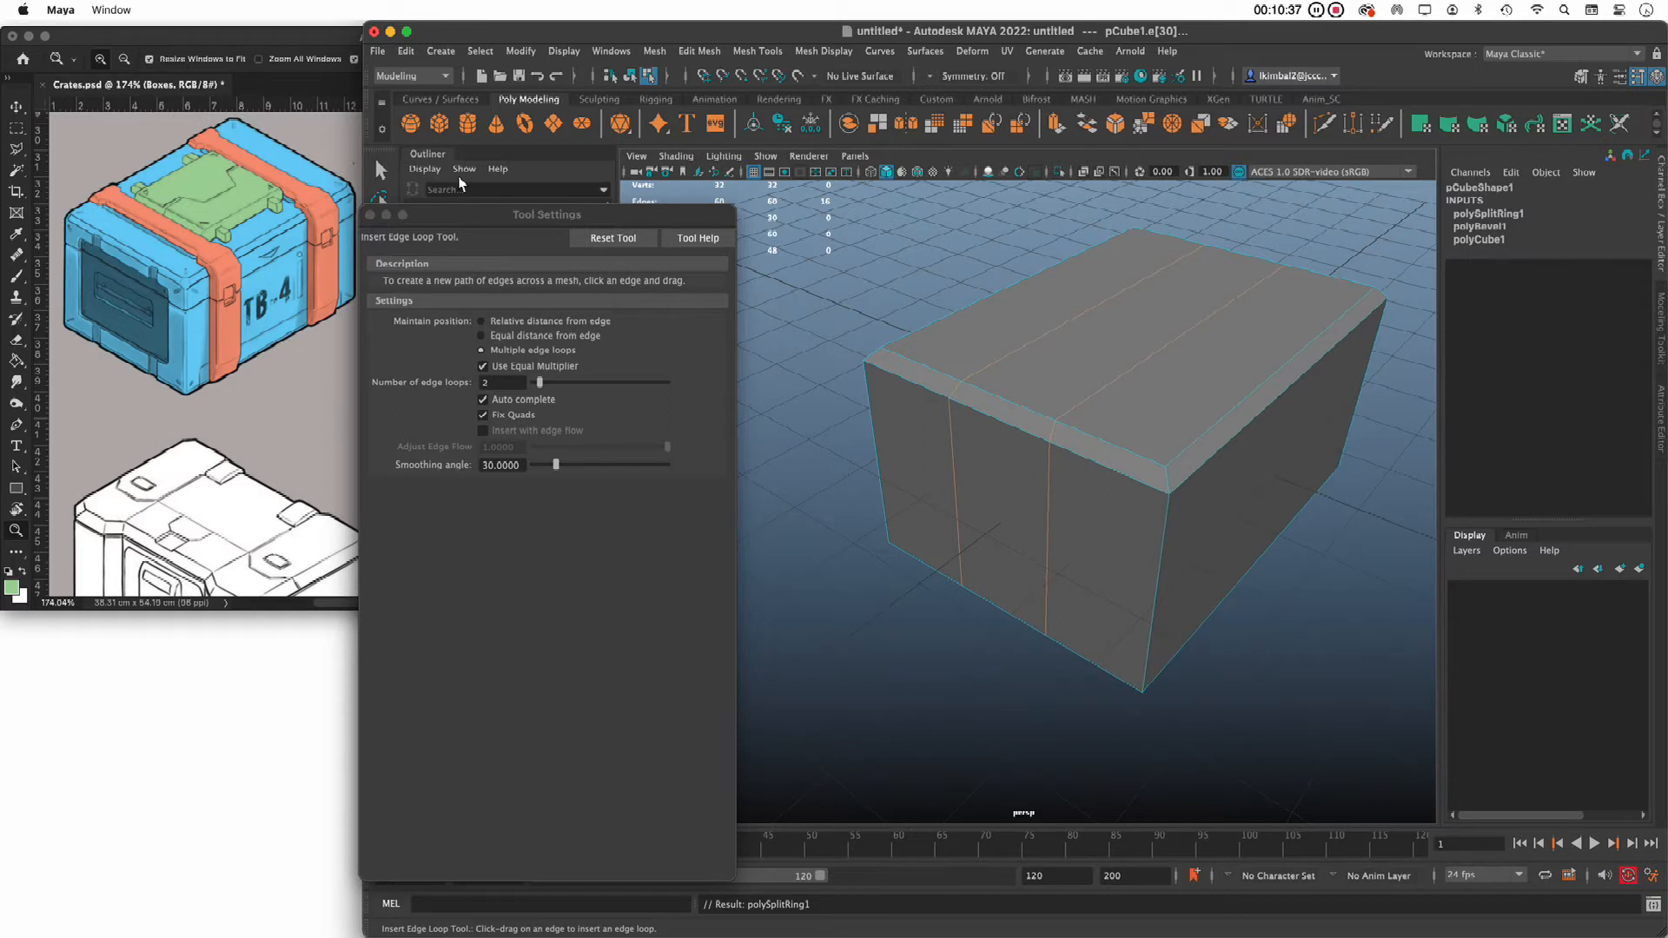
click(371, 215)
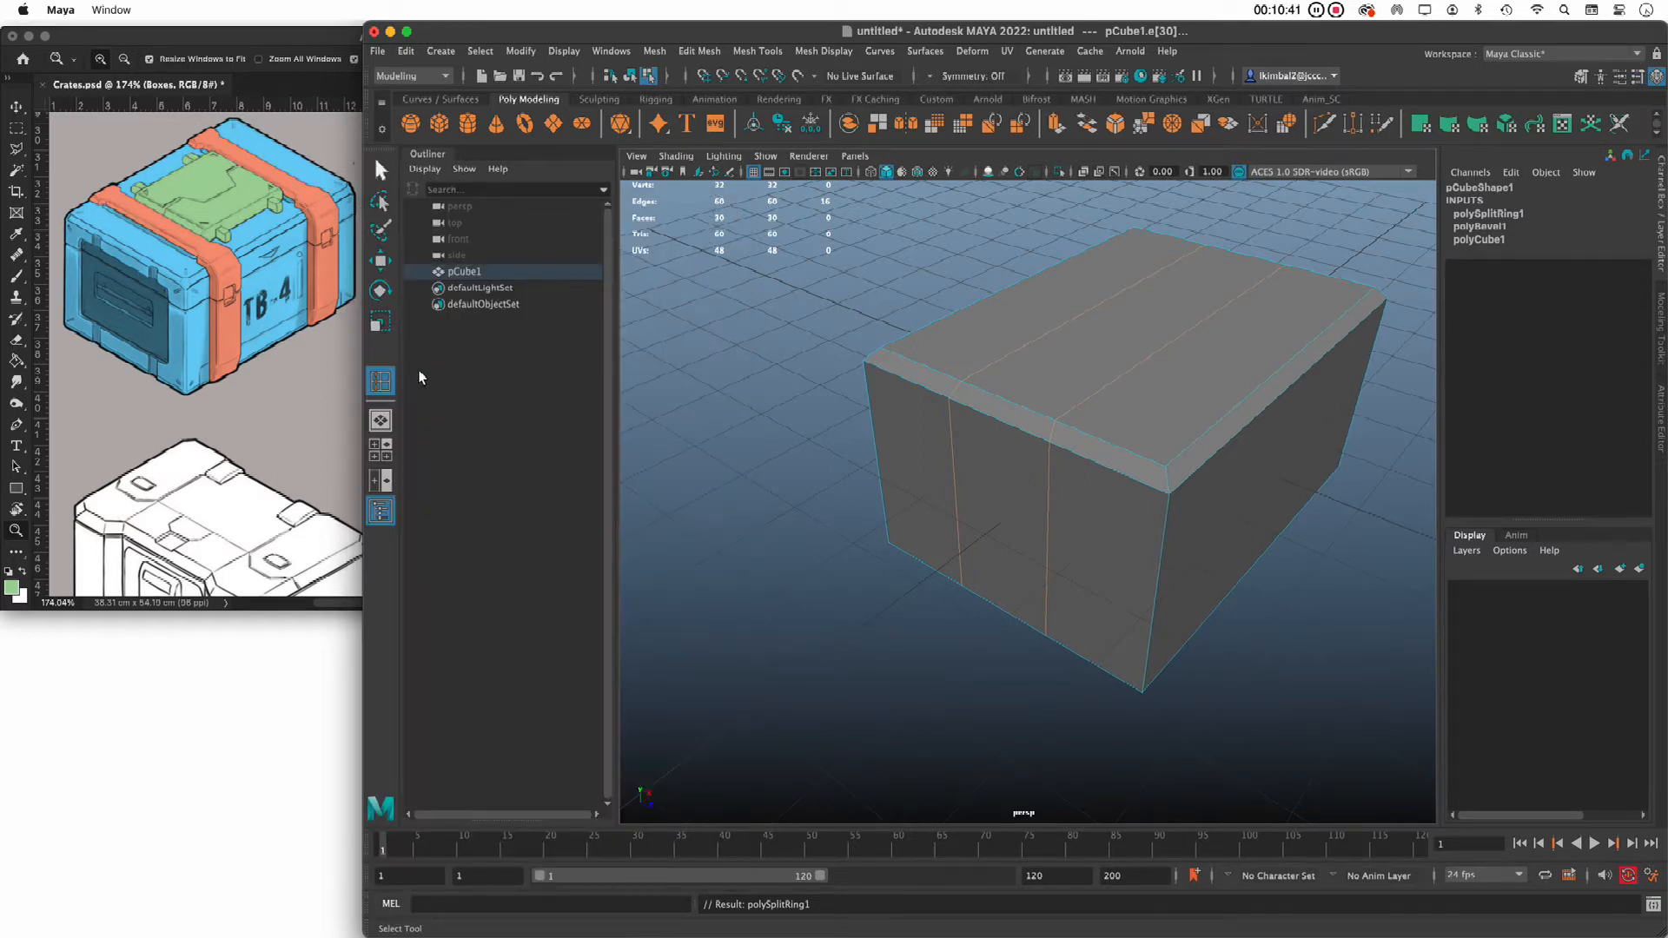
Scale the two new edge loops apart in Z, close to the box's long sides, and clear the selection
key(r)
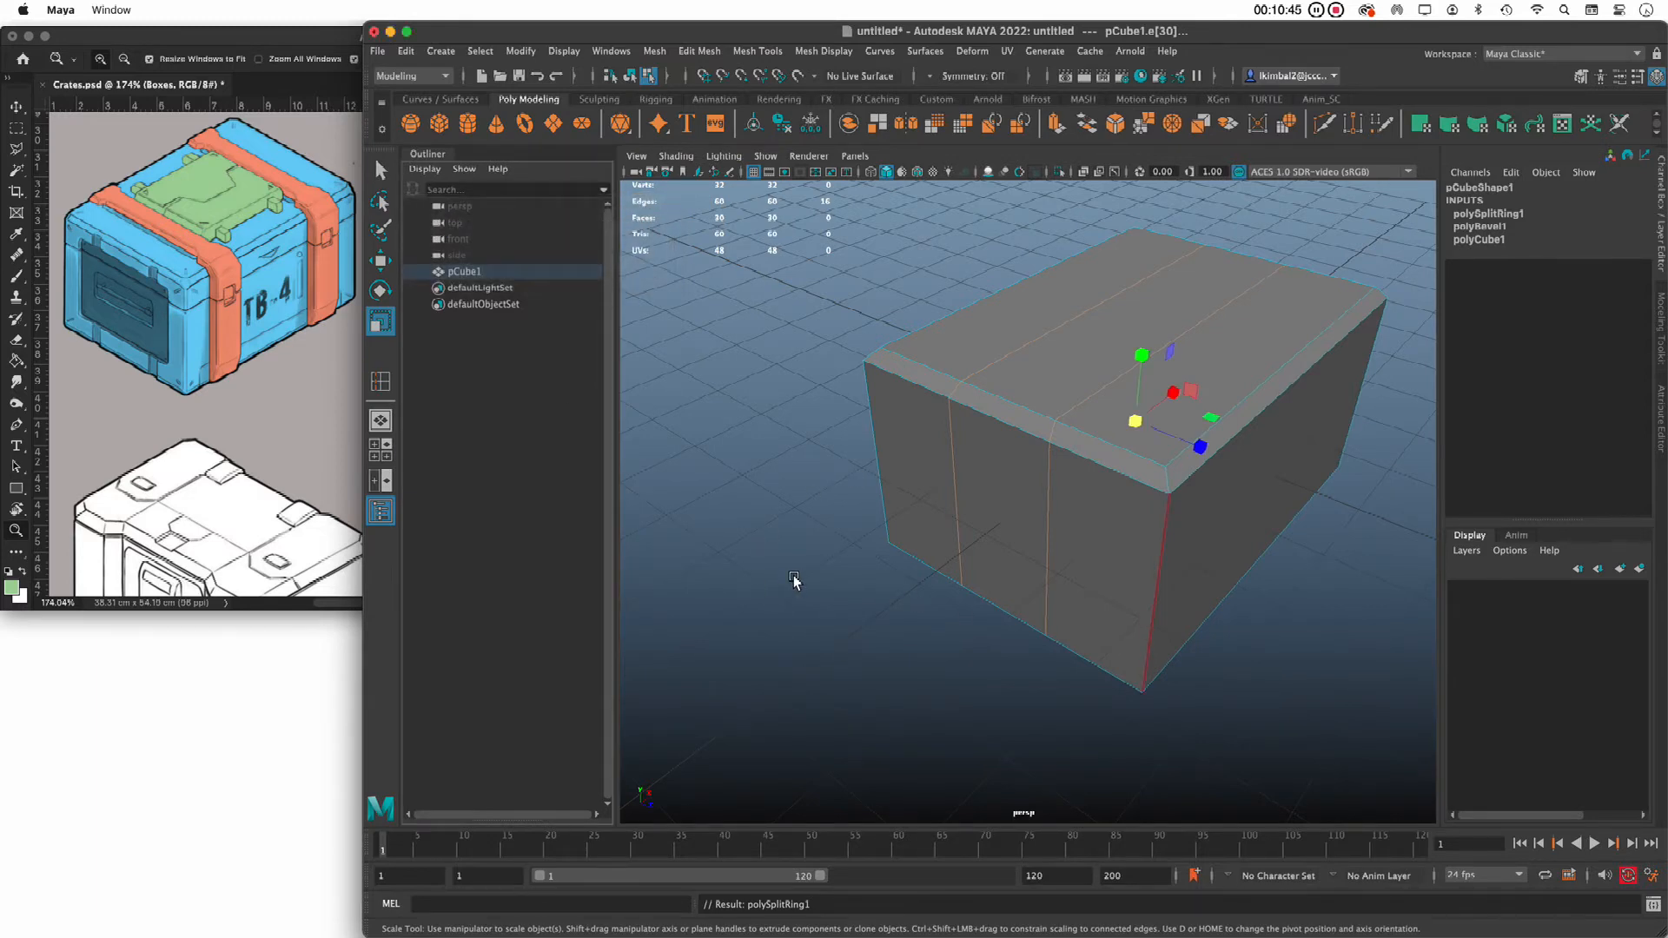
mouse_move(794, 575)
alt+mouse_down()
mouse_move(824, 584)
mouse_move(782, 581)
alt+mouse_up()
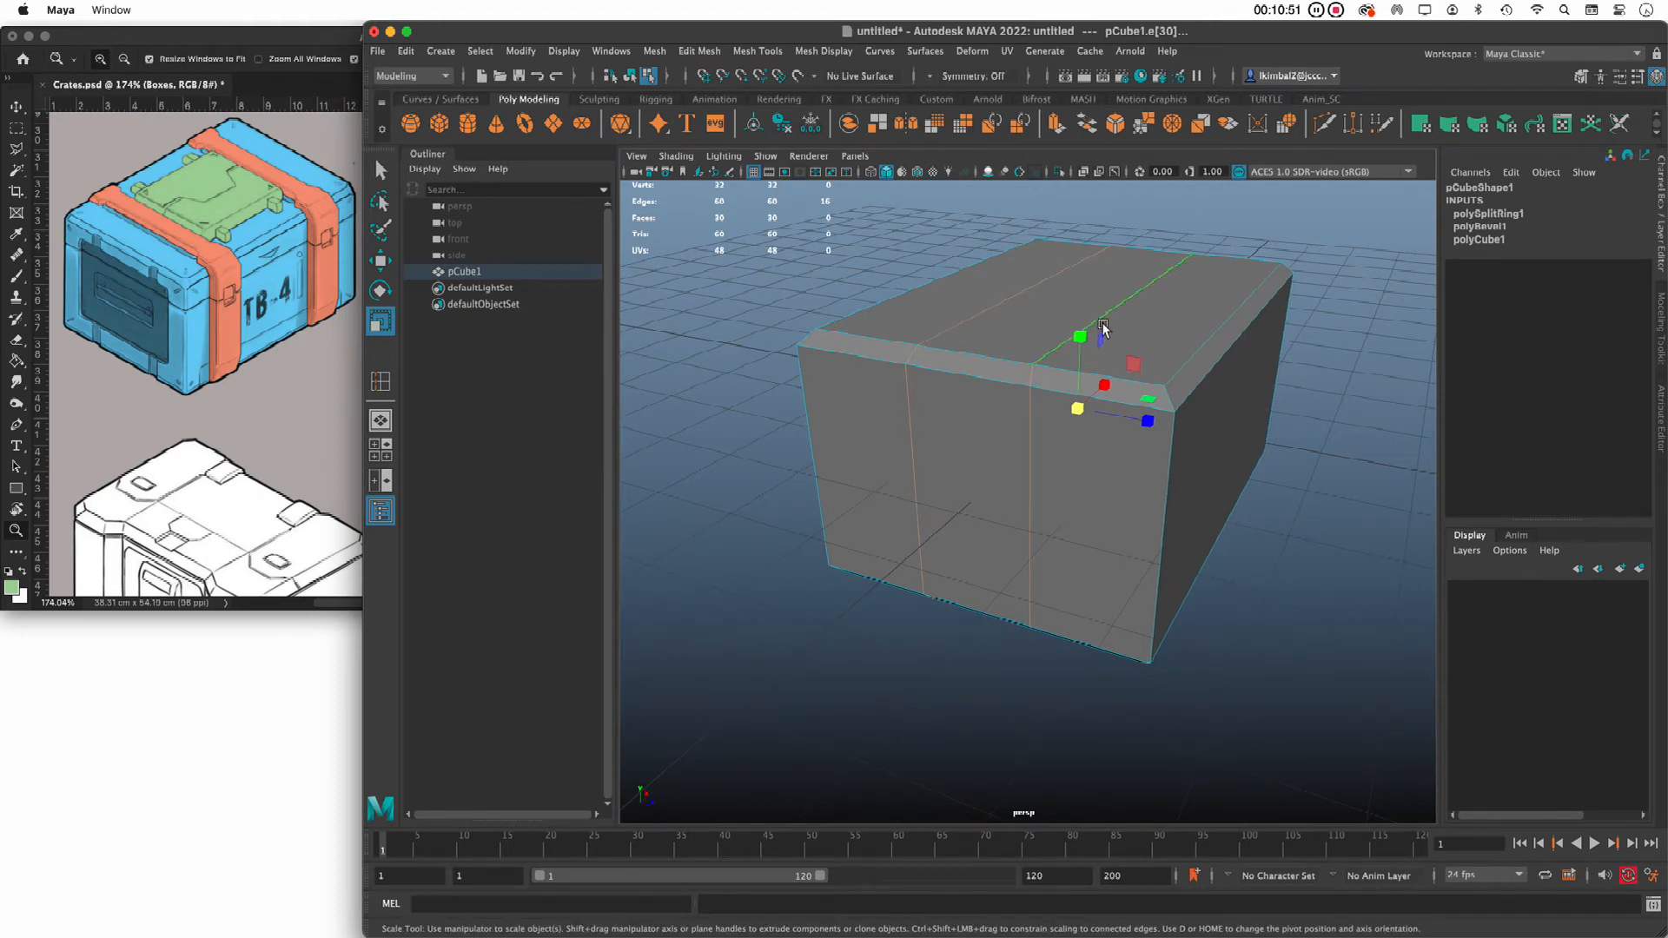
drag(1148, 421, 1257, 449)
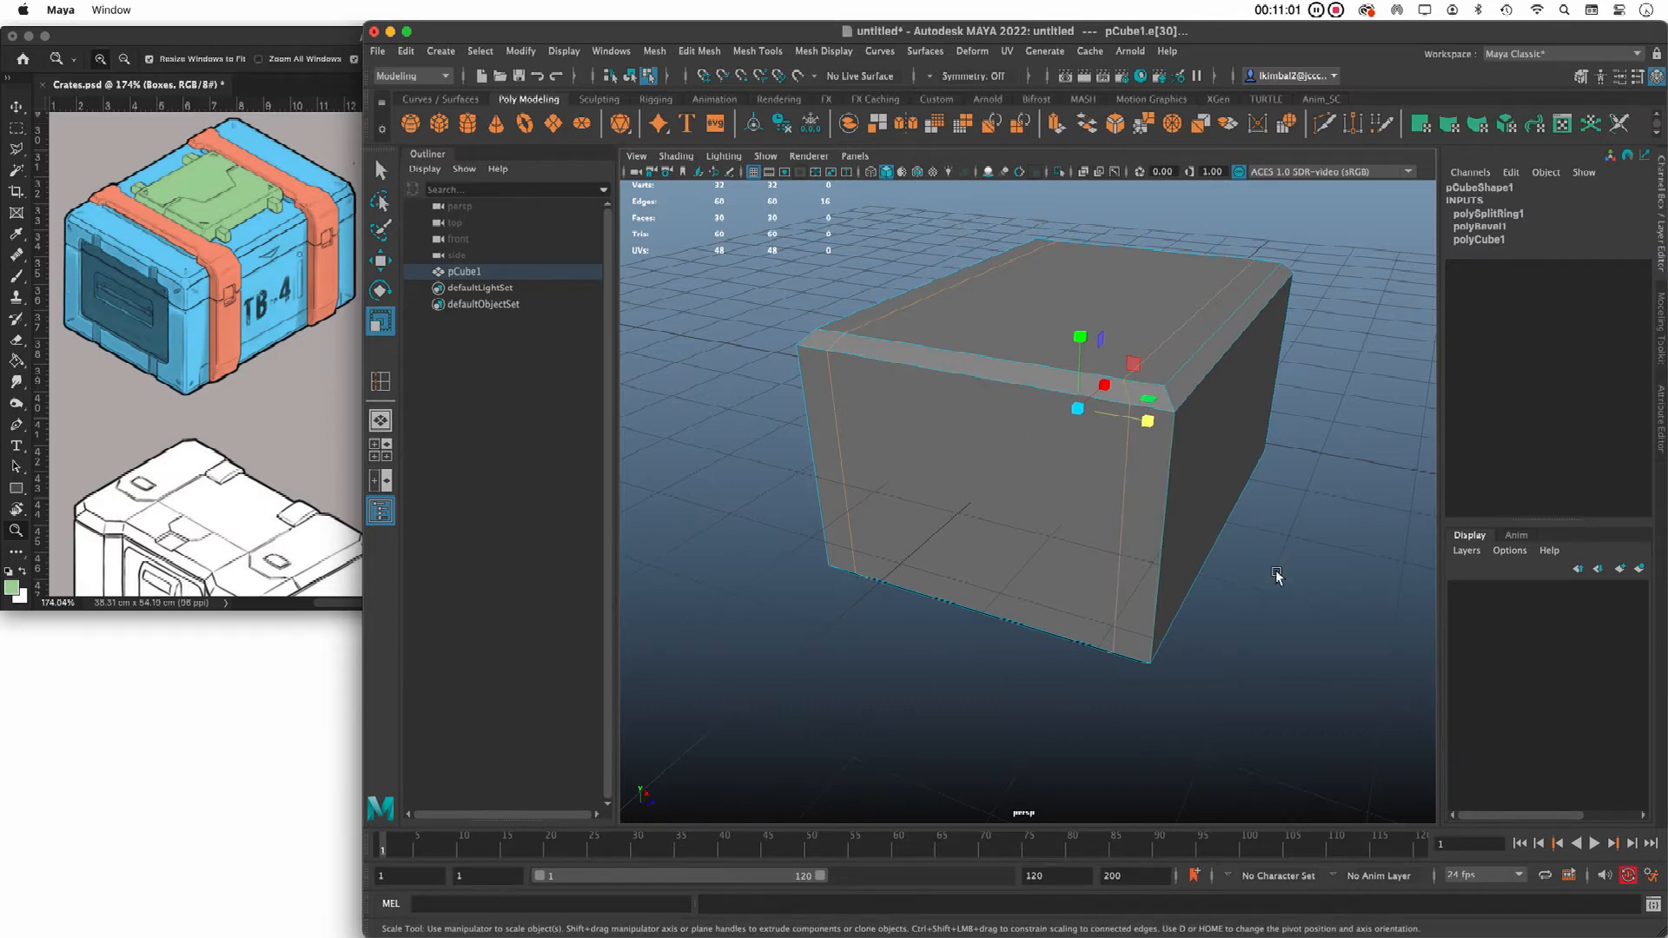
alt+drag(1247, 615, 1228, 622)
click(1311, 639)
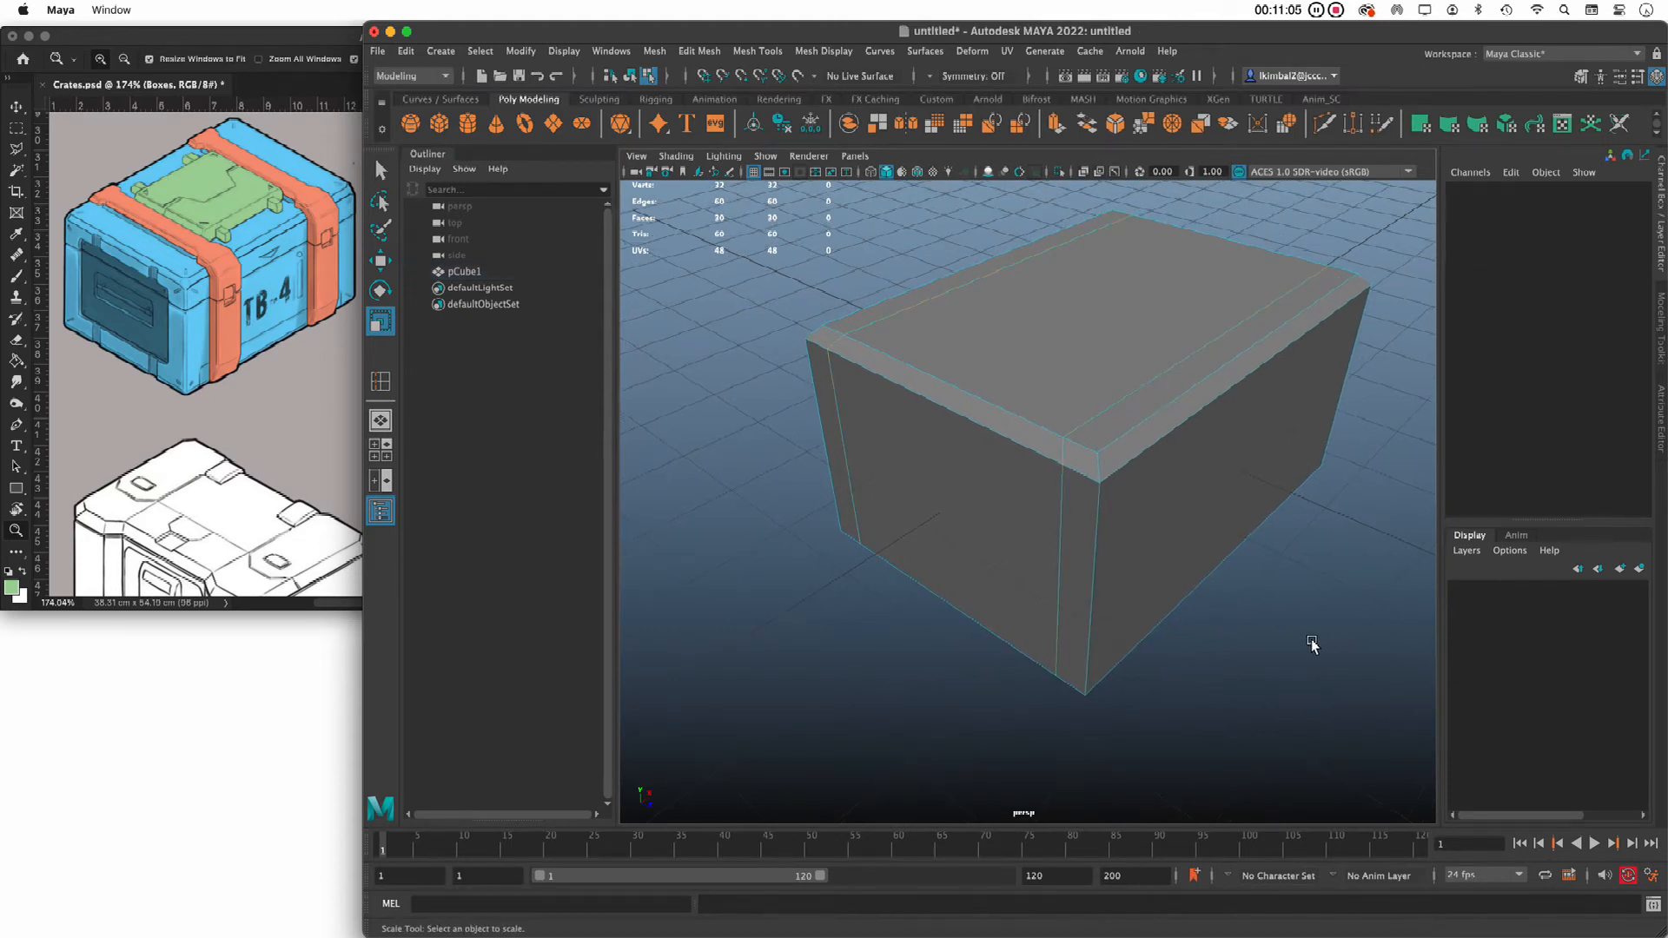
Insert a horizontal edge loop around the box close to its bottom edge, using the Relative distance from edge setting
alt+drag(1217, 565, 1068, 484)
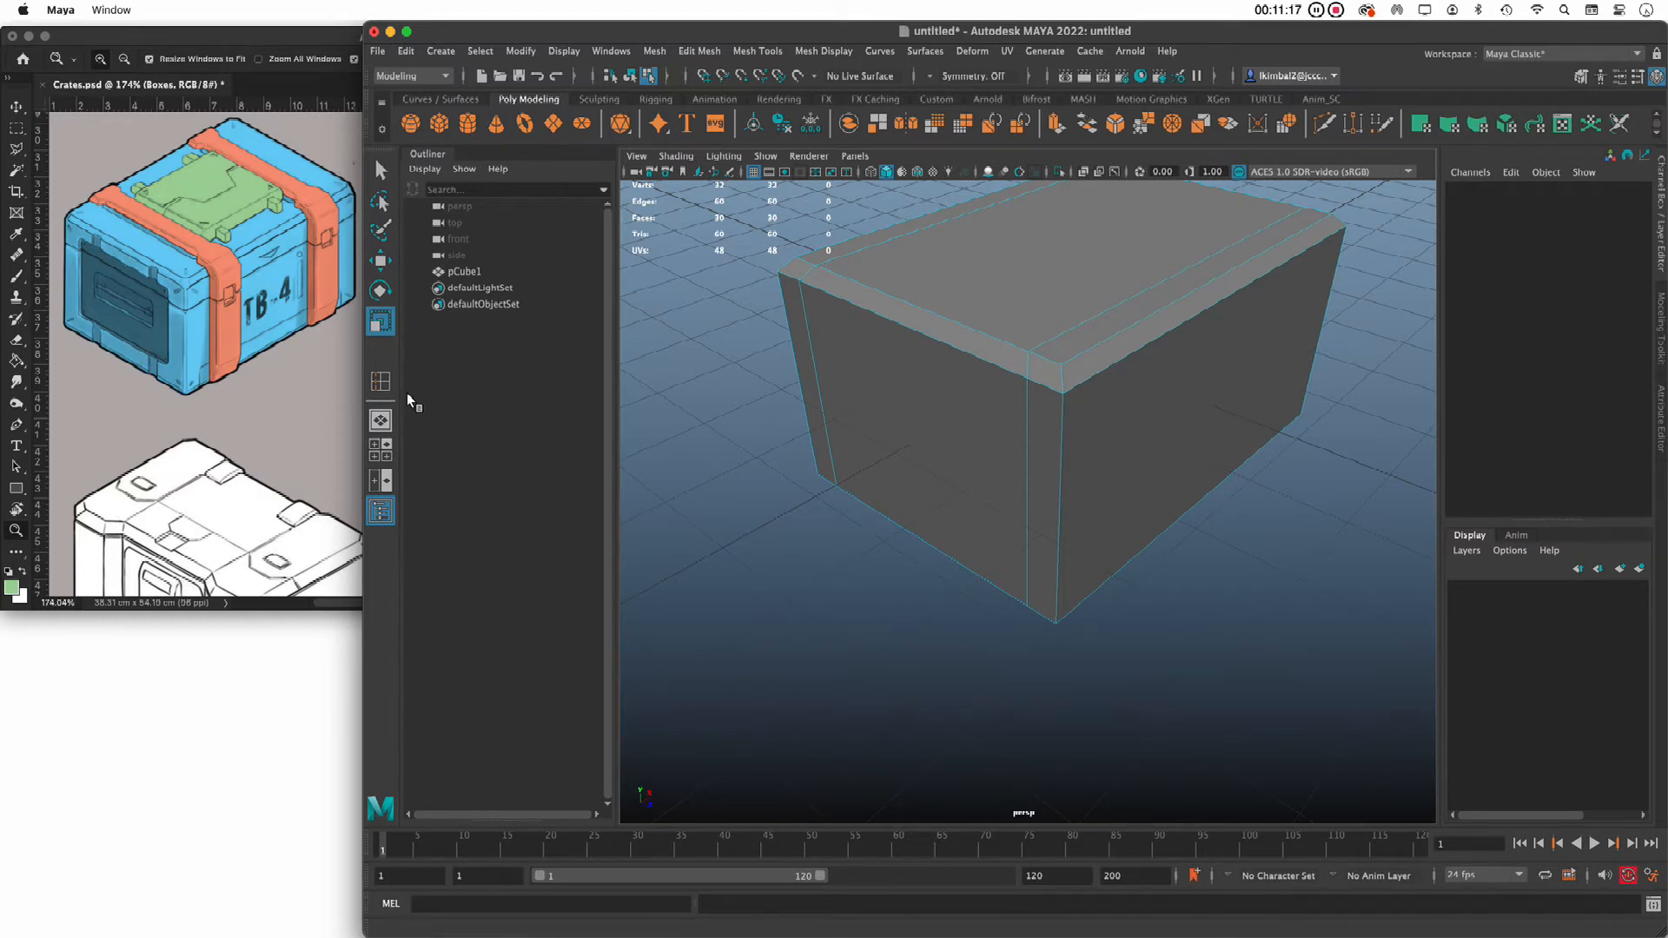
double_click(380, 381)
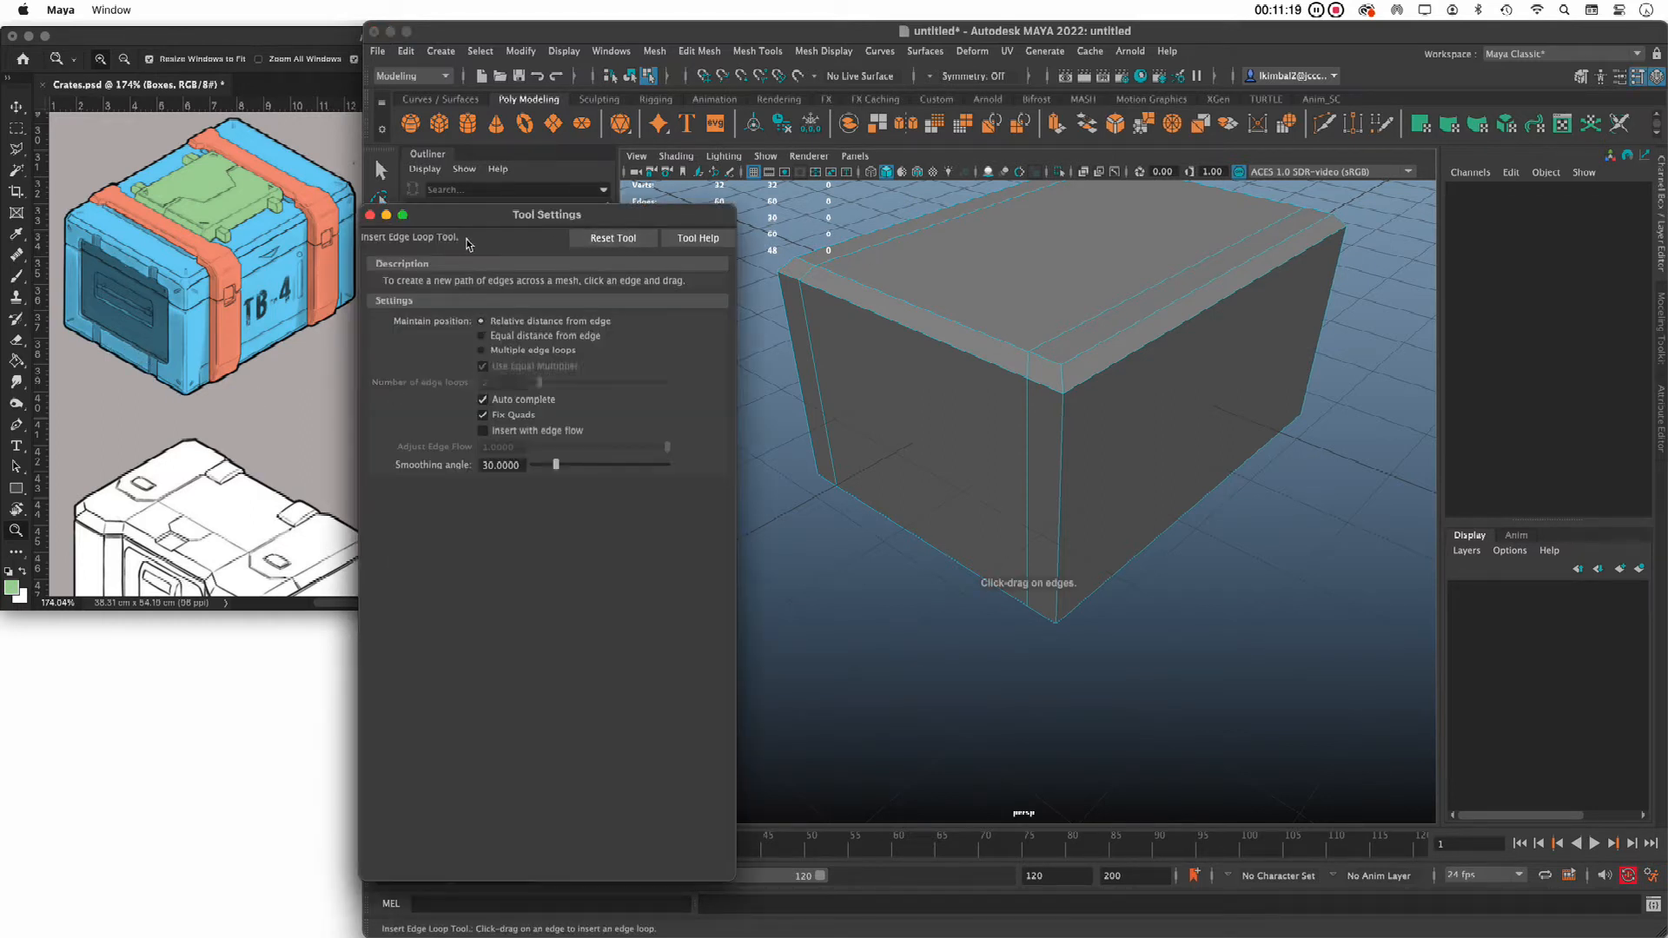
click(370, 214)
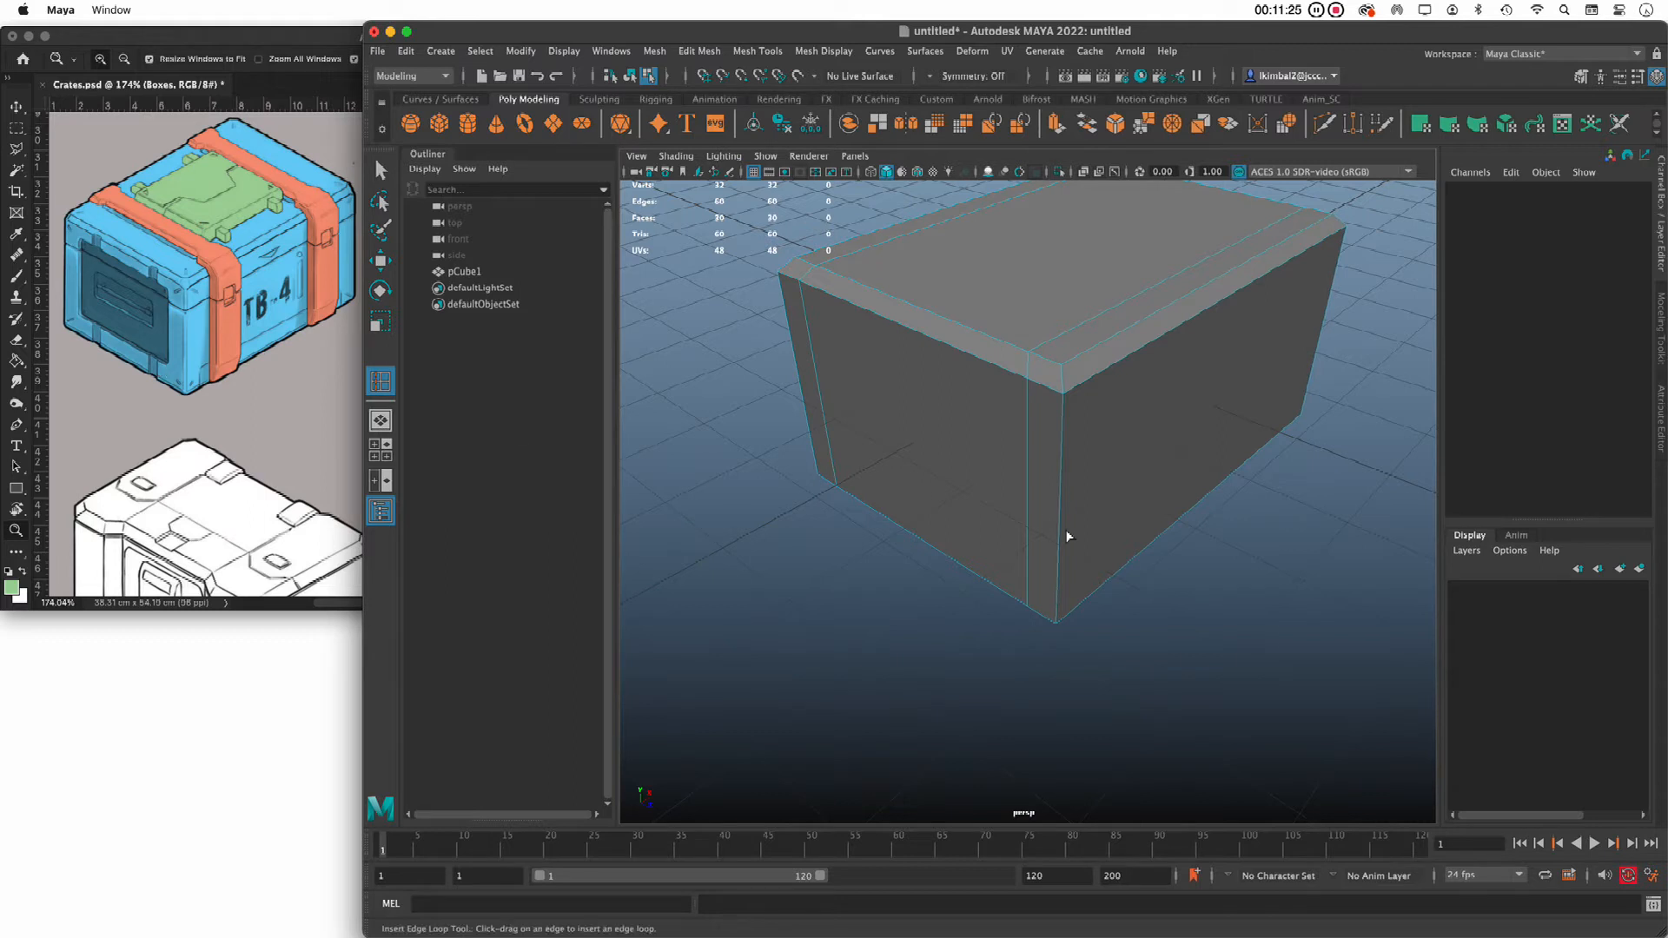
alt+drag(919, 577, 923, 558)
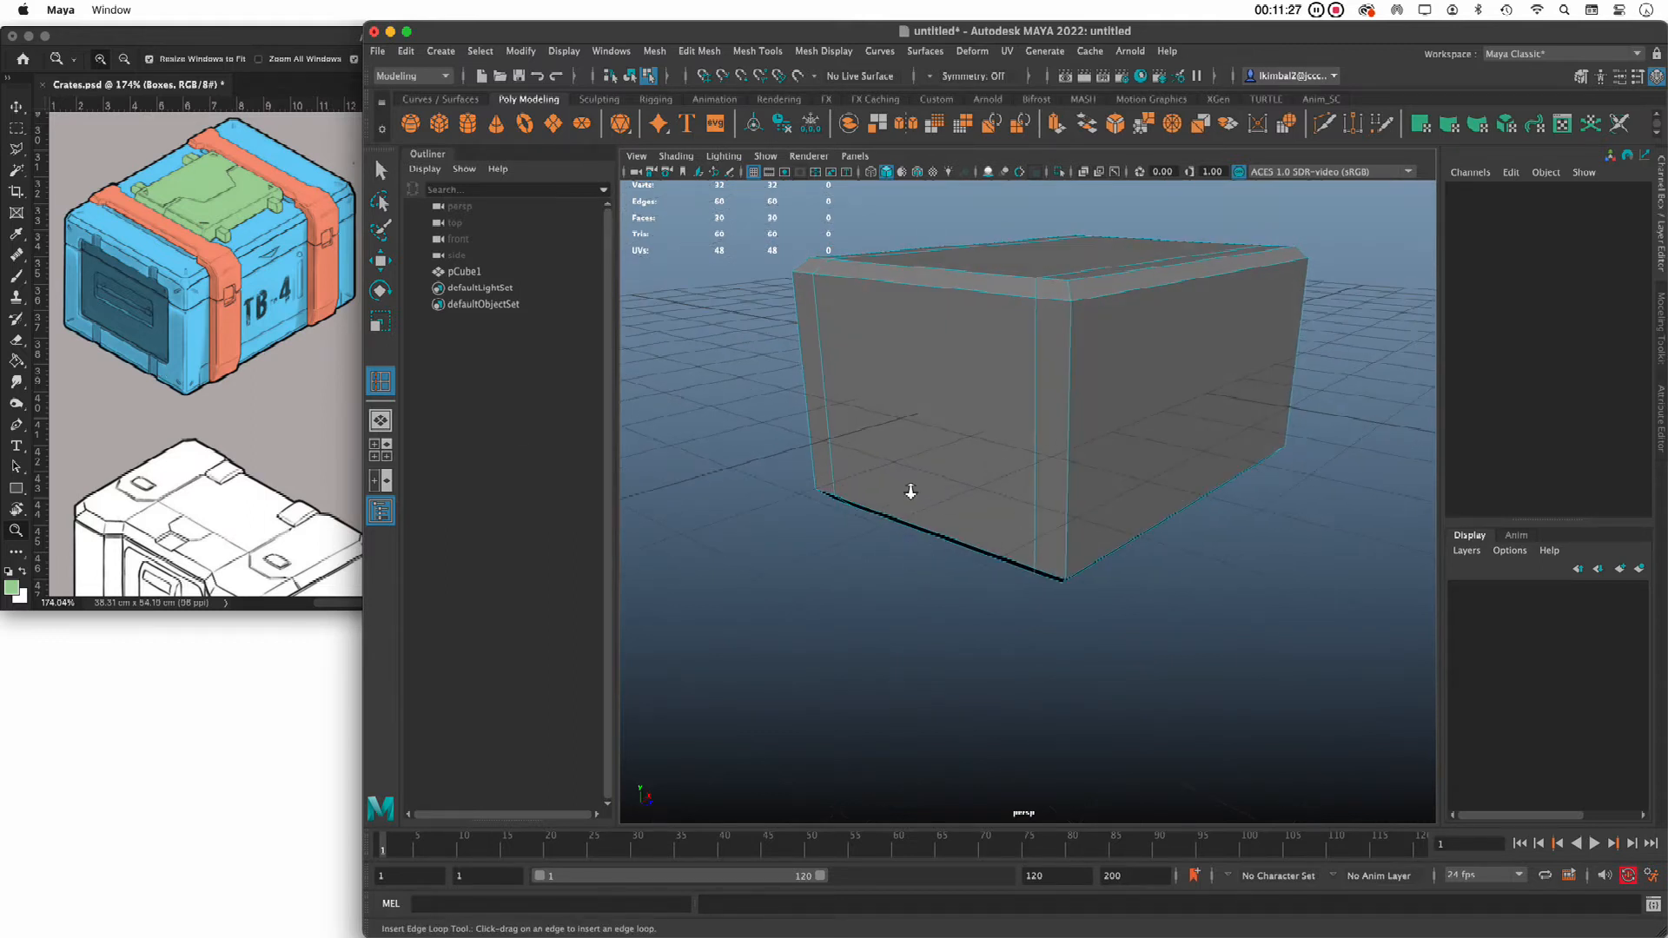
alt+right_drag(909, 490, 969, 544)
alt+middle_drag(969, 544, 973, 528)
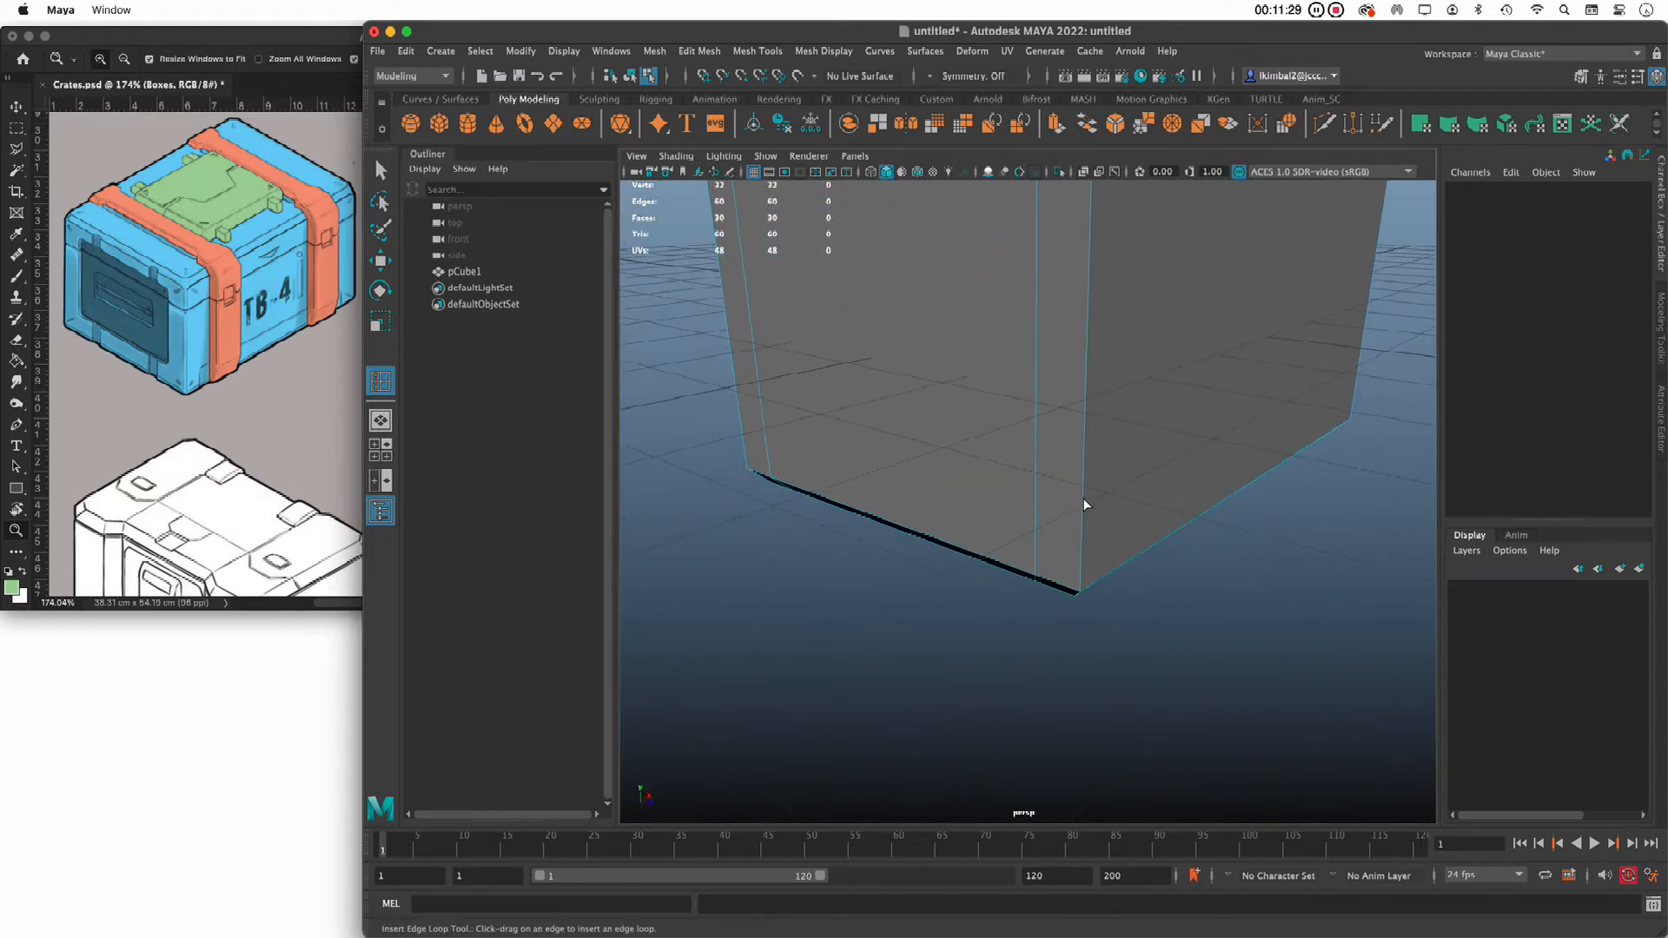
drag(1084, 501, 1087, 517)
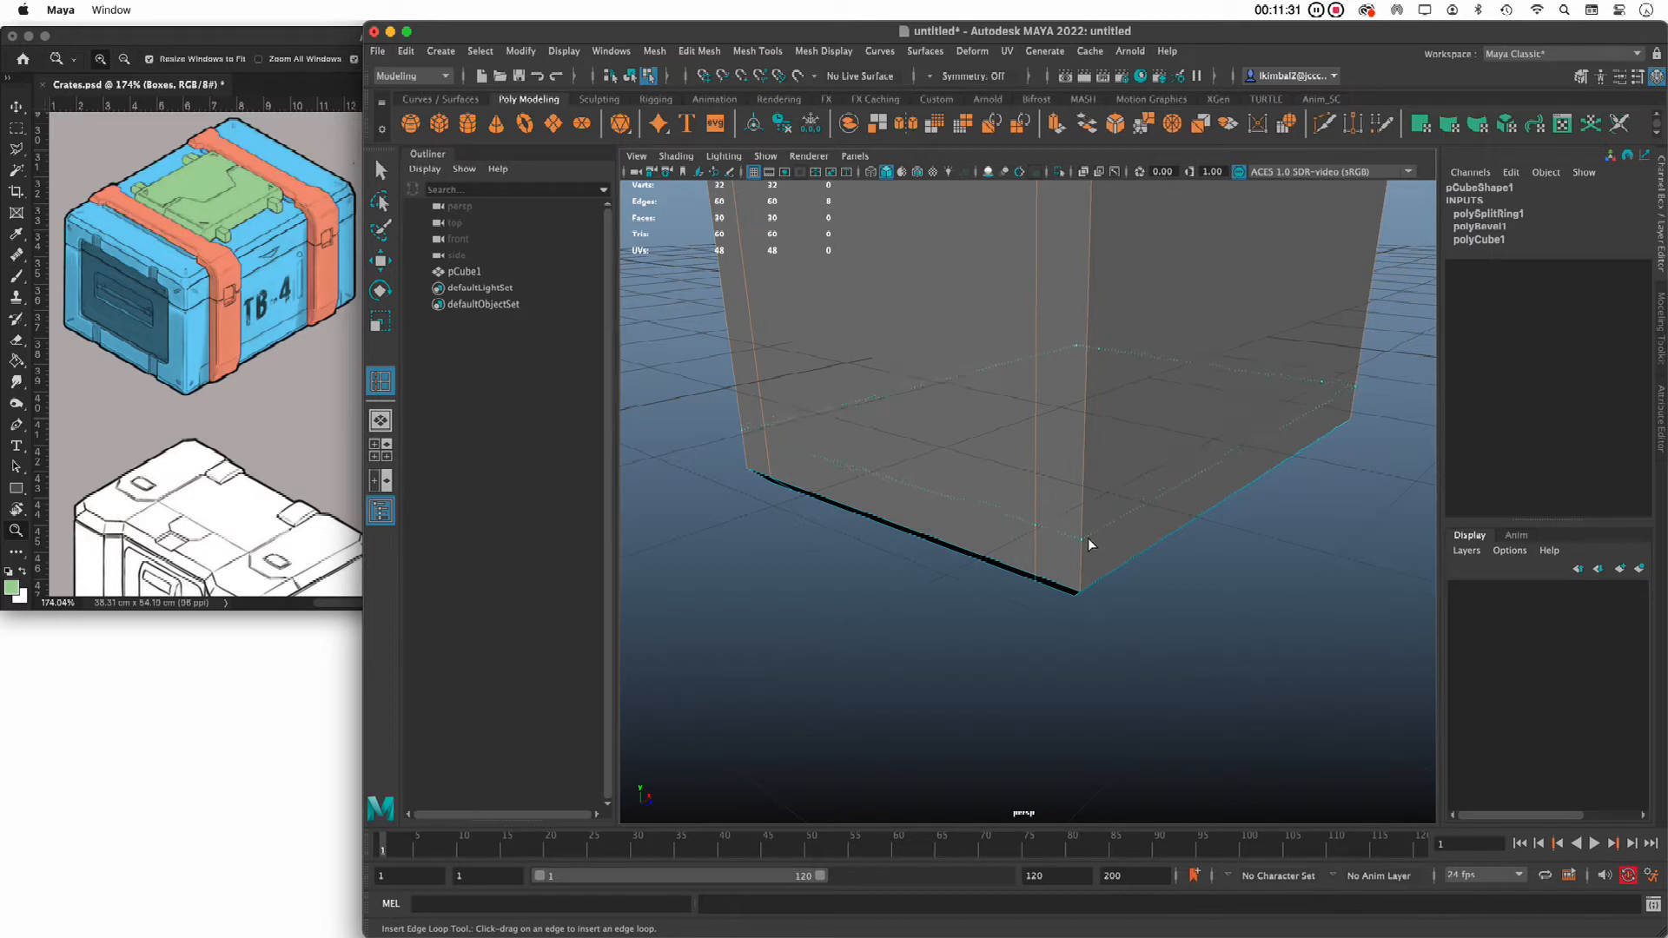
click(1088, 544)
Insert two horizontal edge loops around the box's sides, one below the bevelled rim and another between it and the rim
alt+drag(1118, 601, 1129, 649)
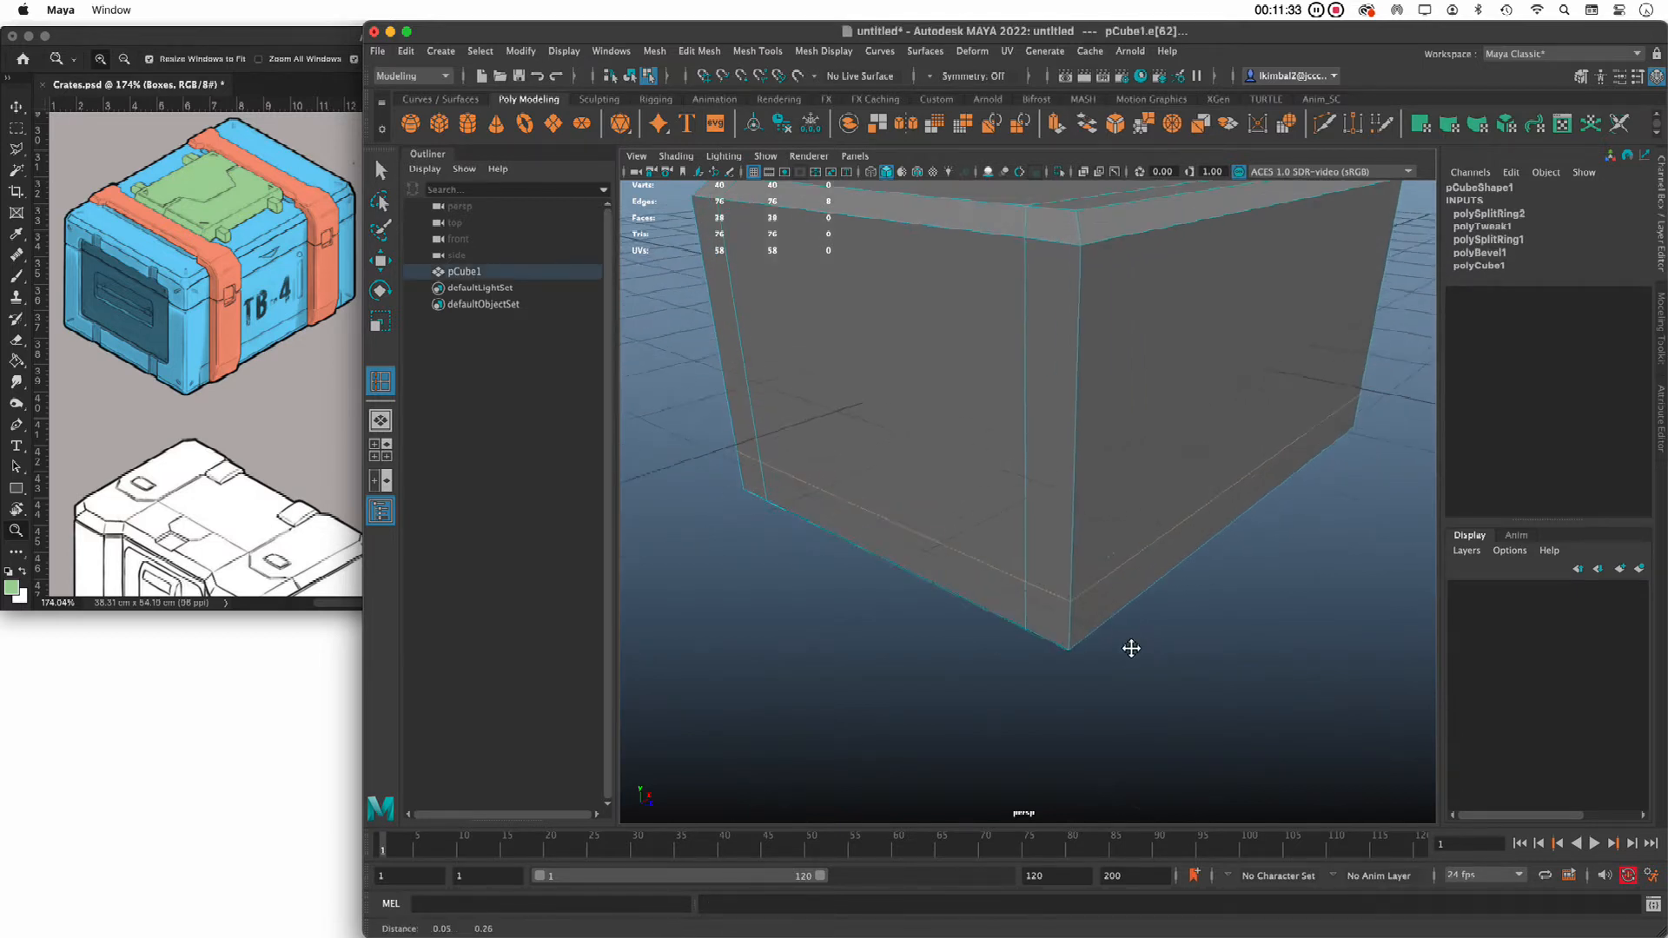
alt+middle_drag(1128, 649, 1108, 687)
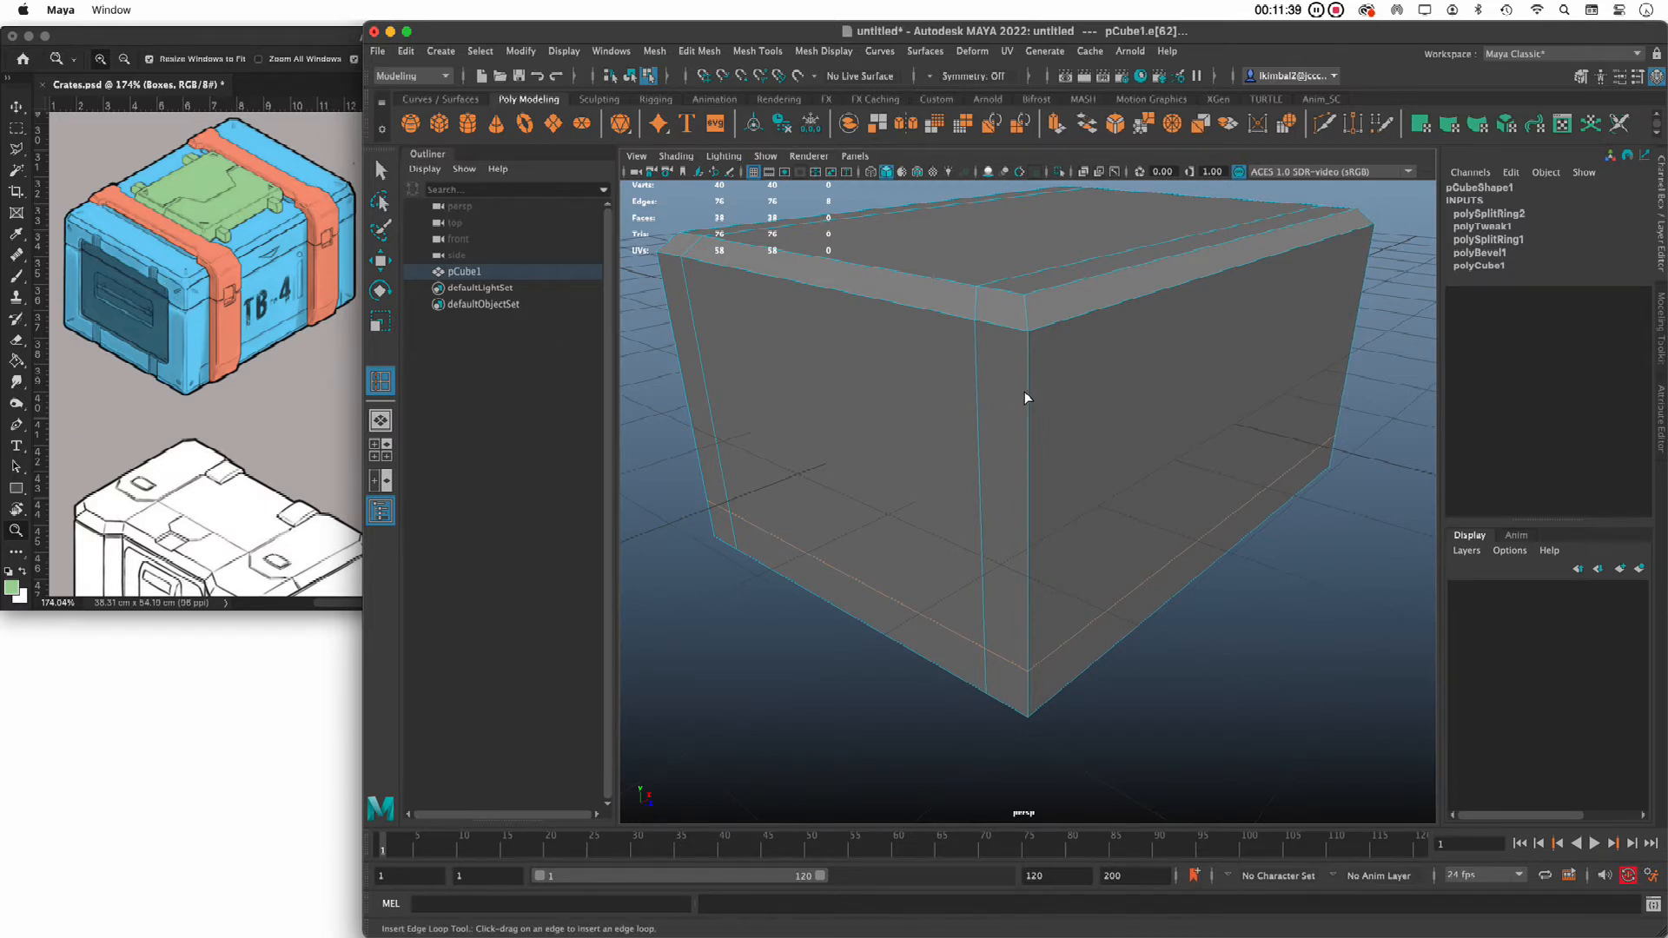
drag(1027, 397, 1031, 399)
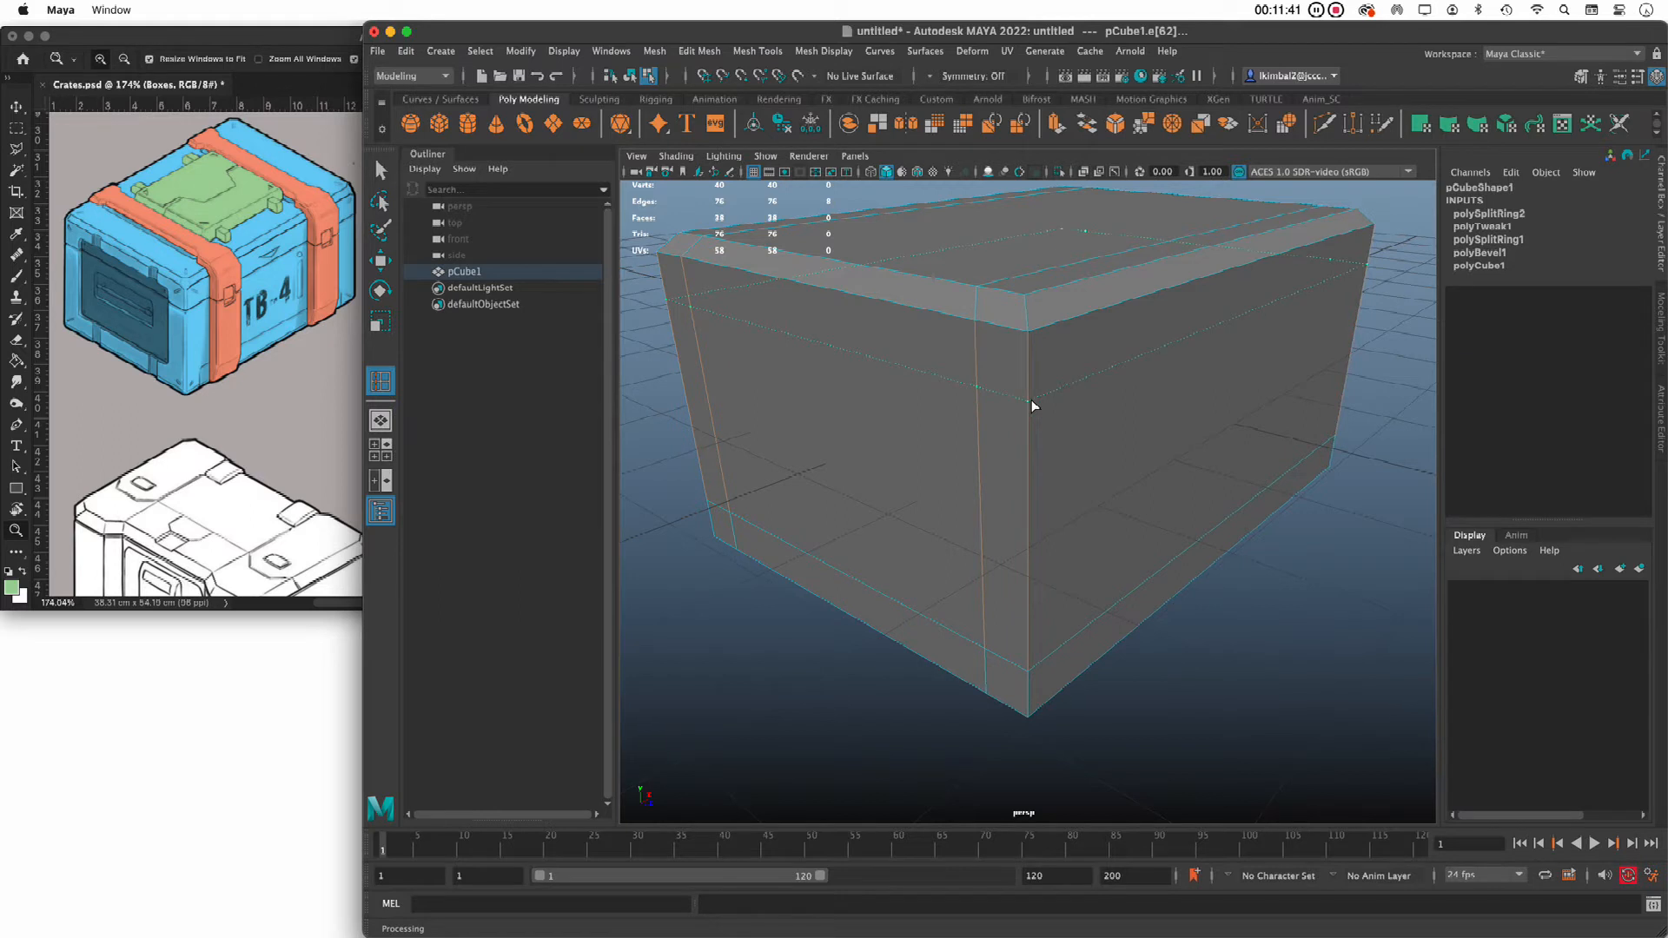
drag(1033, 406, 1034, 407)
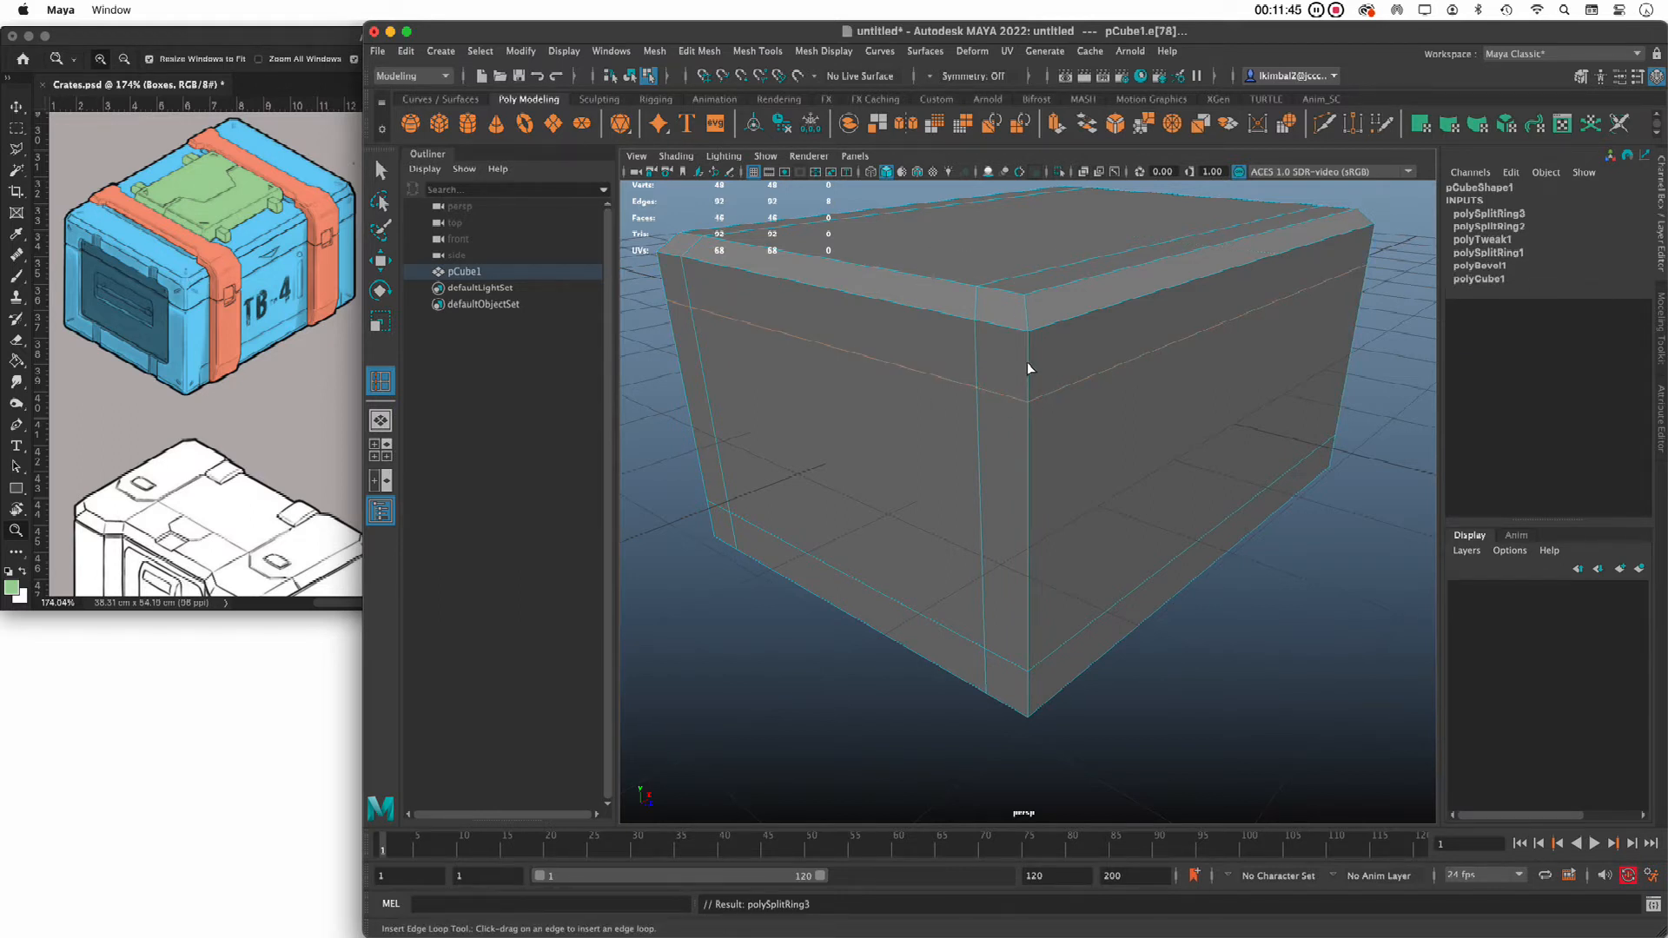
drag(1030, 363, 1029, 358)
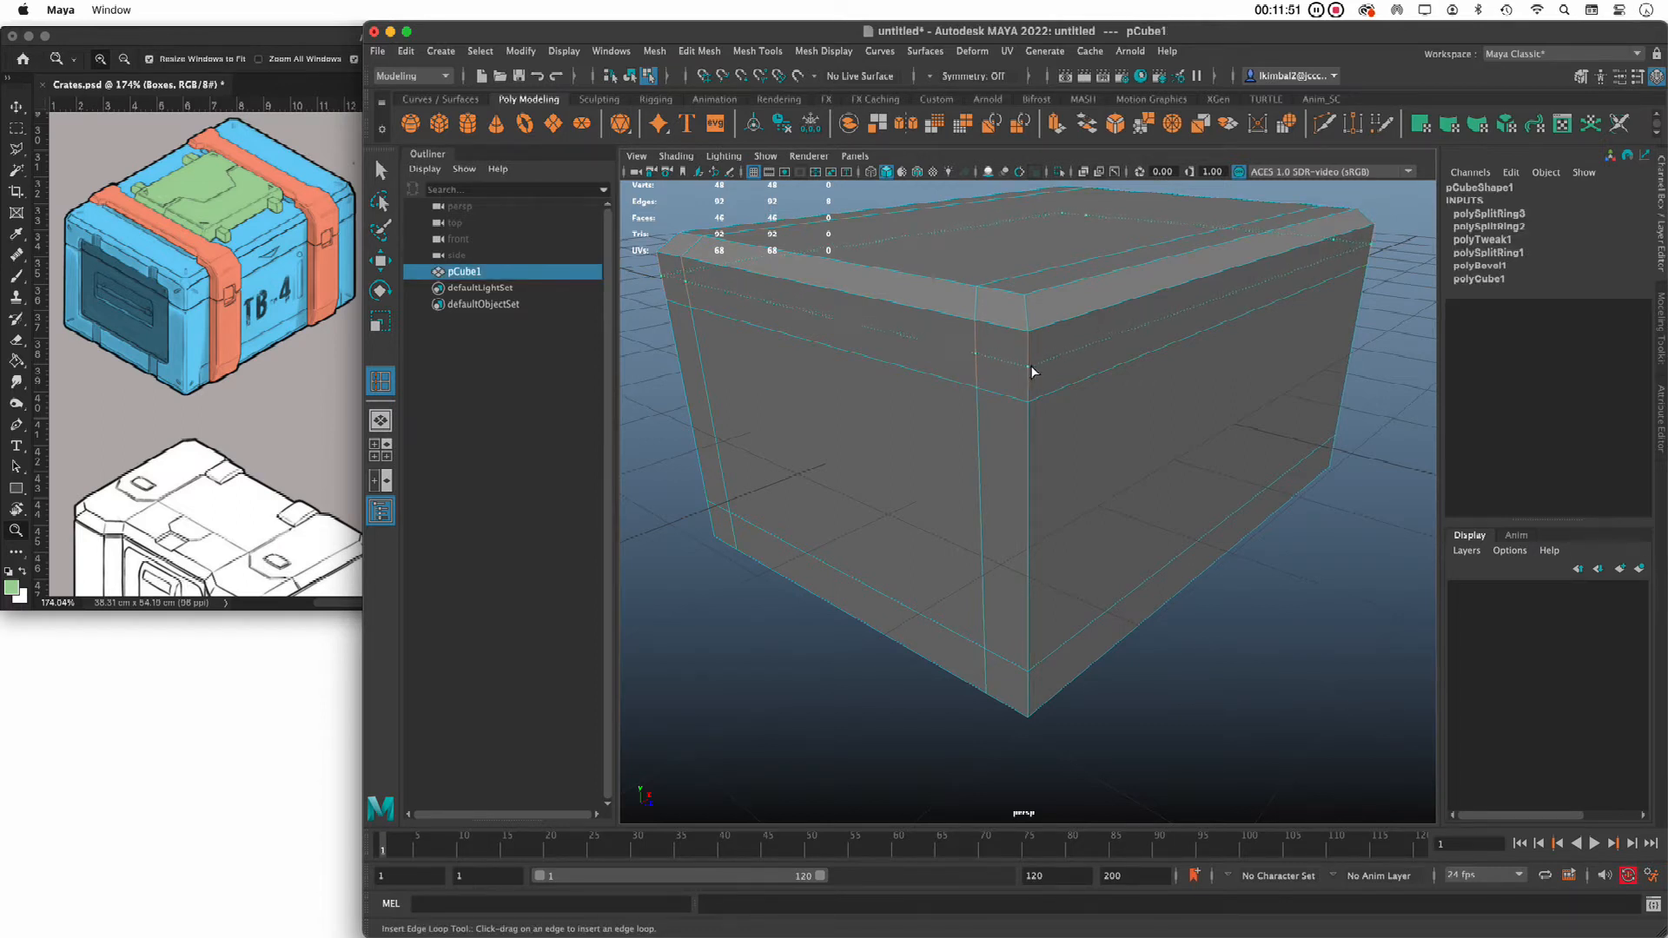
drag(1031, 367, 1037, 372)
alt+drag(1138, 630, 1143, 629)
alt+right_drag(1142, 629, 1057, 564)
alt+middle_drag(1058, 563, 1050, 579)
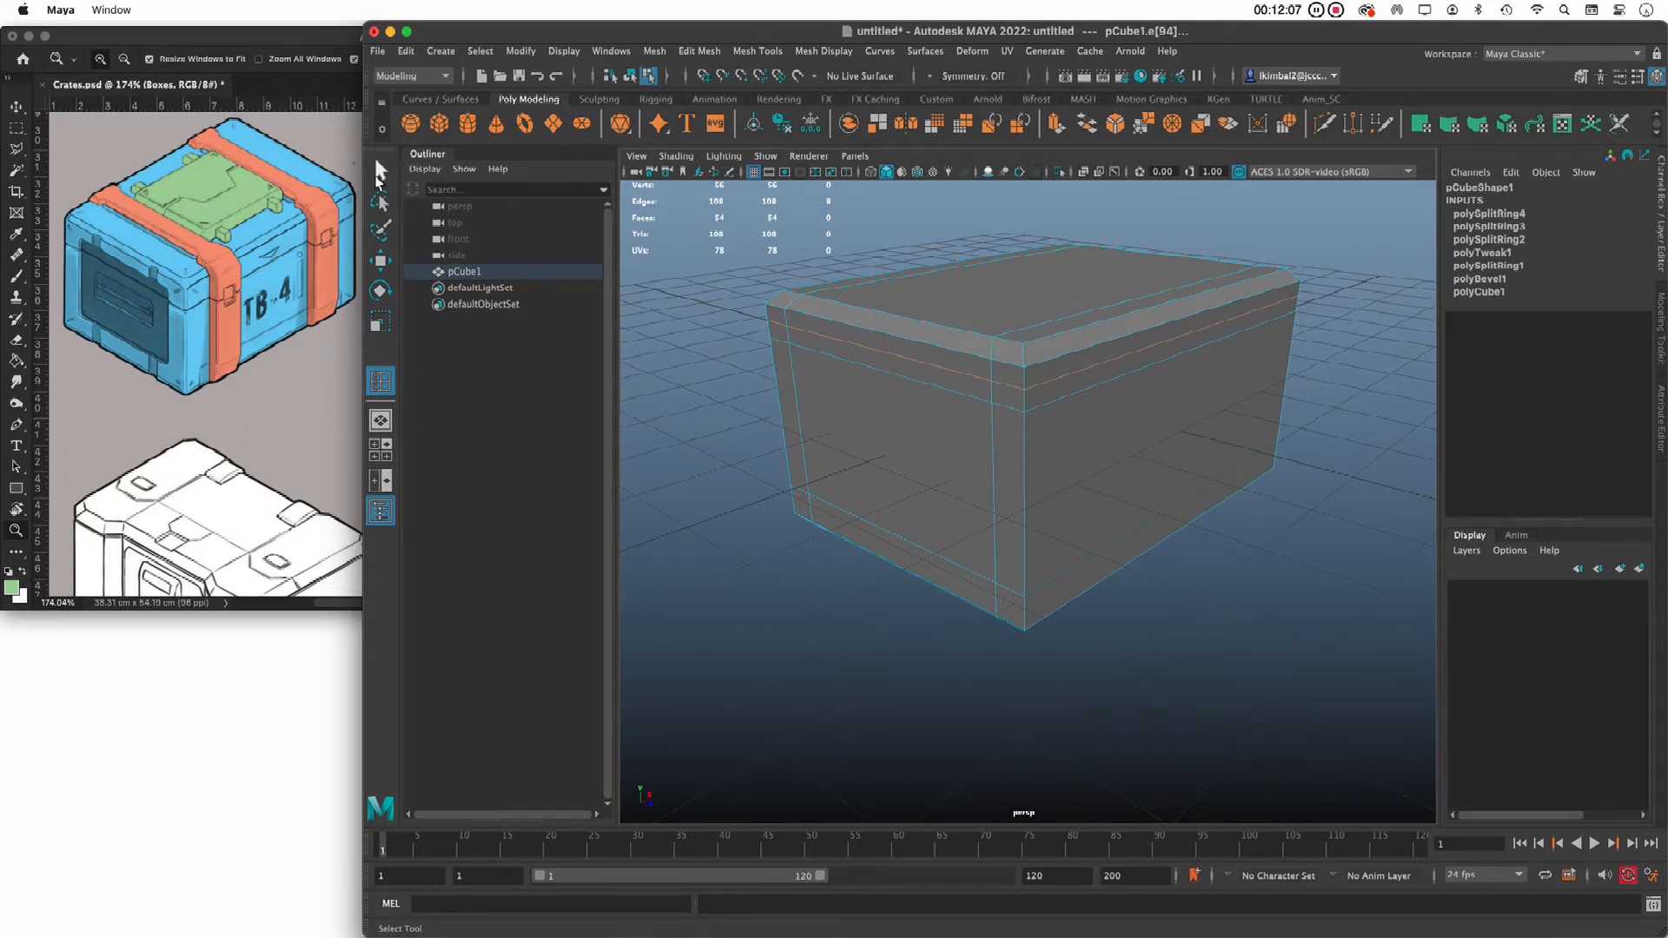
In face mode, select the large middle face on the box's short end and the narrow face directly above it
key(q)
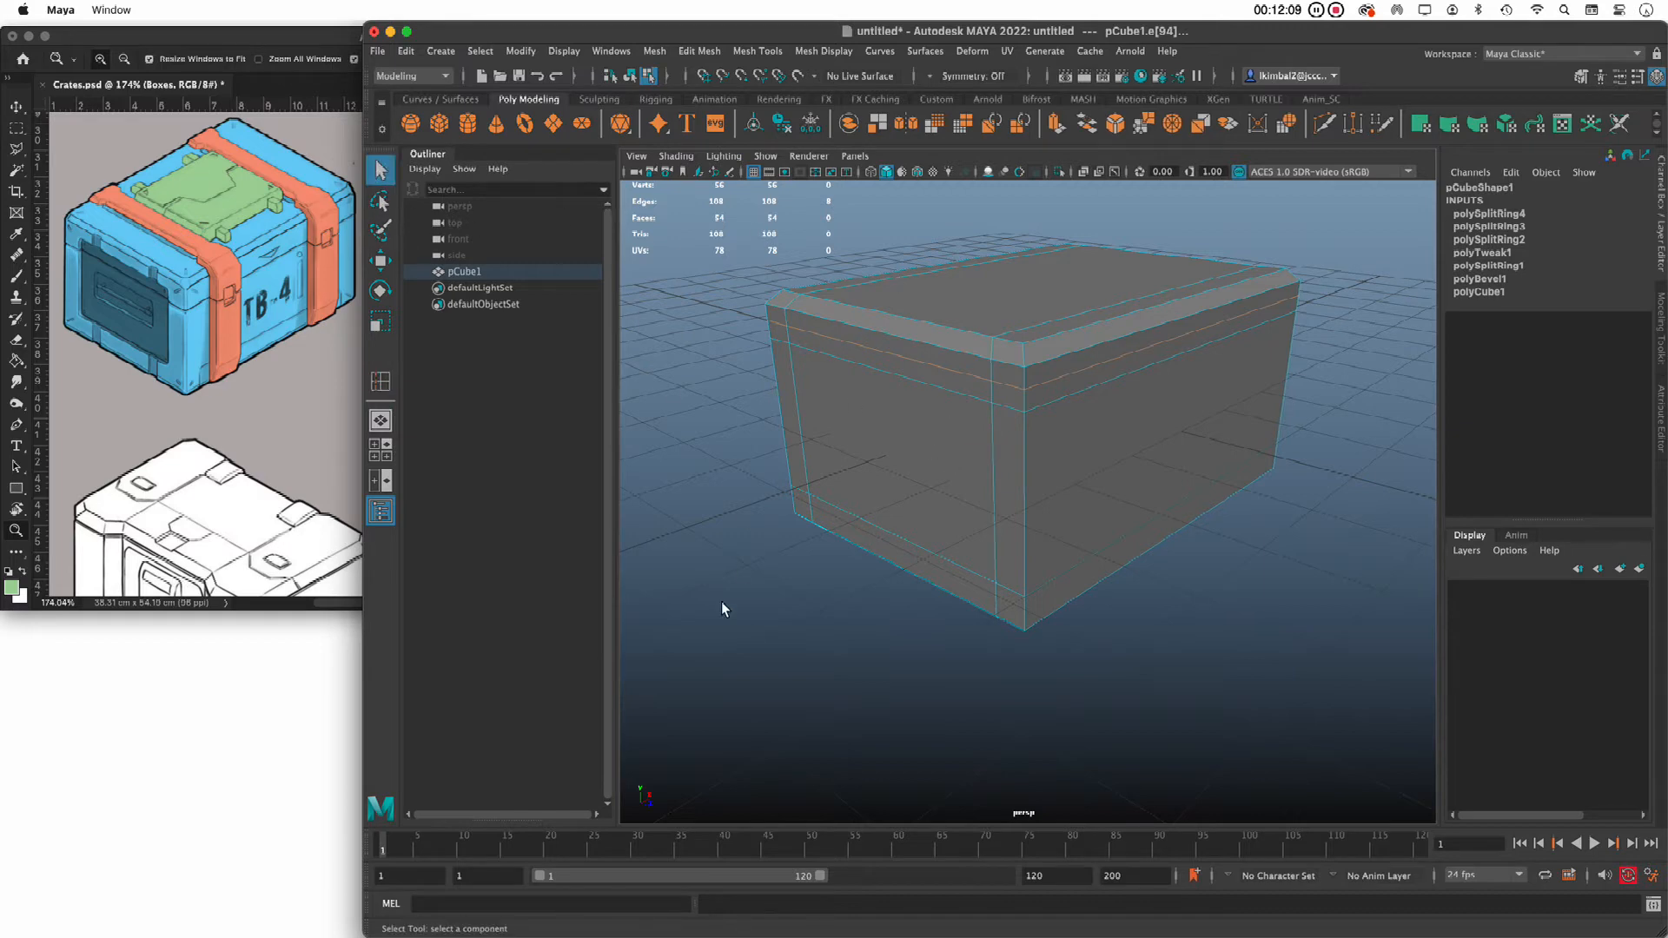
key(w)
right_click(910, 439)
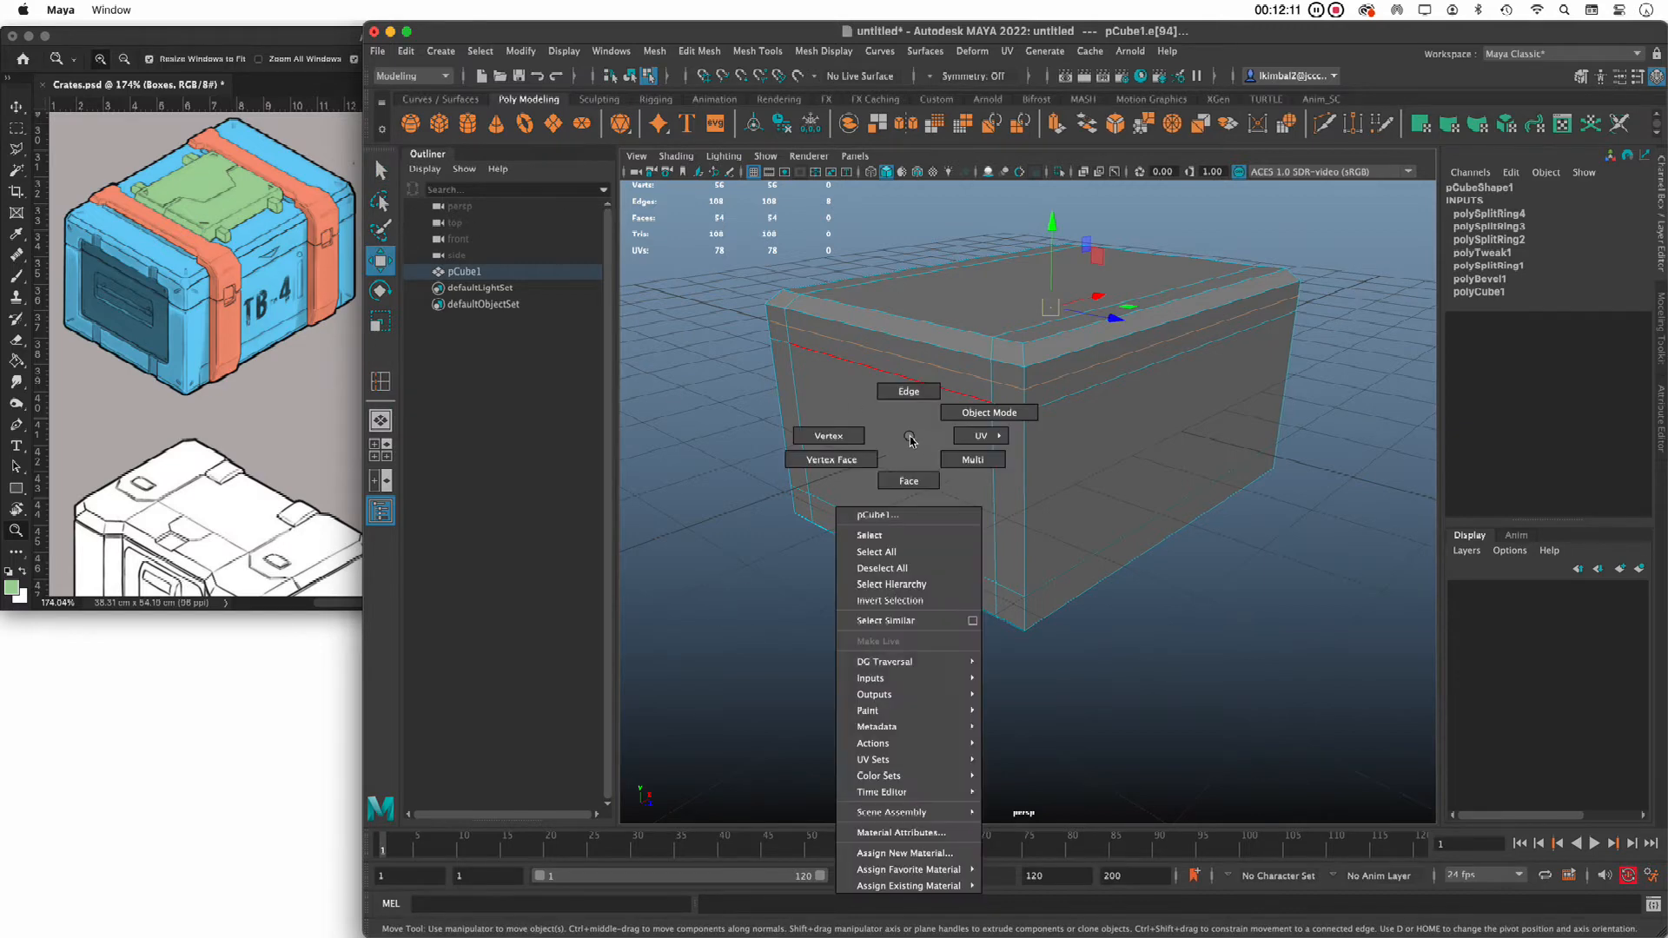
right_drag(910, 439, 915, 480)
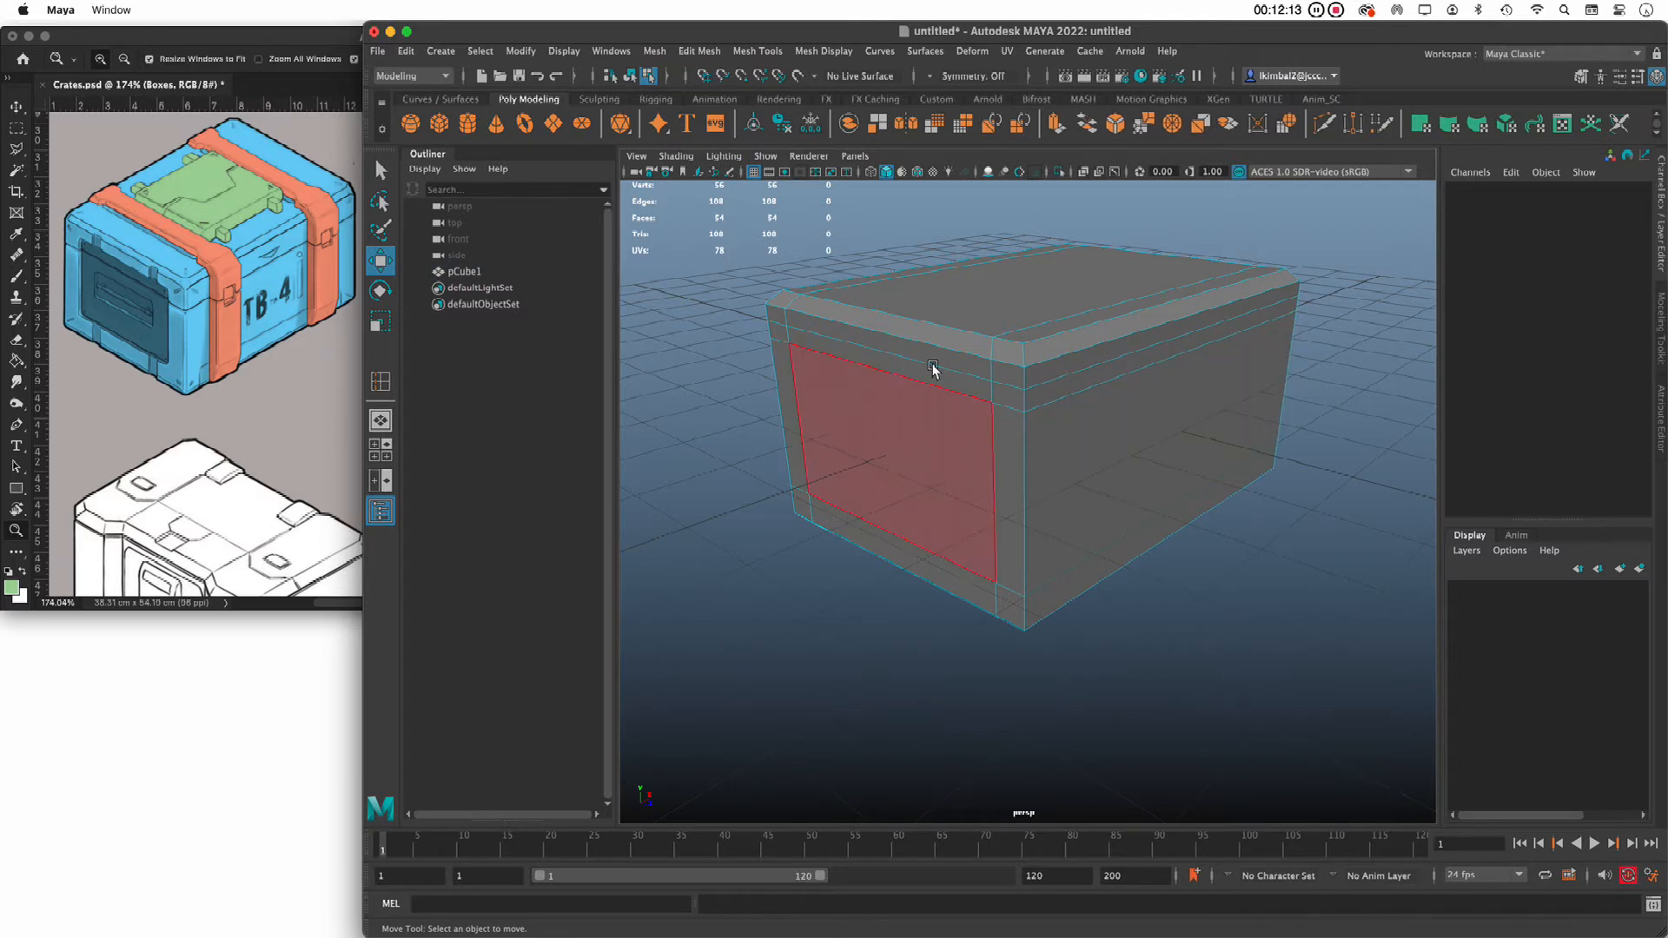
click(854, 412)
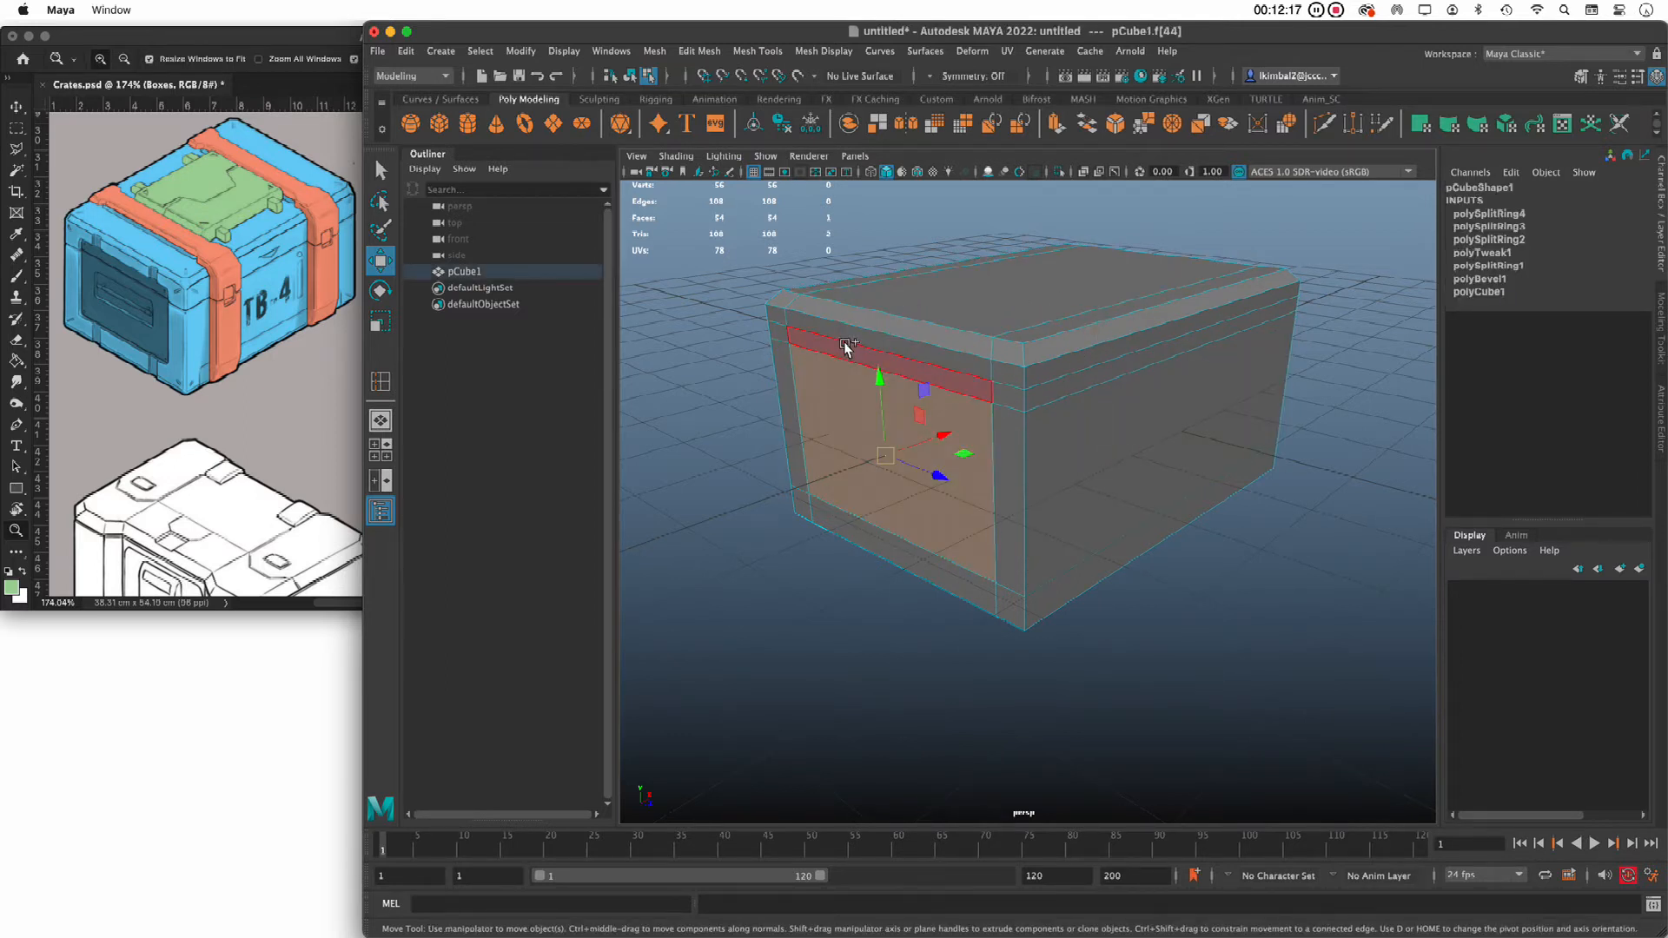
shift+click(876, 375)
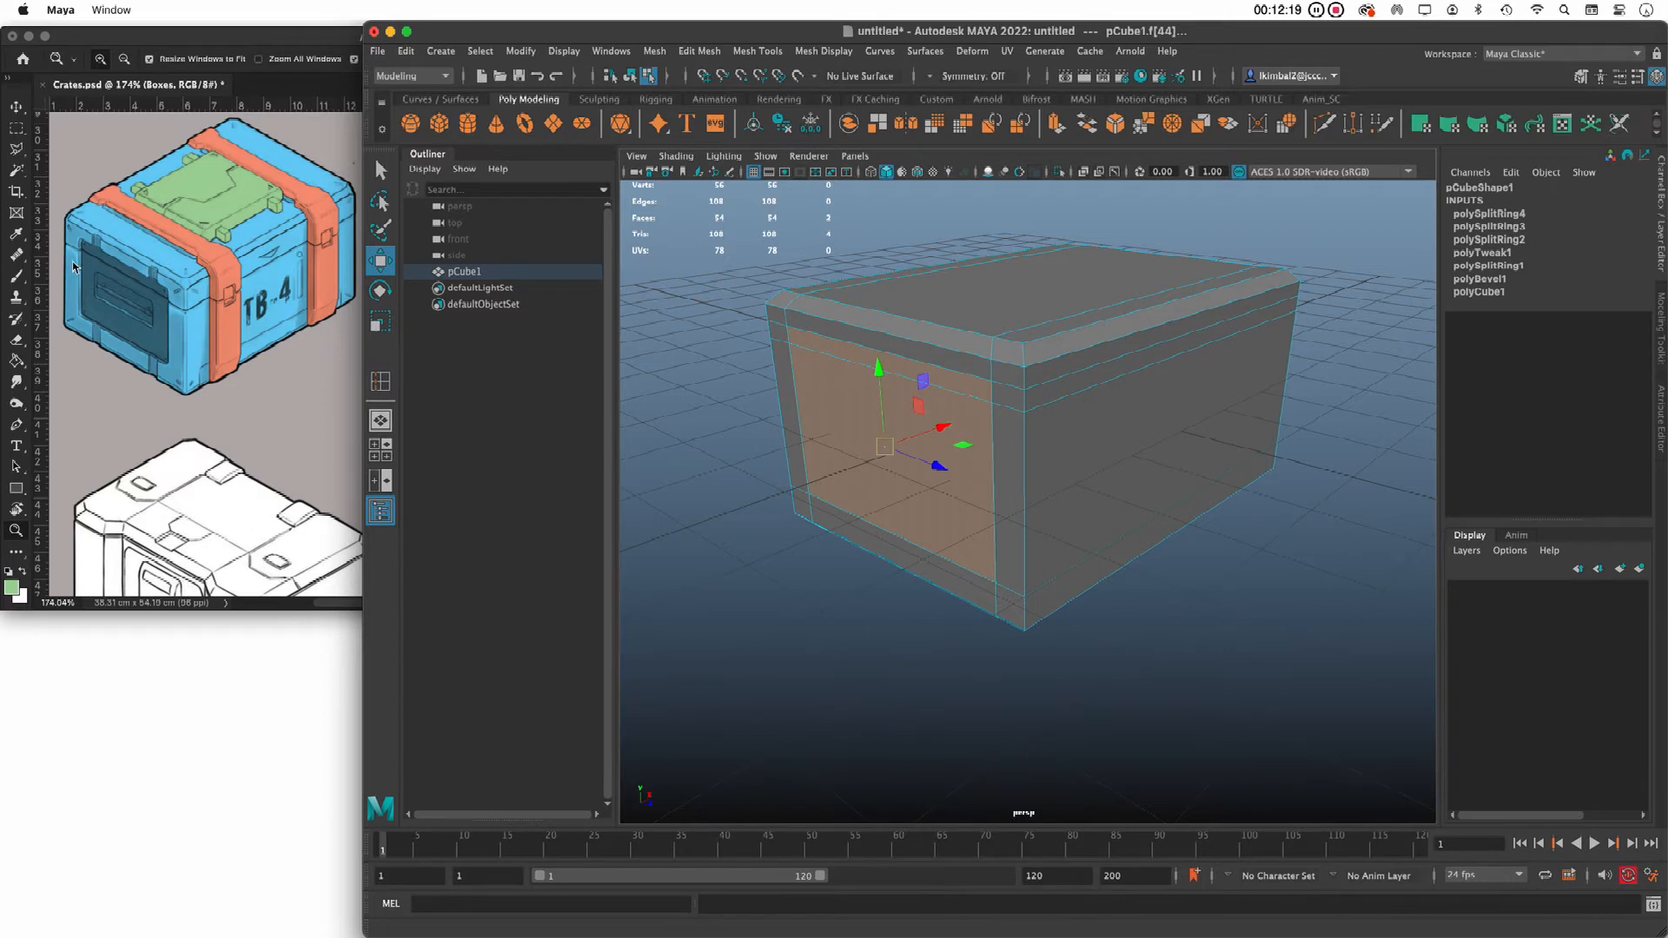
Try moving the two selected end faces along X without extruding, and undo the move
alt+drag(952, 529, 928, 628)
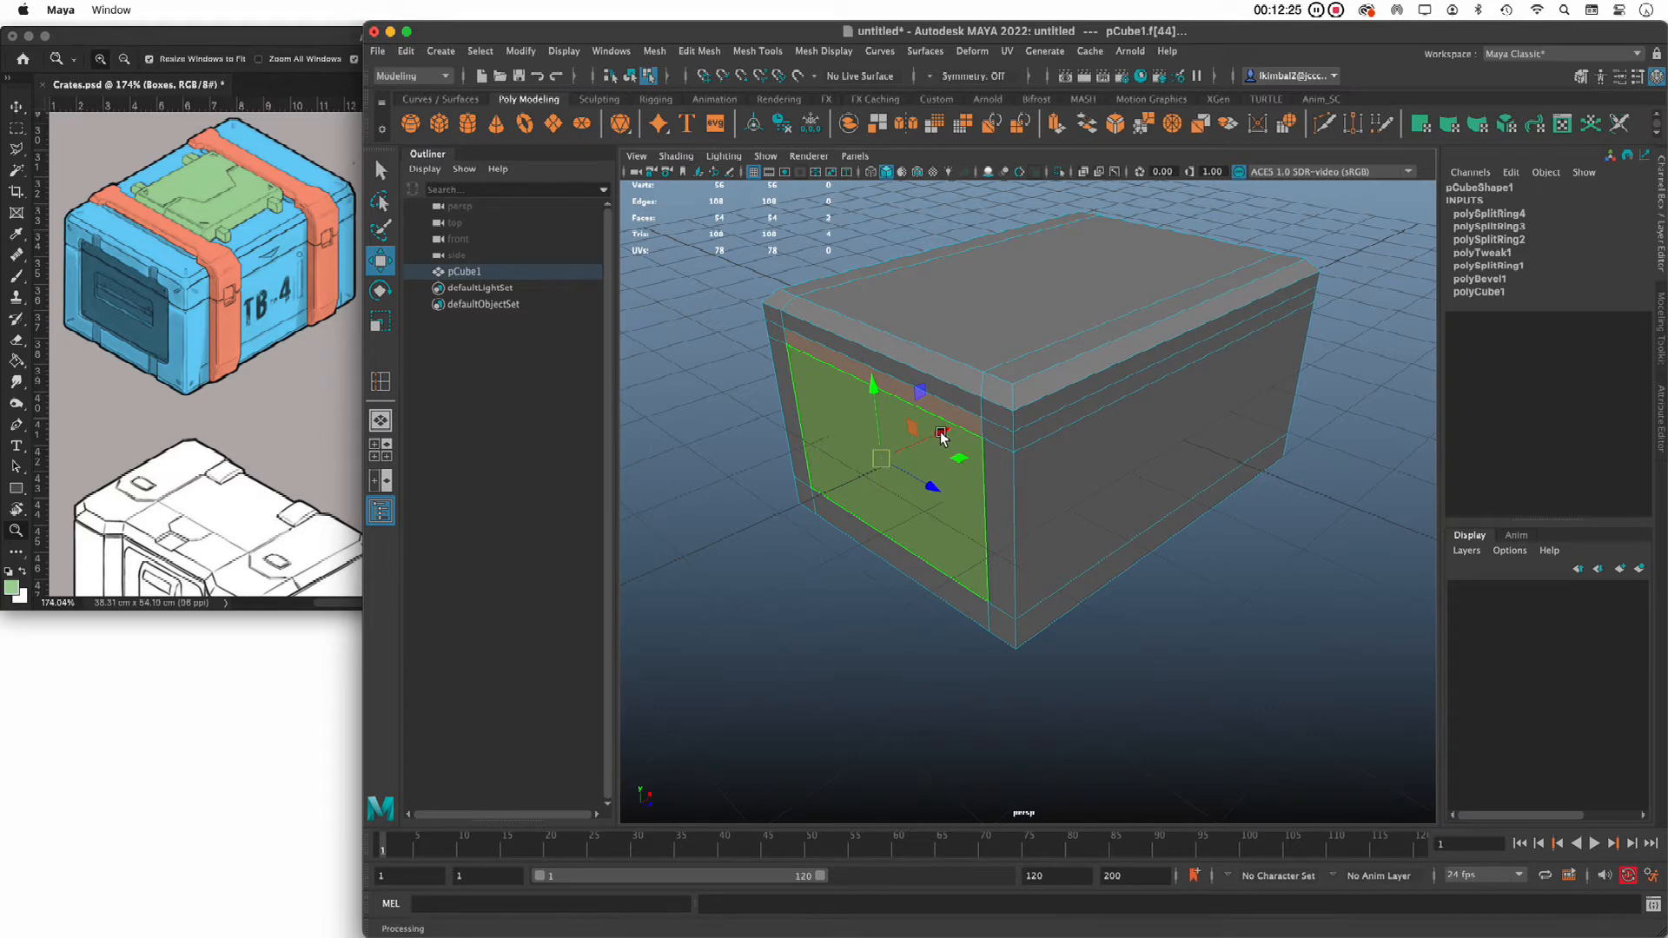
drag(941, 434, 839, 473)
key(ctrl+z)
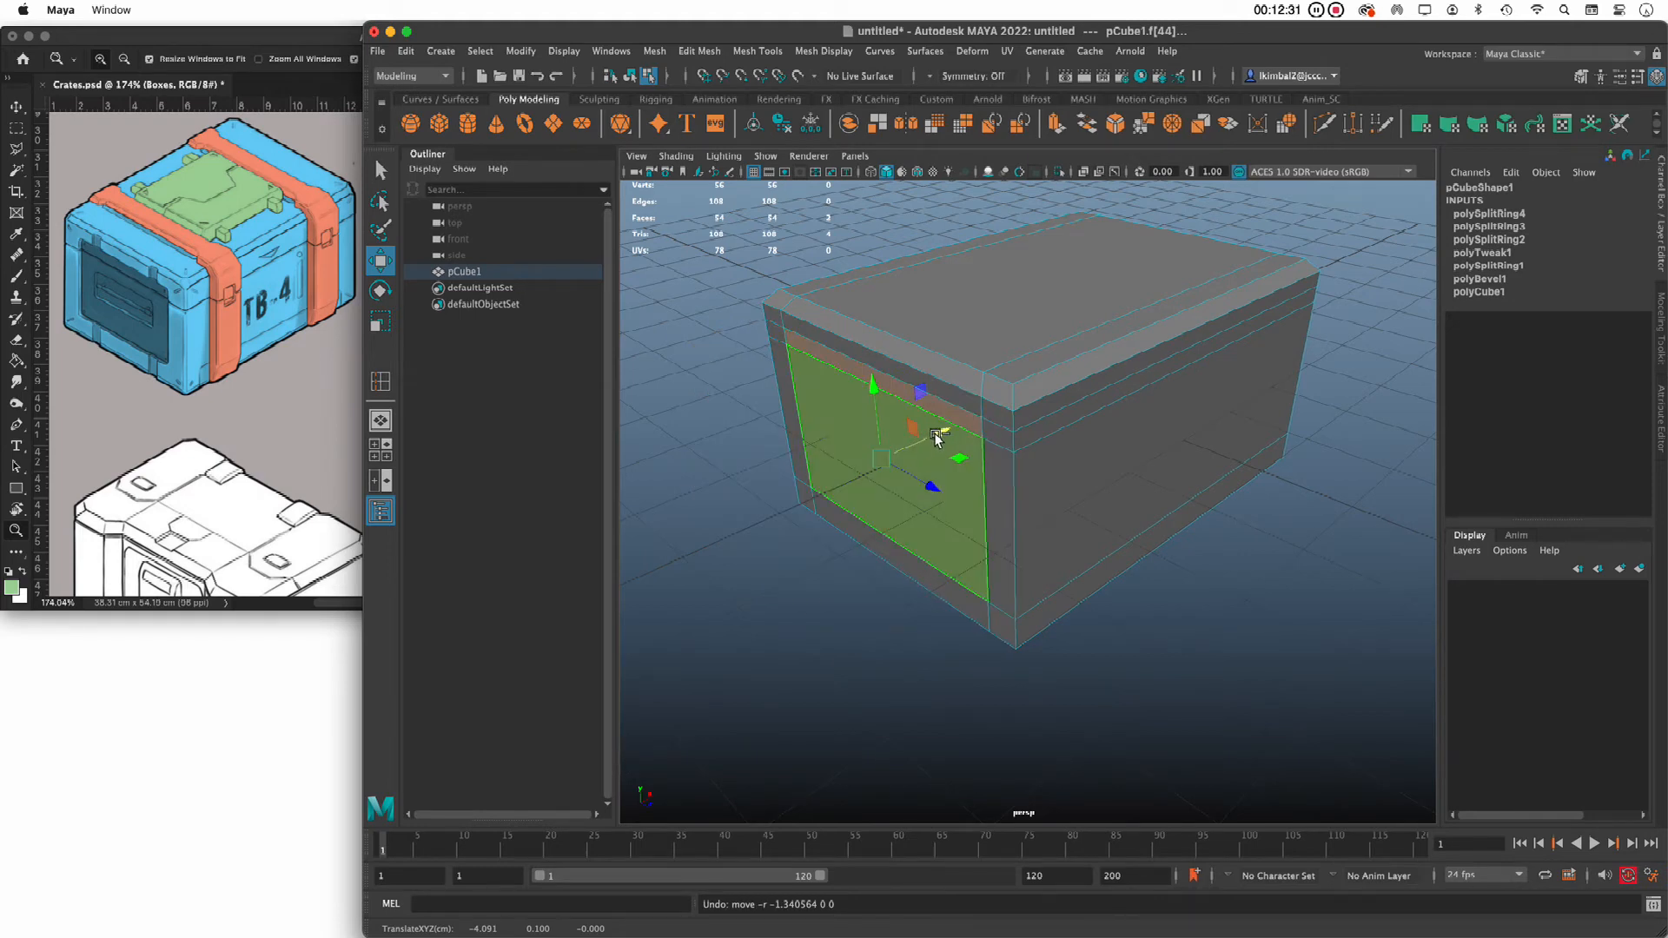
Extrude the two selected end faces and push them slightly inward along X to form a recess, returning to object mode
key(ctrl+e)
mouse_move(941, 435)
mouse_down()
mouse_move(951, 424)
mouse_move(924, 439)
mouse_move(956, 422)
mouse_move(948, 447)
mouse_up()
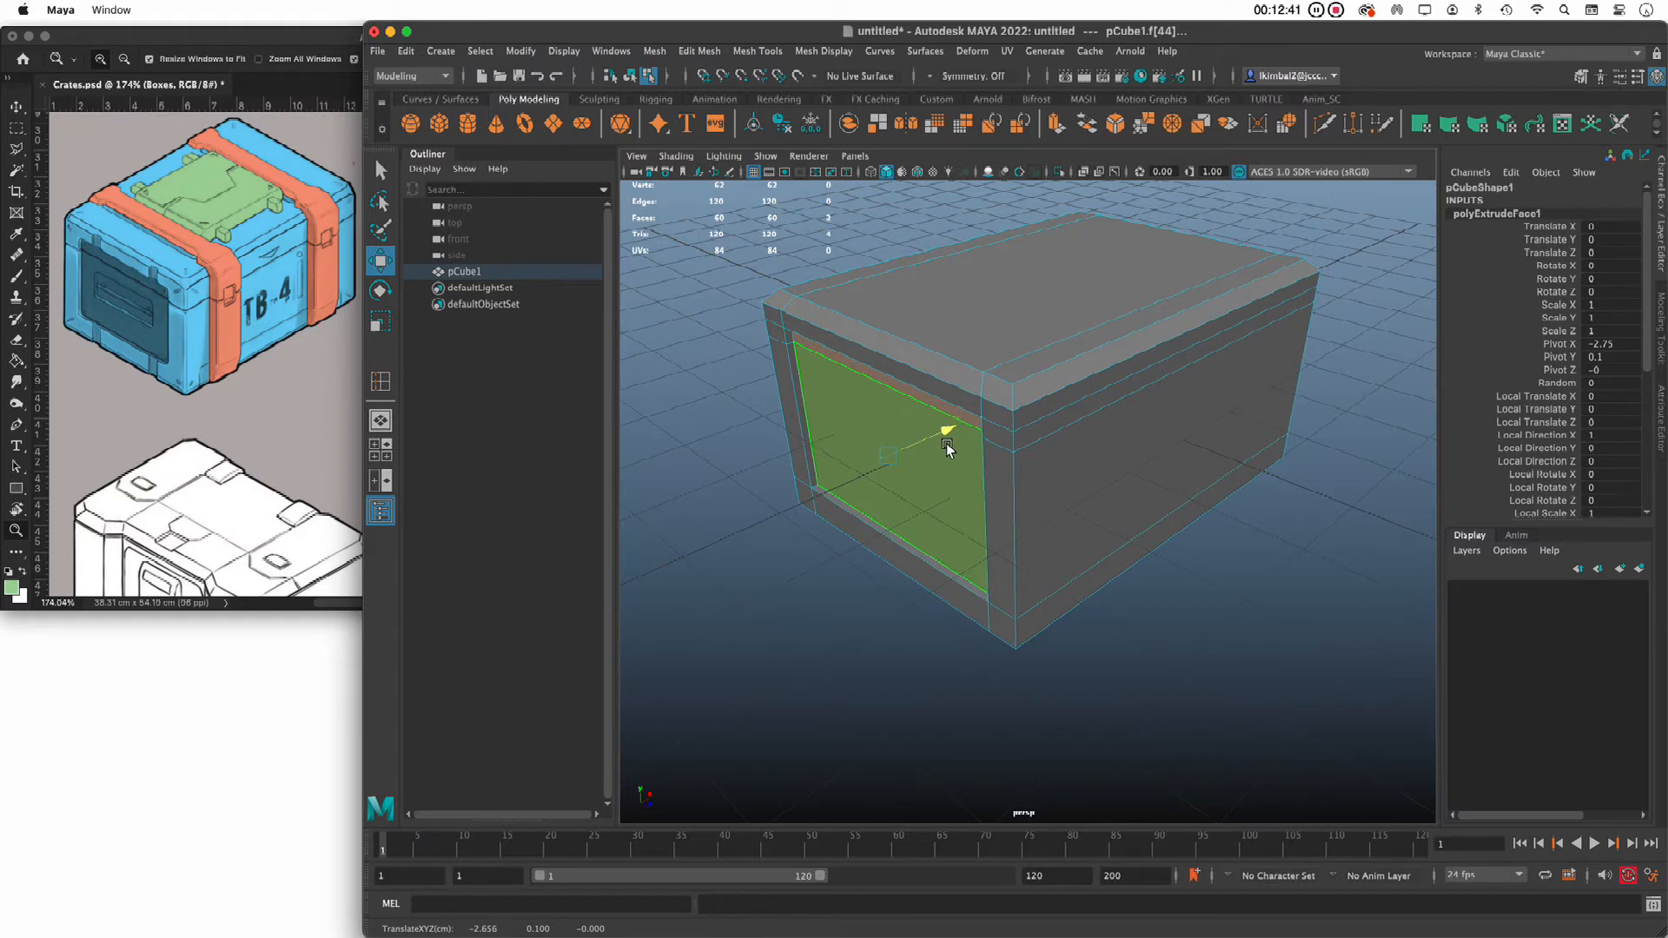
click(948, 446)
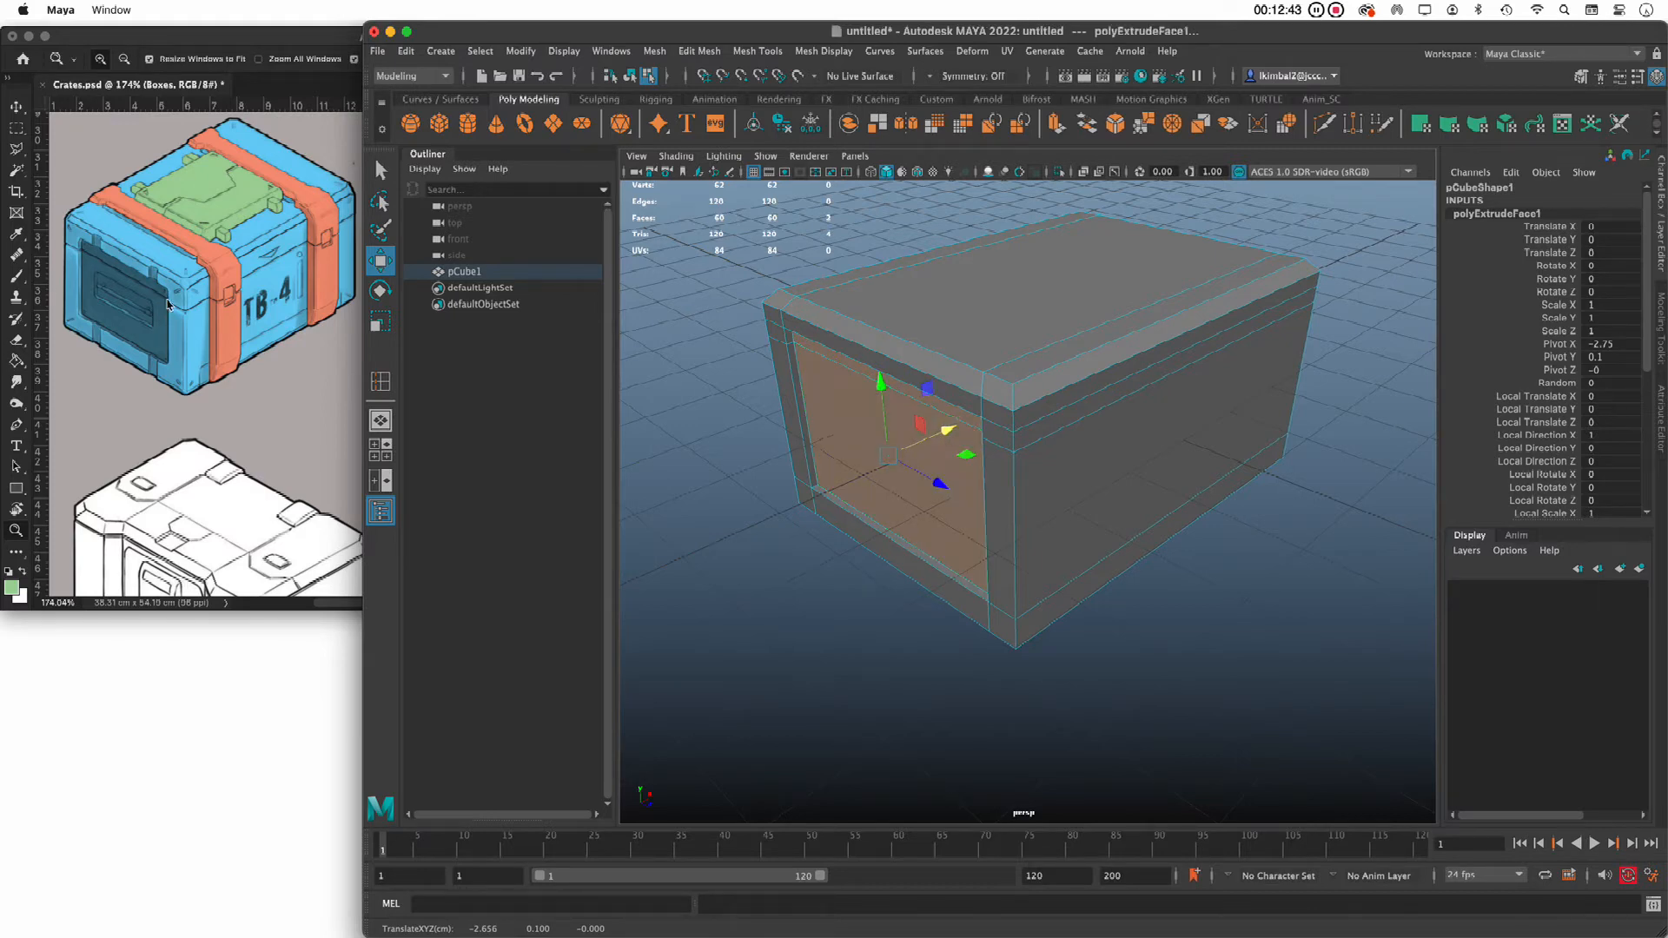
click(839, 687)
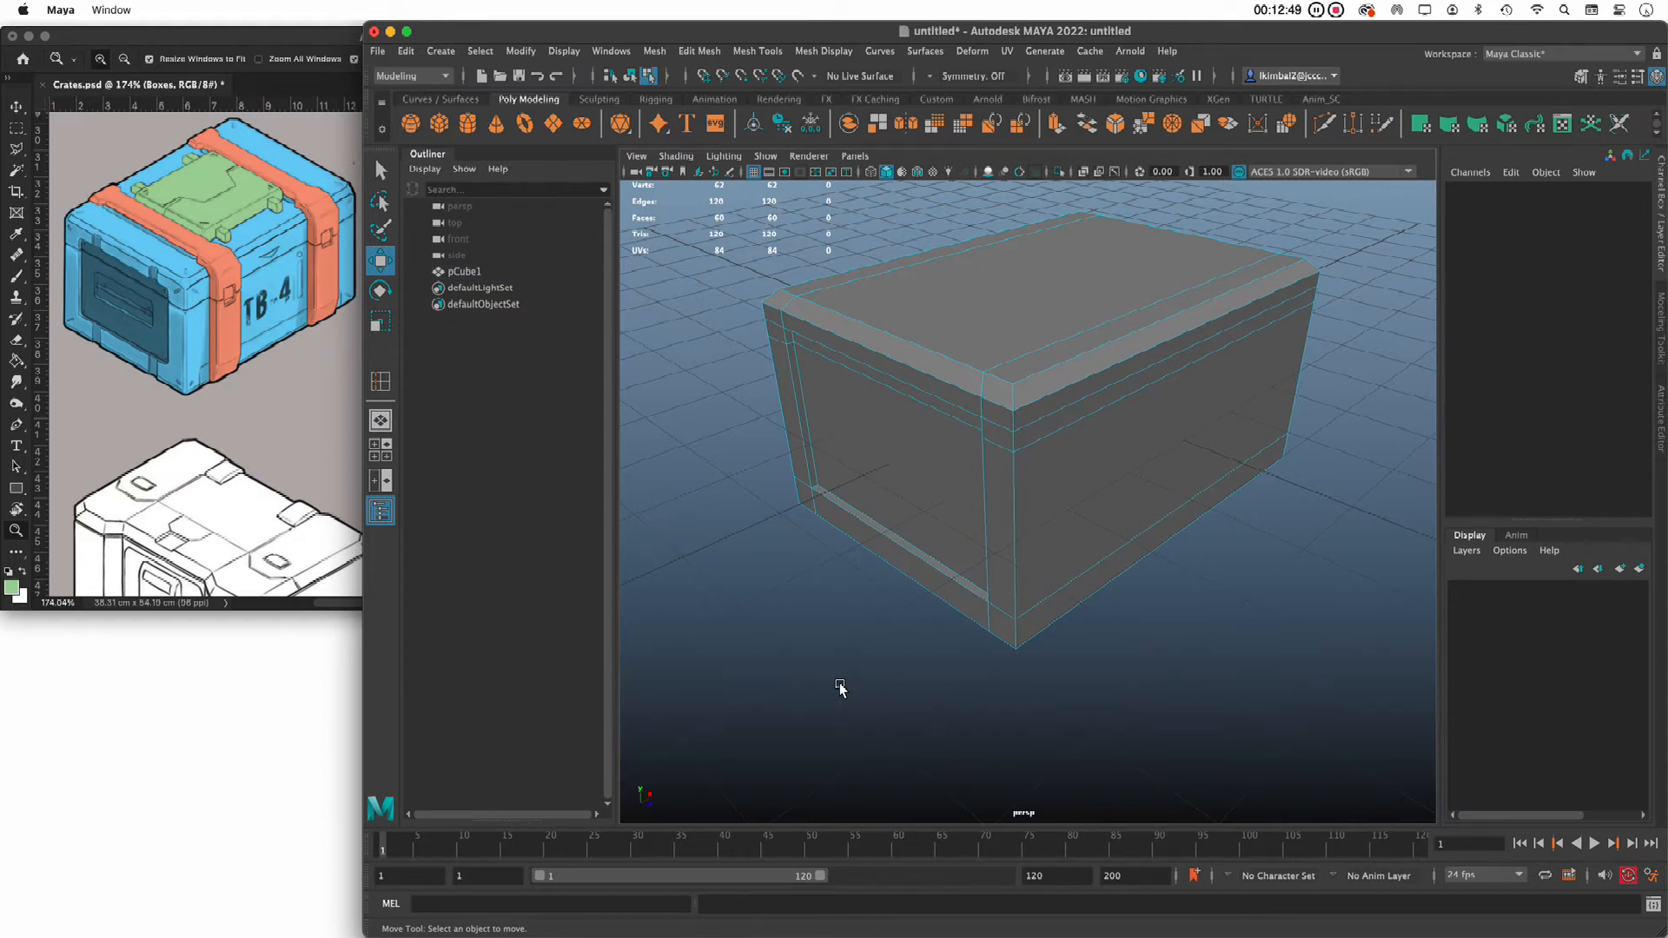
key(F8)
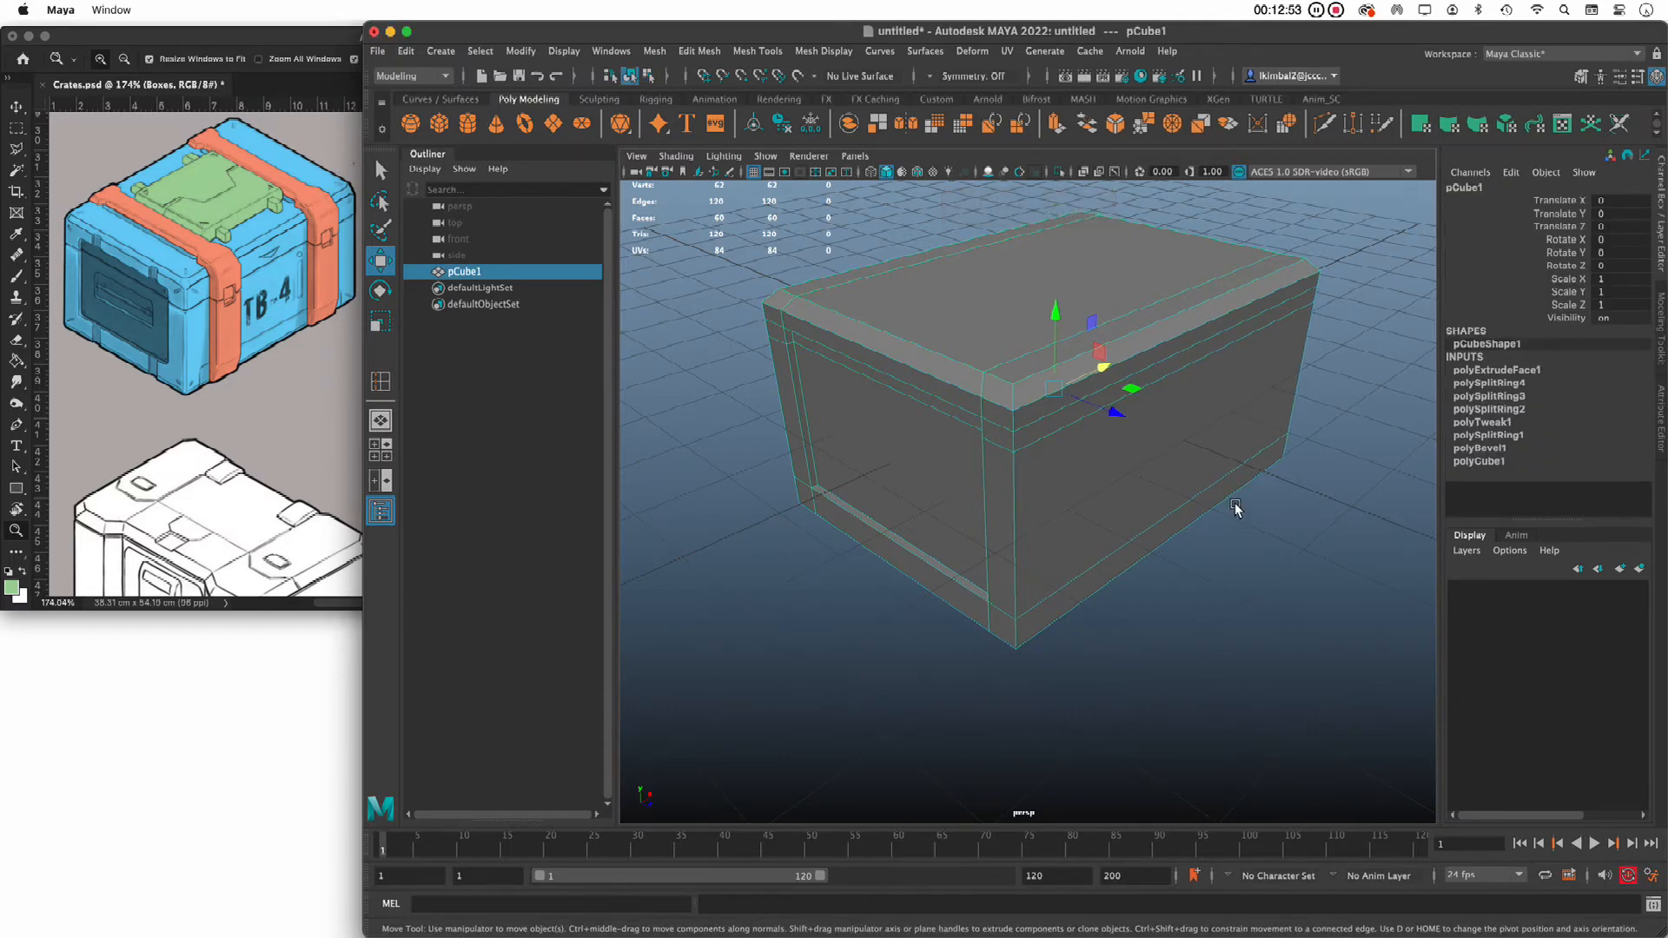
Insert one centred crosswise edge loop around the box, using the Multiple edge loops setting with 1 loop
alt+drag(1239, 510, 1114, 499)
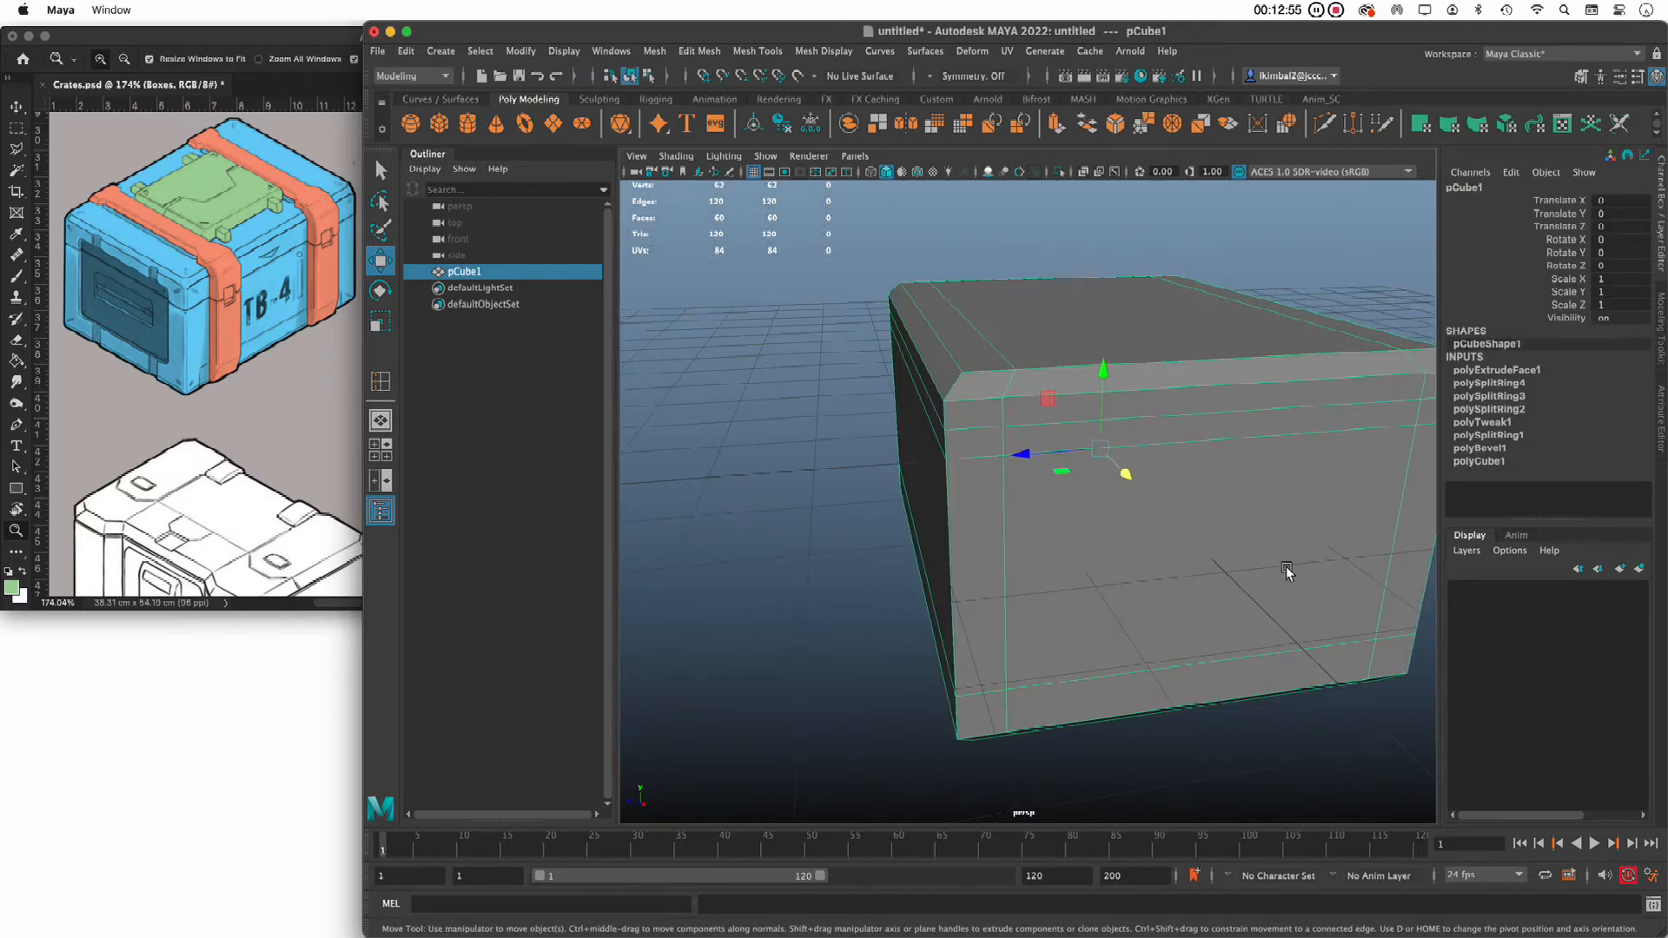
alt+right_drag(1293, 566, 1165, 541)
alt+drag(1165, 540, 1239, 545)
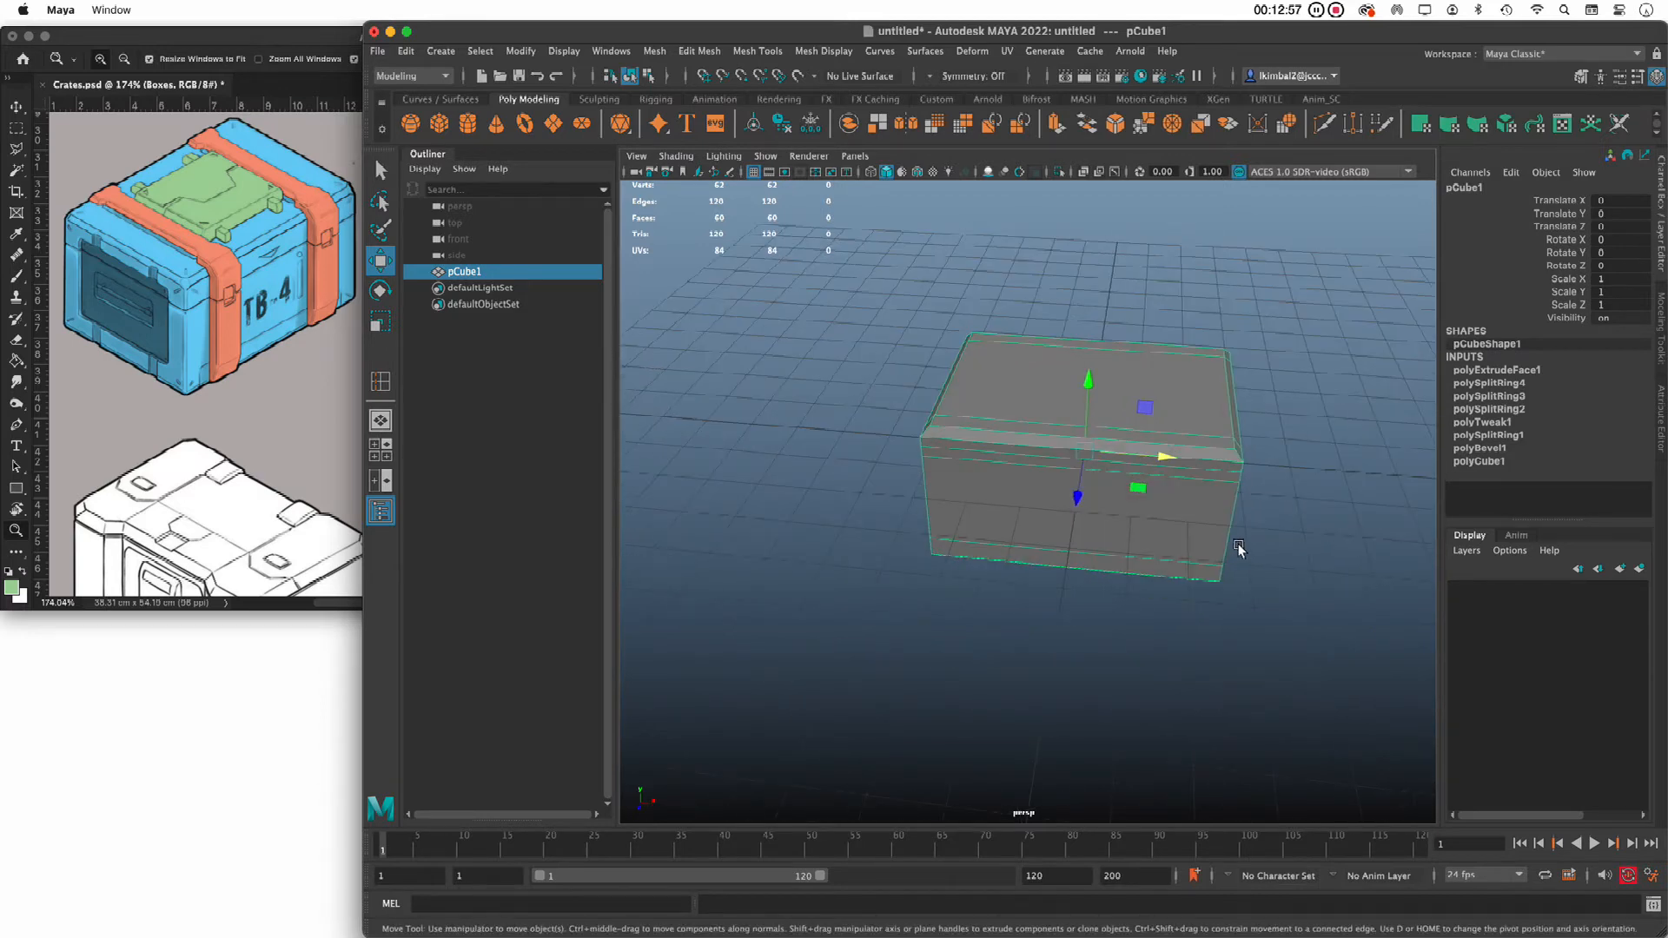
mouse_move(1181, 678)
alt+mouse_down()
mouse_move(1285, 614)
mouse_move(1165, 547)
mouse_move(1173, 628)
mouse_move(1091, 644)
mouse_move(1118, 704)
mouse_move(1191, 677)
alt+mouse_up()
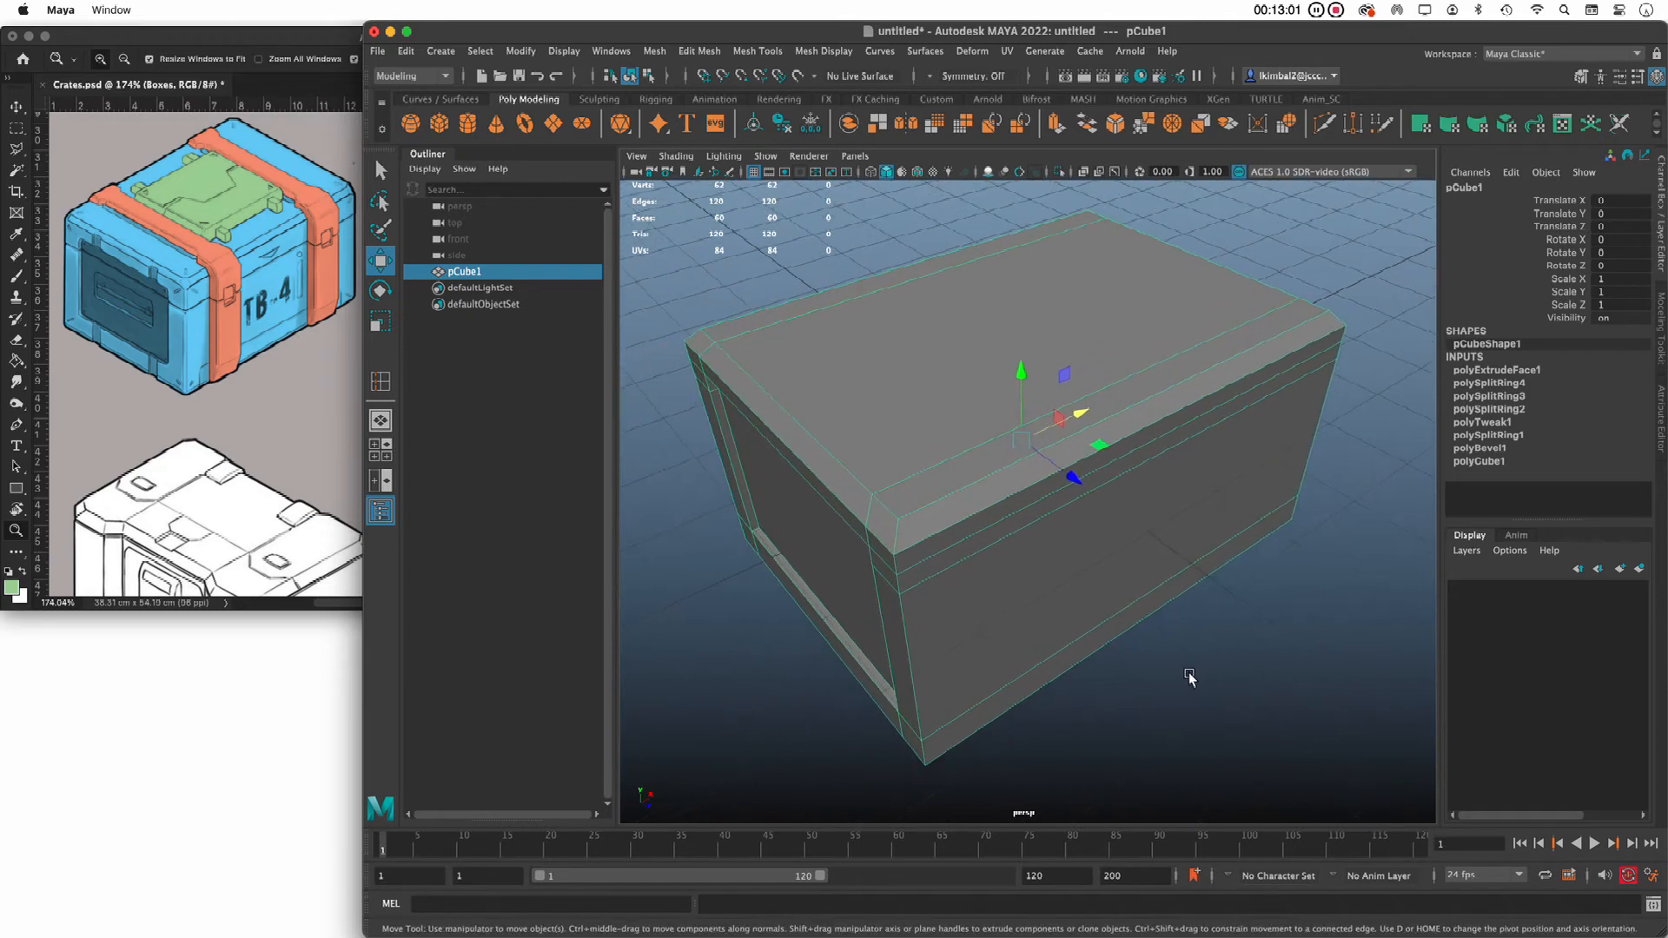
scroll(1129, 644, down, 3)
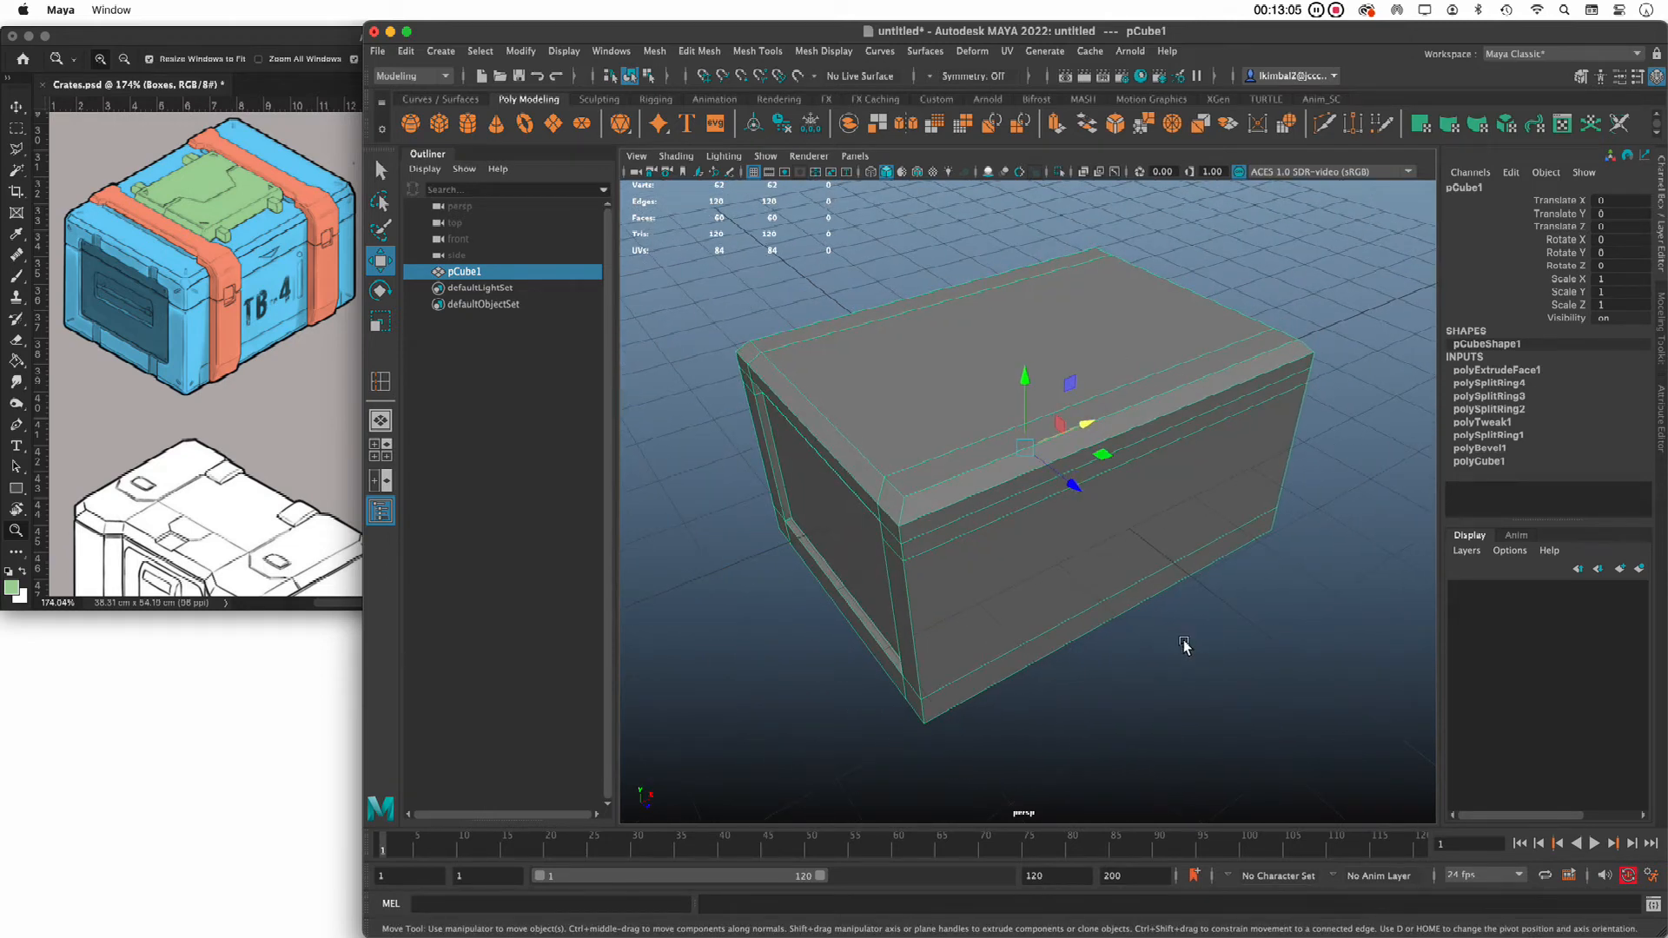
click(380, 387)
double_click(381, 391)
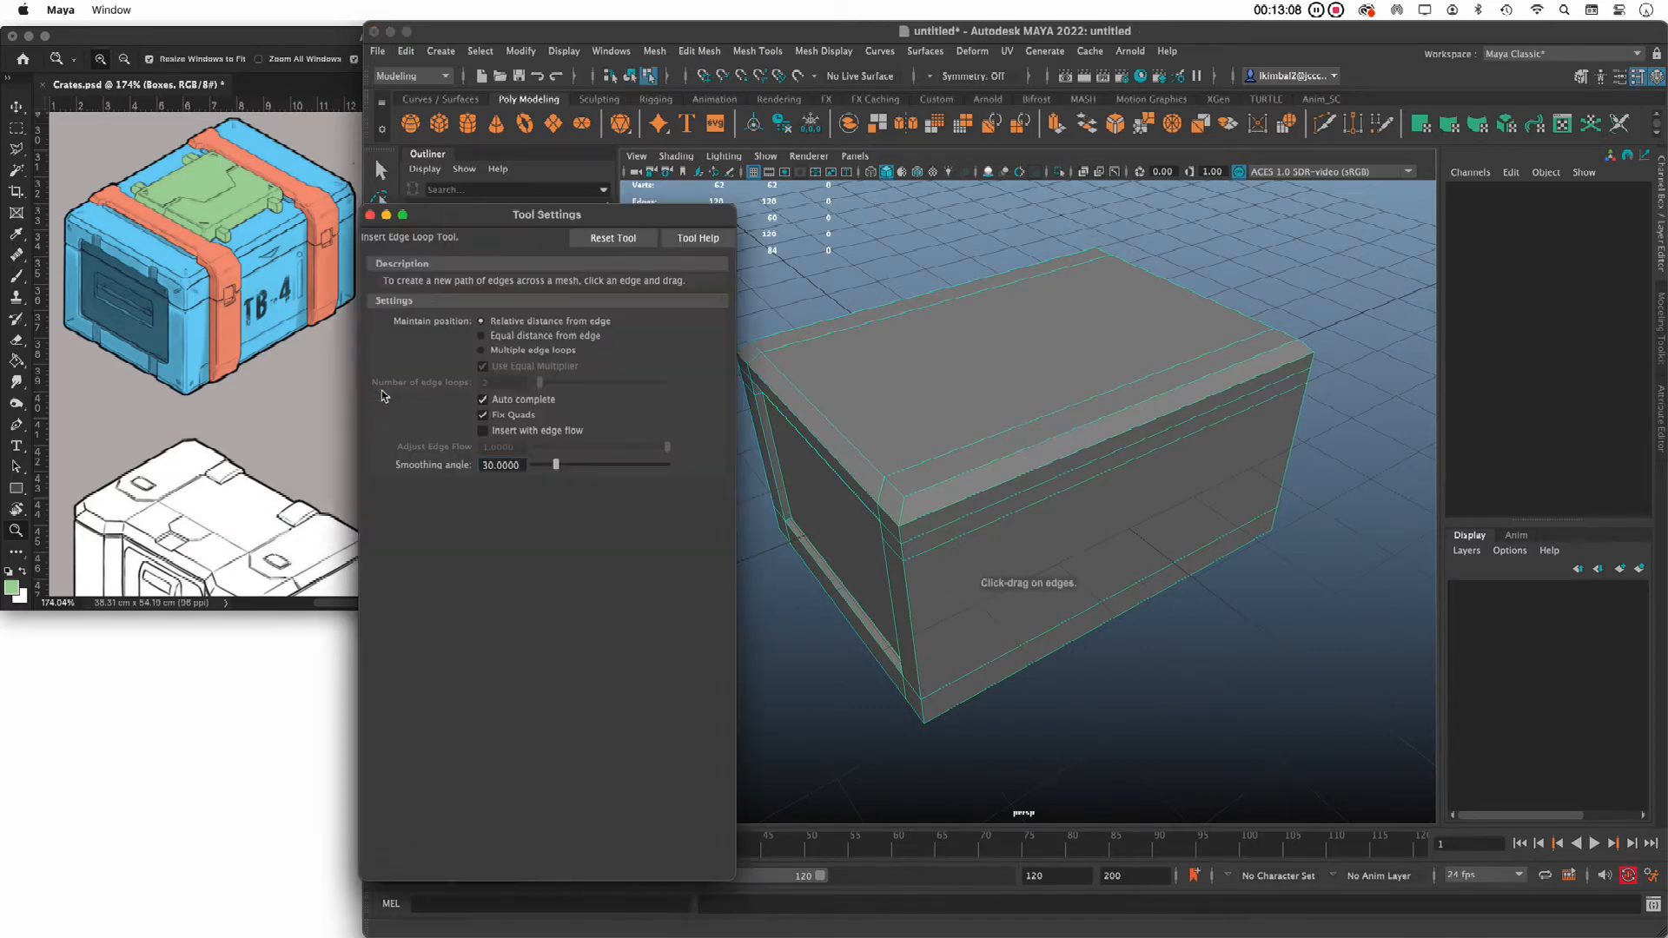
click(548, 351)
double_click(505, 383)
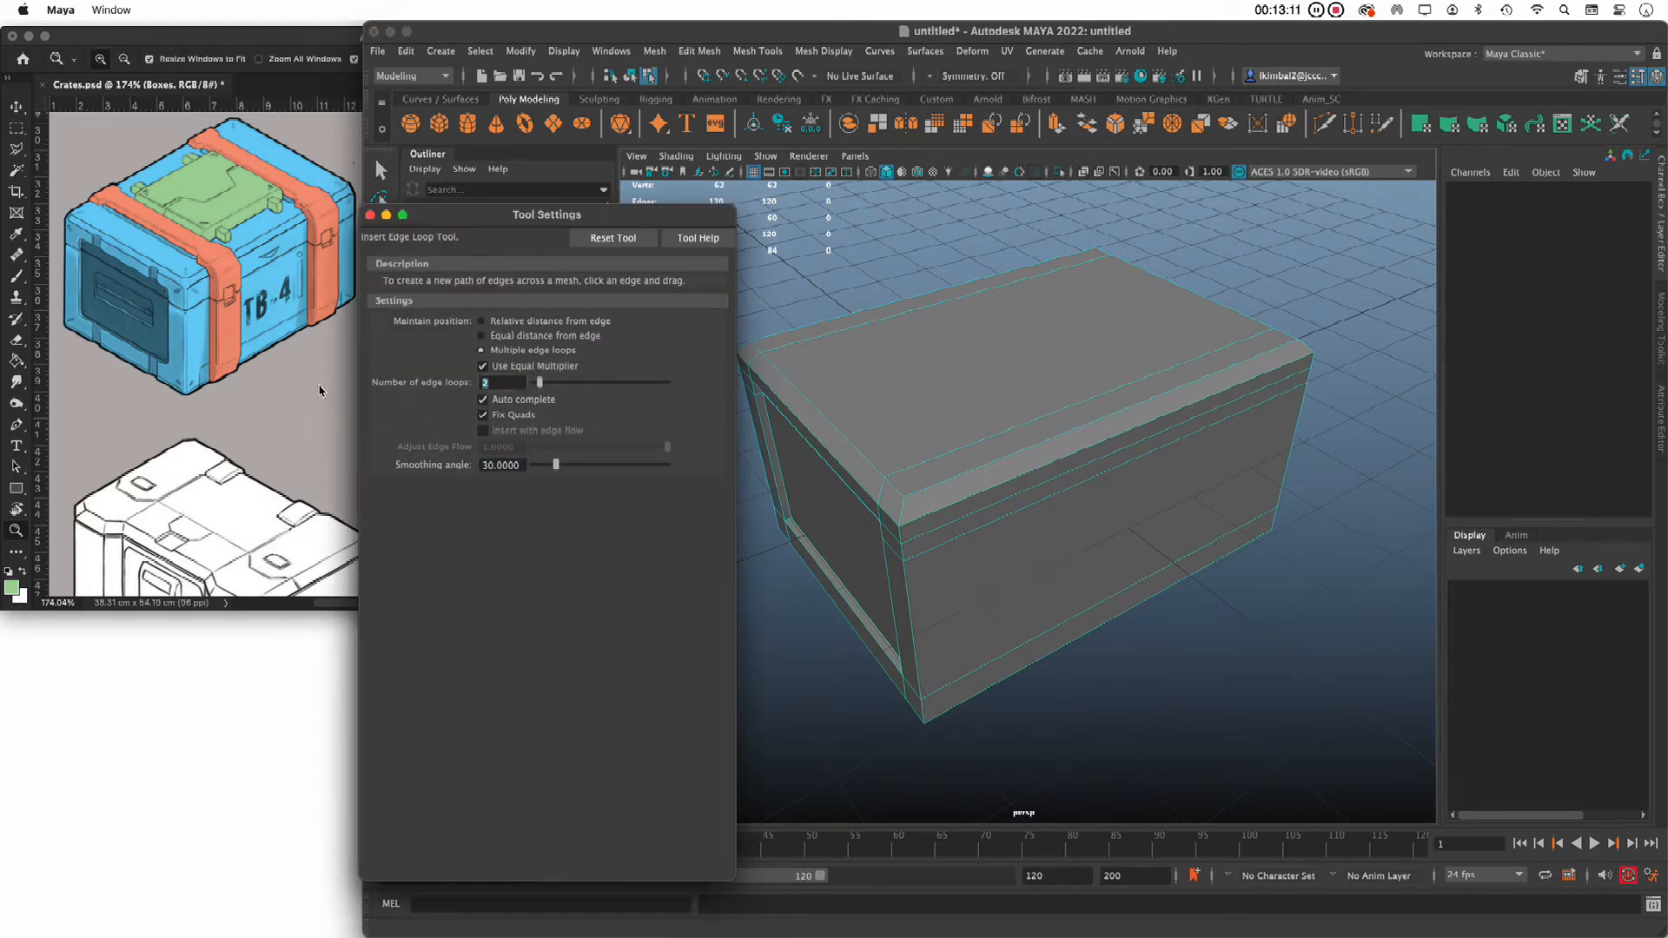
text(1)
click(1112, 445)
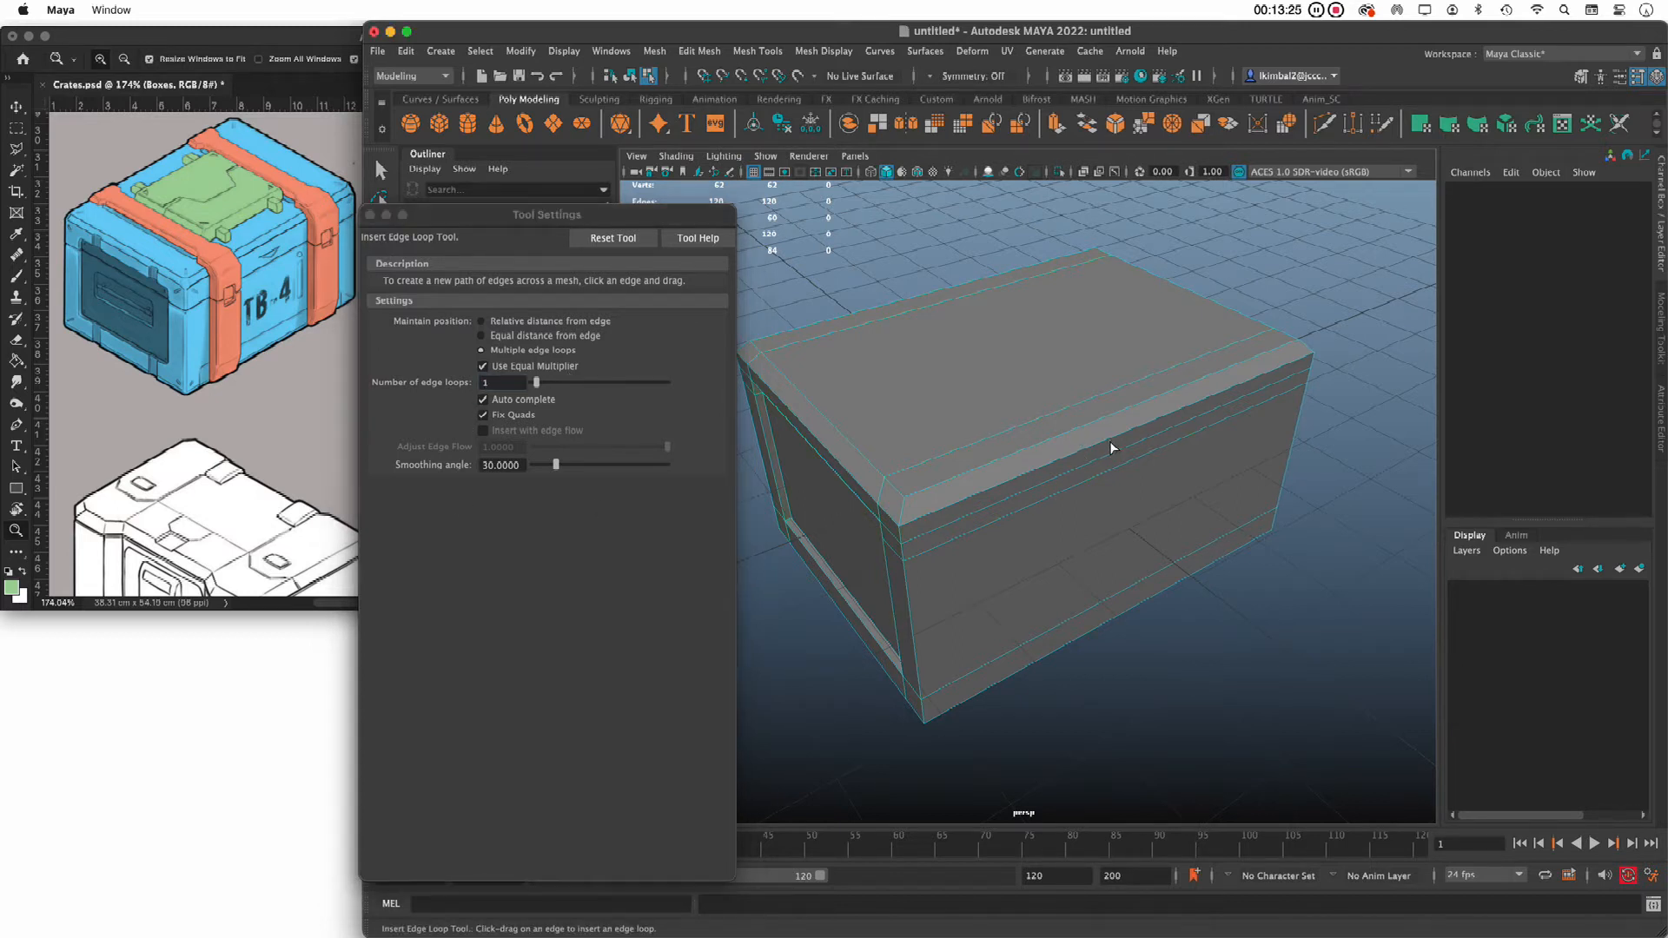
click(1232, 392)
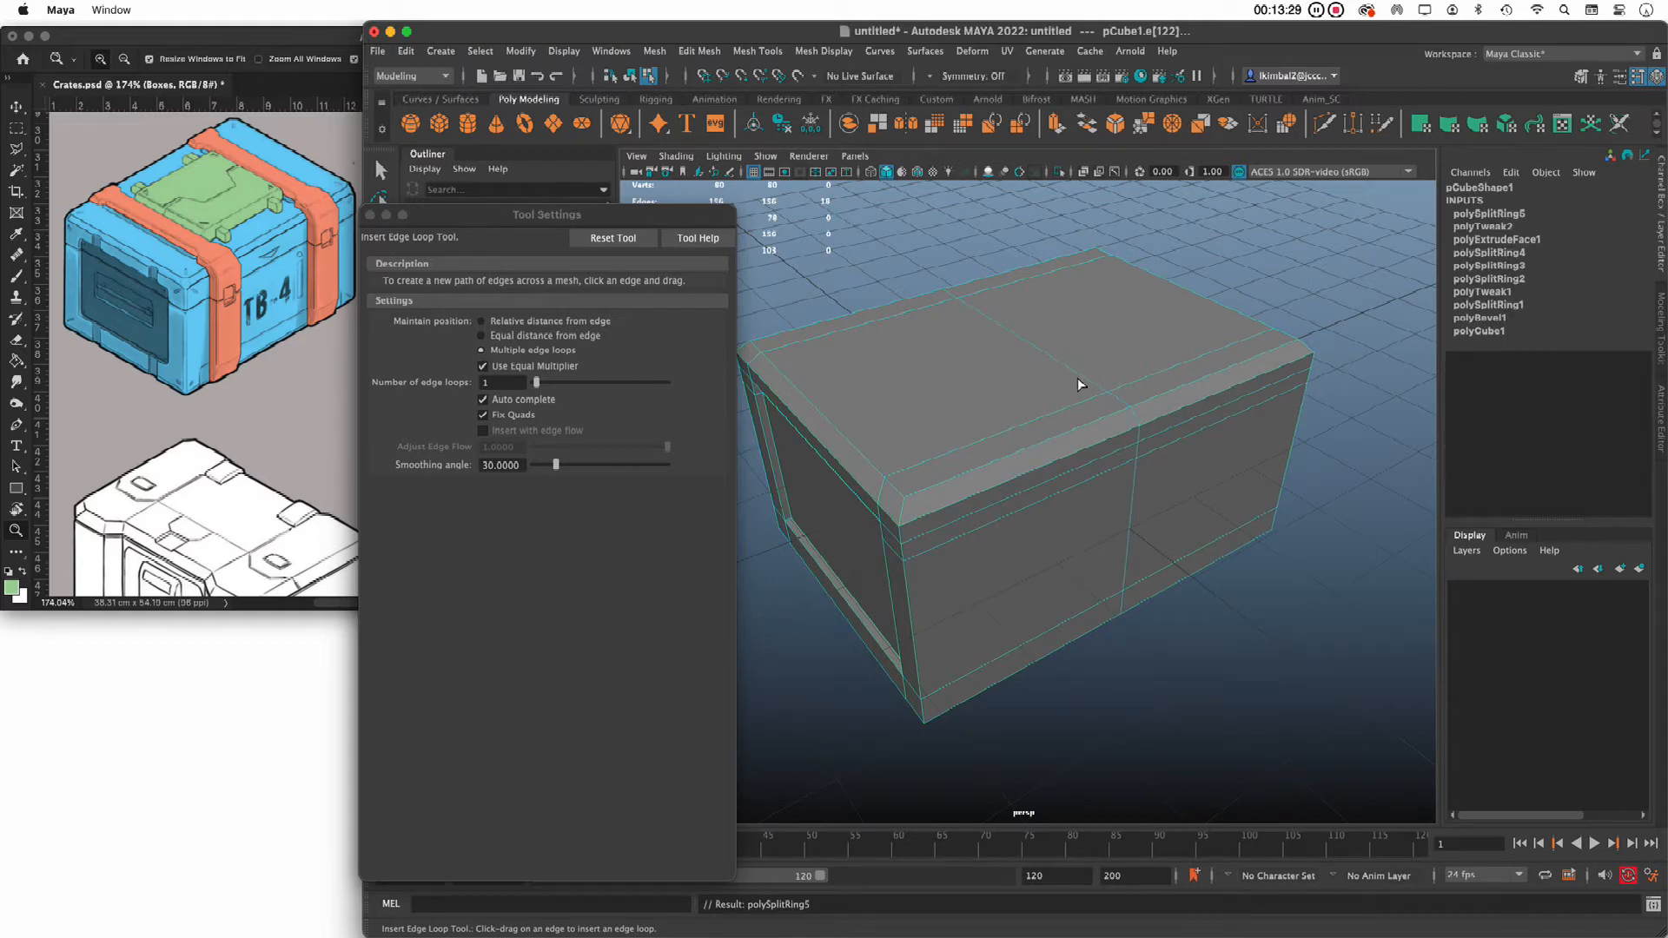
Move the tool settings window clear of the viewport and leave the edge loop tool for the Select tool
drag(473, 214, 332, 335)
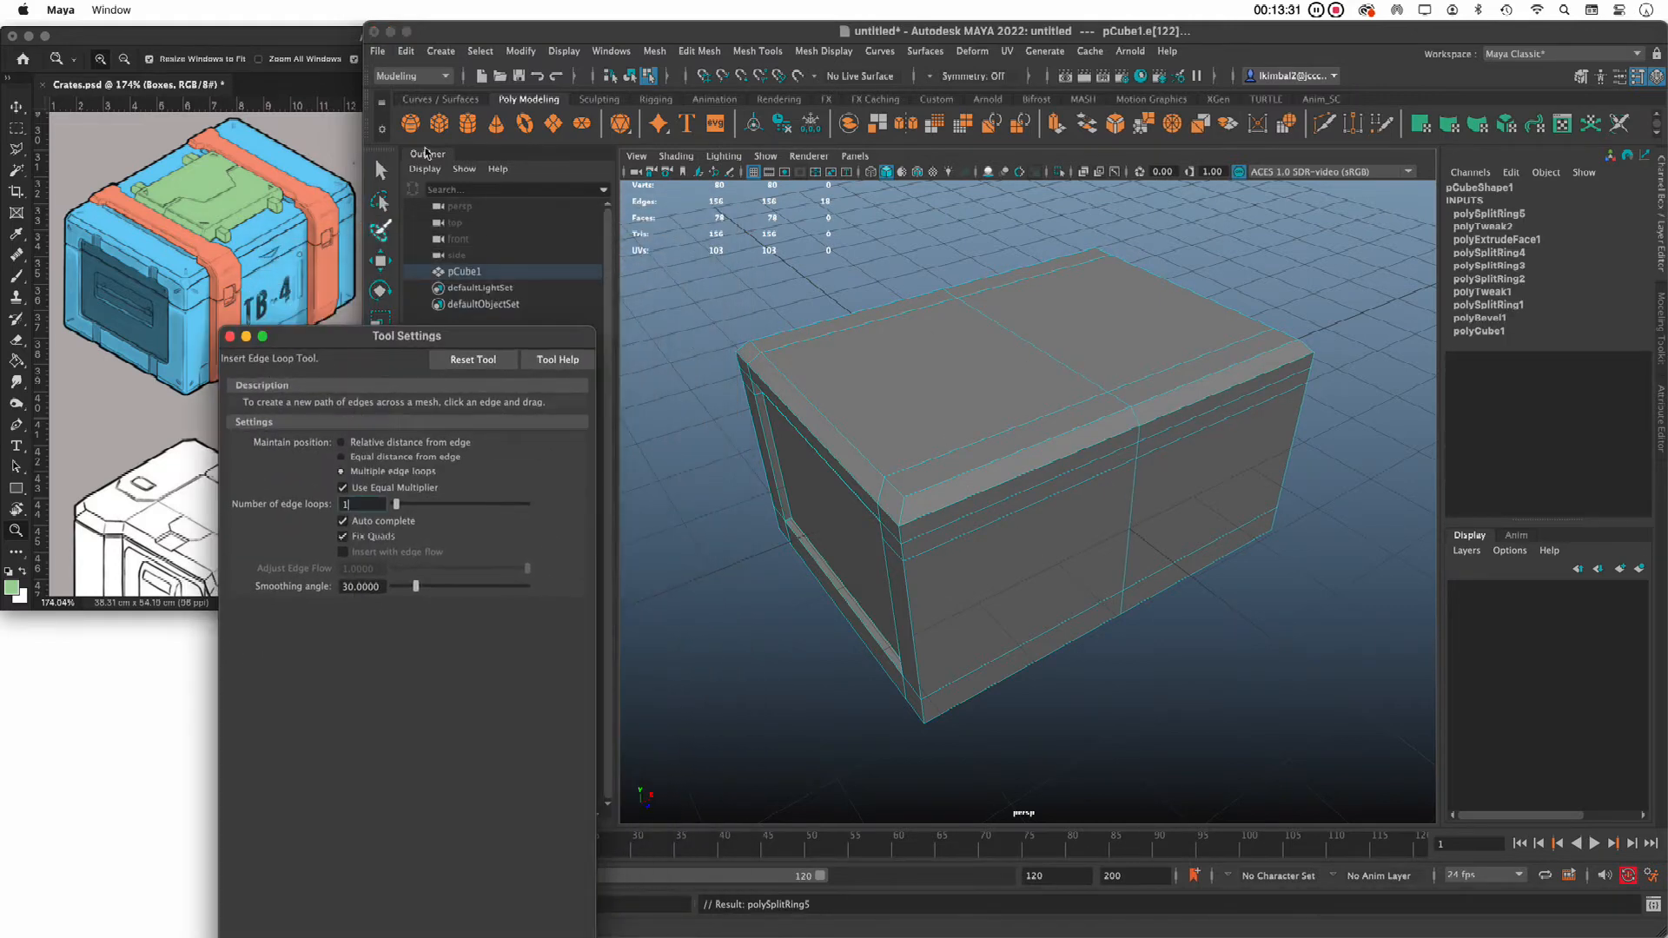
click(384, 170)
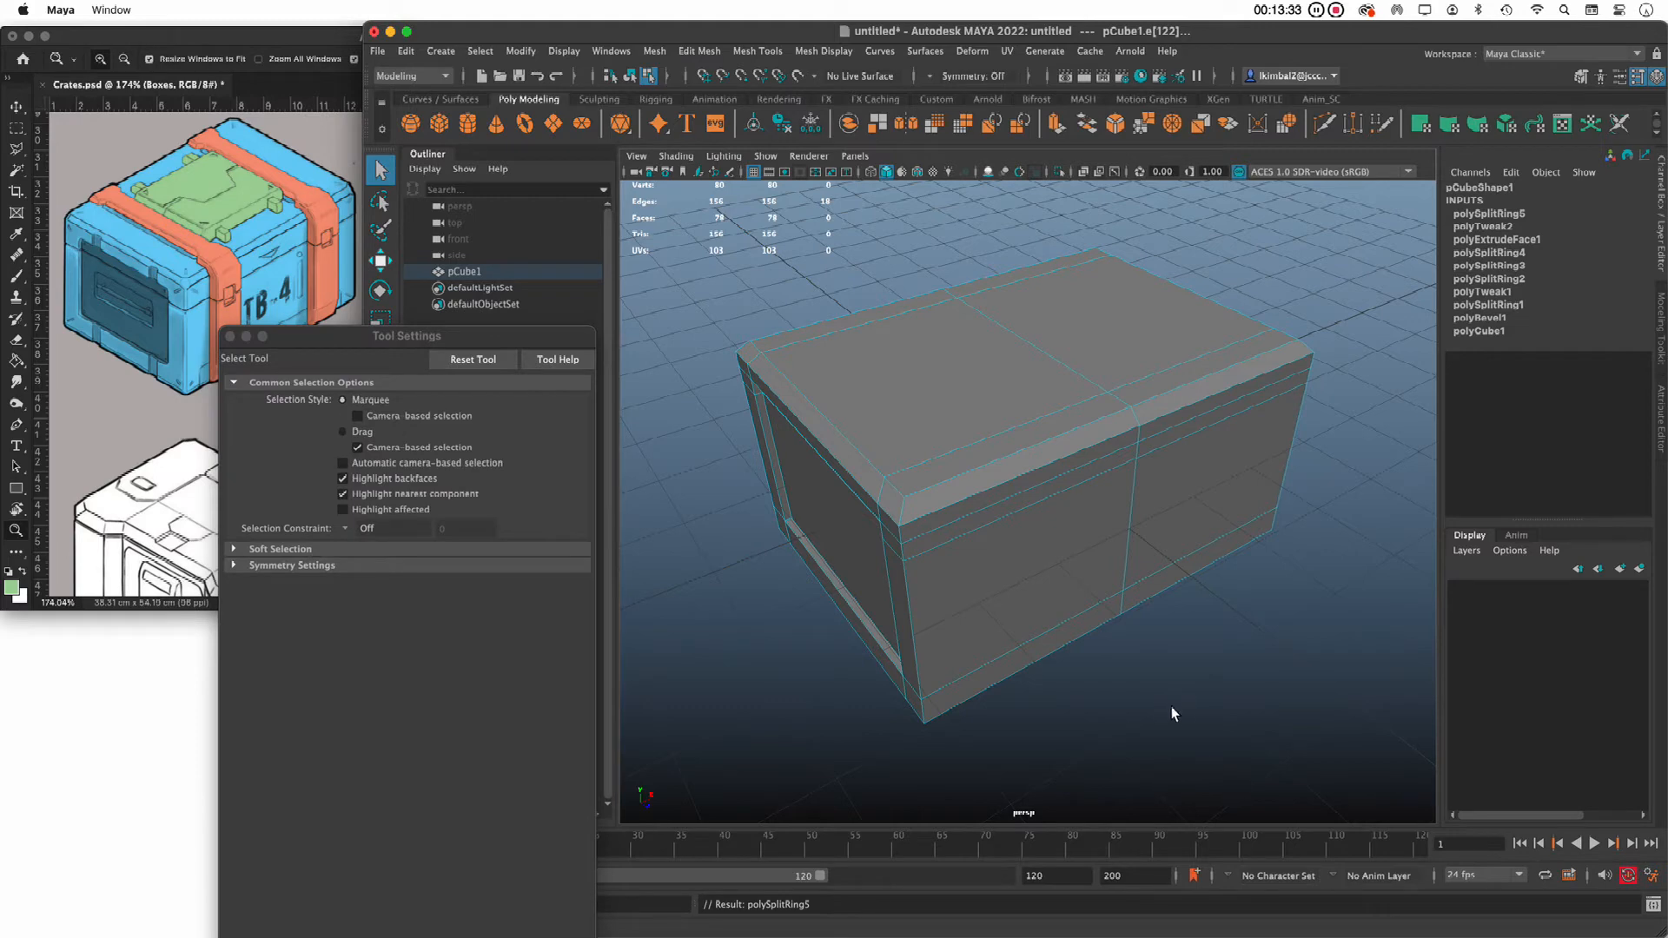
mouse_move(1171, 706)
alt+mouse_down()
mouse_move(1117, 707)
mouse_move(1142, 708)
alt+mouse_up()
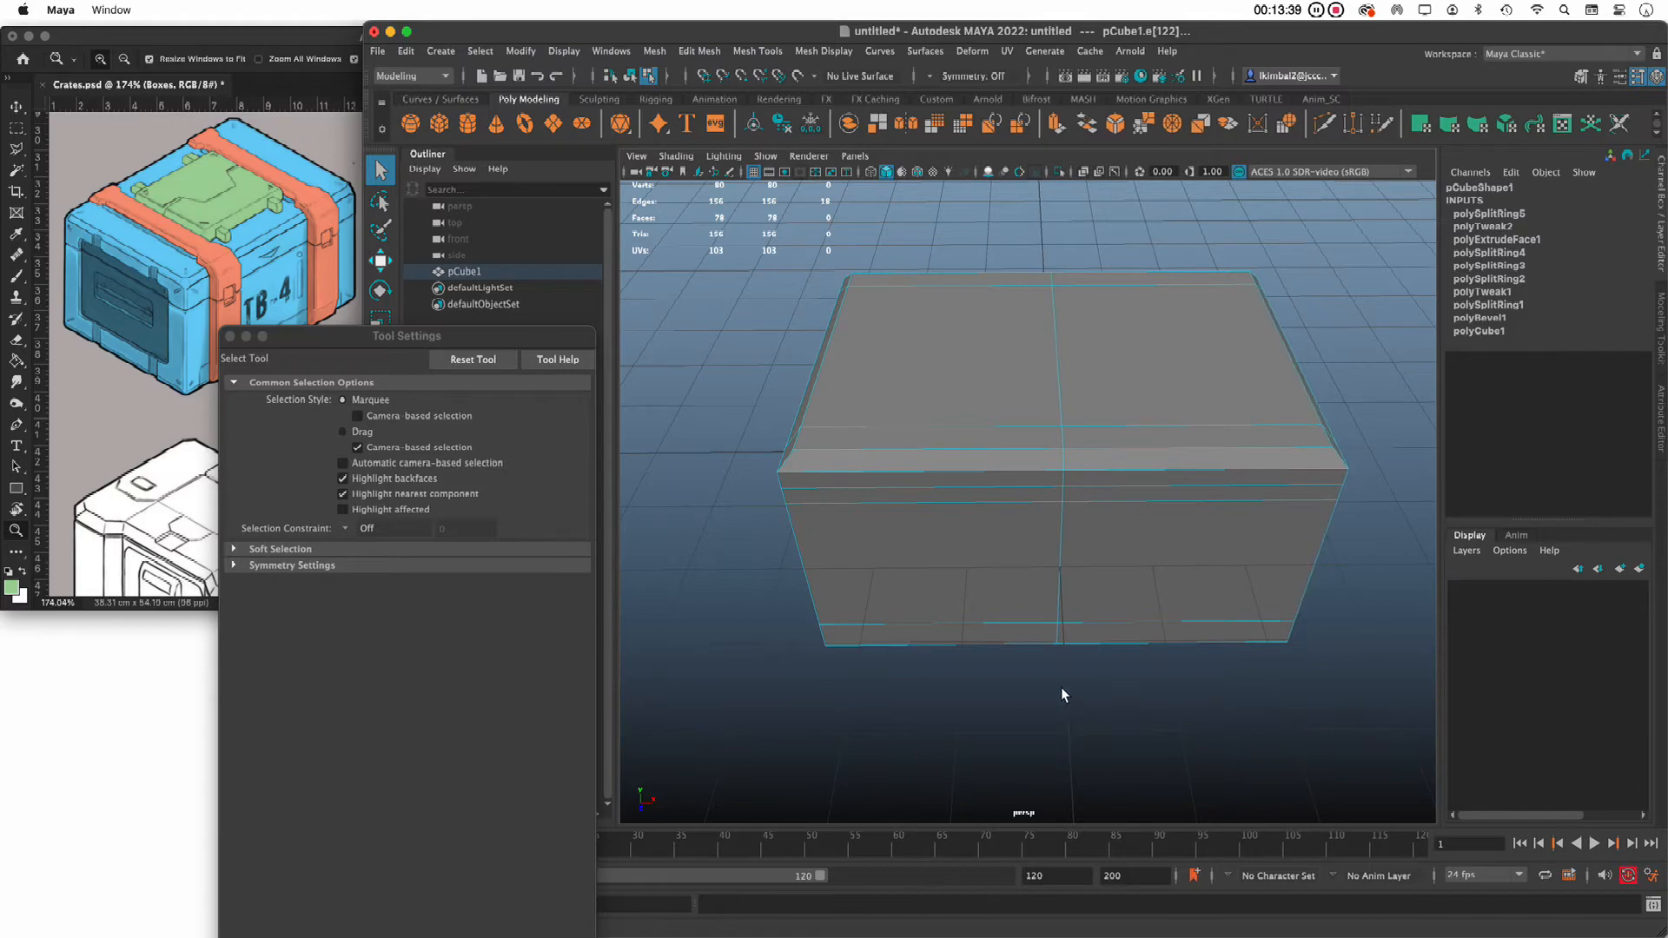
alt+drag(1061, 689, 990, 692)
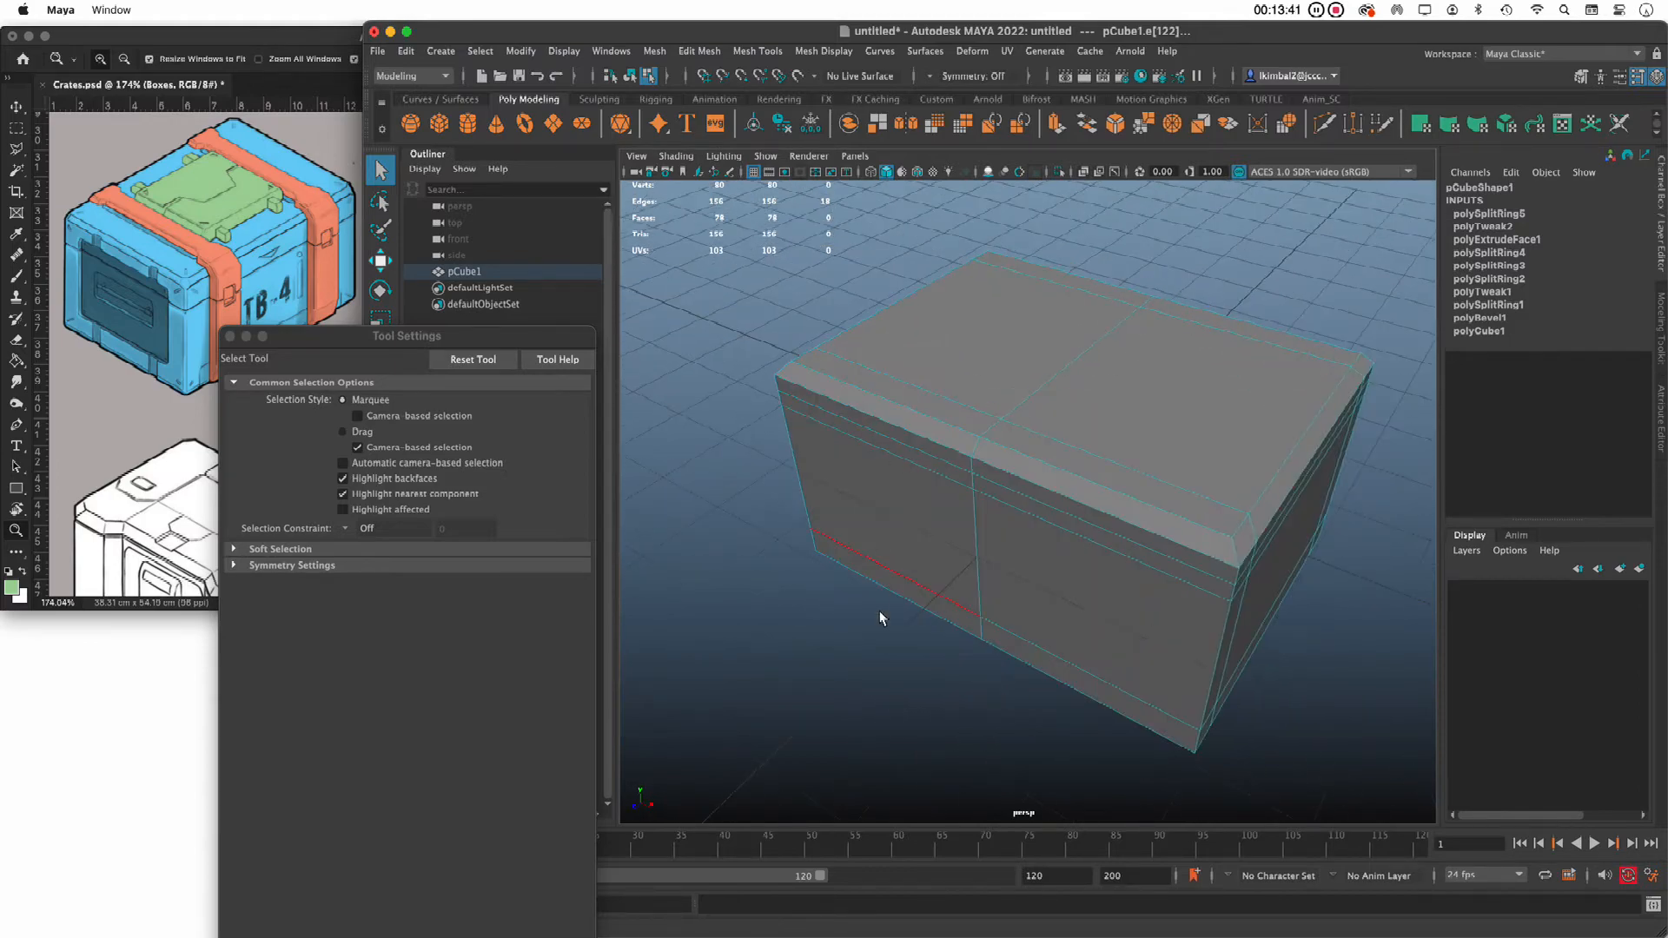
Switch to face selection, delete all faces on one side of the centre loop in the front view, and return to perspective
alt+drag(880, 618, 914, 623)
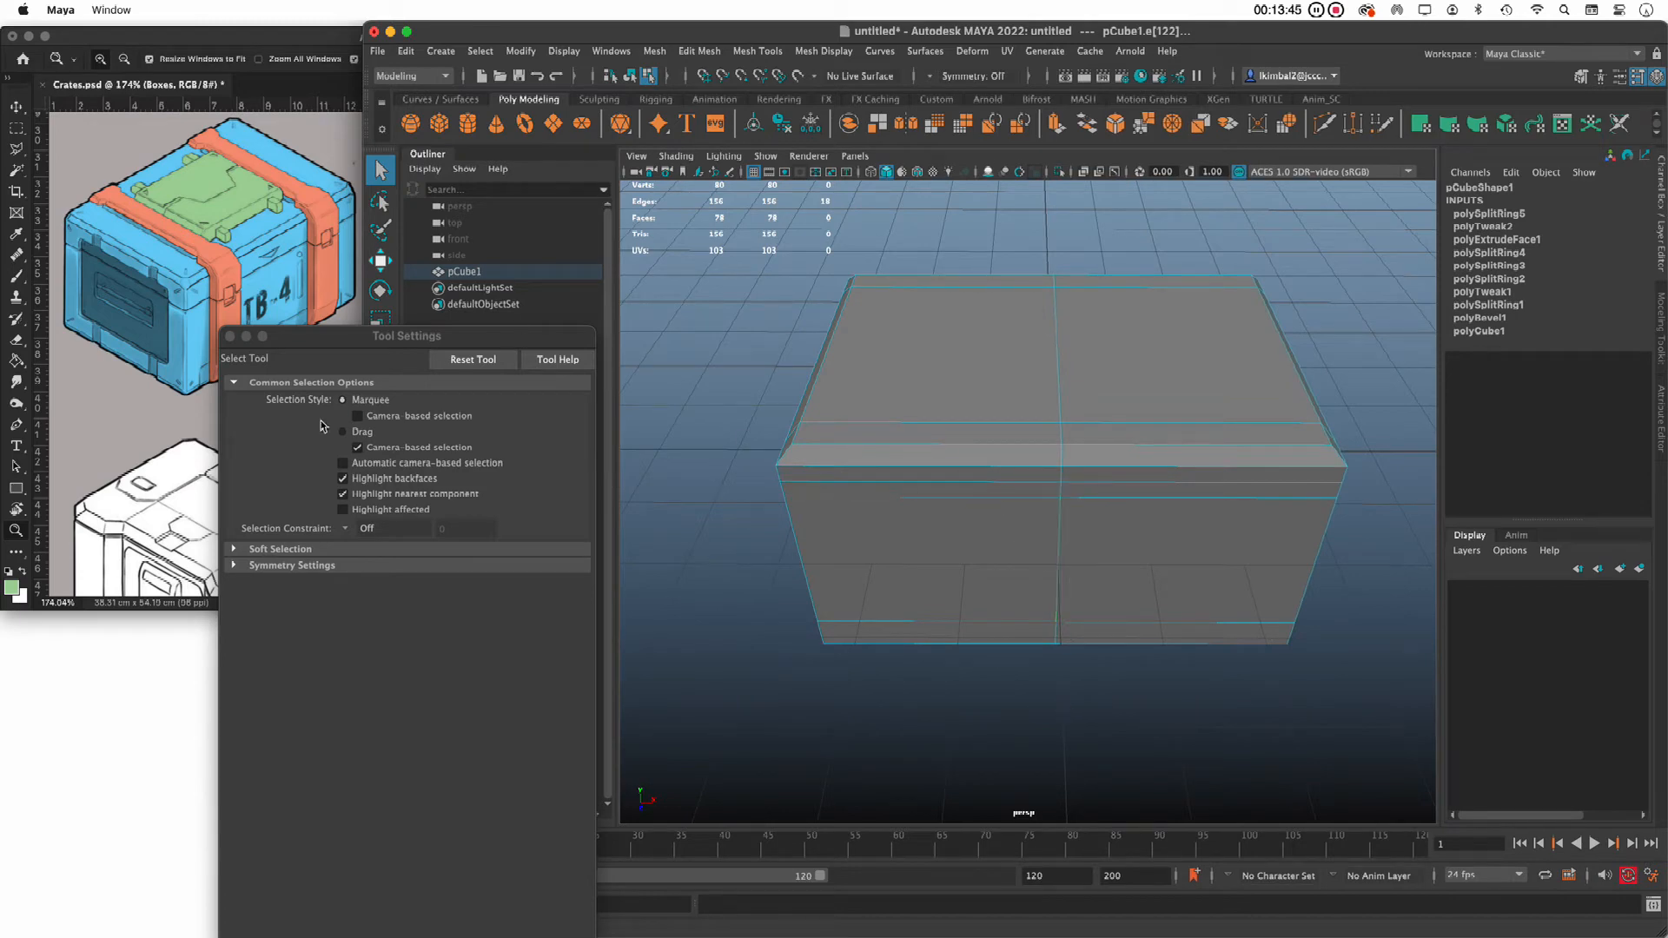
click(231, 337)
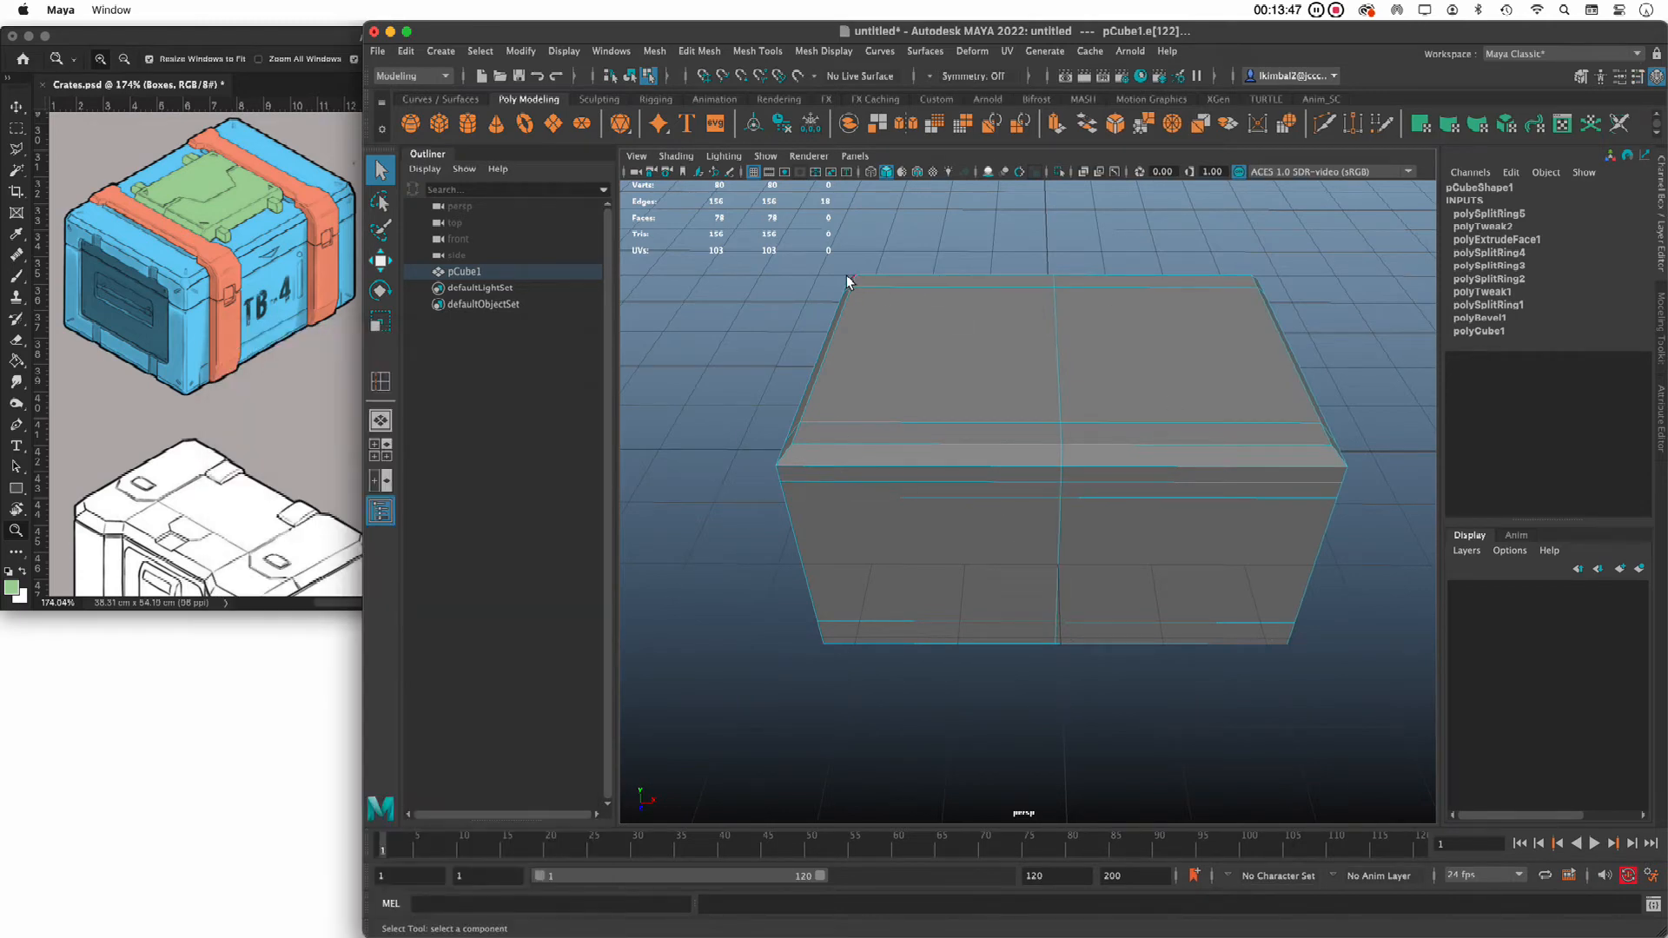
right_drag(930, 374, 931, 406)
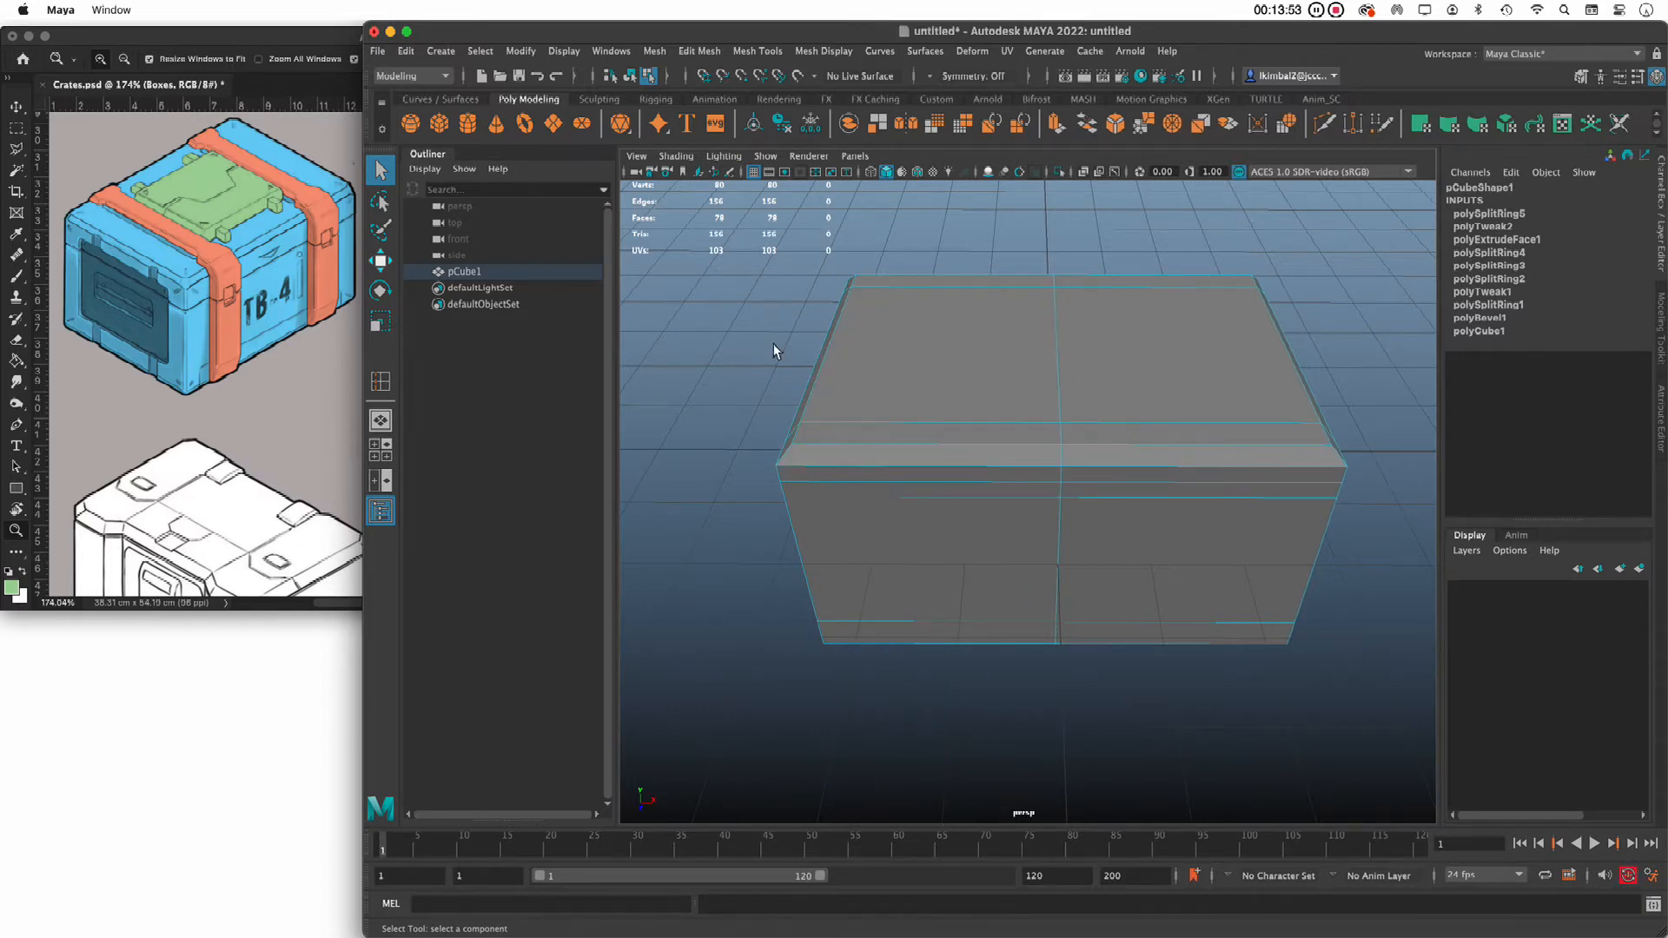
key(space)
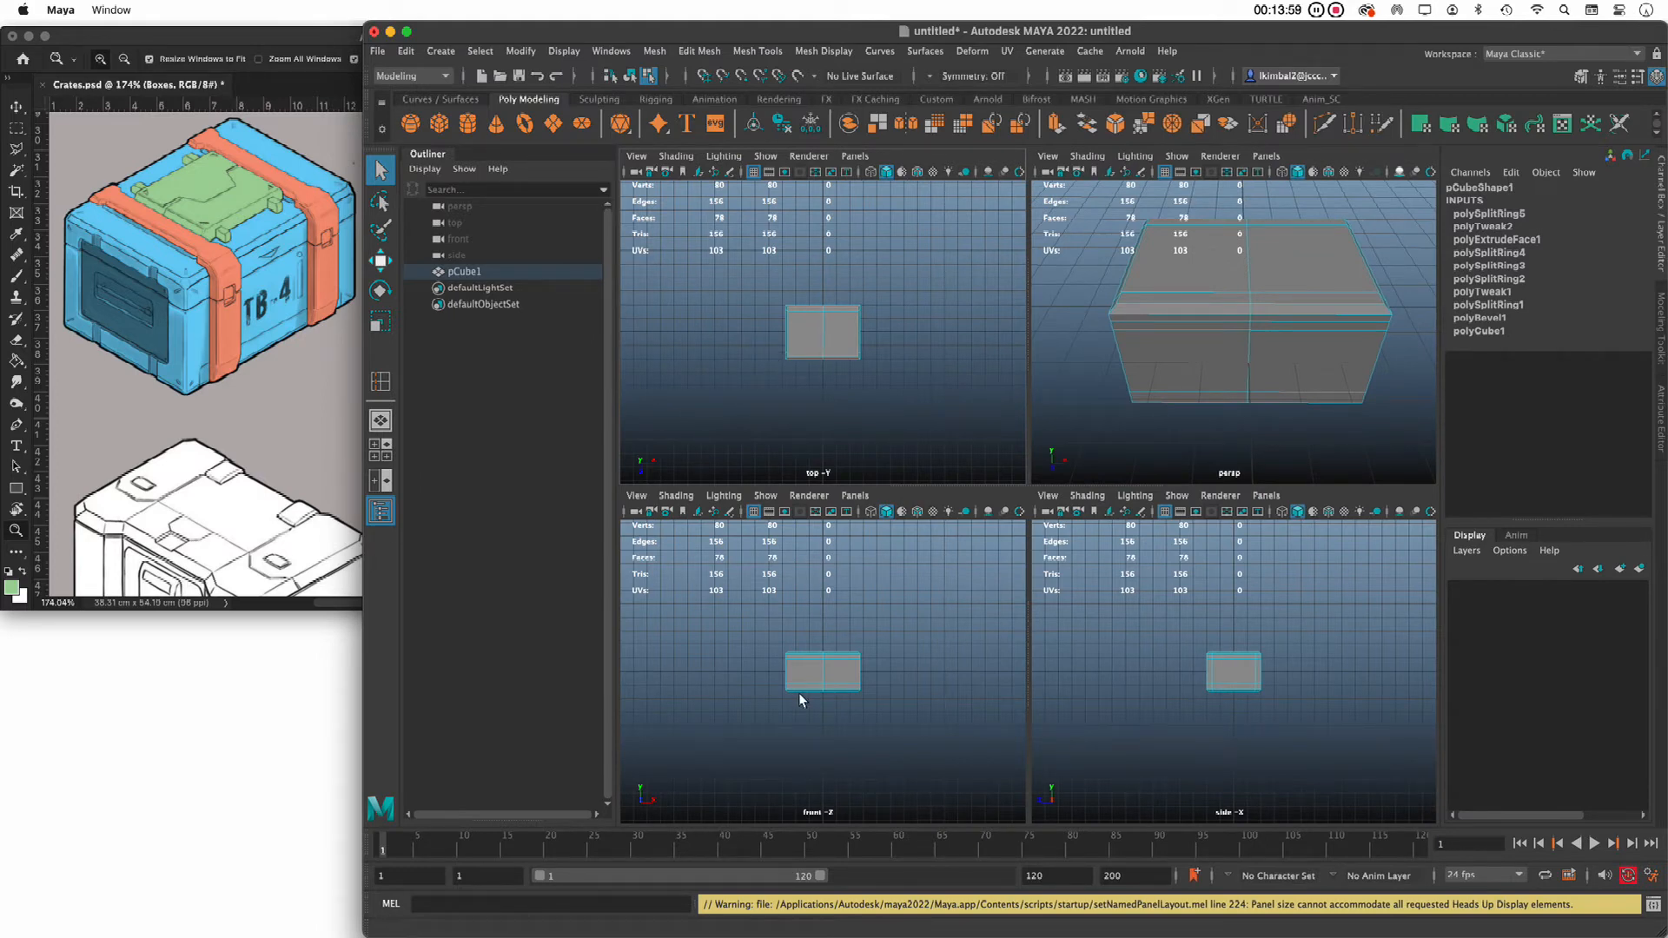
key(space)
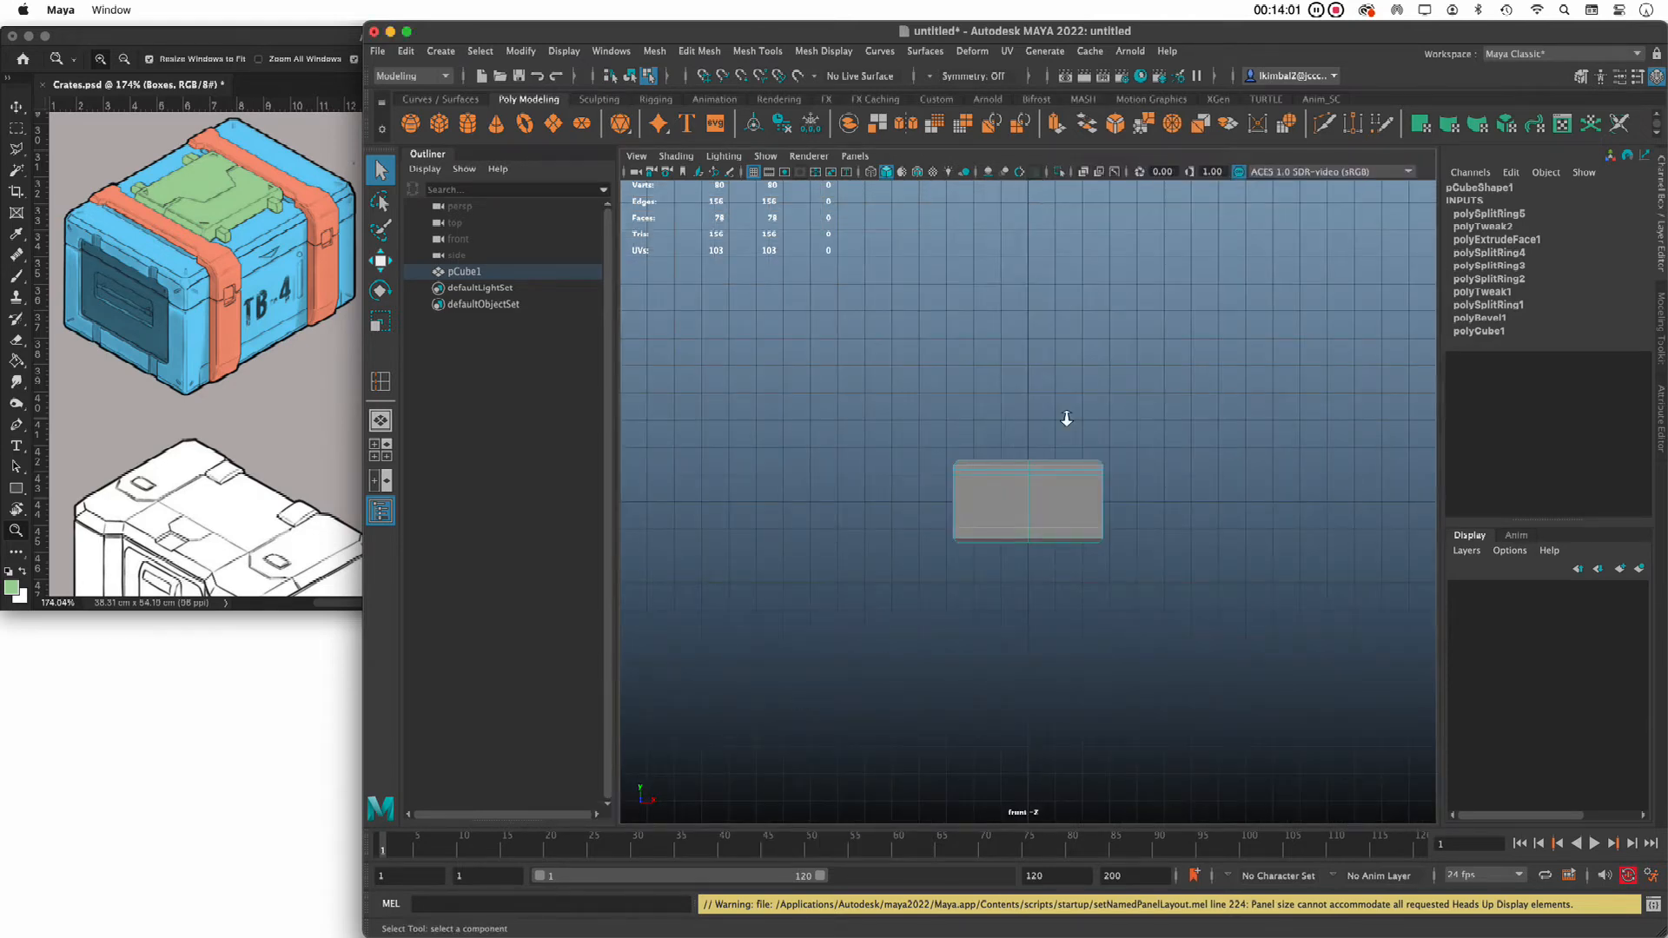
alt+right_drag(1061, 417, 1300, 591)
drag(1335, 337, 1046, 654)
key(Delete)
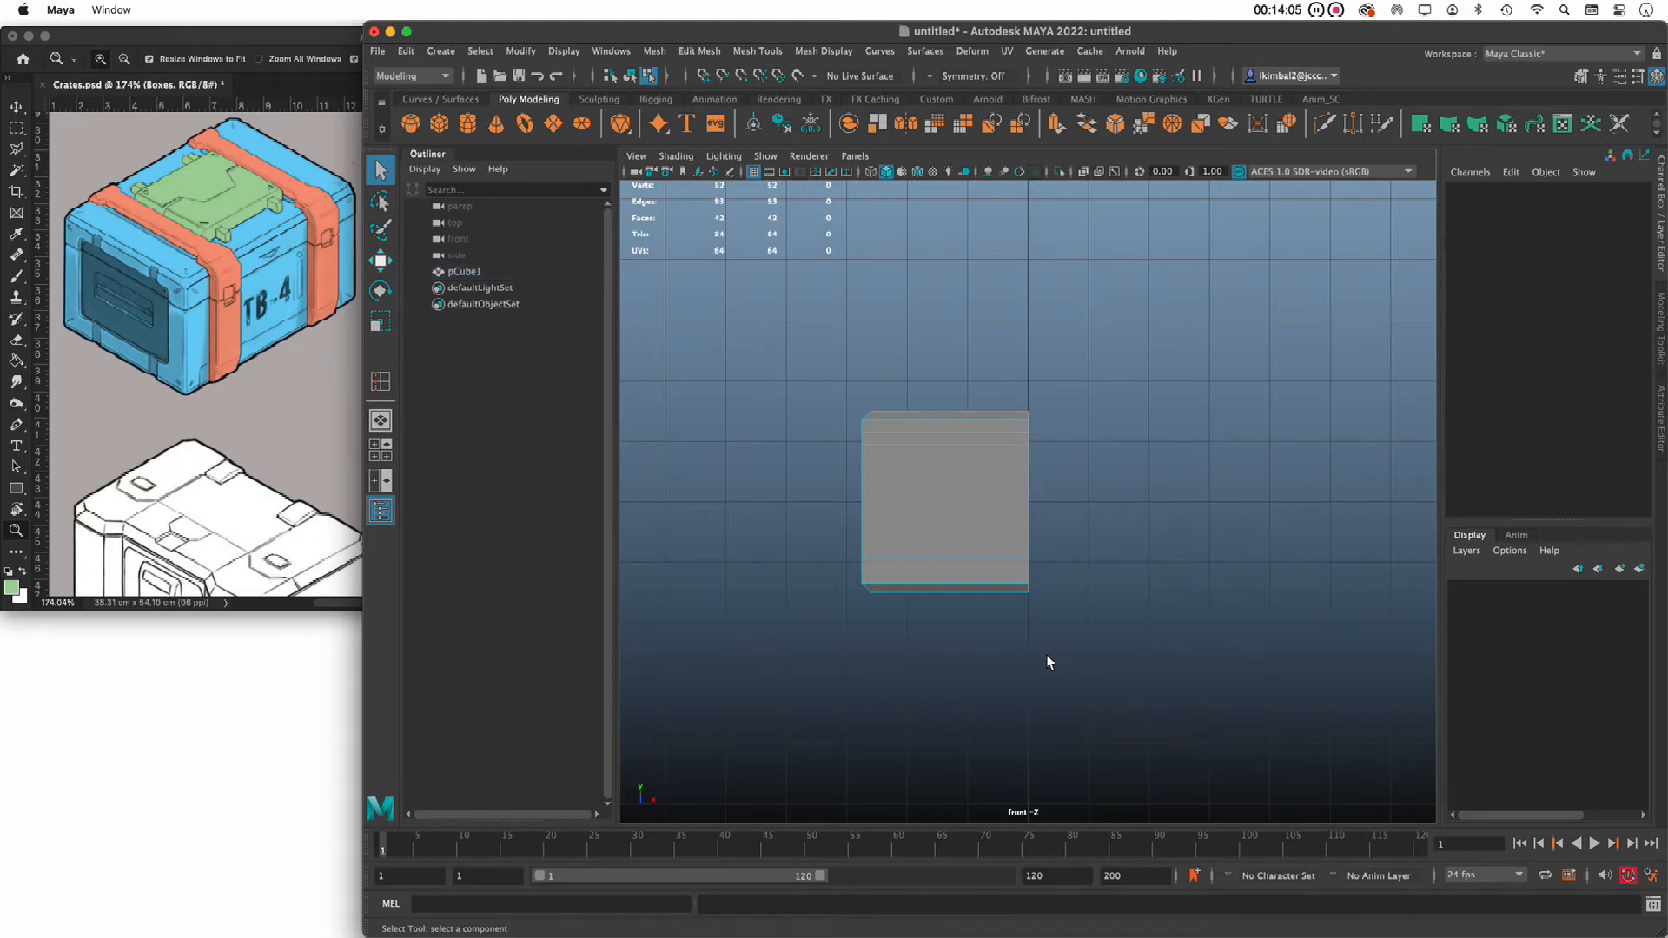
key(space)
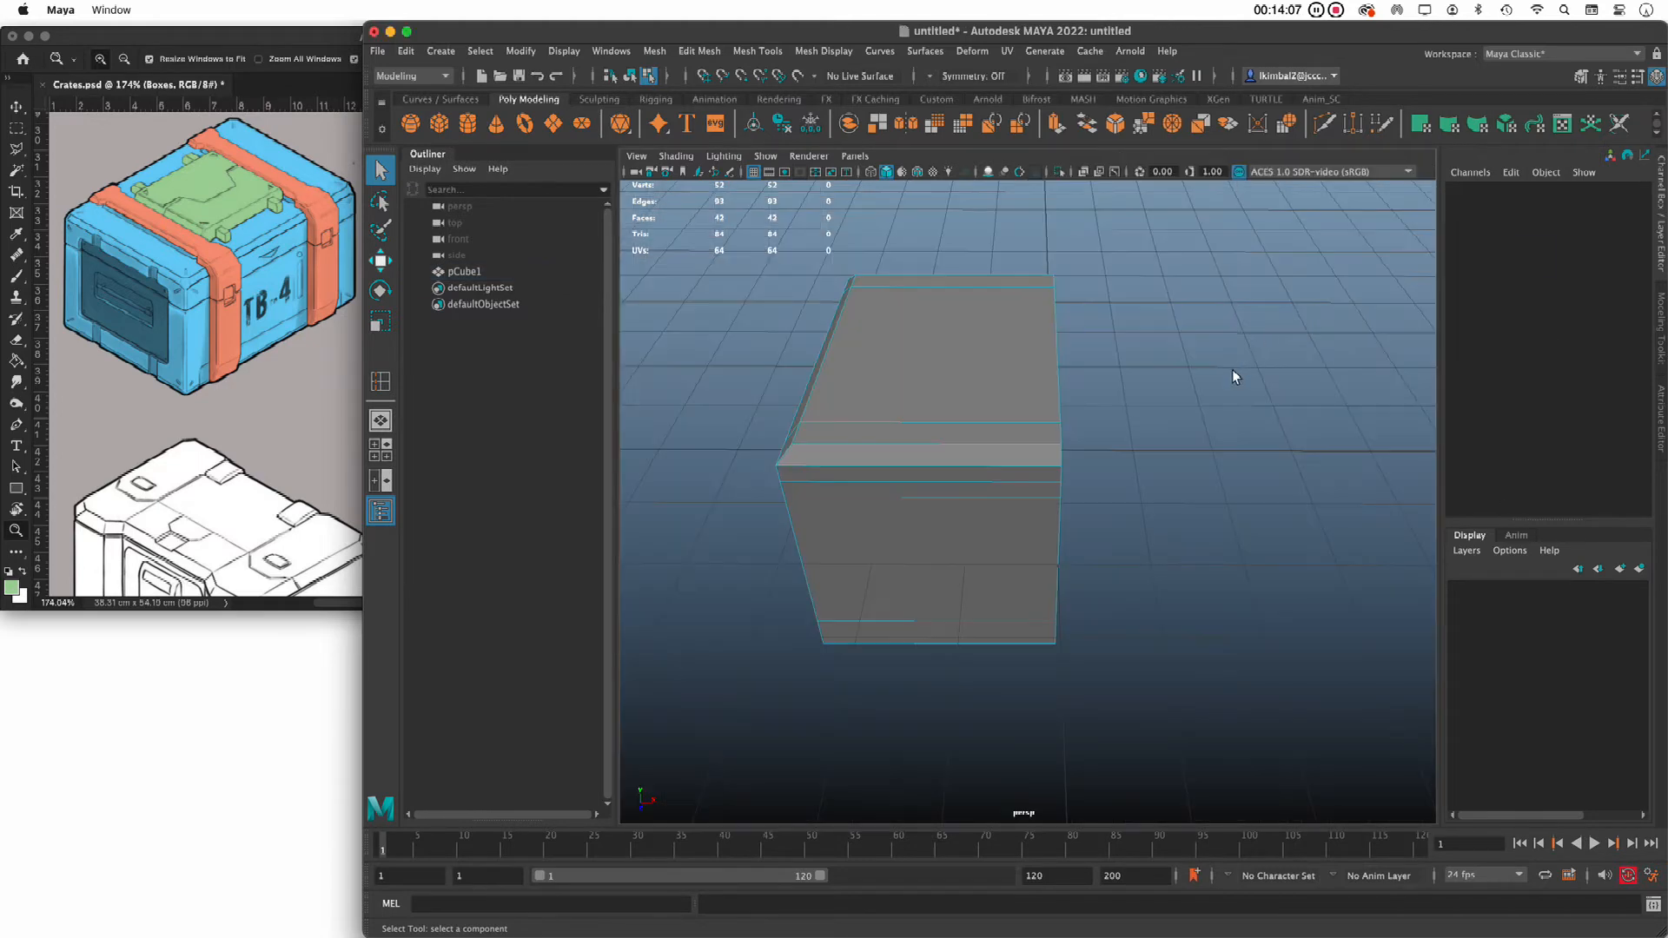
mouse_move(1234, 374)
alt+mouse_down()
mouse_move(1125, 383)
mouse_move(1136, 347)
mouse_move(1191, 387)
mouse_move(1289, 368)
mouse_move(1232, 376)
mouse_move(1251, 373)
alt+mouse_up()
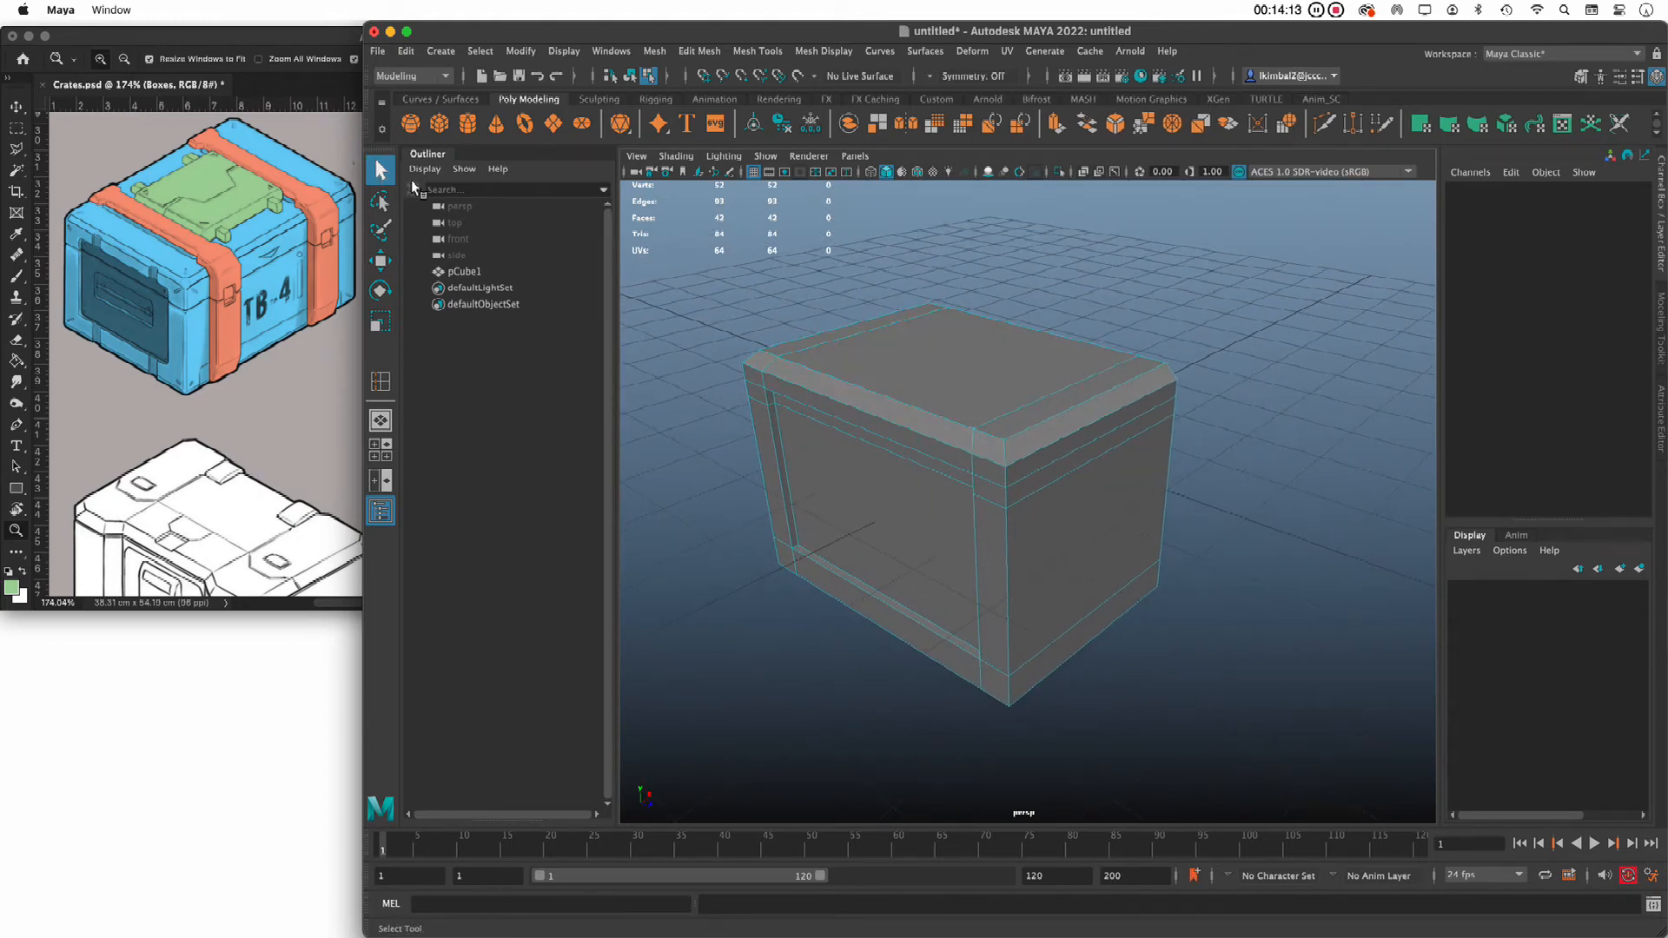
Return to object mode, deselect the half box, and turn on Wireframe on Shaded in the perspective view
key(F8)
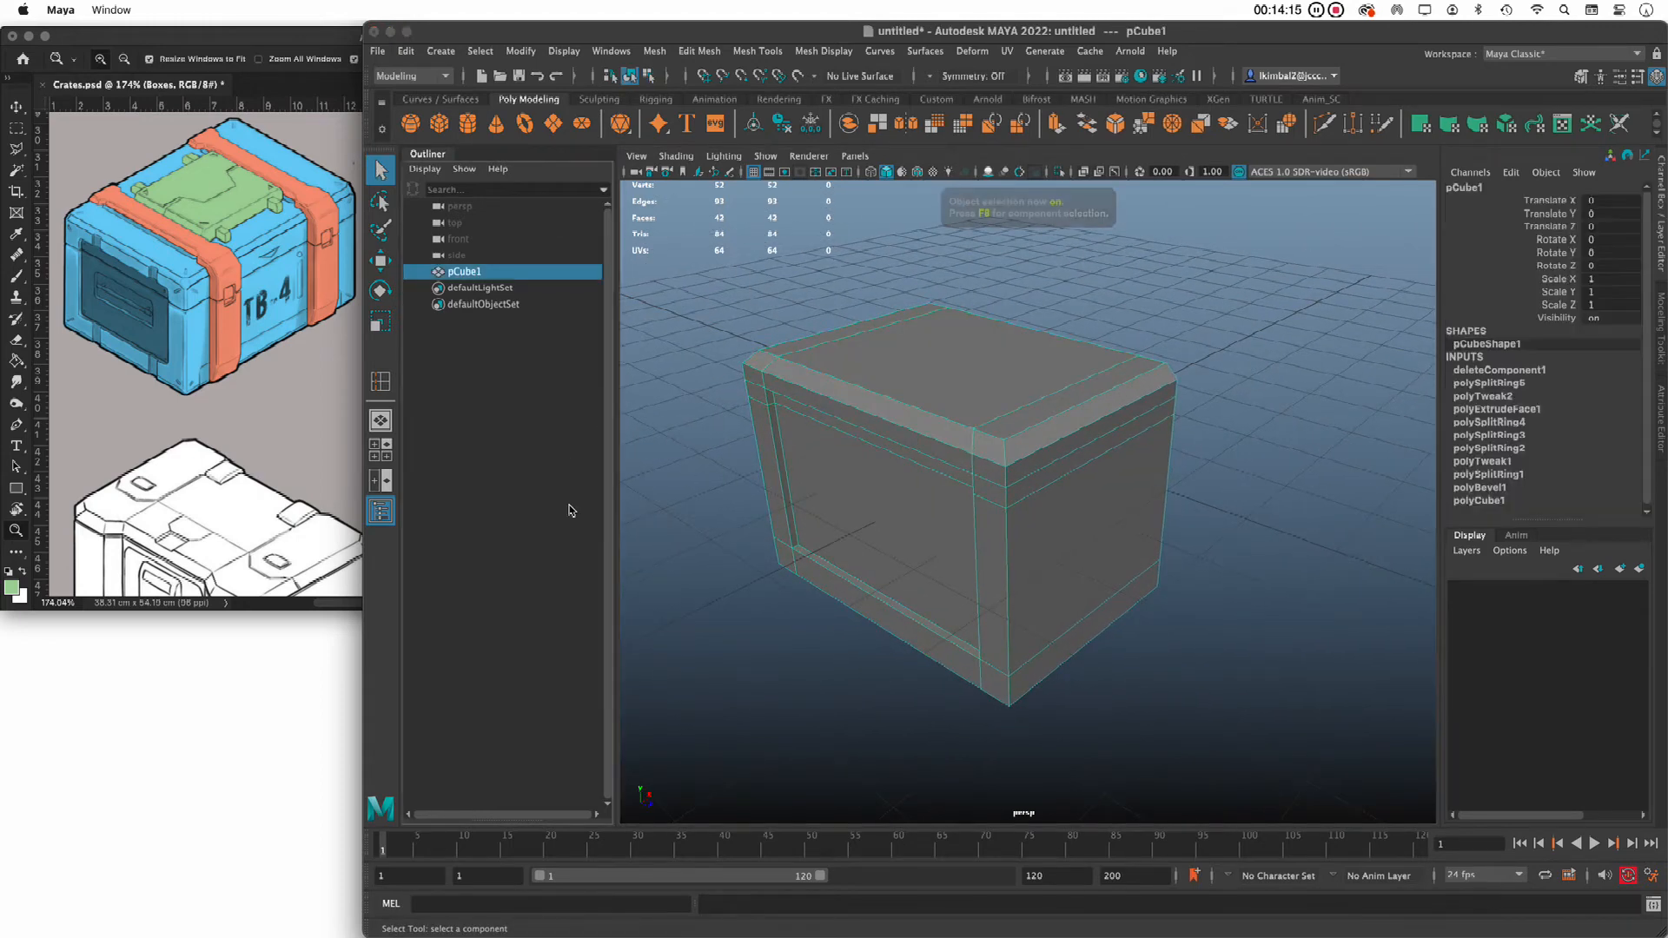
click(770, 681)
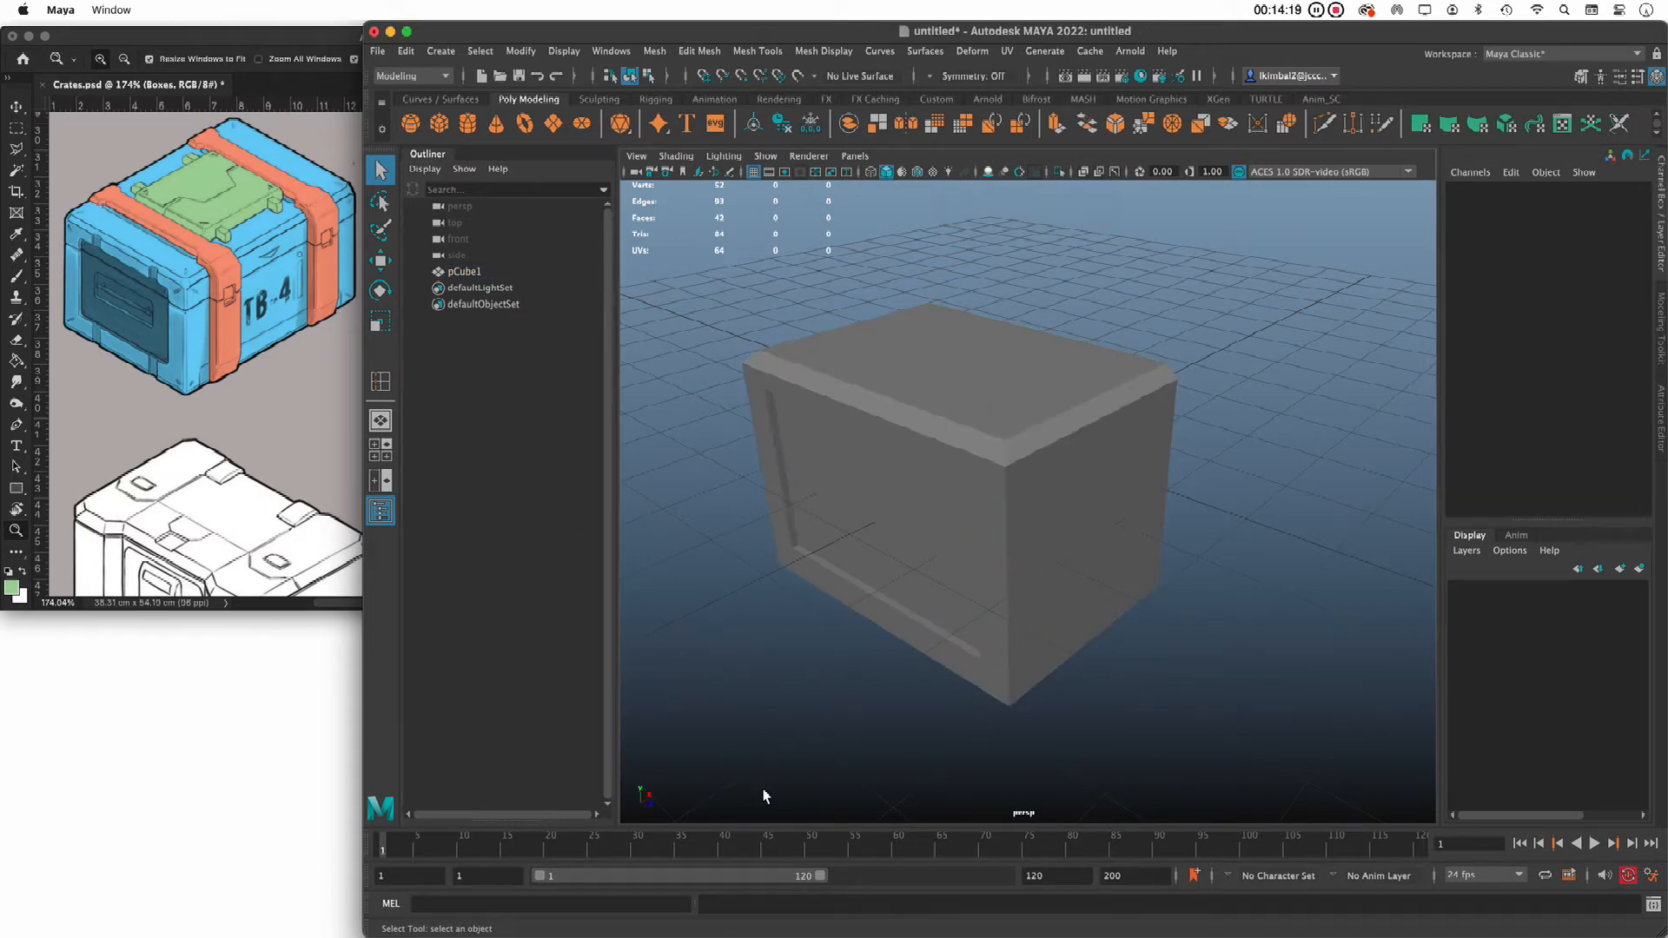
click(888, 522)
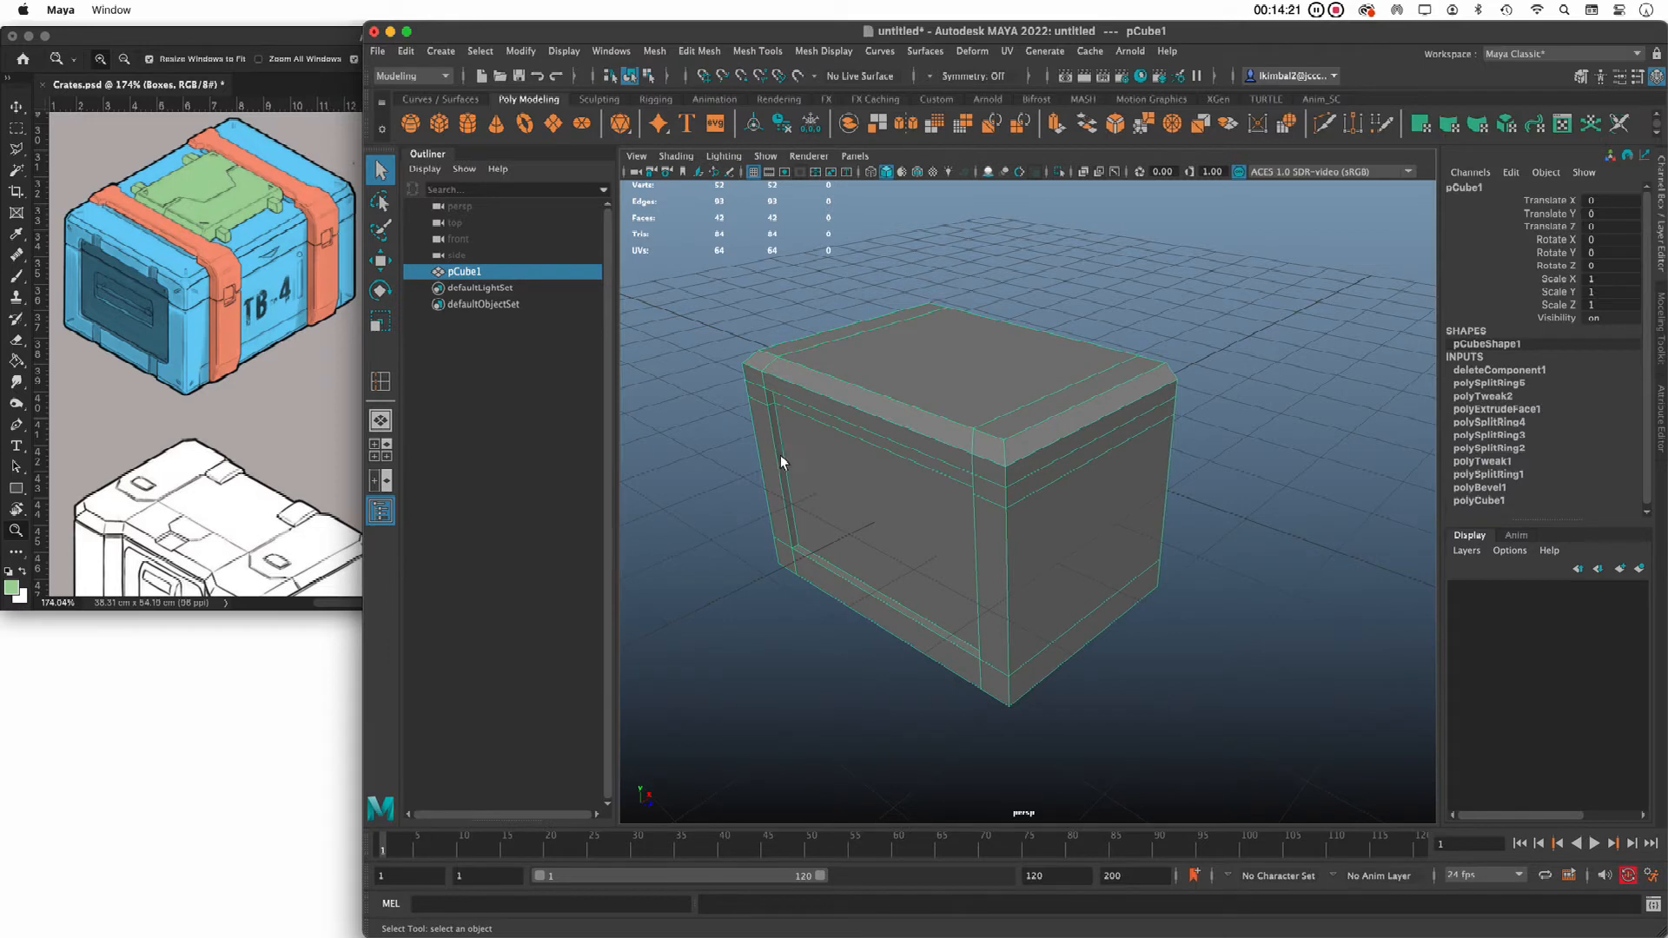
click(1311, 582)
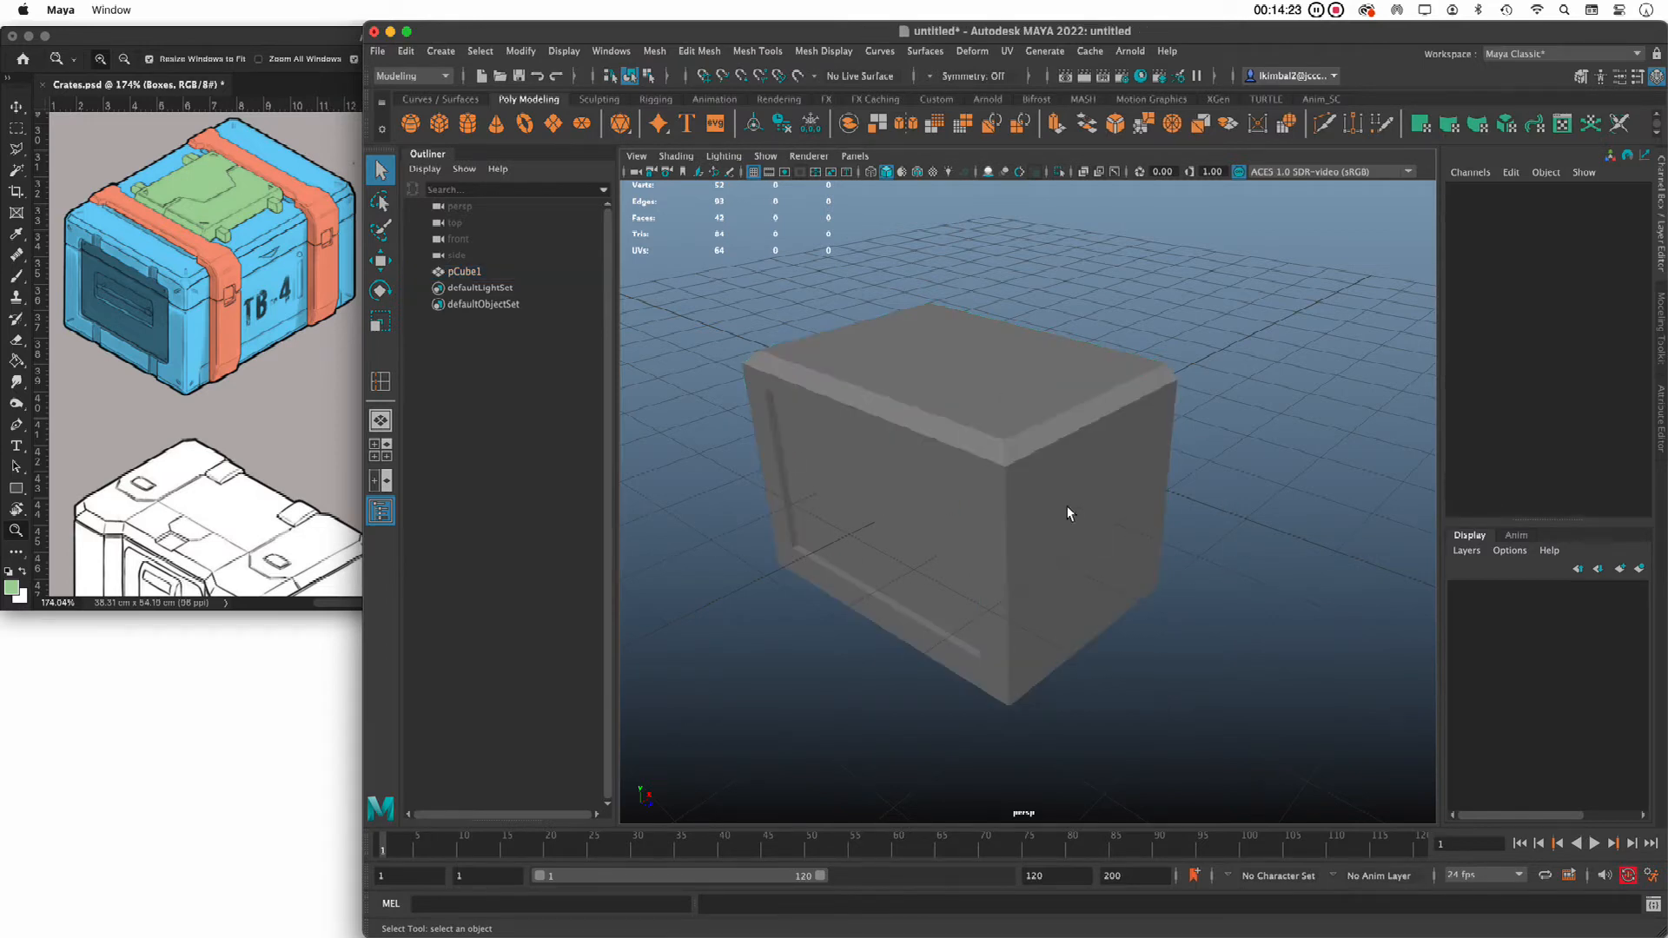
click(1088, 477)
click(1285, 460)
alt+drag(1166, 523, 1315, 495)
alt+right_drag(1314, 495, 1301, 532)
alt+middle_drag(1302, 532, 1287, 529)
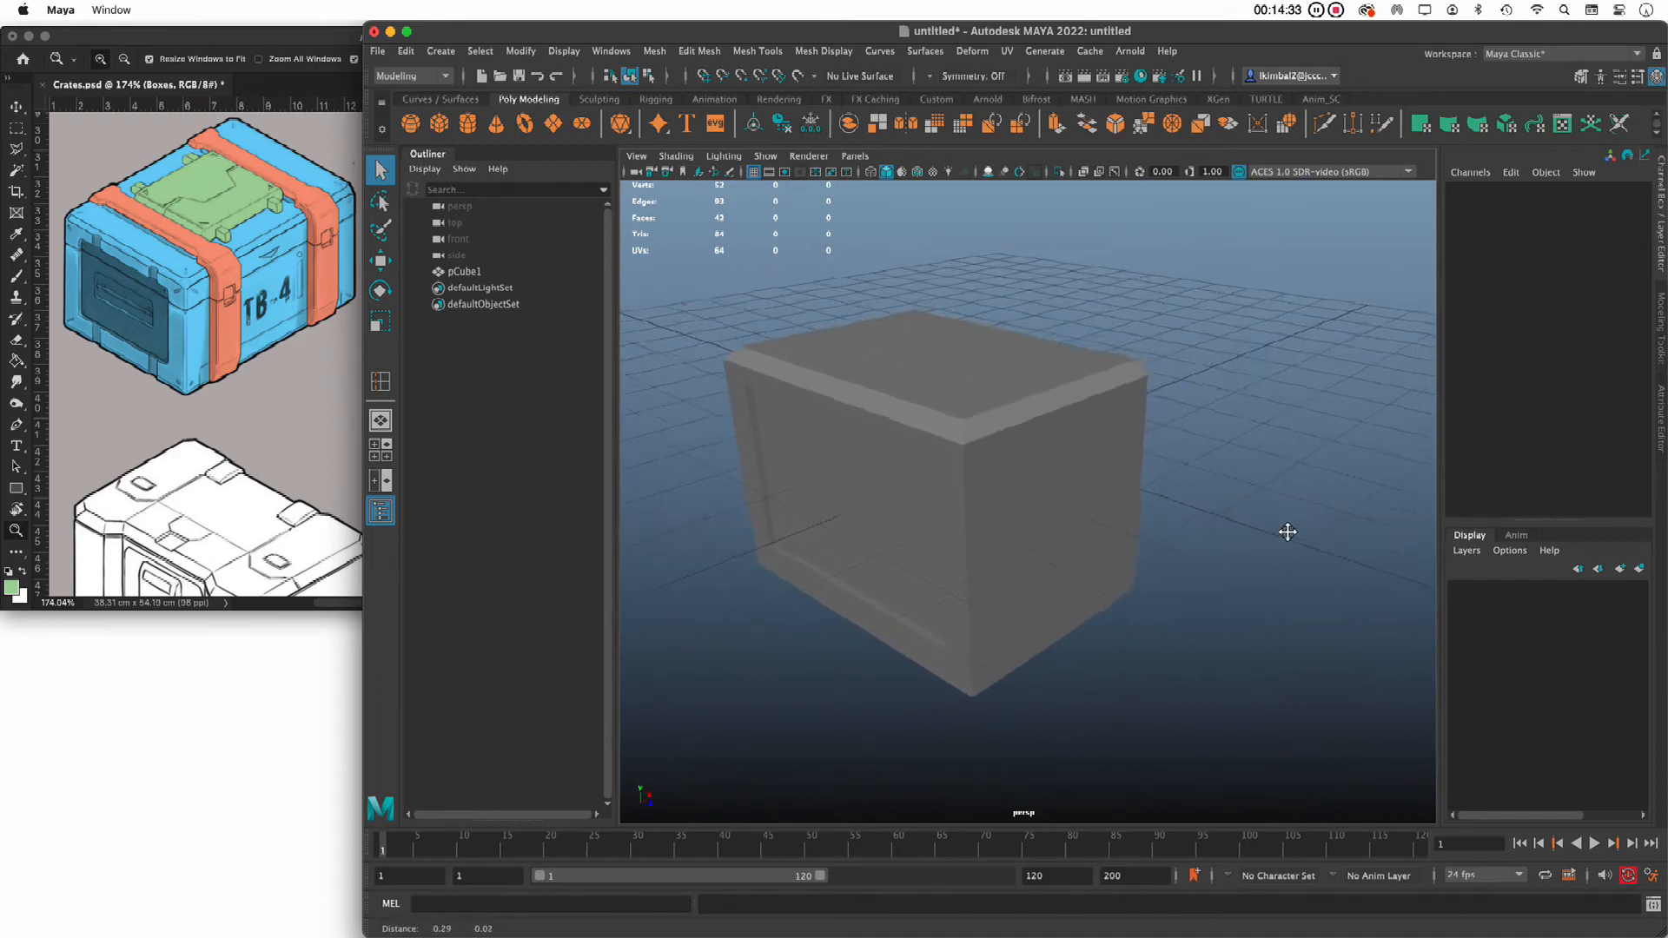
alt+right_drag(1287, 529, 1301, 551)
alt+middle_drag(1302, 551, 1347, 557)
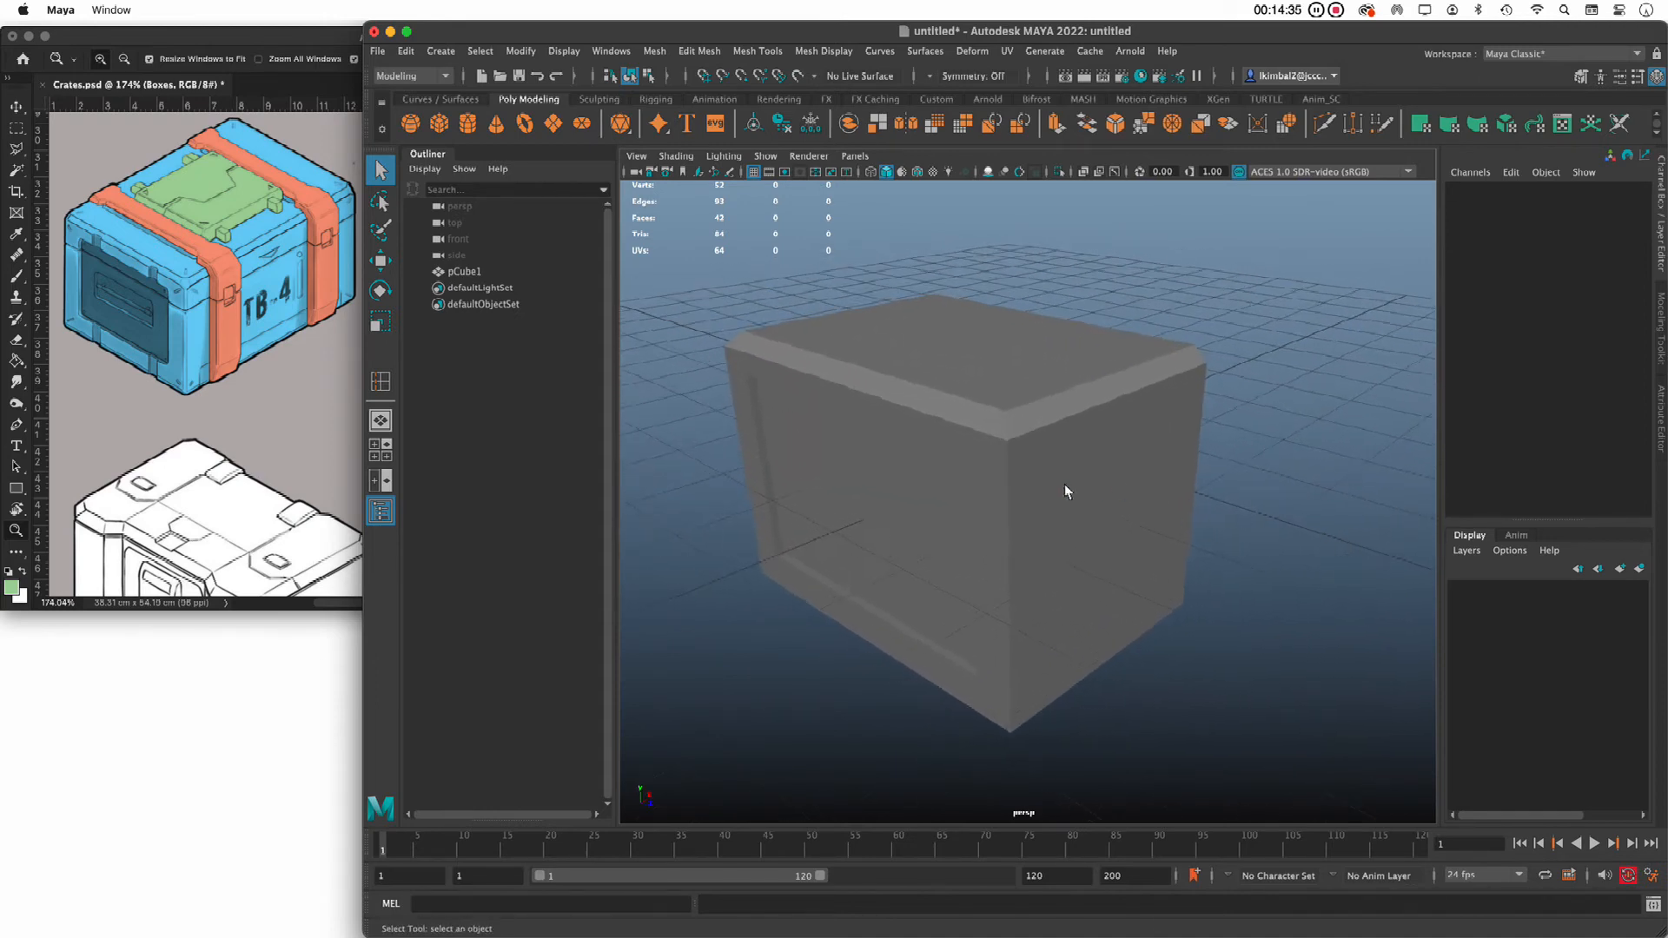
click(676, 156)
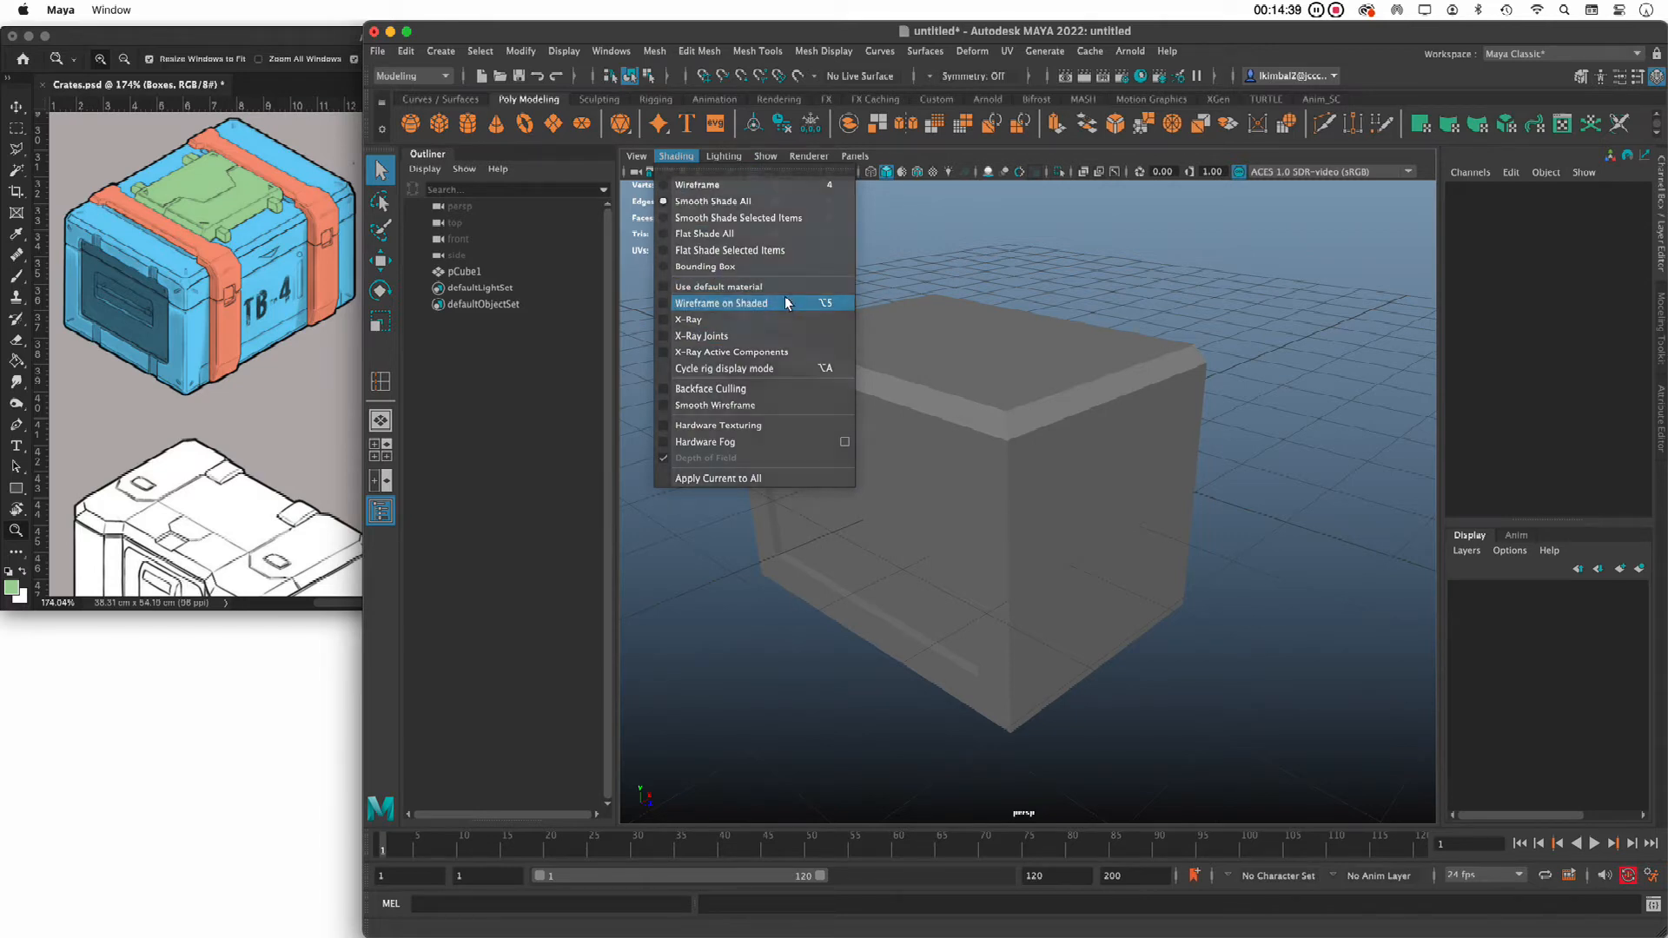
click(787, 302)
Activate the Insert Edge Loop tool, reset its settings to the defaults, and close the settings window
alt+drag(1266, 391, 1121, 455)
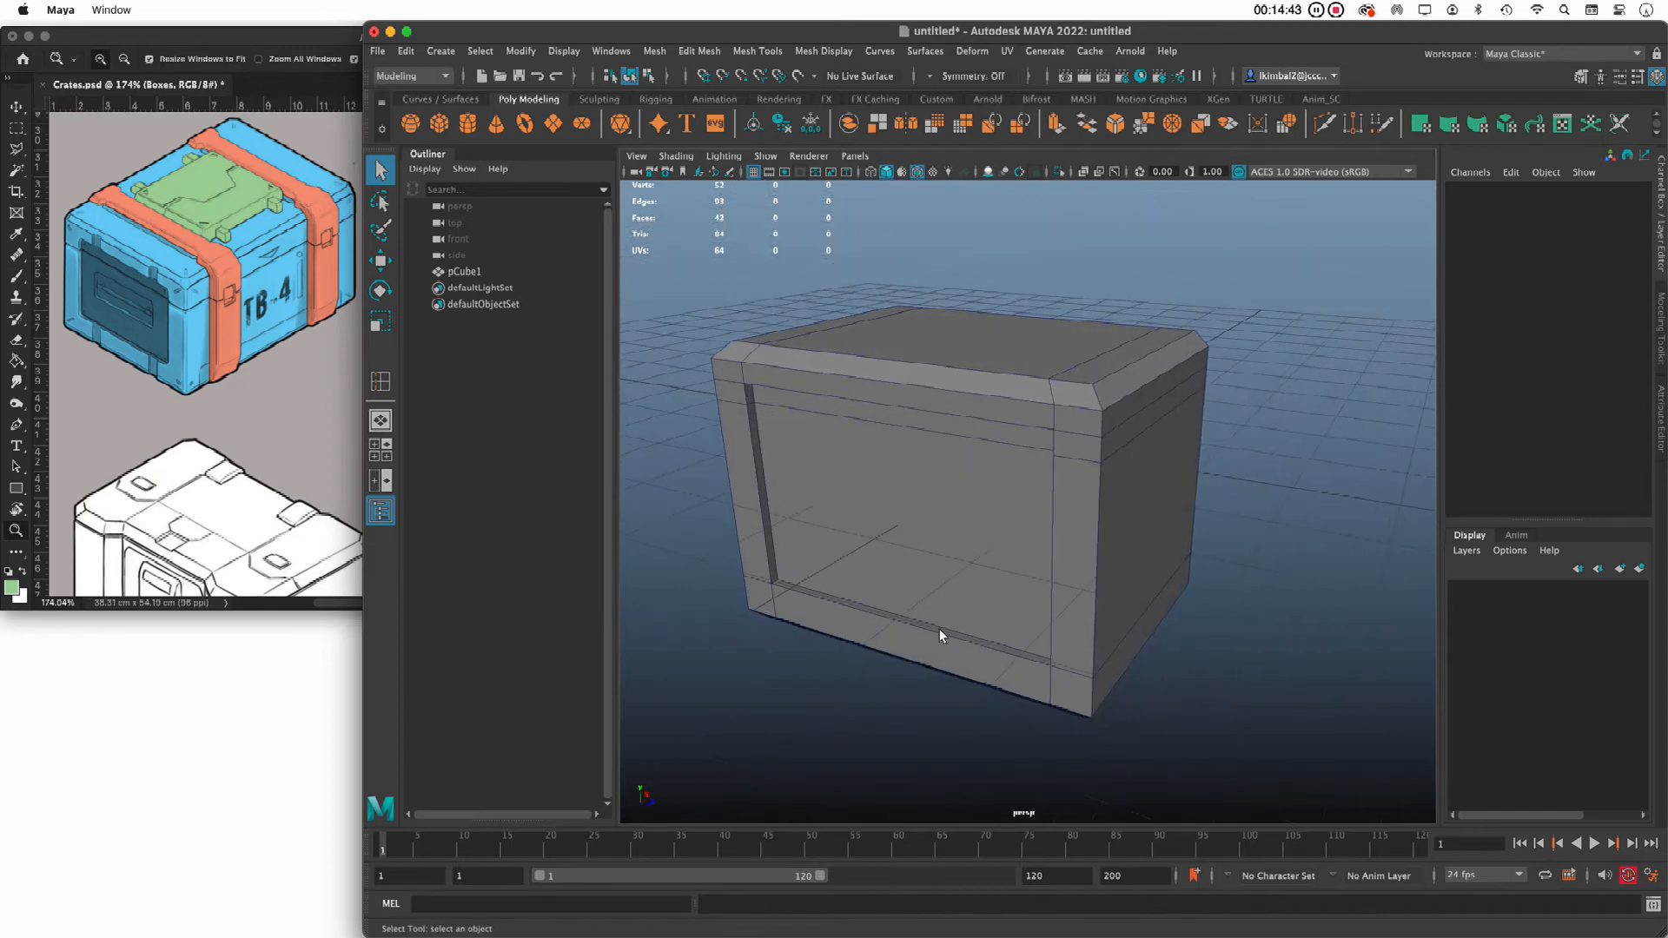
alt+drag(1251, 547, 1203, 595)
alt+right_drag(1202, 595, 1218, 615)
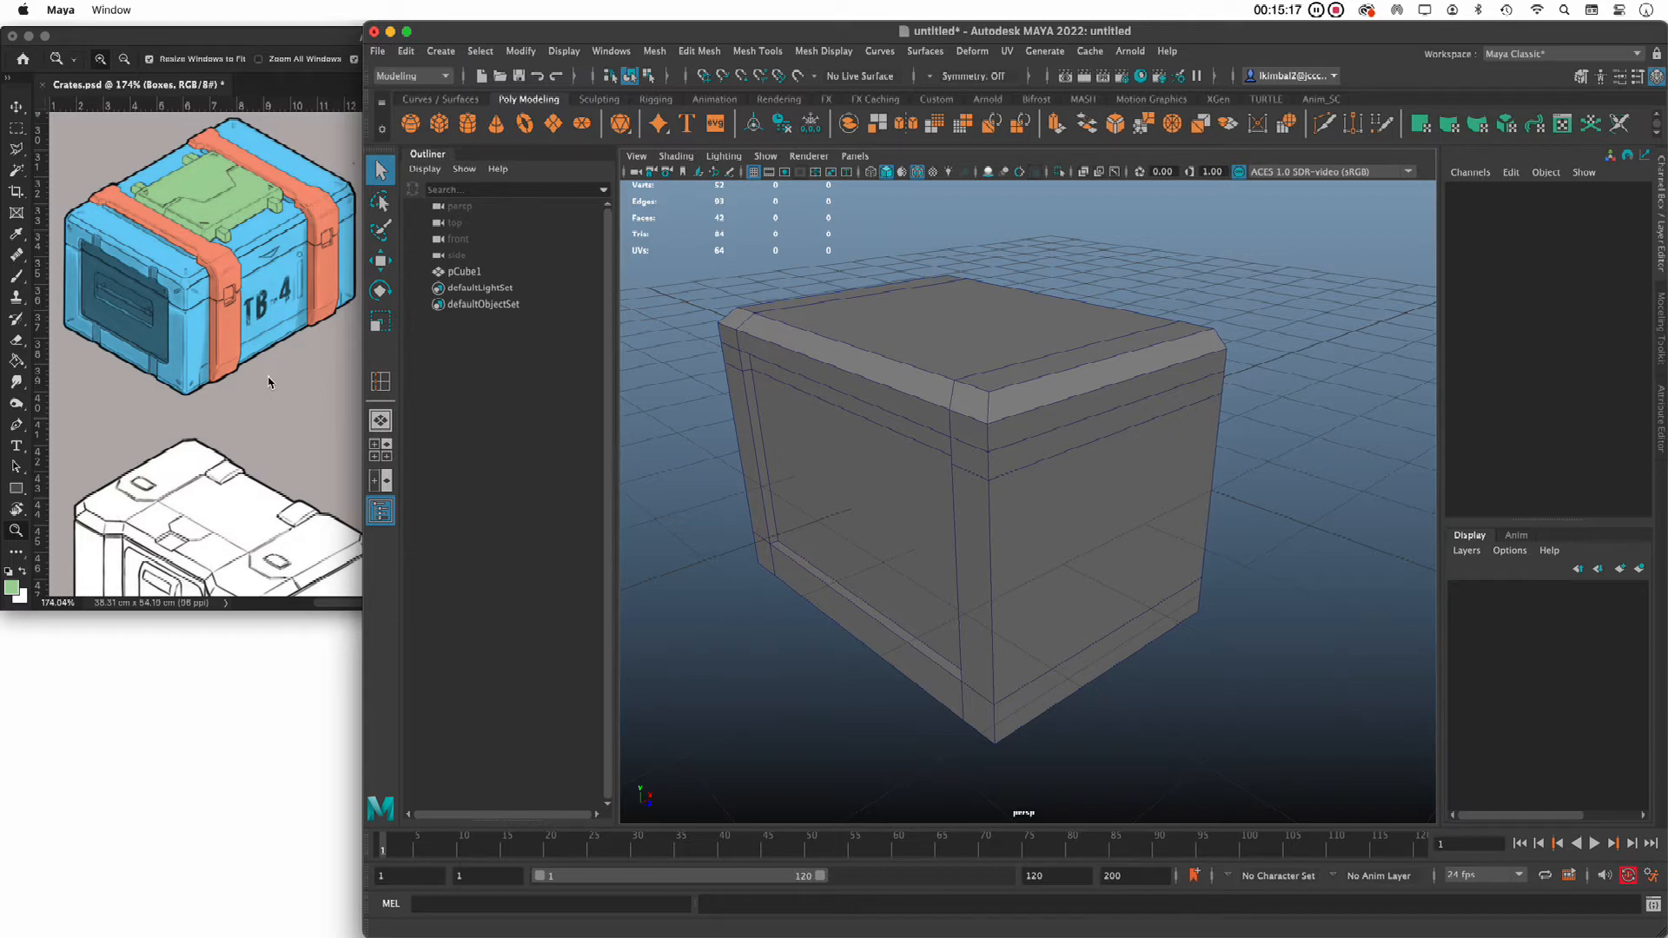
scroll(1176, 454, down, 3)
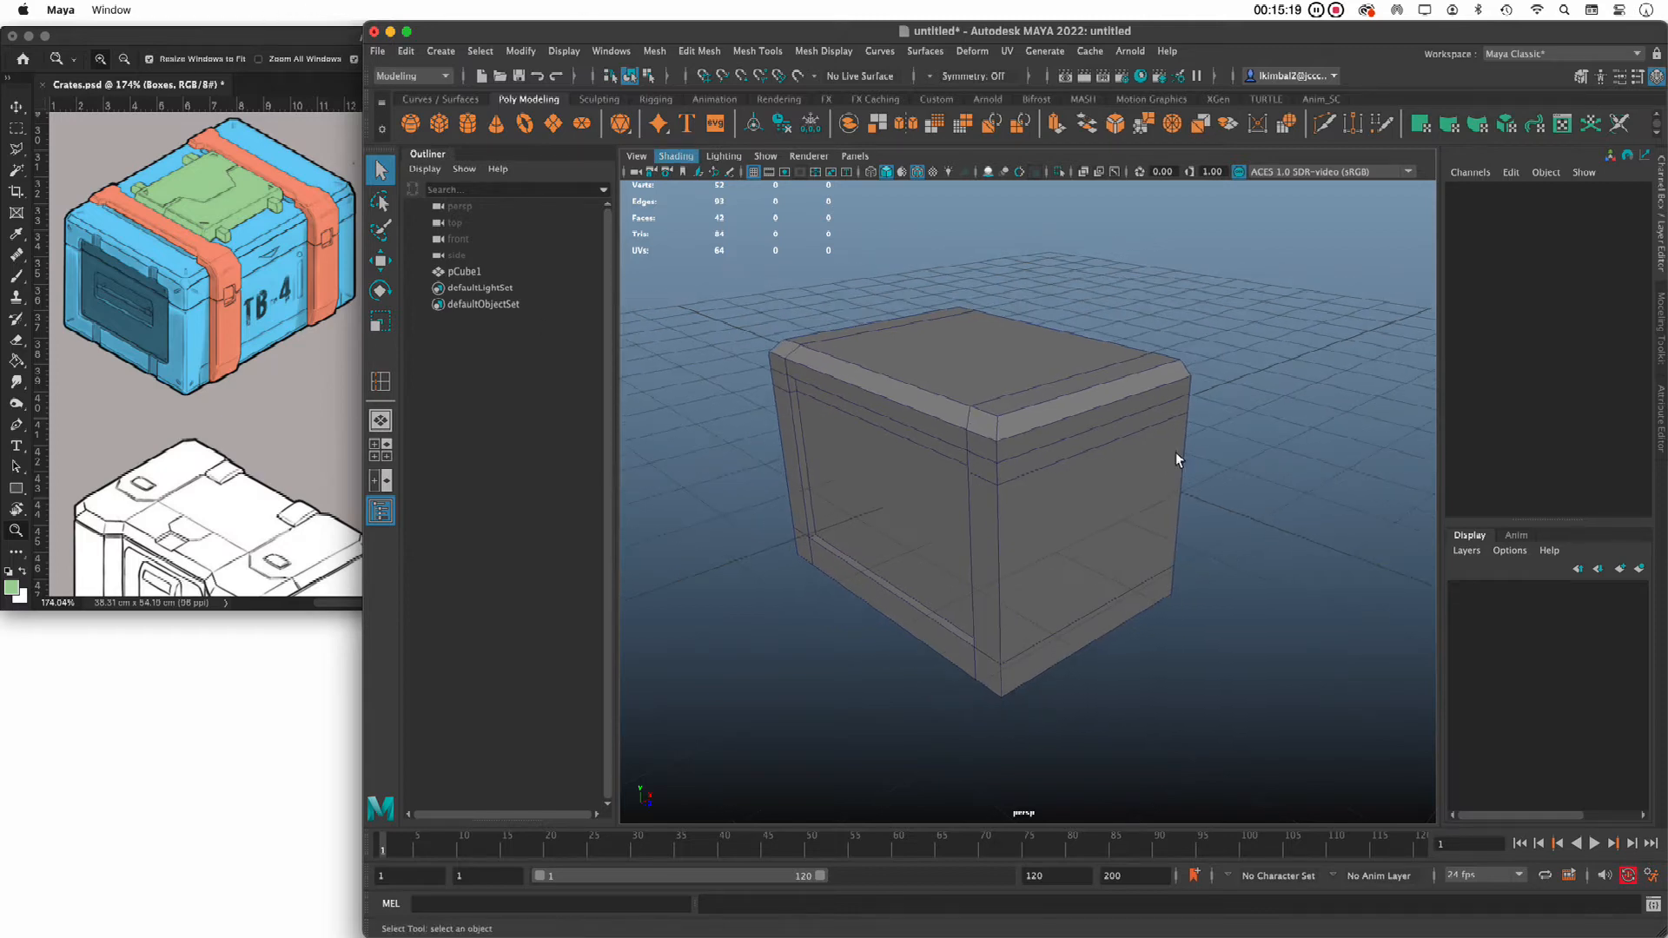
alt+drag(1176, 459, 1169, 447)
scroll(1168, 447, up, 5)
alt+middle_drag(1058, 495, 1133, 511)
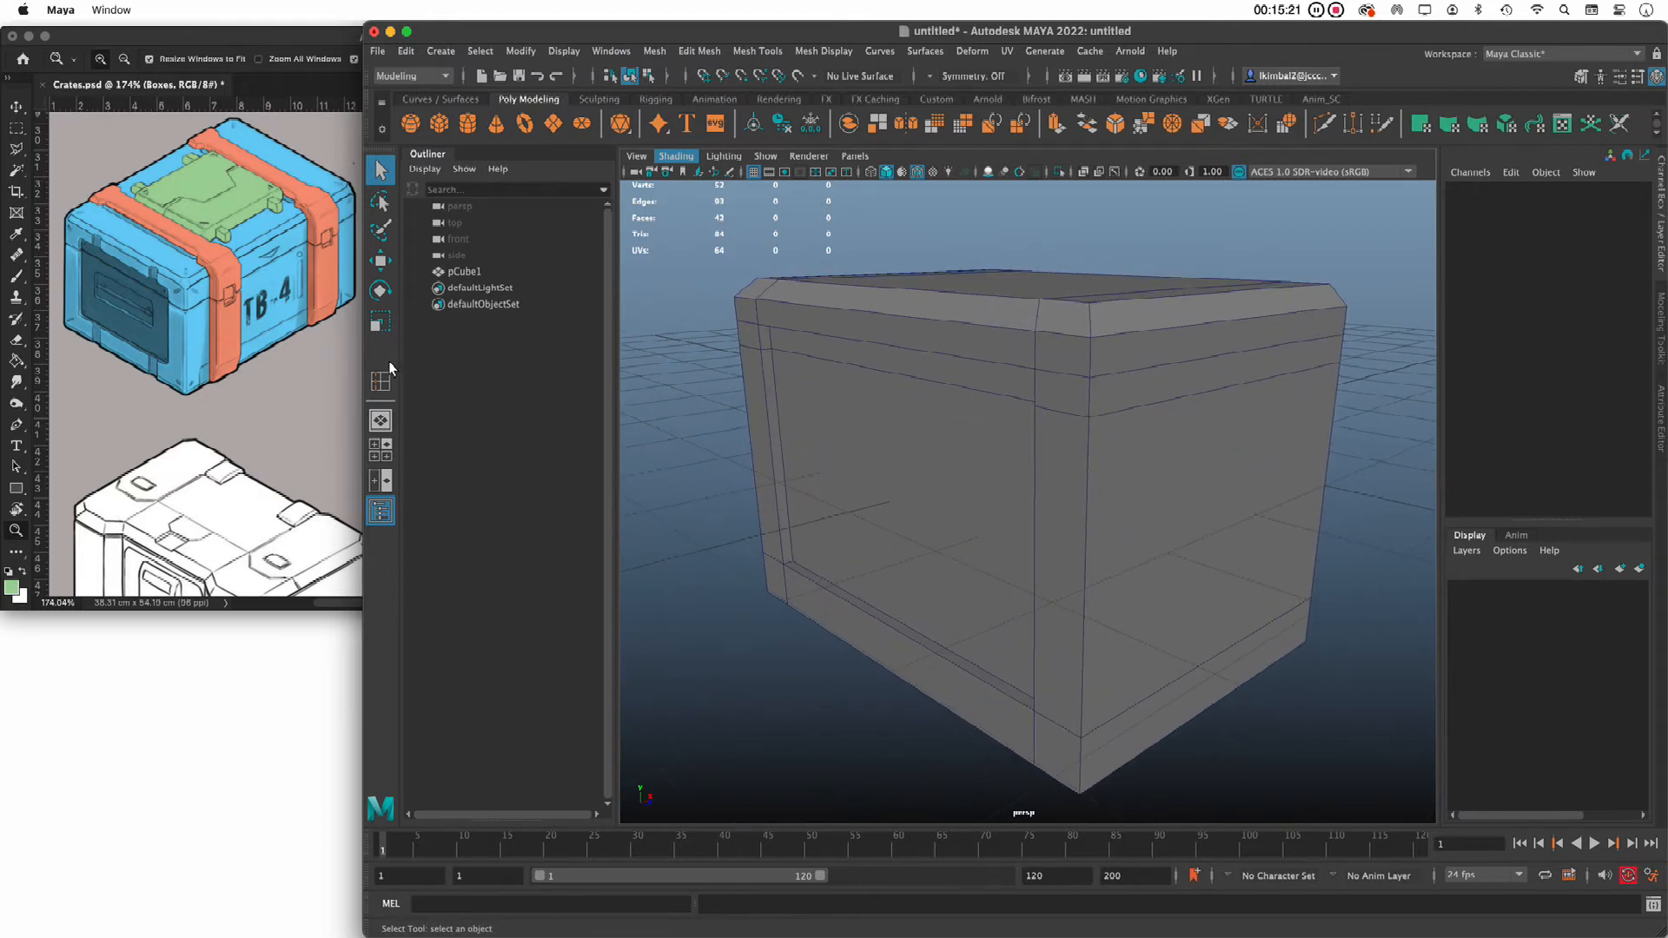
double_click(380, 391)
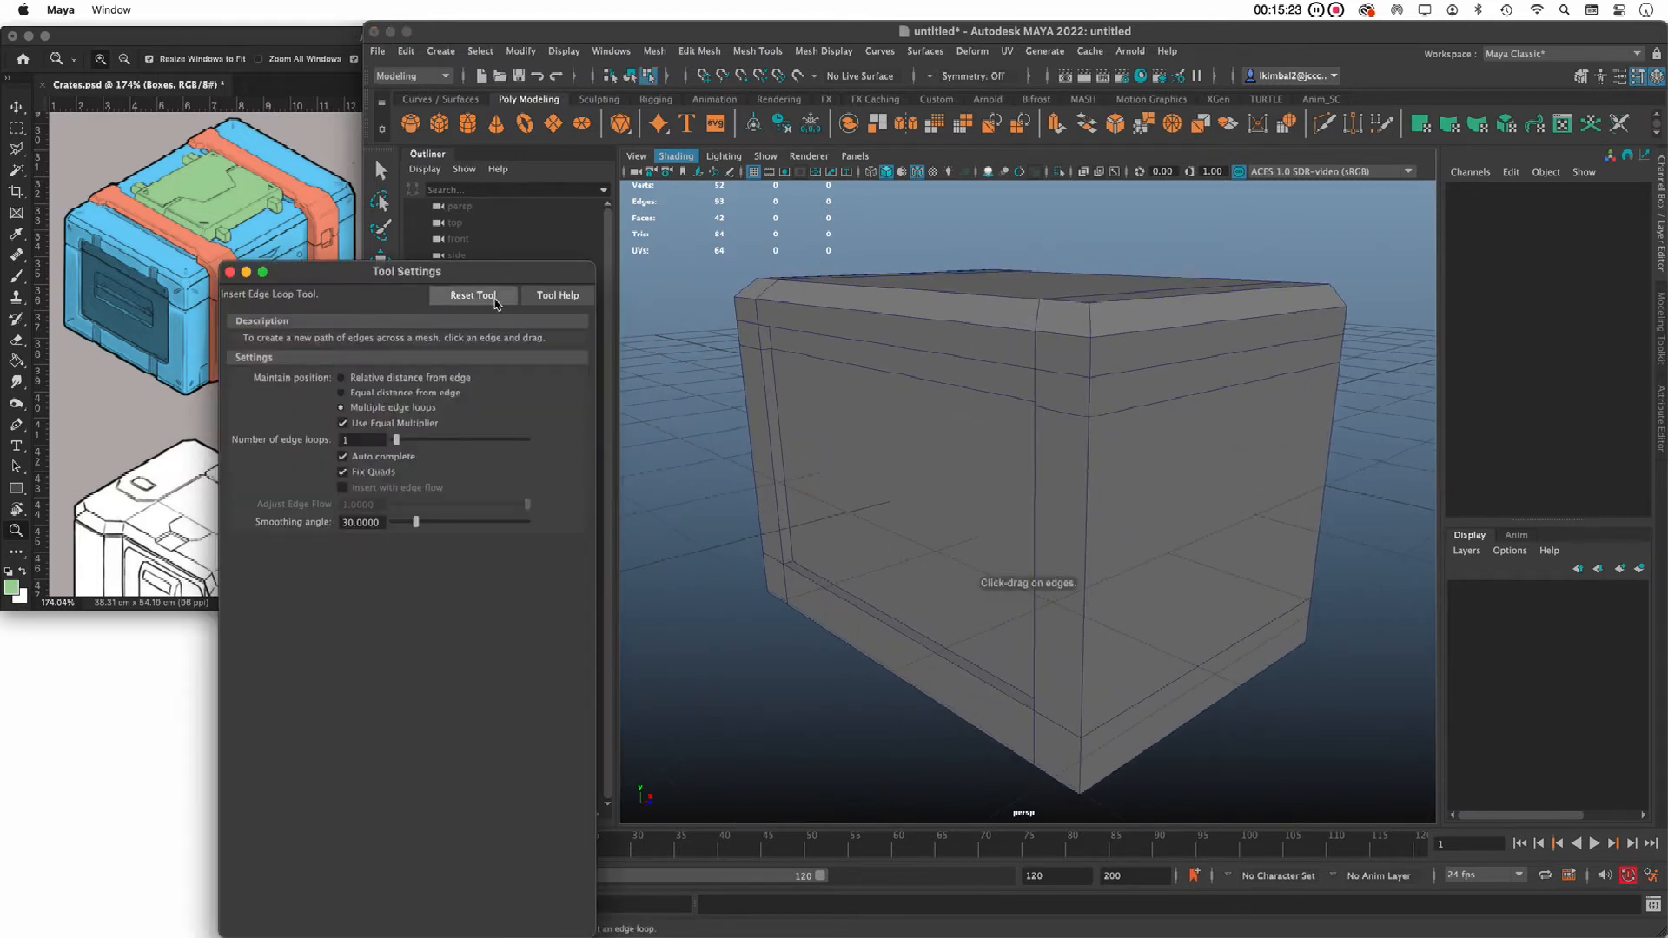
click(473, 296)
click(230, 272)
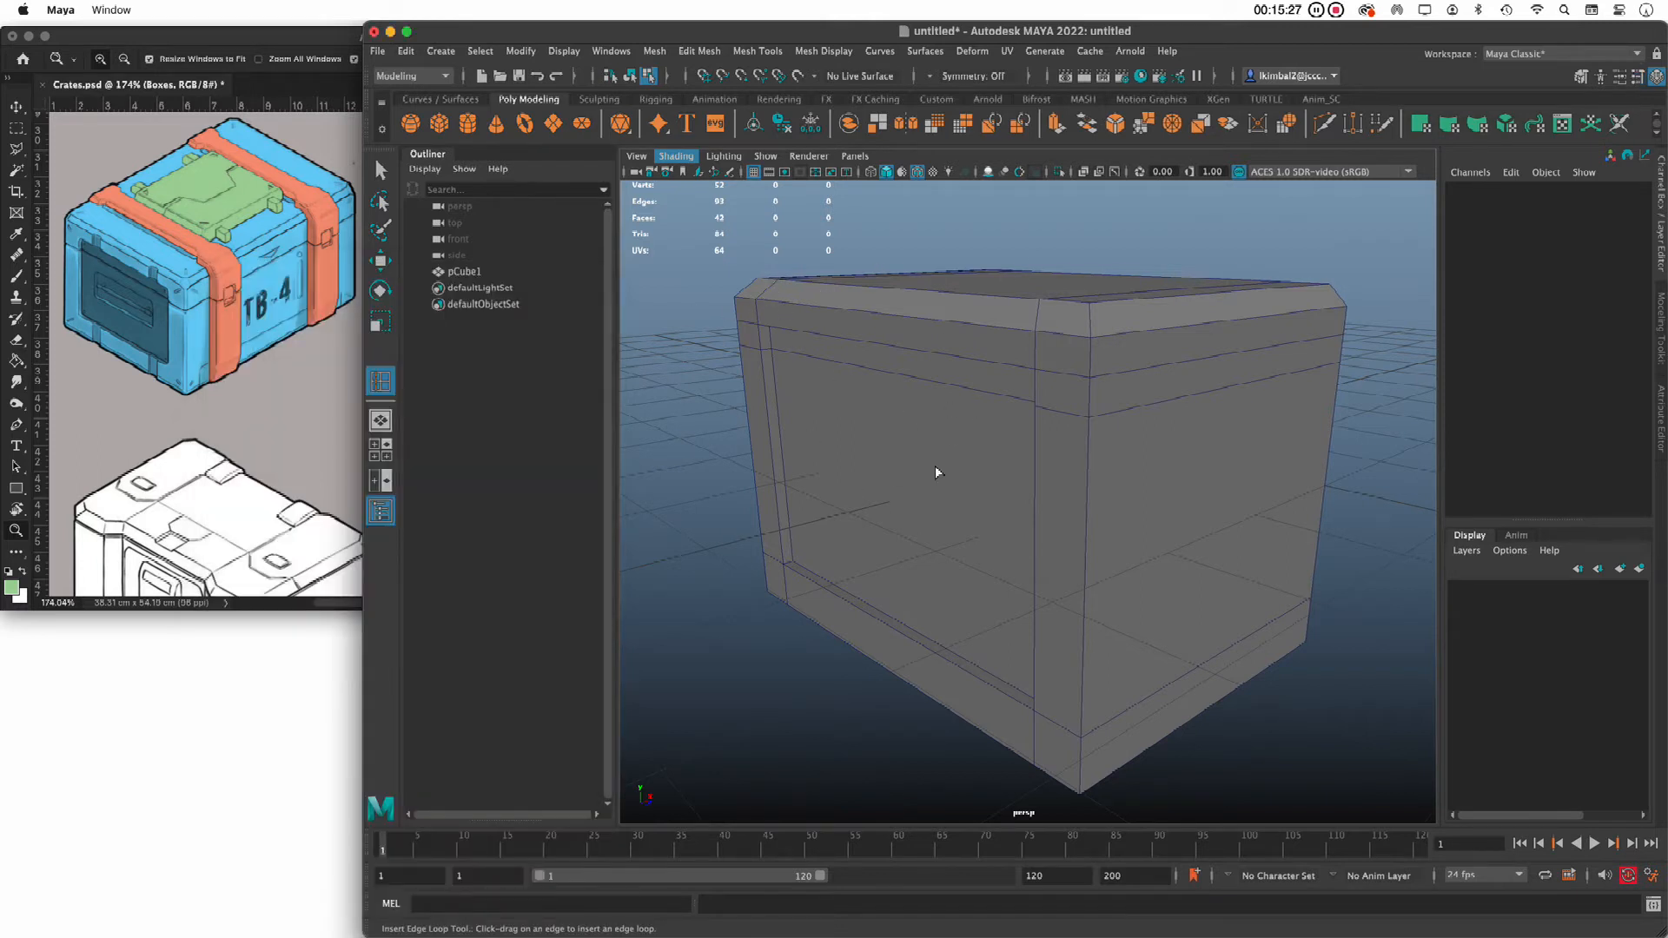
Insert a horizontal edge loop just below the lower lid line, leaving a very thin strip of faces between them
alt+drag(1047, 540, 1005, 513)
alt+right_drag(871, 427, 904, 429)
alt+drag(869, 426, 913, 425)
alt+right_drag(913, 425, 935, 441)
alt+middle_drag(935, 441, 931, 455)
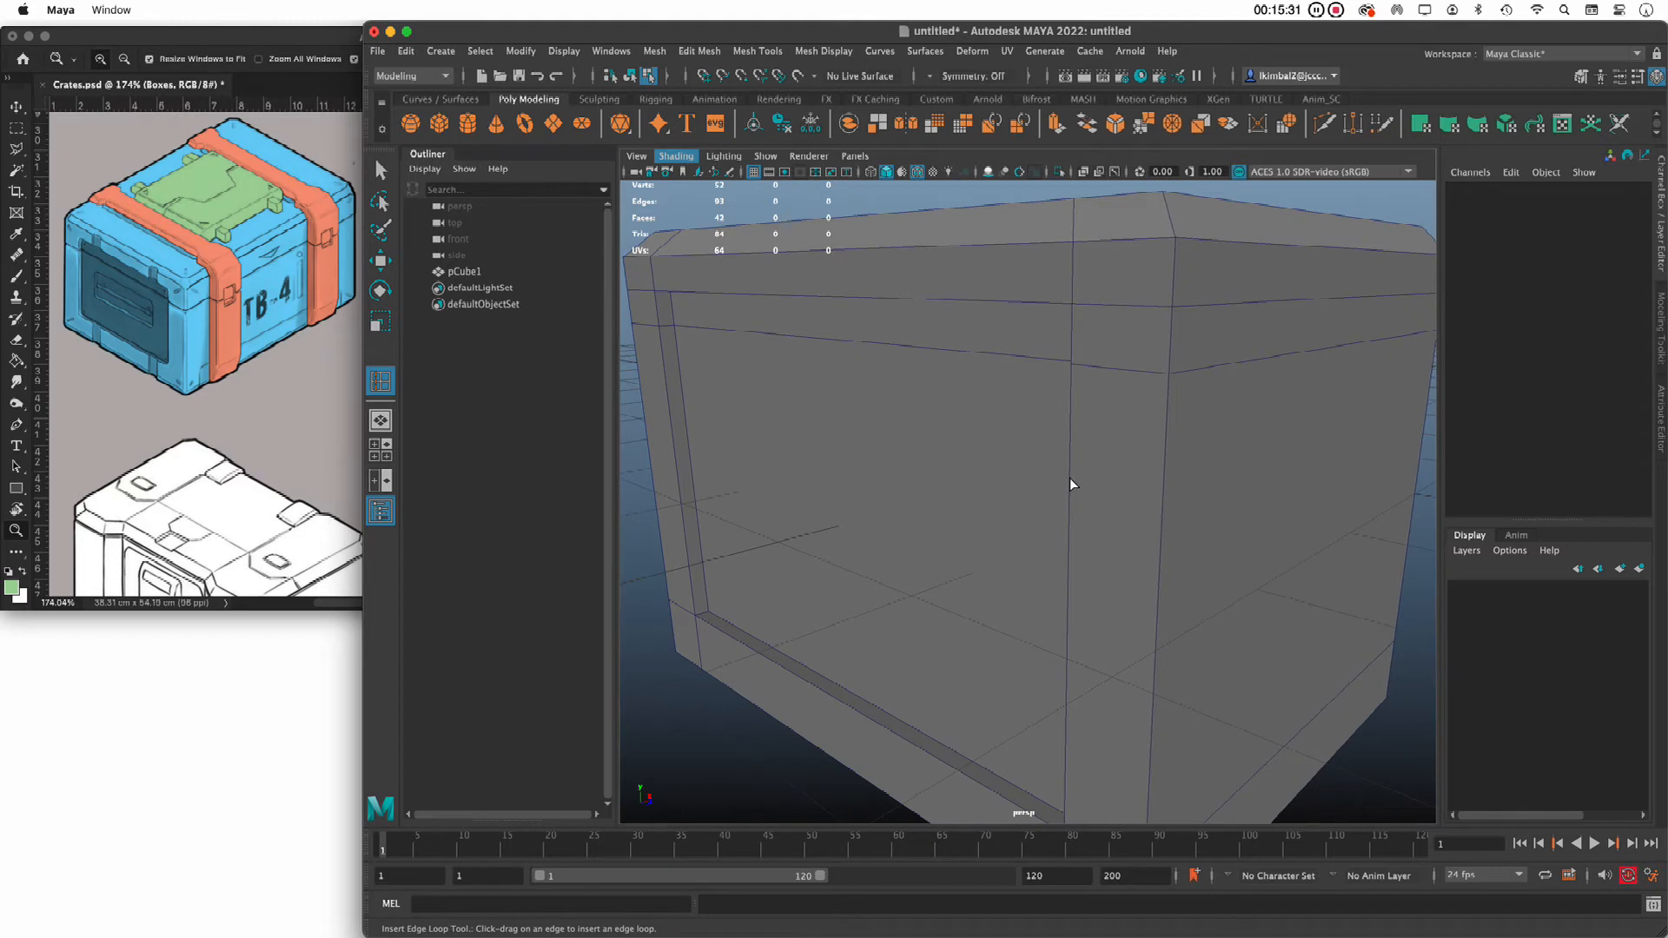
click(1070, 474)
drag(1069, 481, 1070, 461)
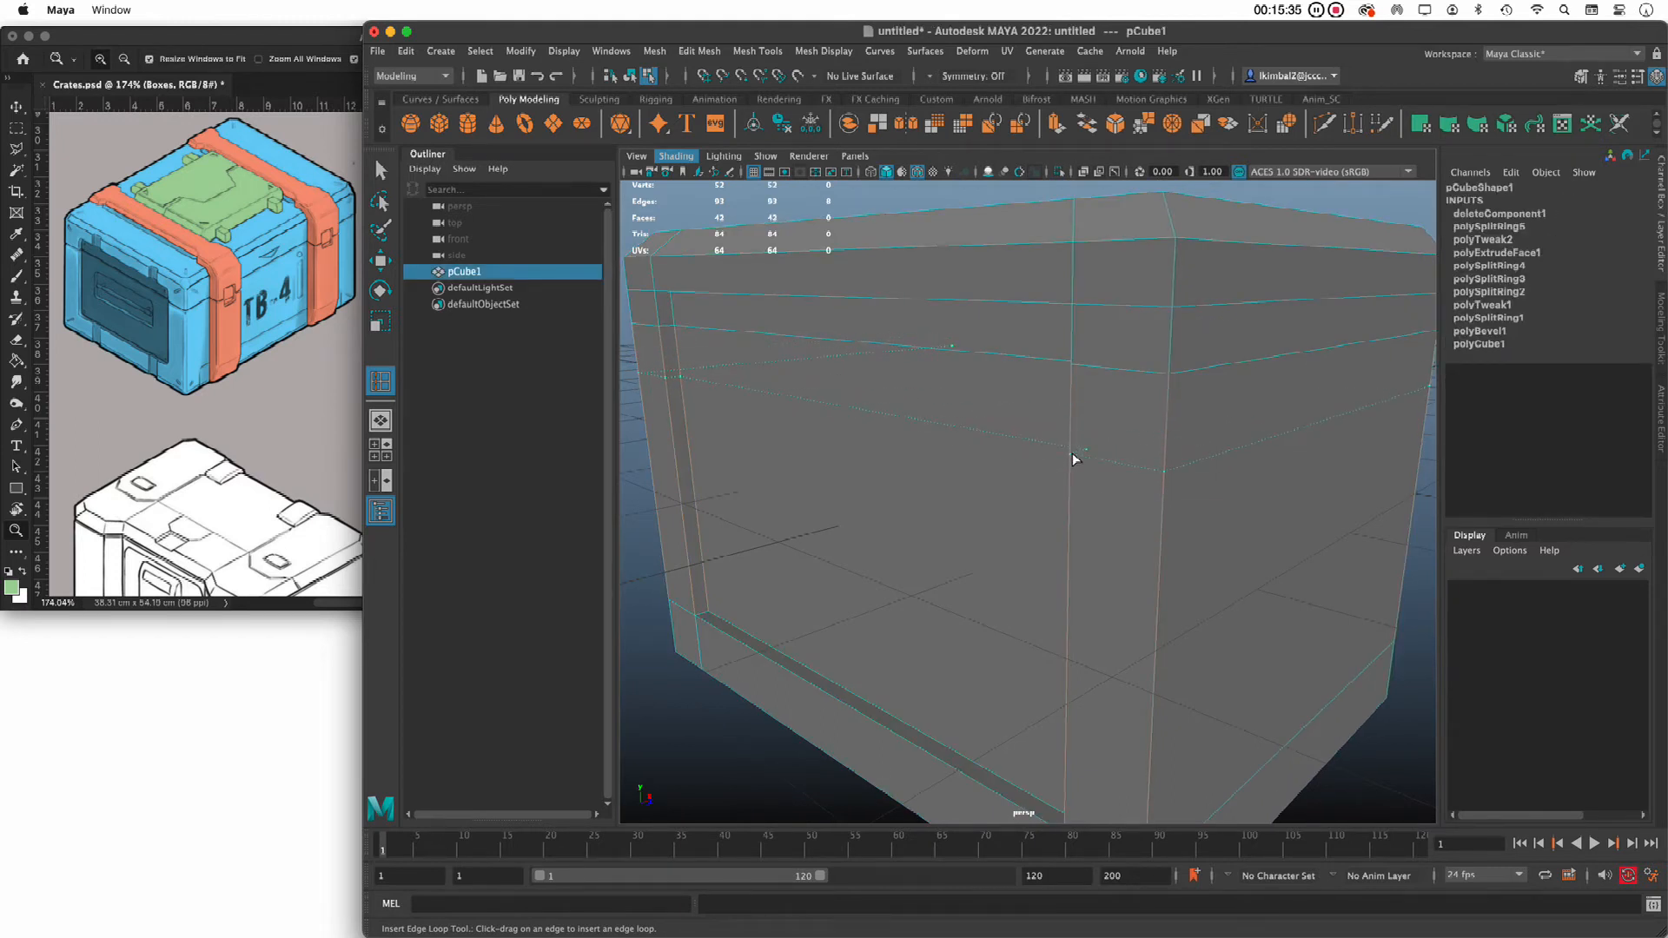
drag(1074, 459, 1076, 376)
drag(1076, 377, 1076, 376)
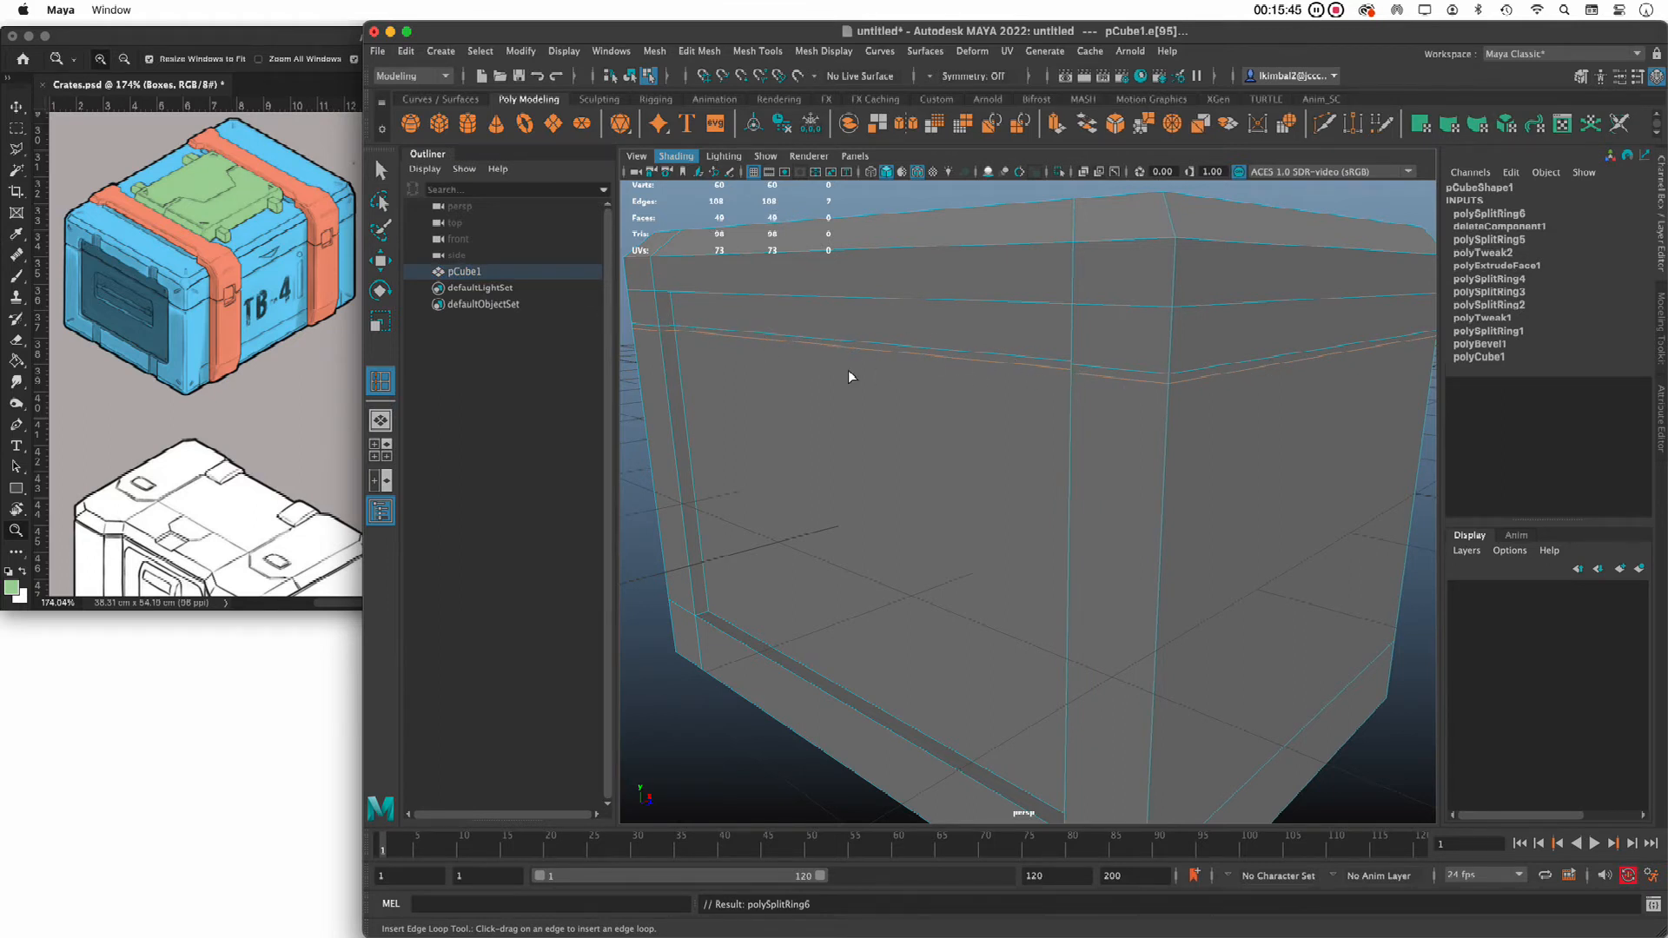
Switch to face selection and select the whole loop of thin faces between the two close edge loops below the lid
key(a)
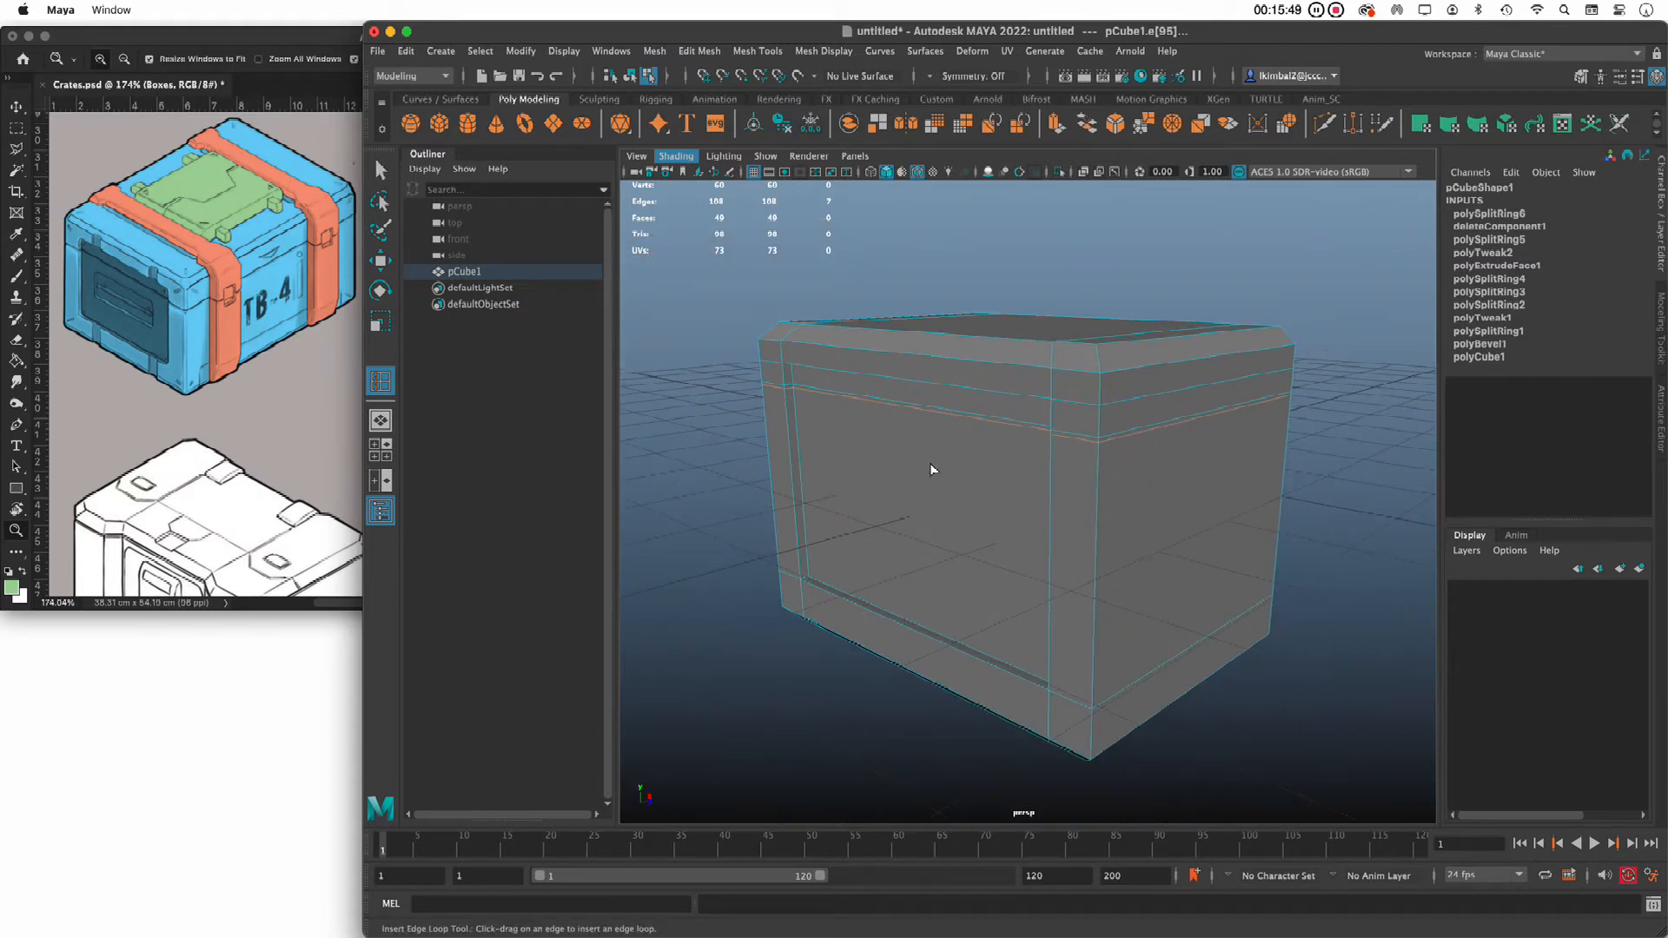
right_drag(930, 464, 938, 509)
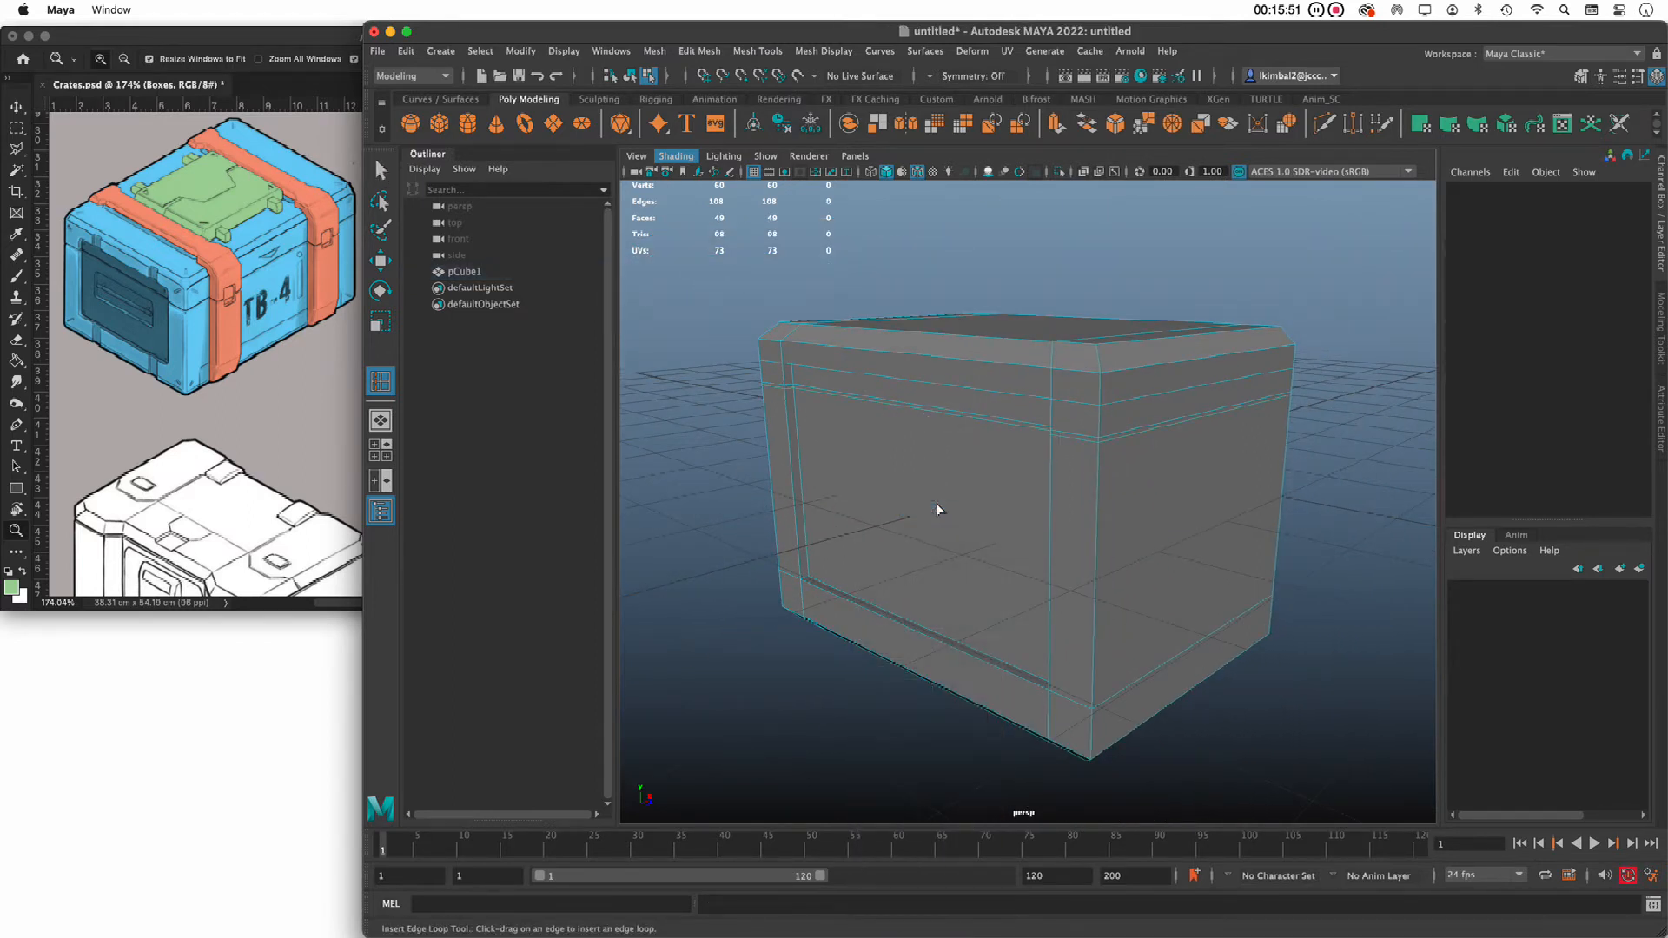
key(q)
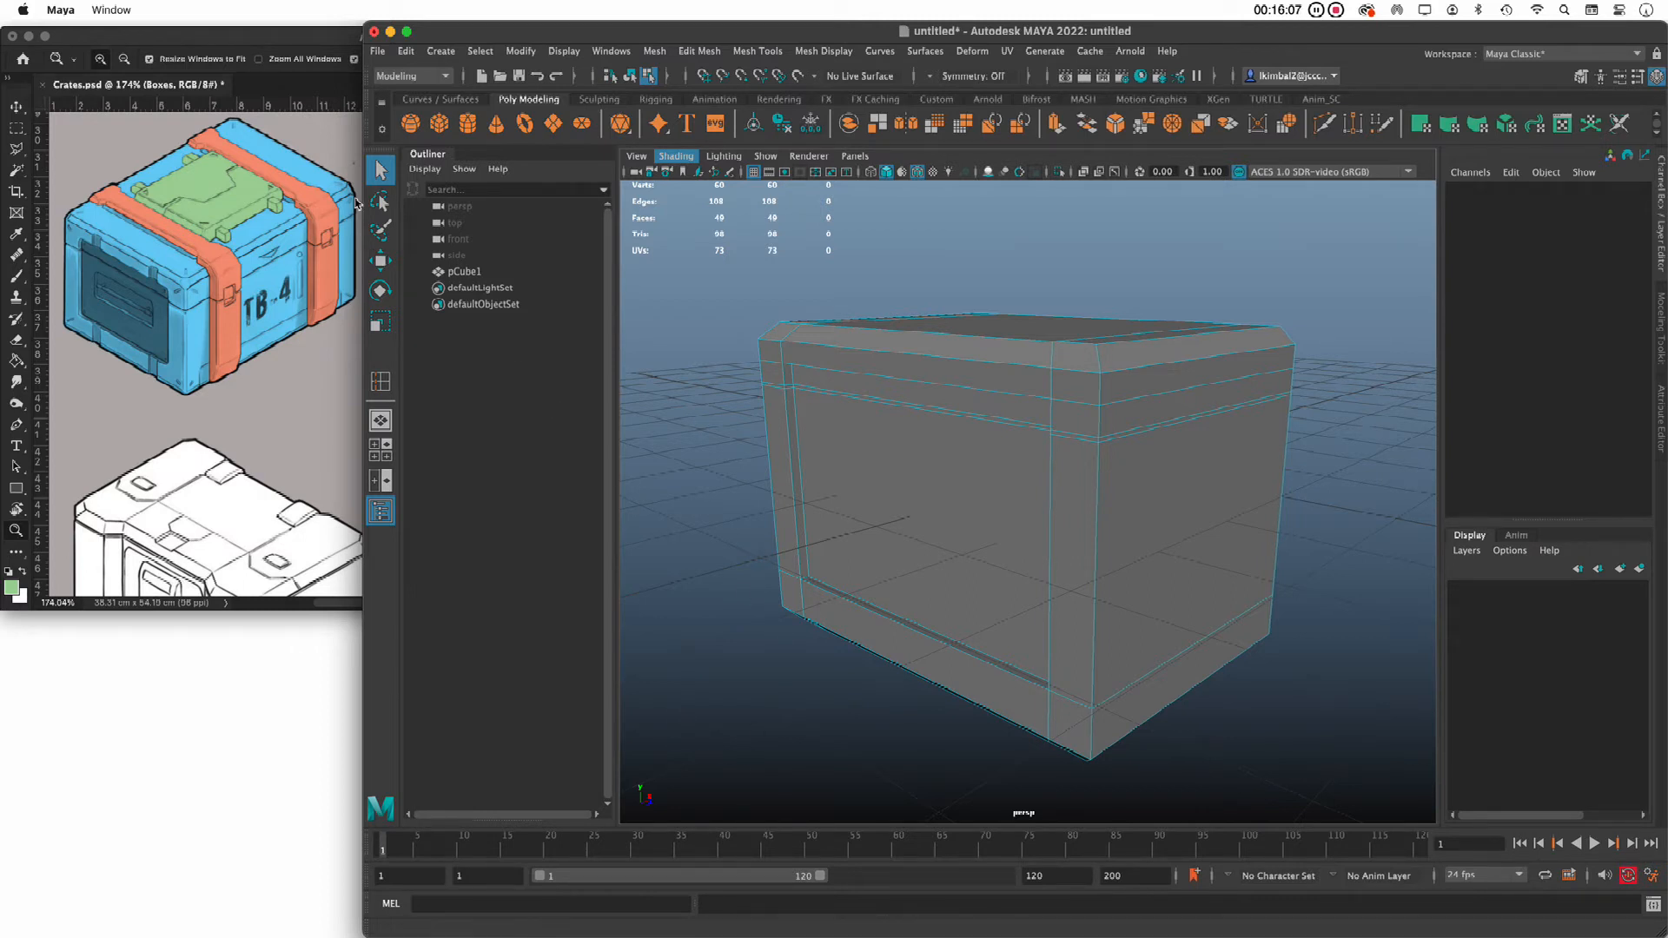
alt+right_drag(845, 487, 956, 533)
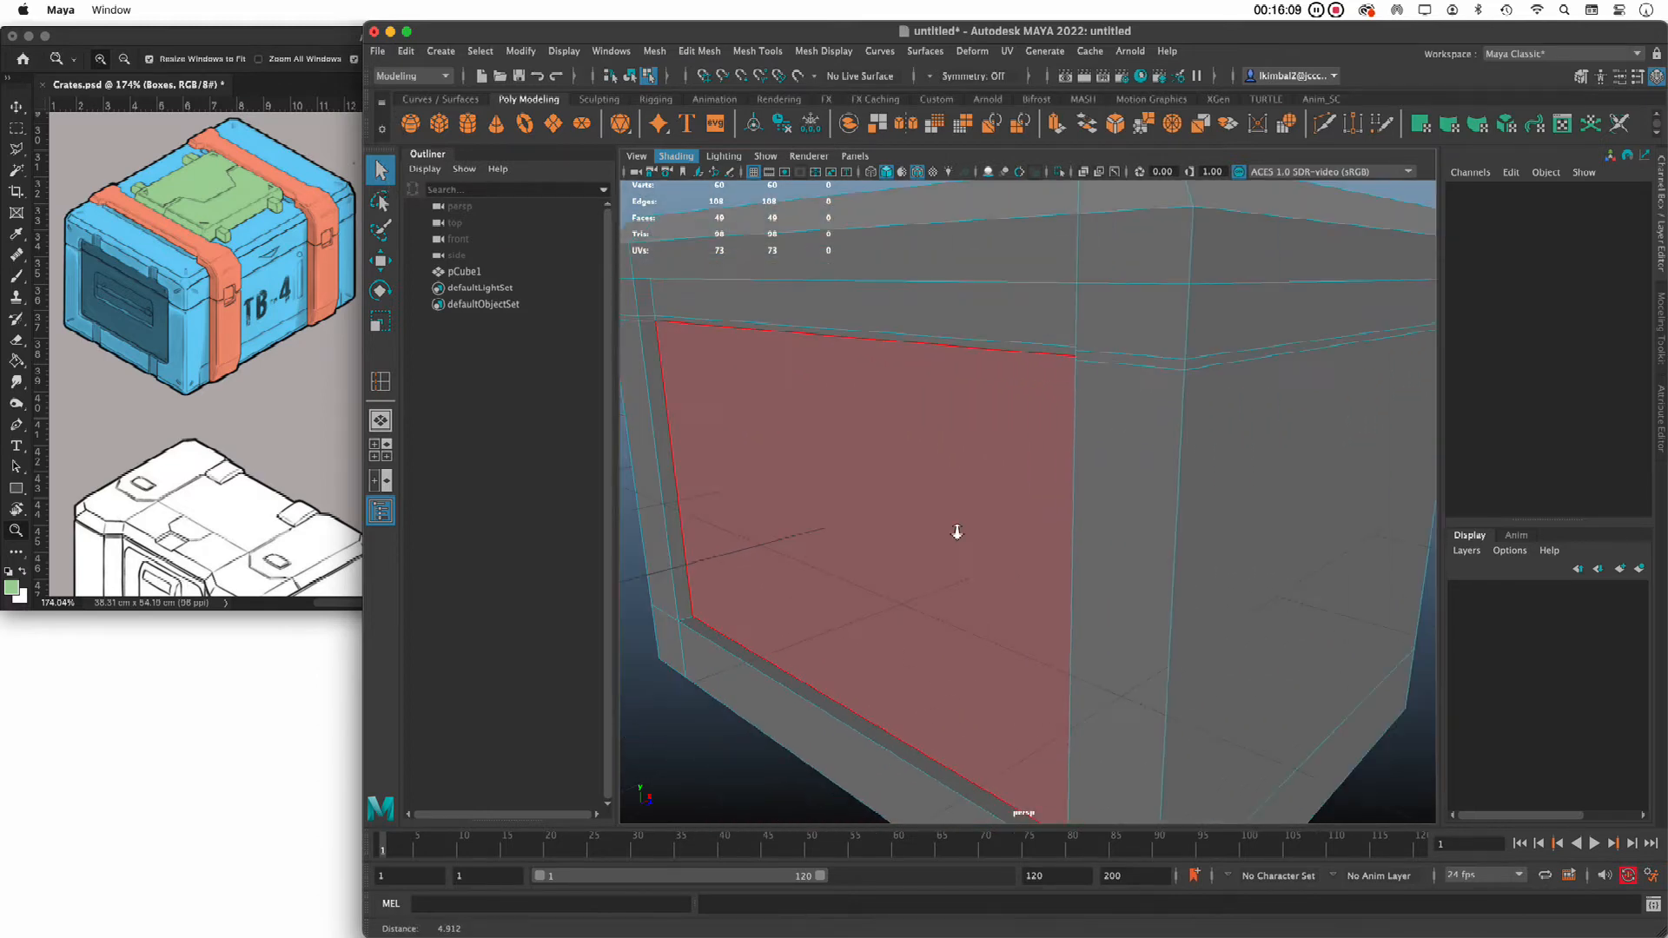
alt+middle_drag(956, 533, 935, 532)
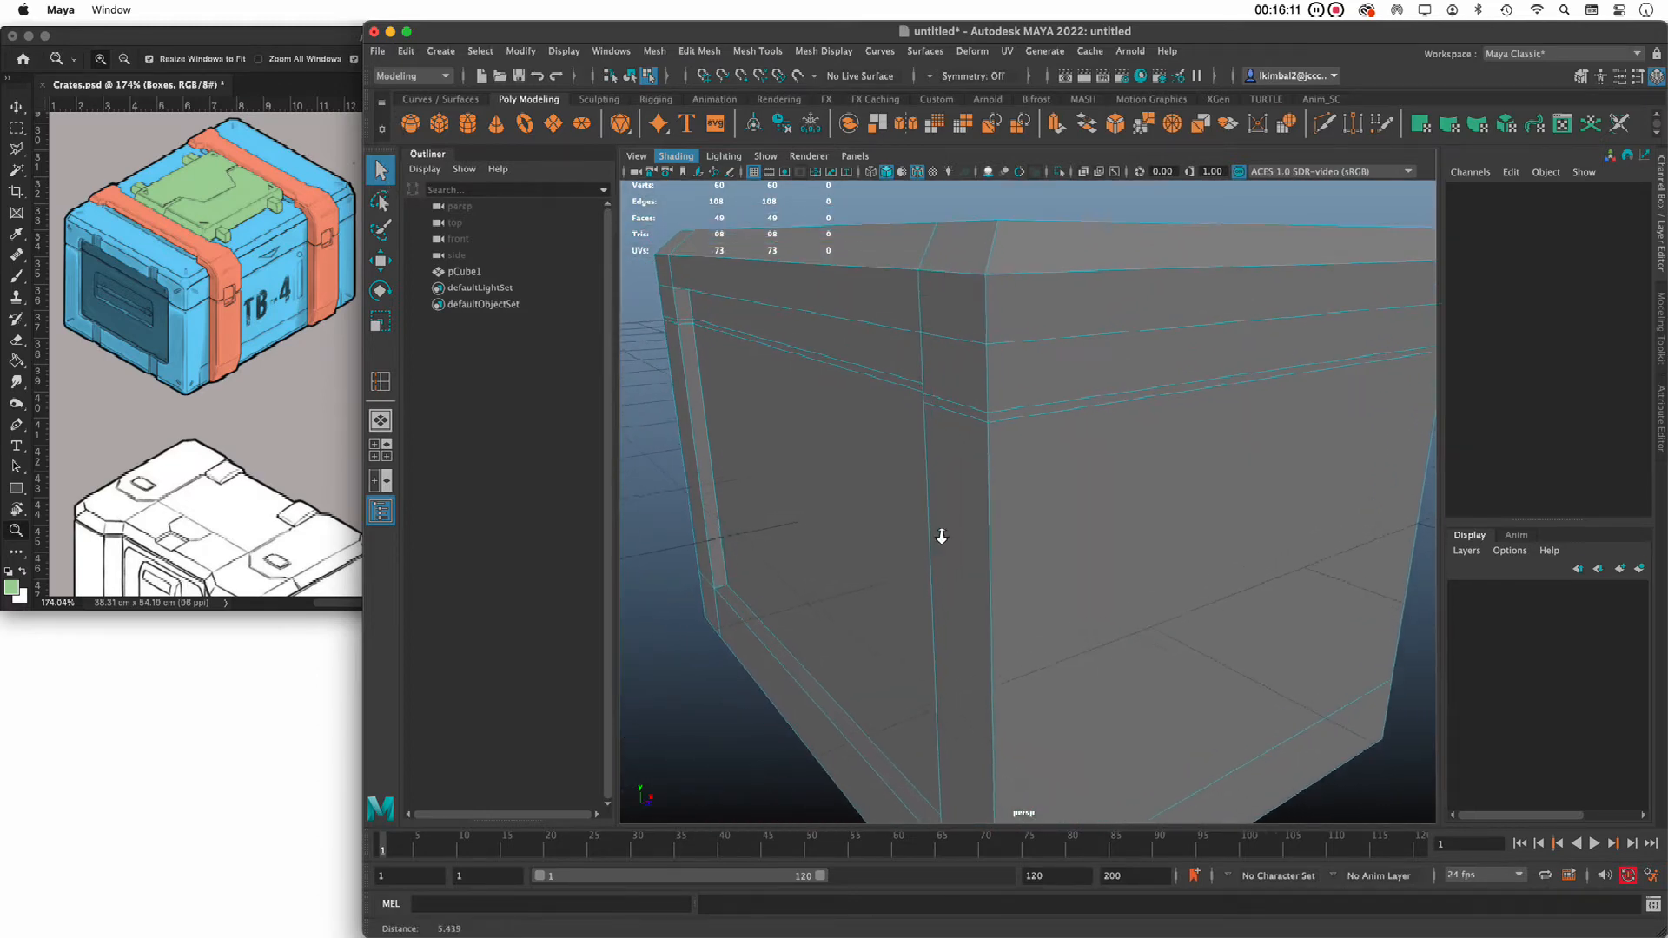
click(1056, 405)
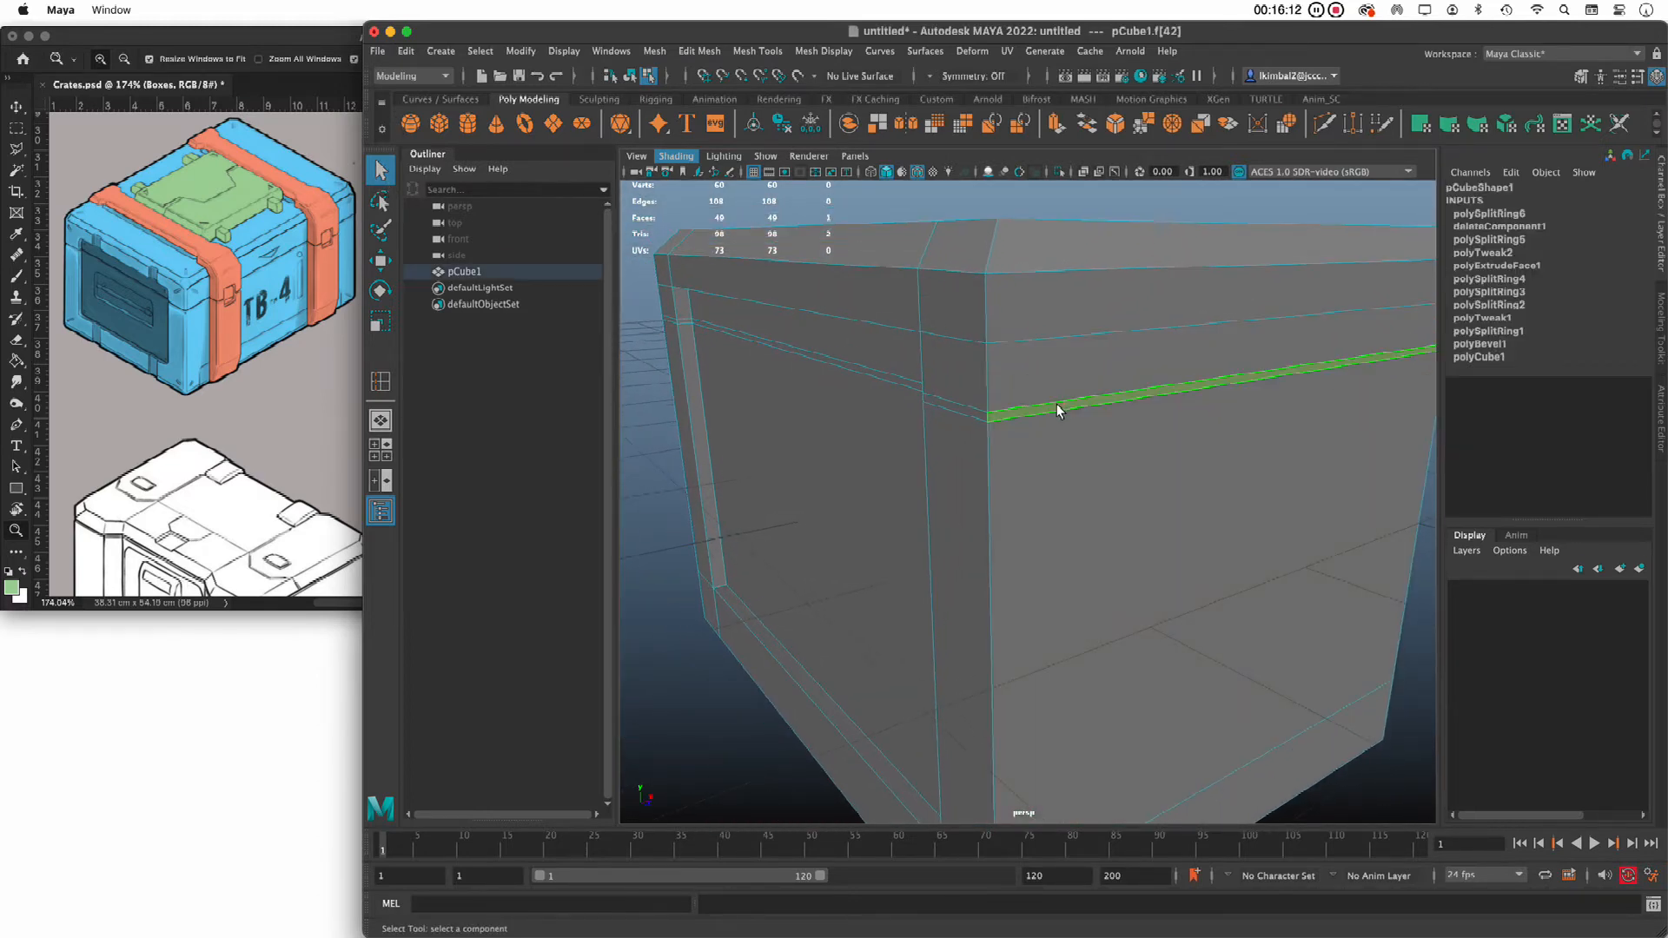
shift+double_click(965, 416)
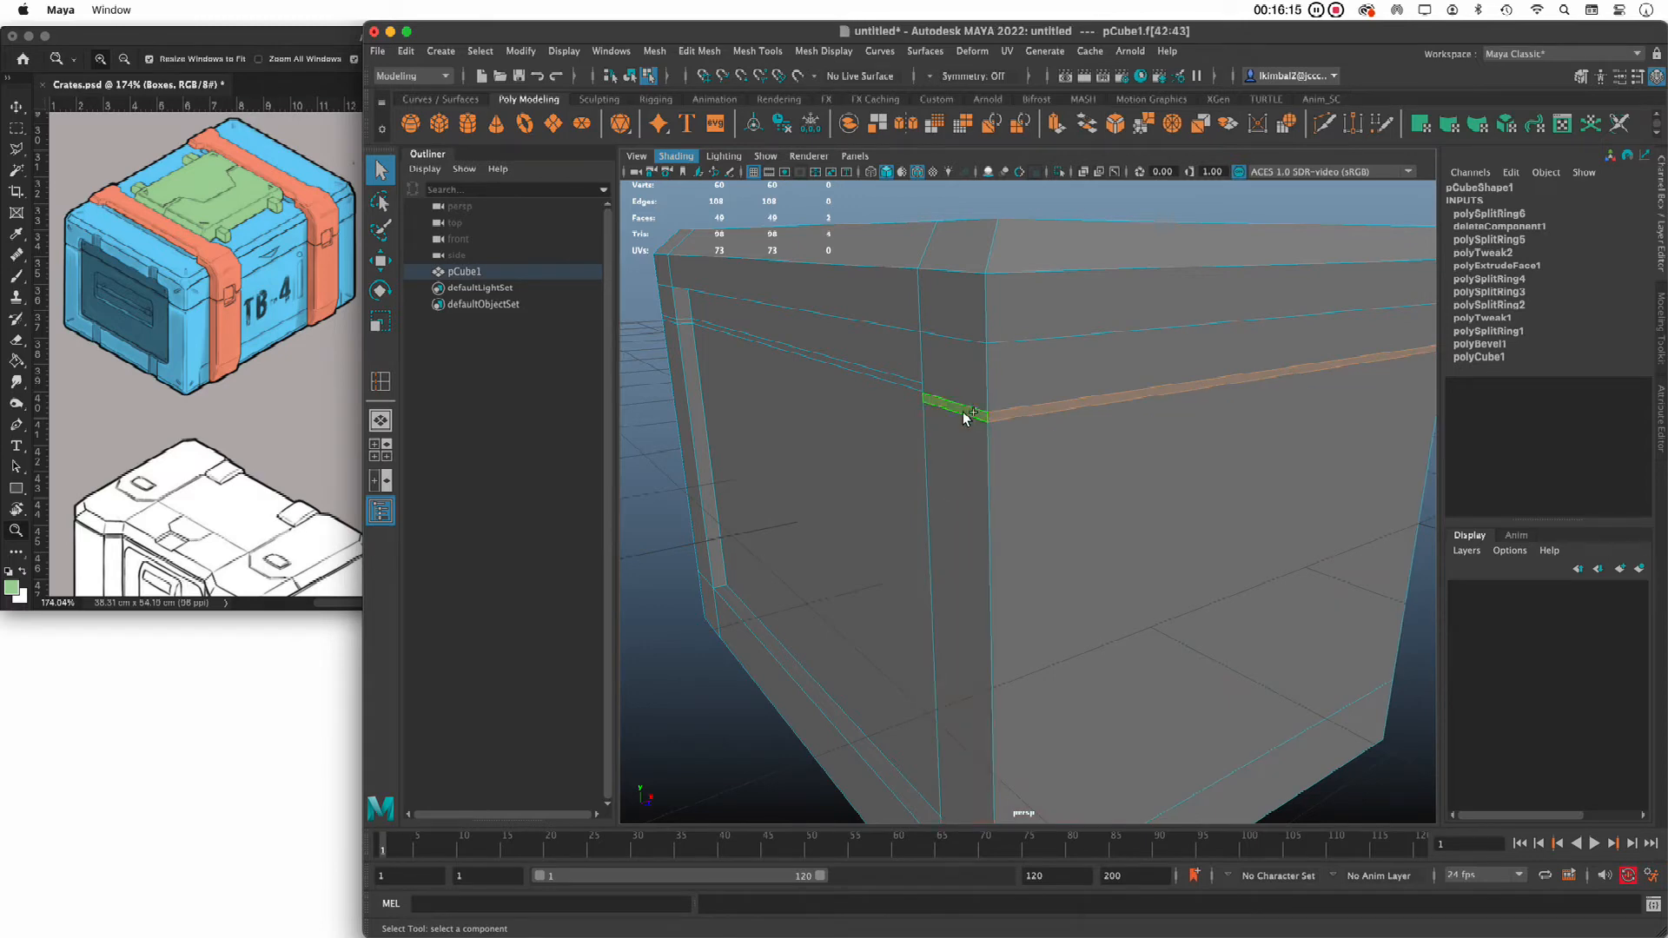
scroll(1026, 567, down, 5)
mouse_move(825, 607)
alt+mouse_down()
mouse_move(968, 603)
mouse_move(819, 607)
alt+mouse_up()
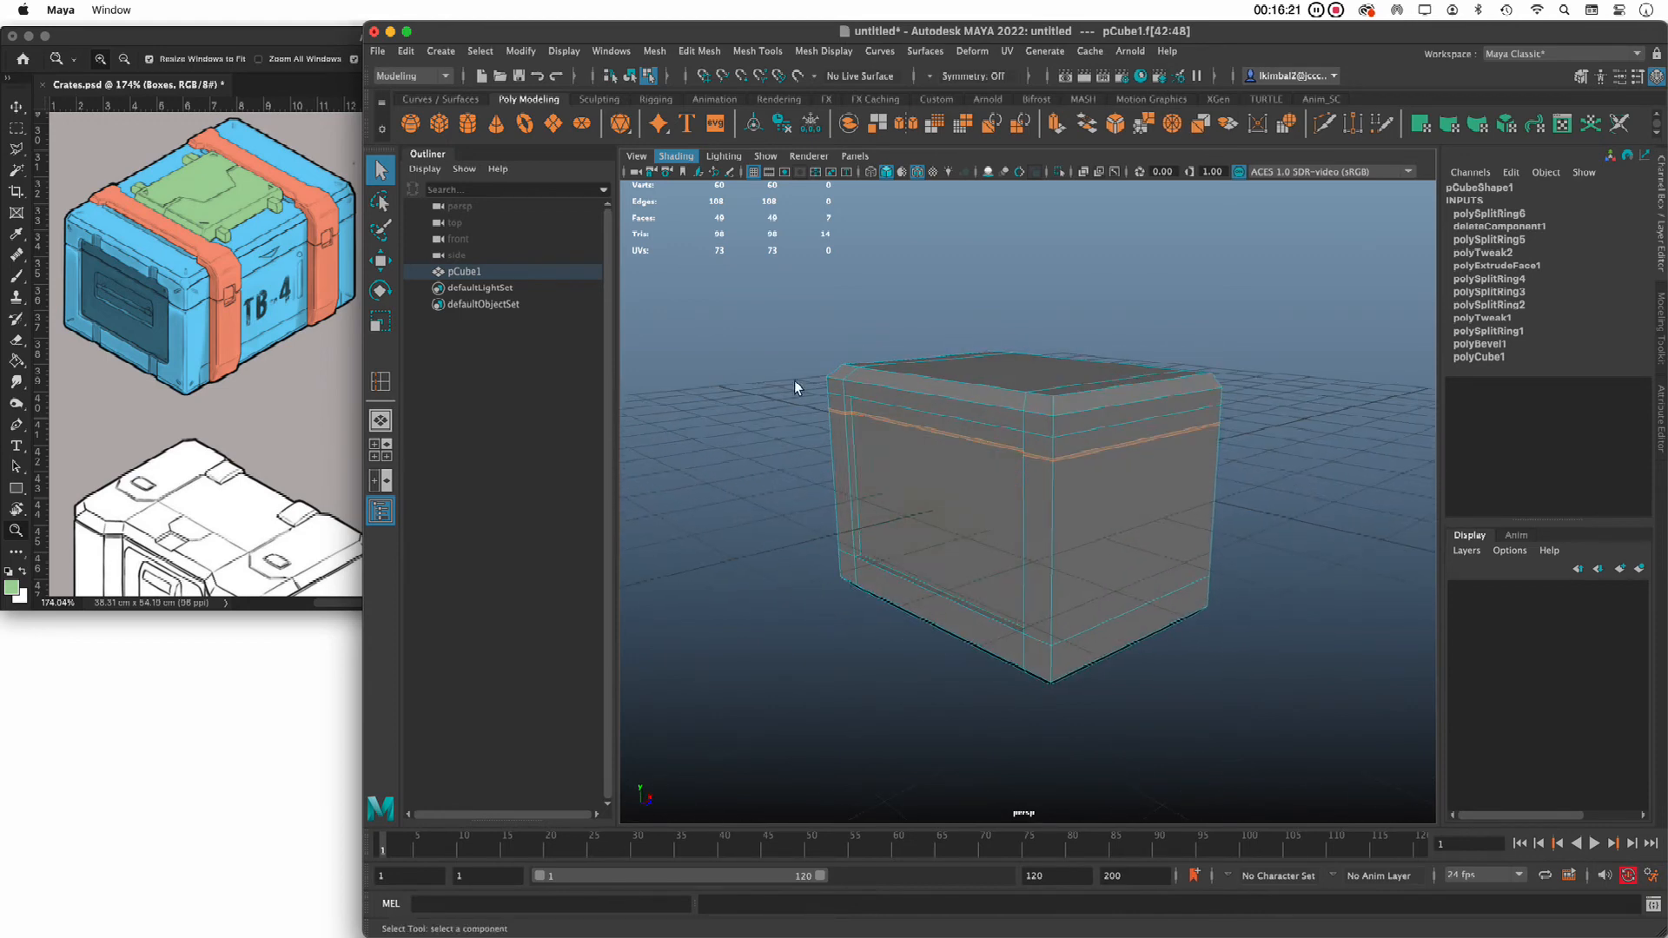
mouse_move(1285, 663)
alt+mouse_down()
mouse_move(1180, 665)
mouse_move(1255, 676)
alt+mouse_up()
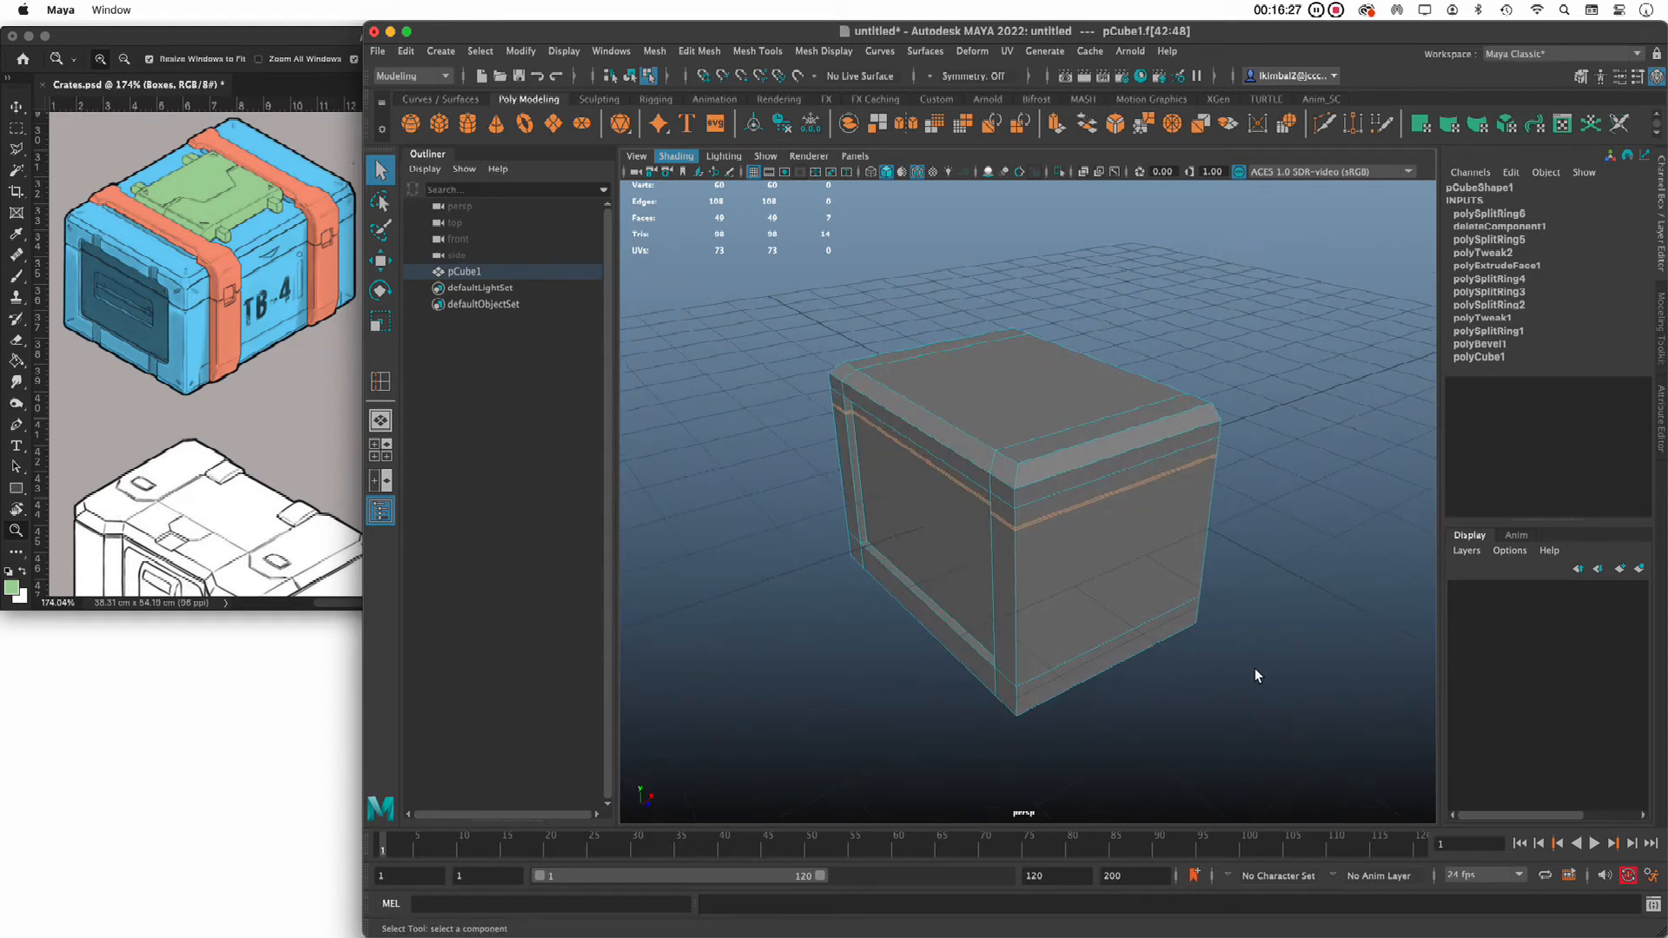
Try to extrude the selected thin face strip by scaling it in the XZ plane, and undo the scale
key(e)
key(r)
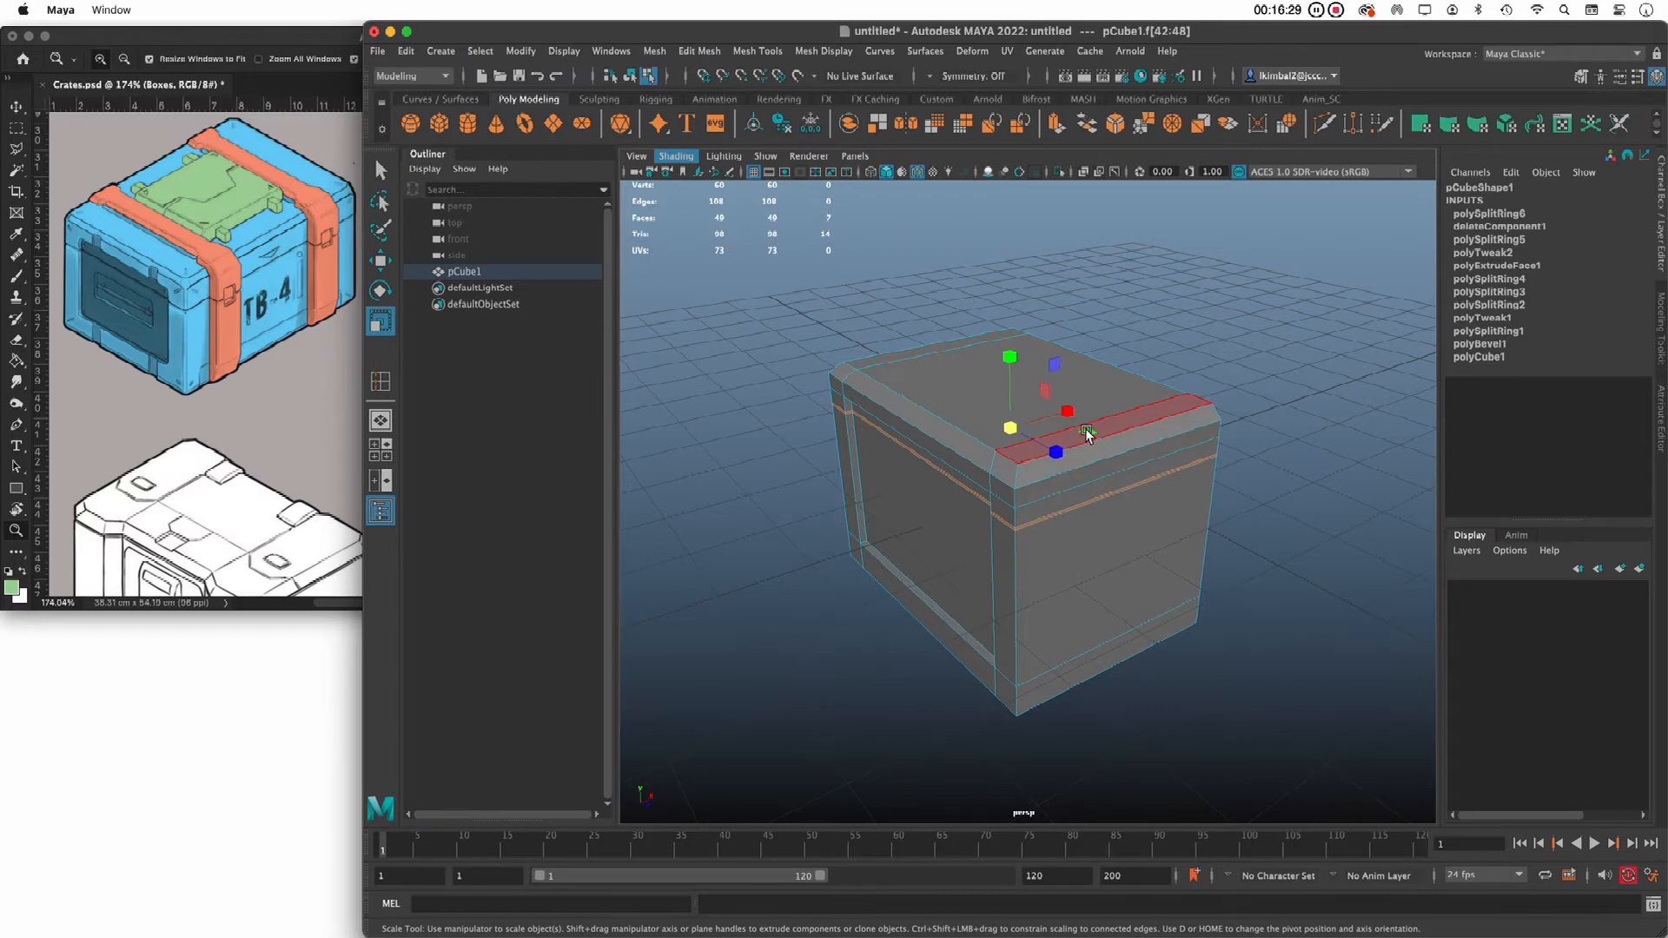
shift+drag(1086, 431, 1070, 431)
key(super+z)
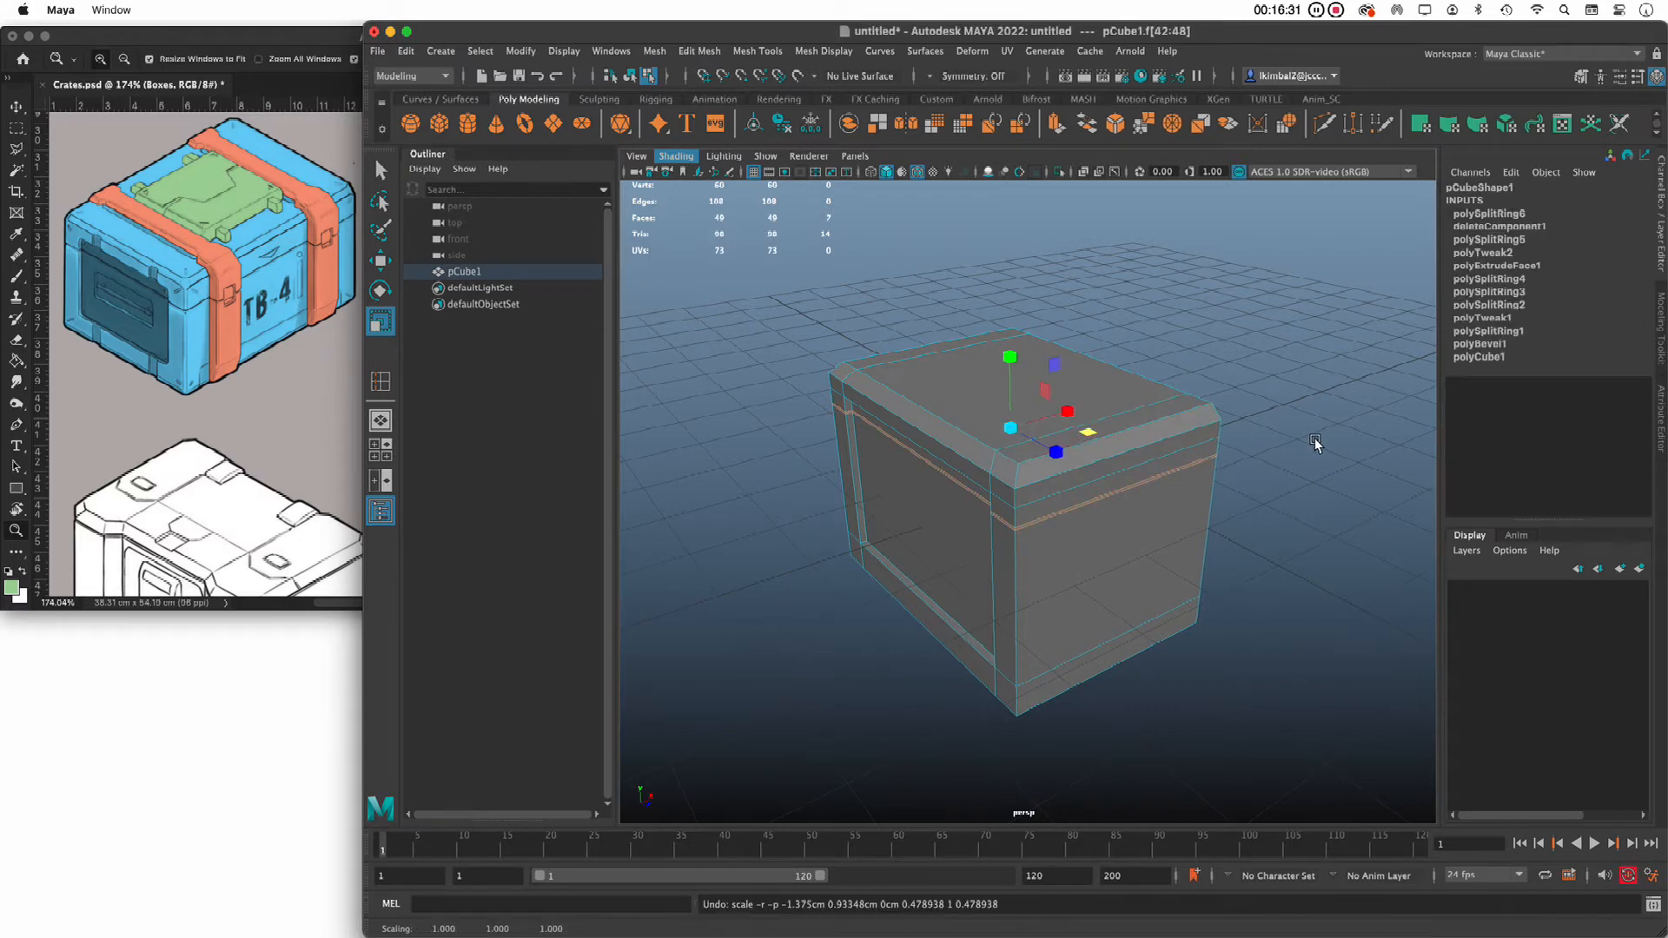
Extrude the selected strip of thin faces just below the crate's lid line
alt+drag(1315, 438, 1155, 417)
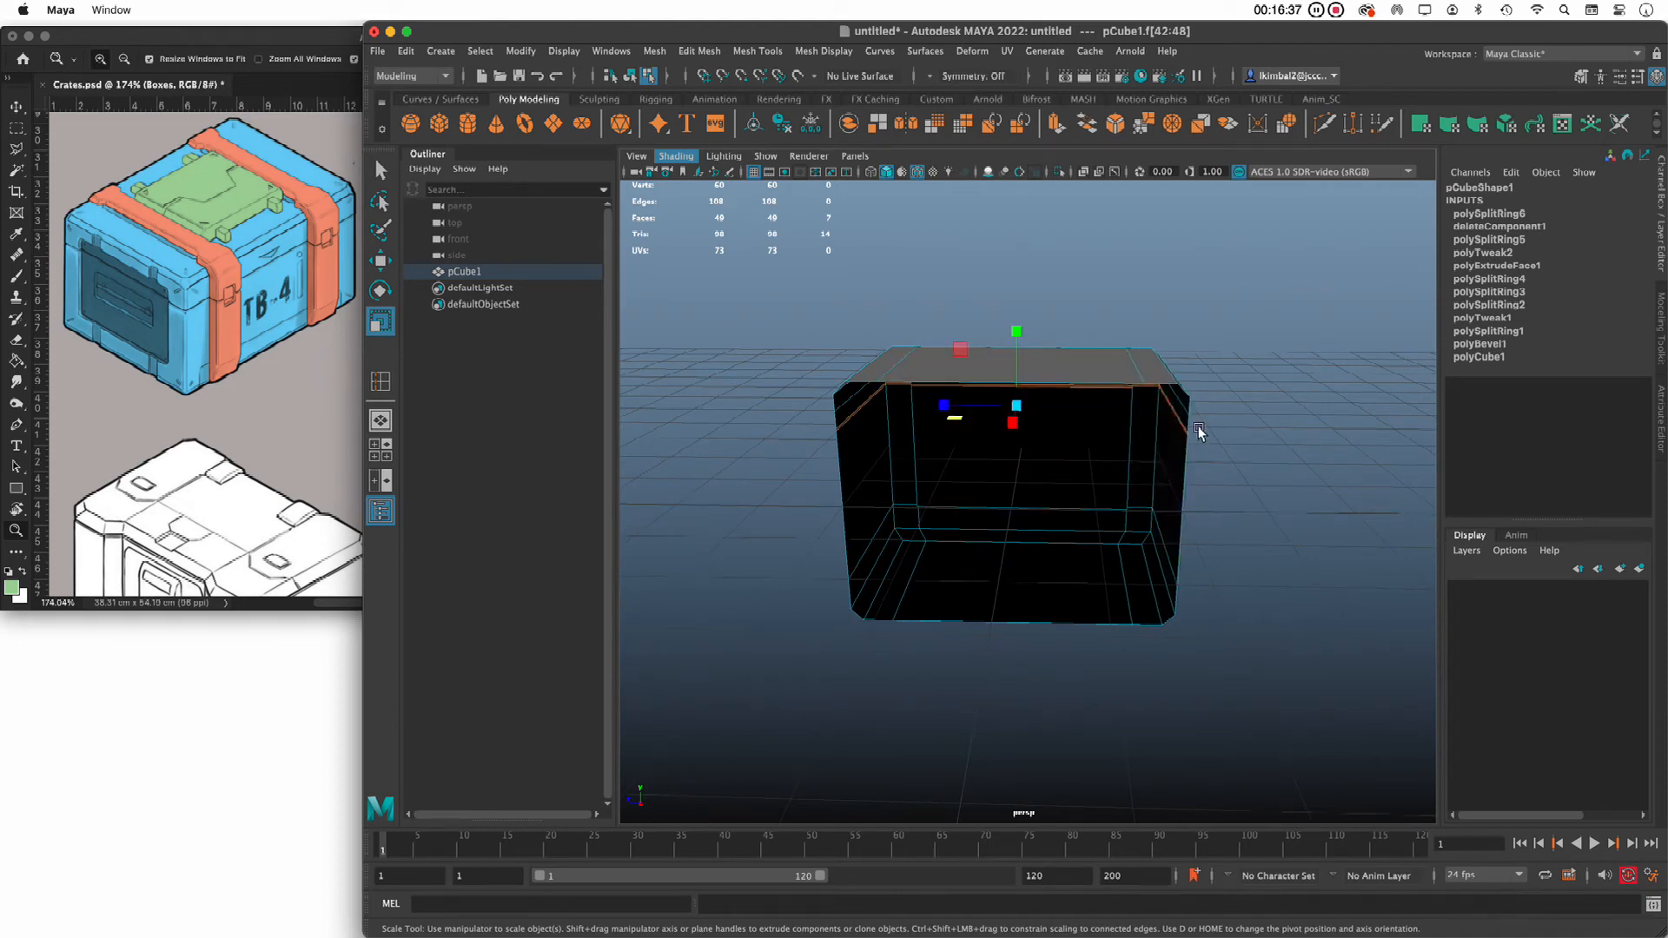
alt+drag(685, 415, 905, 502)
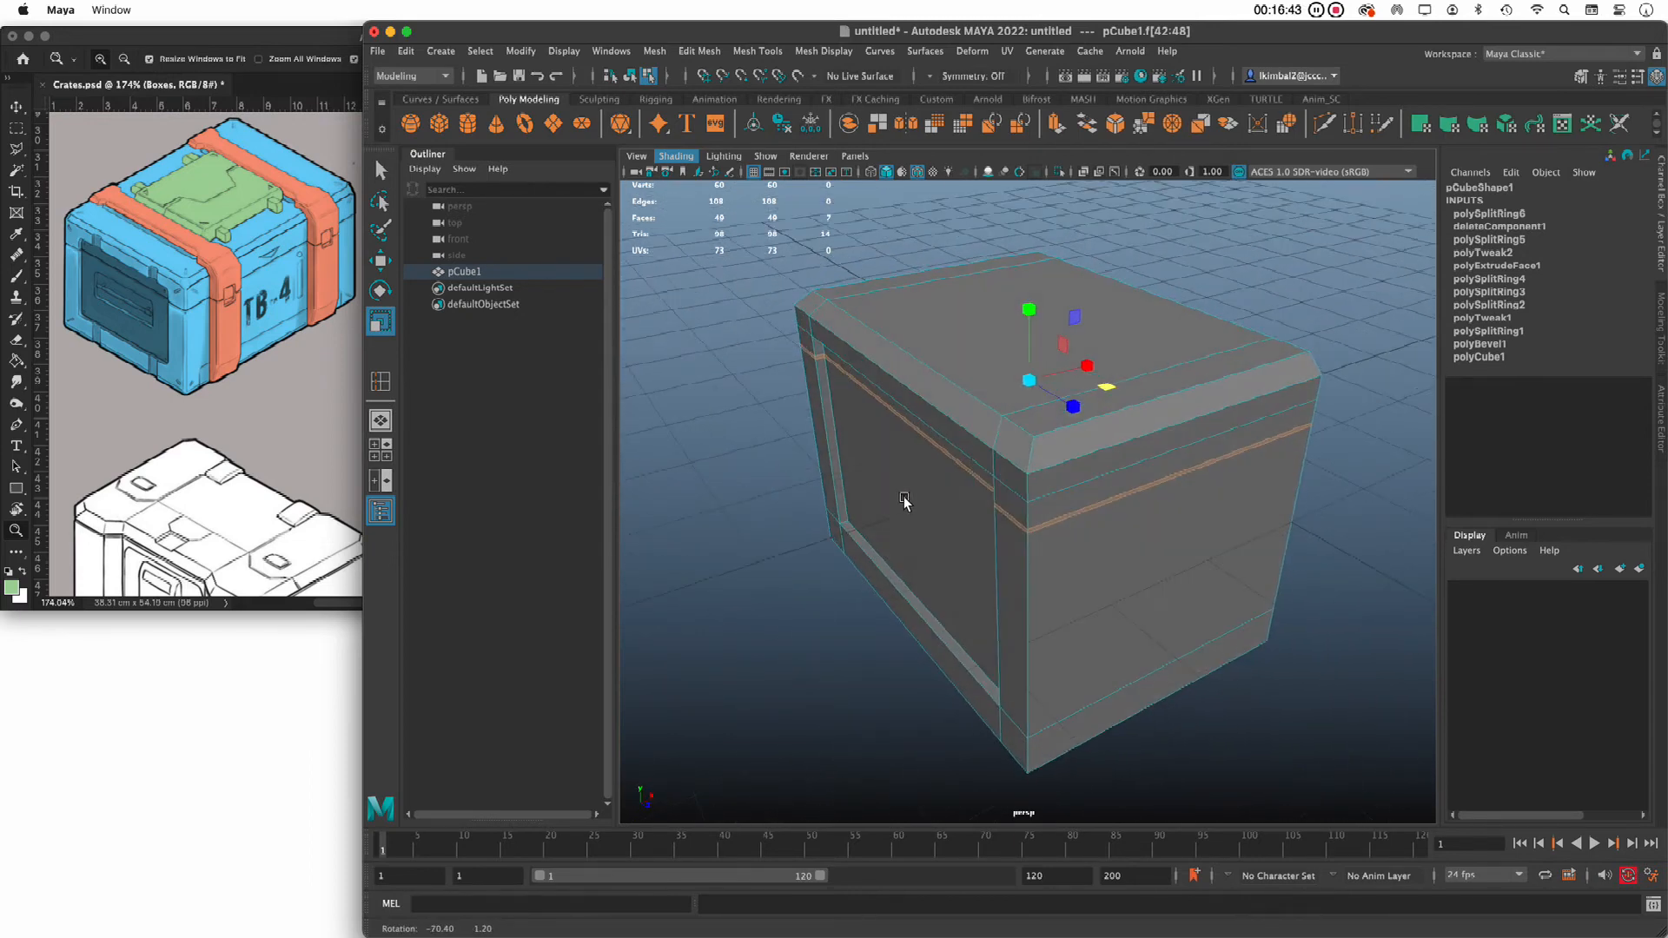
key(q)
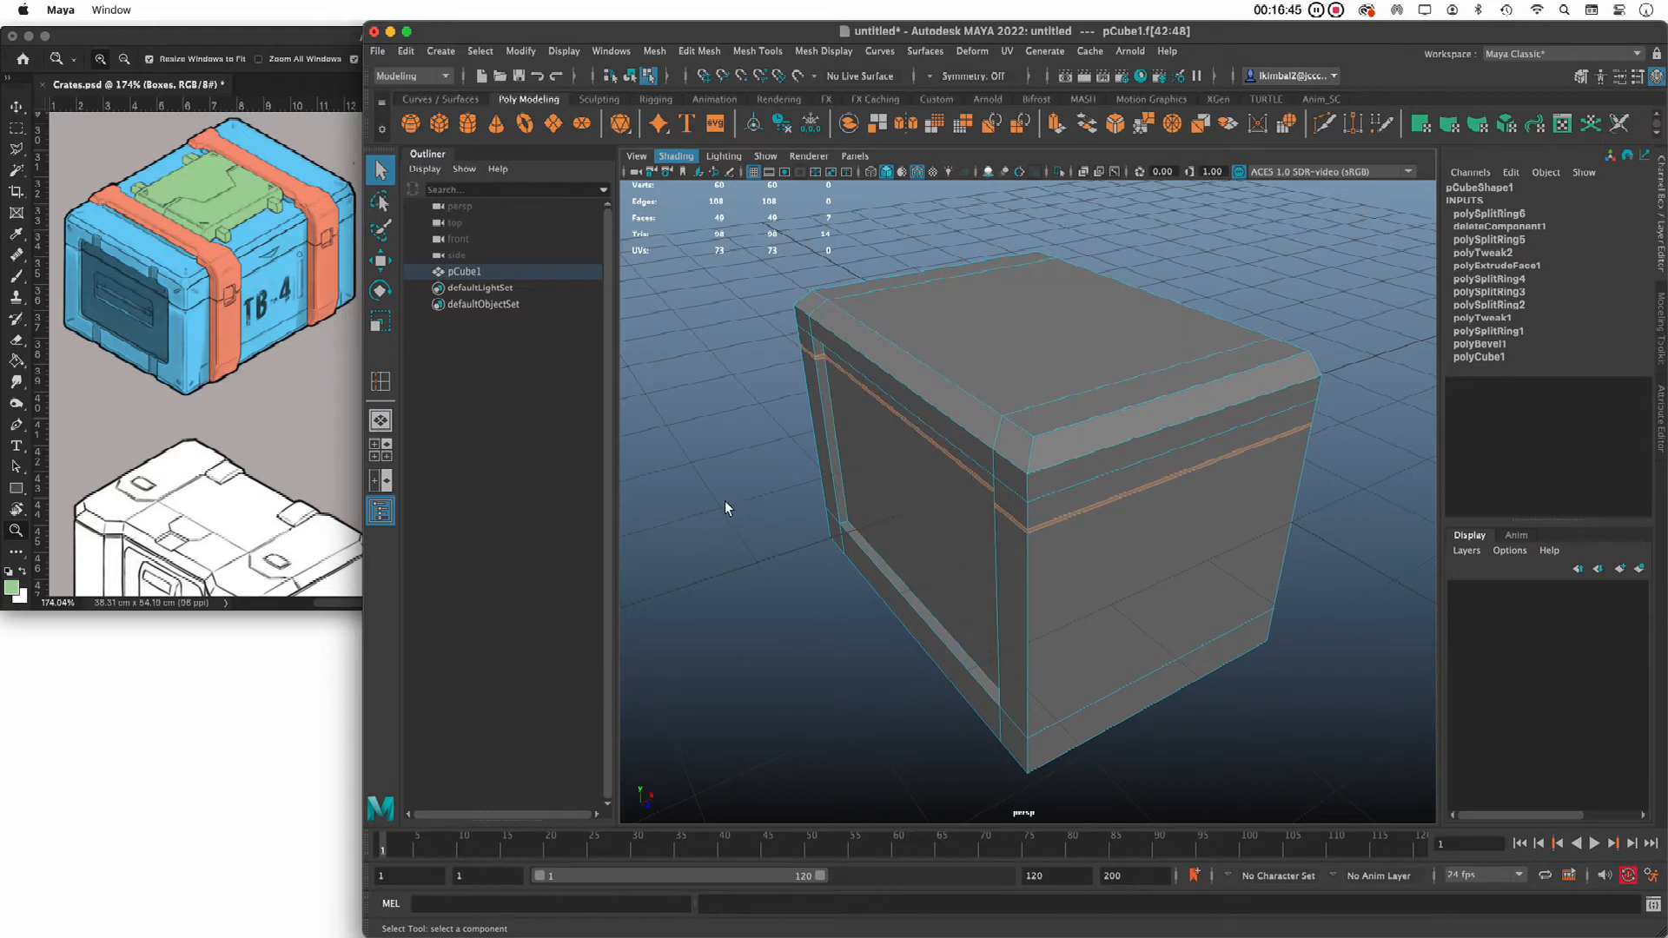
shift+right_click(746, 336)
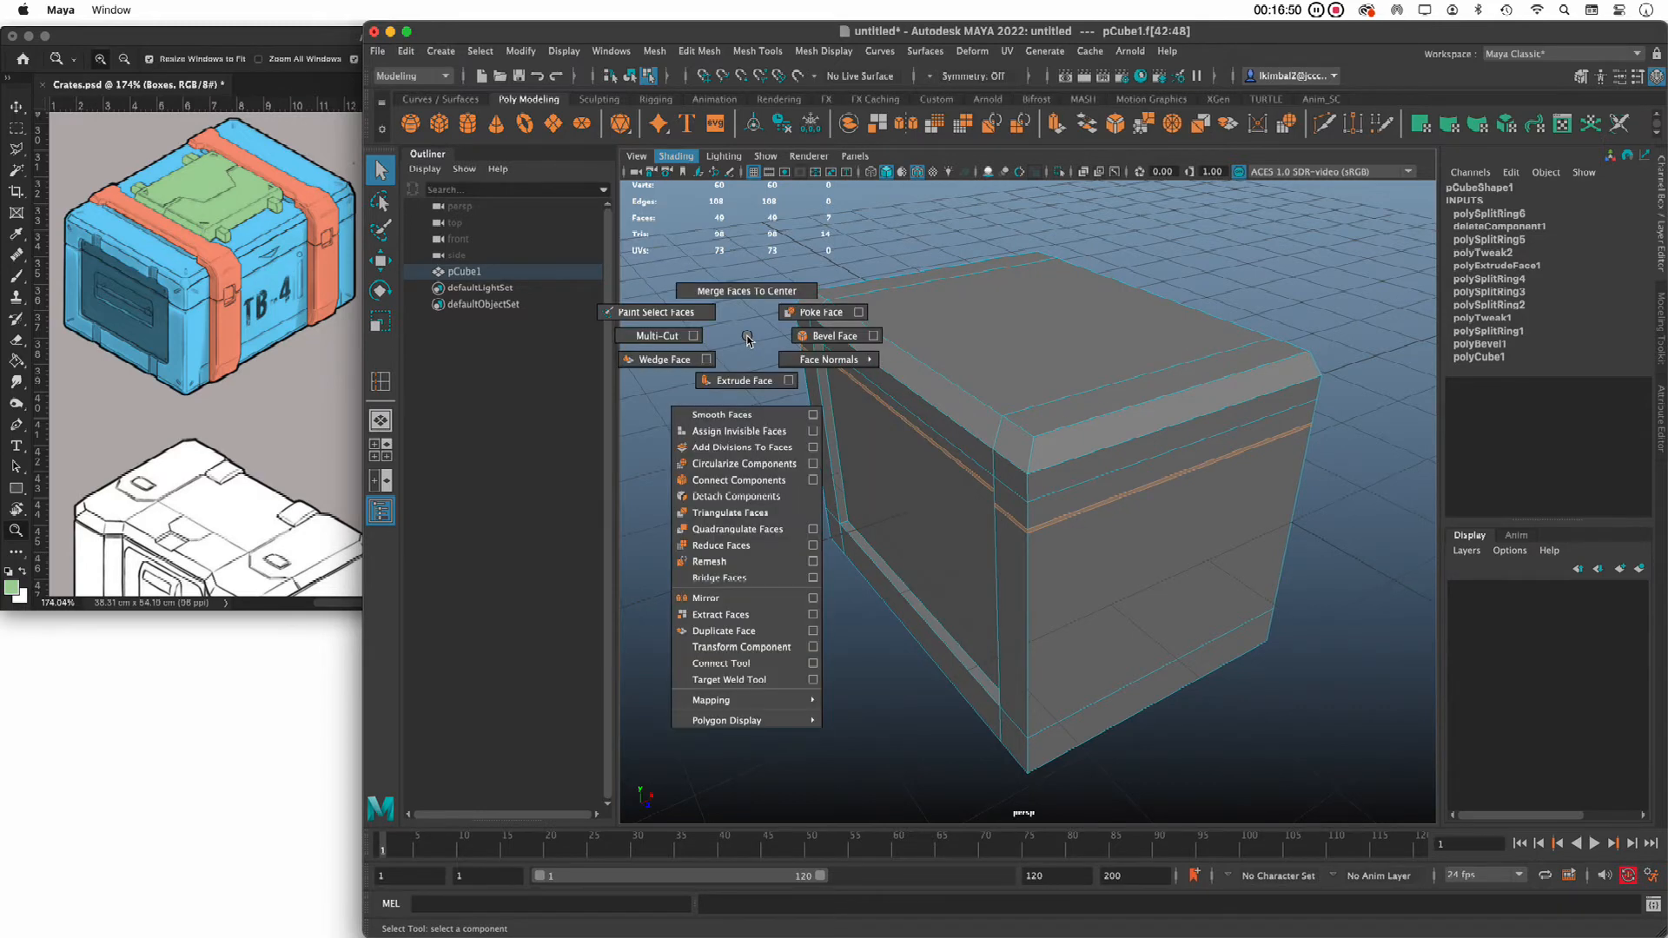
click(747, 384)
mouse_move(1105, 649)
alt+mouse_down()
mouse_move(1061, 634)
mouse_move(1087, 637)
alt+mouse_up()
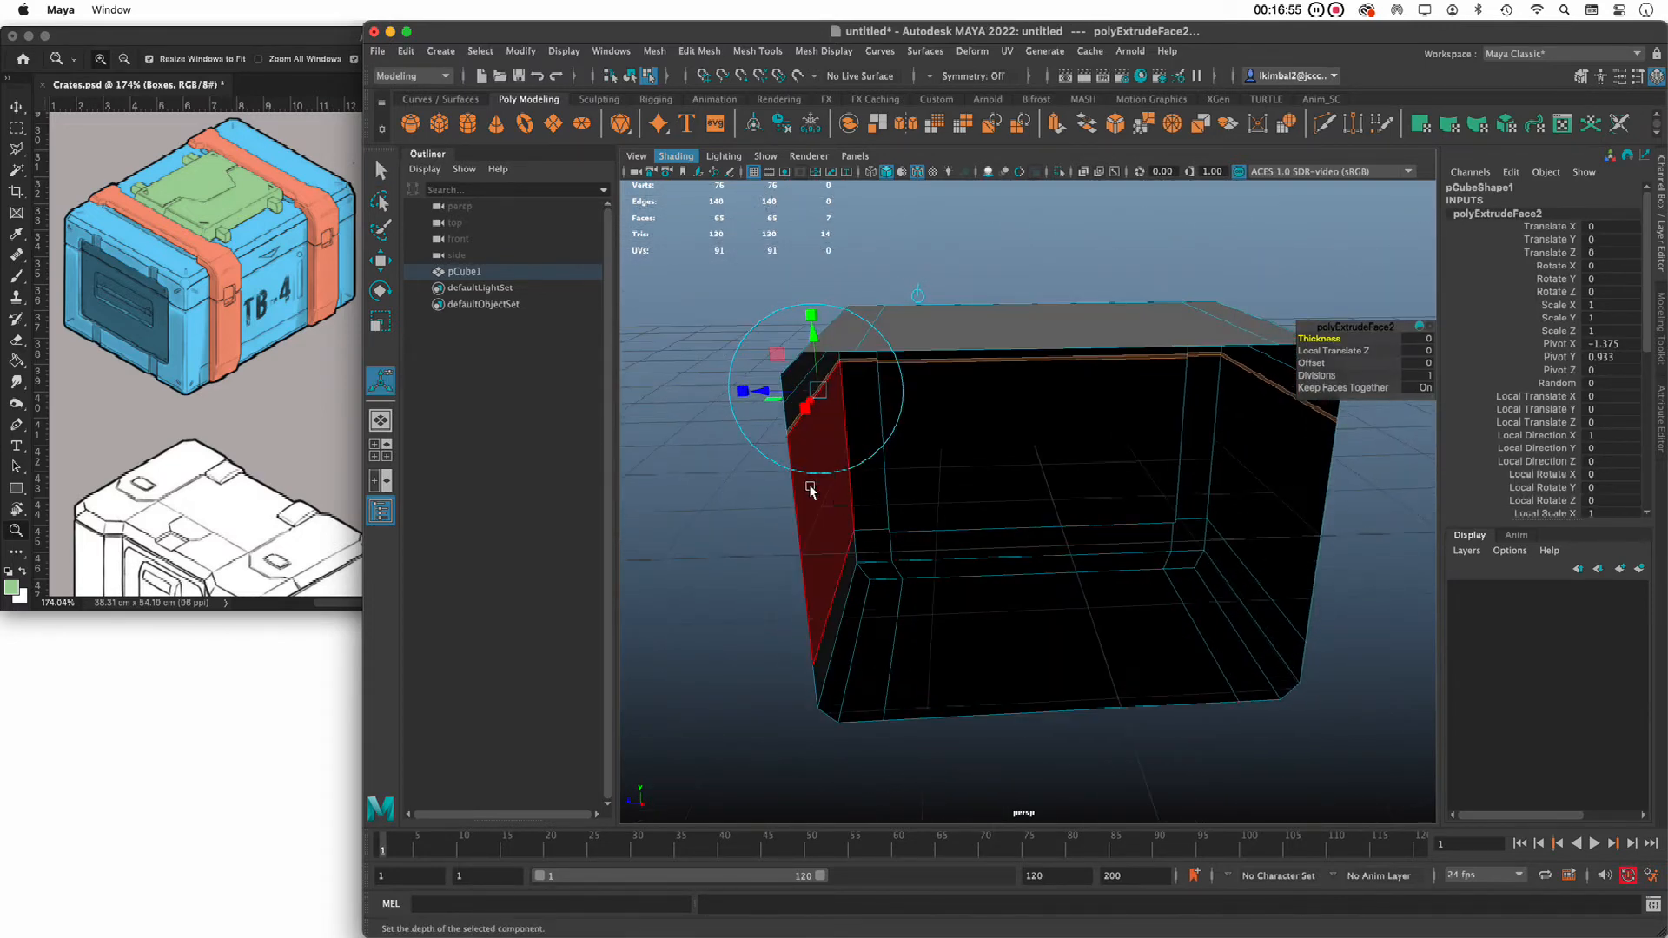
Push the extruded strip inward to a Local Translate Z of -0.328, checking the depth in wireframe, and clear the selection
mouse_move(767, 388)
mouse_down()
mouse_move(797, 392)
mouse_move(689, 376)
mouse_move(742, 384)
mouse_up()
key(ctrl+z)
key(4)
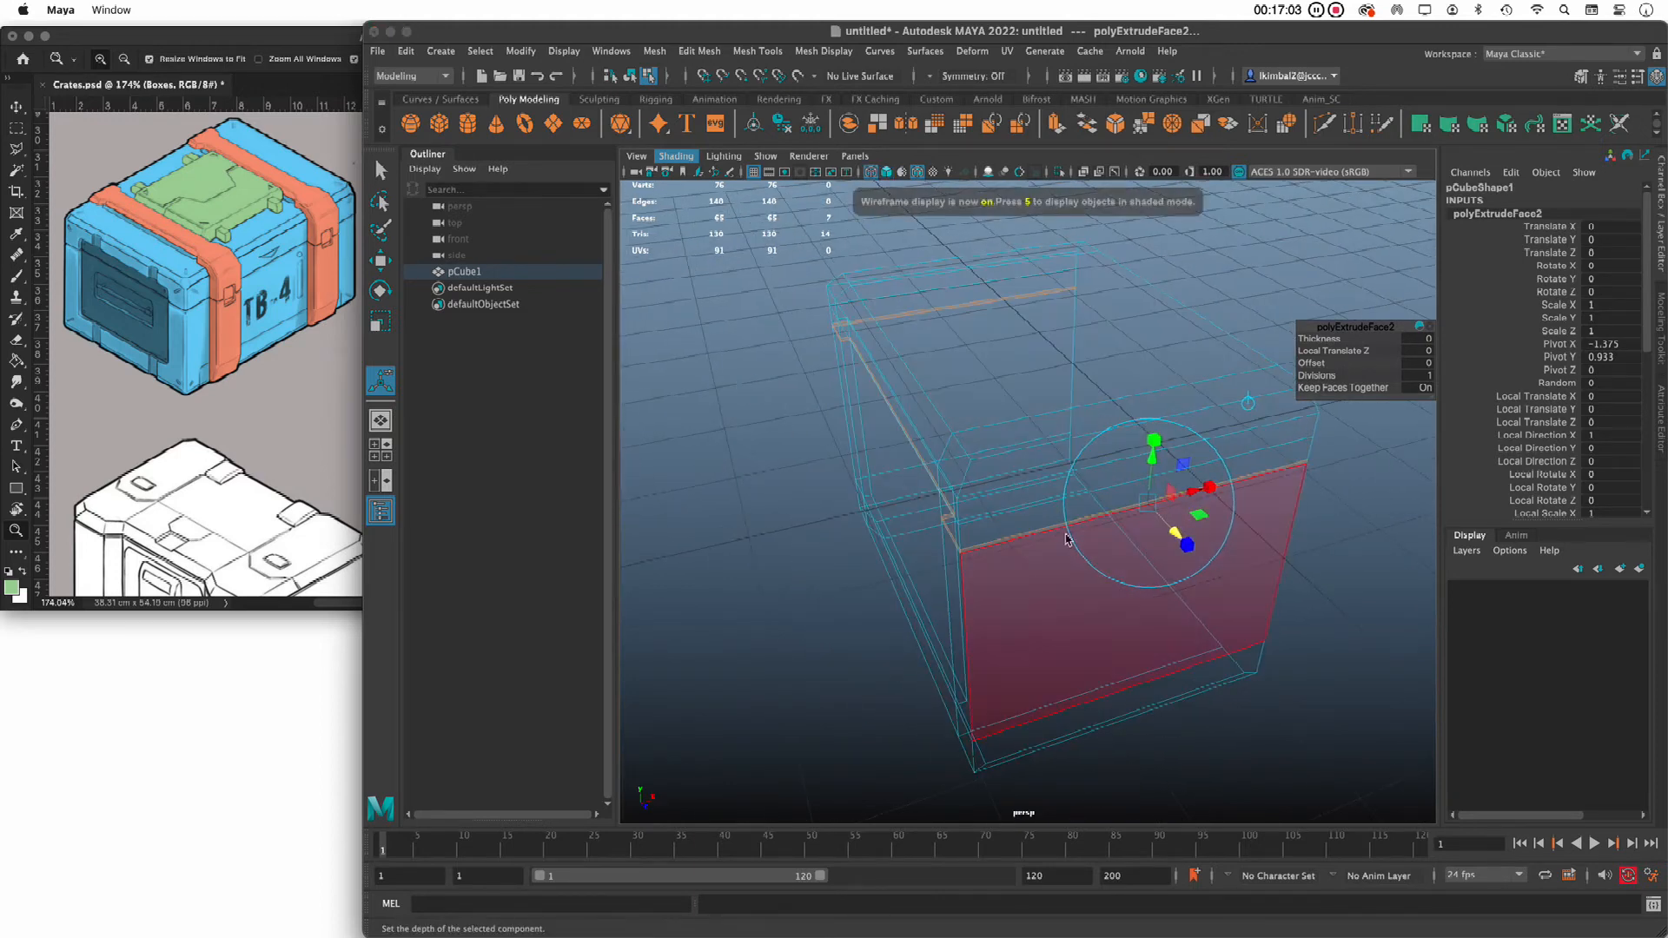
alt+drag(1175, 528, 925, 572)
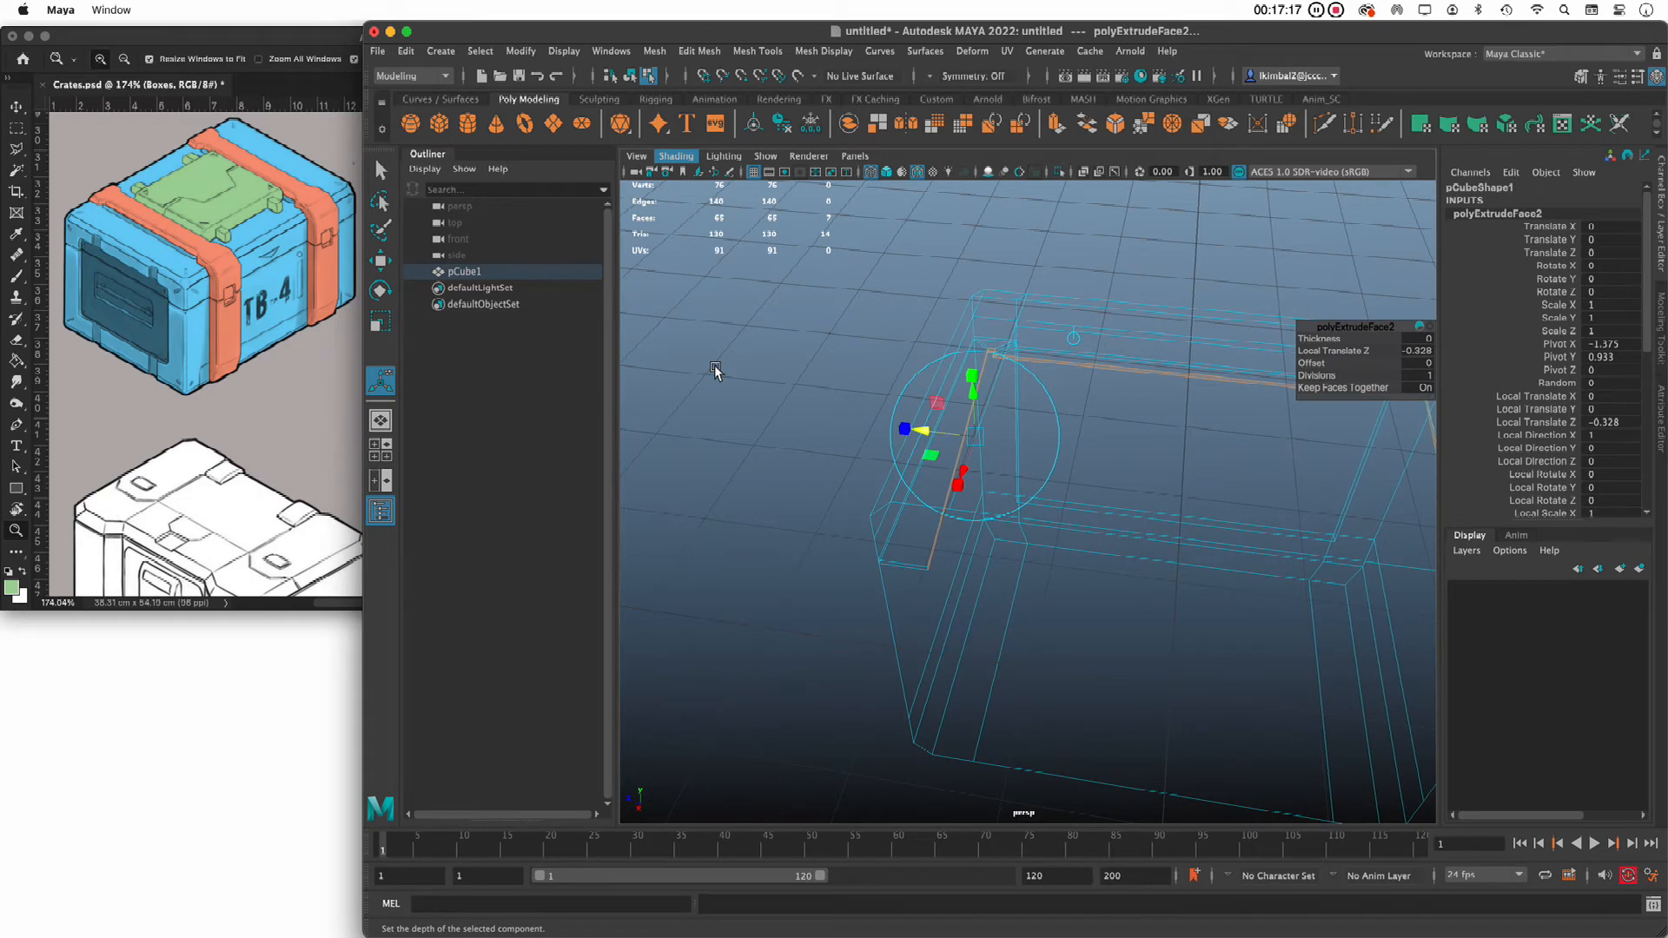
key(5)
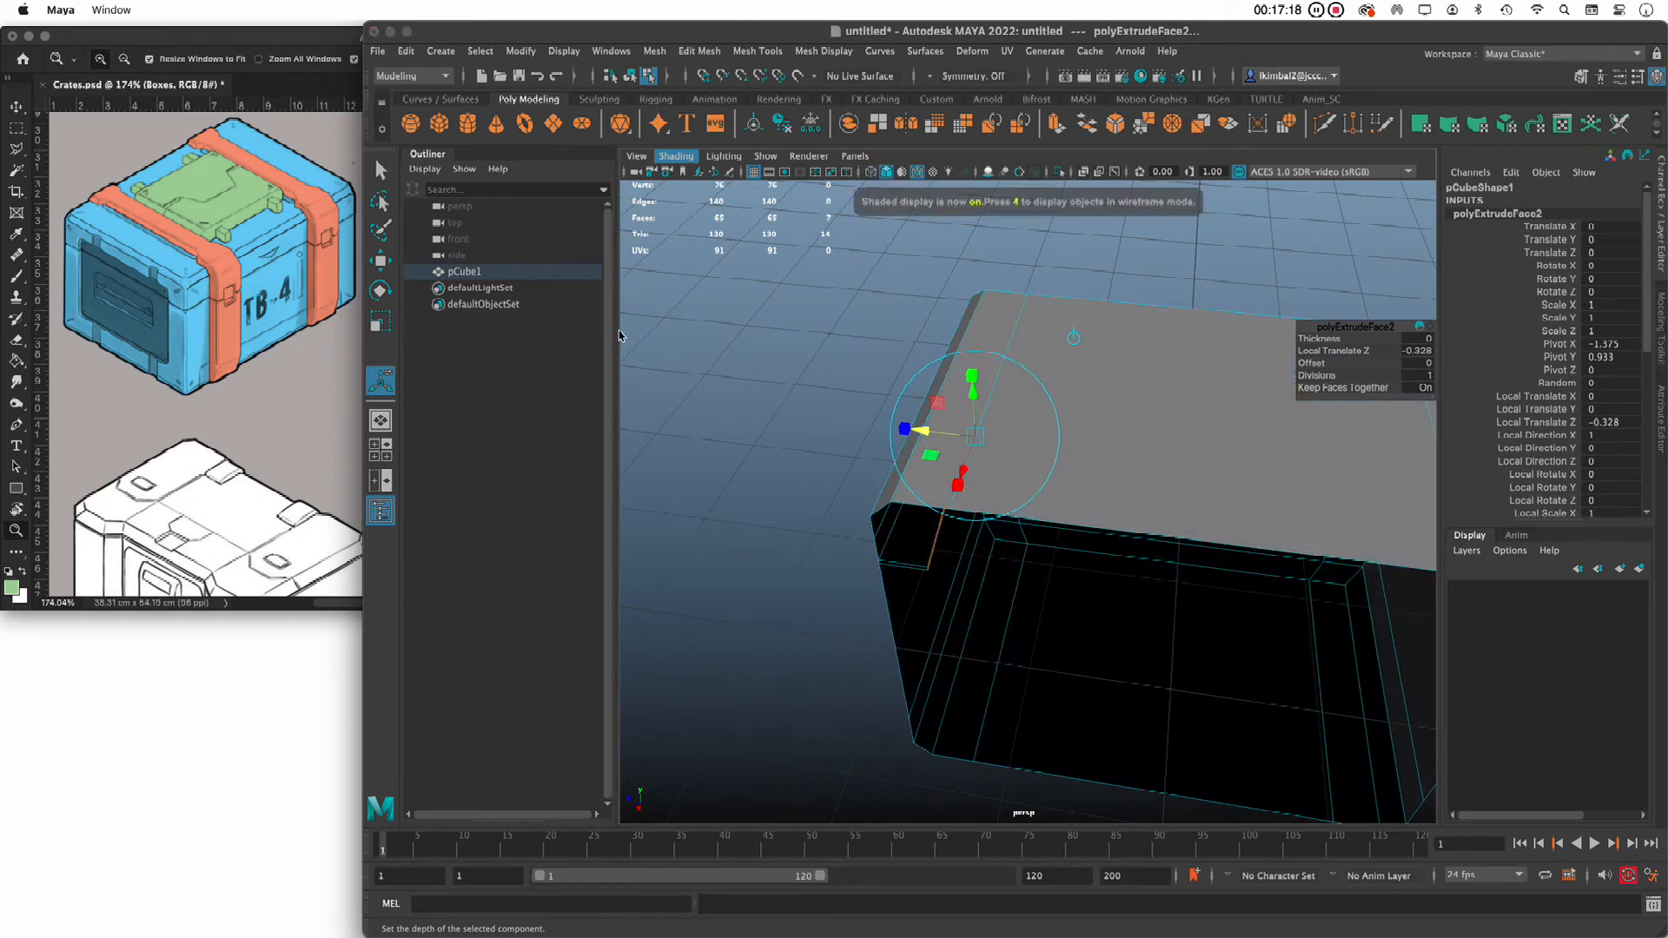
click(381, 170)
click(727, 279)
Delete the two thin end faces that cap the extruded seam at the box's open side
alt+drag(930, 410, 869, 398)
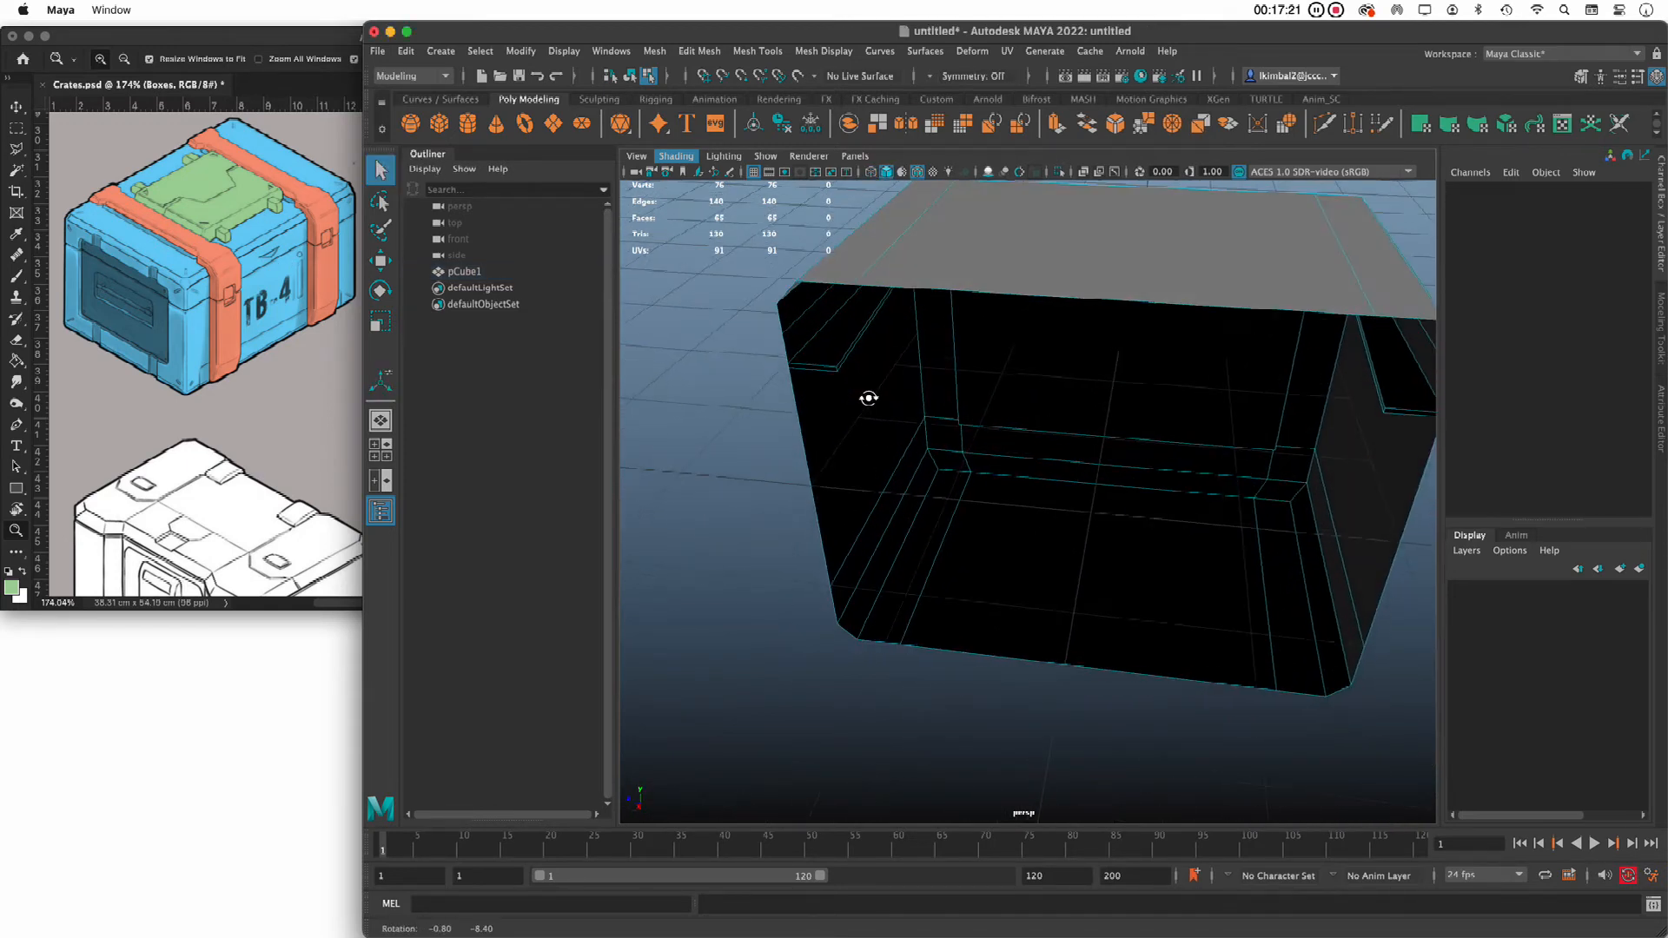
alt+drag(1184, 733, 903, 347)
alt+drag(1005, 376, 792, 441)
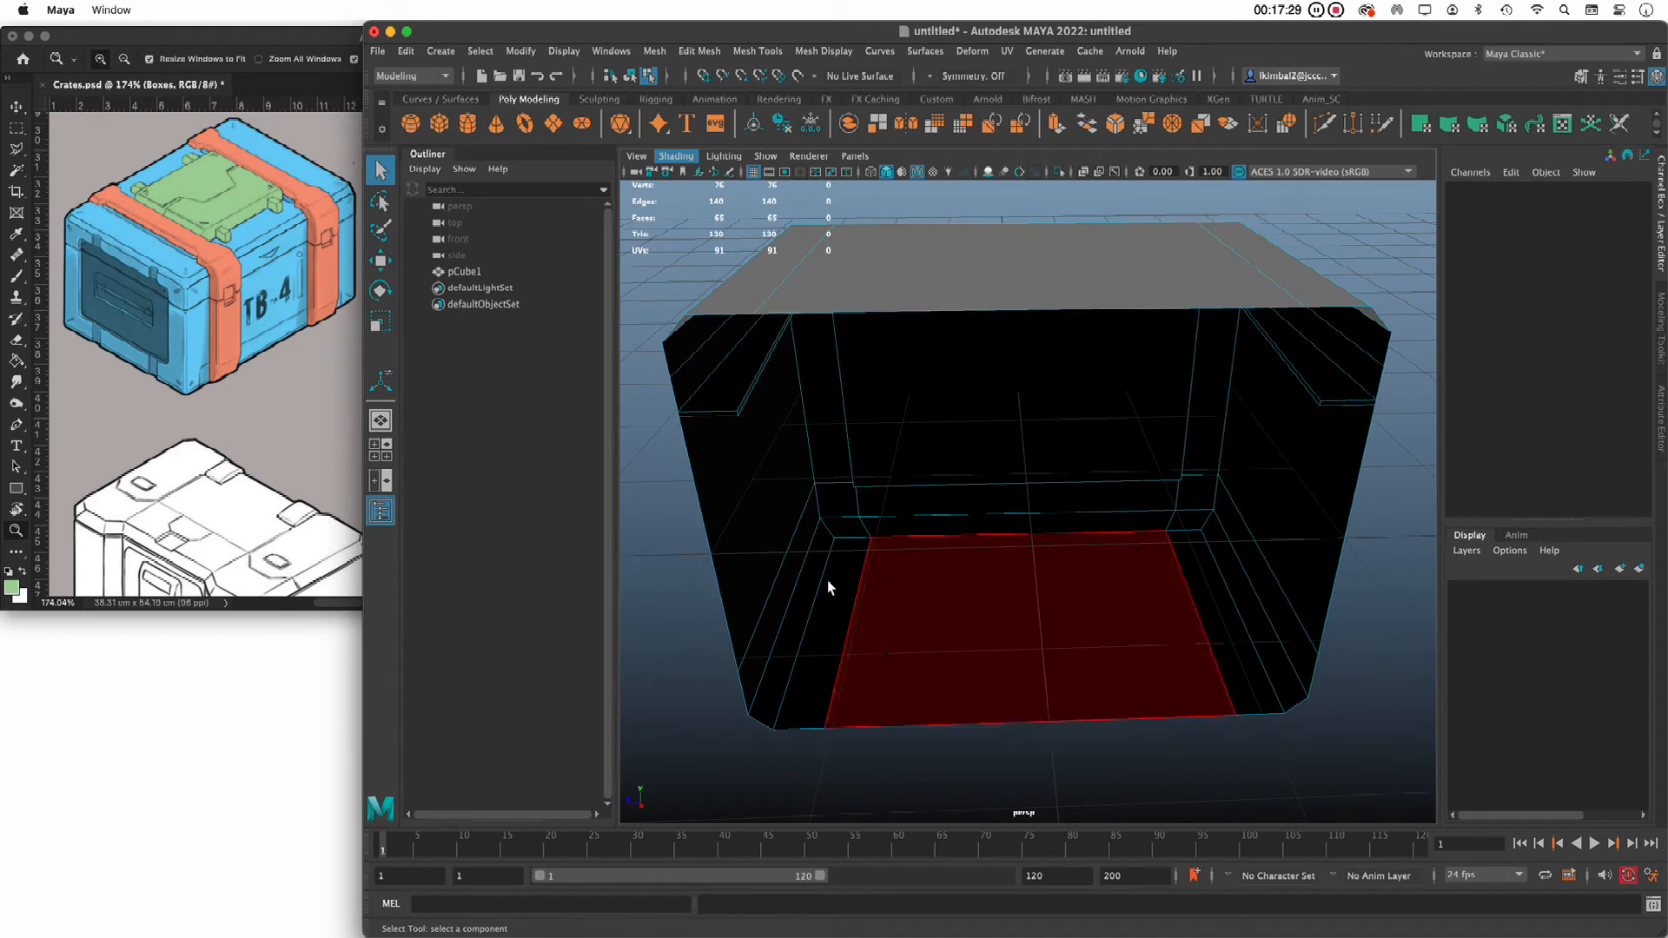
alt+drag(824, 512, 831, 462)
scroll(840, 492, up, 3)
alt+middle_drag(795, 454, 991, 544)
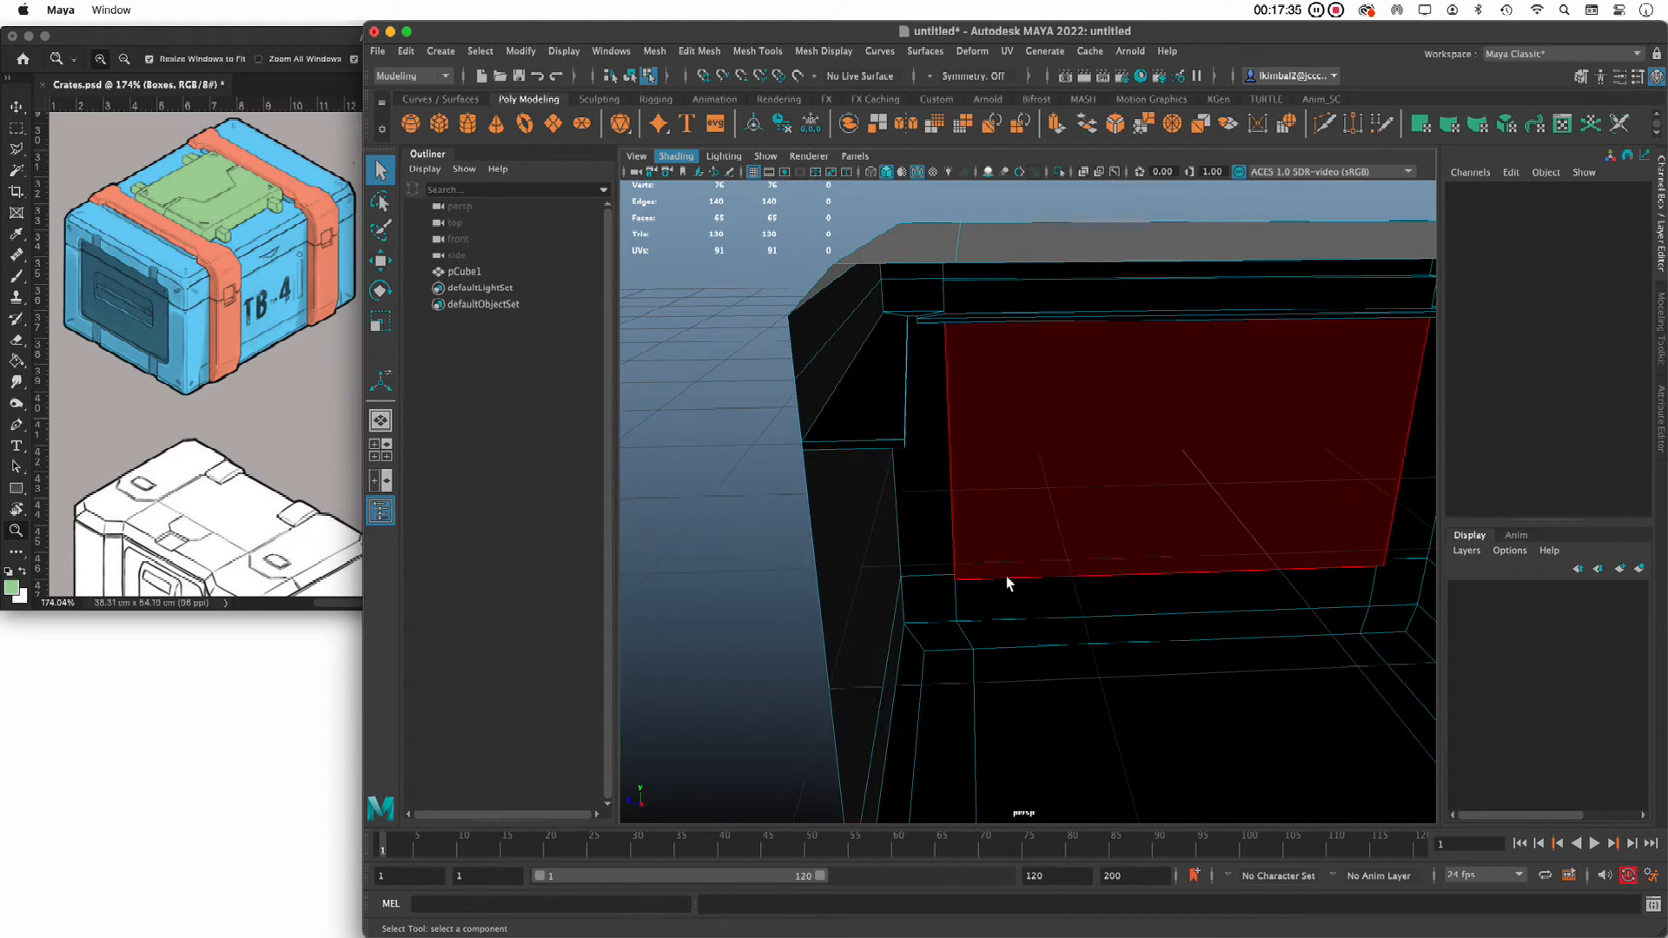
click(847, 447)
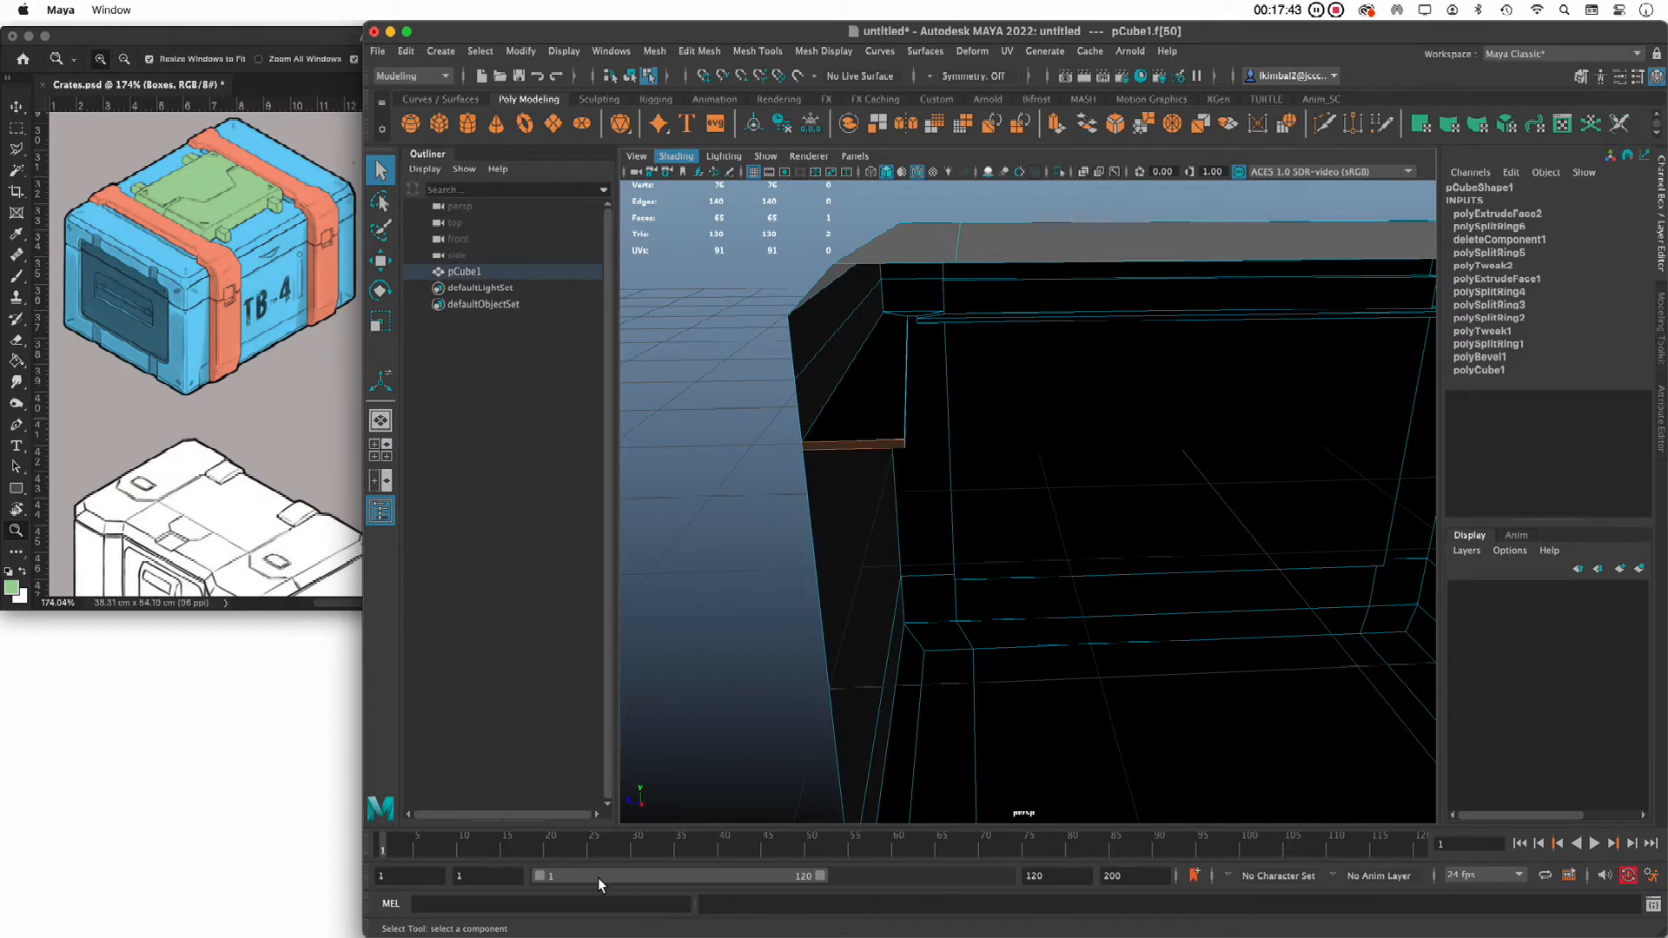
key(Delete)
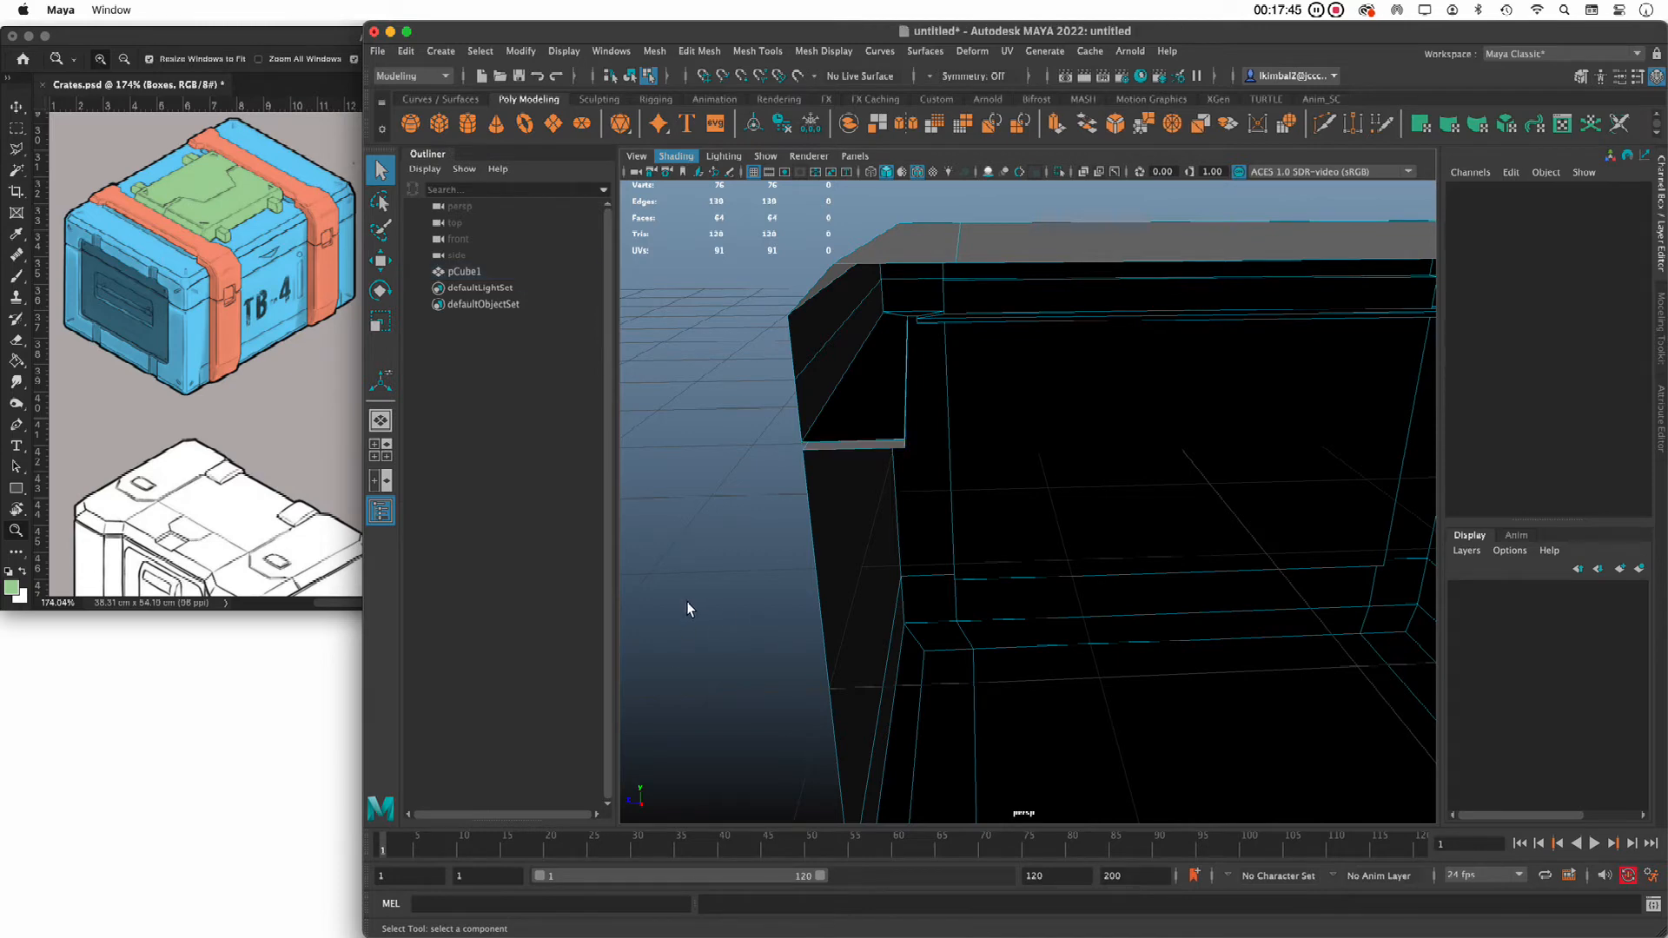
alt+middle_drag(697, 612, 811, 558)
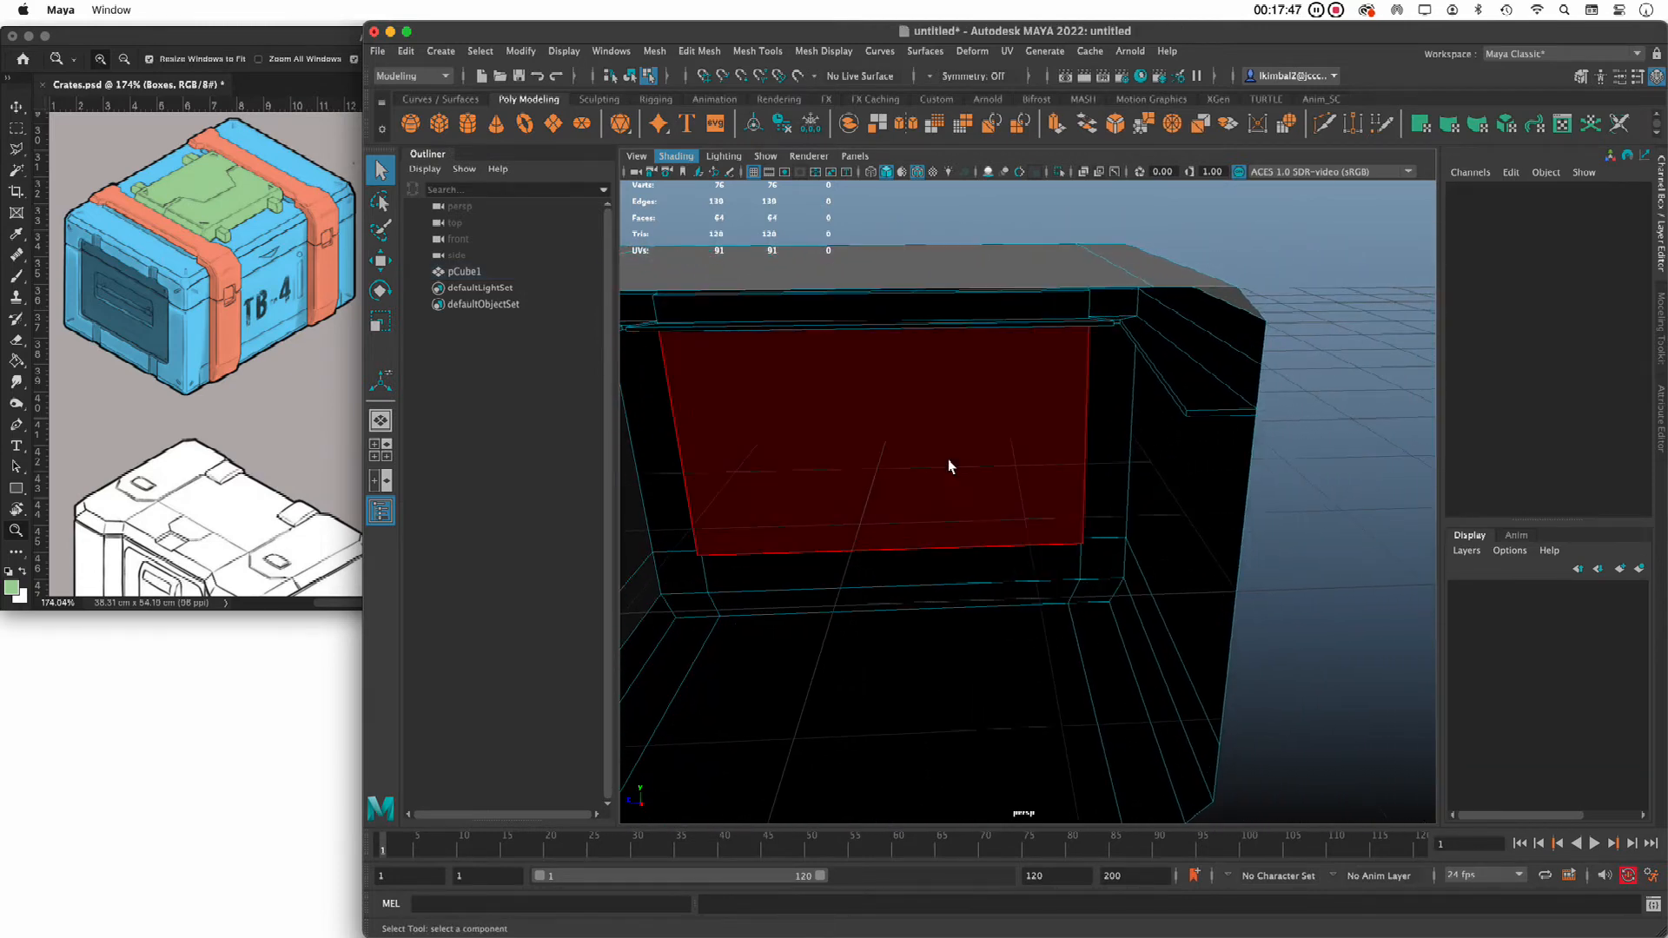
click(1233, 412)
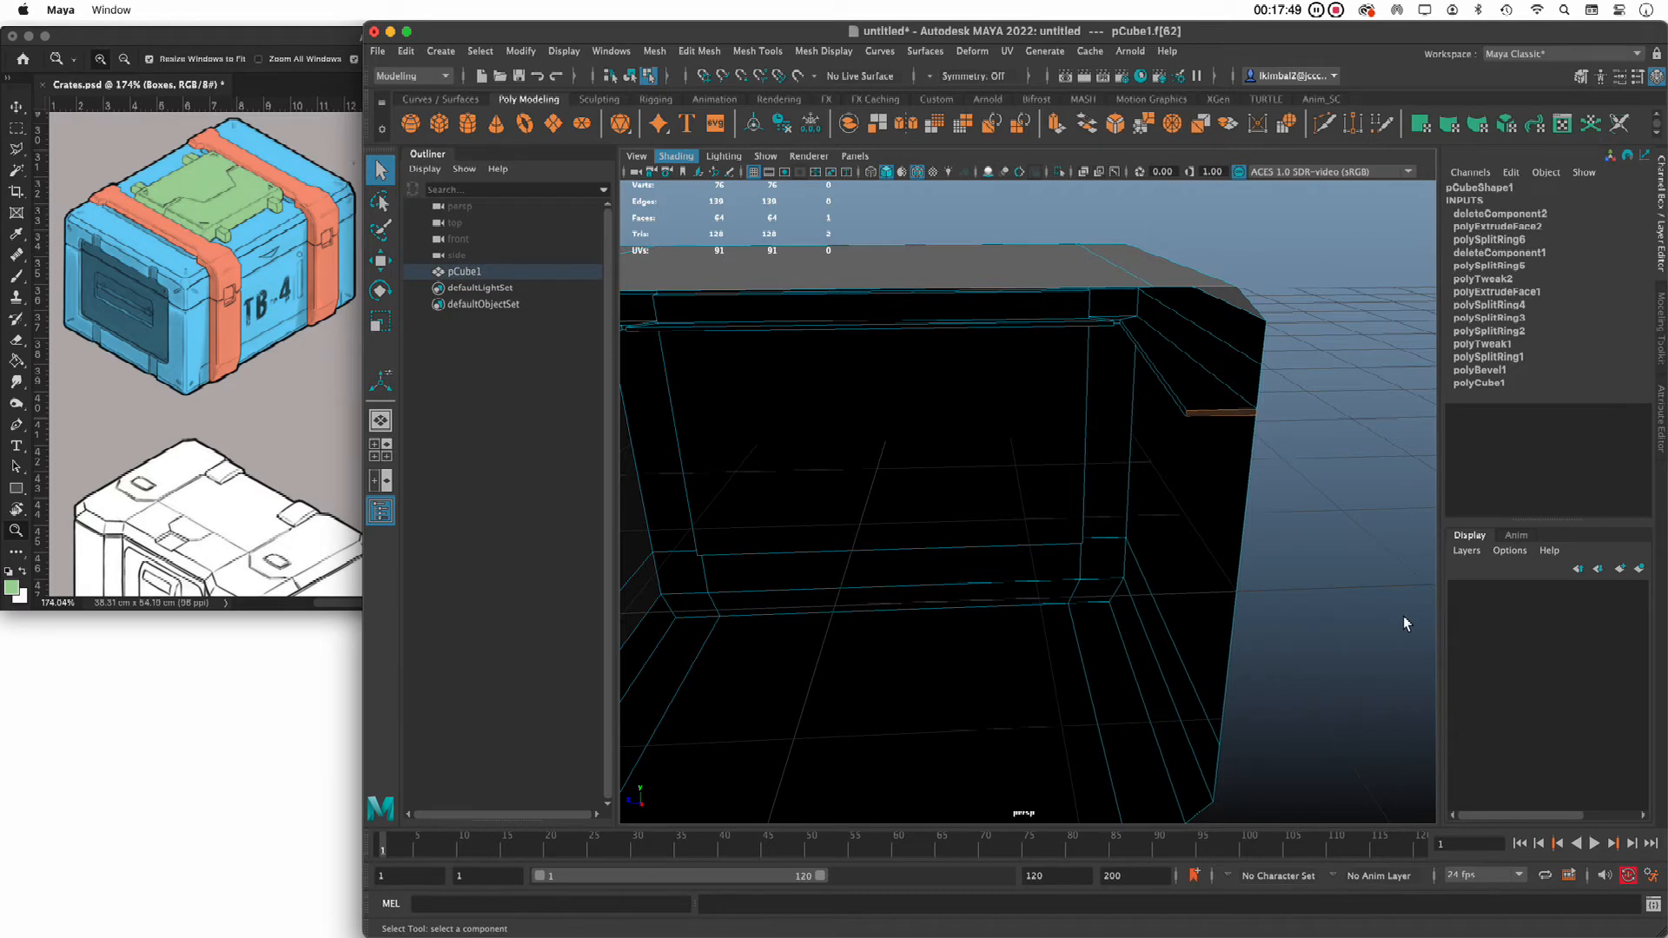
key(Delete)
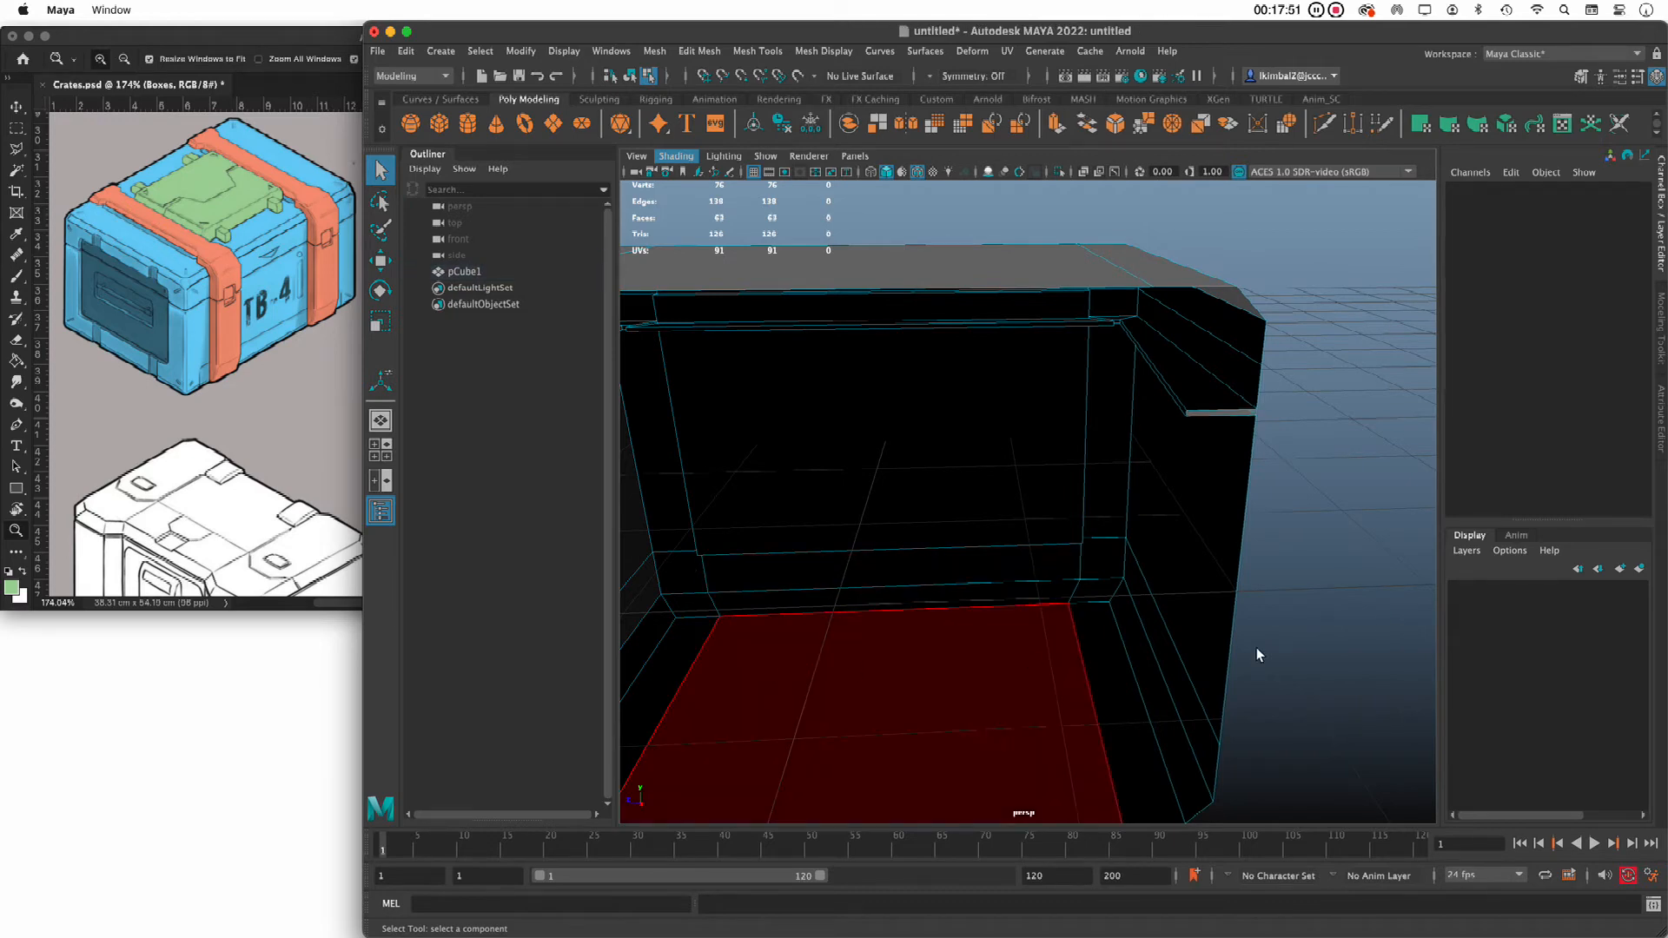
Select the two inner end vertices of the seam on one side wall and vertex-snap them along Z to the seam's inner corner
alt+right_drag(1325, 485, 1210, 521)
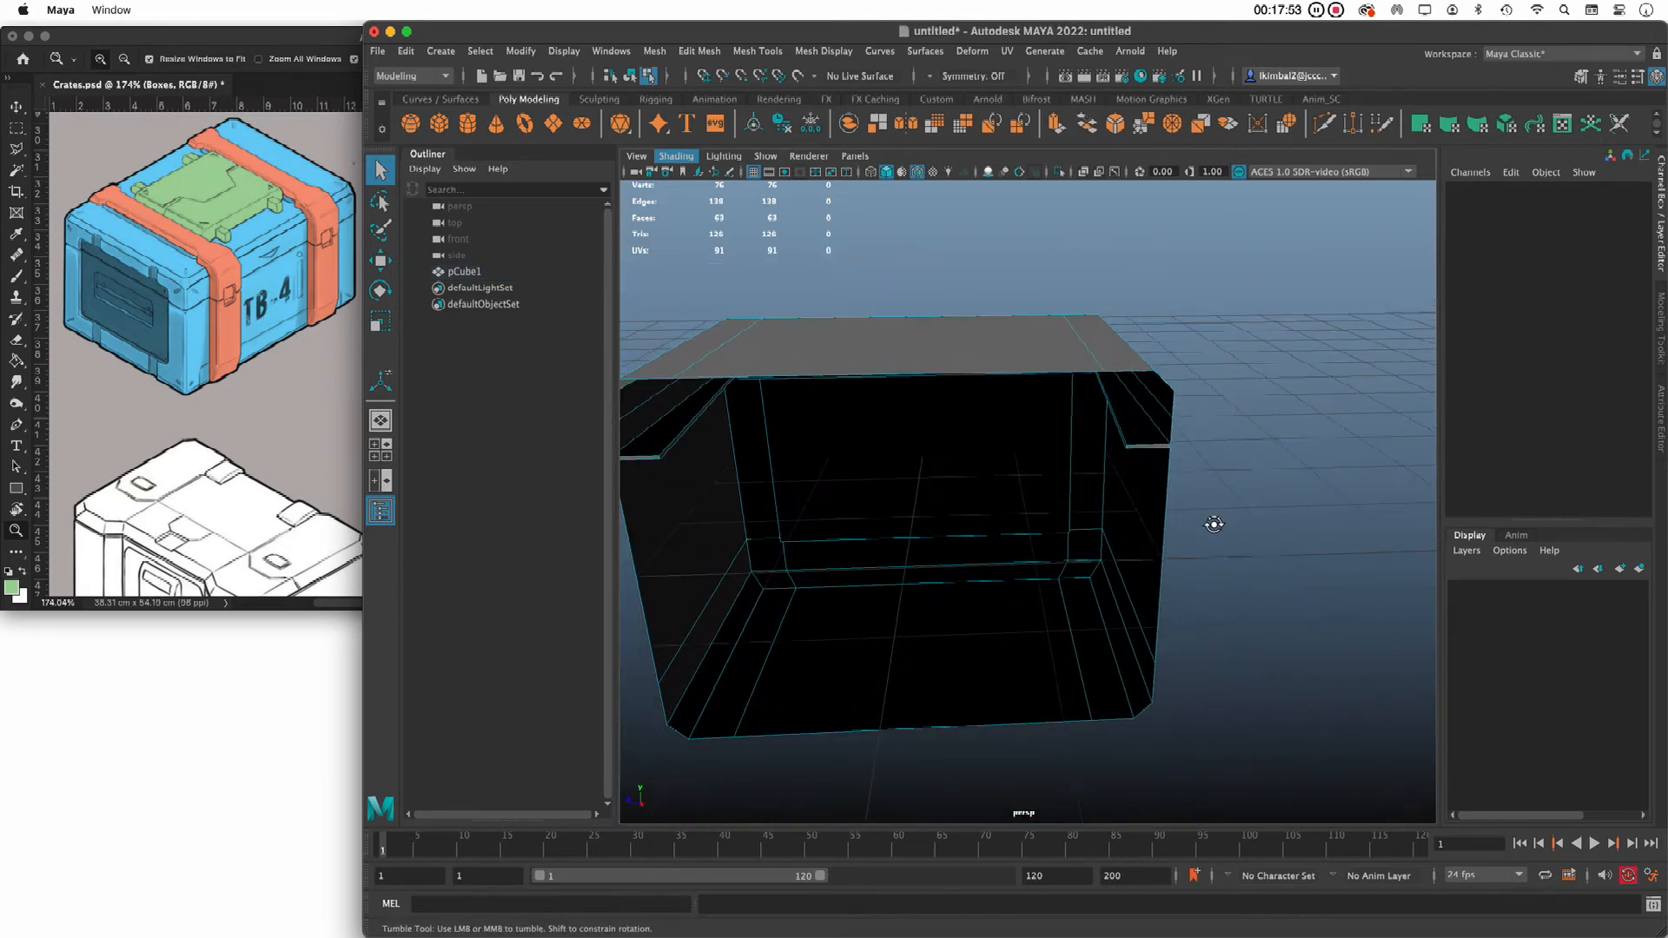
alt+drag(1211, 521, 886, 527)
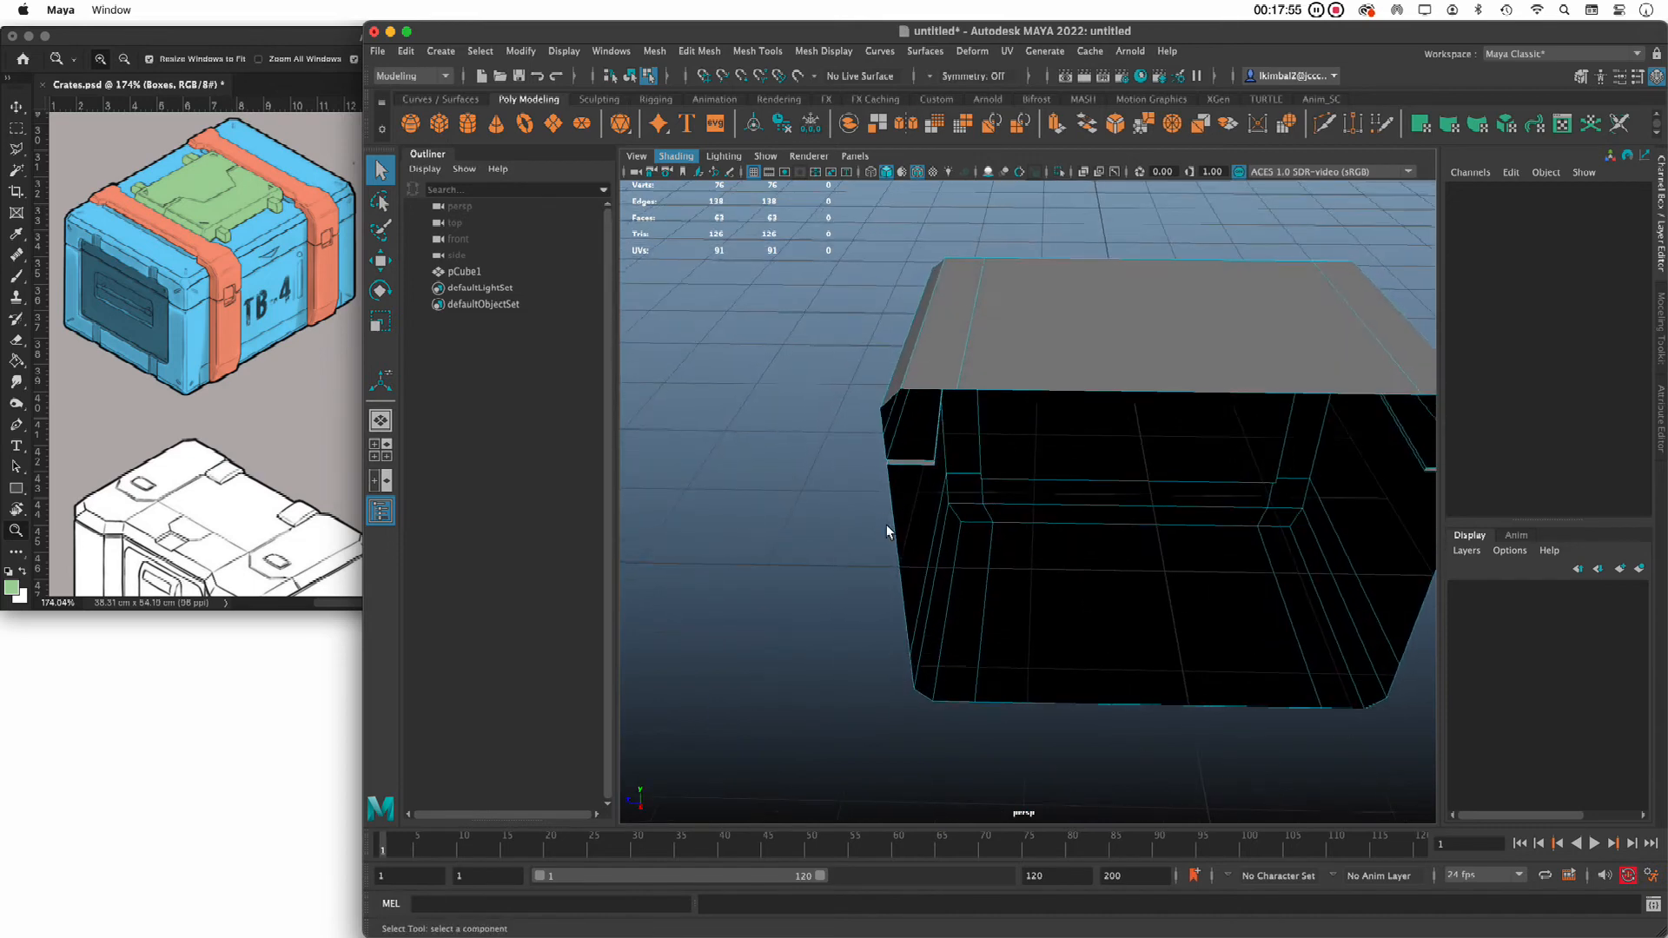
alt+drag(973, 557, 972, 540)
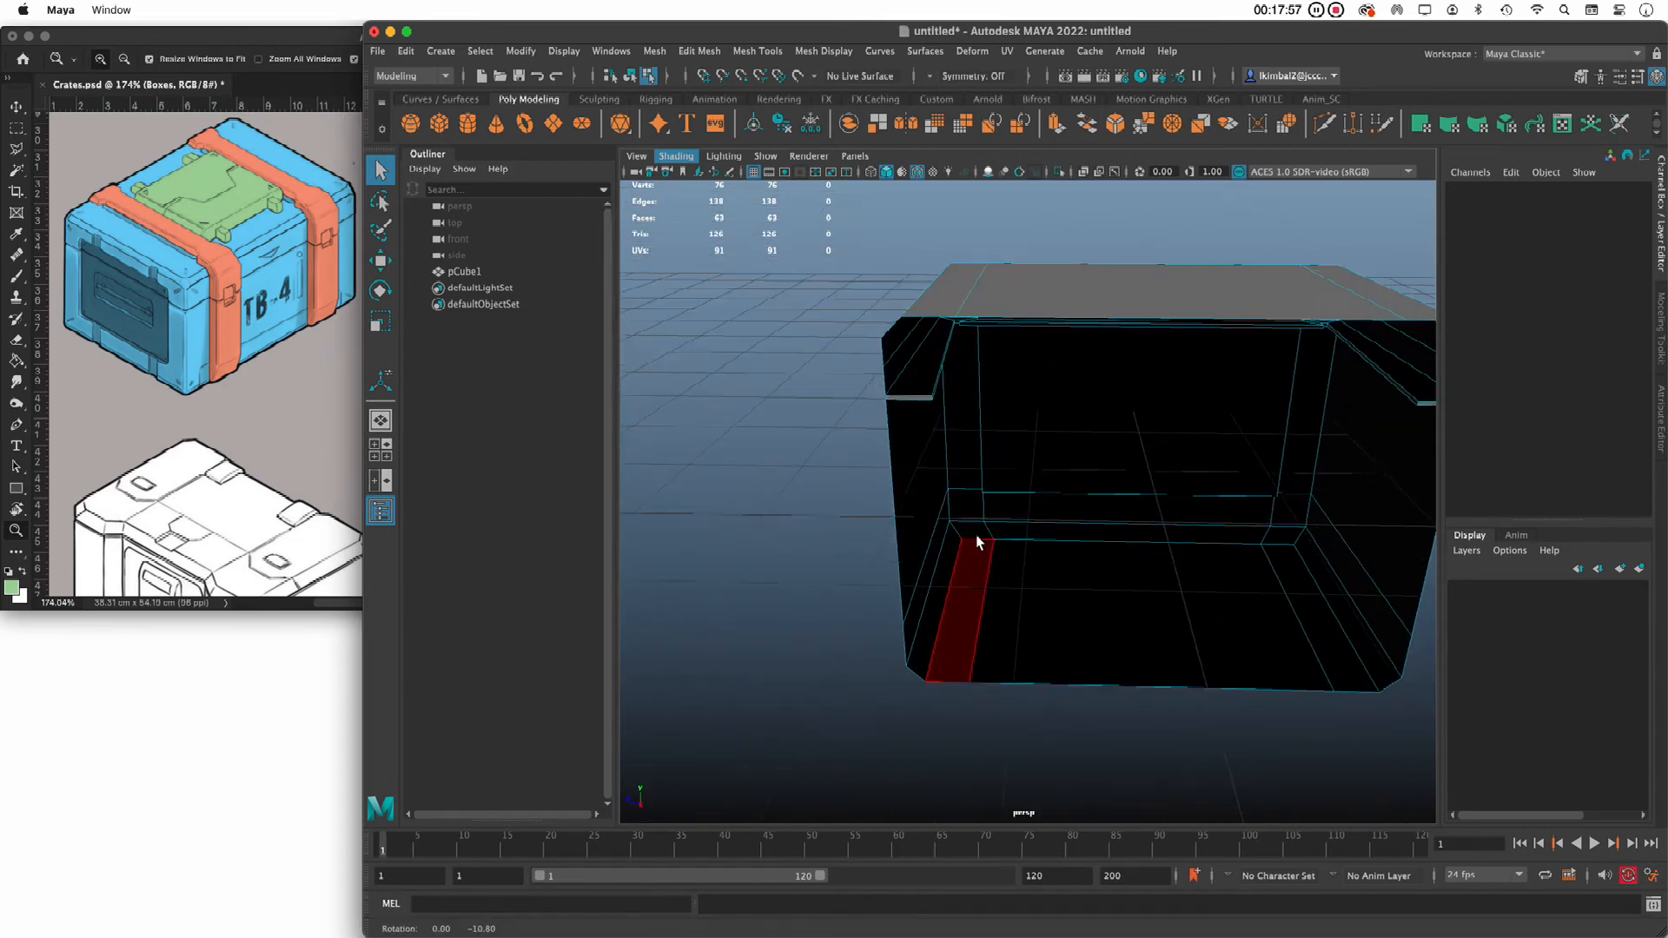
alt+right_drag(714, 577, 761, 575)
alt+middle_drag(760, 582, 746, 612)
right_drag(837, 415, 798, 394)
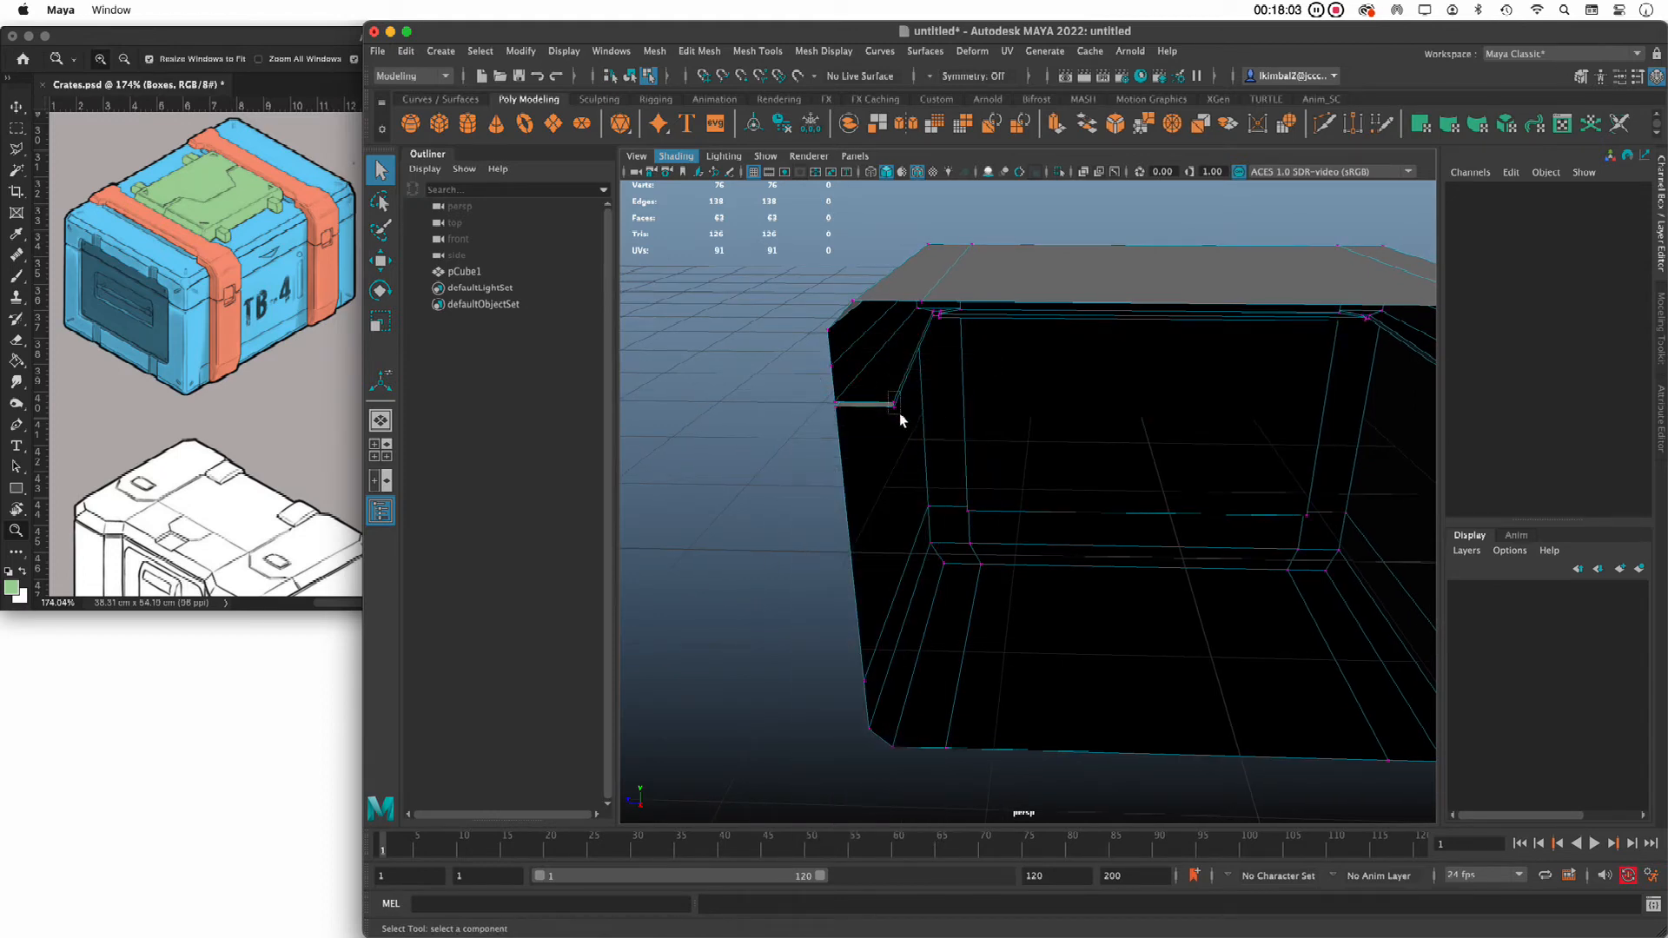
click(900, 414)
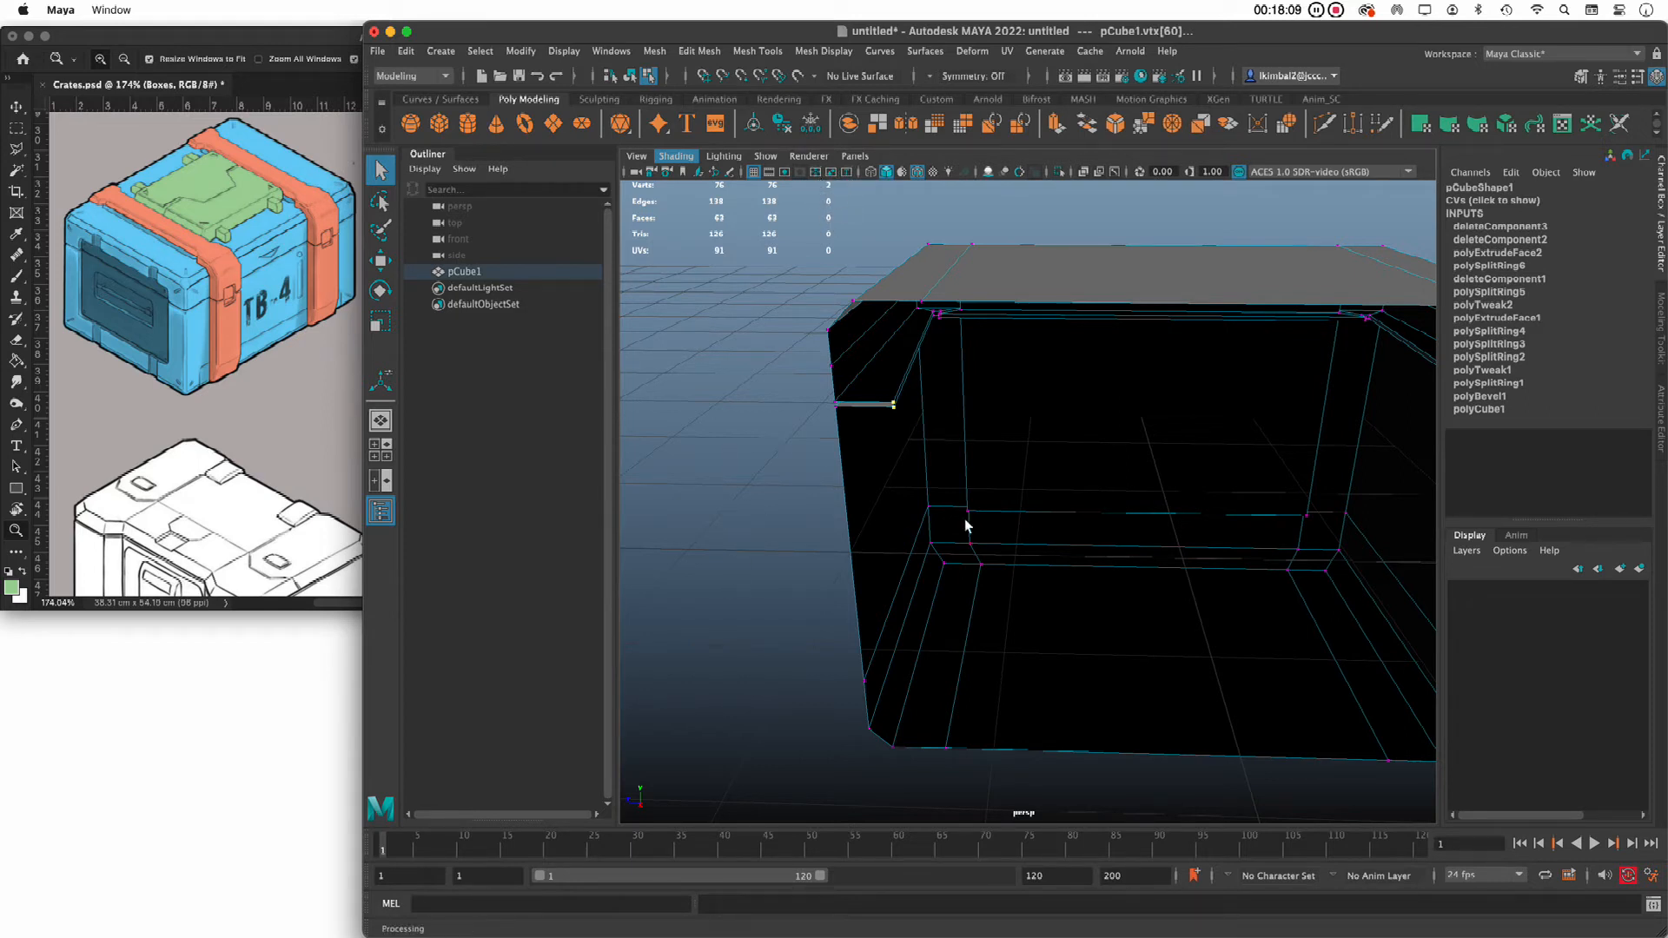
key(w)
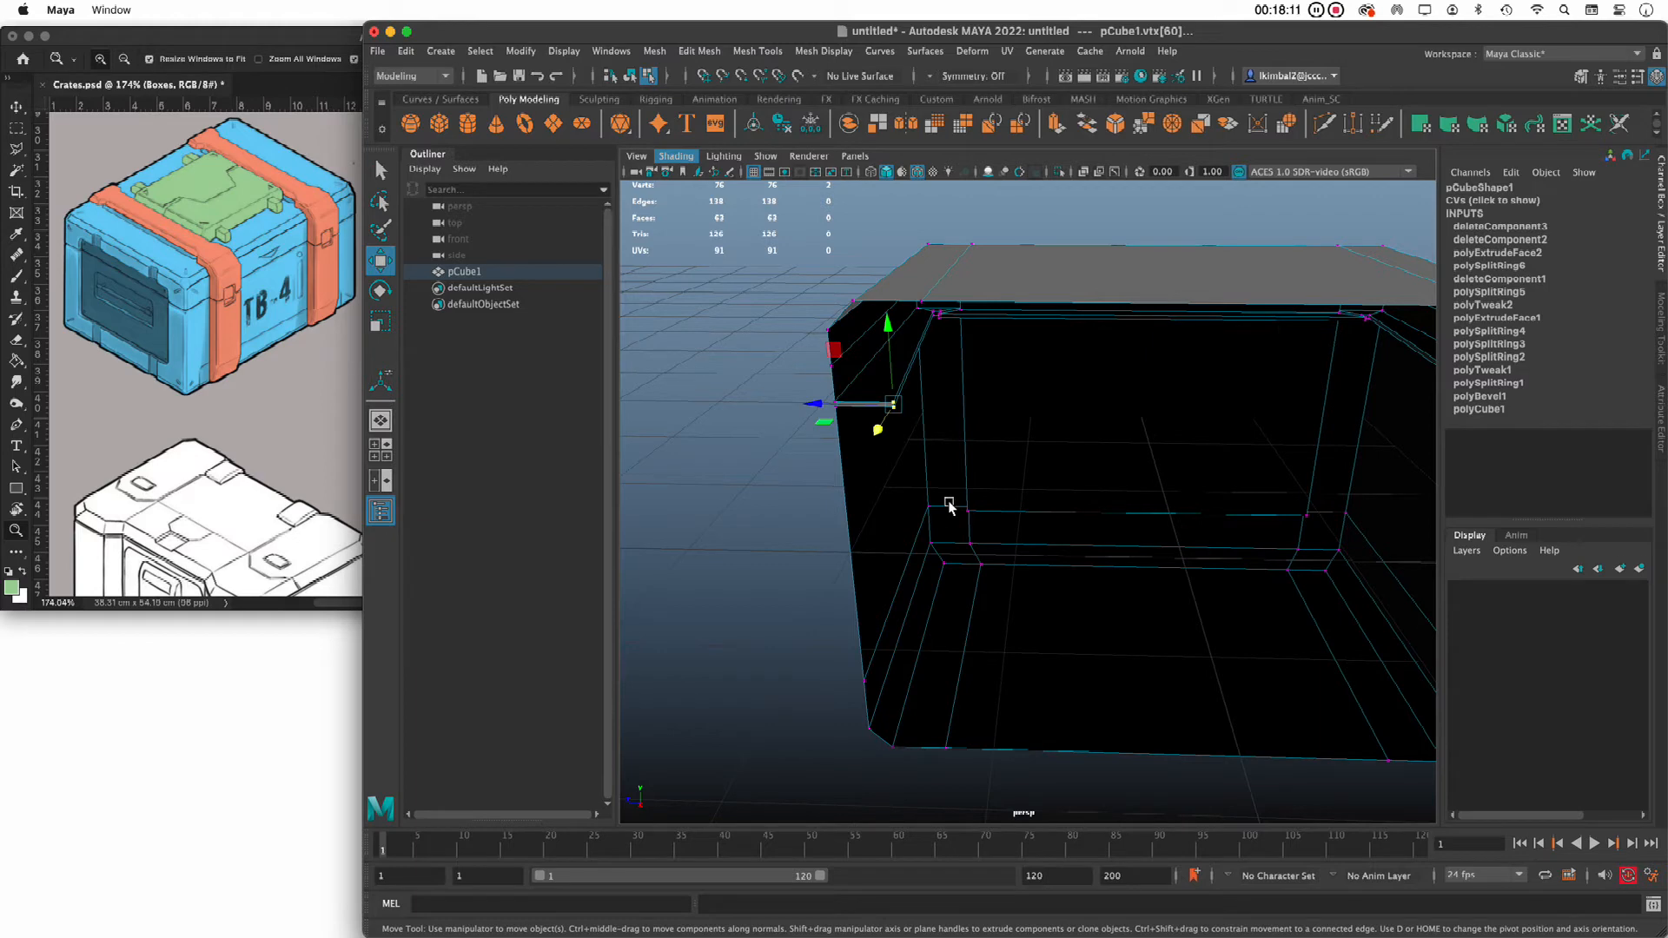
key(v)
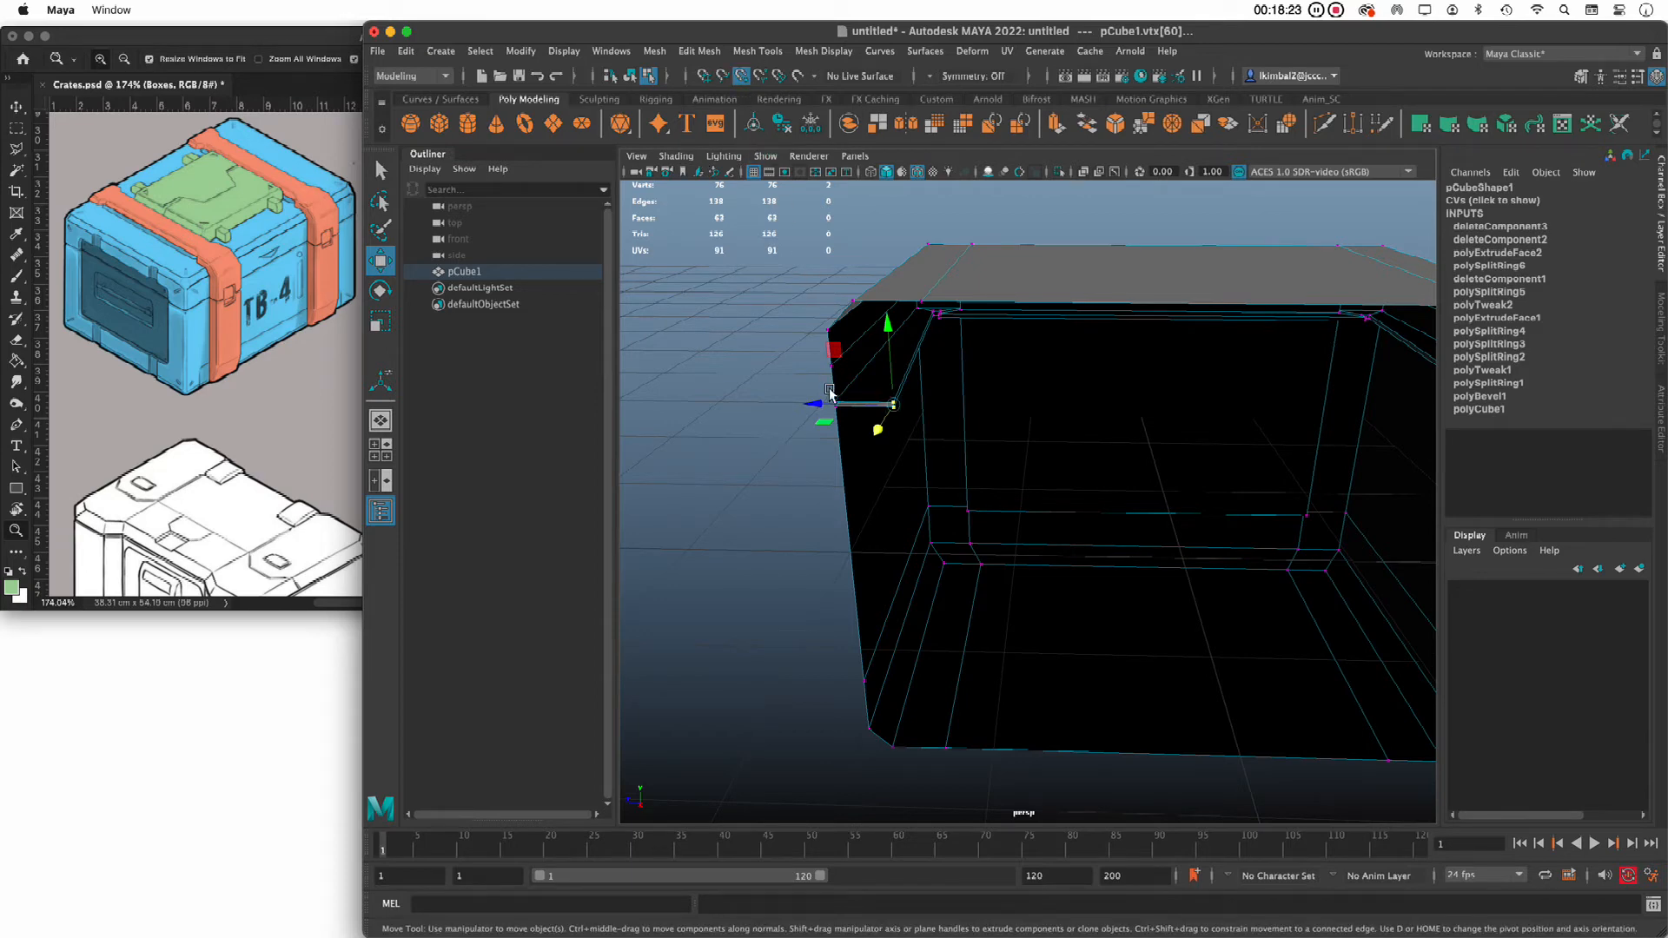
drag(818, 405, 932, 318)
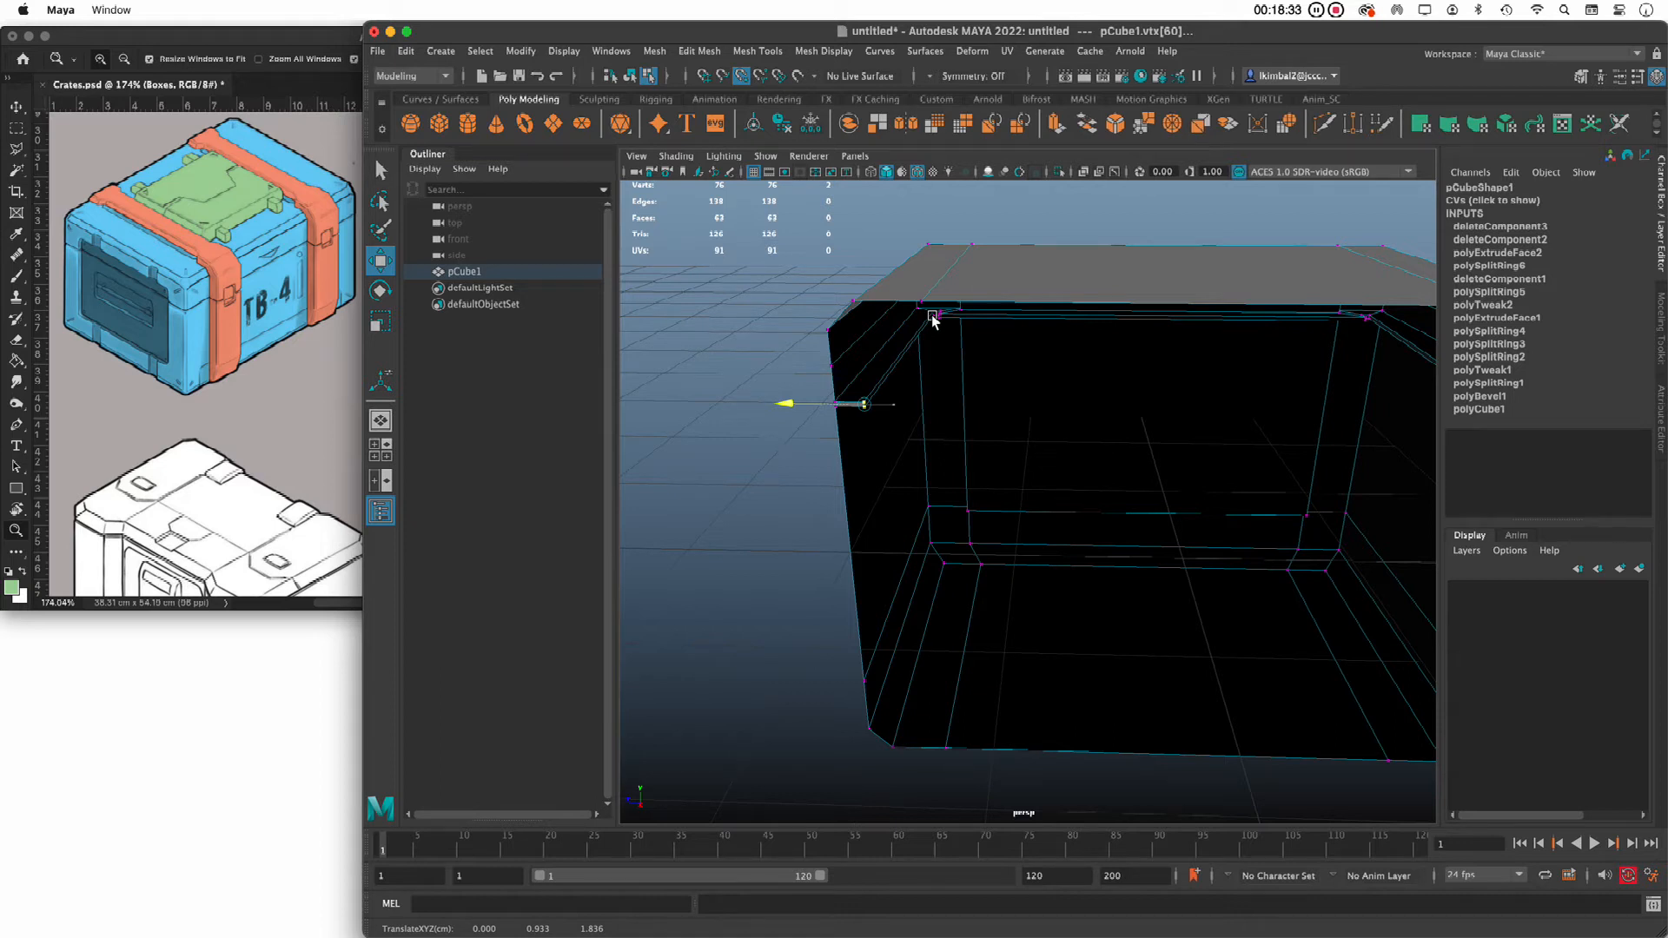
drag(932, 318, 927, 316)
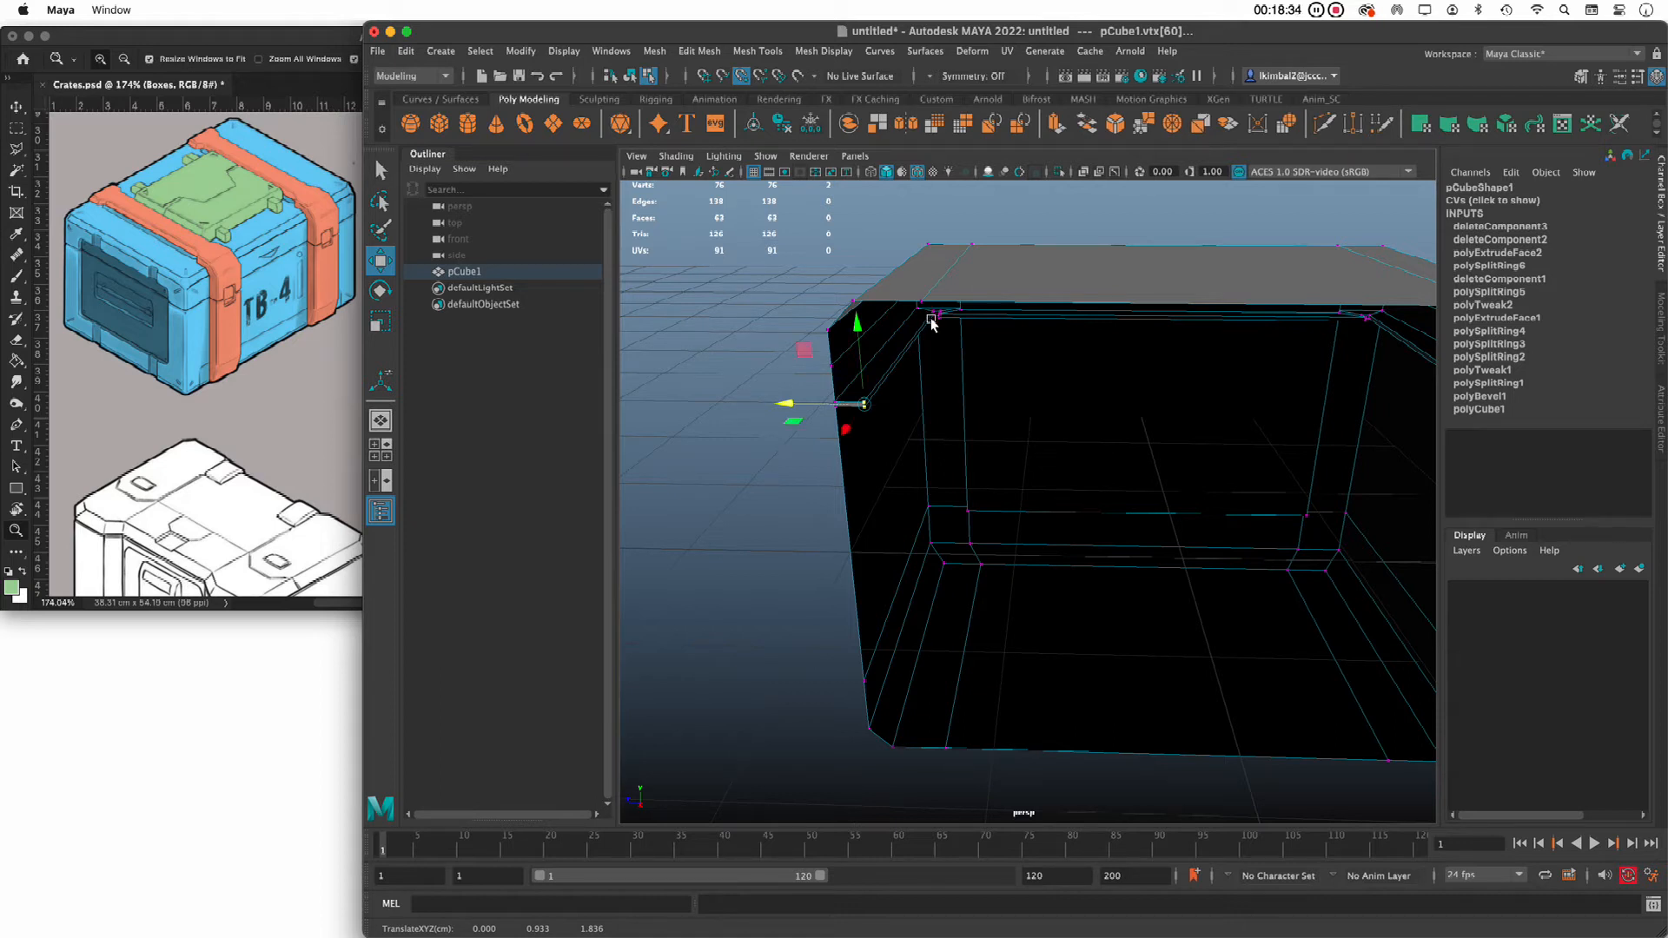
click(715, 501)
Align the seam's two inner end vertices on the opposite side wall with its inner corner, using vertex snapping along Z
alt+drag(716, 502, 920, 560)
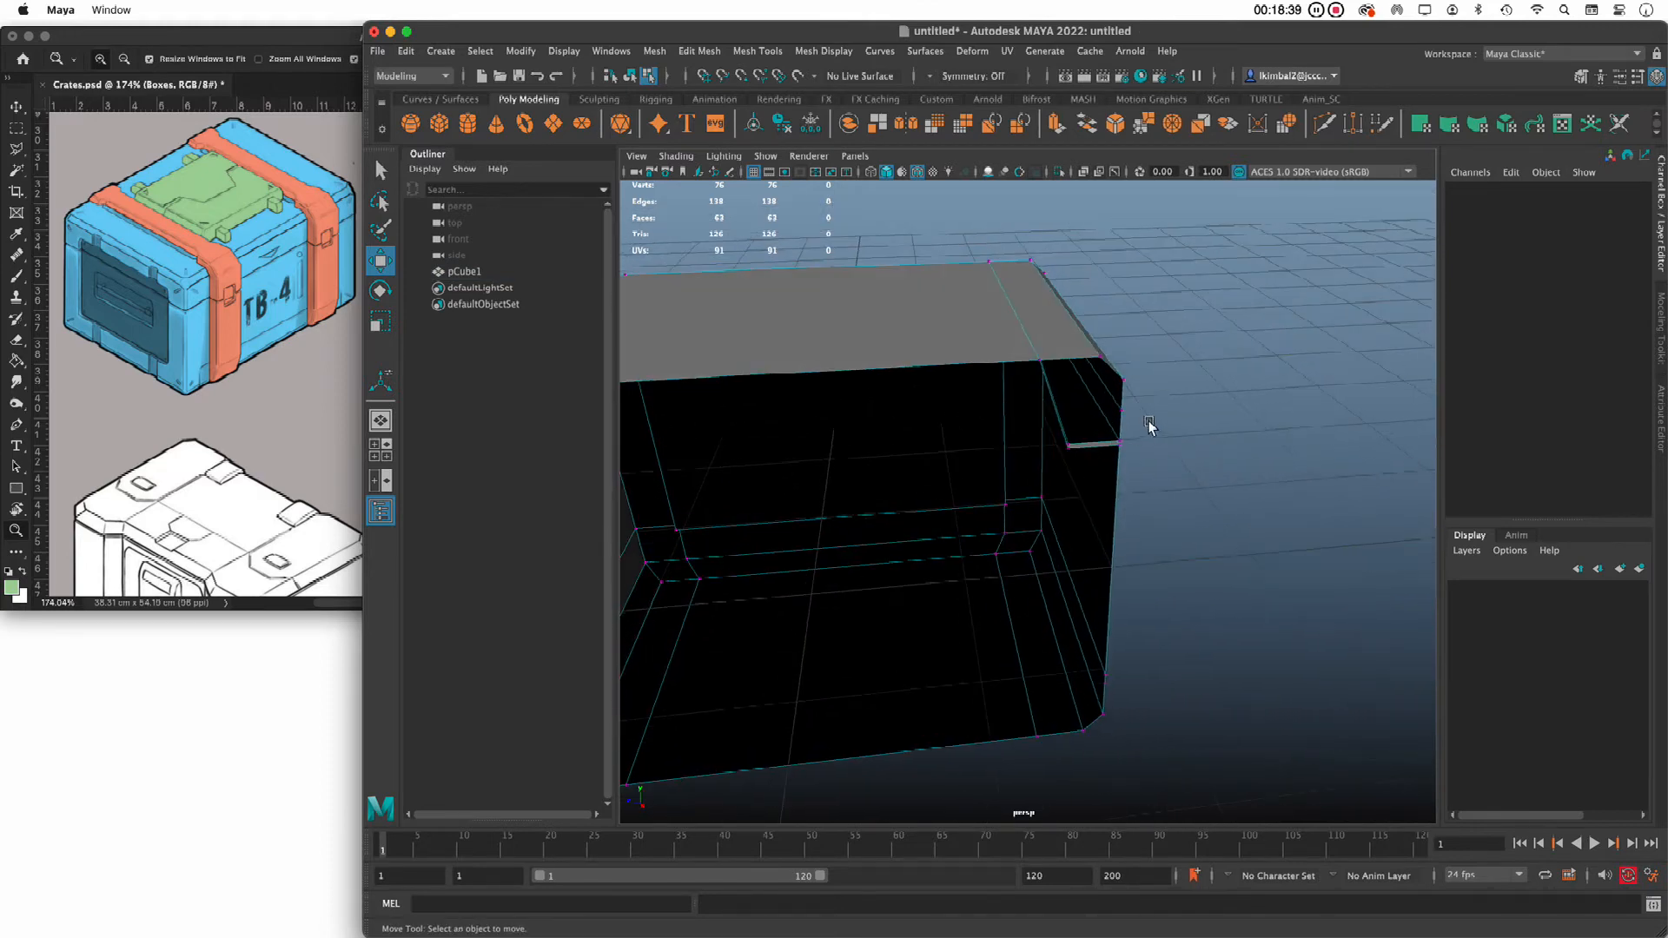
drag(1033, 449, 1095, 435)
alt+drag(1214, 497, 1218, 484)
key(v)
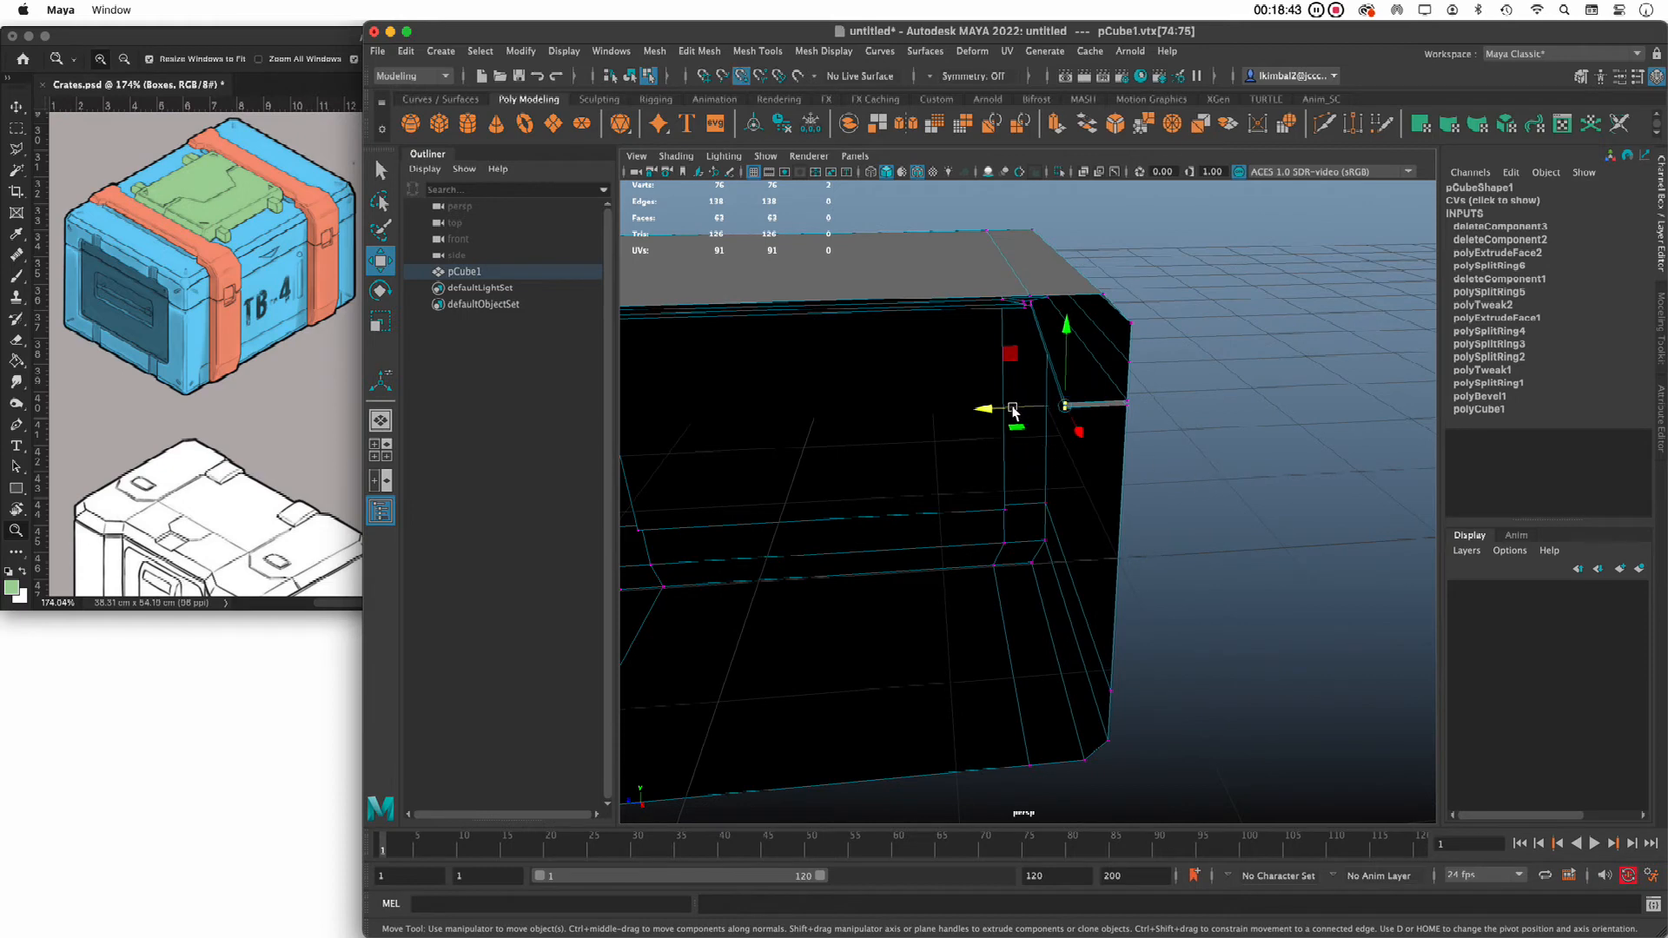
drag(986, 416, 1039, 314)
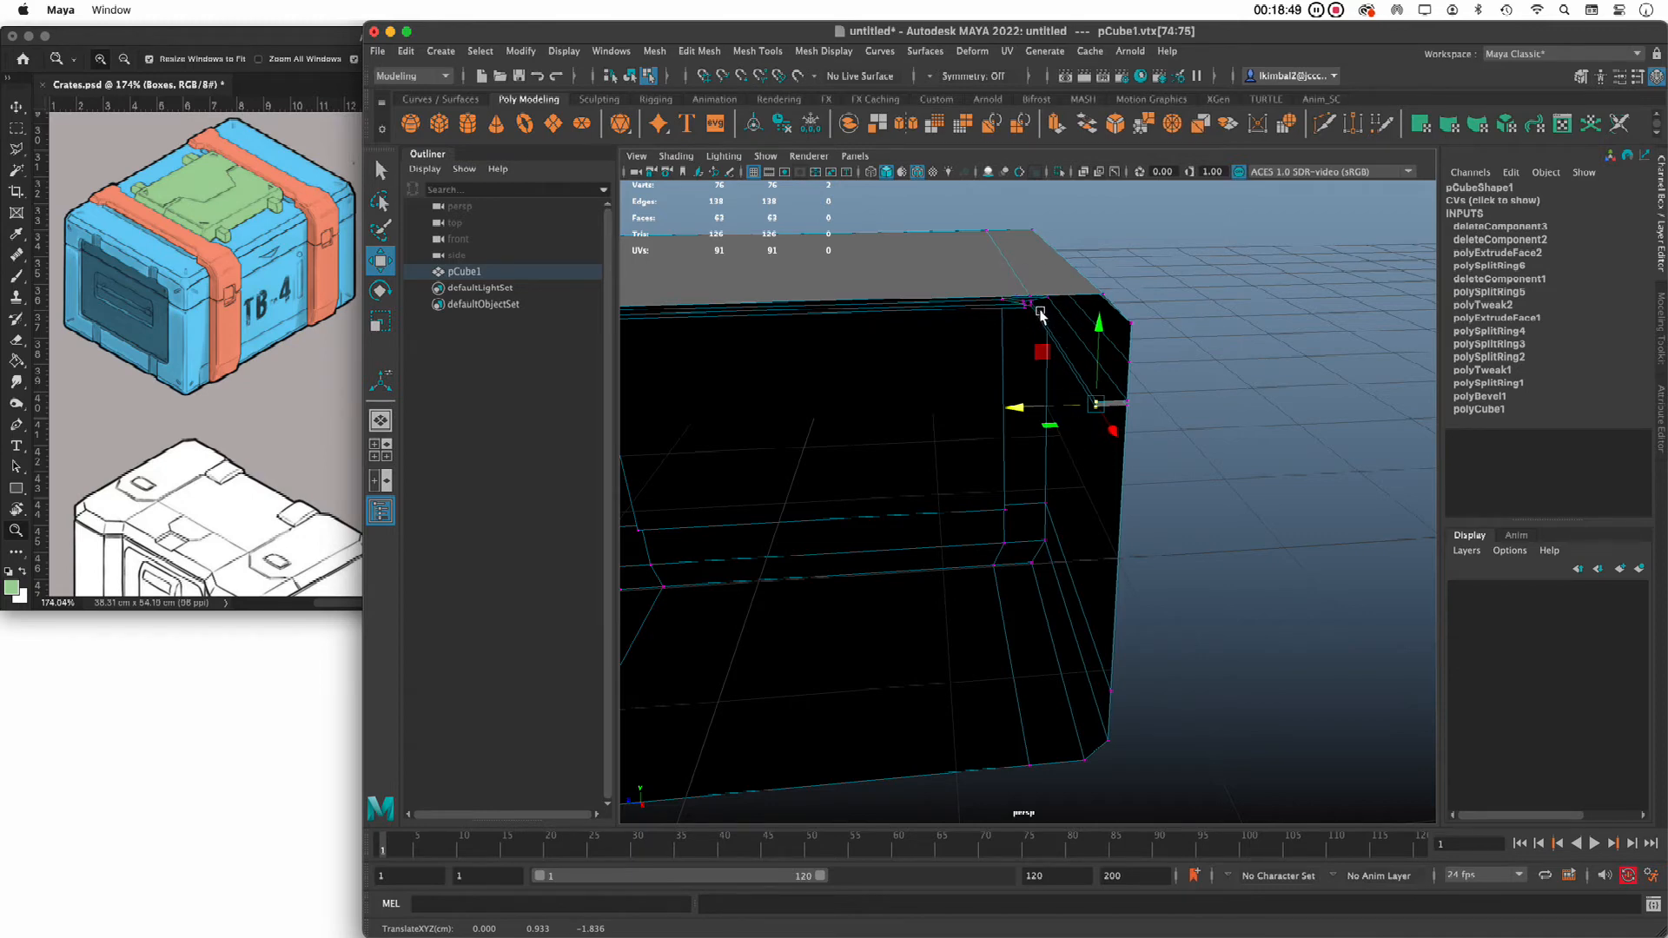
click(1301, 459)
Return to object selection, deselect the crate and check the finished seam from outside
alt+drag(1301, 459, 1262, 498)
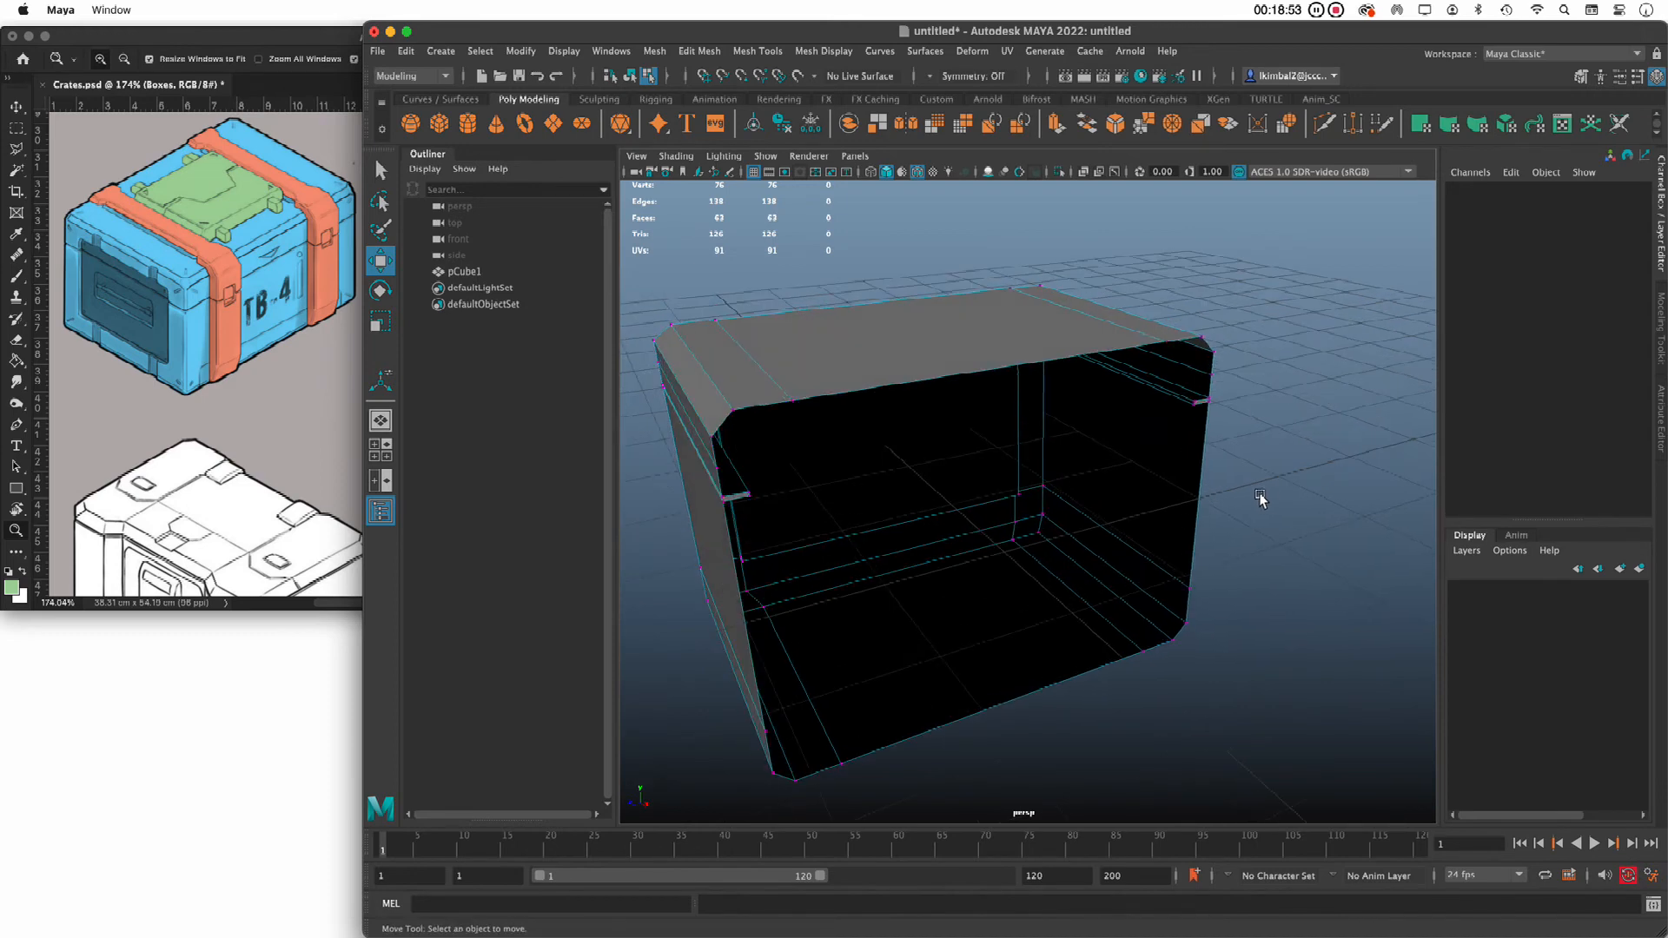
alt+drag(987, 484, 1092, 482)
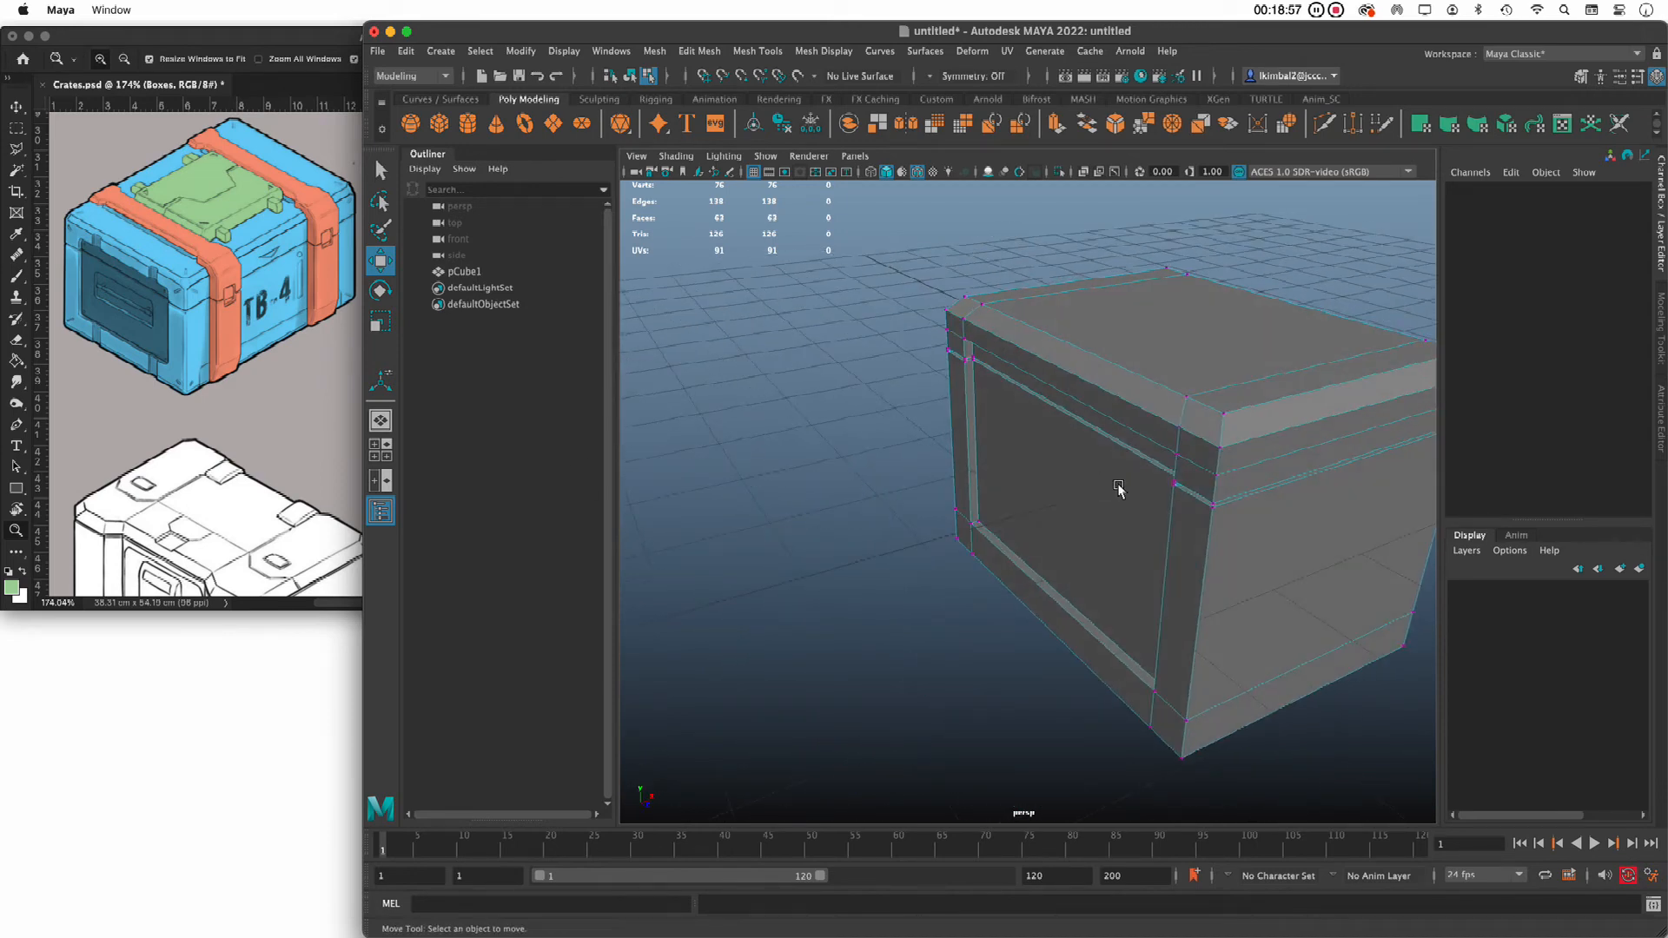
key(F8)
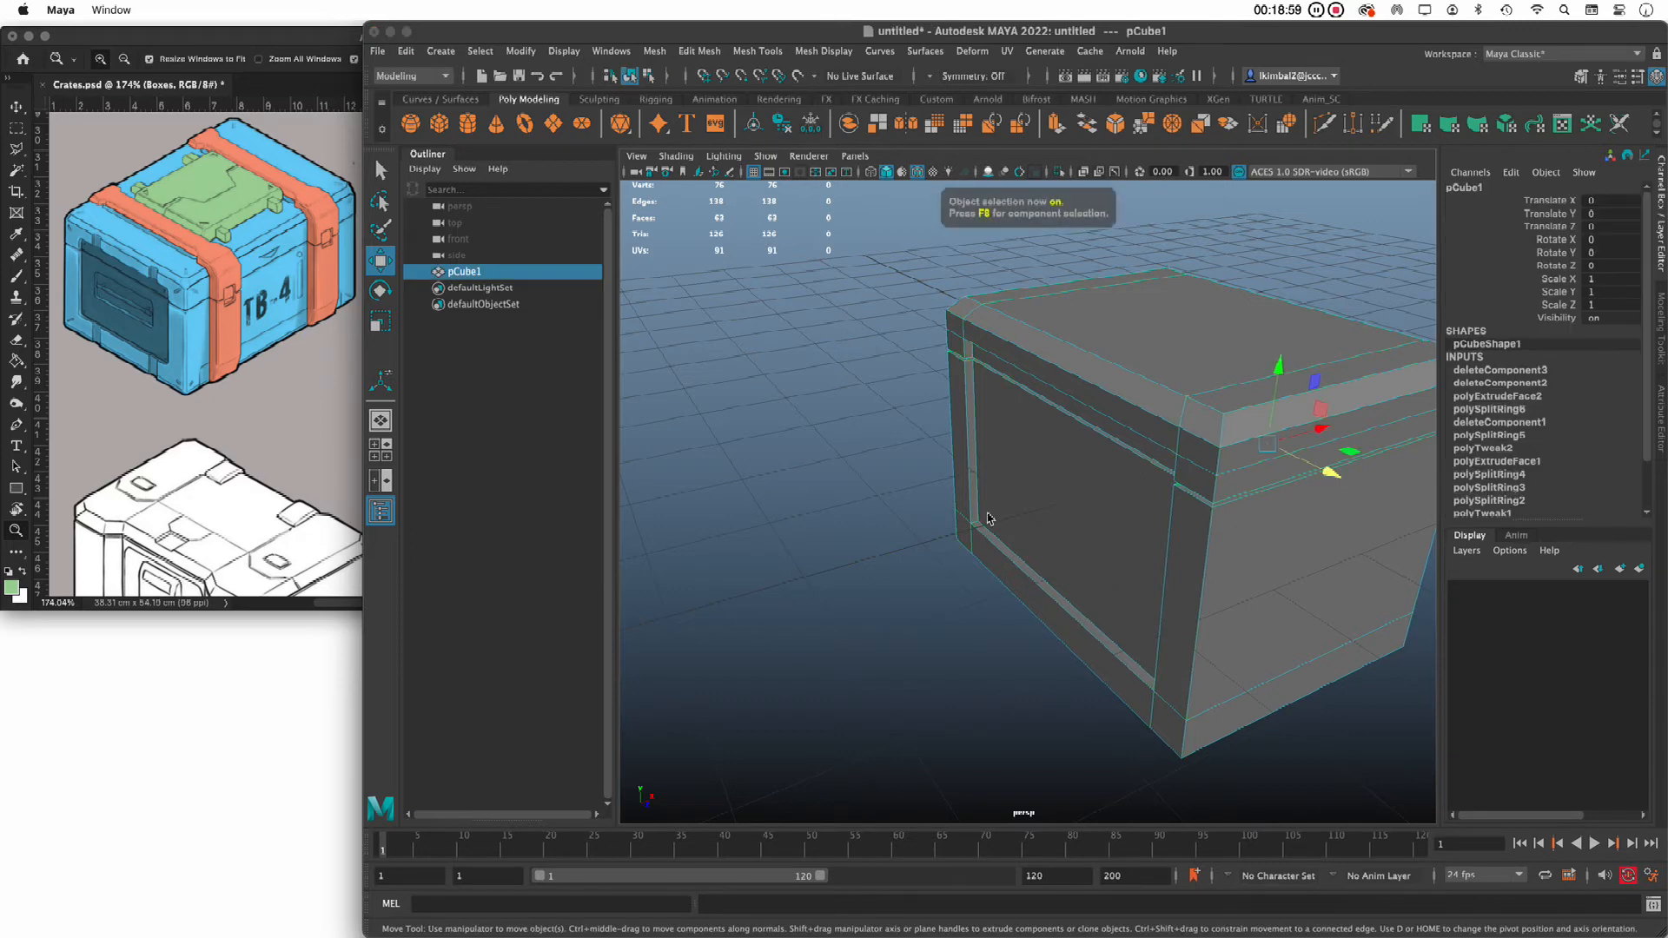
alt+drag(987, 519, 1228, 652)
click(1237, 681)
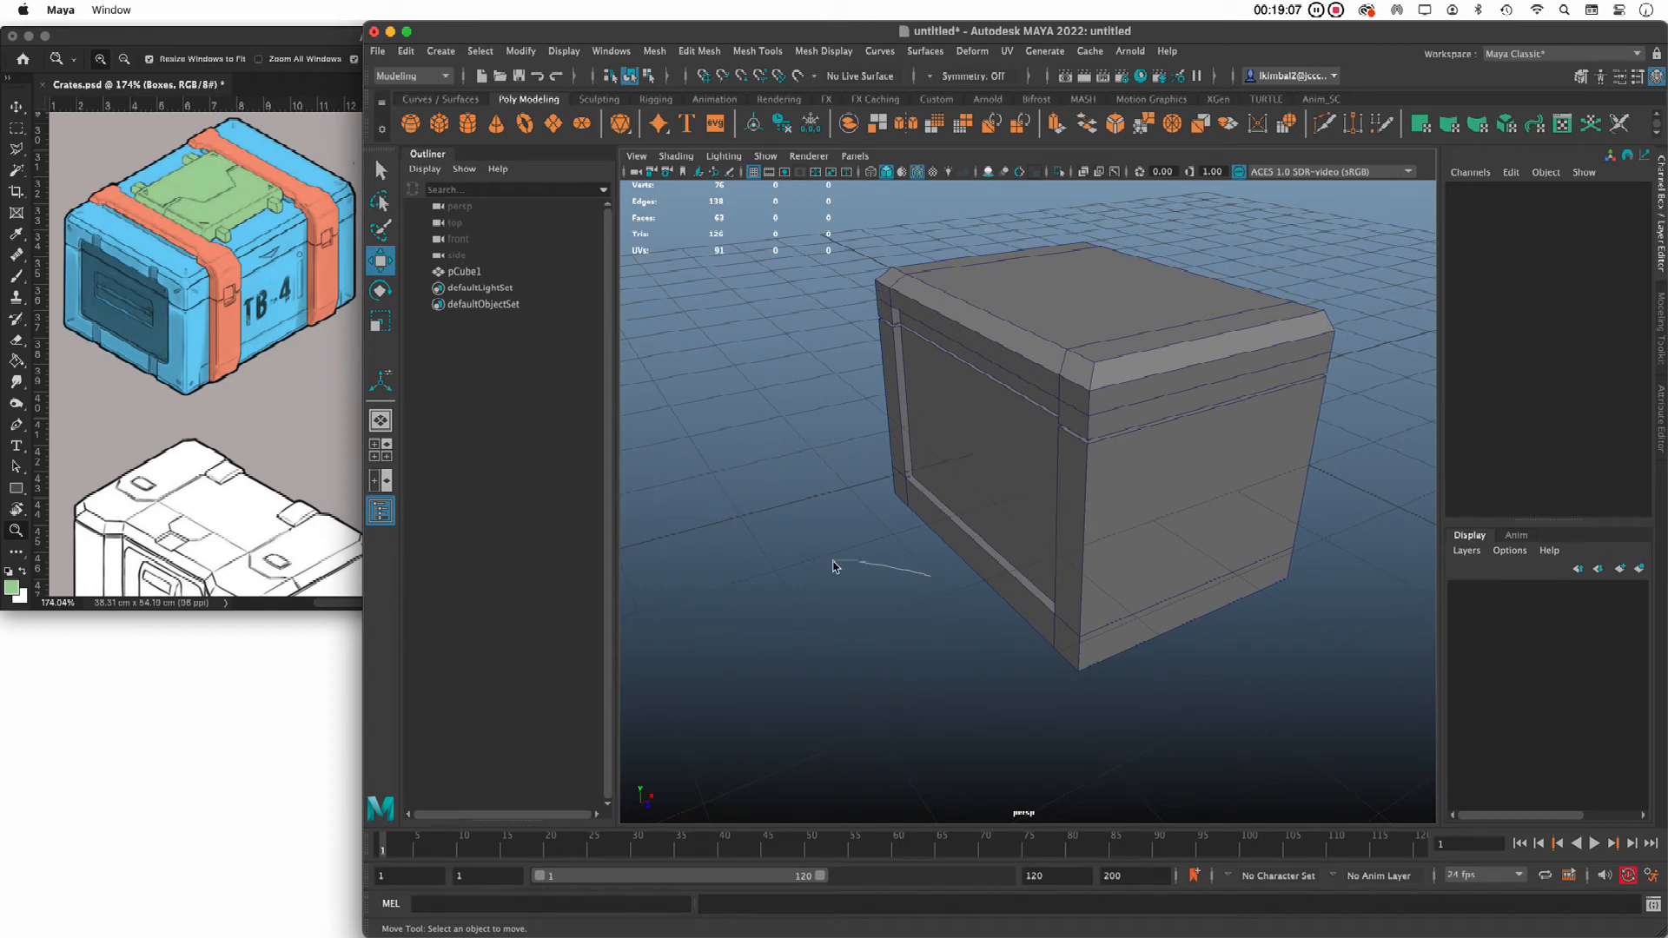
right_click(930, 576)
alt+drag(931, 575, 764, 383)
Save the scene as Crate_001_cratestart in Maya Binary format in the SciFi-Crate project's scenes folder and activate the Move tool
click(378, 51)
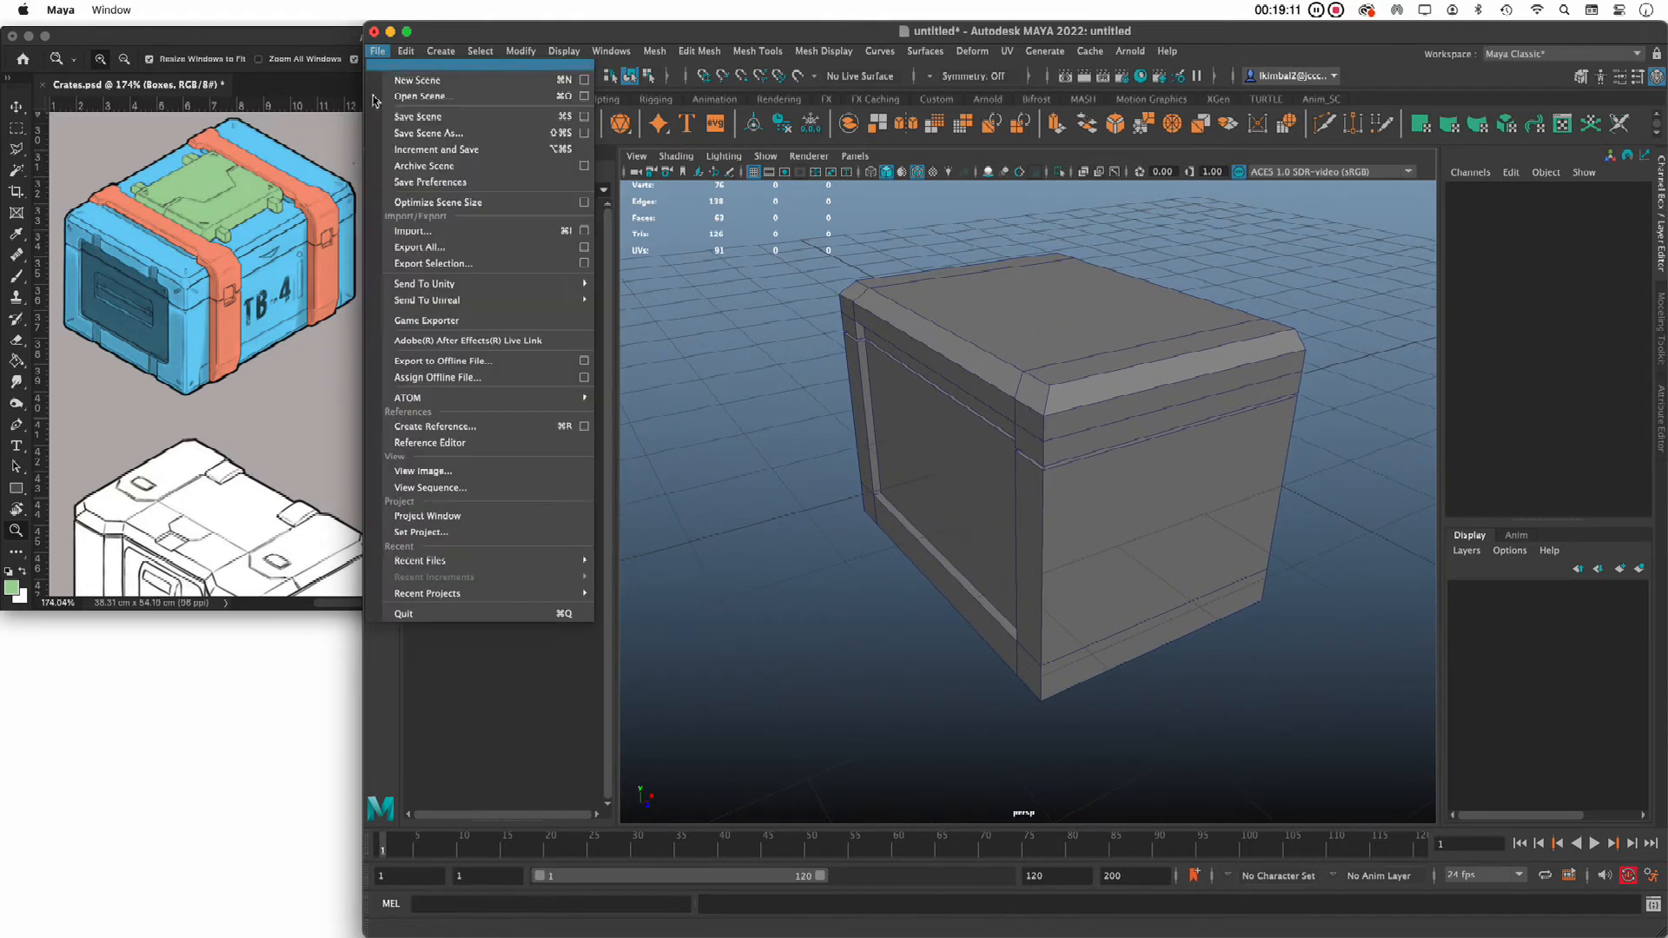
click(518, 149)
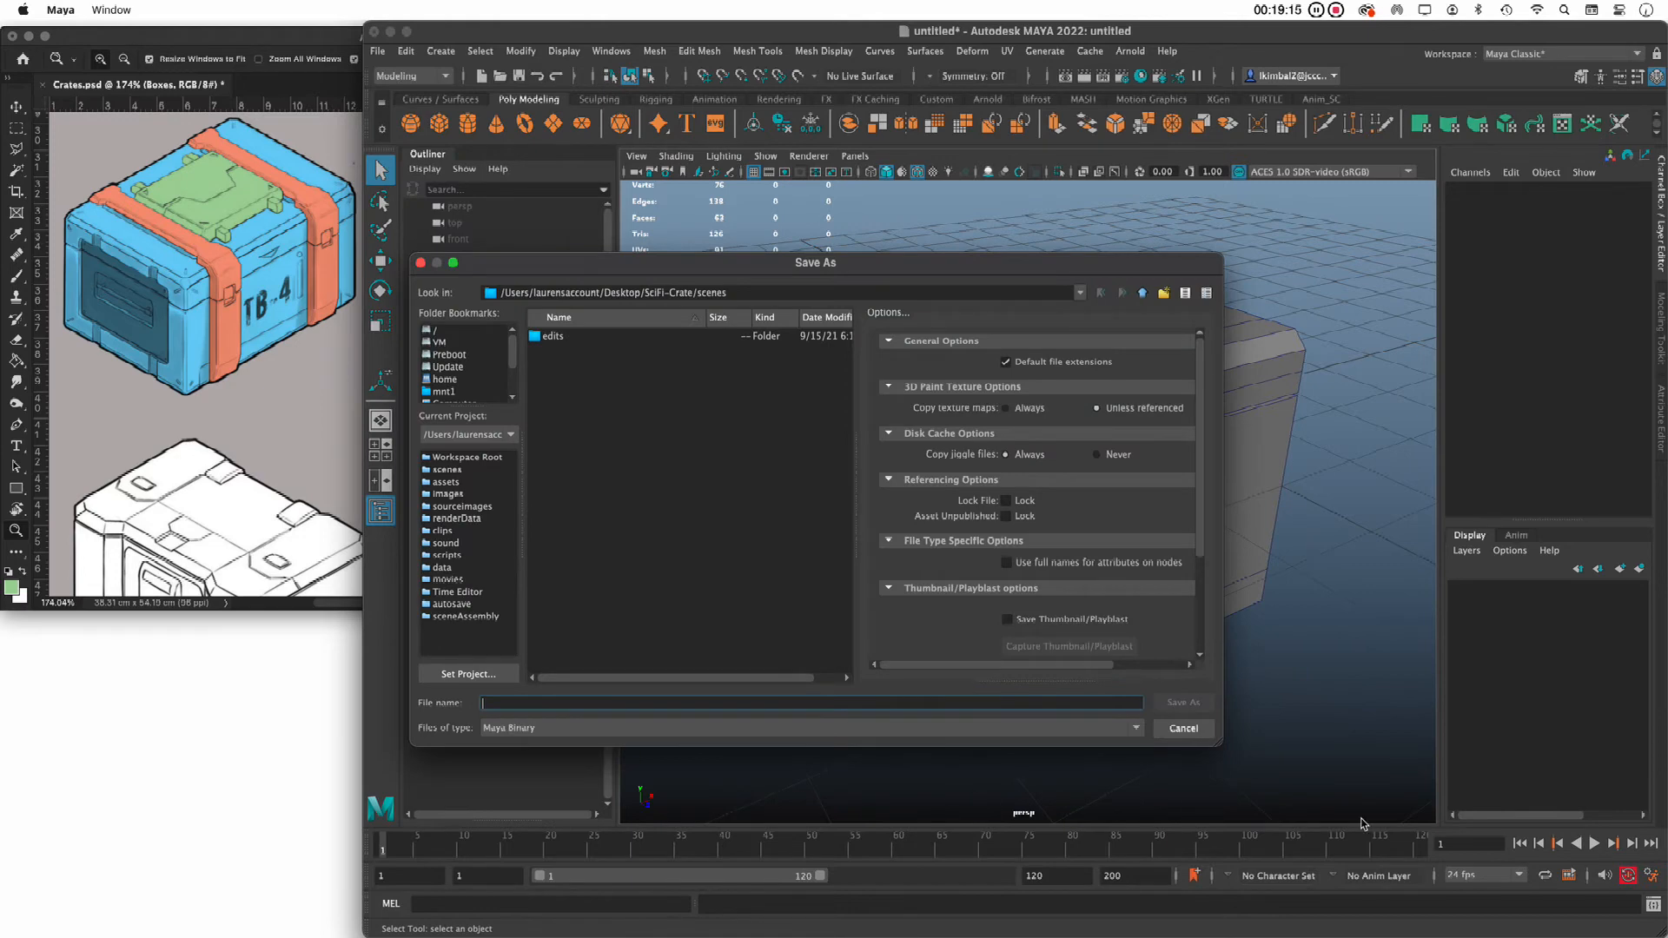
text(Crate_001_cratestart)
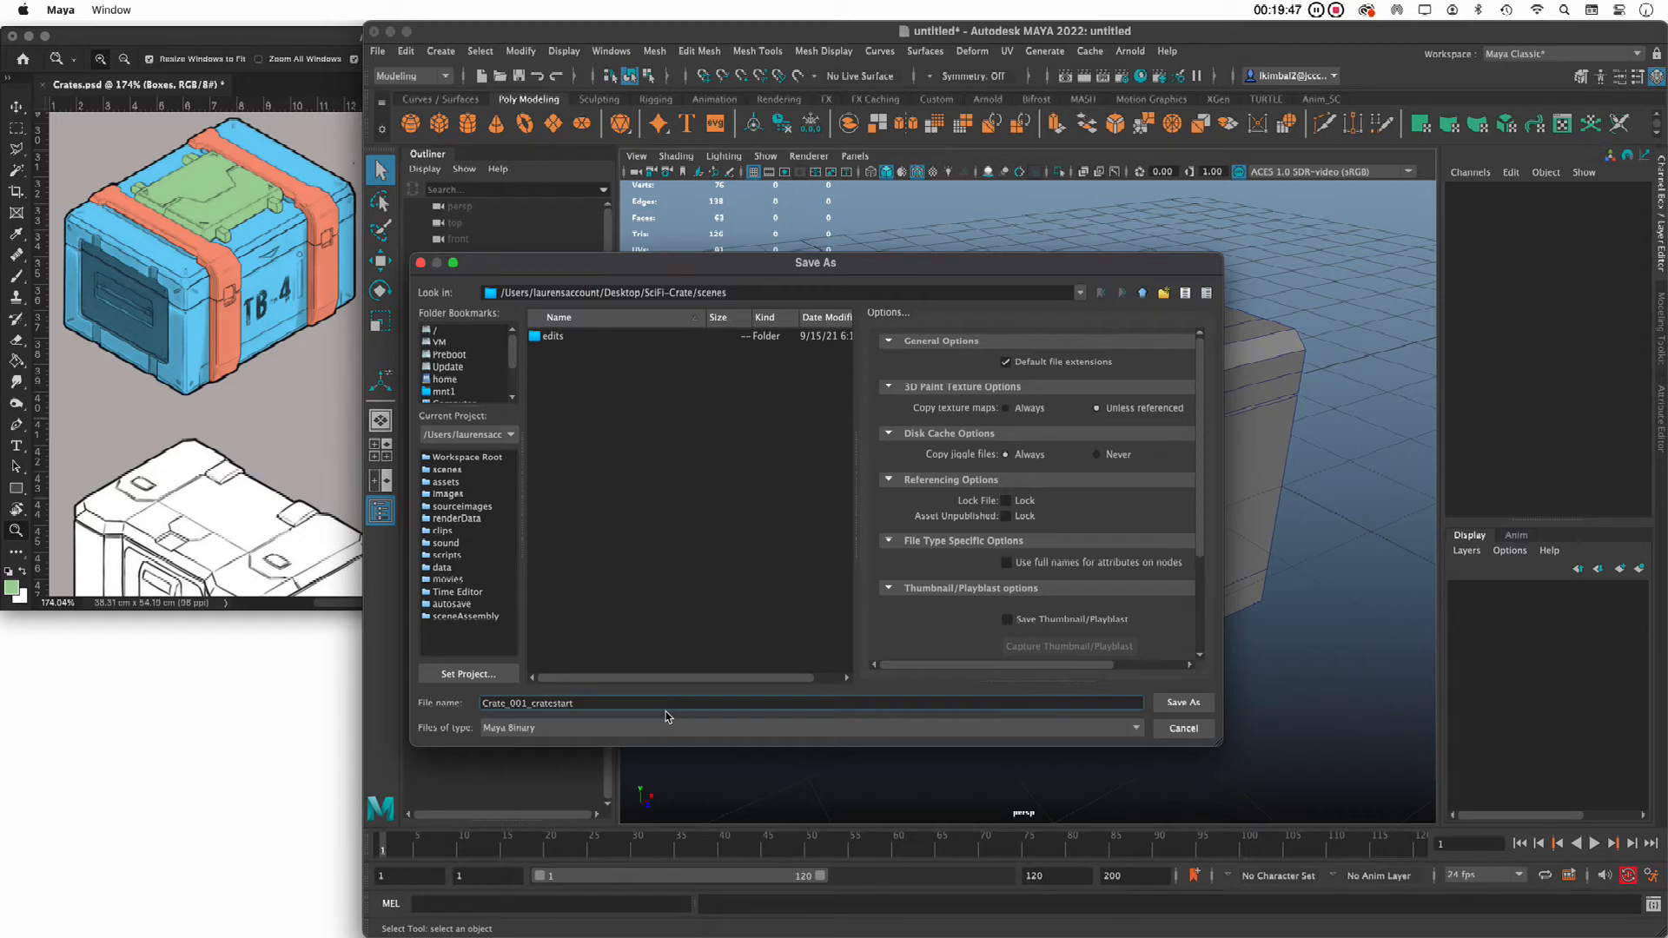
click(1182, 700)
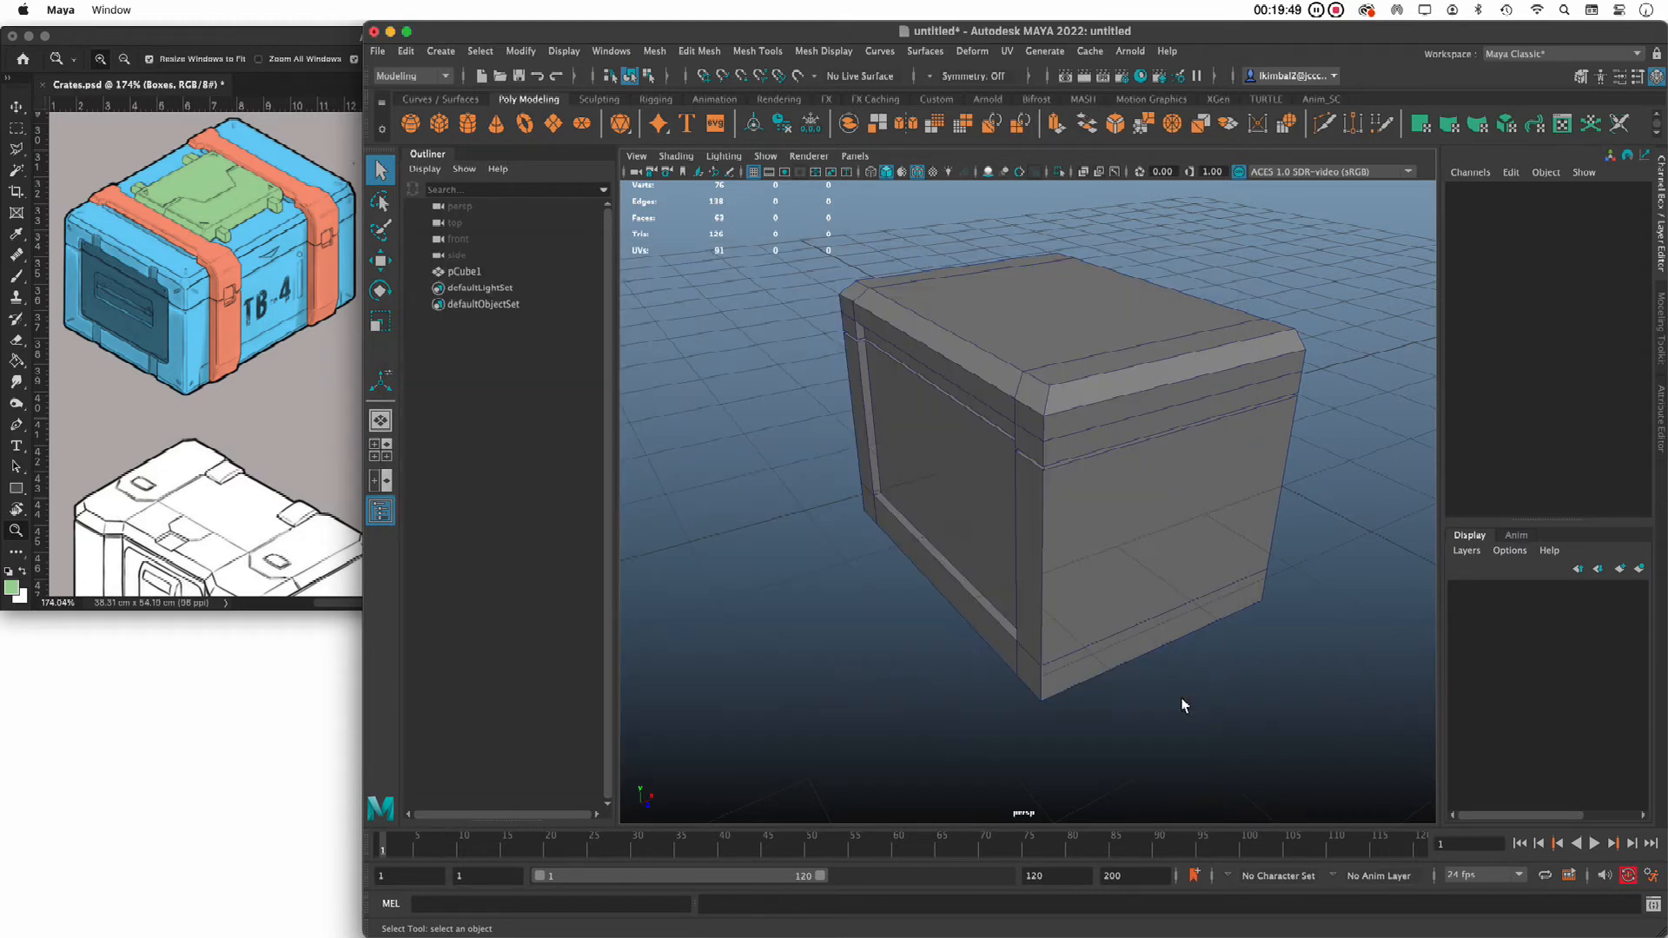
key(w)
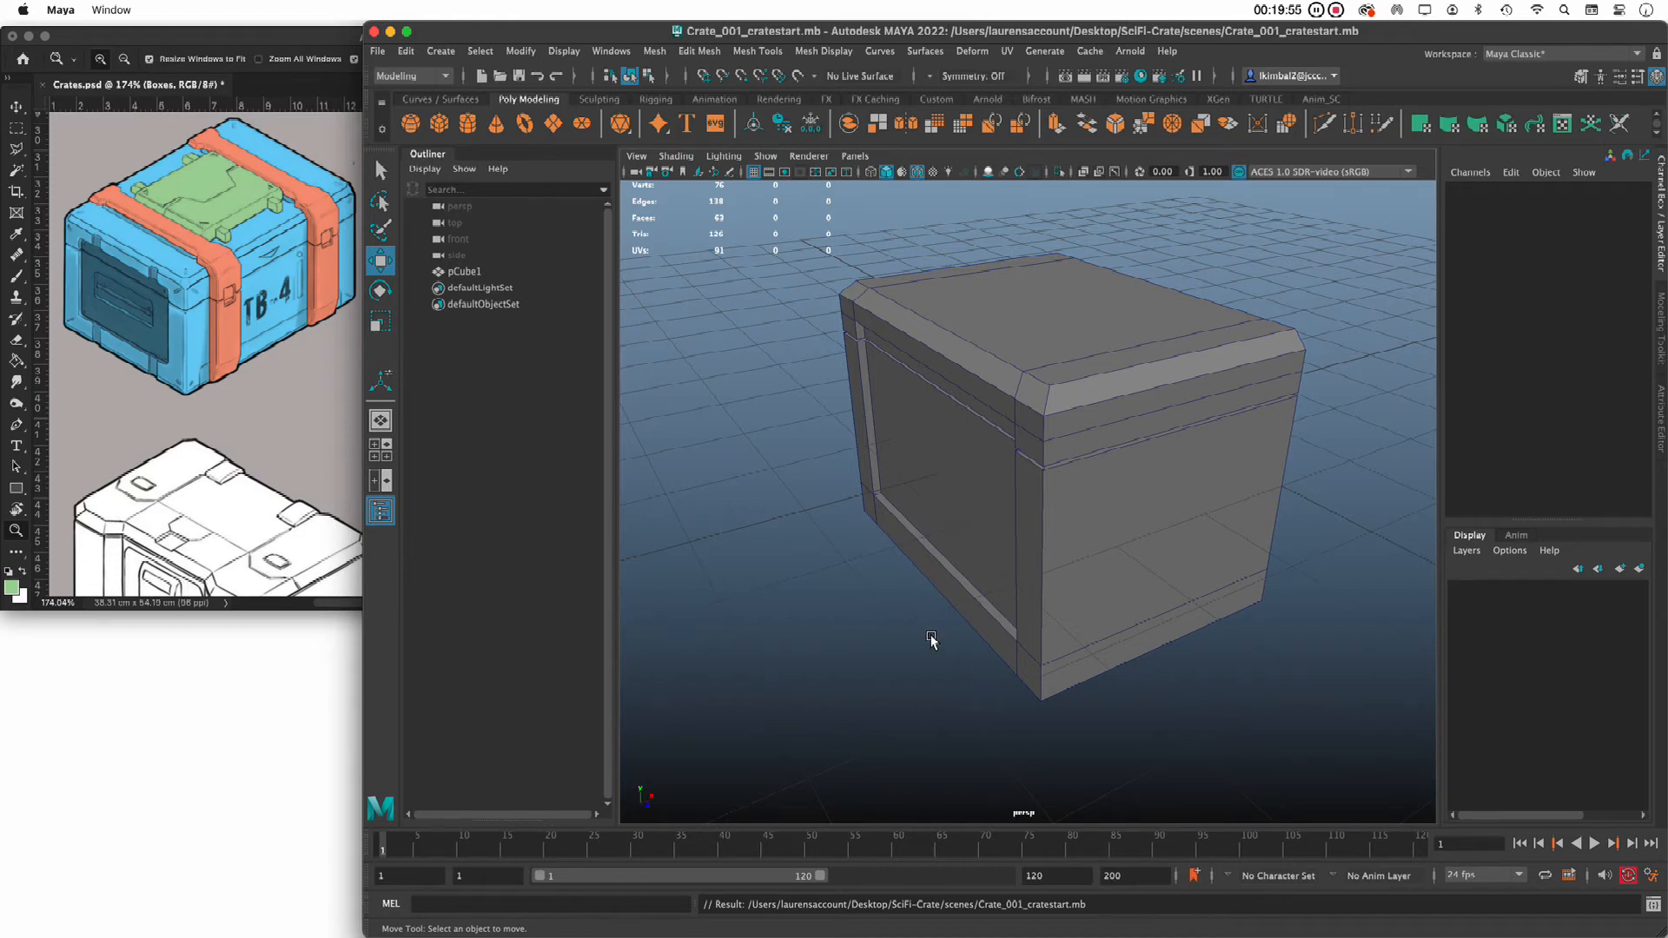
Inspect the crate's seam and side recess from above and below, and select the crate as an object
mouse_move(931, 674)
alt+mouse_down()
mouse_move(923, 648)
mouse_move(957, 678)
alt+mouse_up()
alt+drag(962, 441, 935, 376)
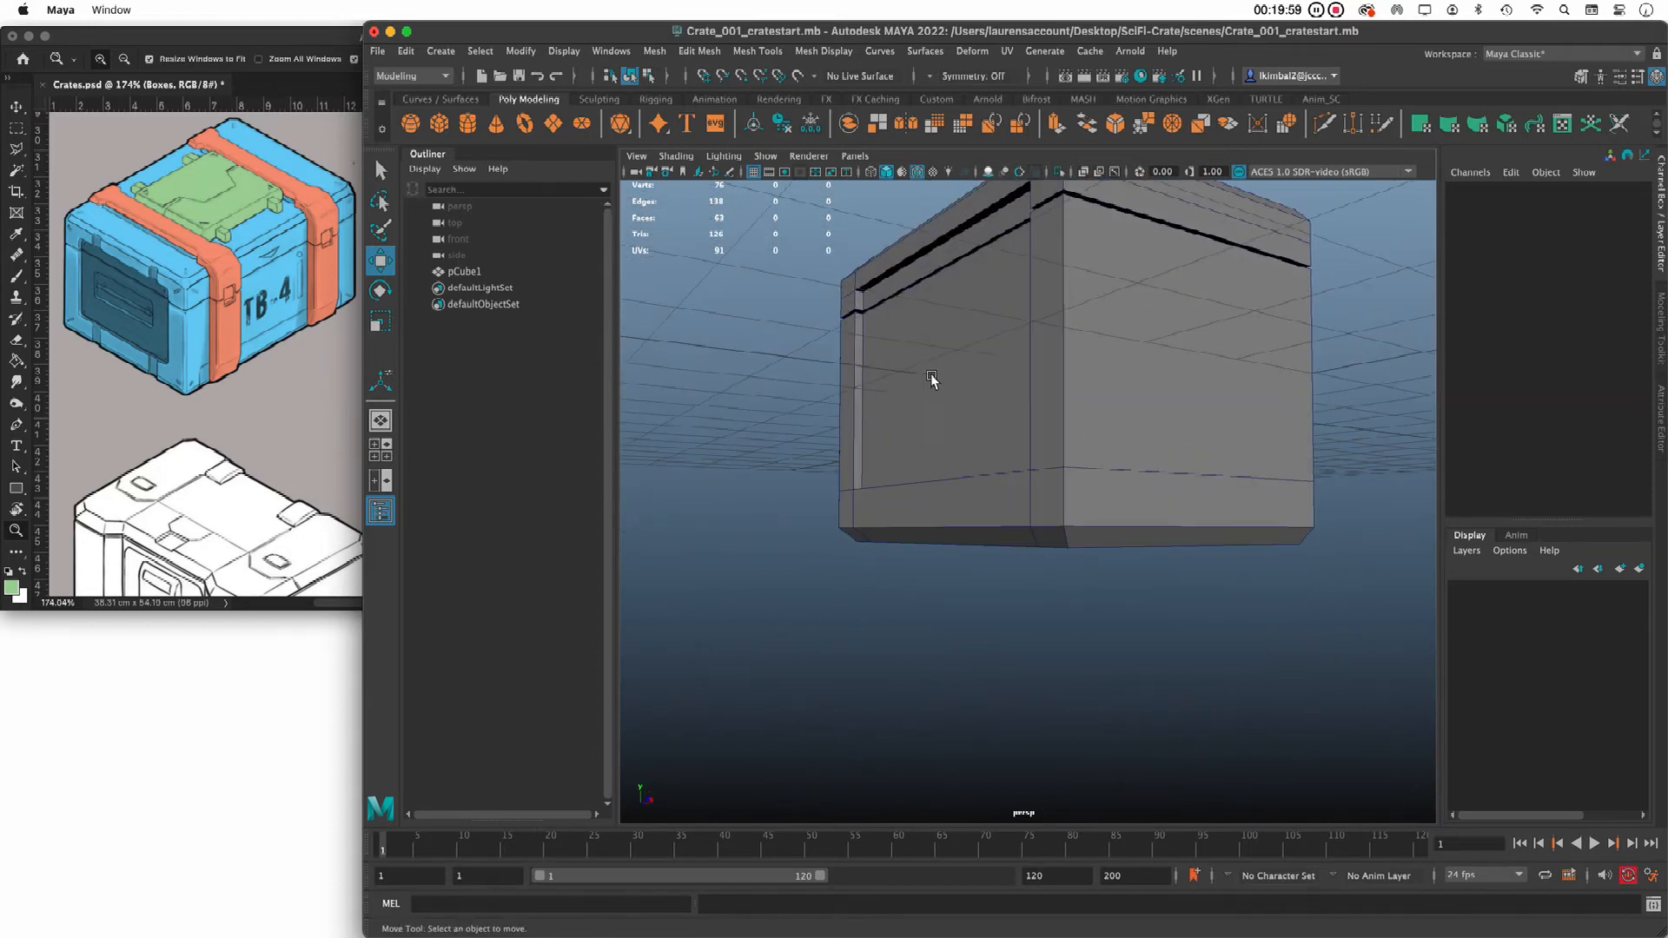
alt+drag(730, 514, 782, 523)
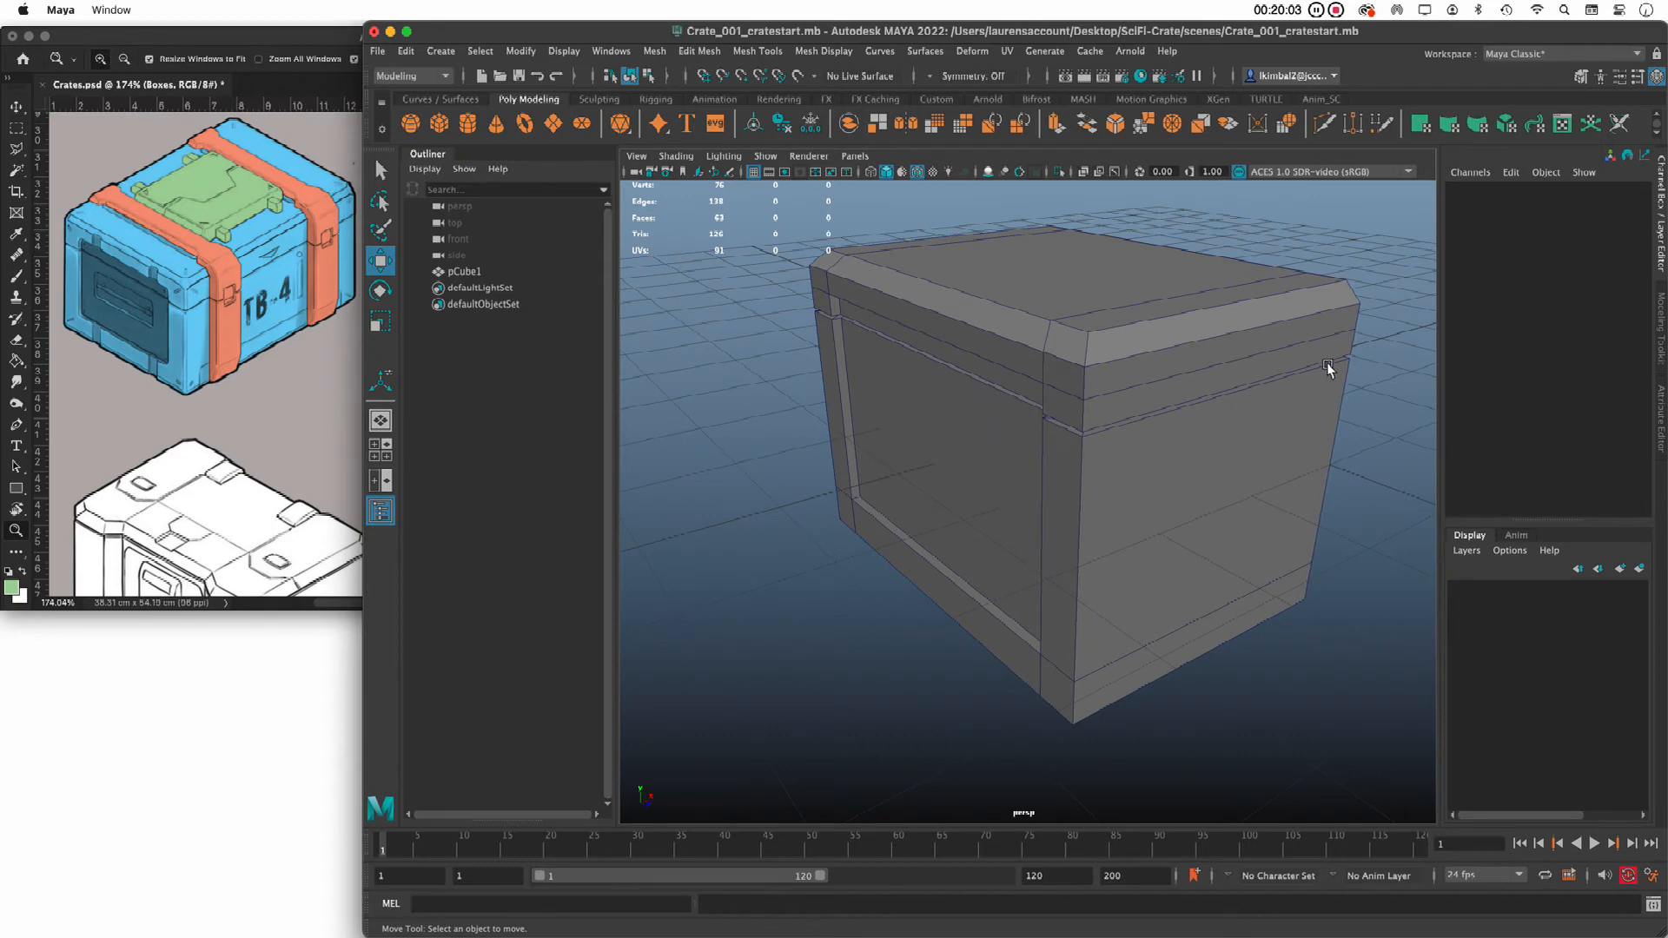
alt+drag(1118, 429, 1204, 393)
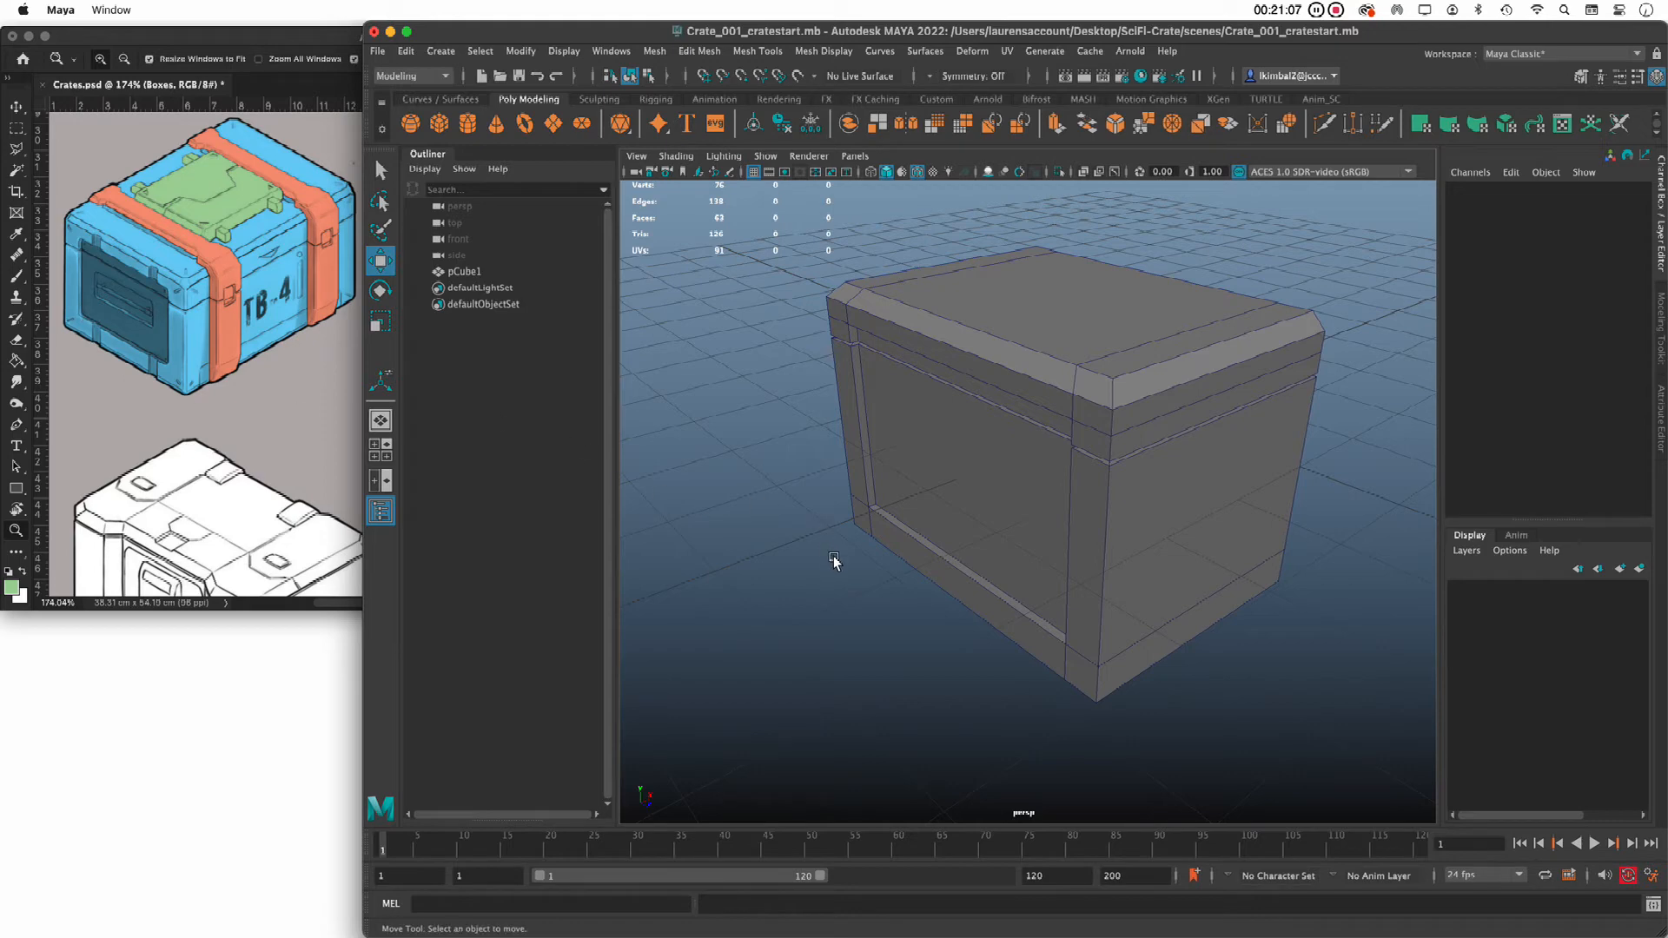
alt+drag(838, 566, 820, 596)
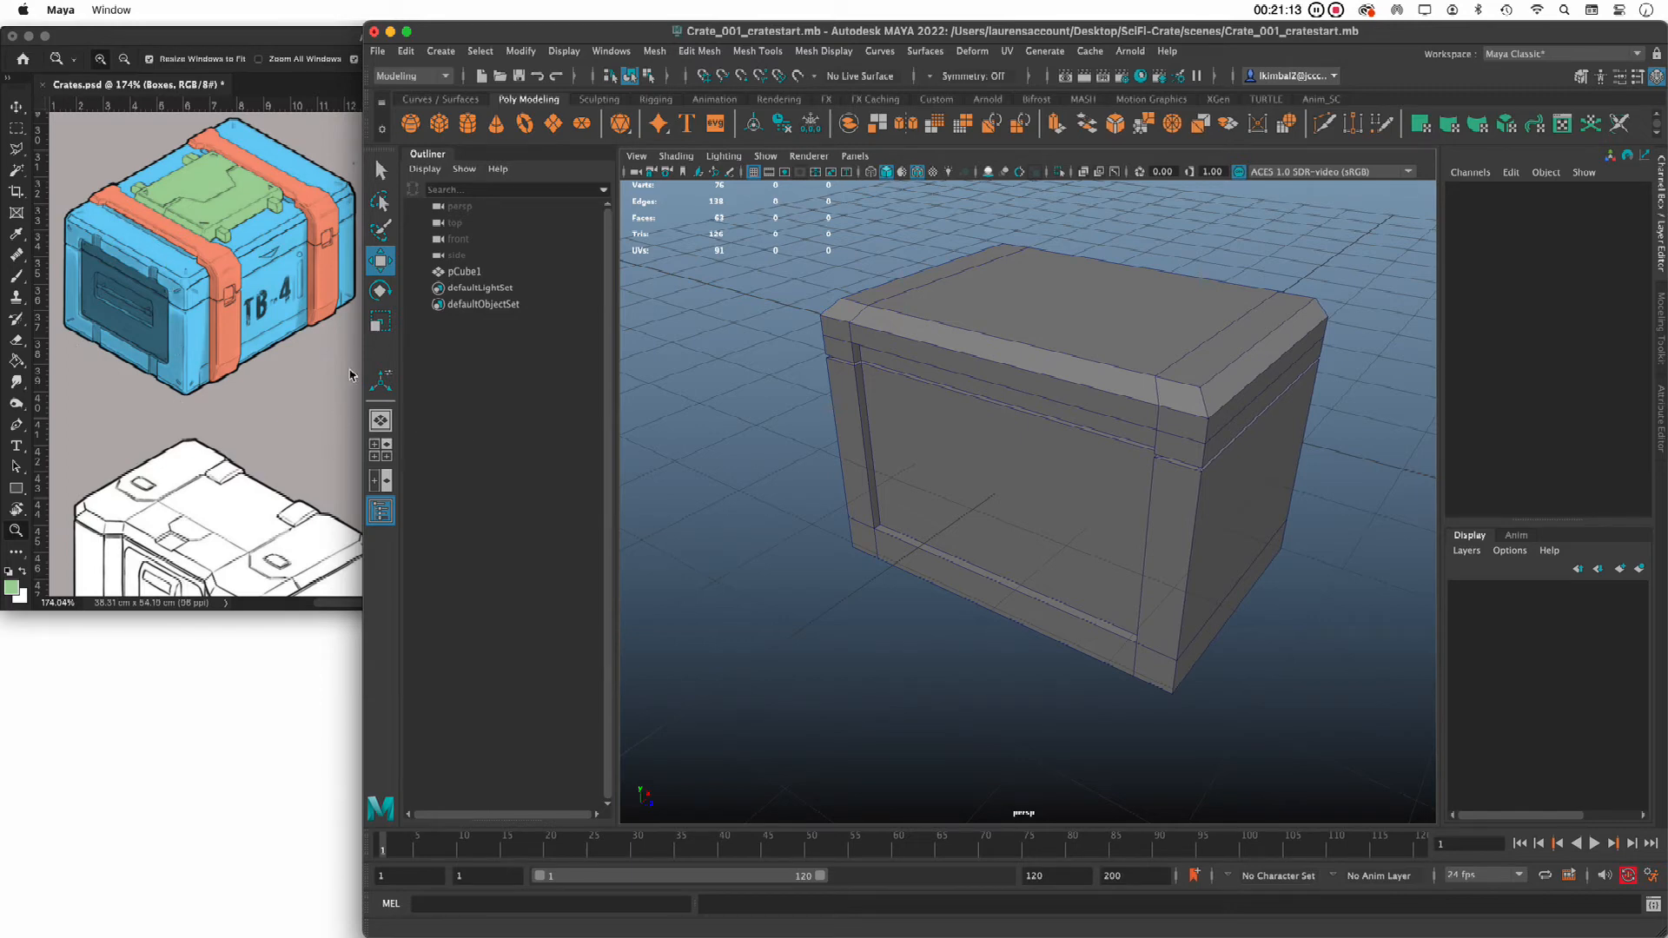
click(929, 445)
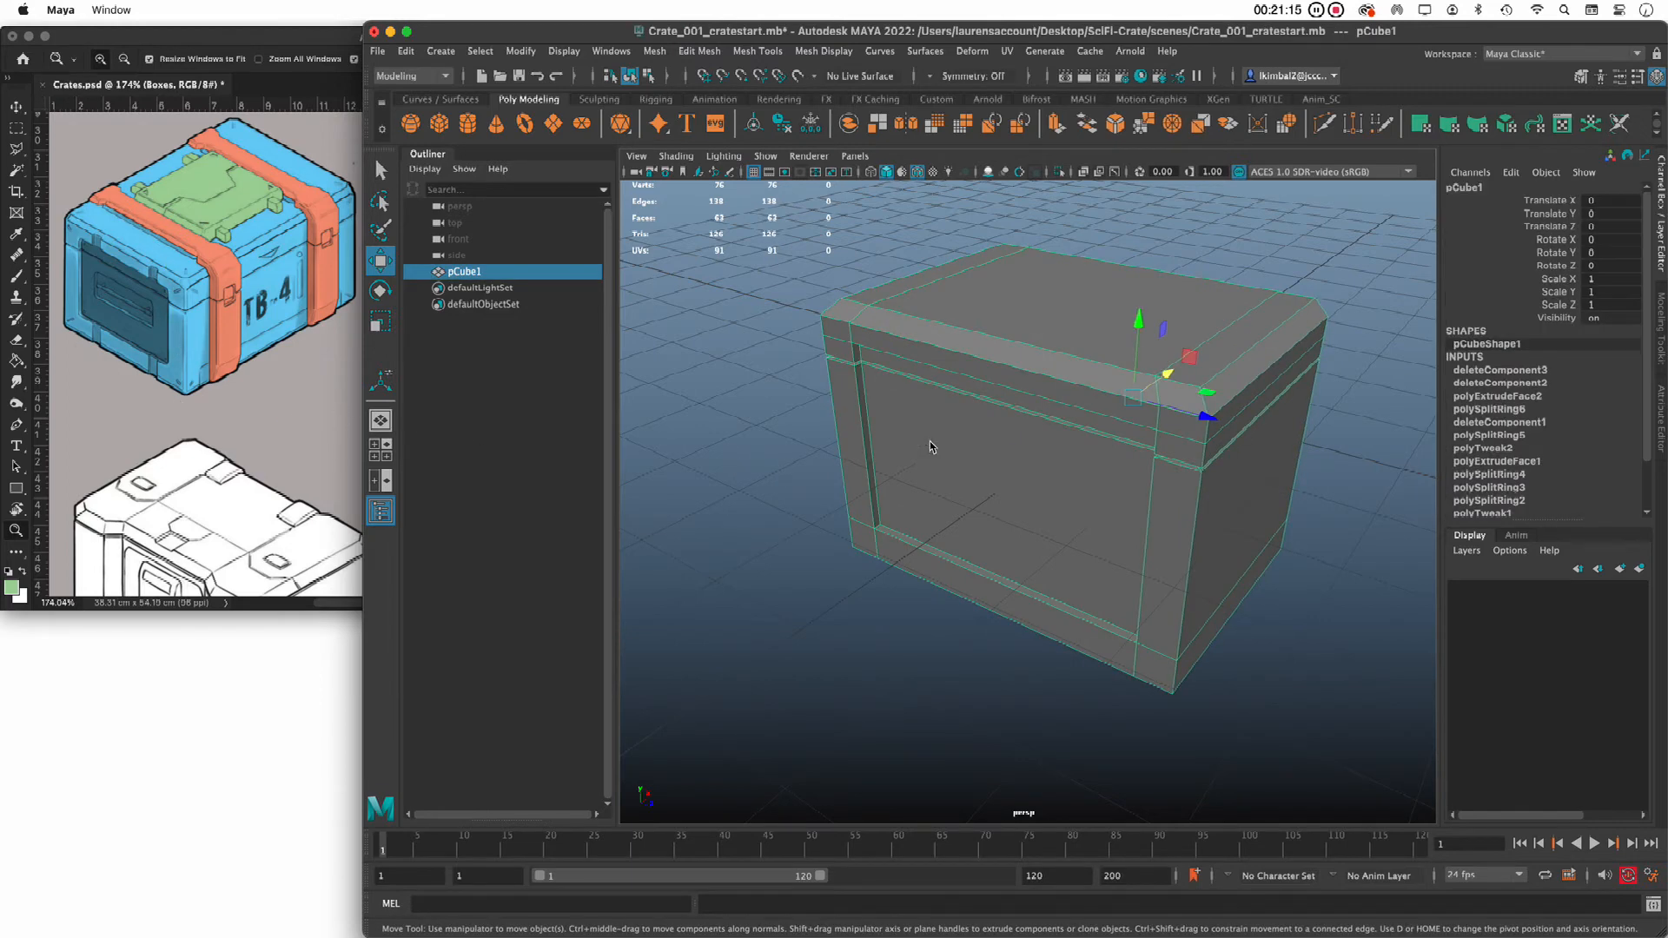
Set the Insert Edge Loop tool to multiple edge loops with 2 loops and add two vertical loops across the crate's long side
shift+right_click(931, 447)
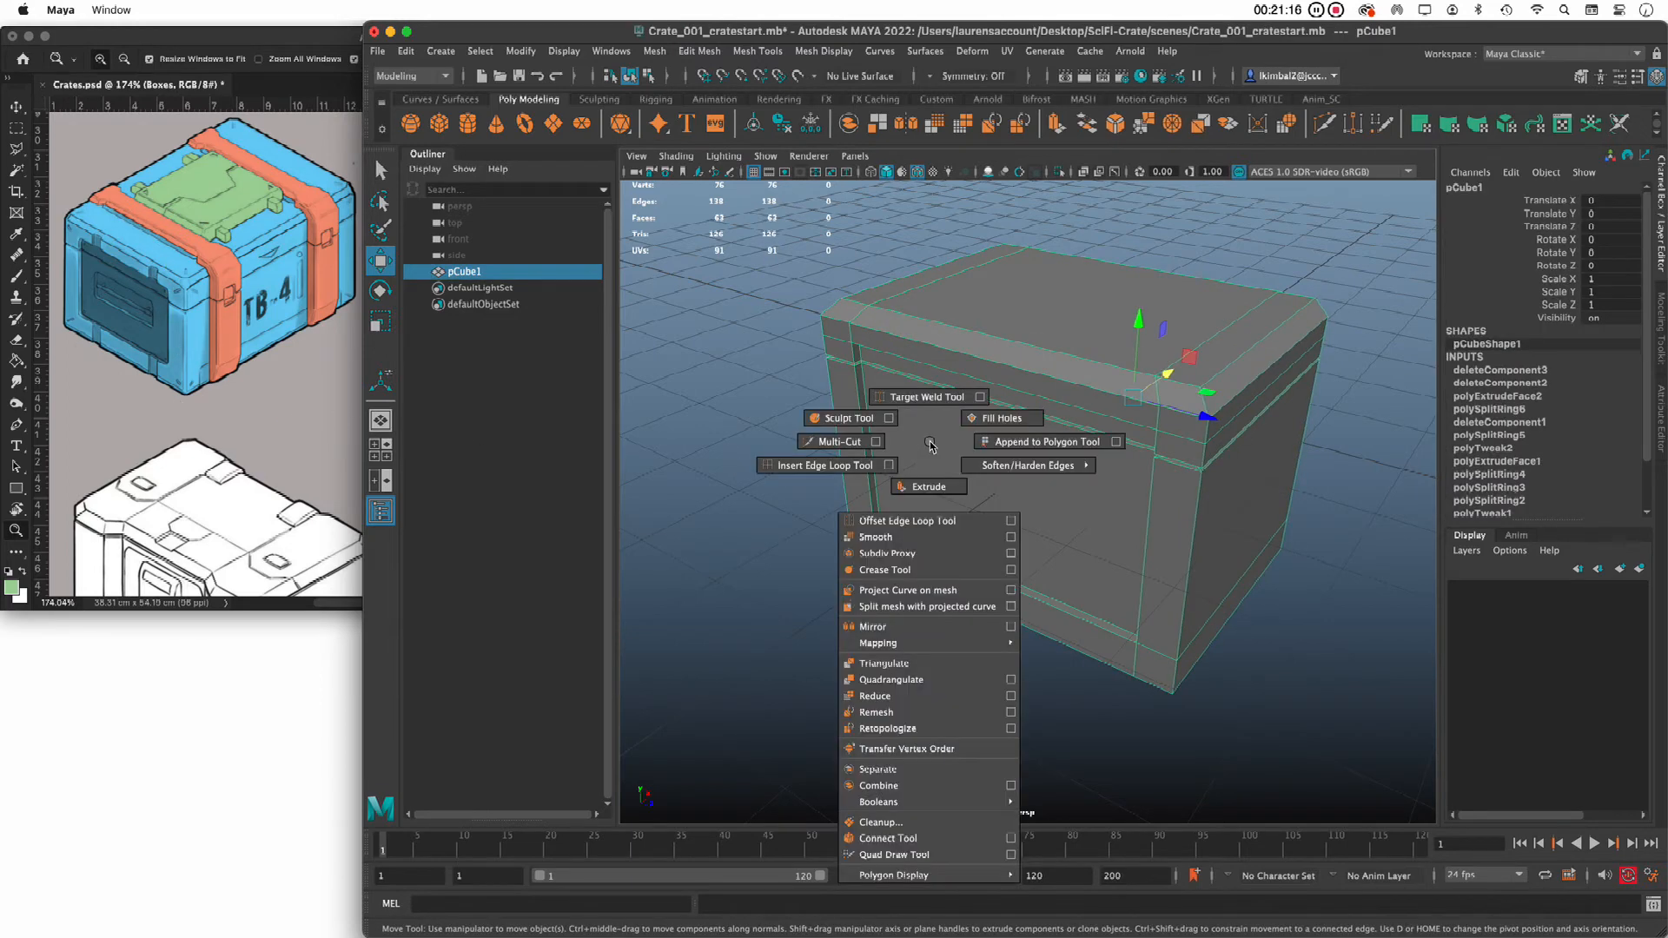
click(889, 467)
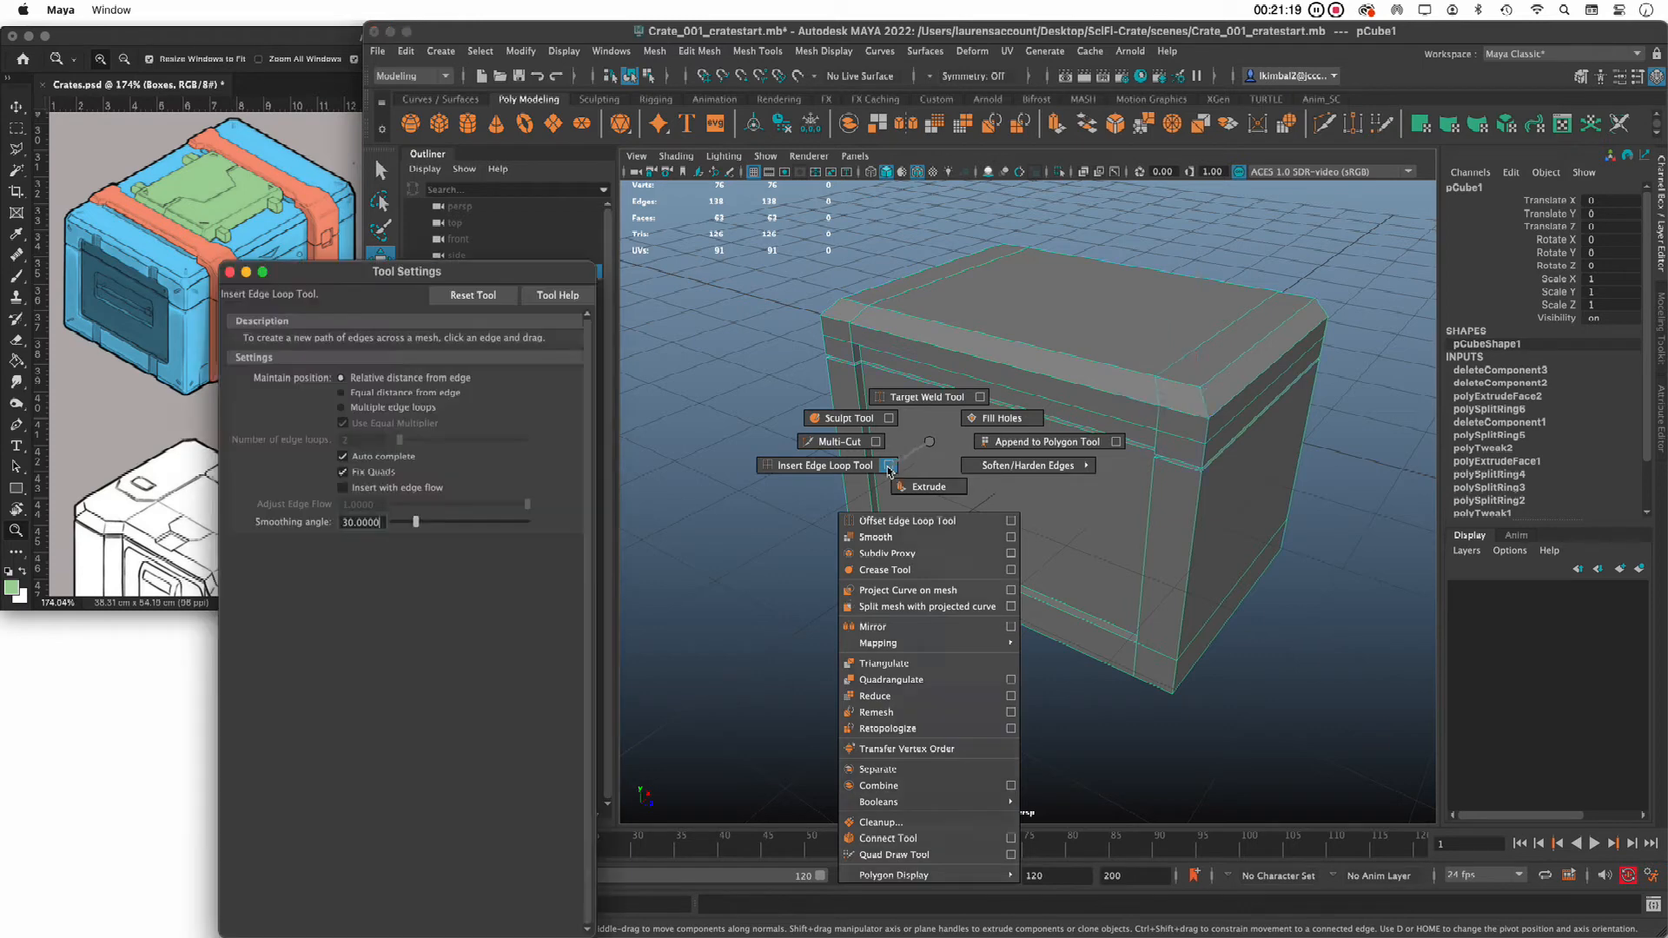
drag(375, 272, 544, 184)
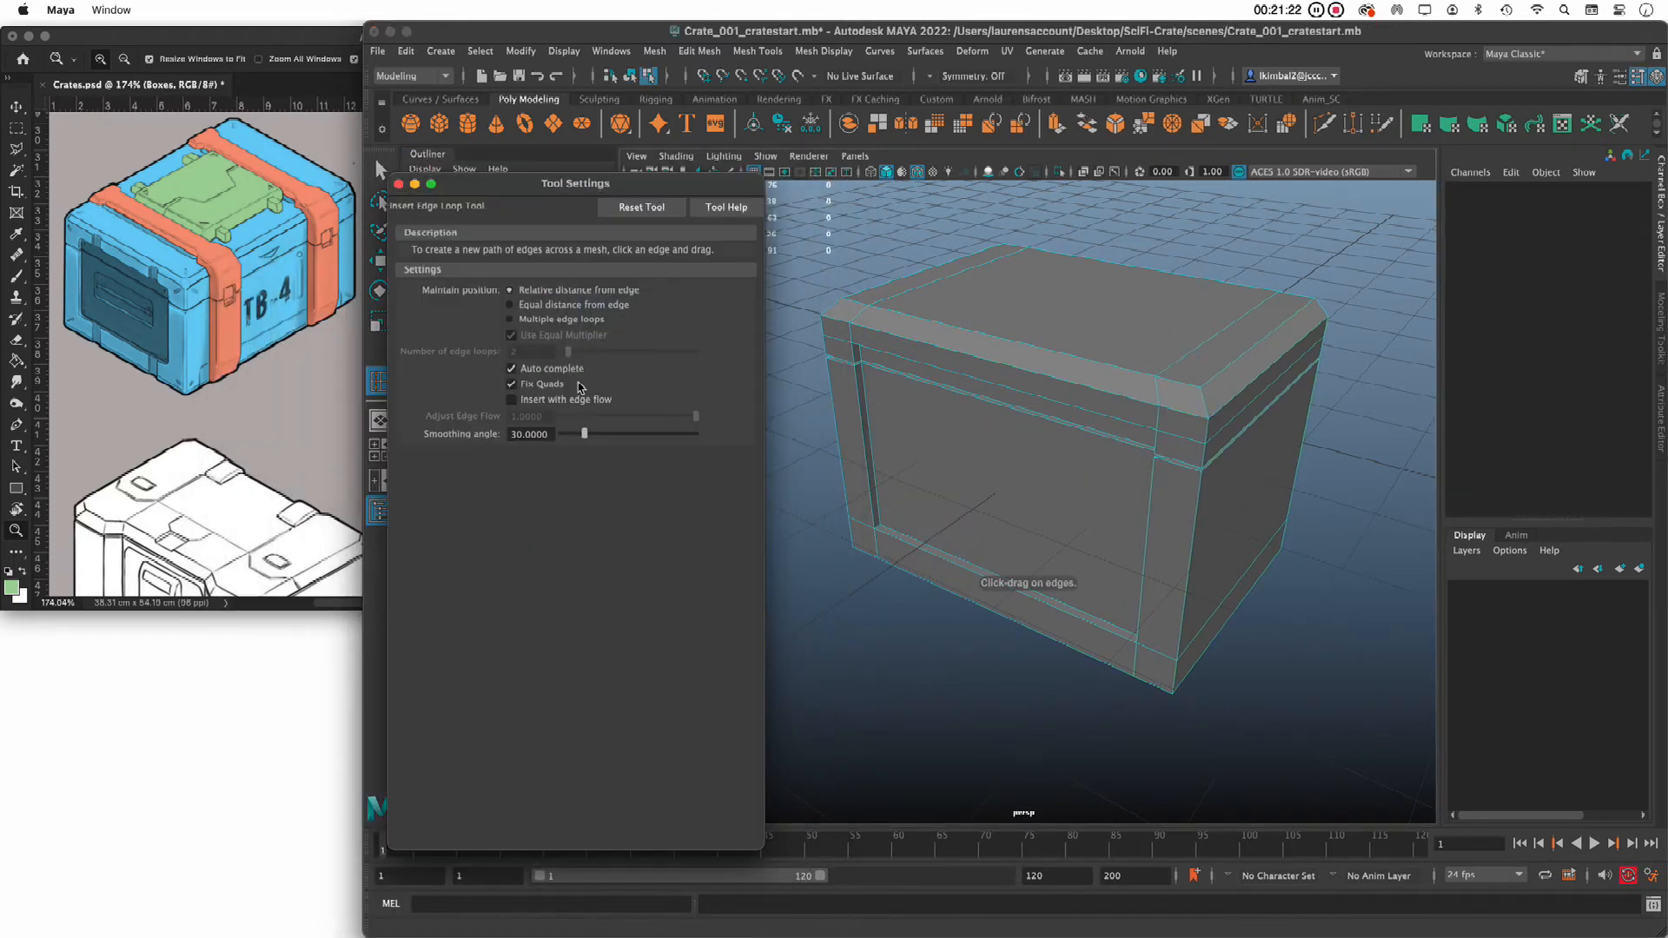
click(539, 320)
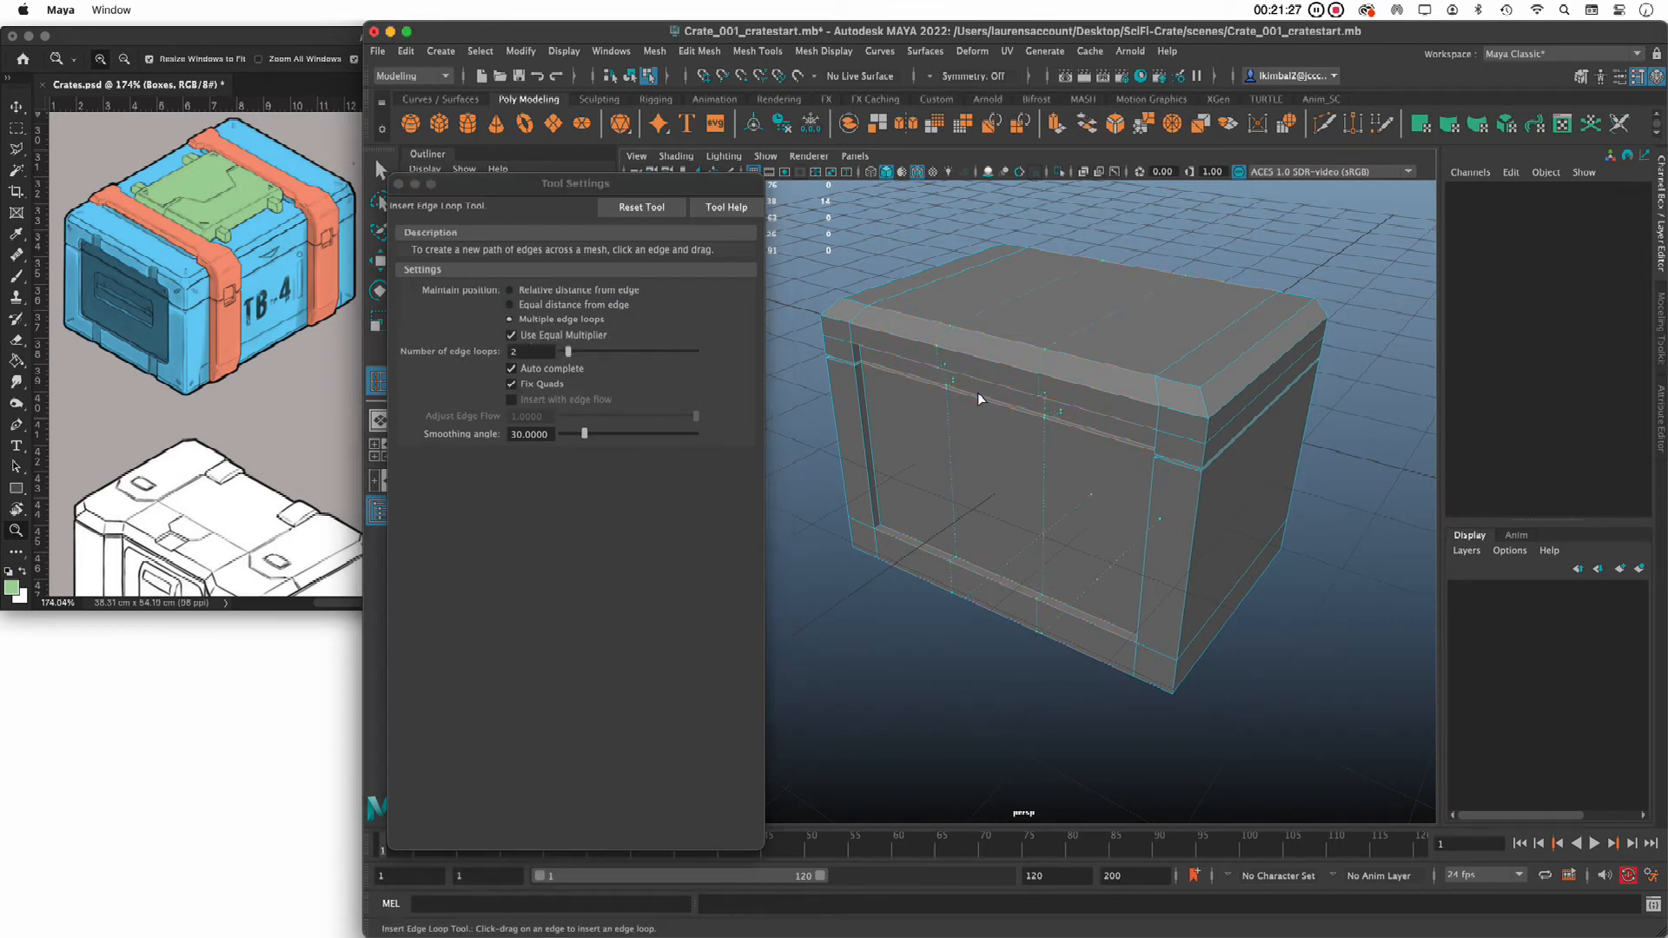
click(979, 399)
click(399, 184)
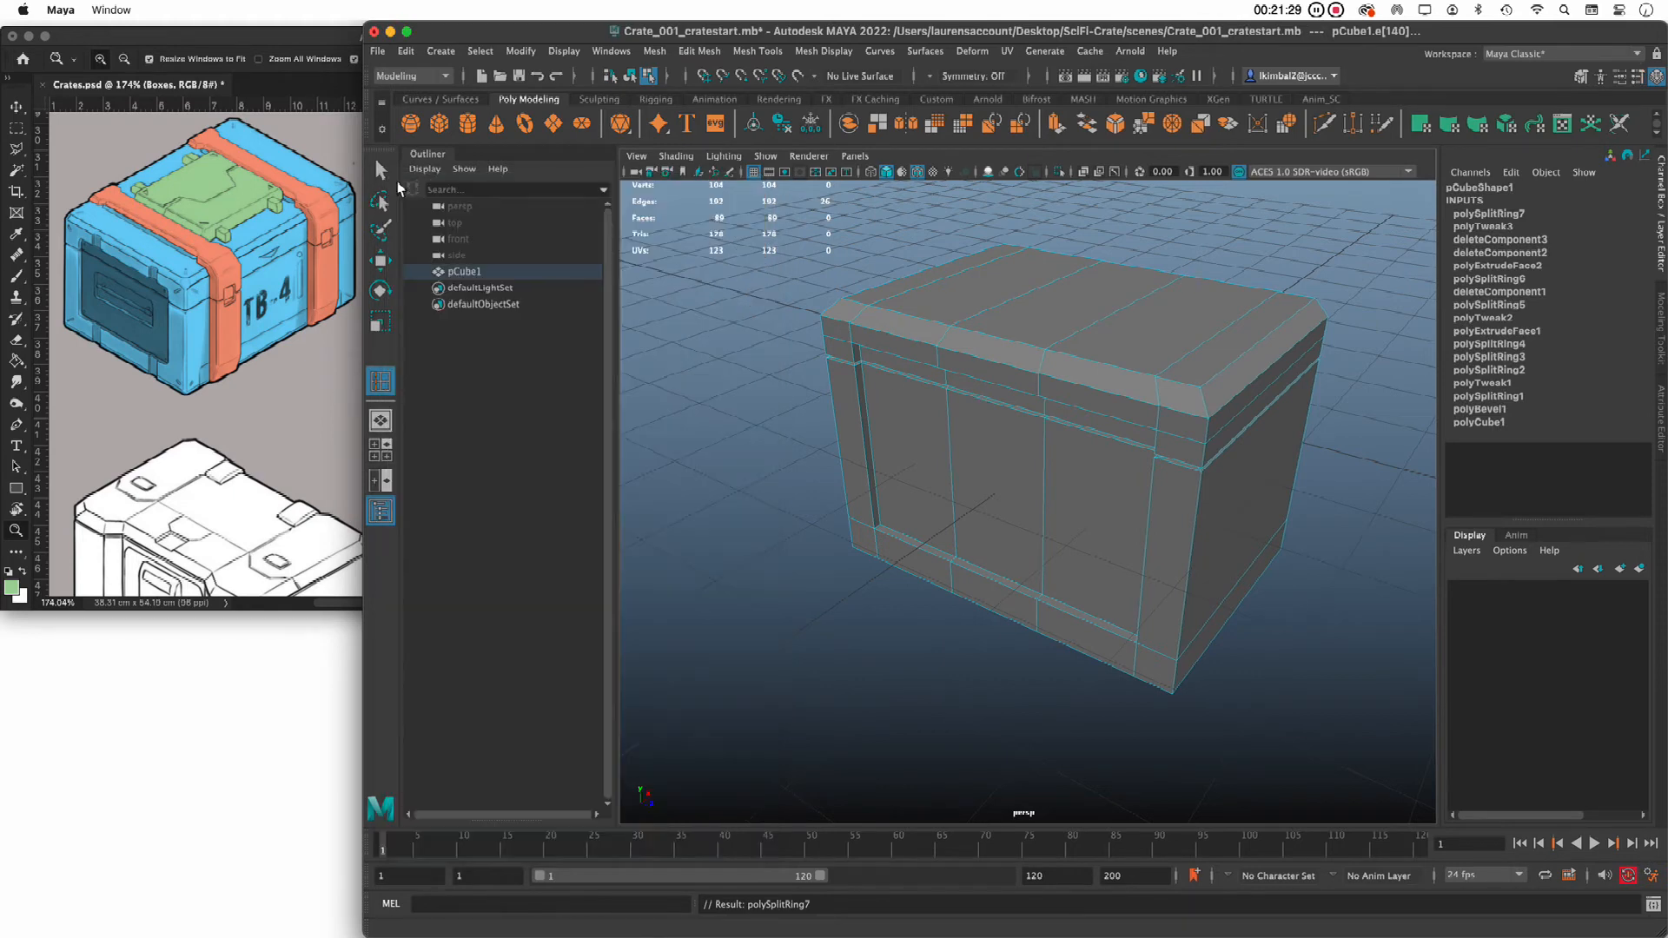
Select both new vertical edge loops and scale them apart along Z until they sit near the side panel's outer edges
key(q)
click(940, 405)
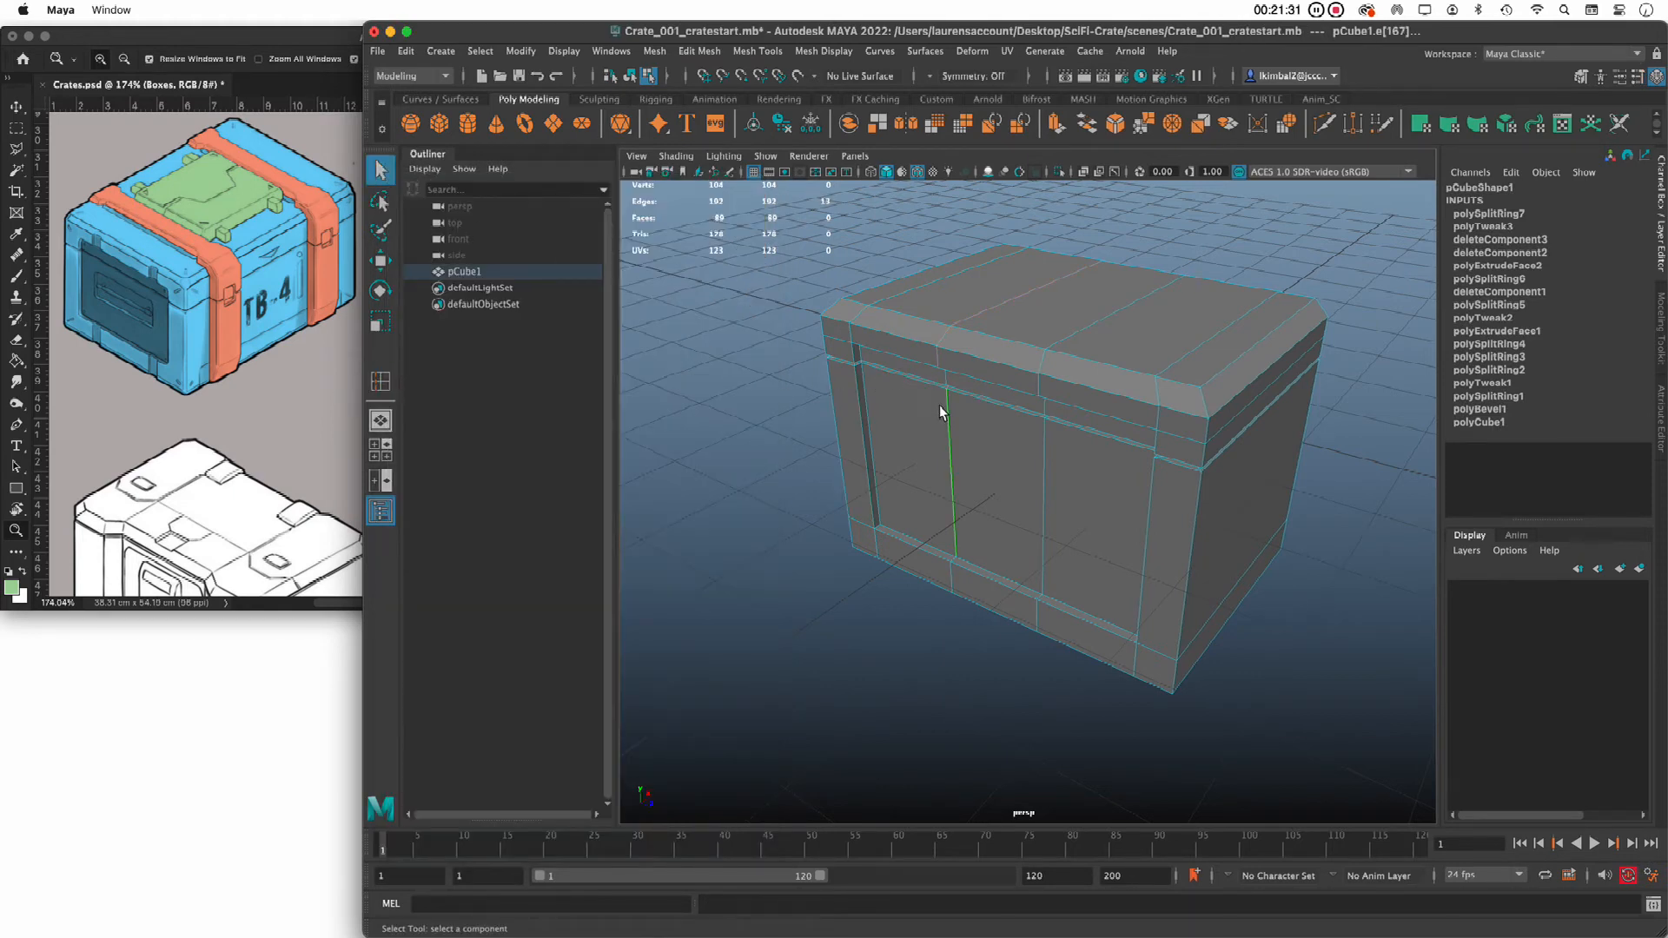
shift+double_click(1045, 452)
key(e)
key(r)
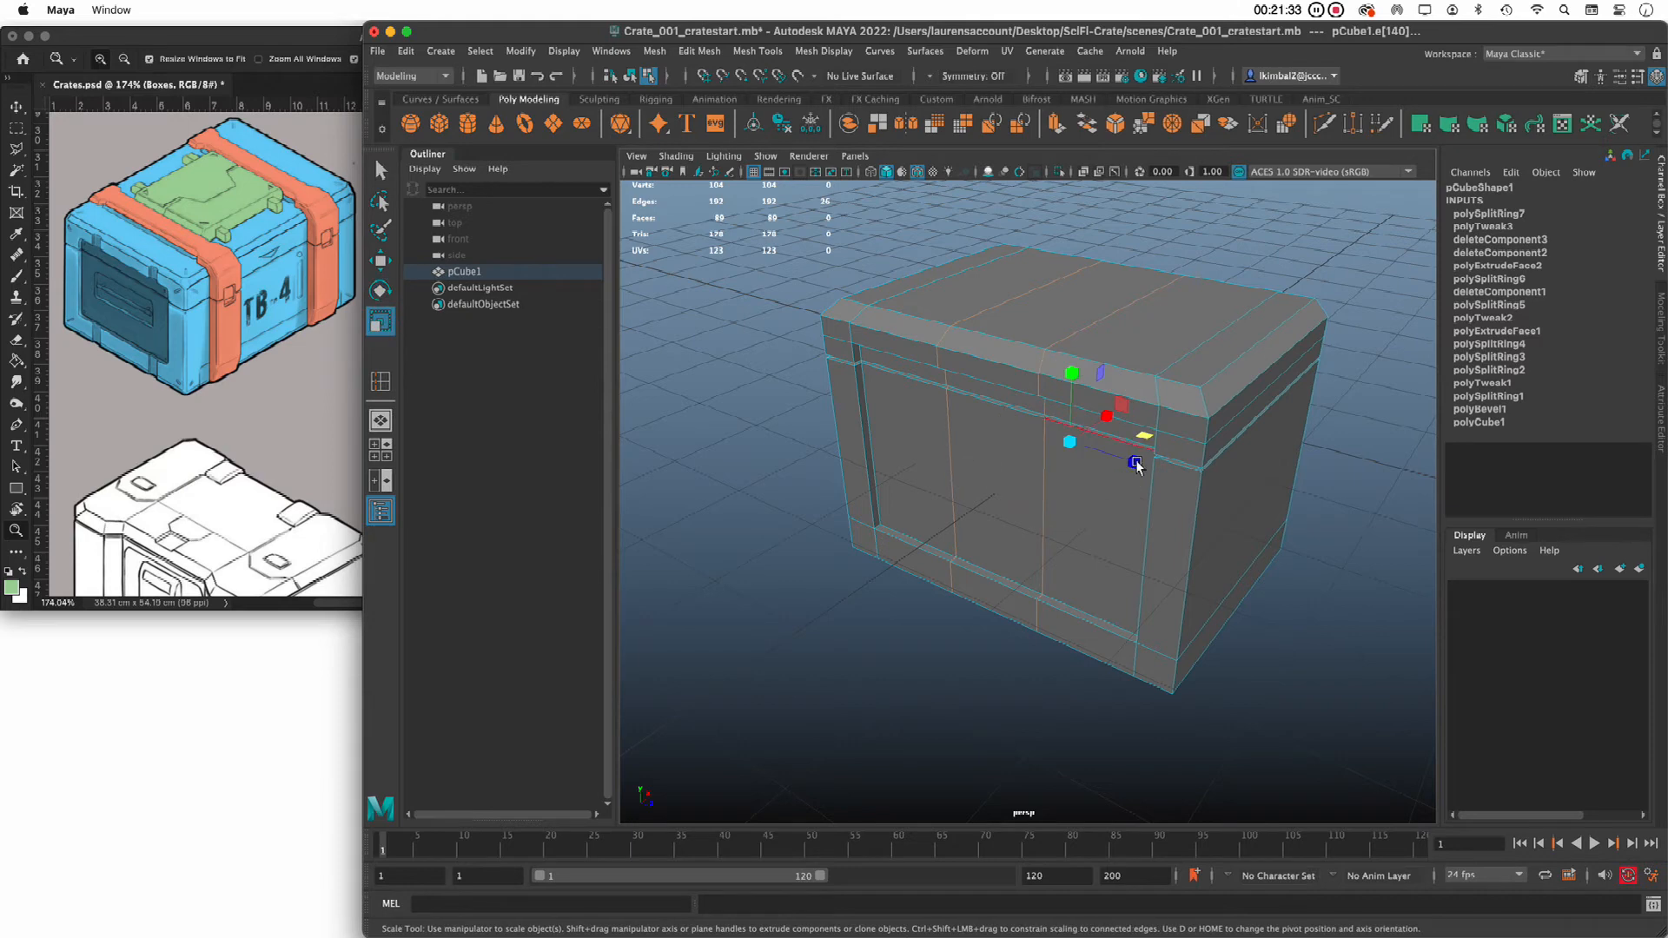
drag(1136, 461, 1214, 547)
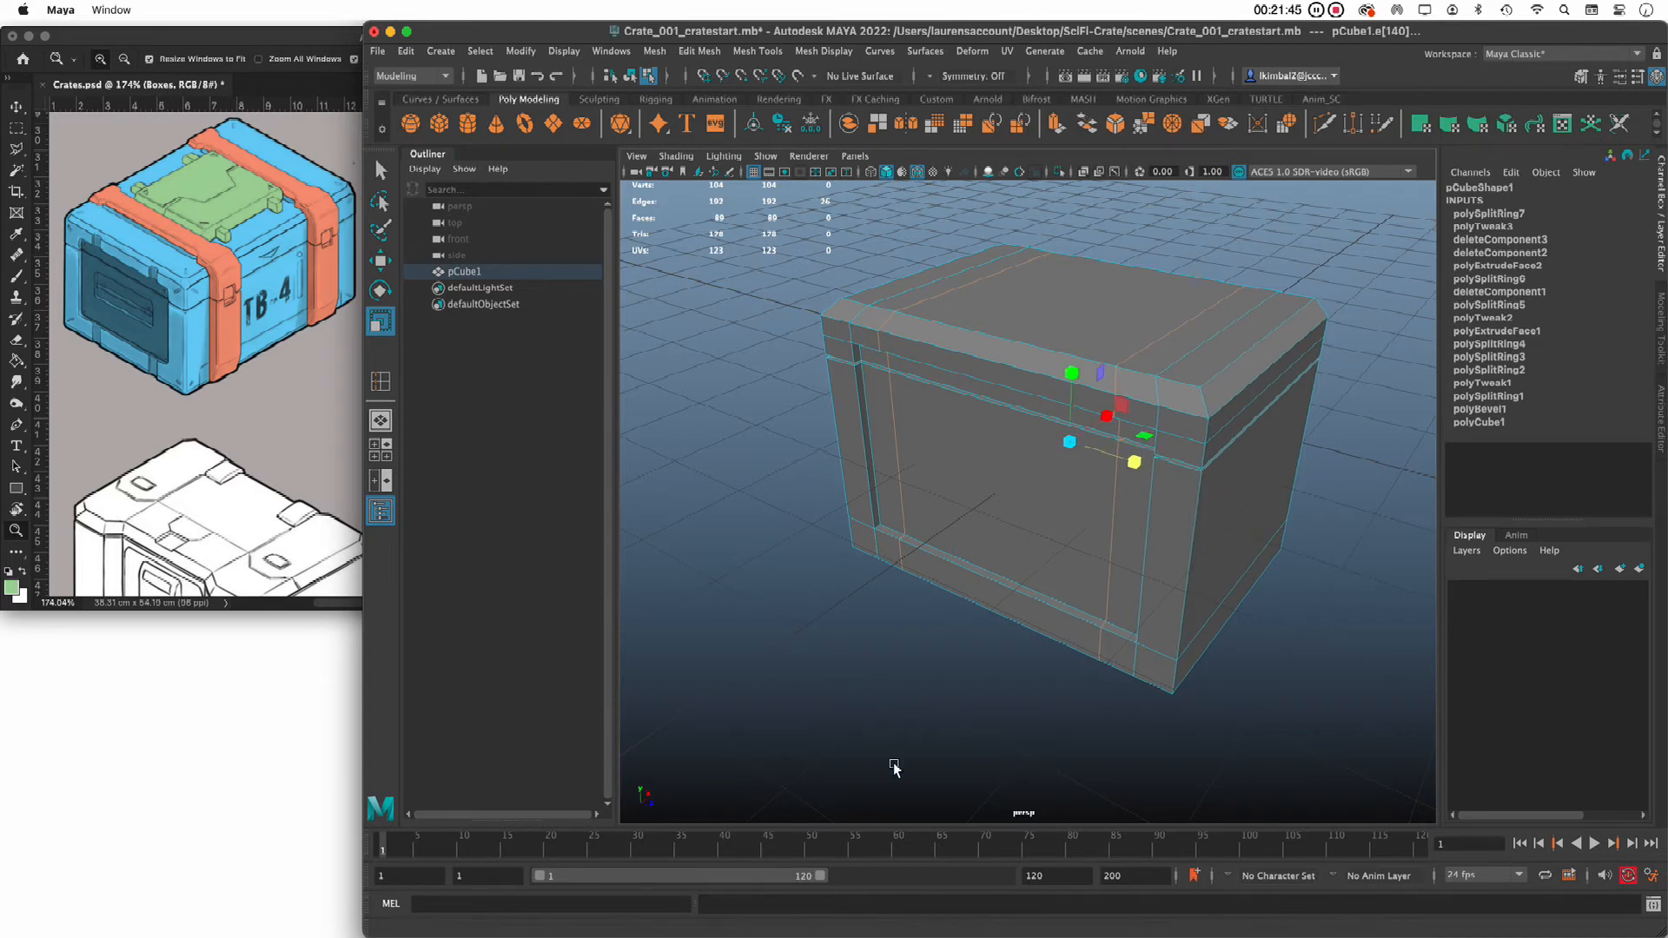
click(835, 652)
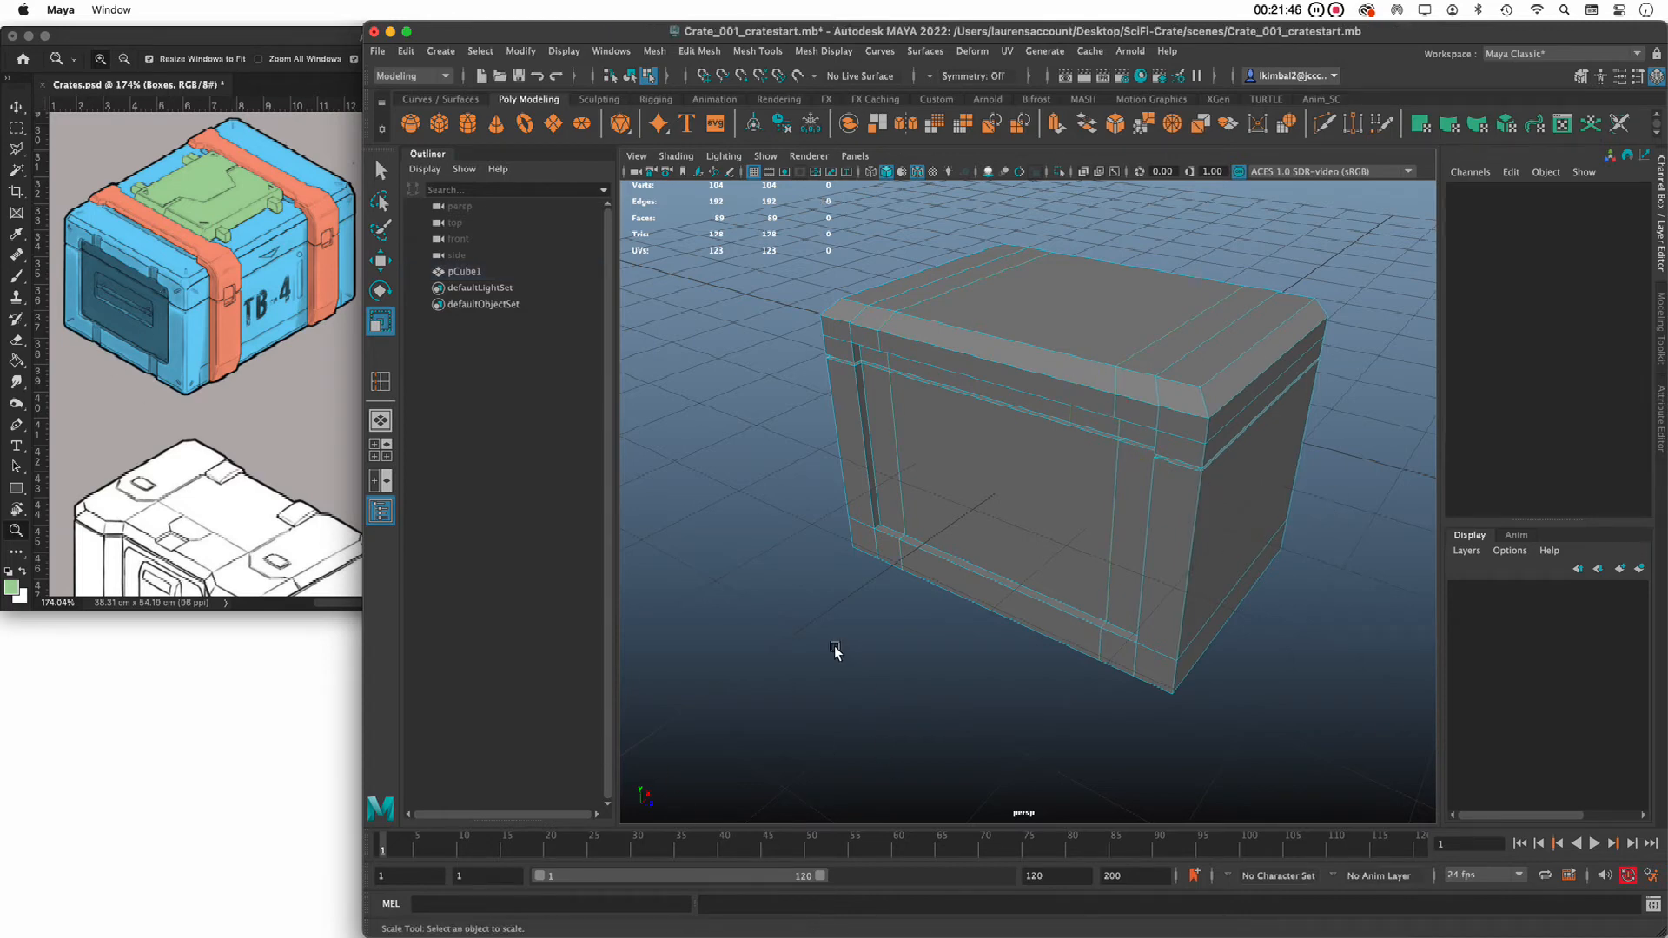
Insert two evenly spaced horizontal edge loops around the crate's body and move them upward
click(387, 389)
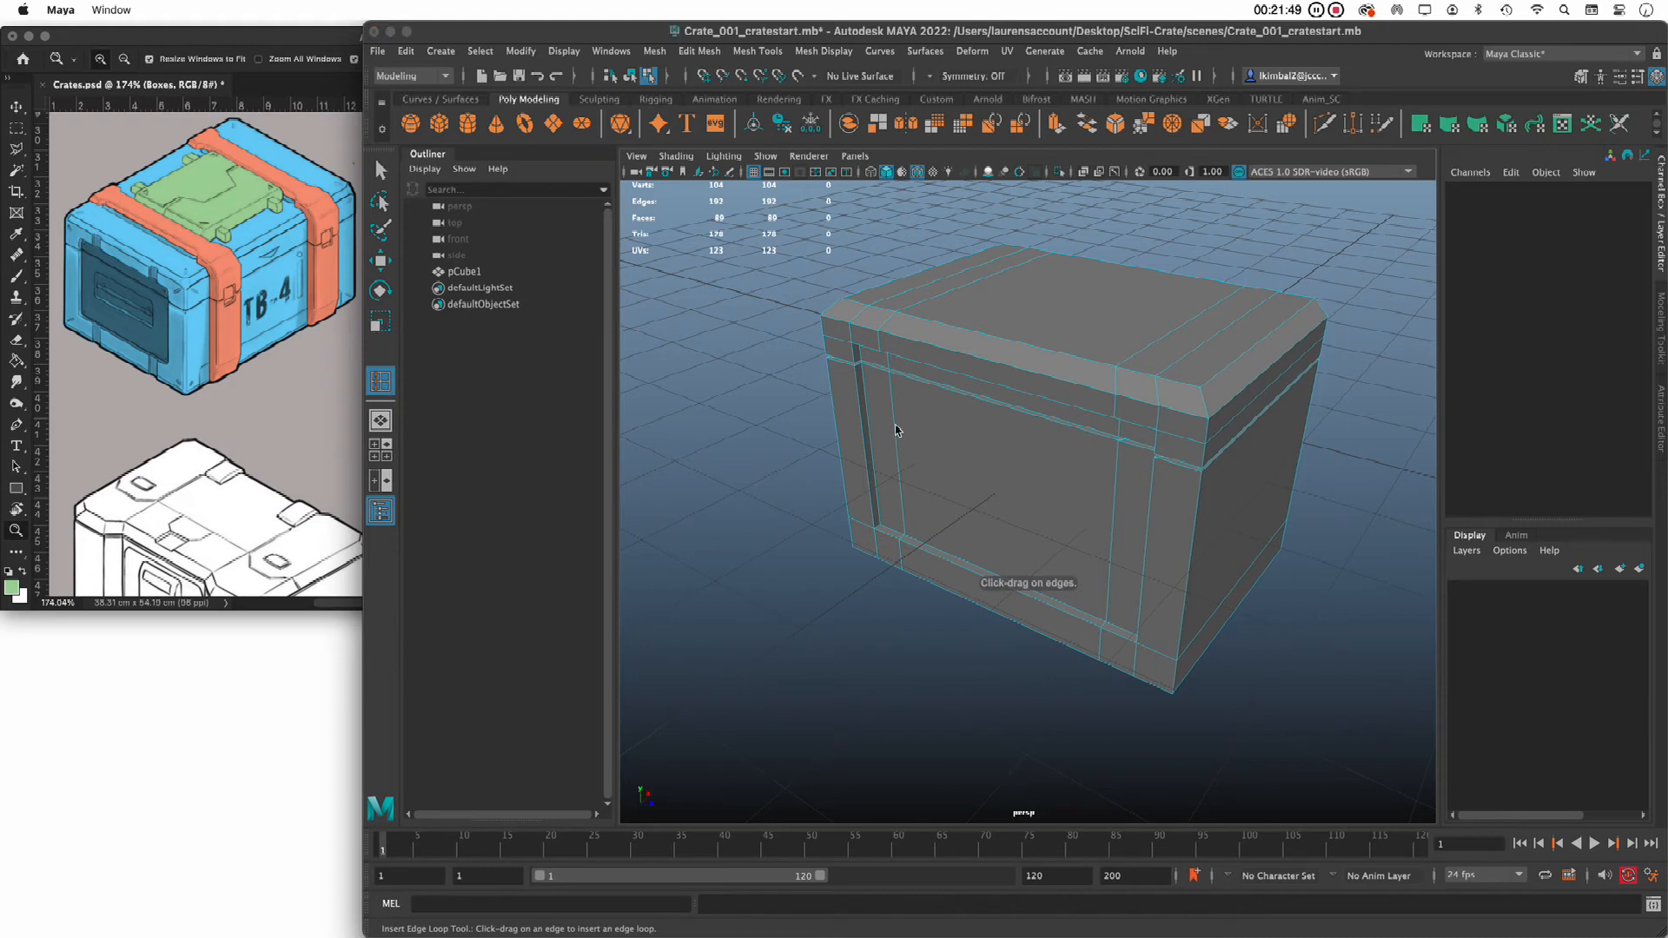
click(872, 464)
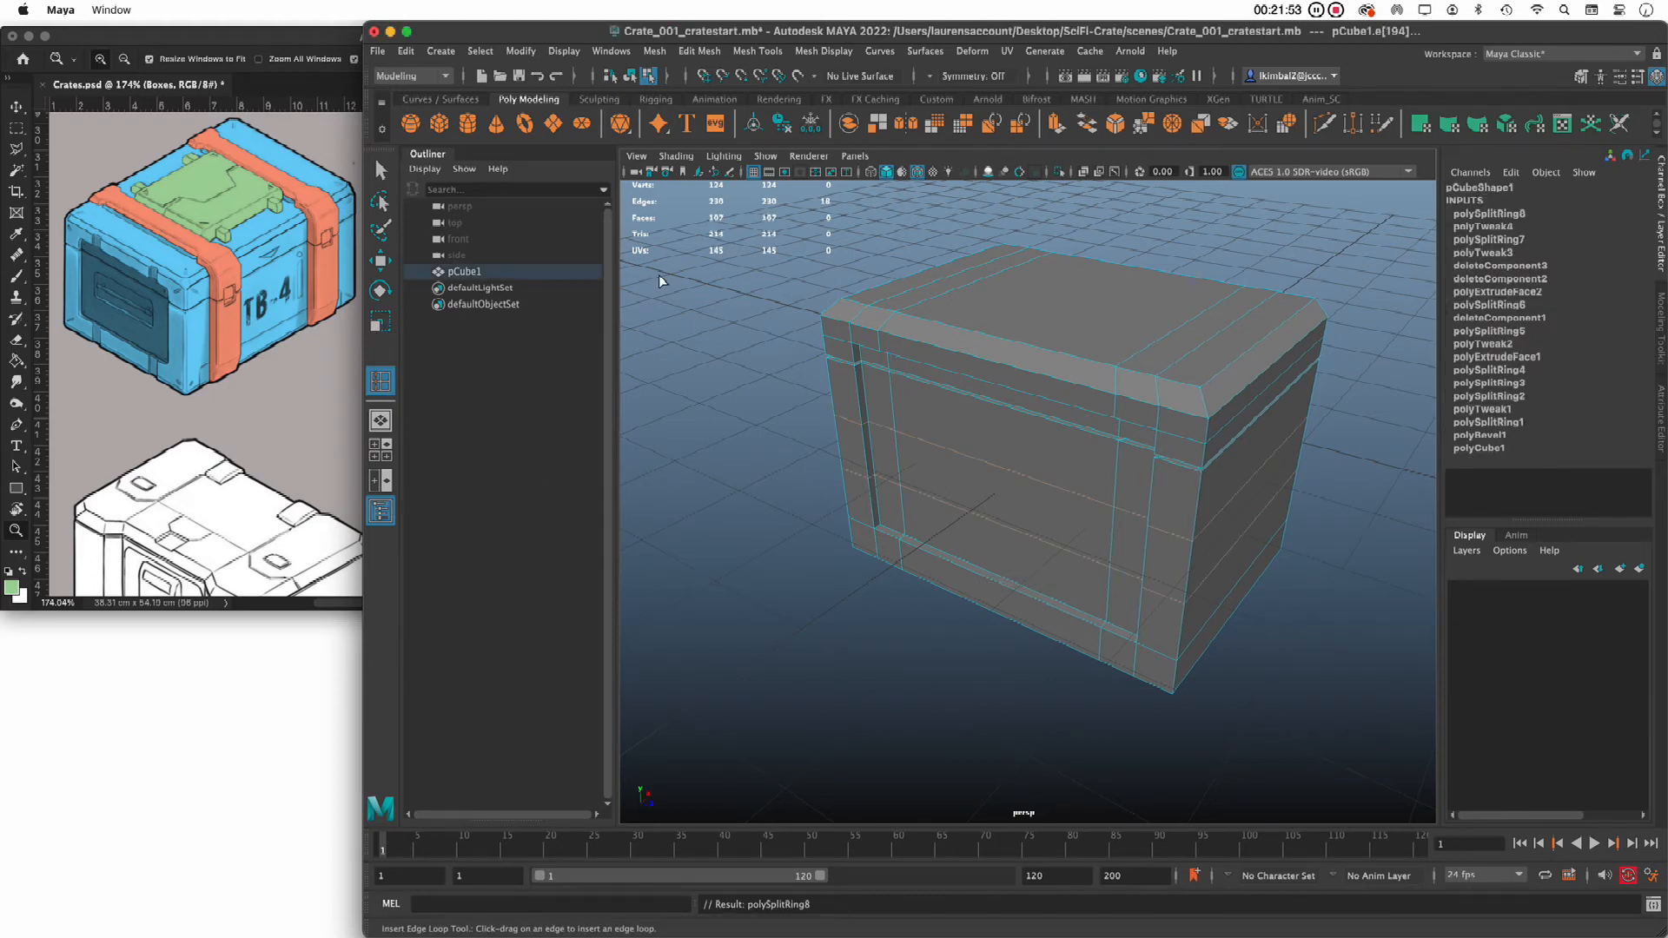
key(w)
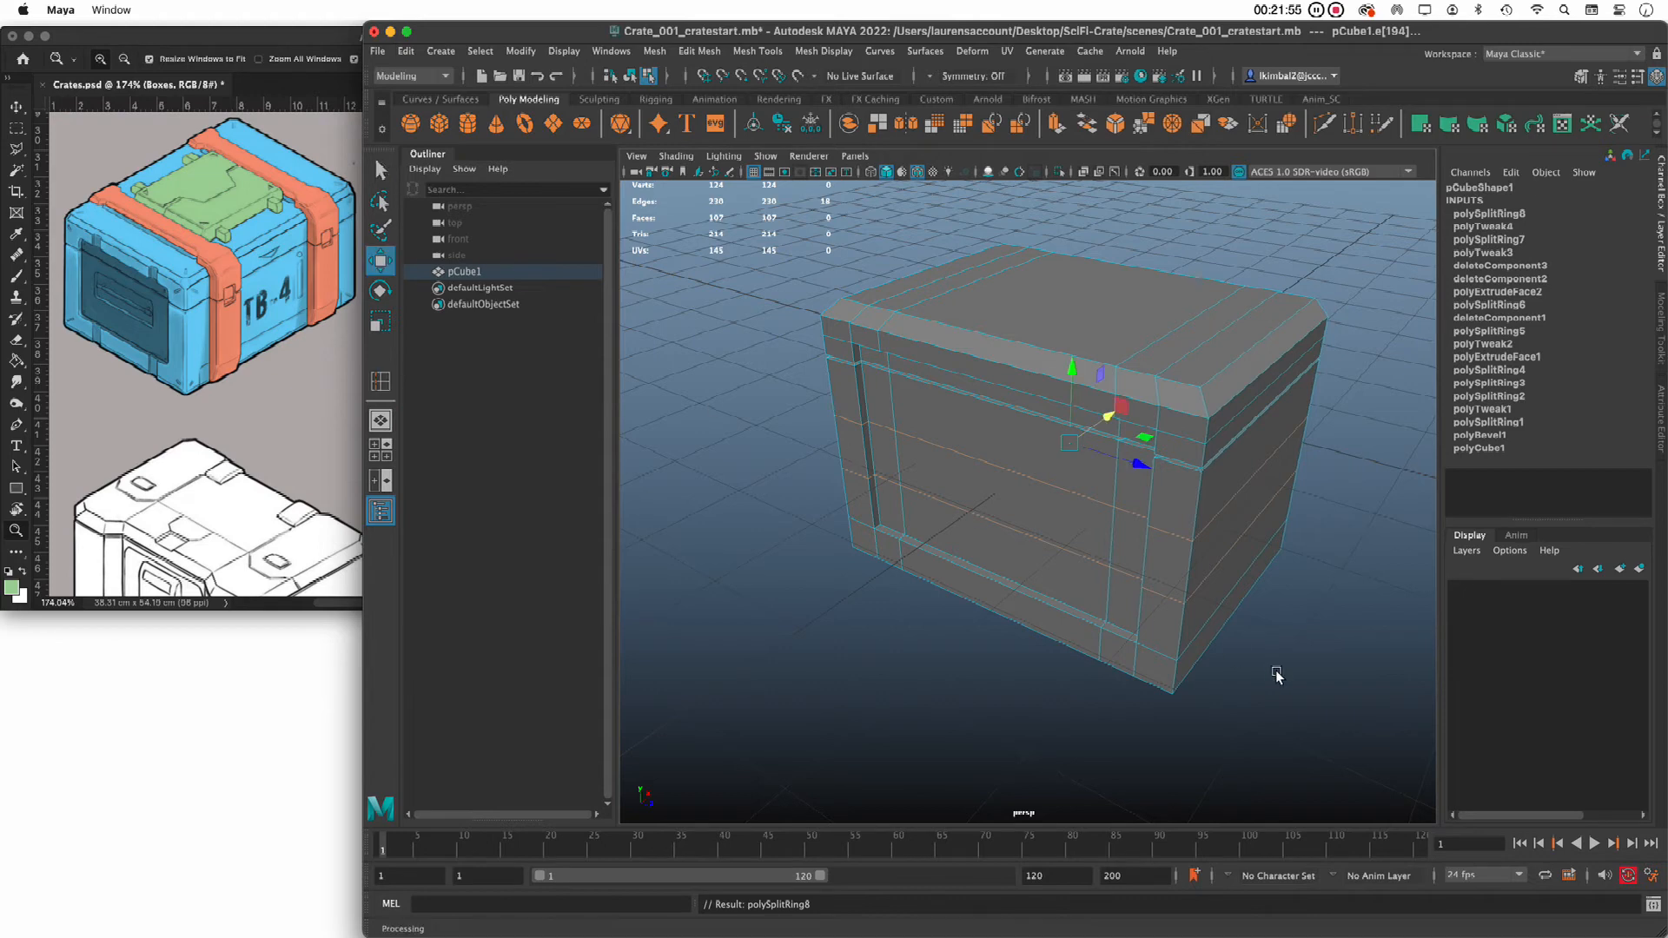
drag(1072, 366, 1076, 327)
click(1336, 569)
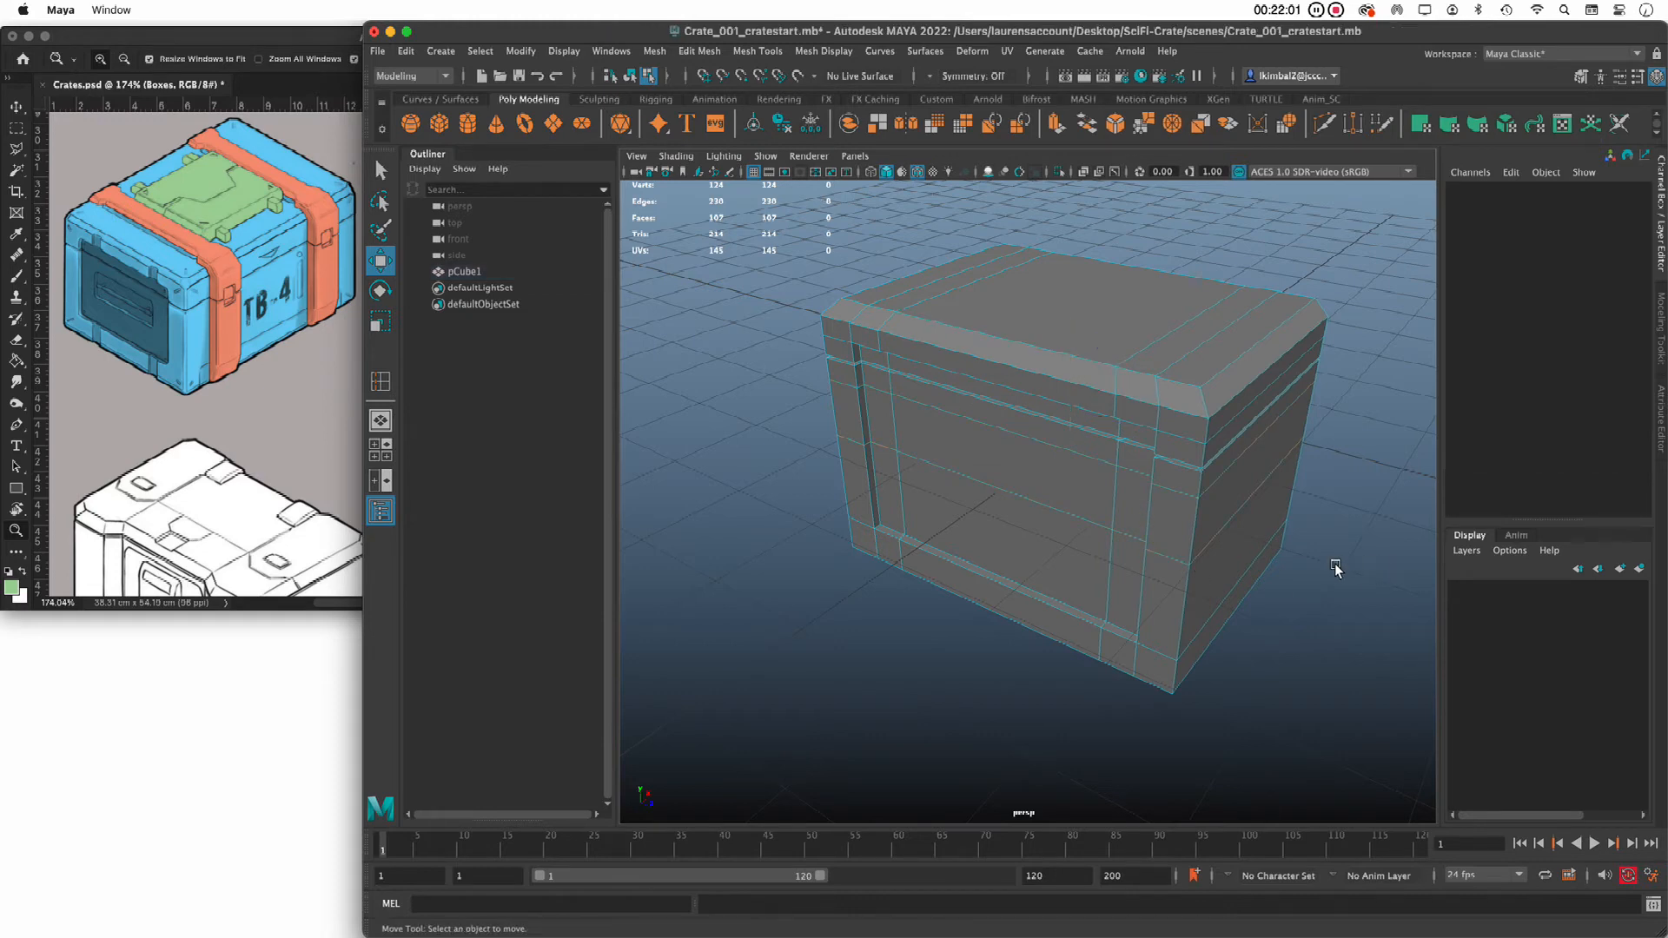
click(1072, 357)
drag(1074, 363, 1078, 371)
click(919, 630)
Switch to Photoshop to examine the blue crate's dark end panel and straps up close, and return to Maya
click(120, 304)
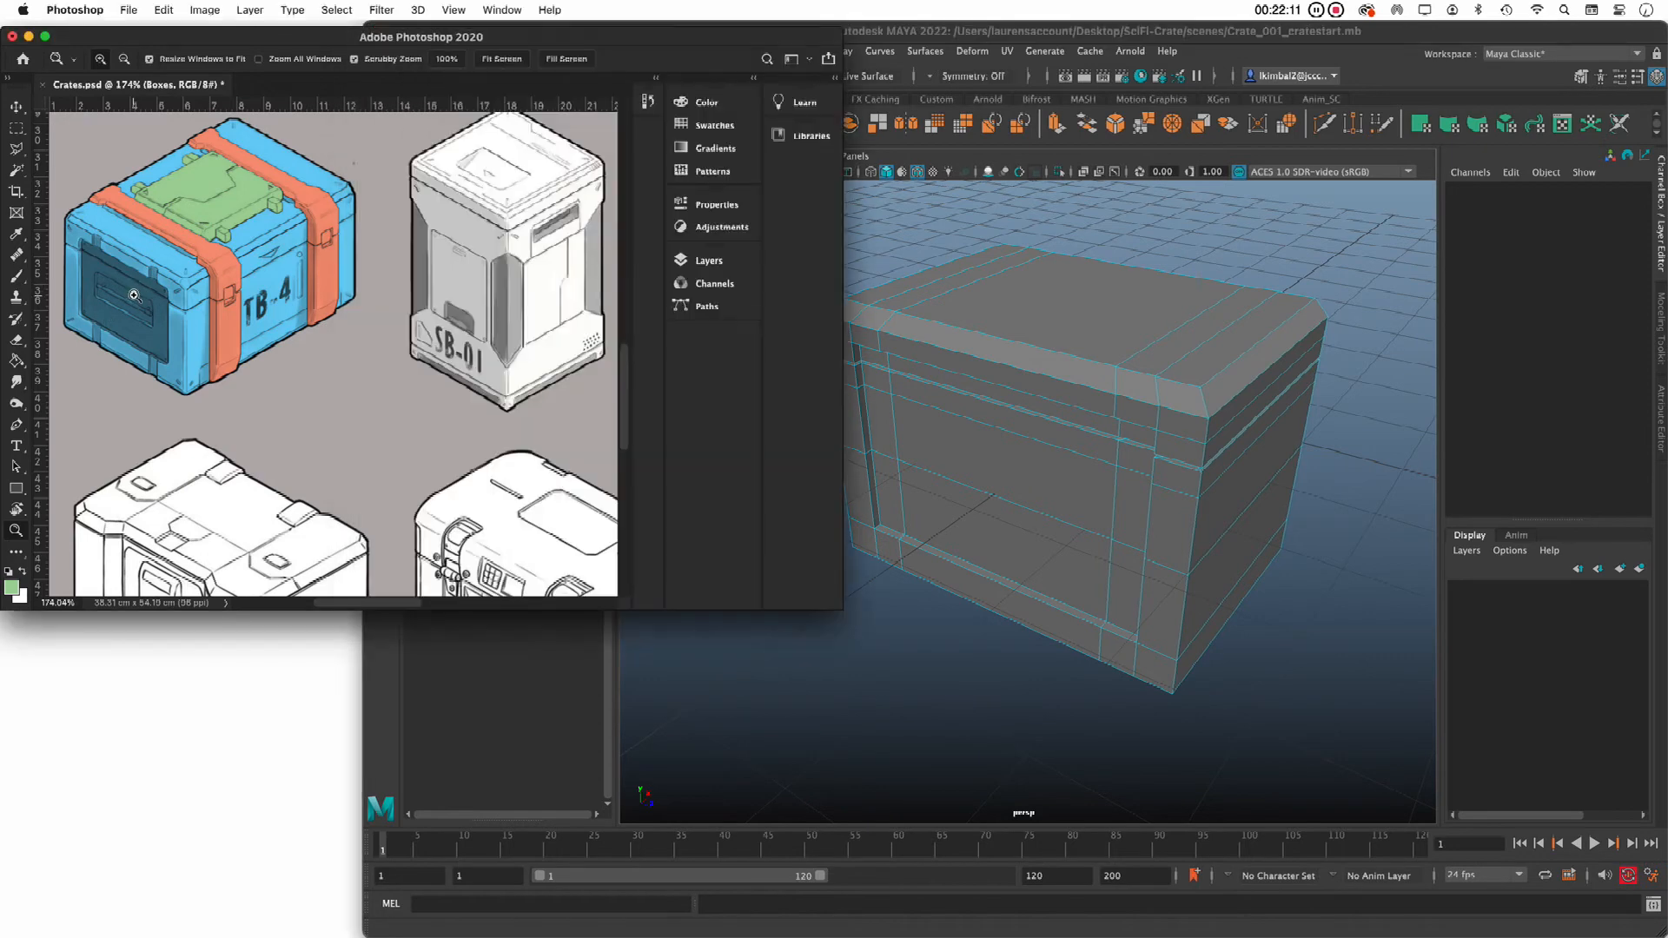
drag(113, 283, 207, 347)
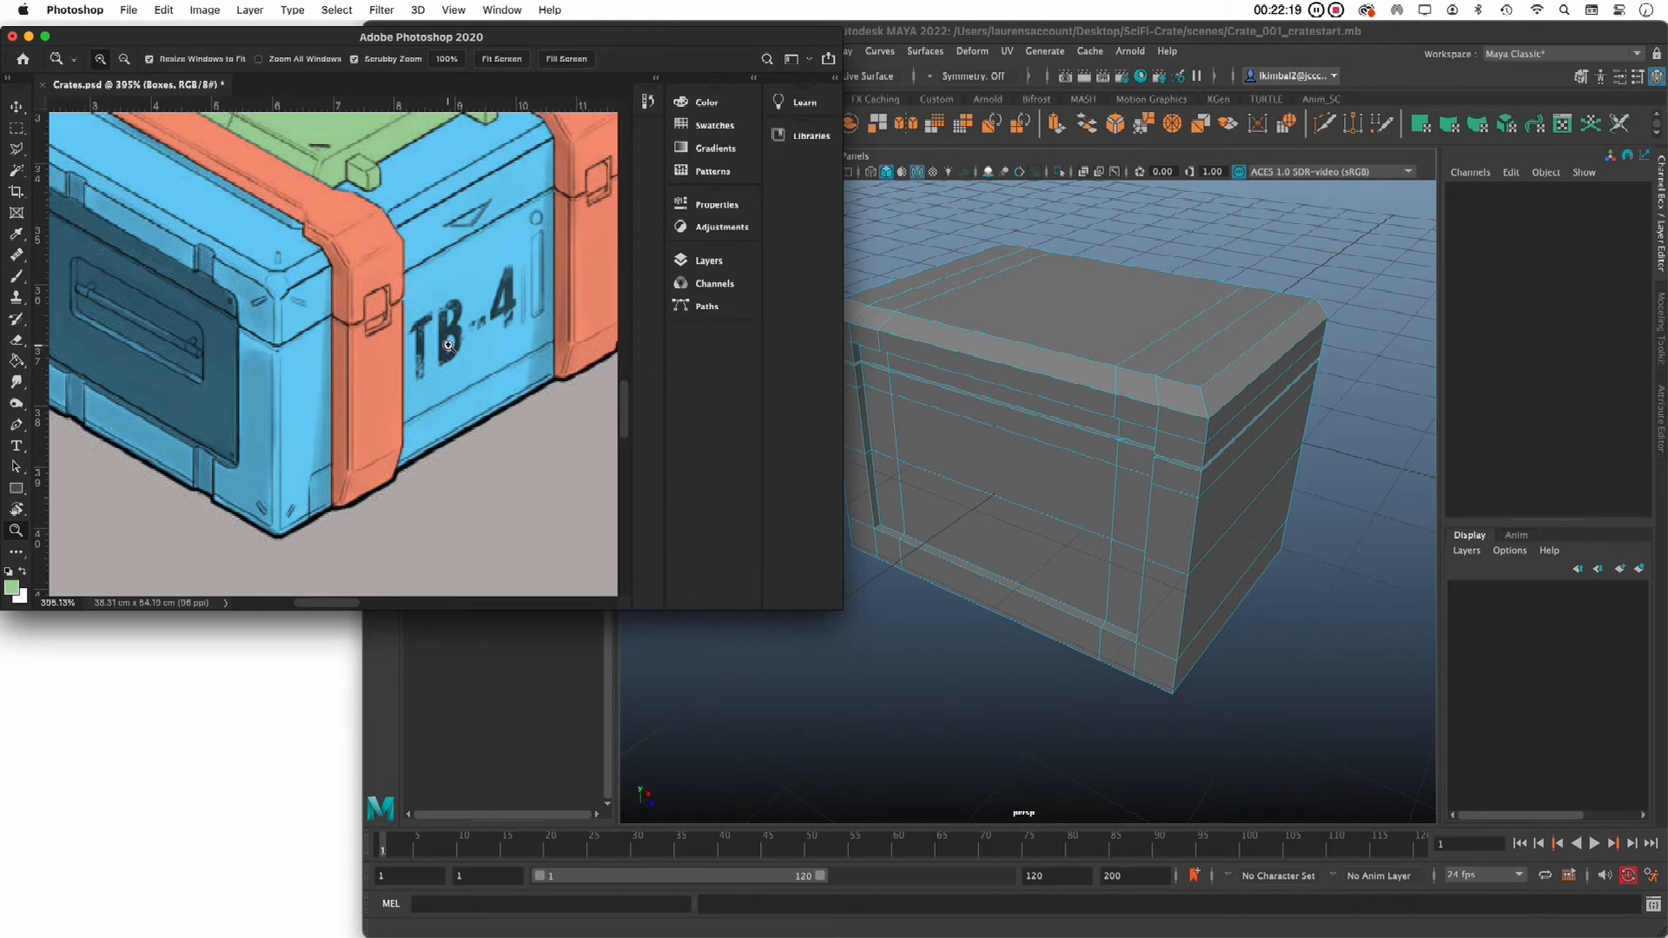
drag(295, 368, 272, 400)
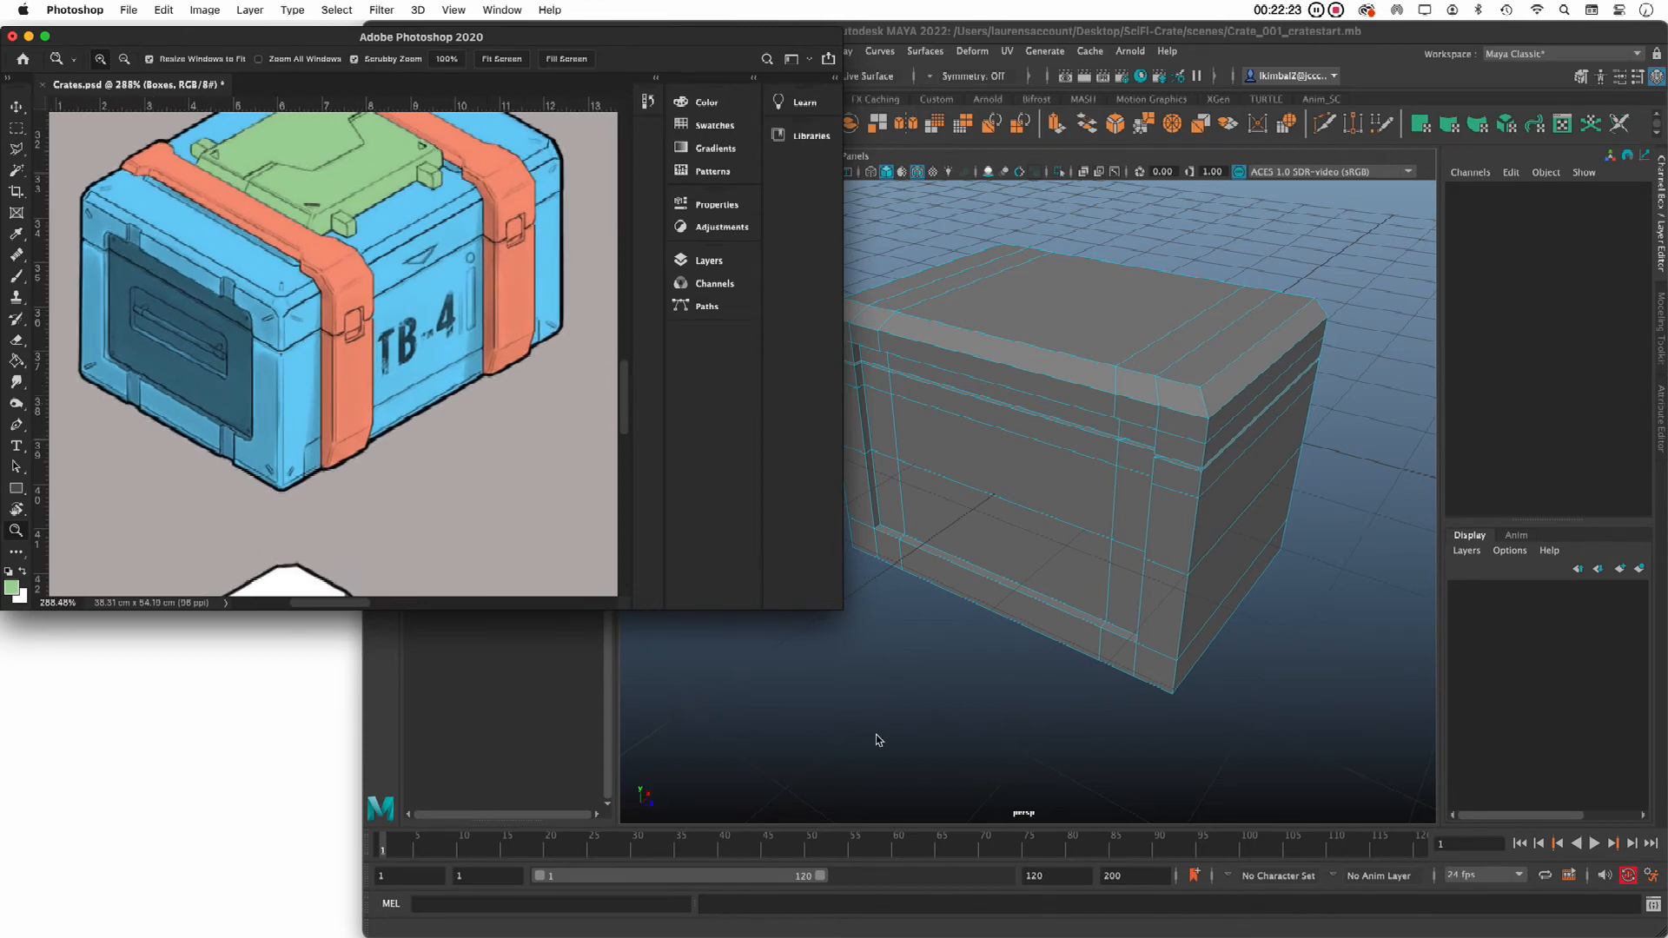
click(908, 748)
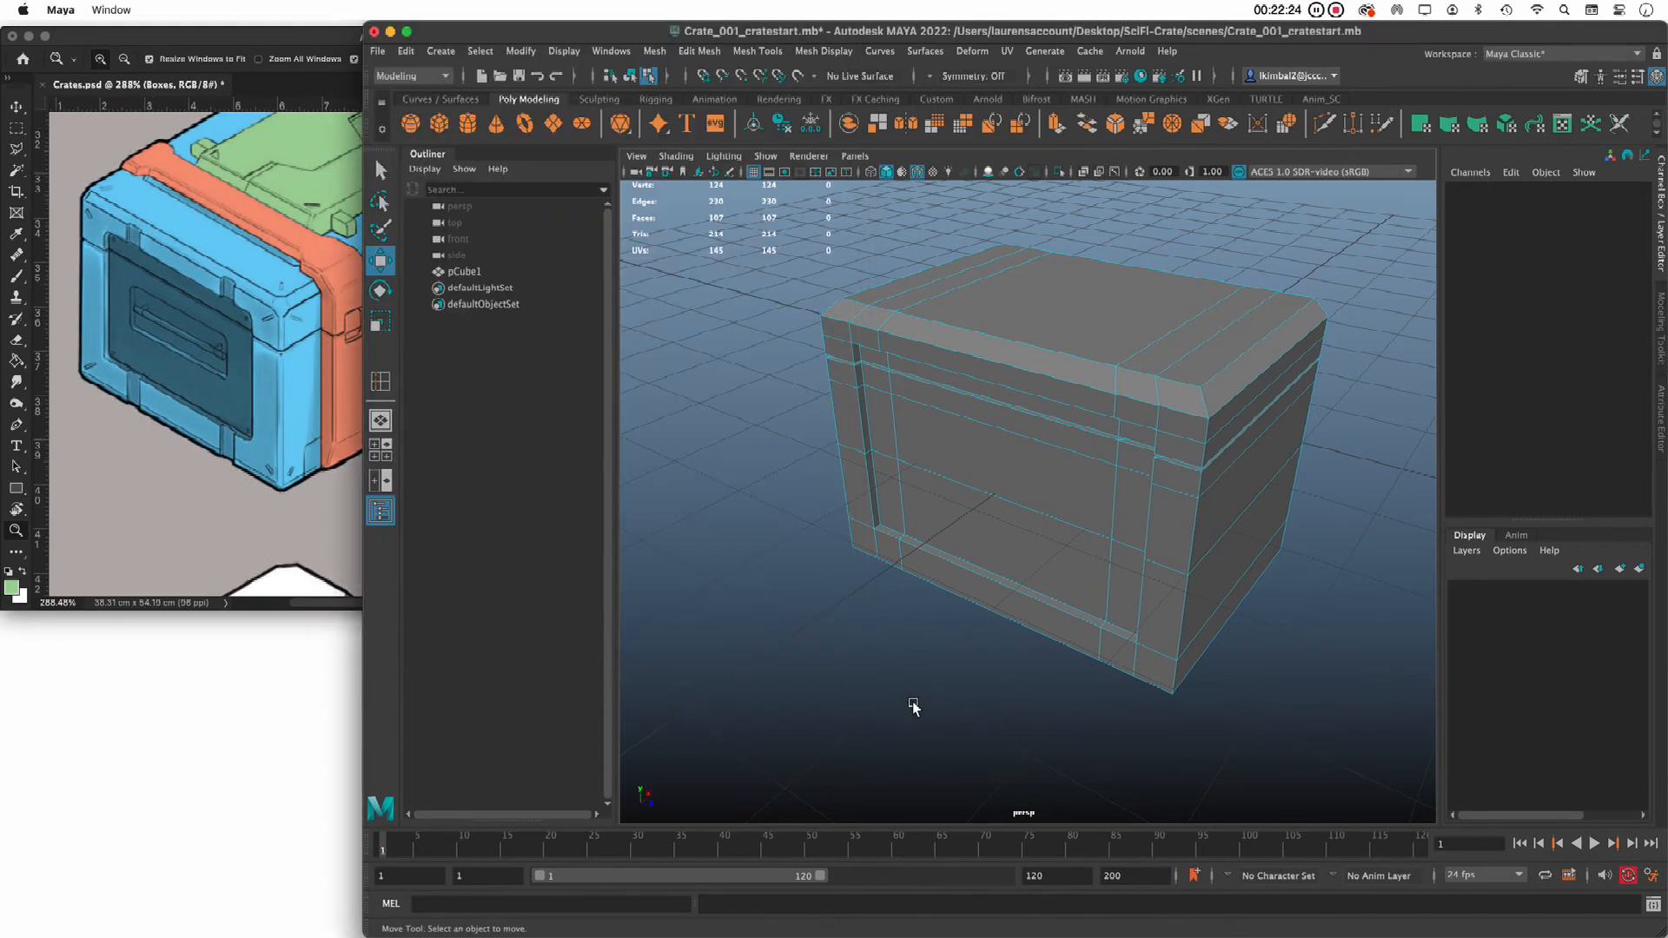
Insert two more vertical edge loops in the middle of the long side and scale them apart along Z close to the outer pair
click(379, 383)
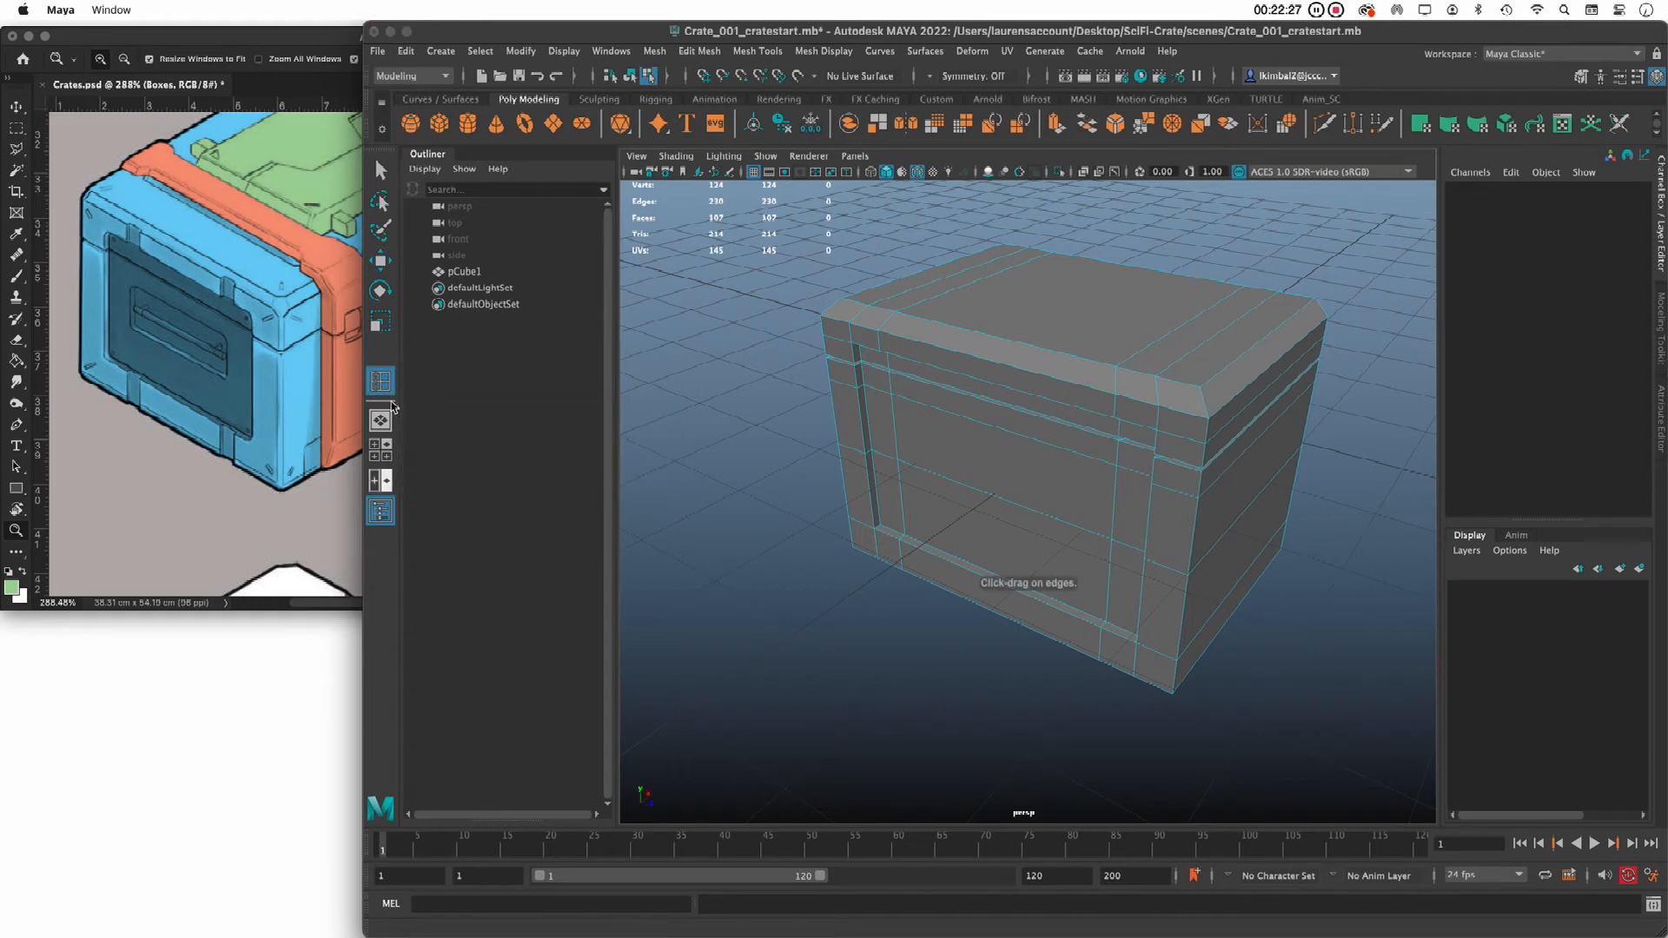
click(1004, 431)
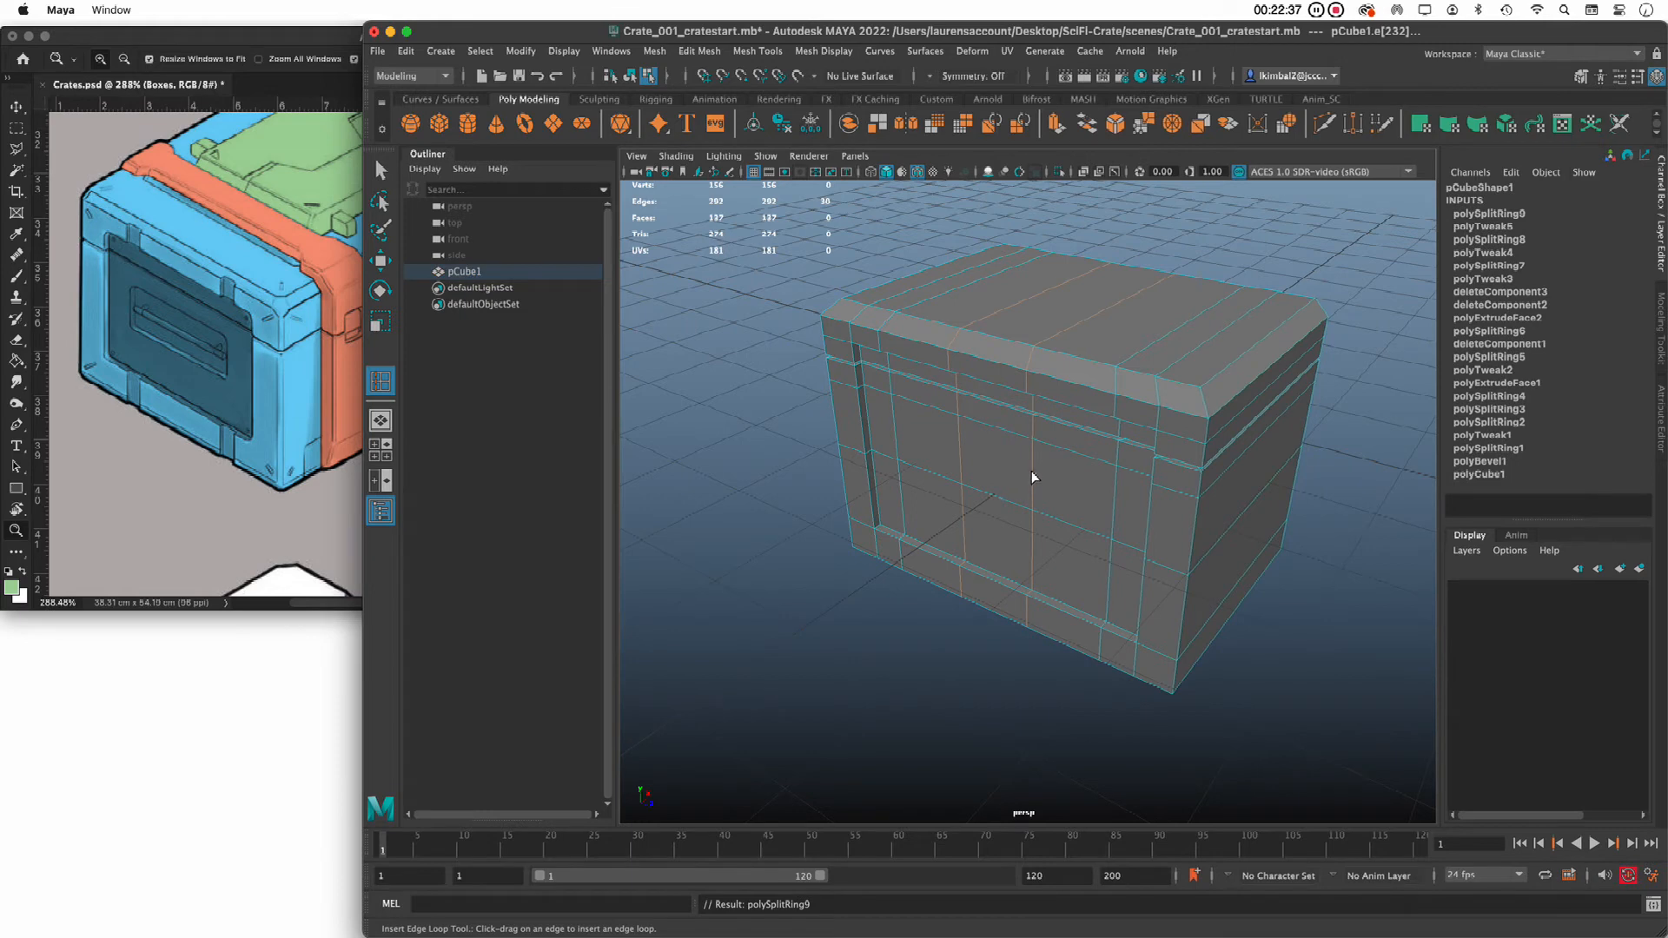
key(r)
drag(1145, 470, 1232, 537)
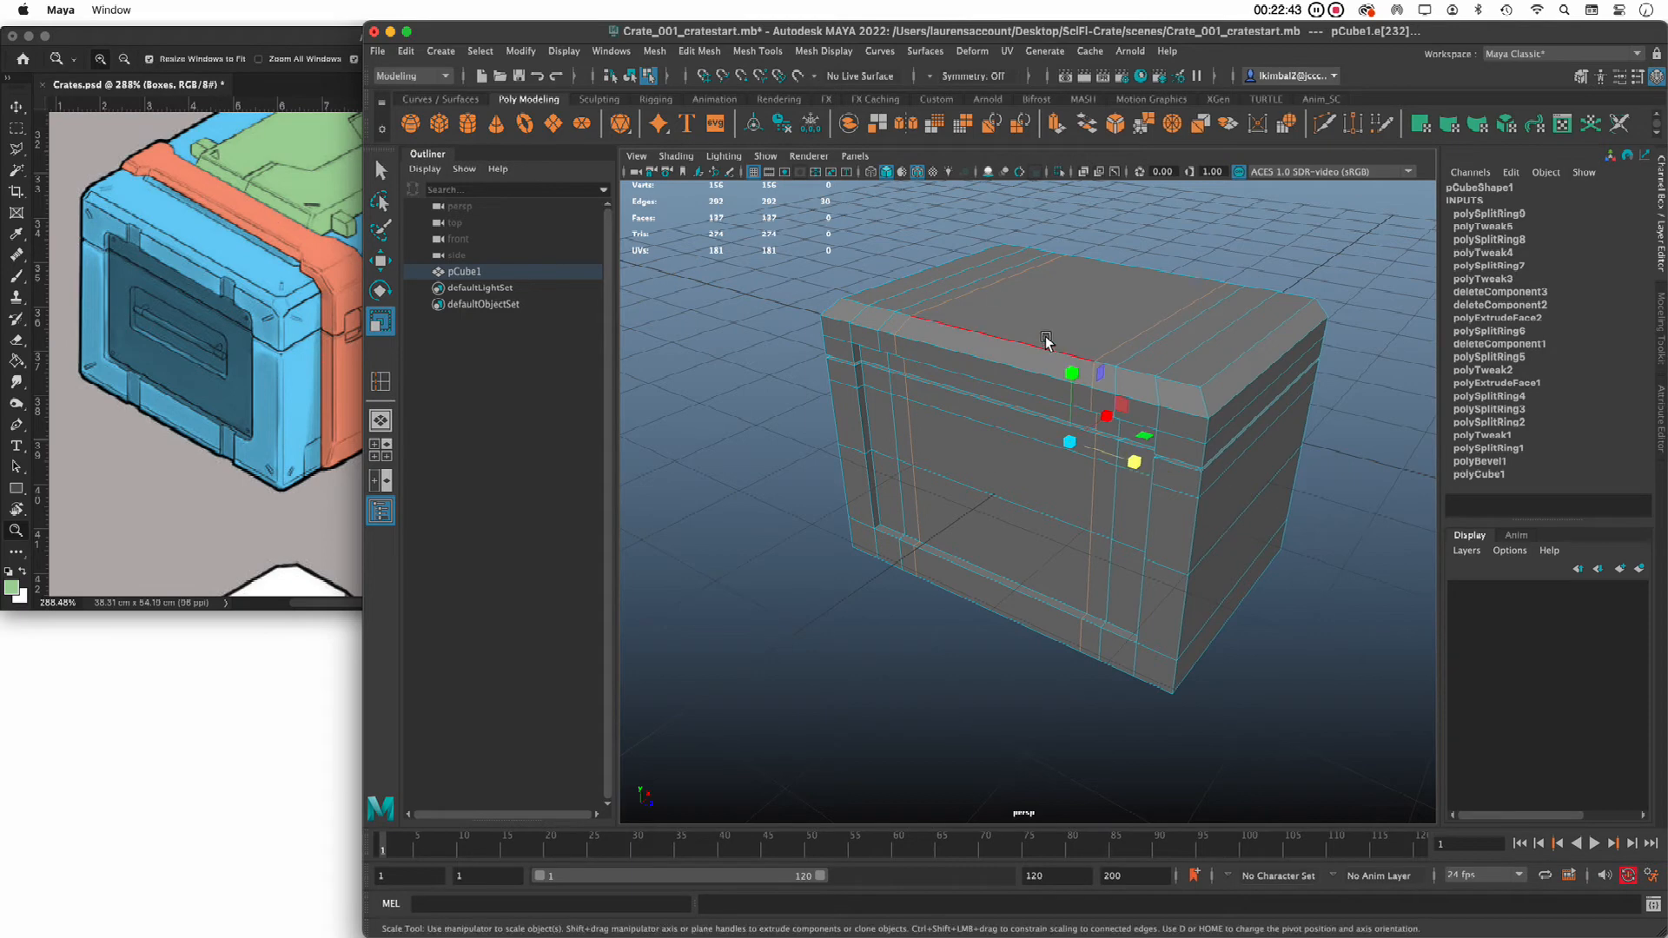
Select the upper horizontal edge loop just beneath the lid seam and move it slightly down the crate's body
alt+drag(935, 452, 817, 495)
scroll(821, 521, up, 3)
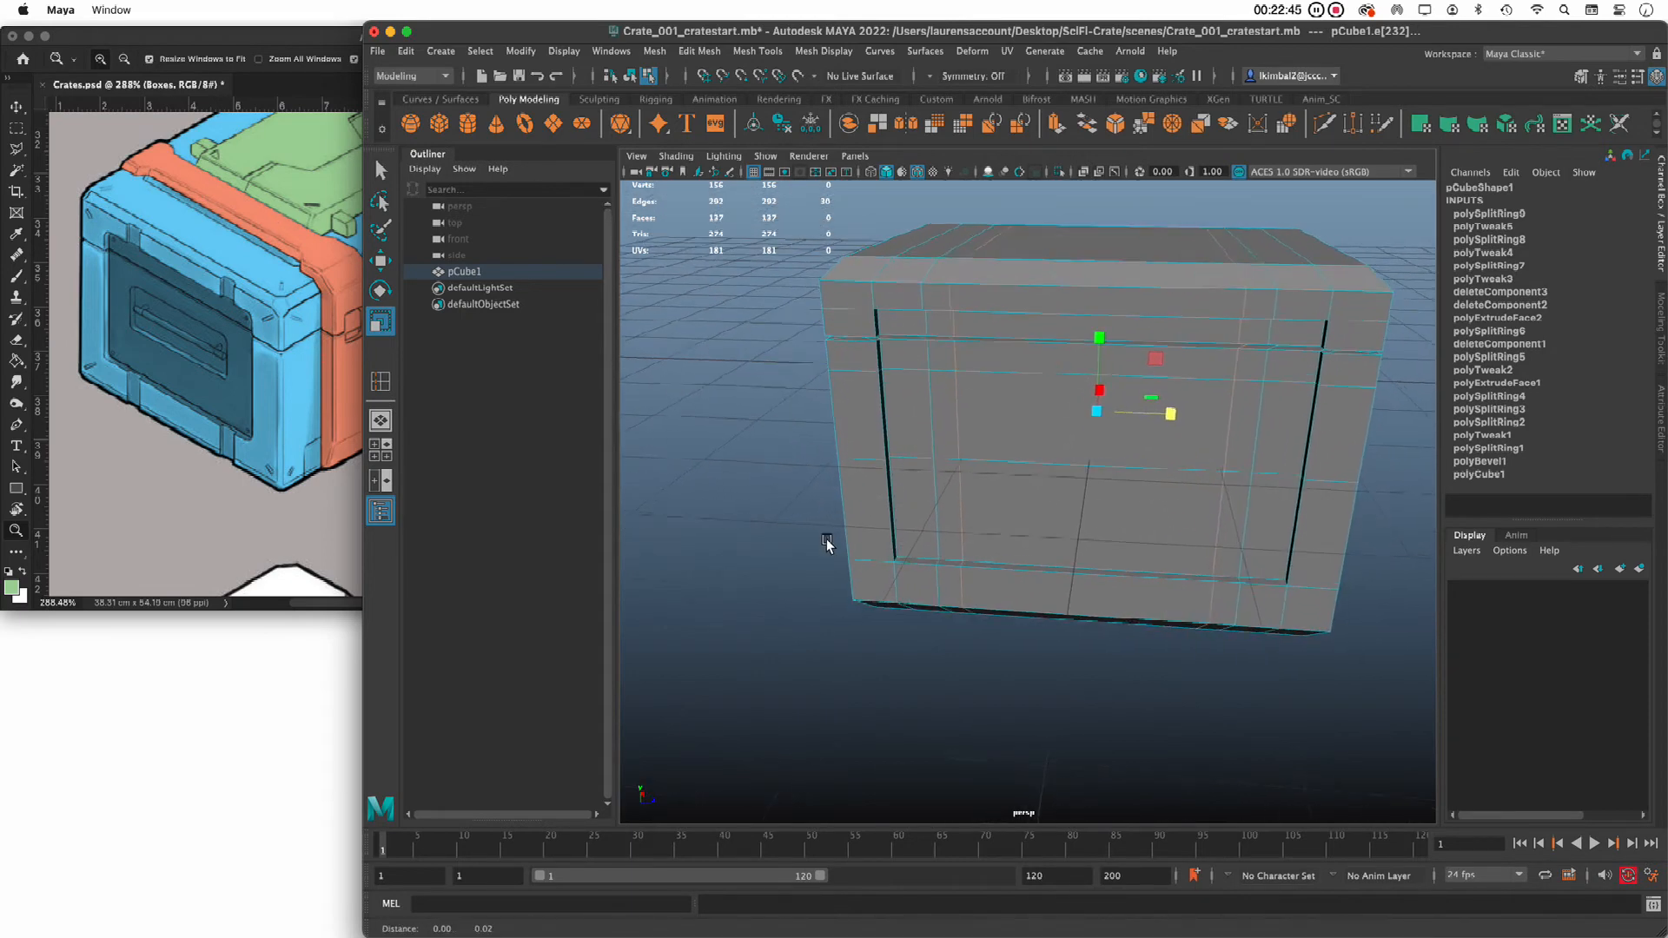
double_click(1027, 376)
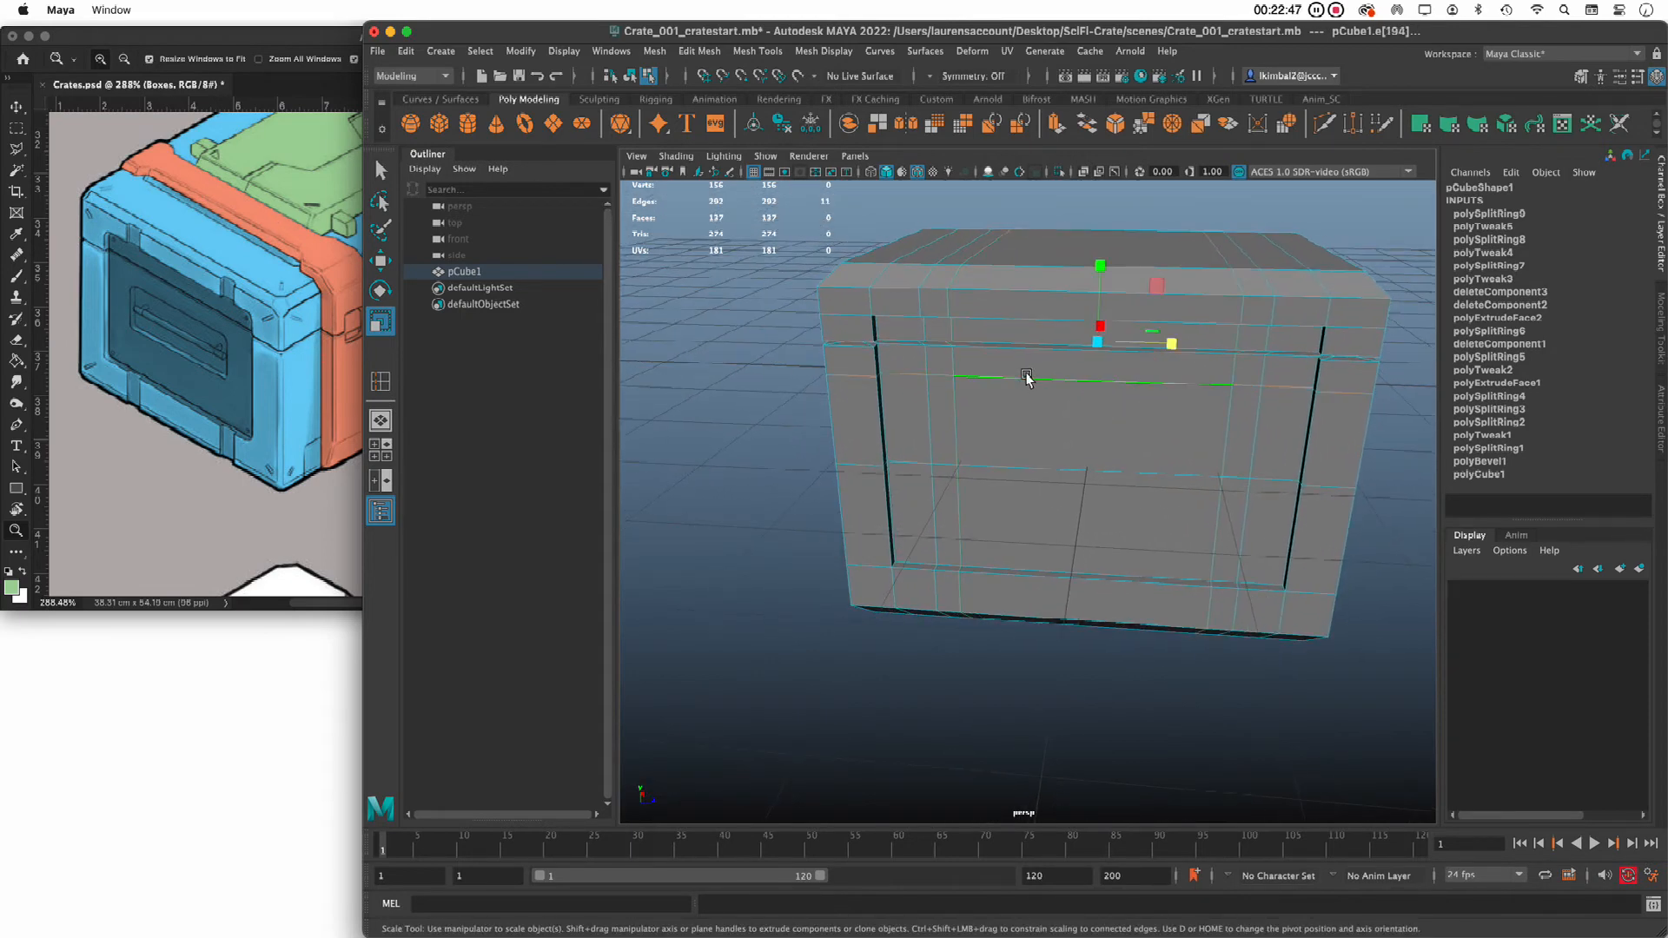
key(w)
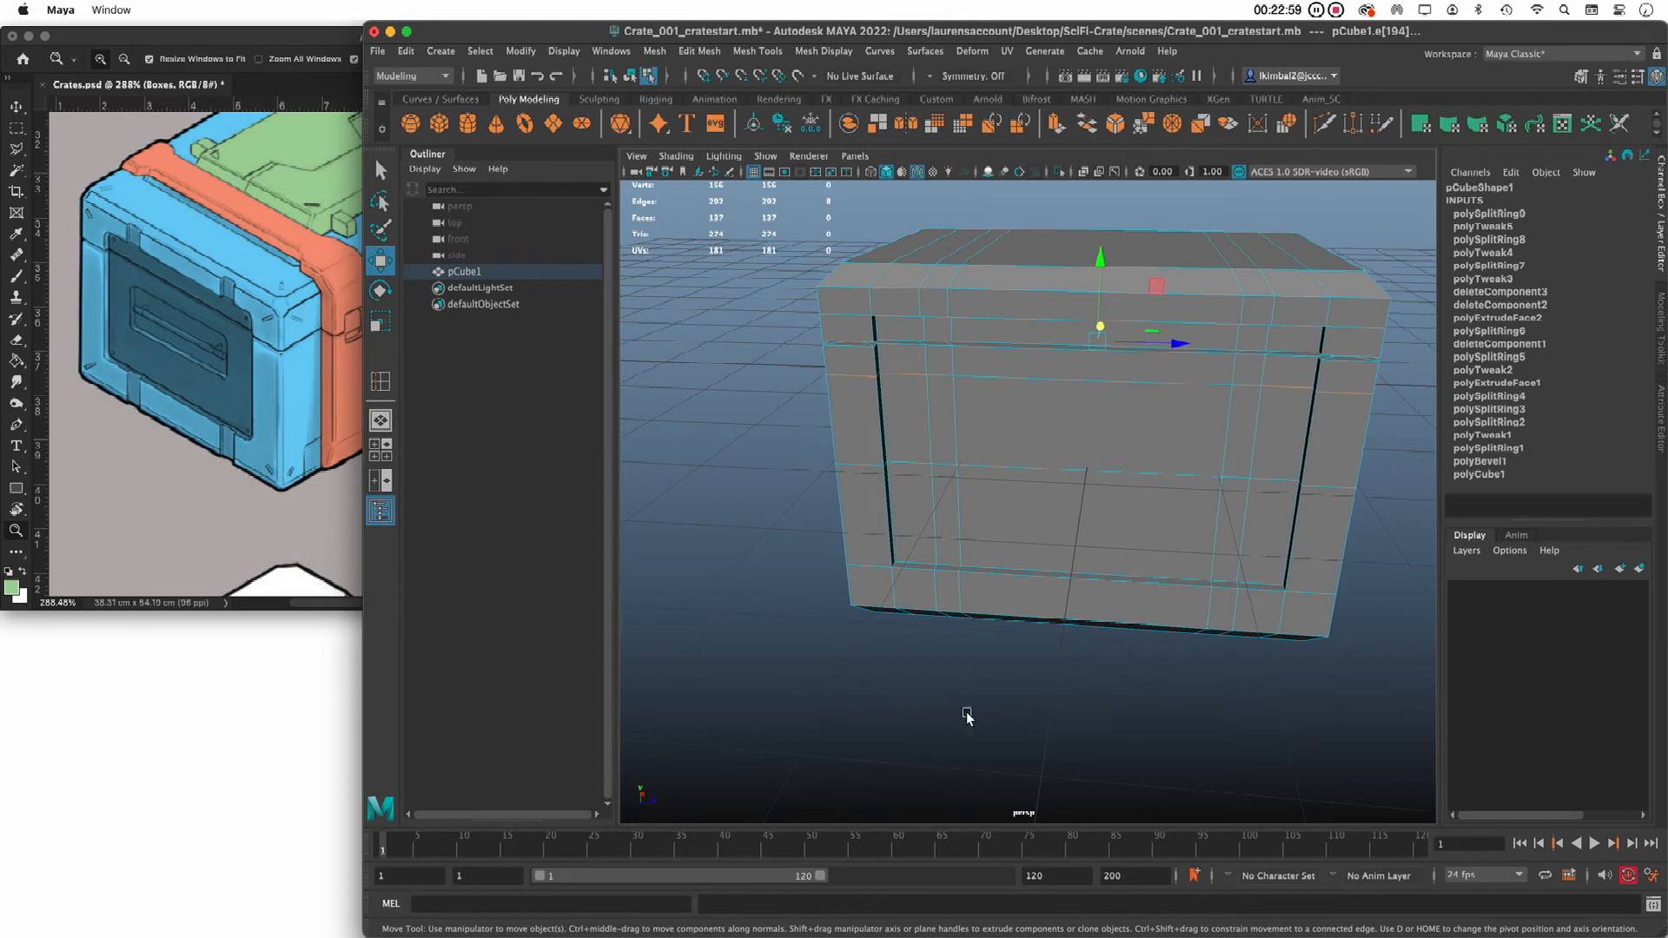
alt+drag(1124, 678, 1013, 670)
key(4)
alt+right_drag(1013, 670, 930, 666)
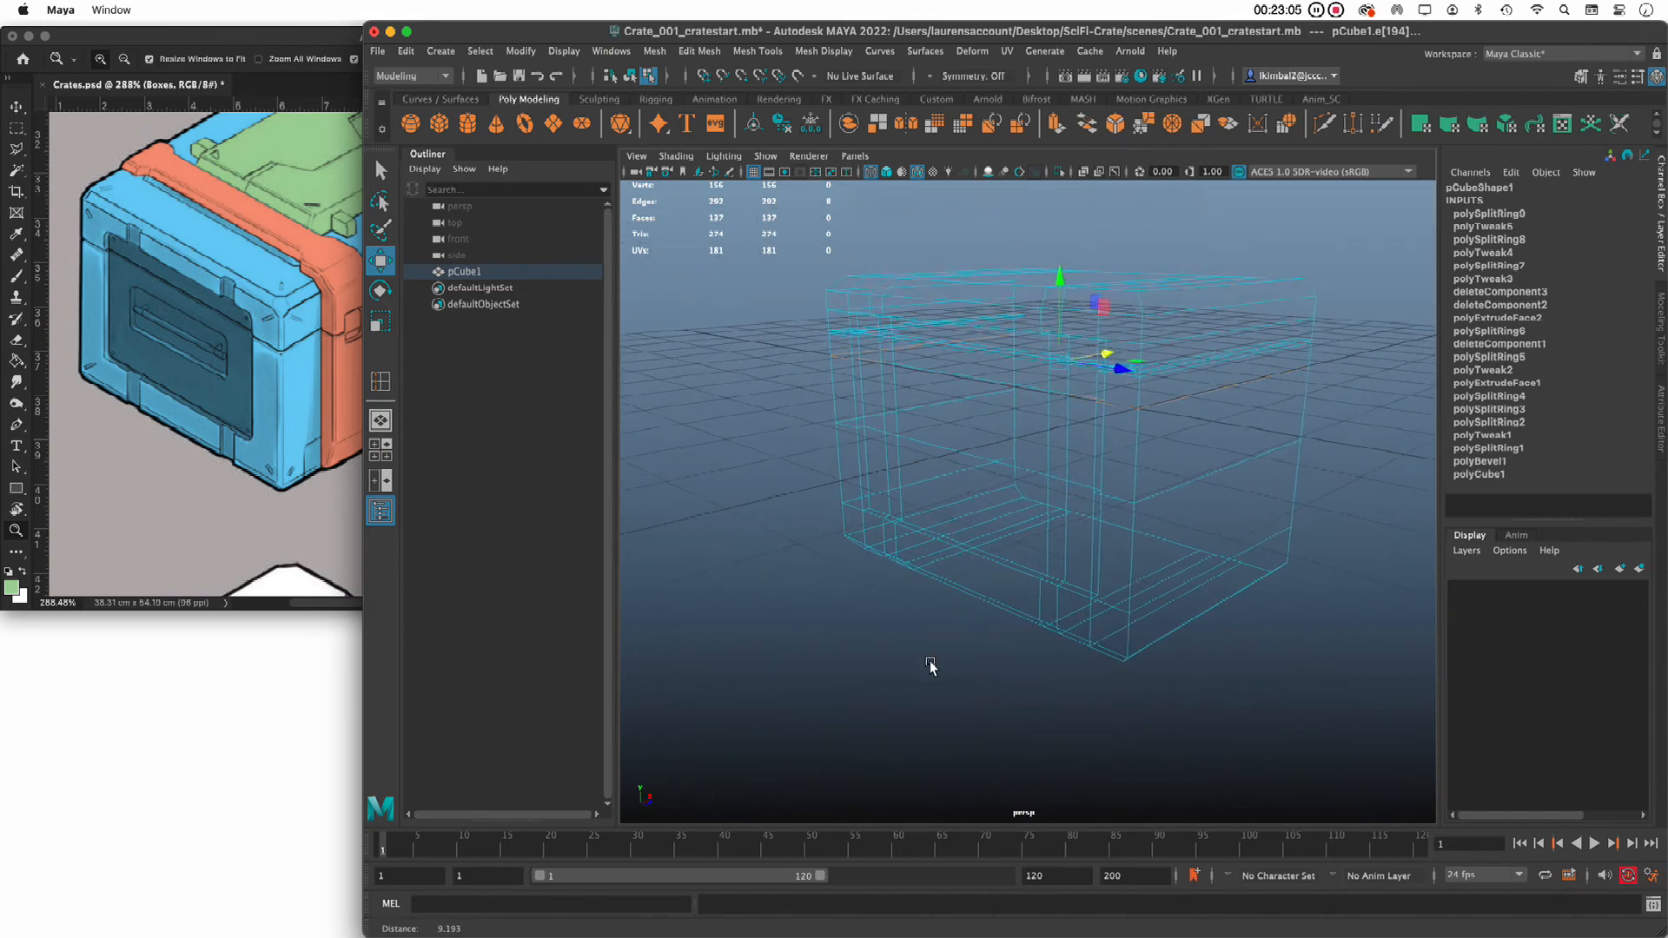
alt+middle_drag(930, 667, 953, 689)
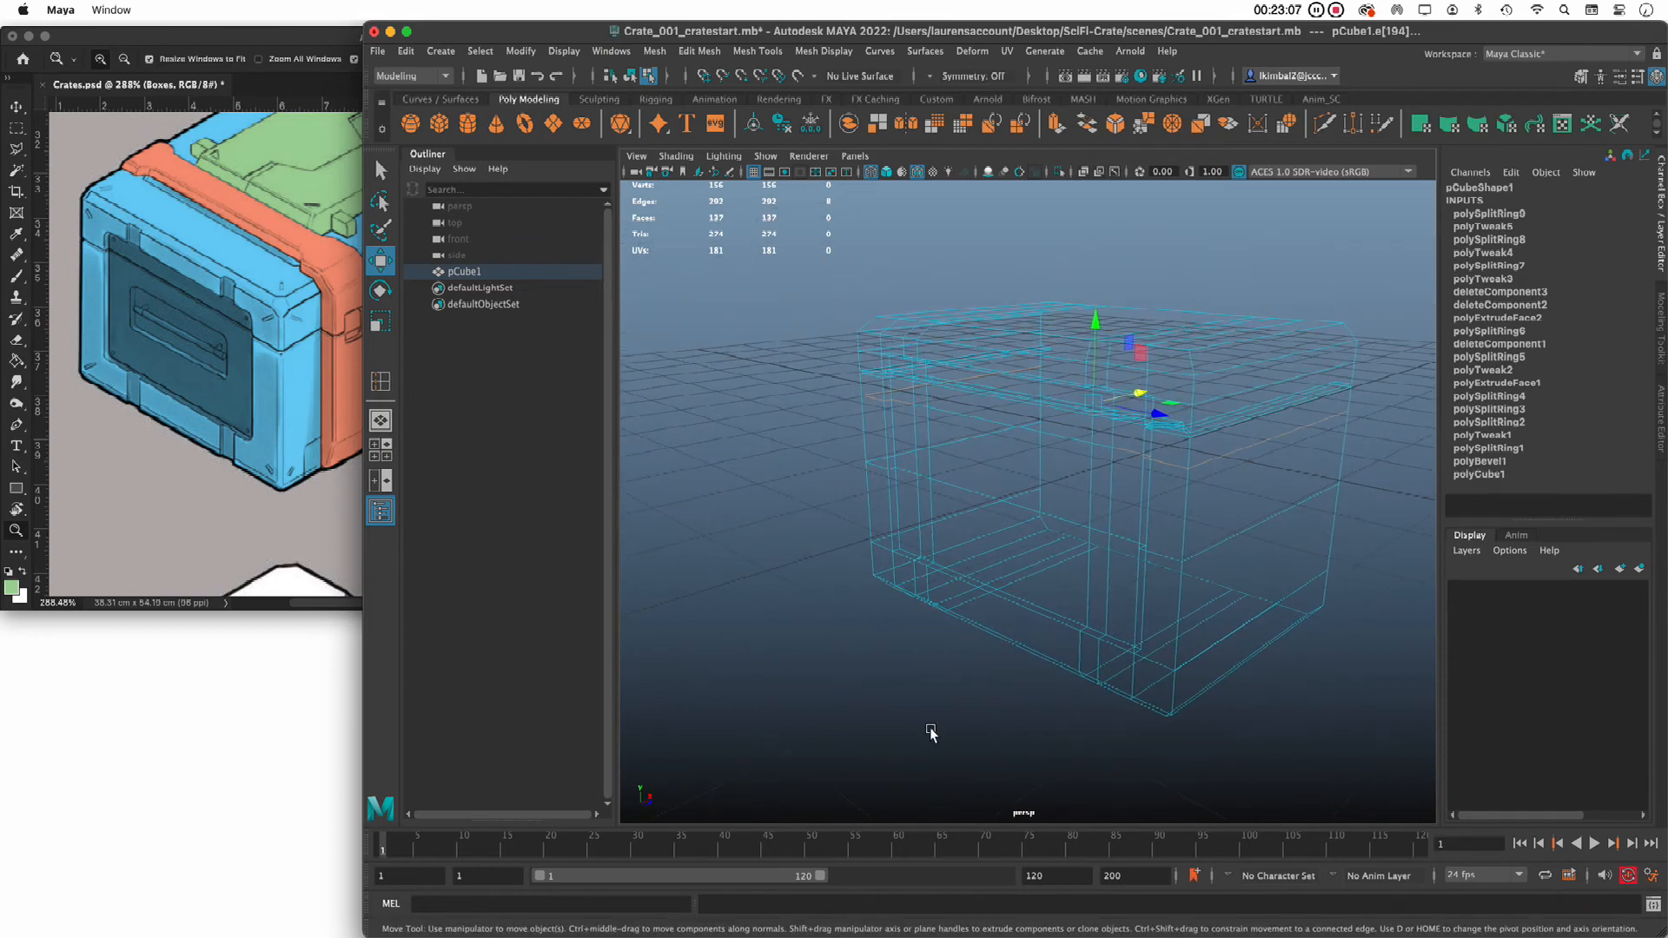
key(5)
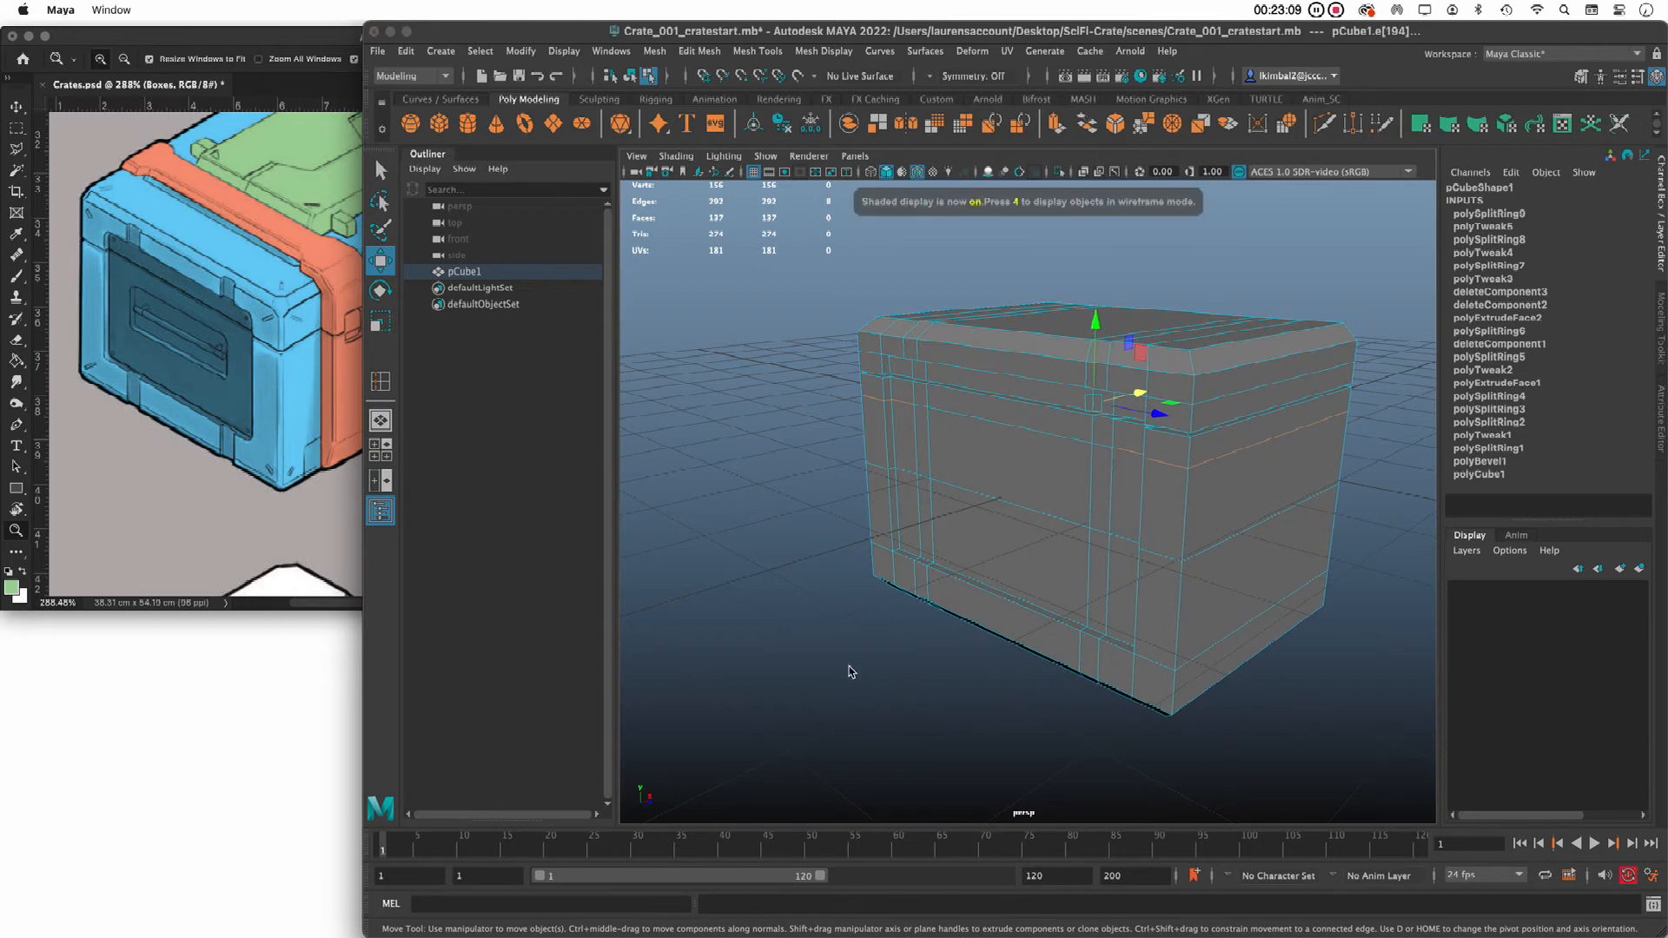
alt+drag(852, 674, 856, 686)
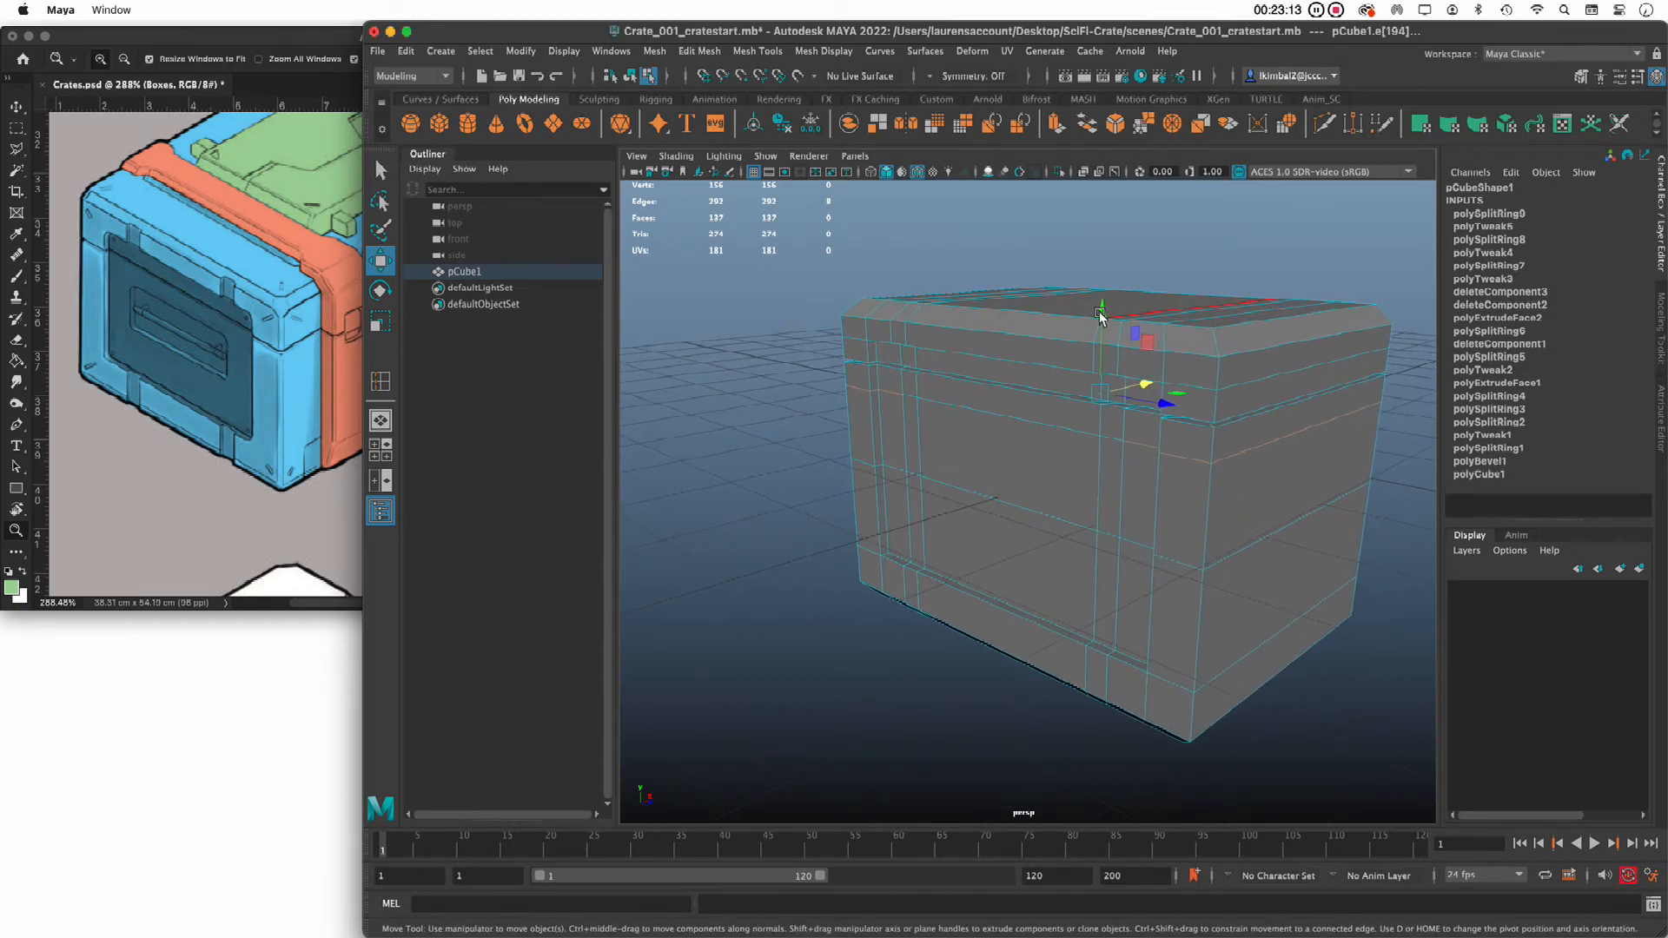
drag(1100, 315, 1102, 330)
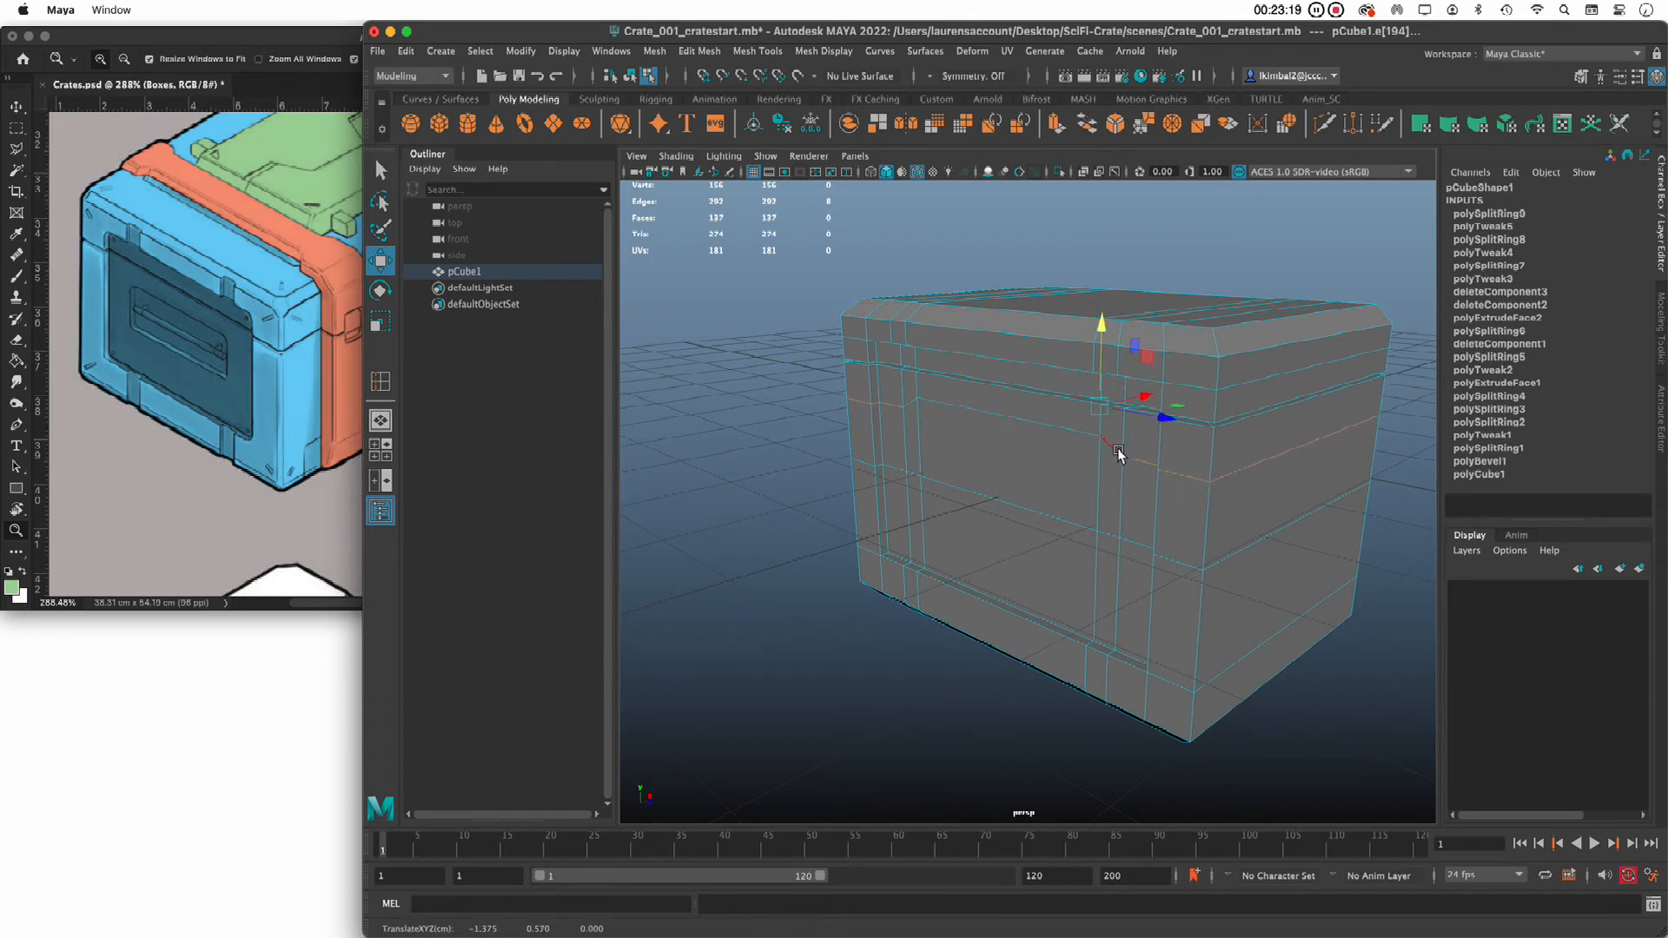
Select the two inner vertical edge loops and scale them slightly farther apart along Z
shift+double_click(922, 456)
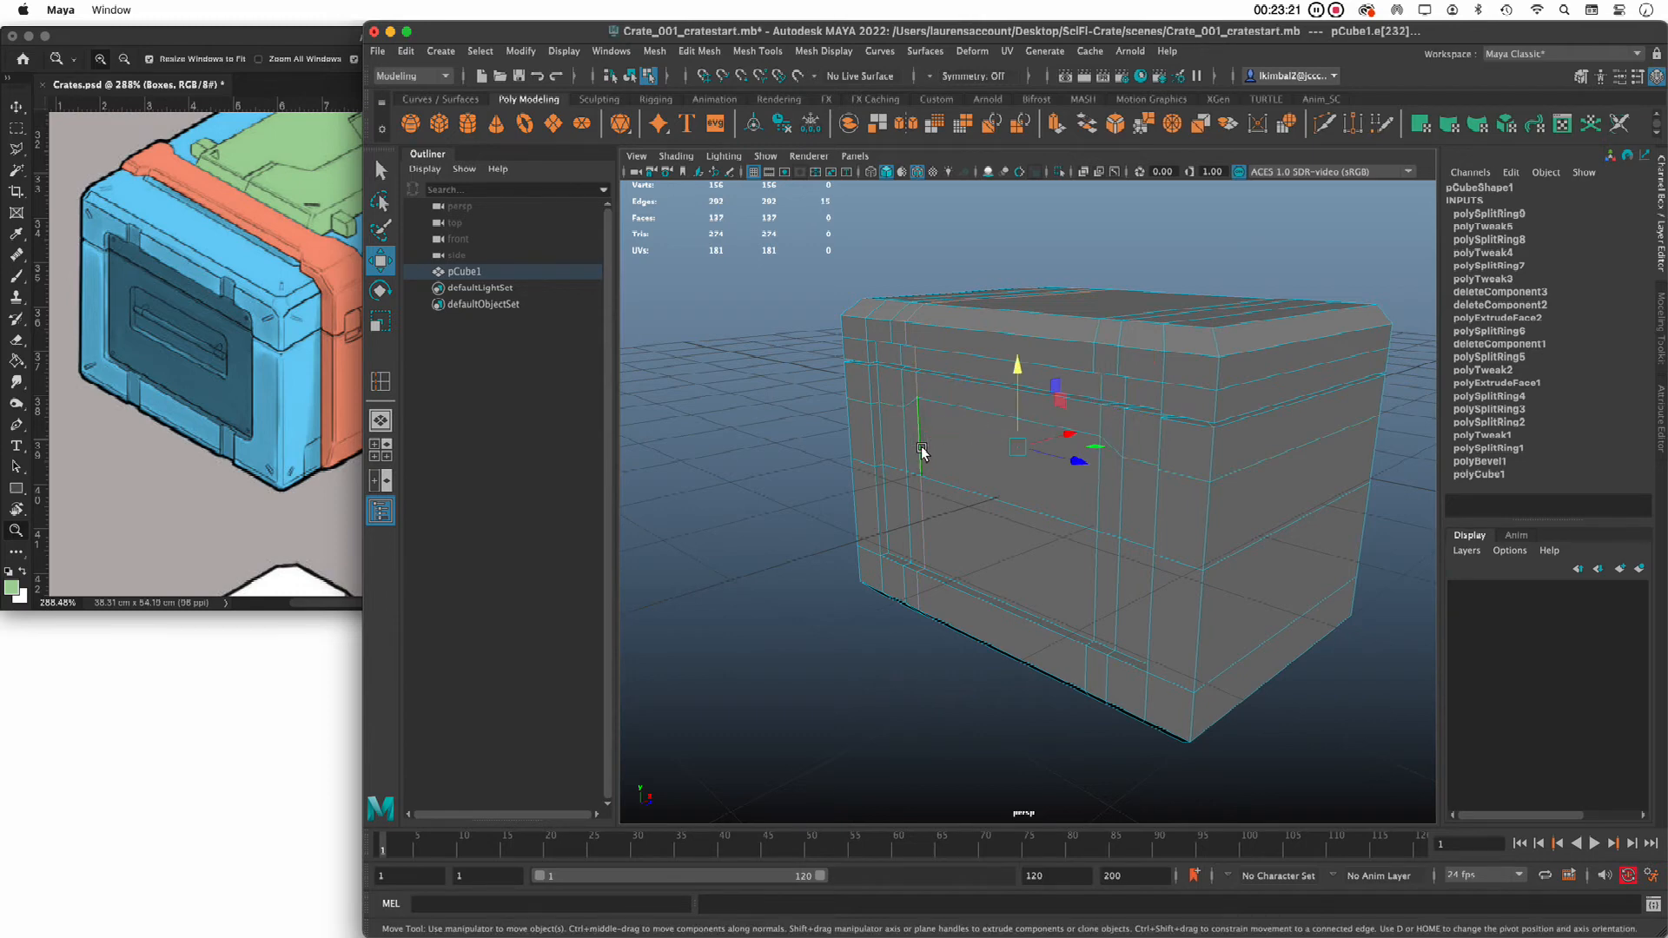
shift+double_click(1102, 508)
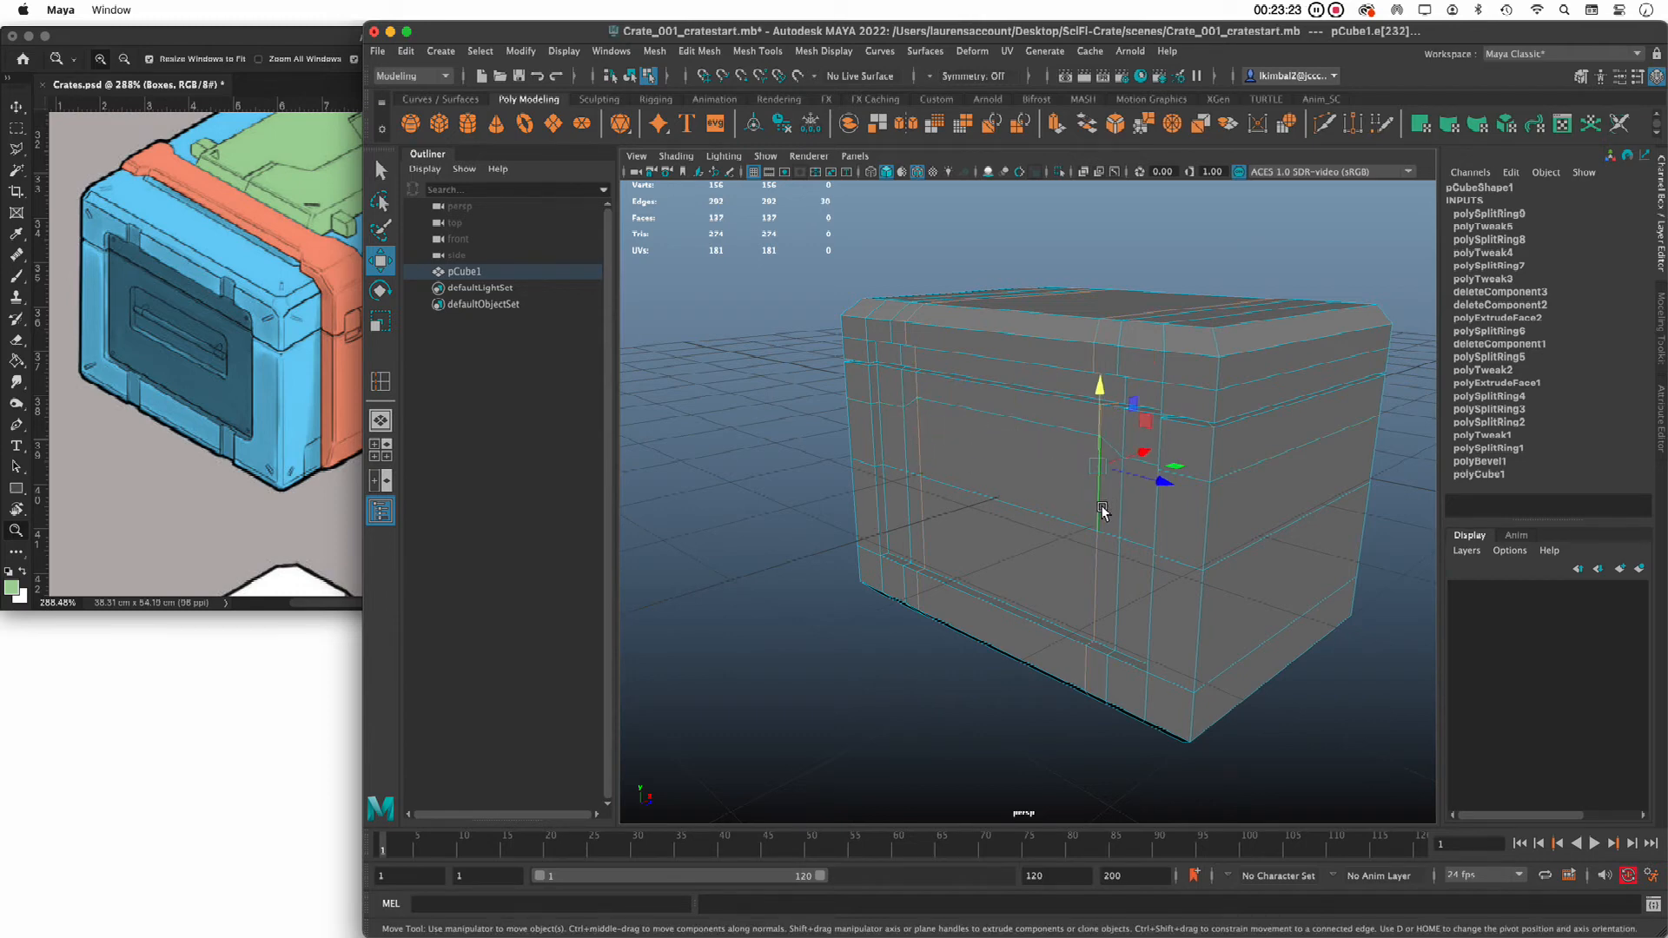
key(r)
drag(1158, 477, 1166, 488)
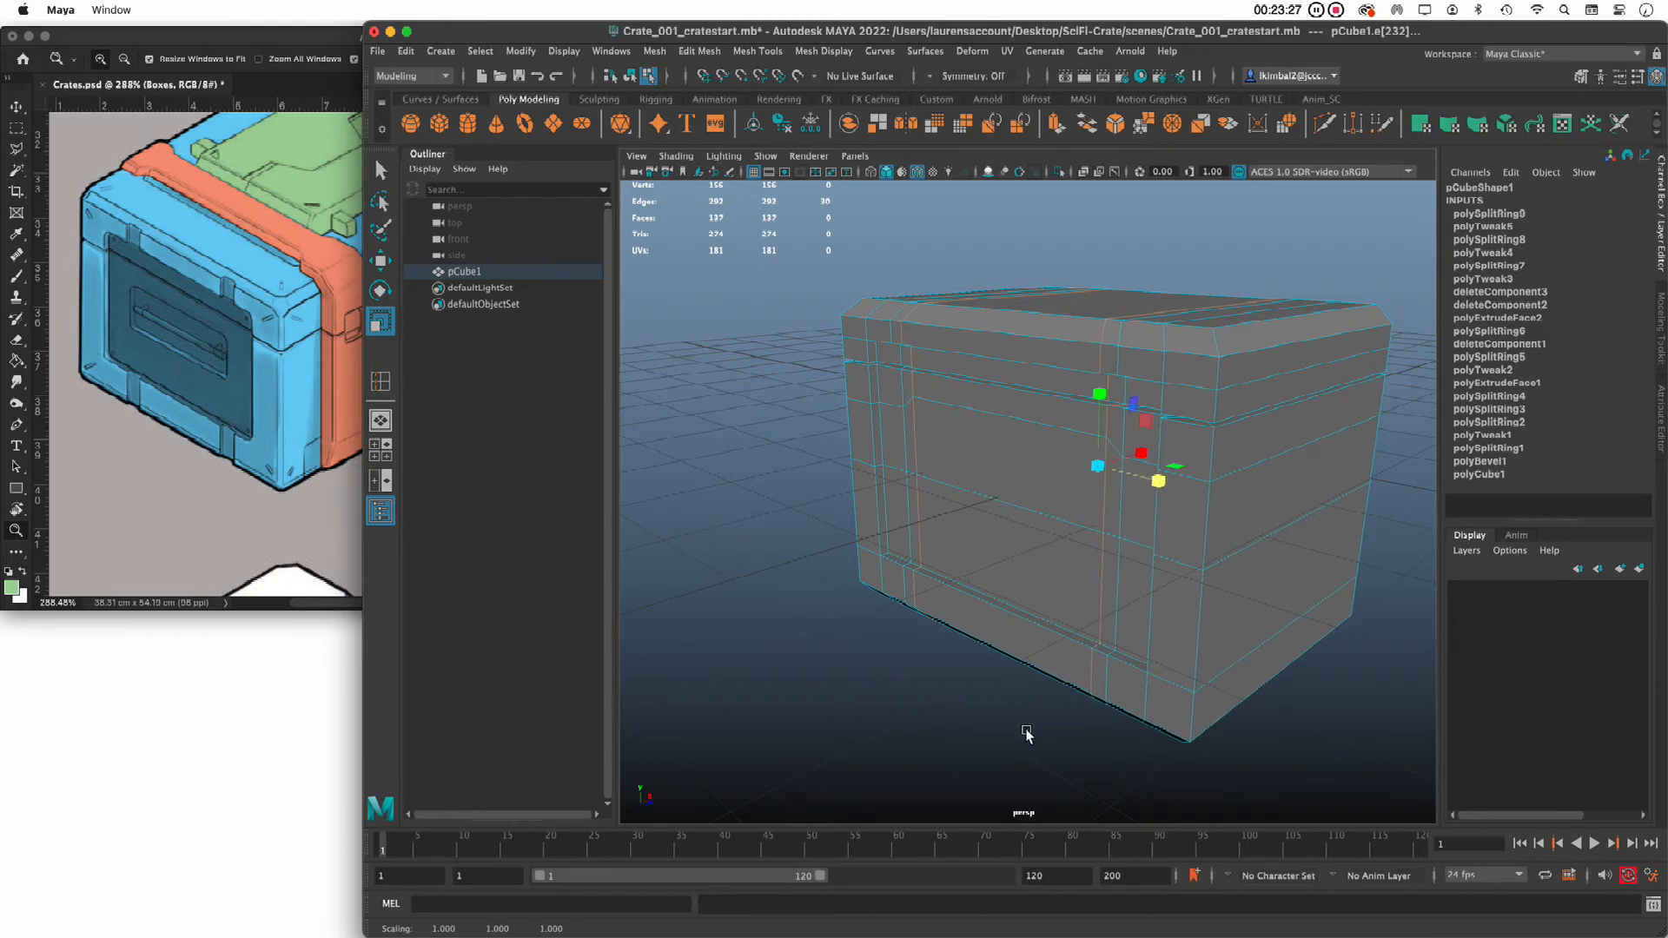
click(970, 734)
Select the three adjoining faces of the upper middle area on the crate's long side and extrude them slightly inward along X
alt+drag(976, 662, 948, 650)
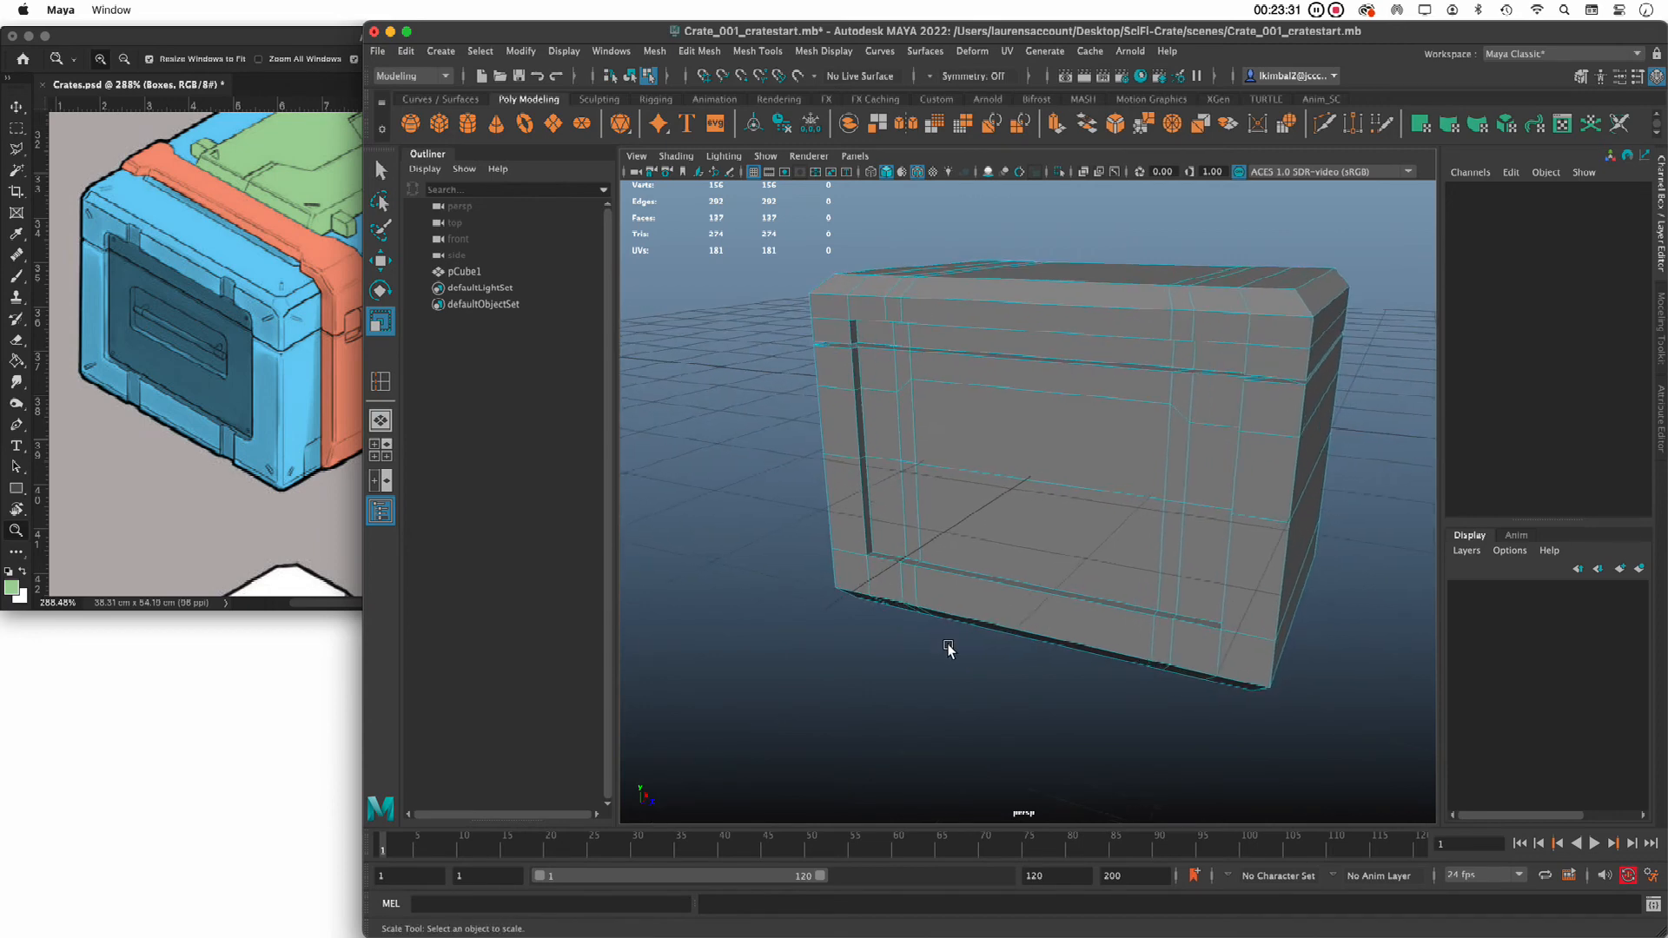
click(380, 170)
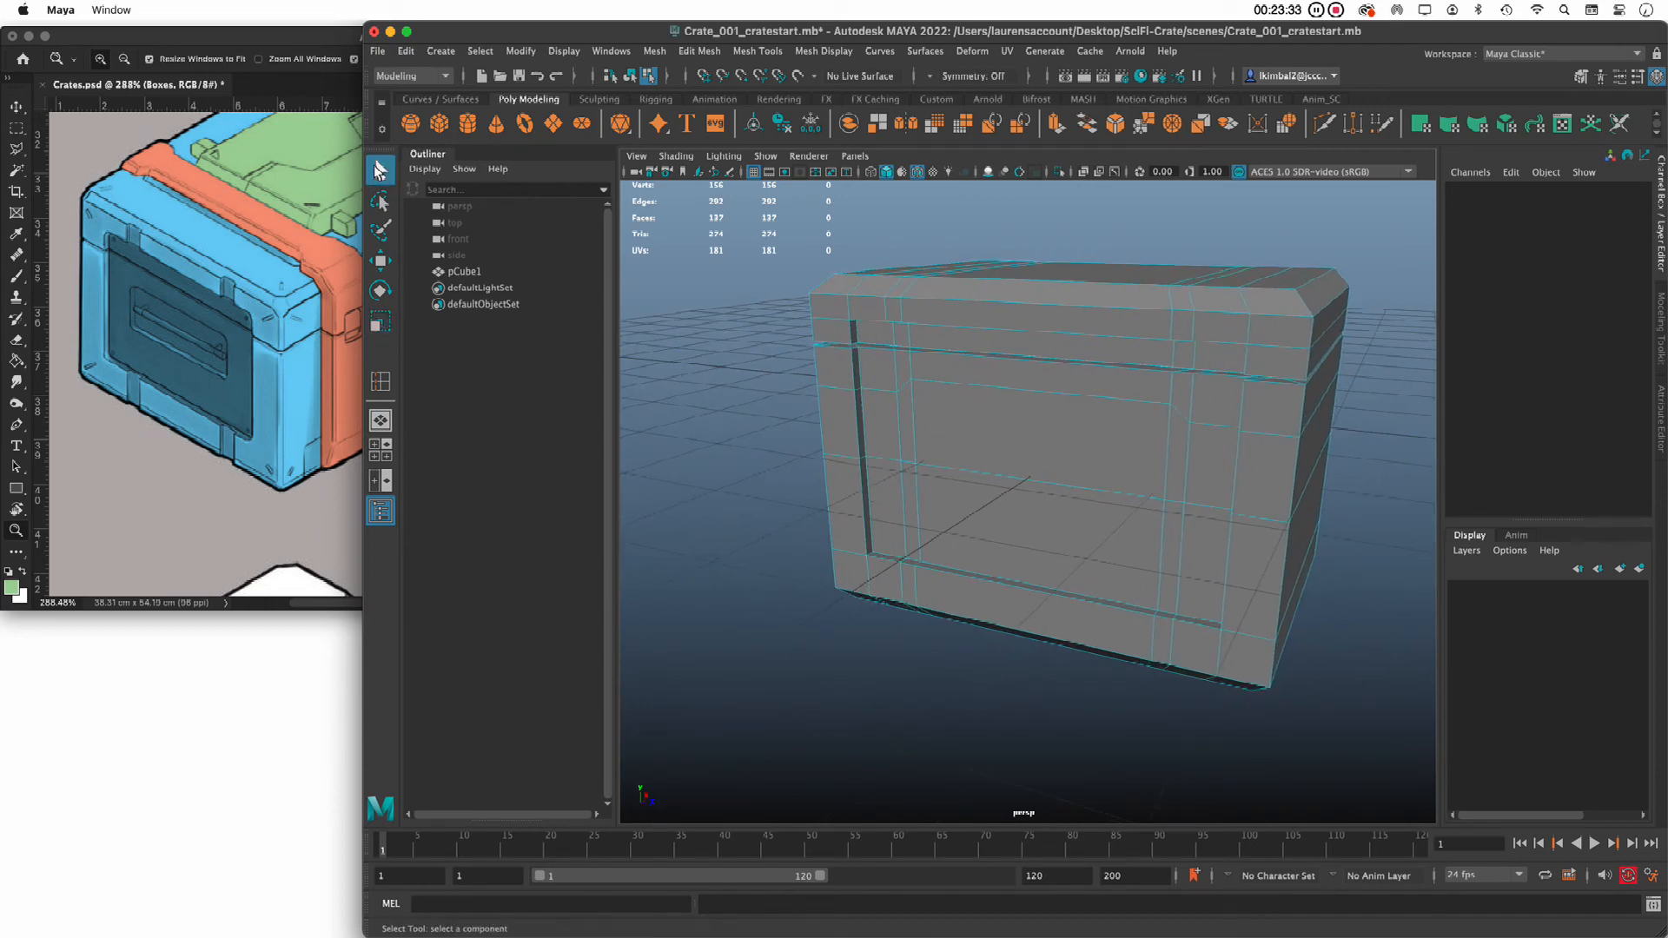
right_drag(924, 401, 926, 442)
click(908, 430)
shift+click(1008, 437)
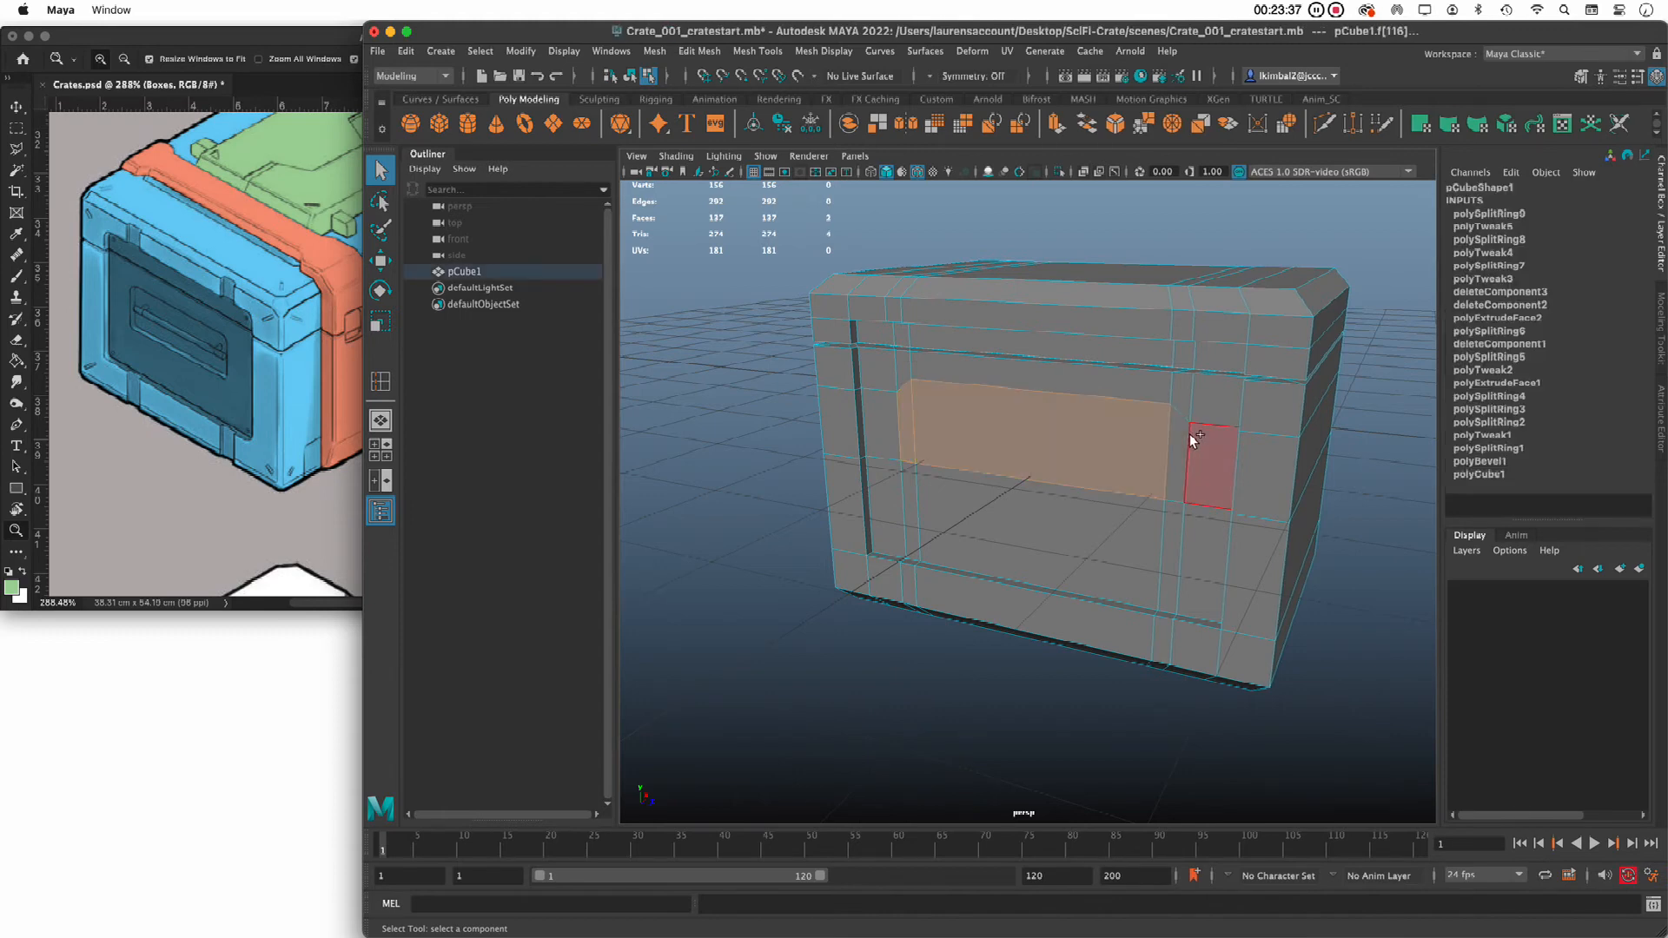
shift+click(1215, 462)
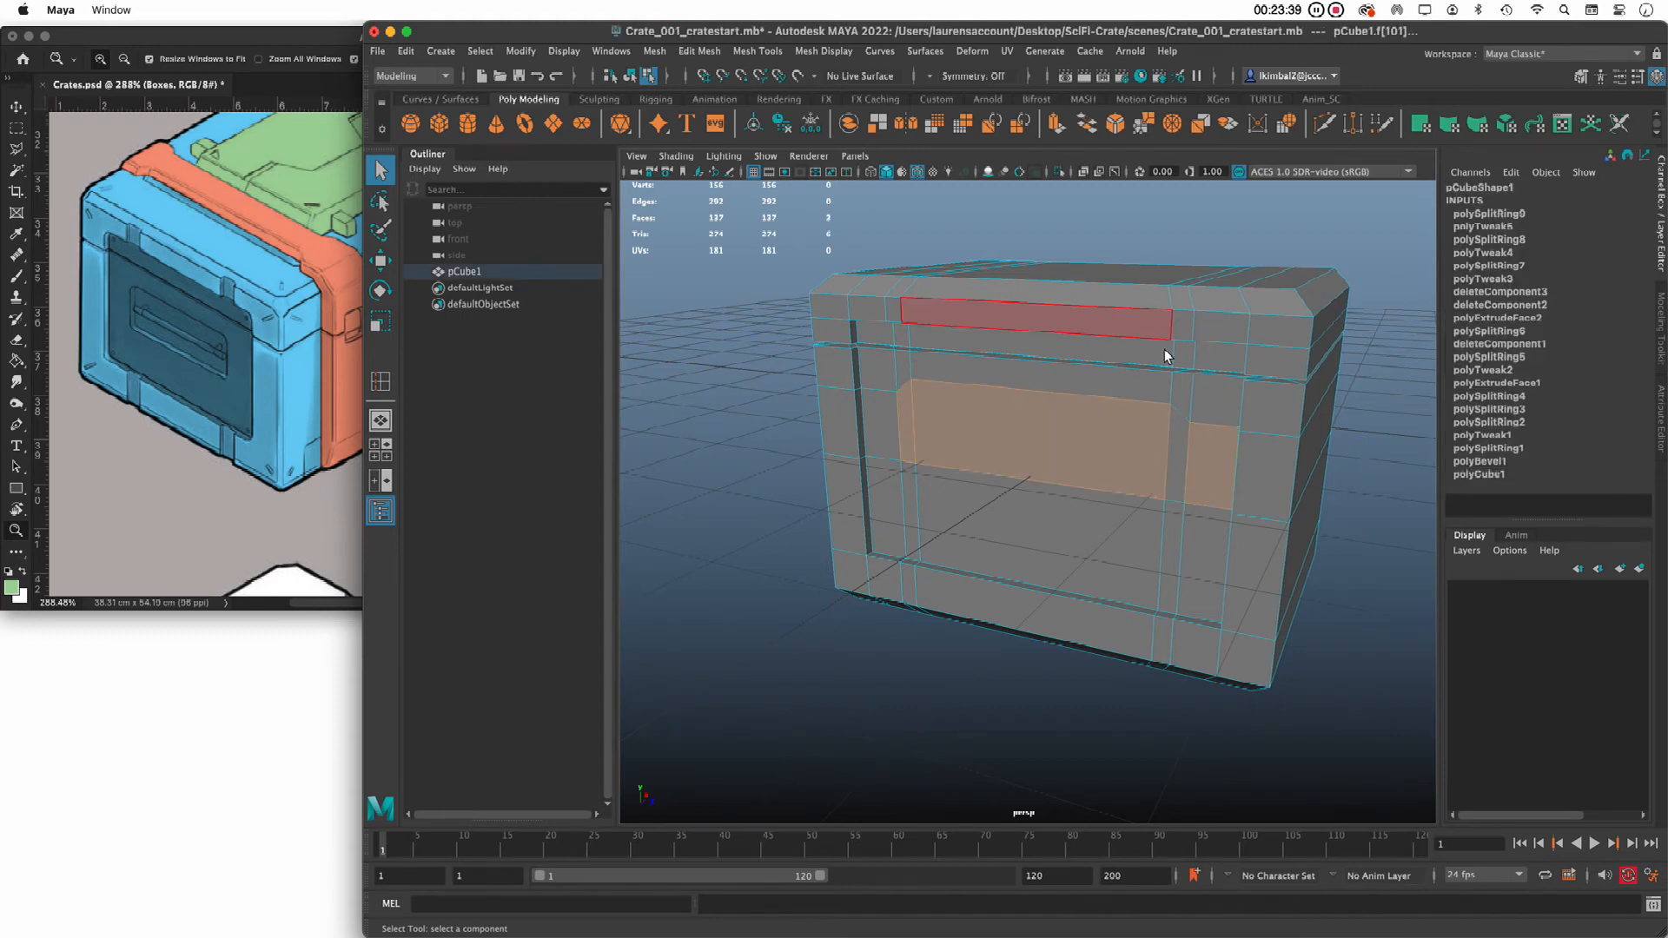
shift+click(1225, 481)
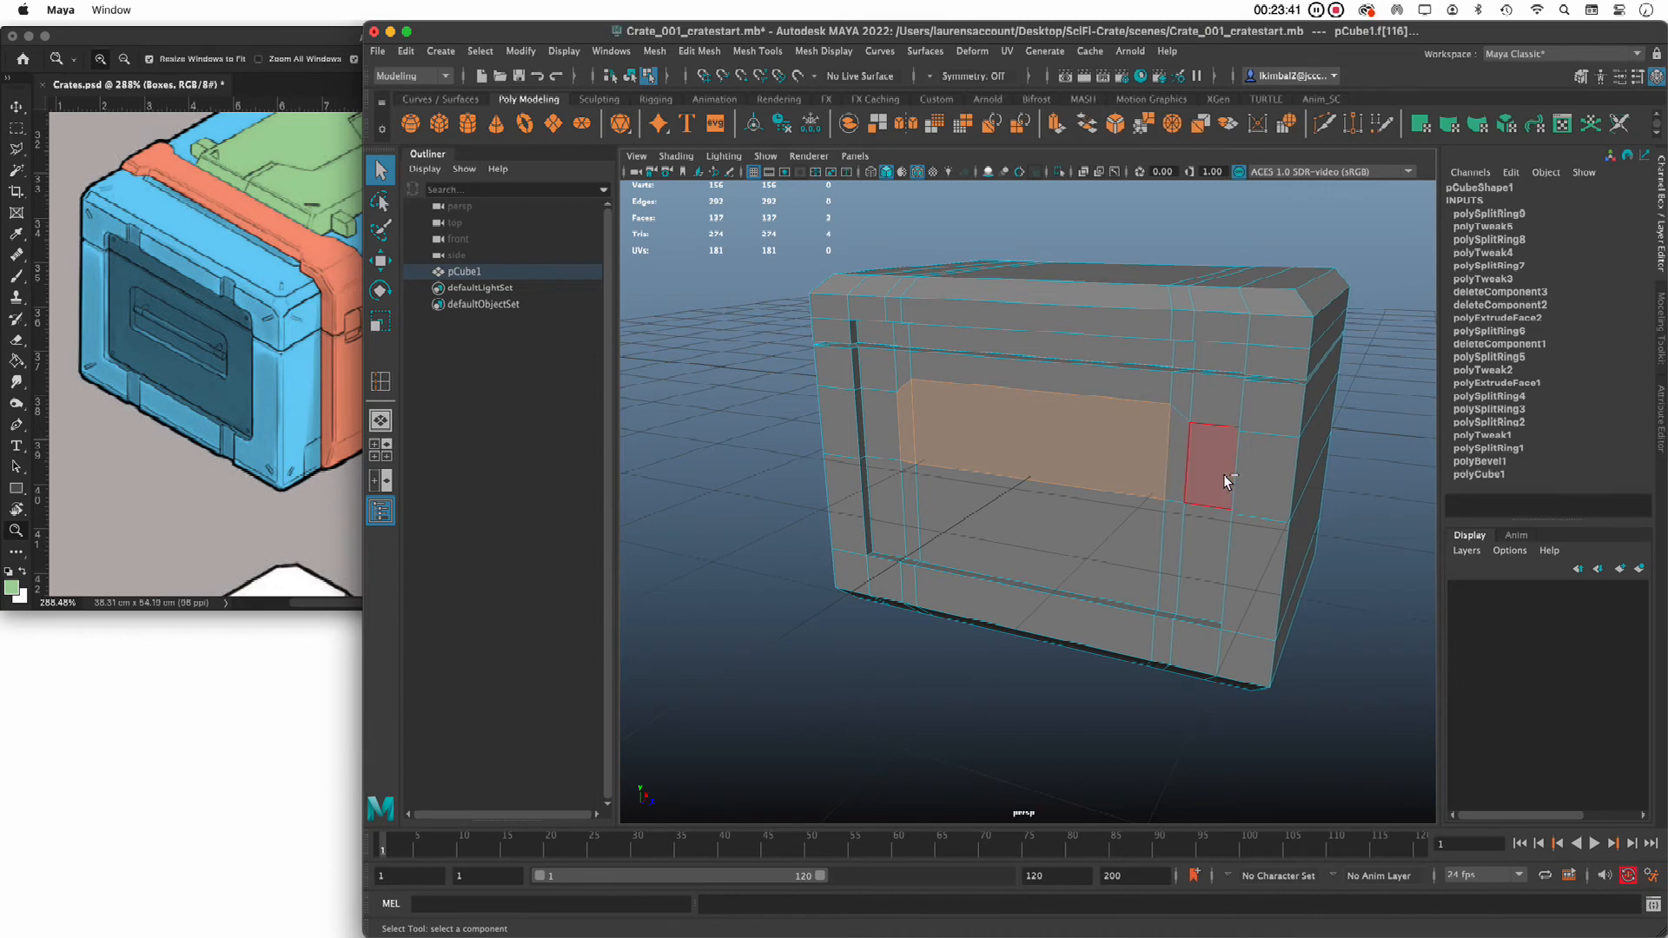
shift+click(1177, 467)
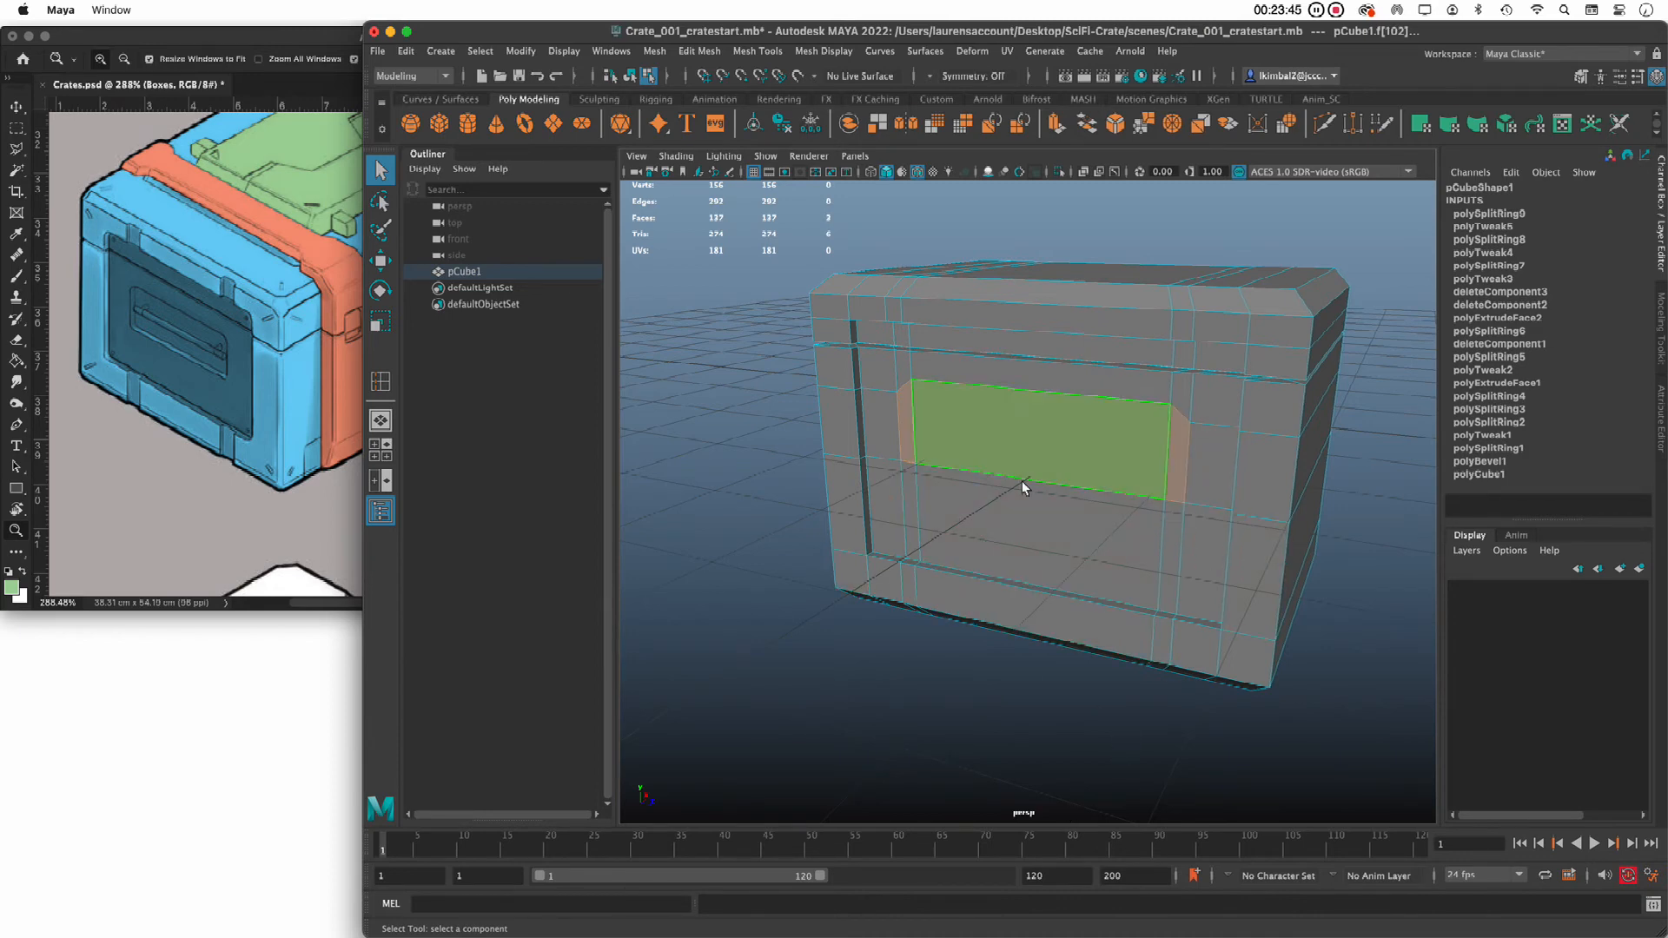
mouse_move(812, 712)
alt+mouse_down()
mouse_move(782, 719)
mouse_move(793, 707)
mouse_move(795, 722)
alt+mouse_up()
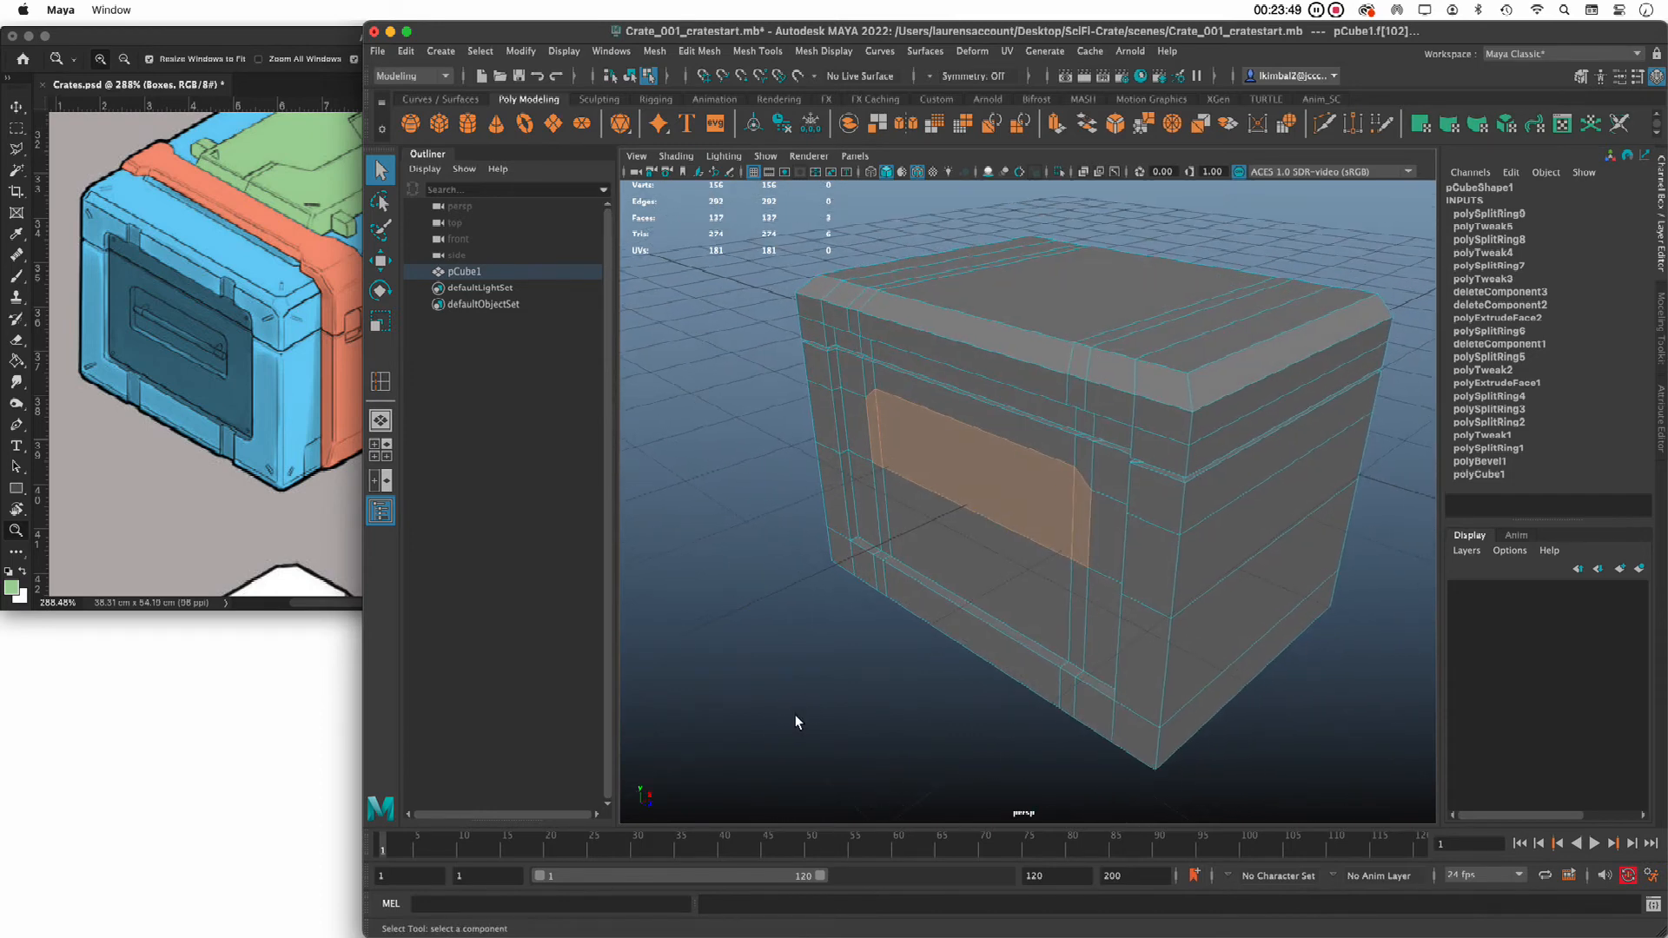
key(w)
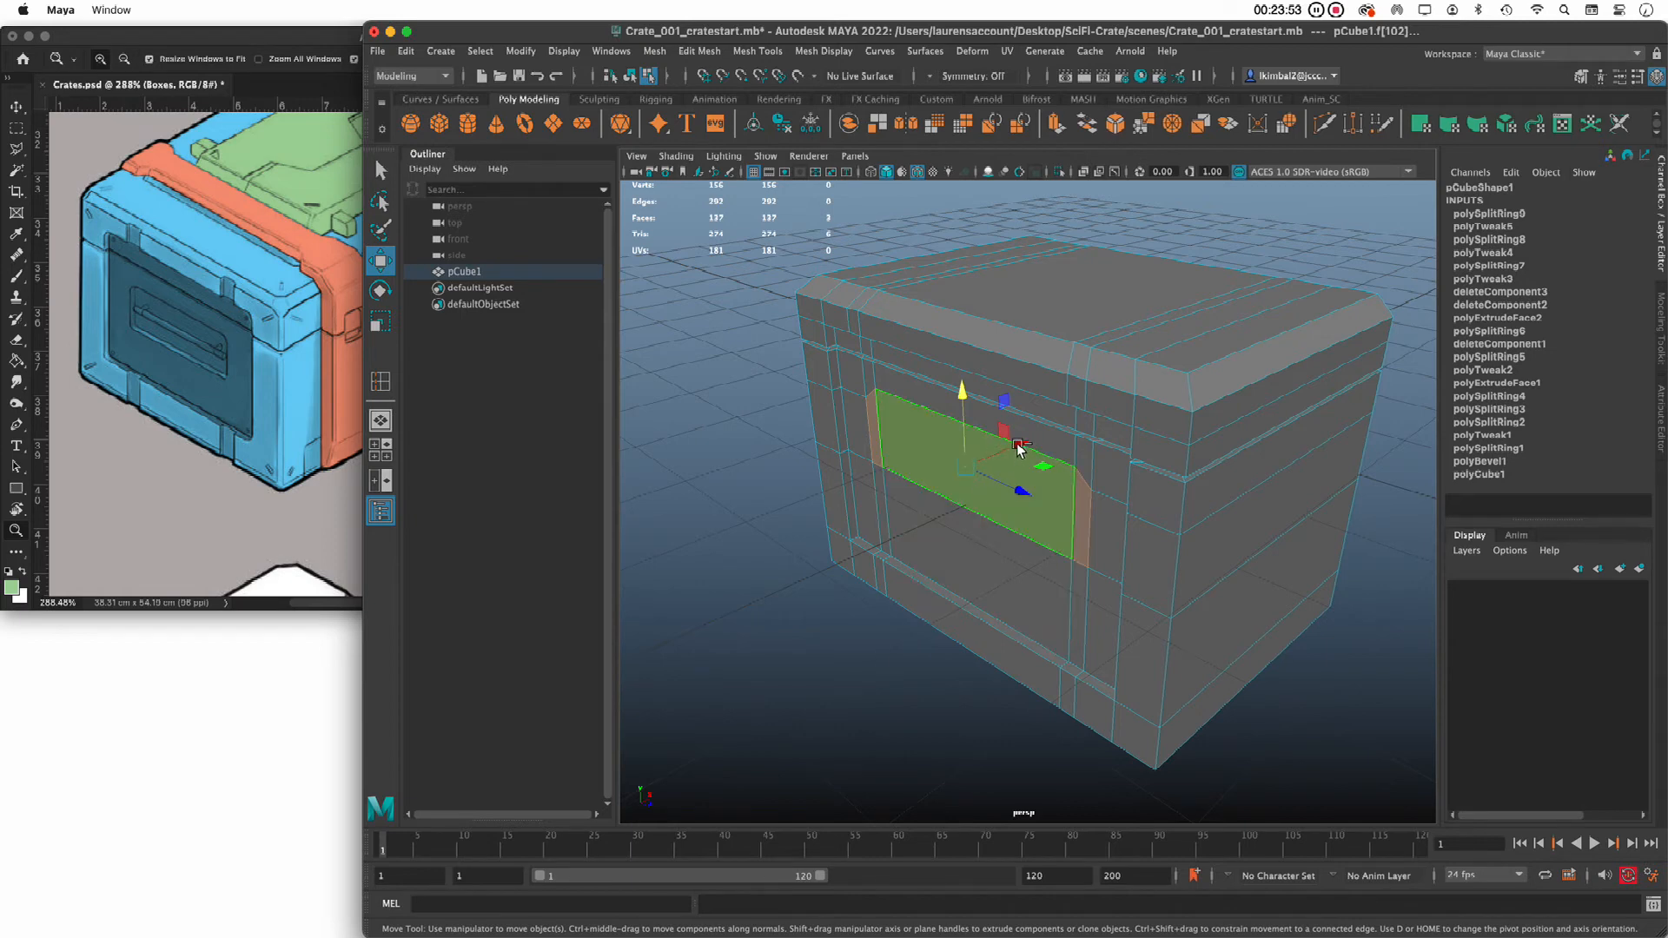
shift+drag(1018, 446, 1022, 440)
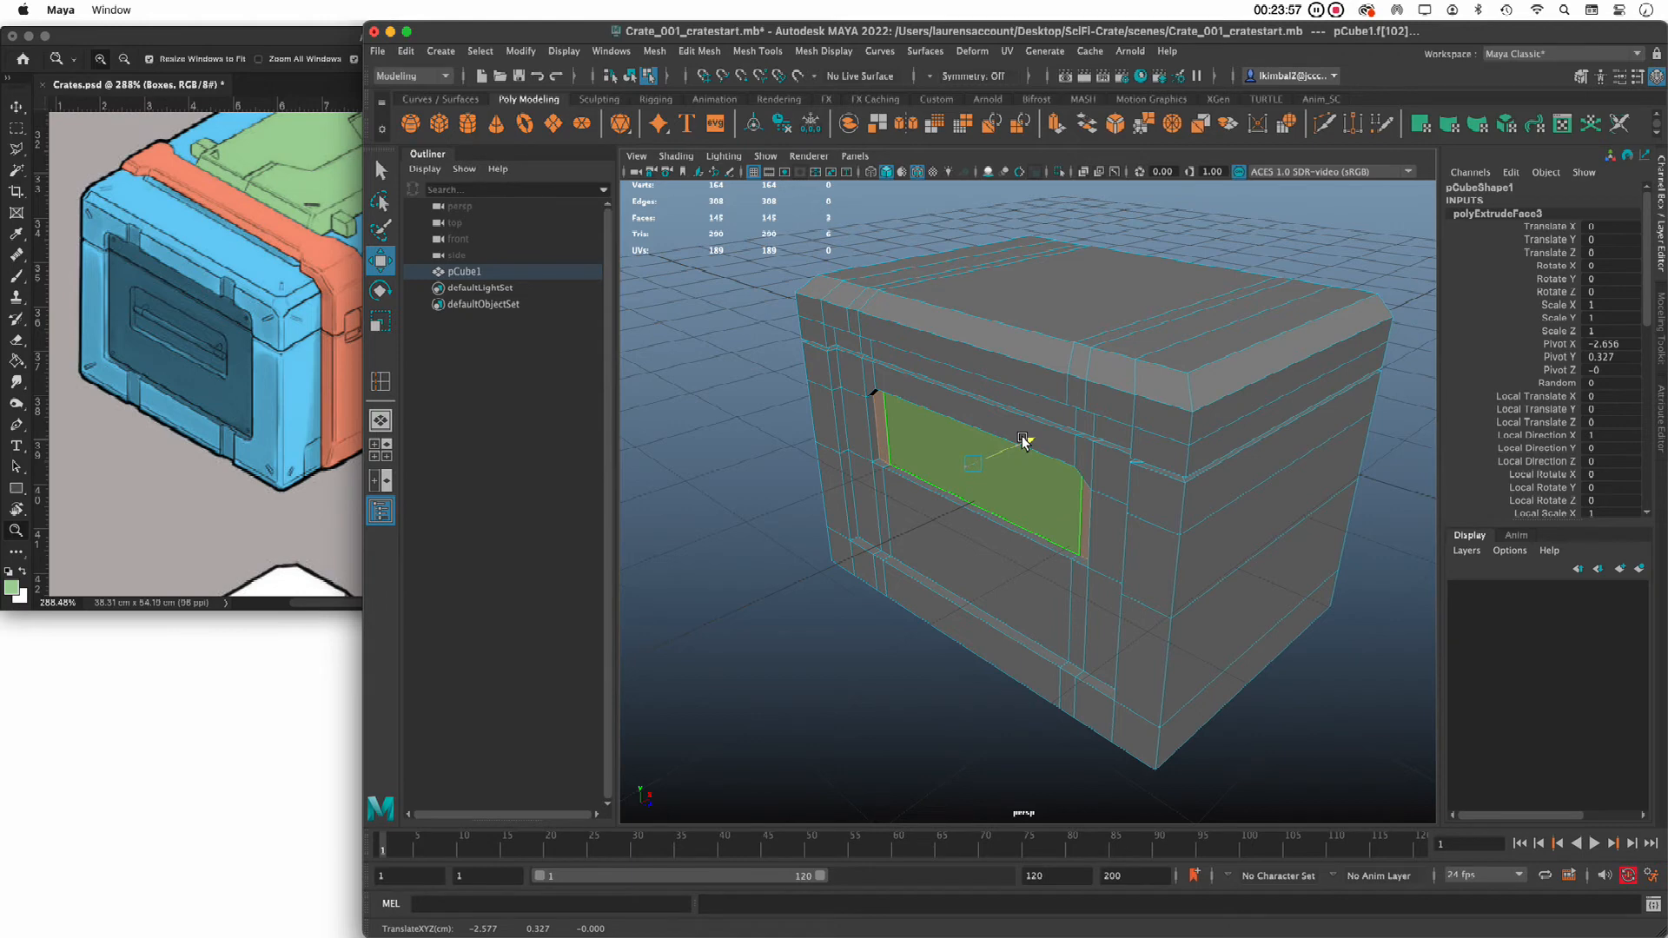
click(875, 681)
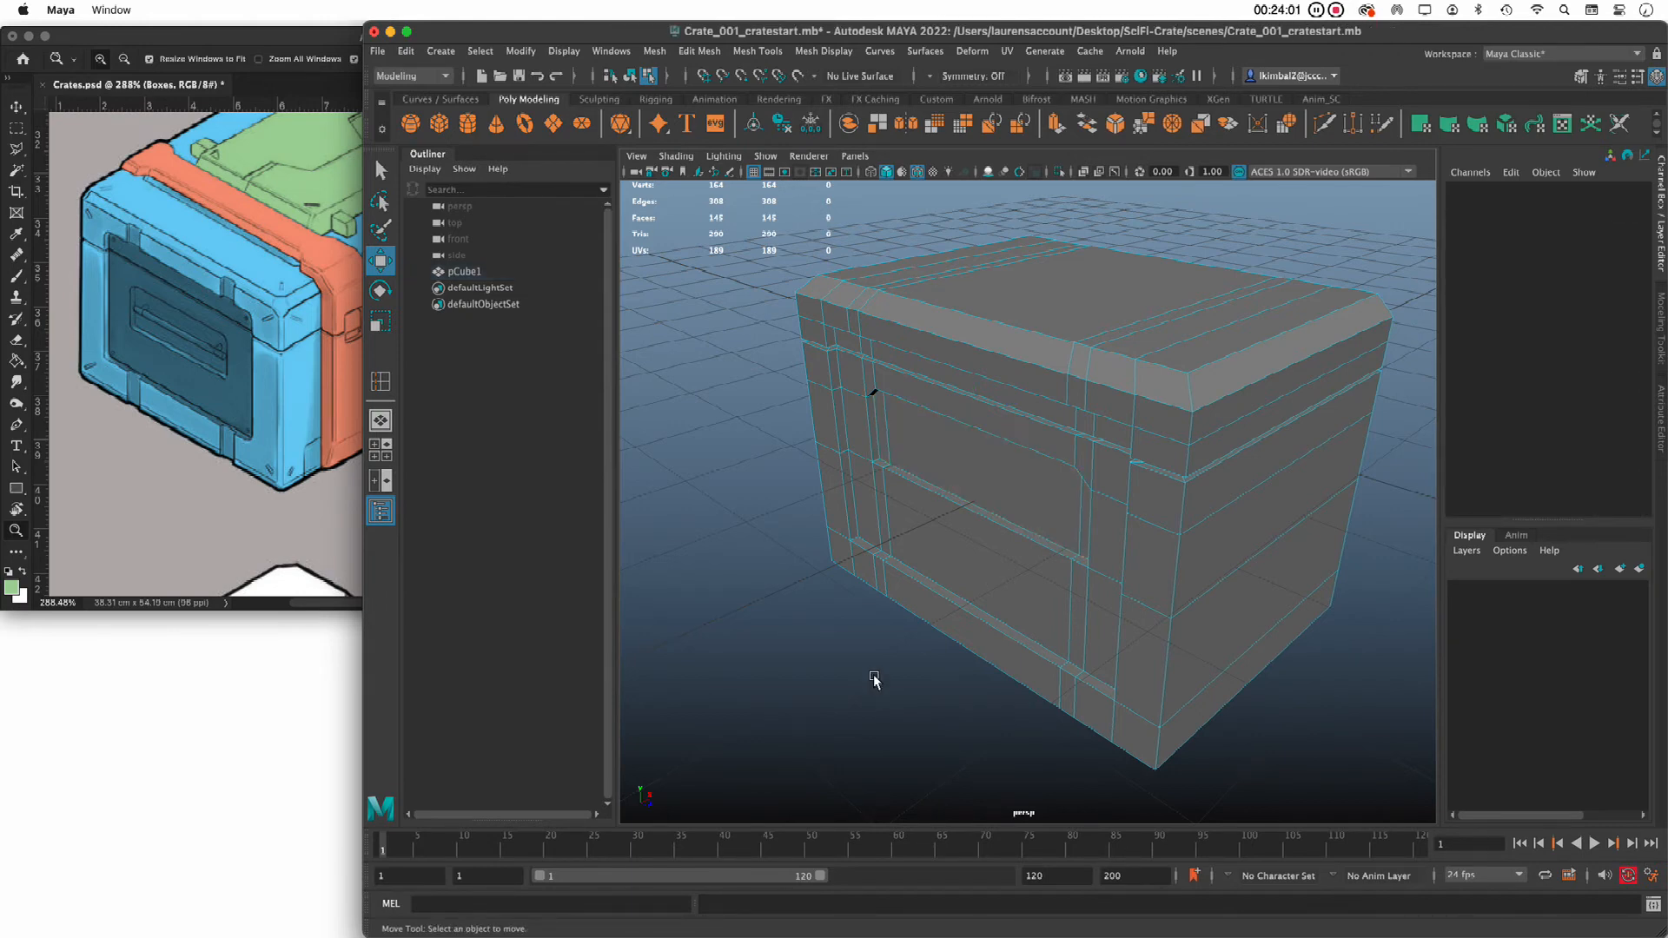
key(F8)
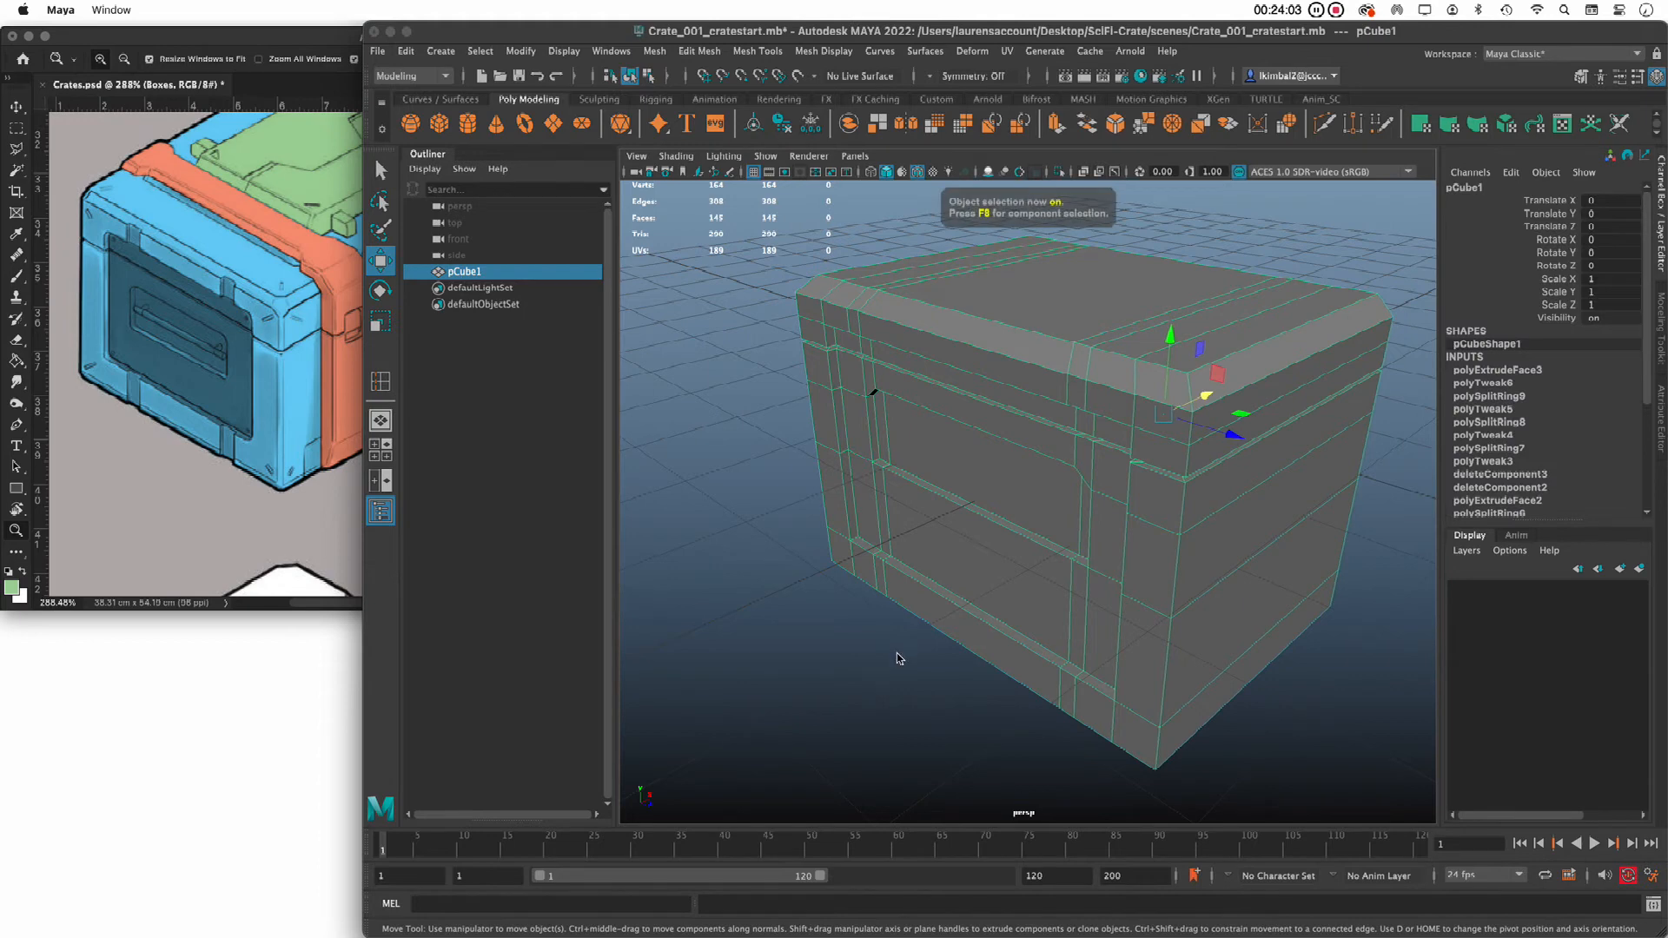
click(897, 658)
Switch the crate to vertex selection and view its recessed long side nearly straight on
scroll(875, 679, down, 5)
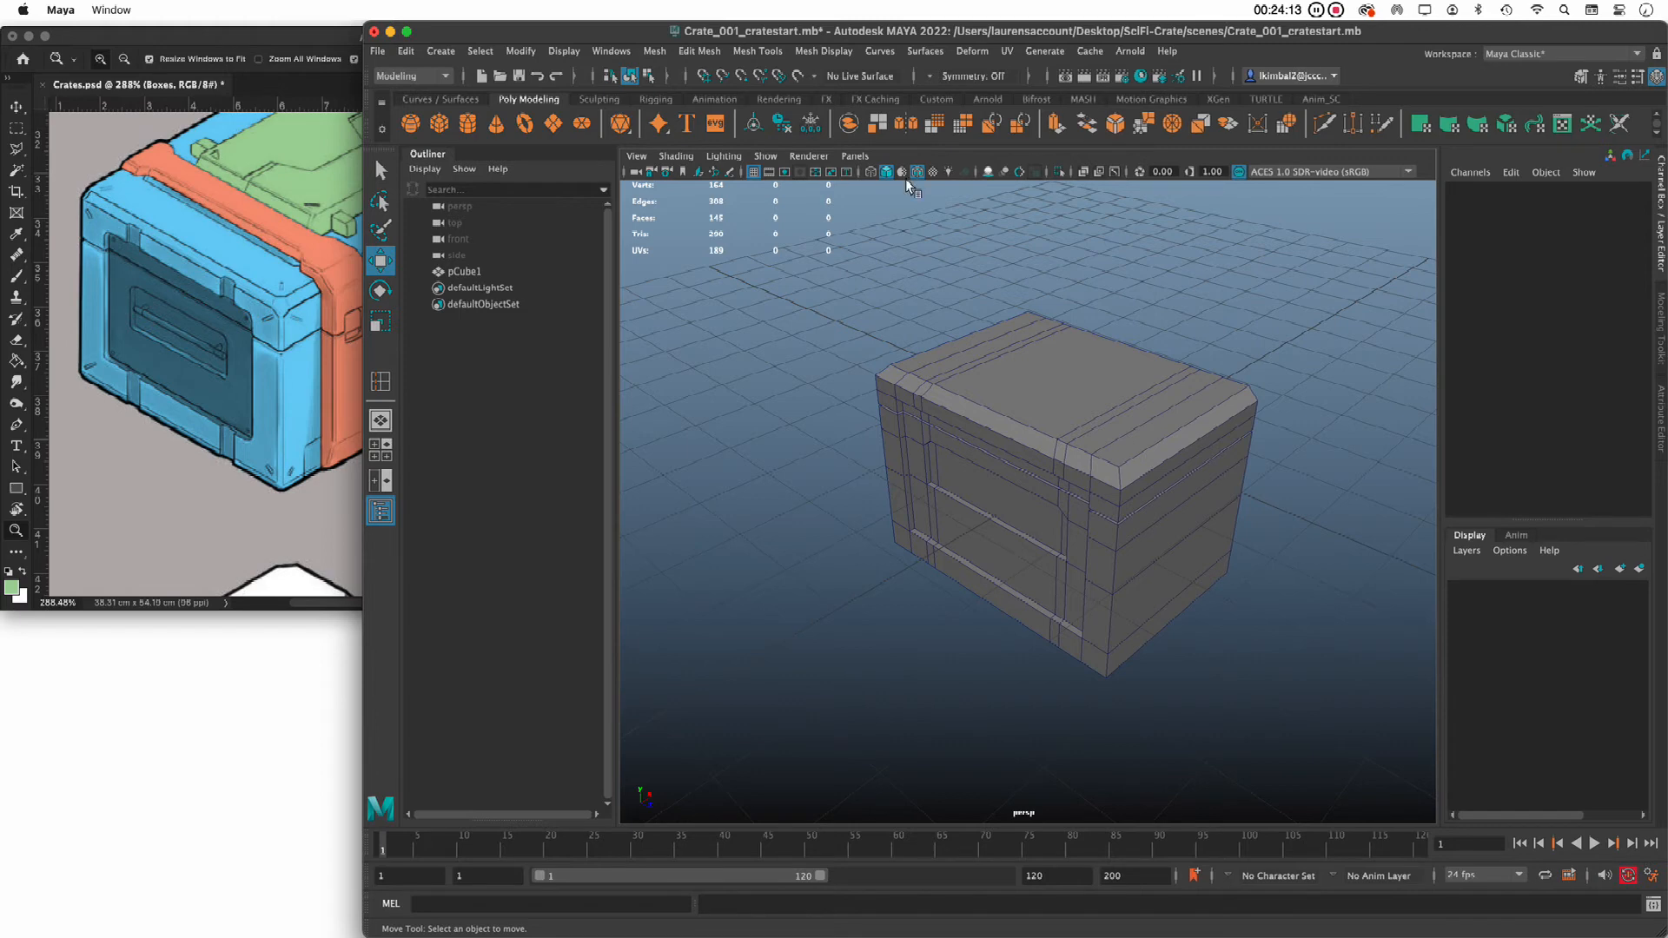
alt+drag(1034, 546, 1041, 532)
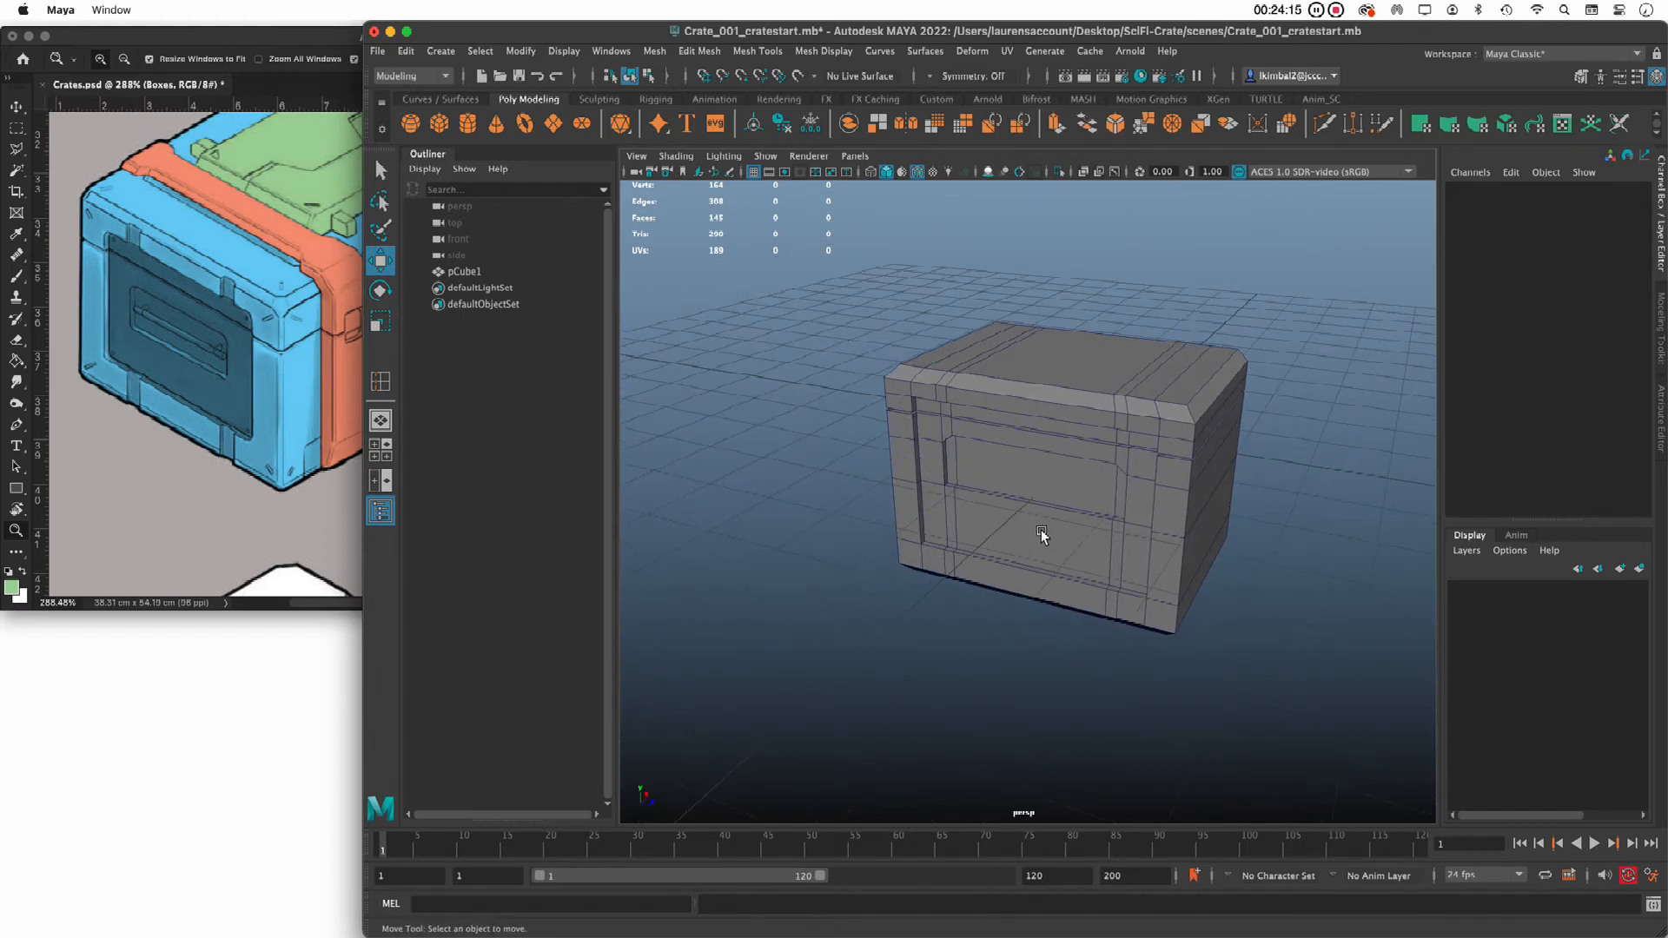
alt+right_drag(1042, 532, 1065, 613)
alt+drag(1065, 612, 1080, 622)
right_drag(1045, 546, 1038, 590)
right_drag(1036, 443, 923, 465)
alt+right_drag(1204, 466, 1126, 453)
alt+drag(1126, 452, 1136, 440)
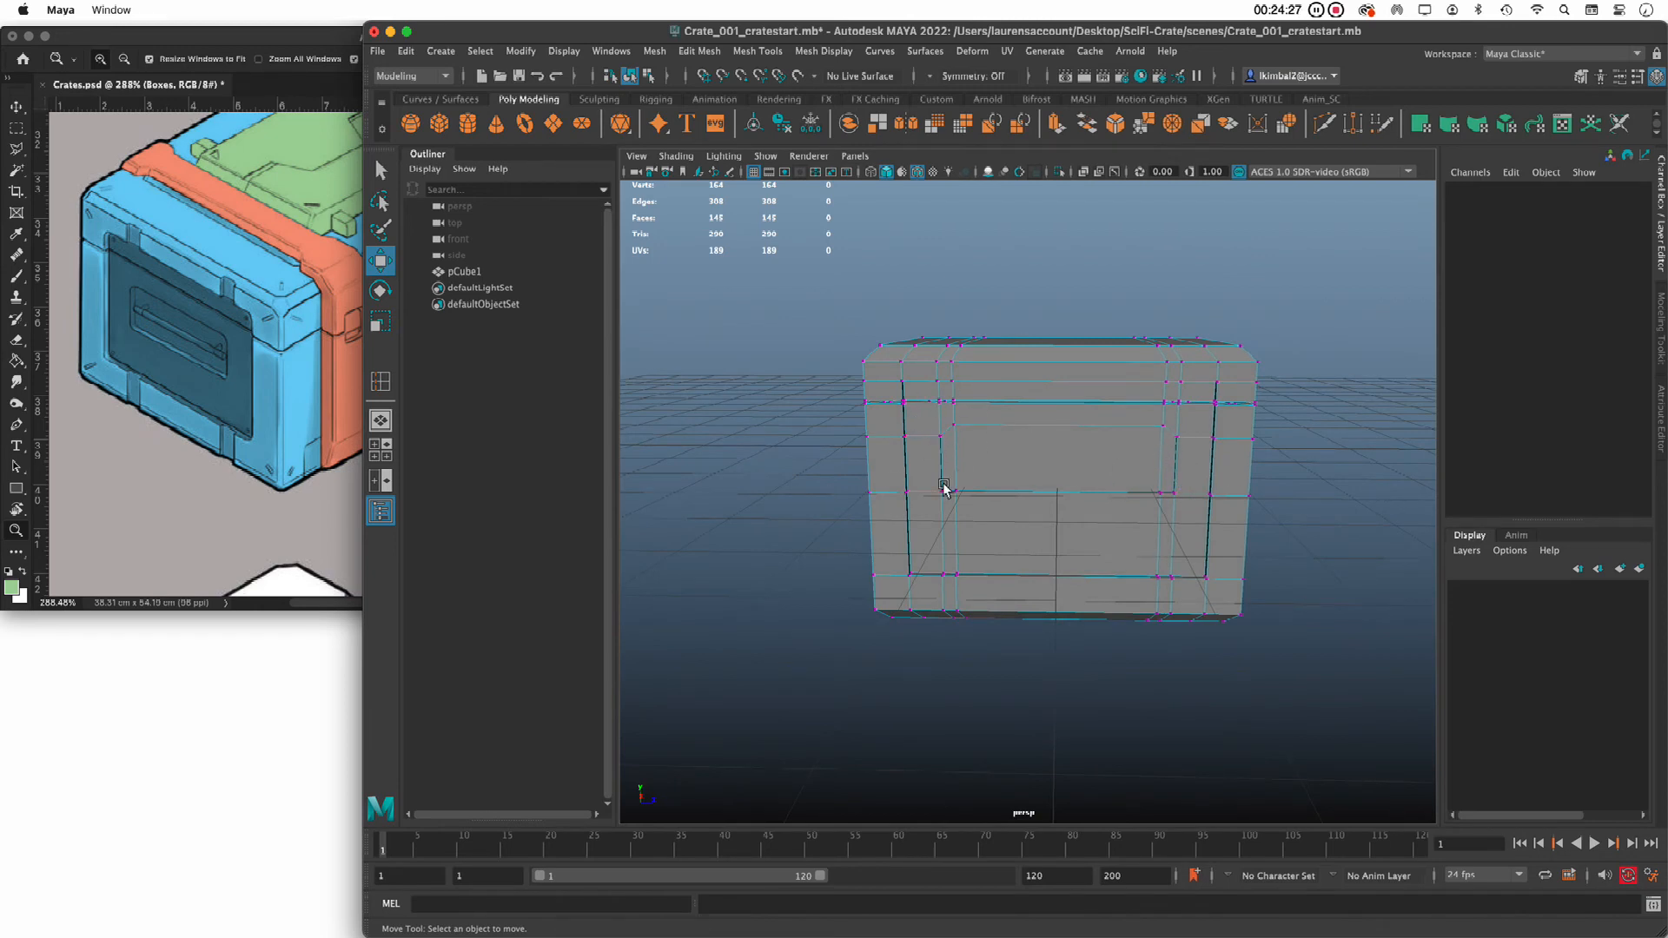
Create a new Left orthographic view of the crate and turn on Wireframe on Shaded in it
key(space)
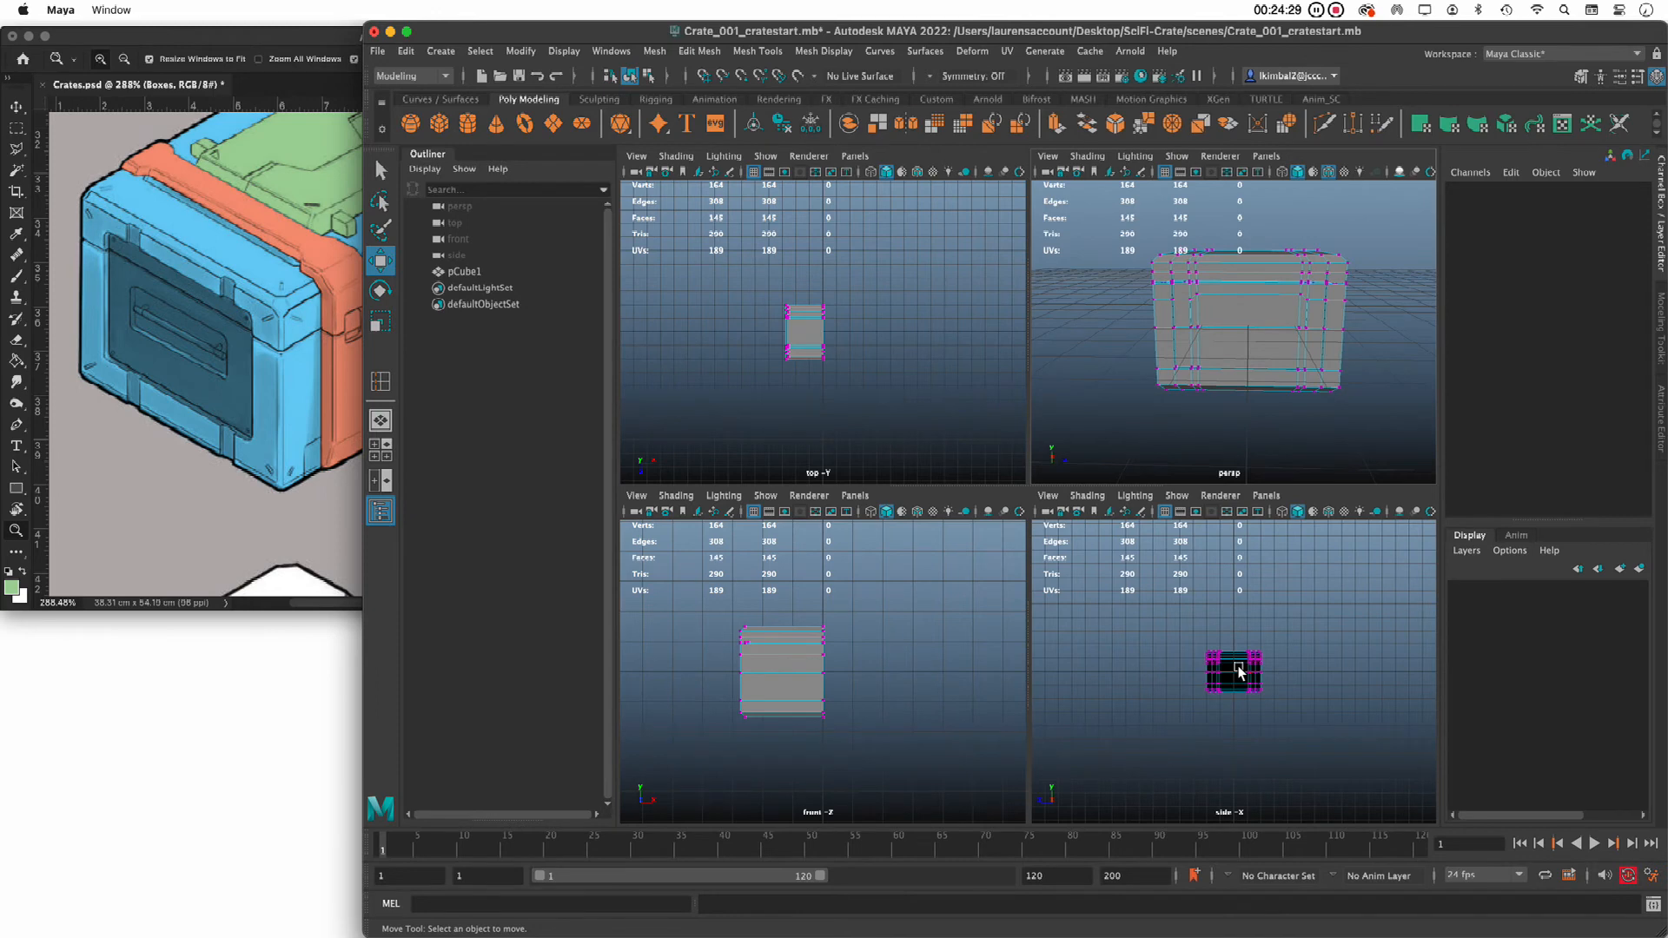
key(space)
scroll(1102, 663, up, 2)
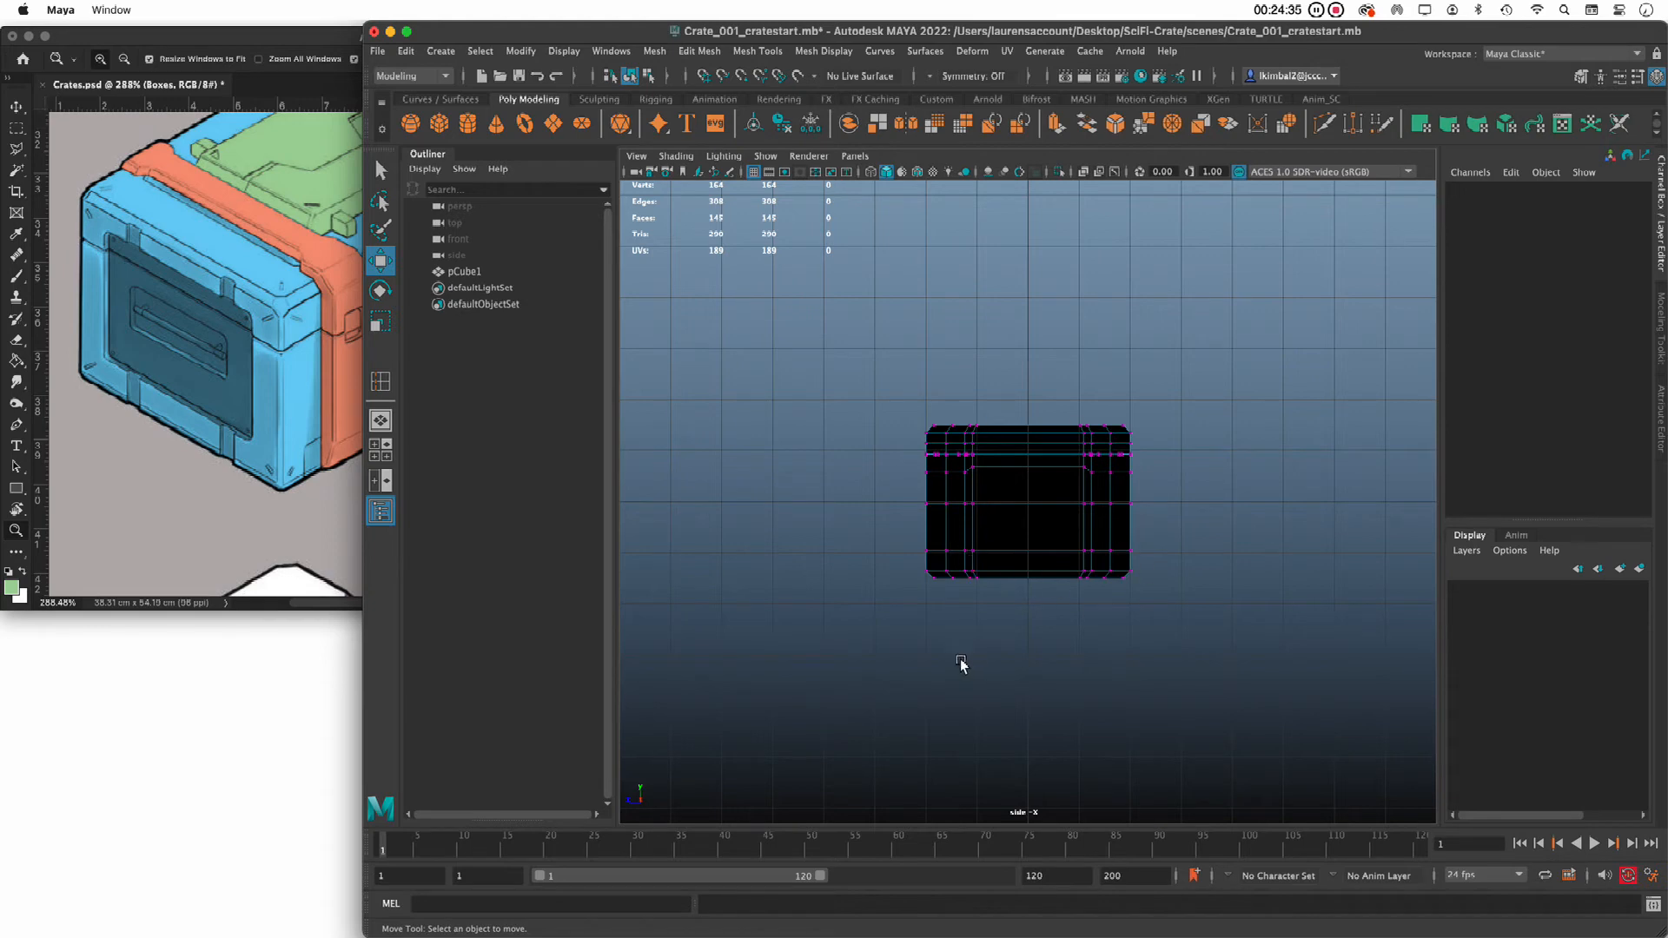
click(855, 156)
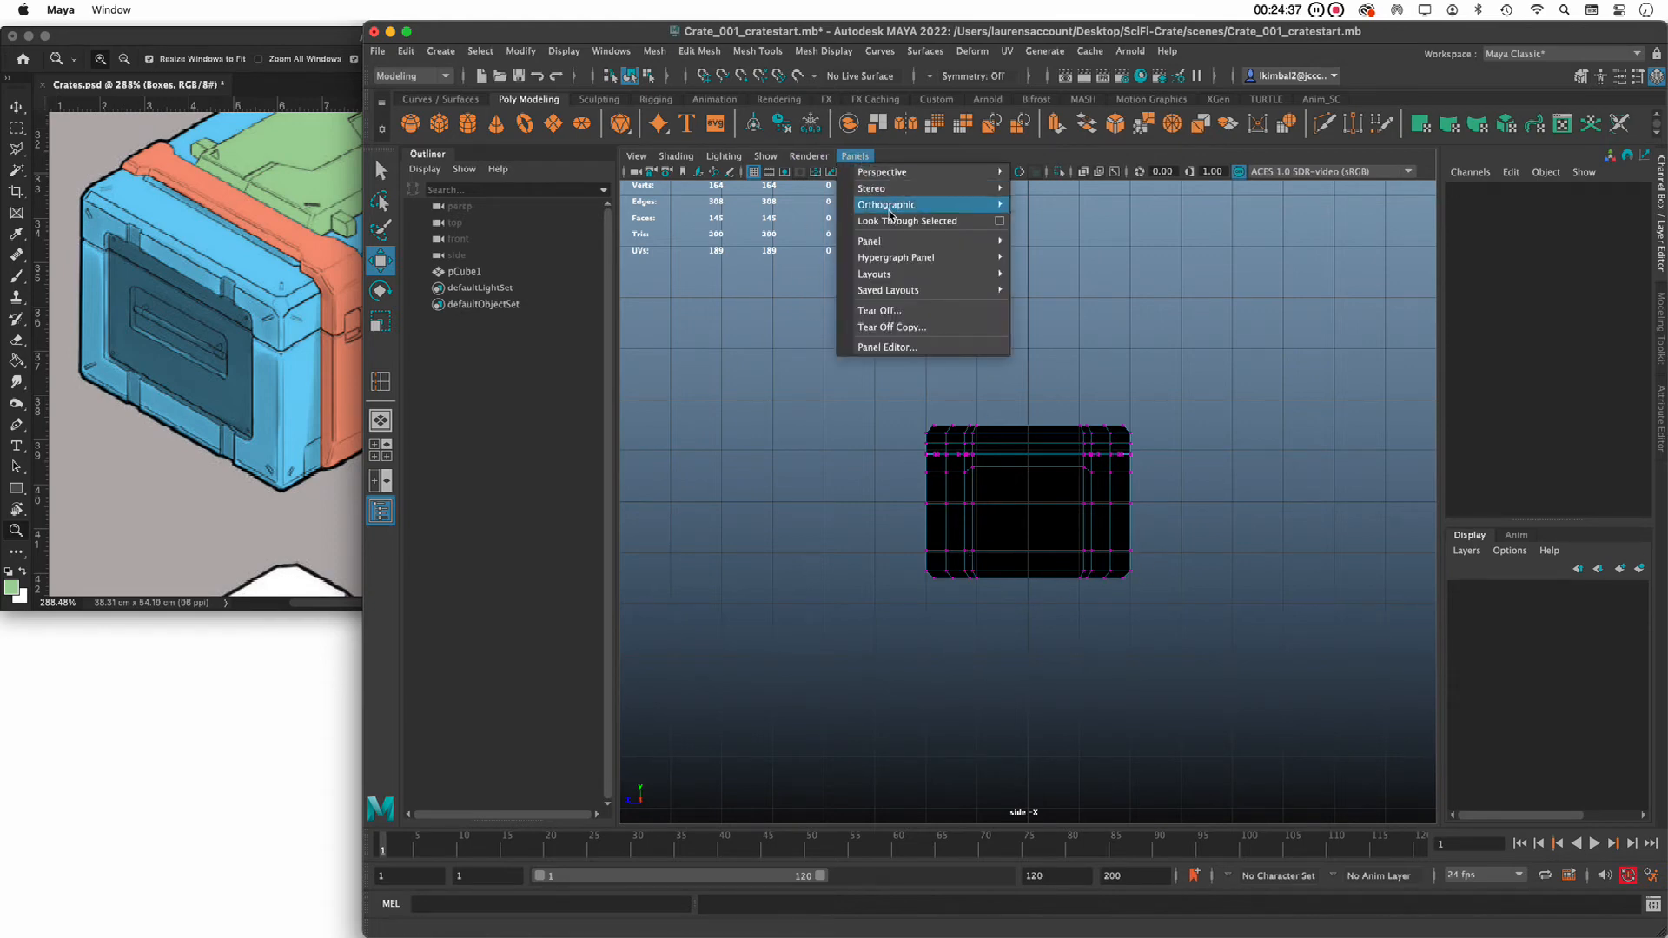
mouse_move(898, 213)
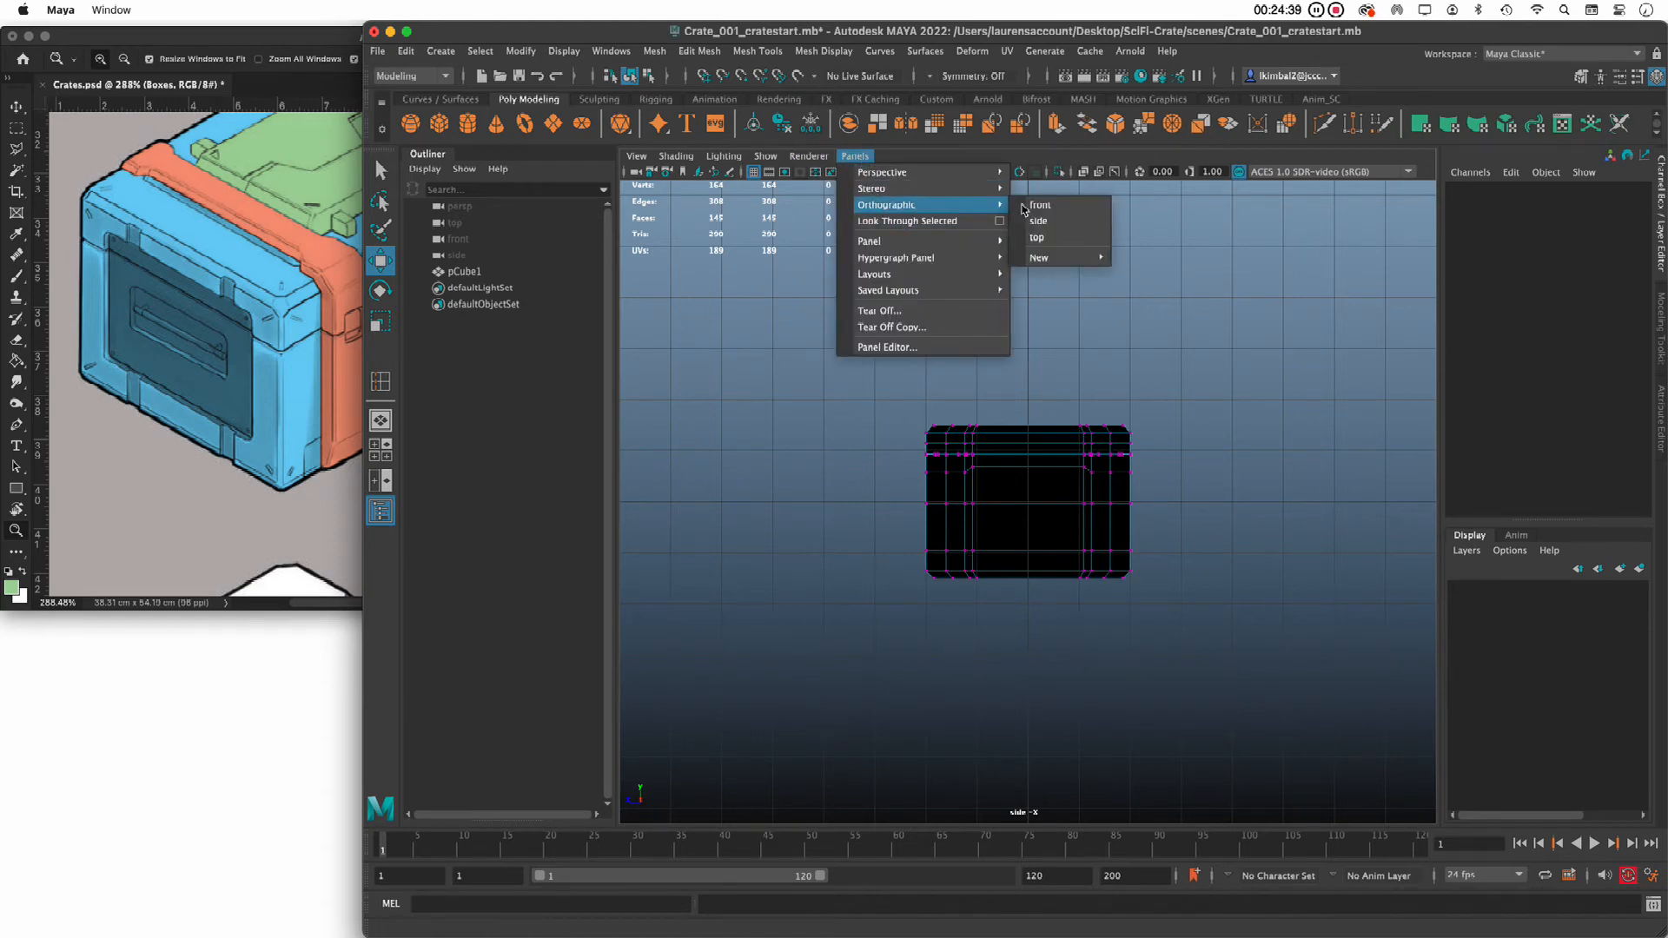
mouse_move(1071, 263)
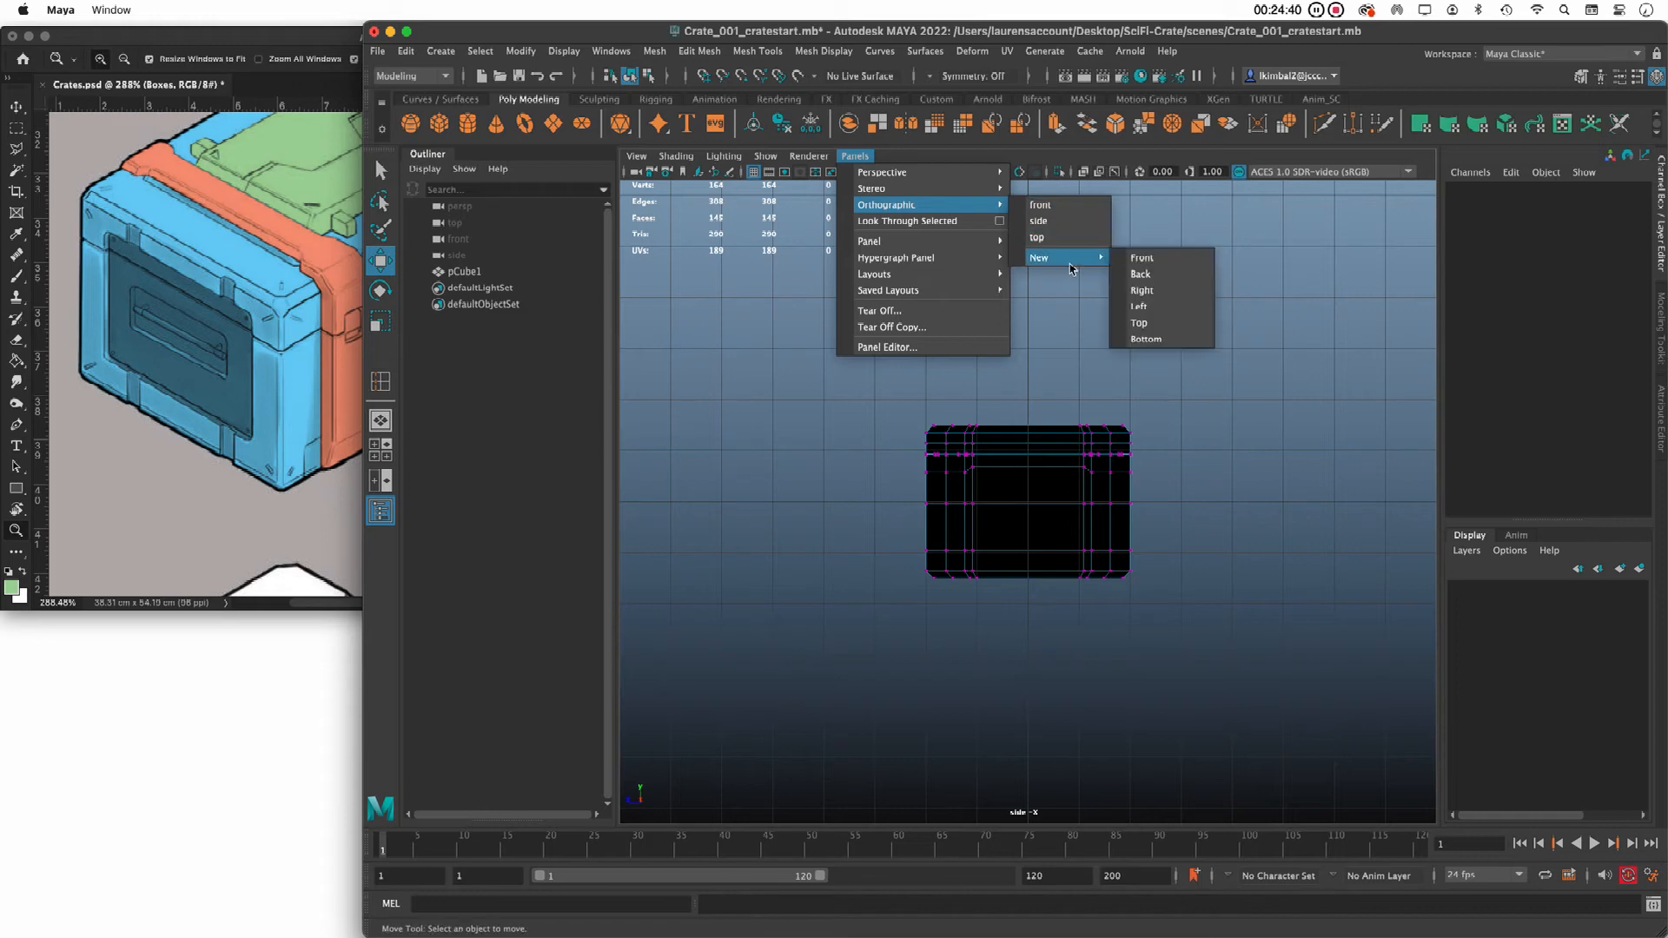
click(1194, 311)
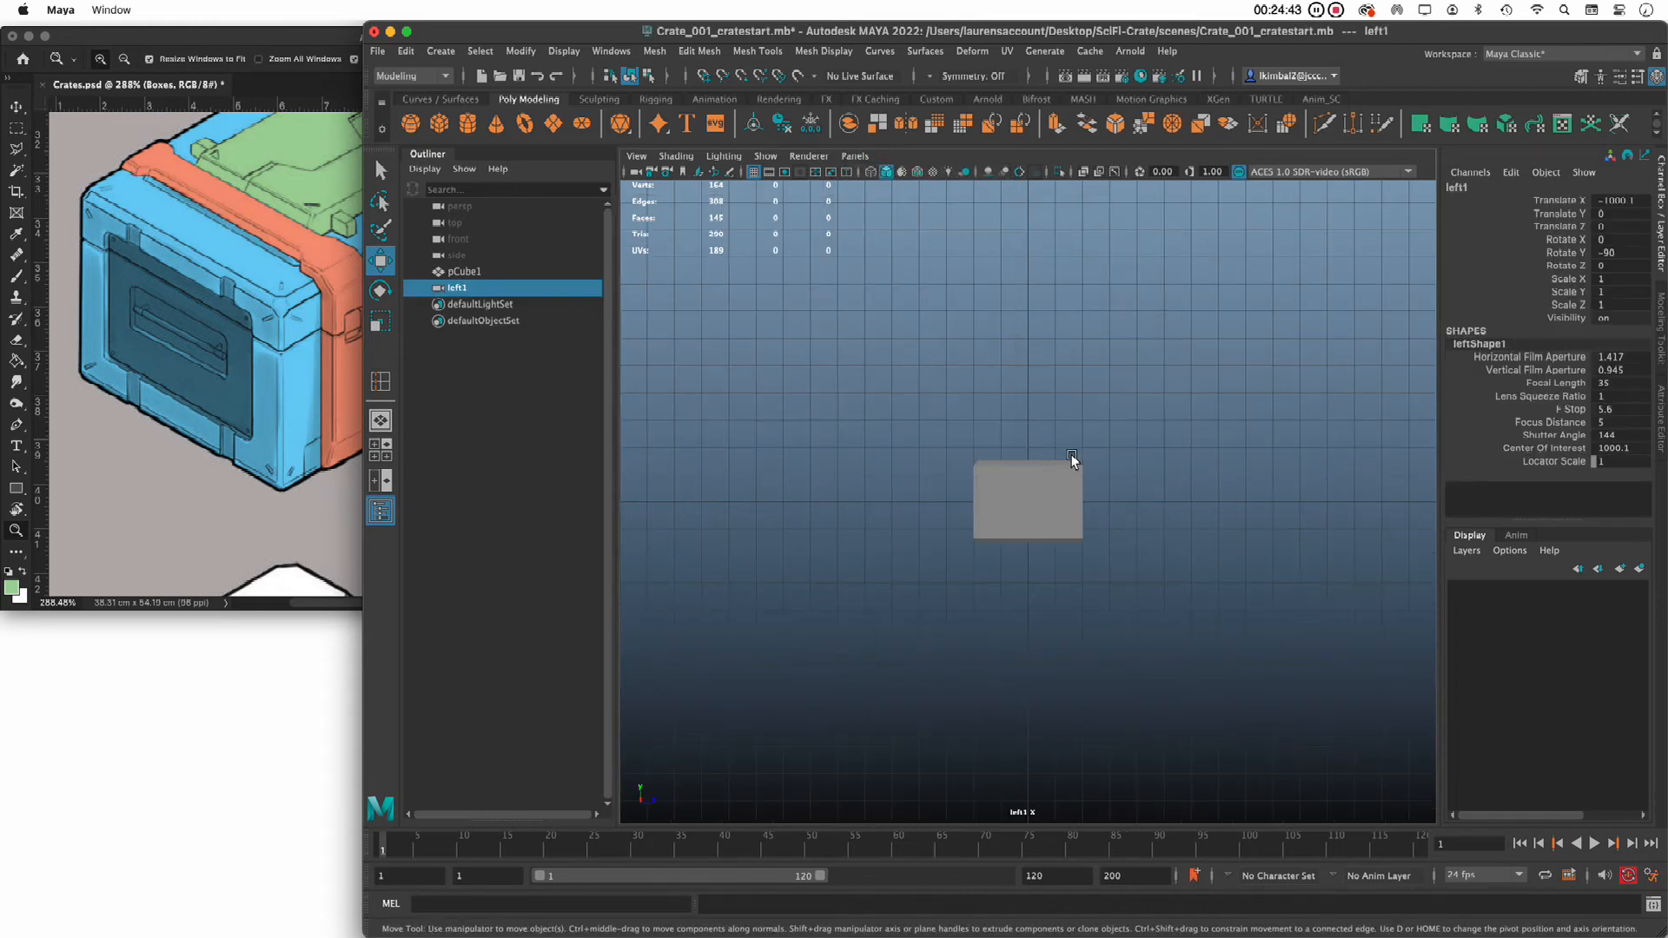
scroll(1009, 585, up, 5)
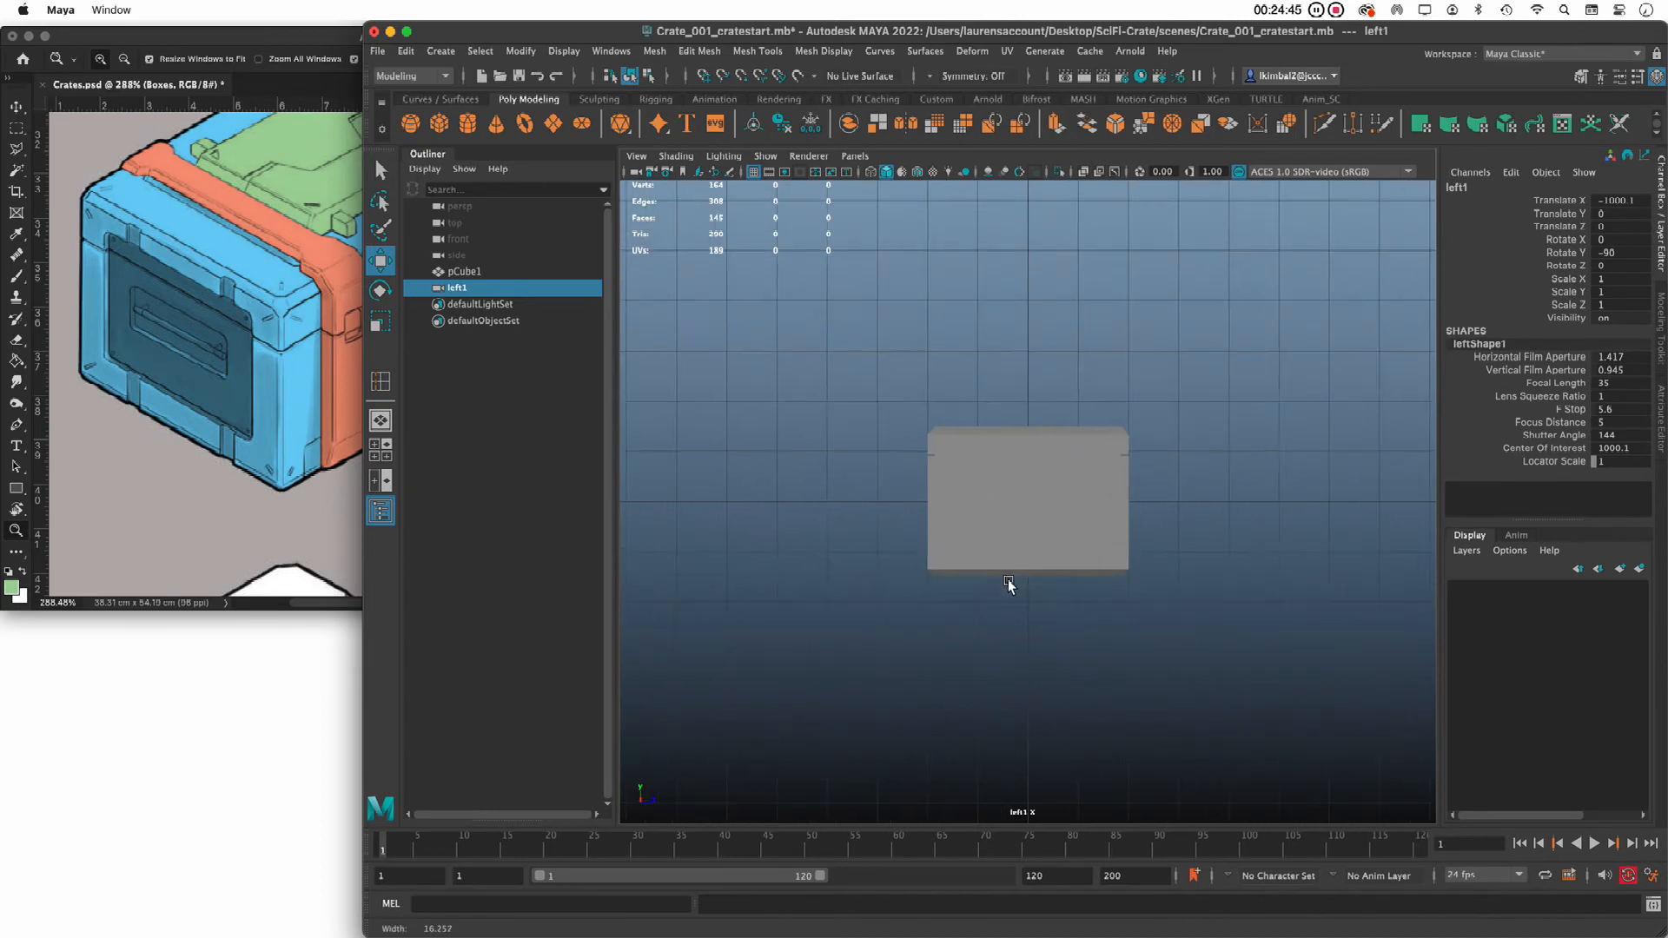
click(676, 156)
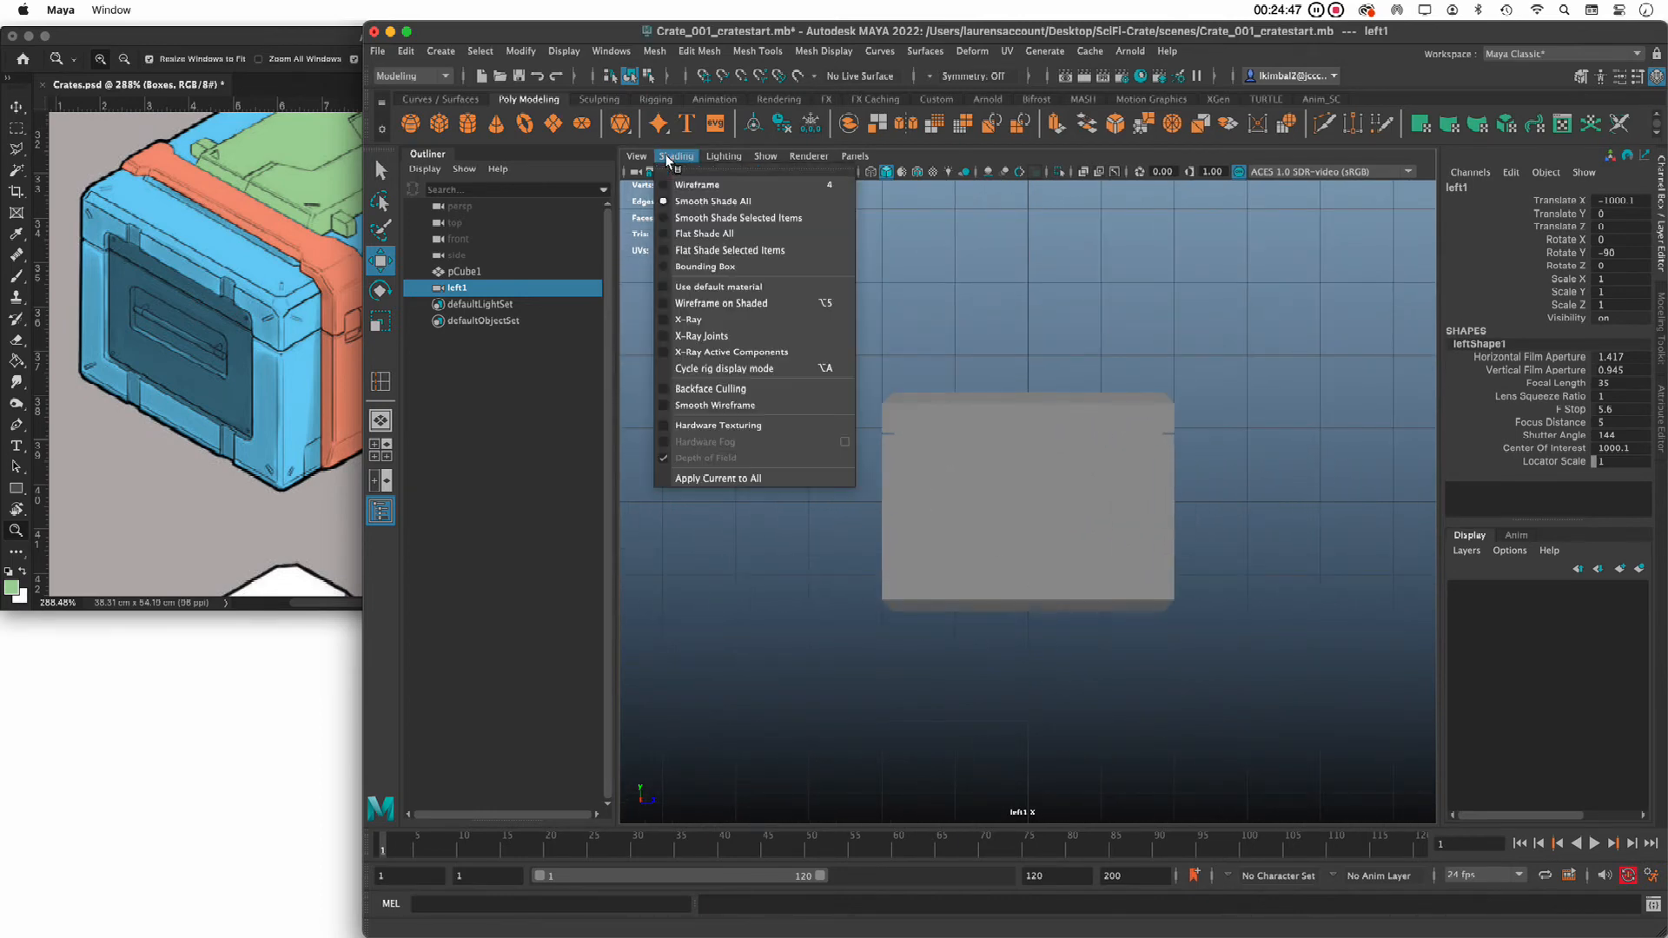
click(721, 306)
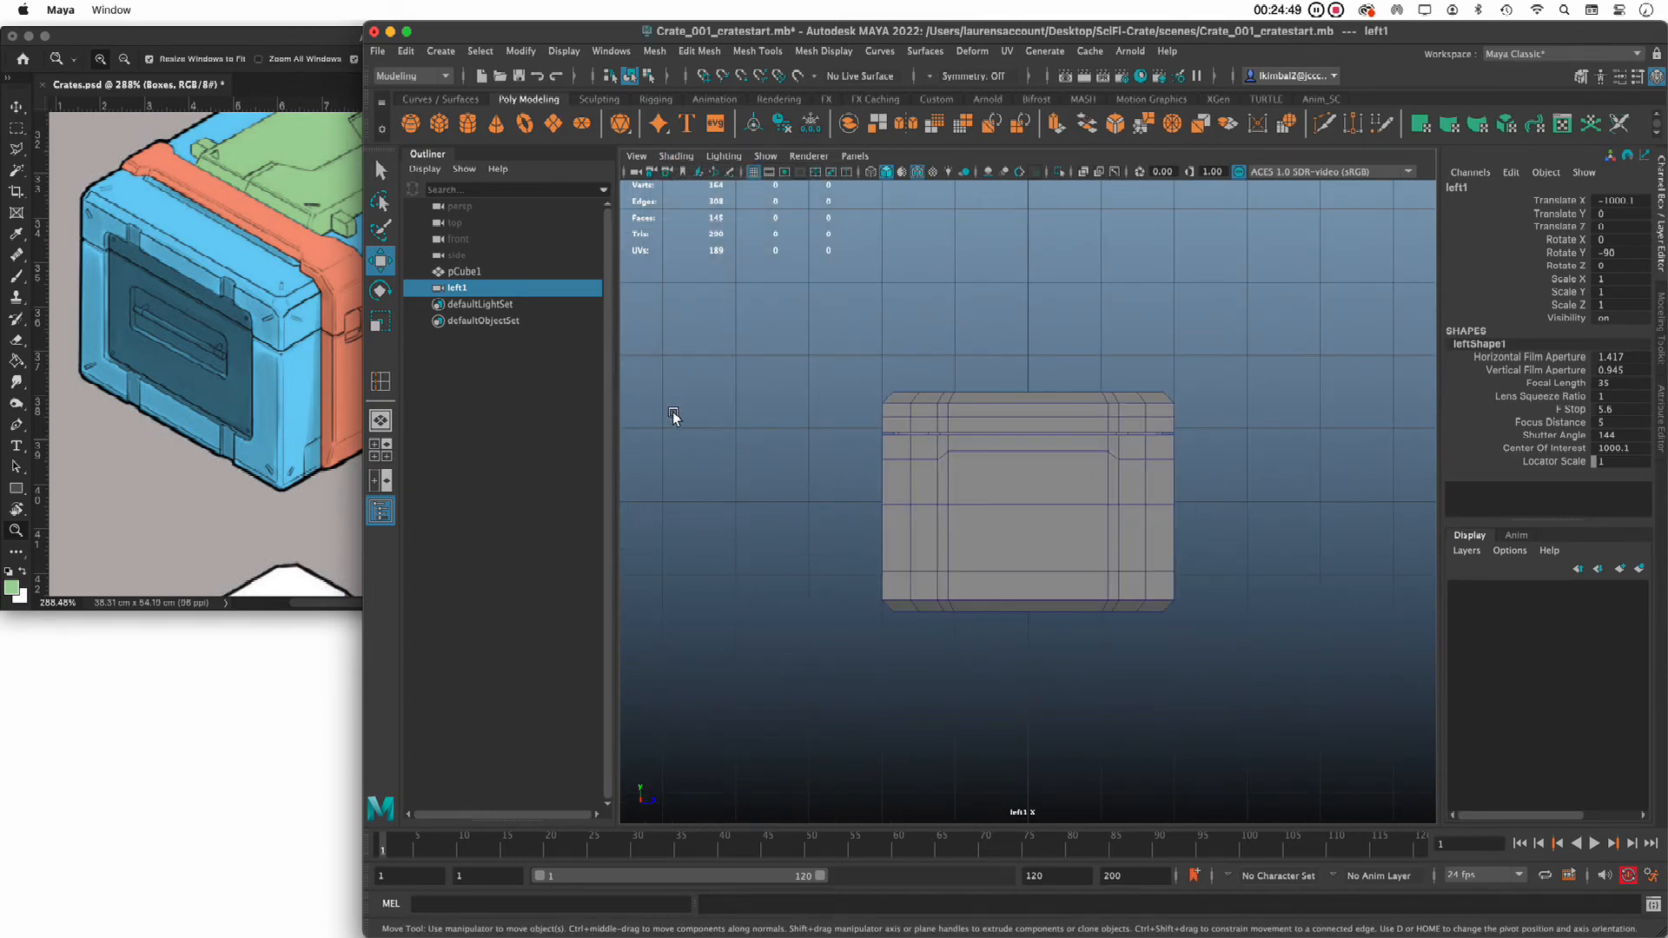
key(space)
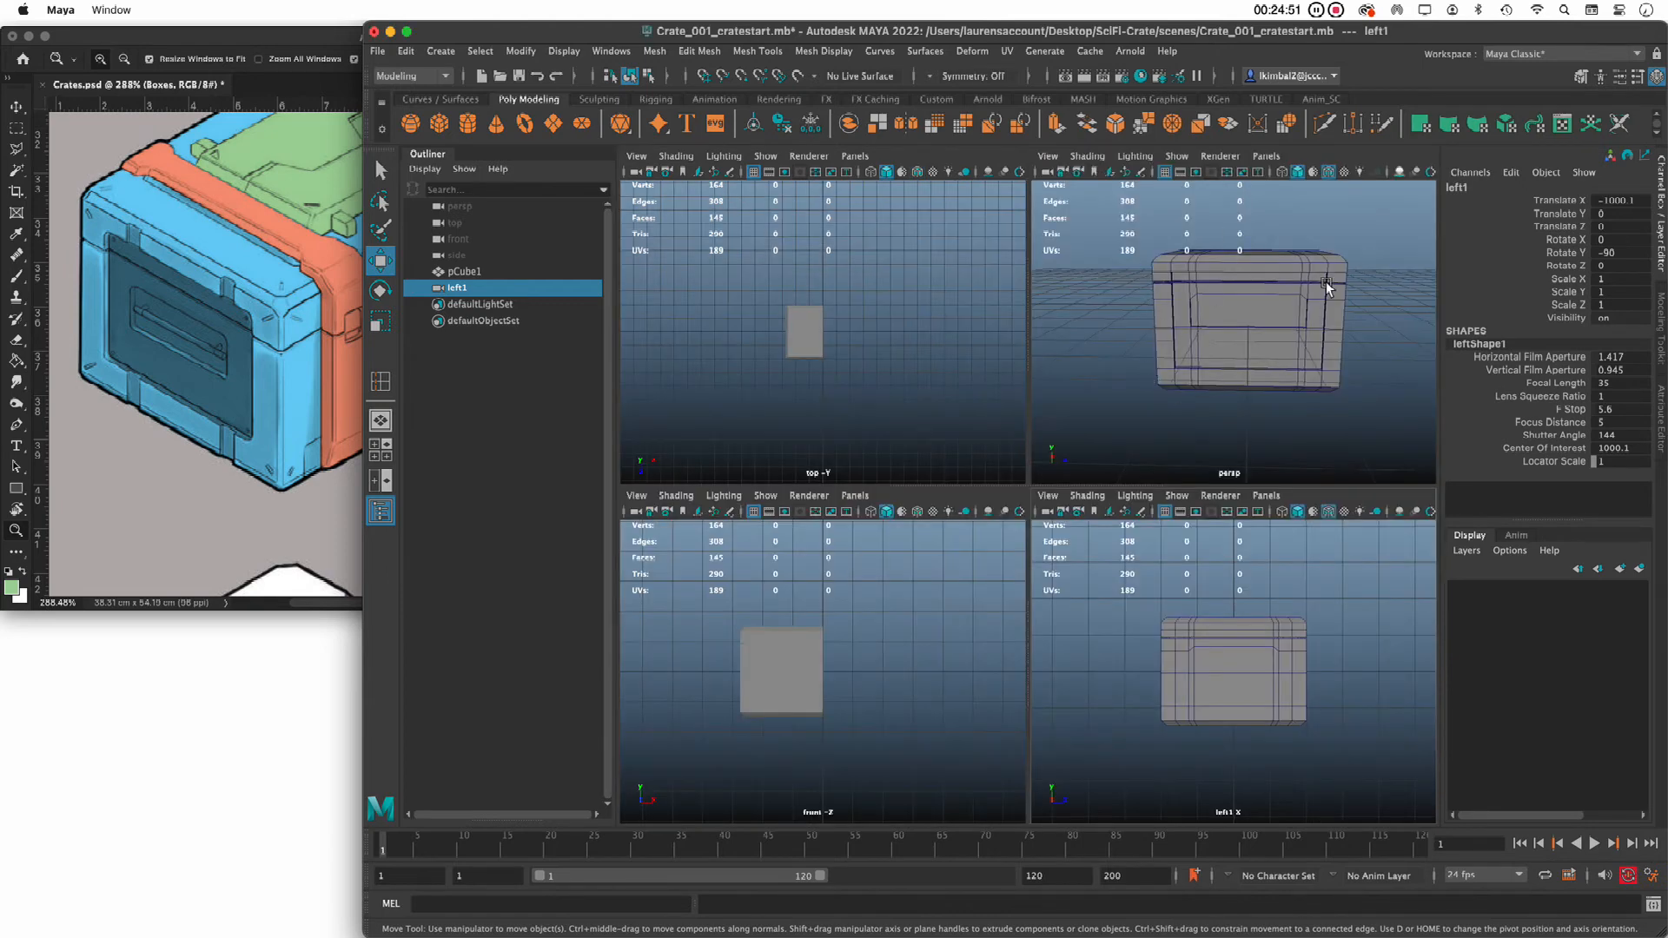
key(space)
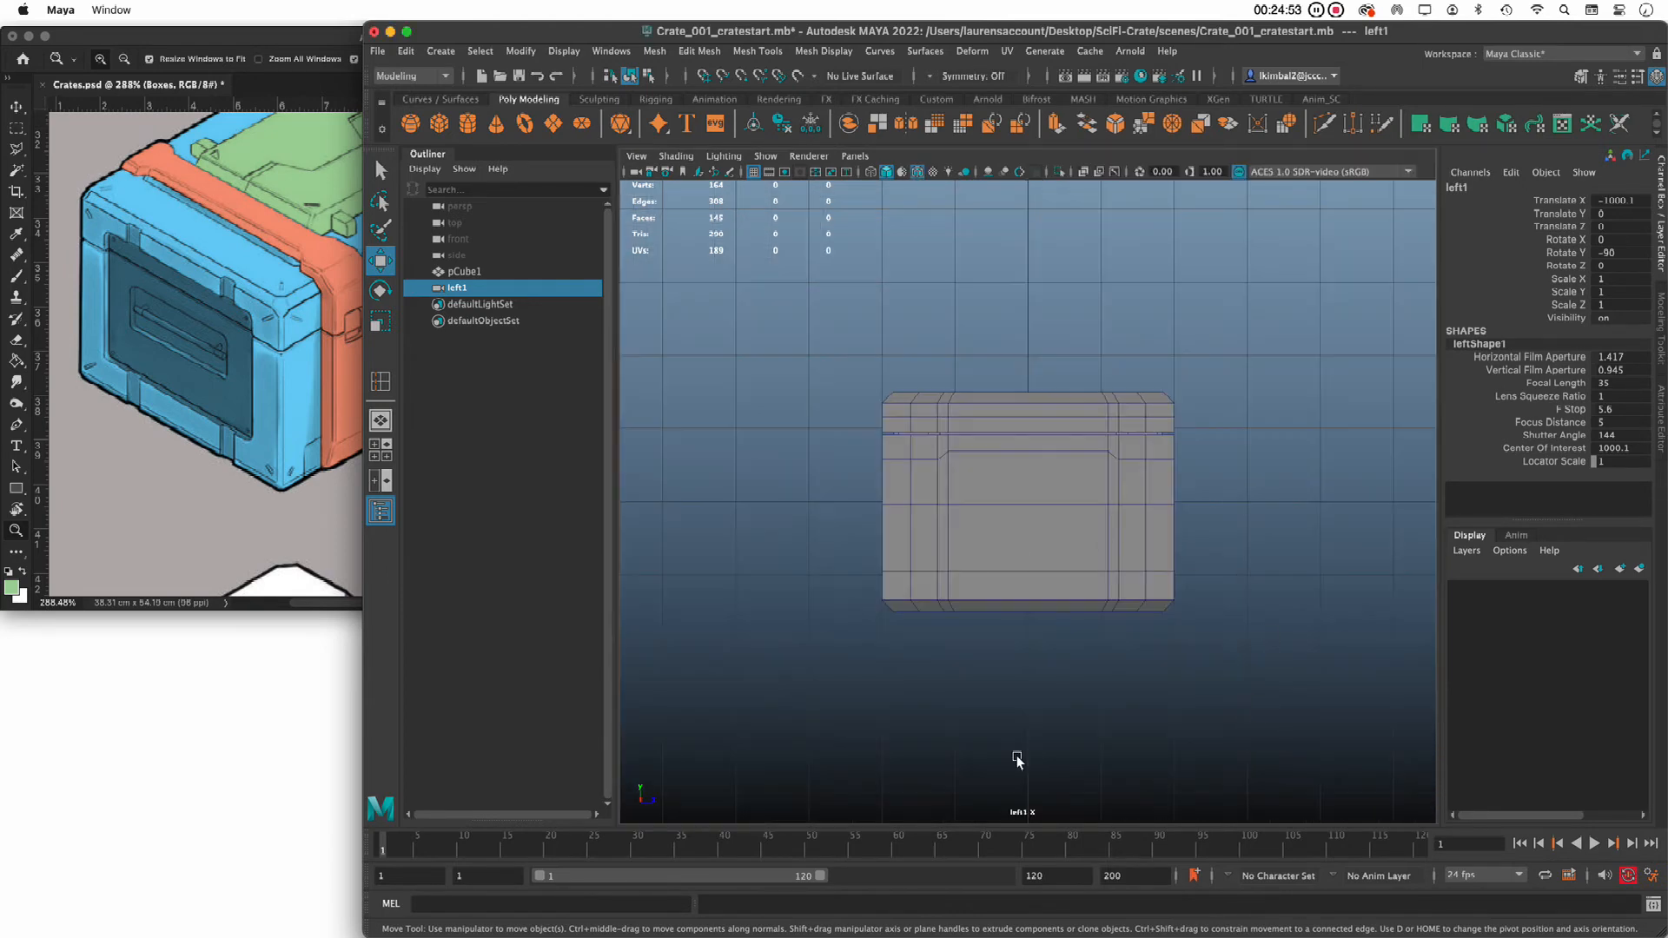
Put the crate in vertex selection mode and display the left view as wireframe
right_click(1010, 415)
right_click(947, 472)
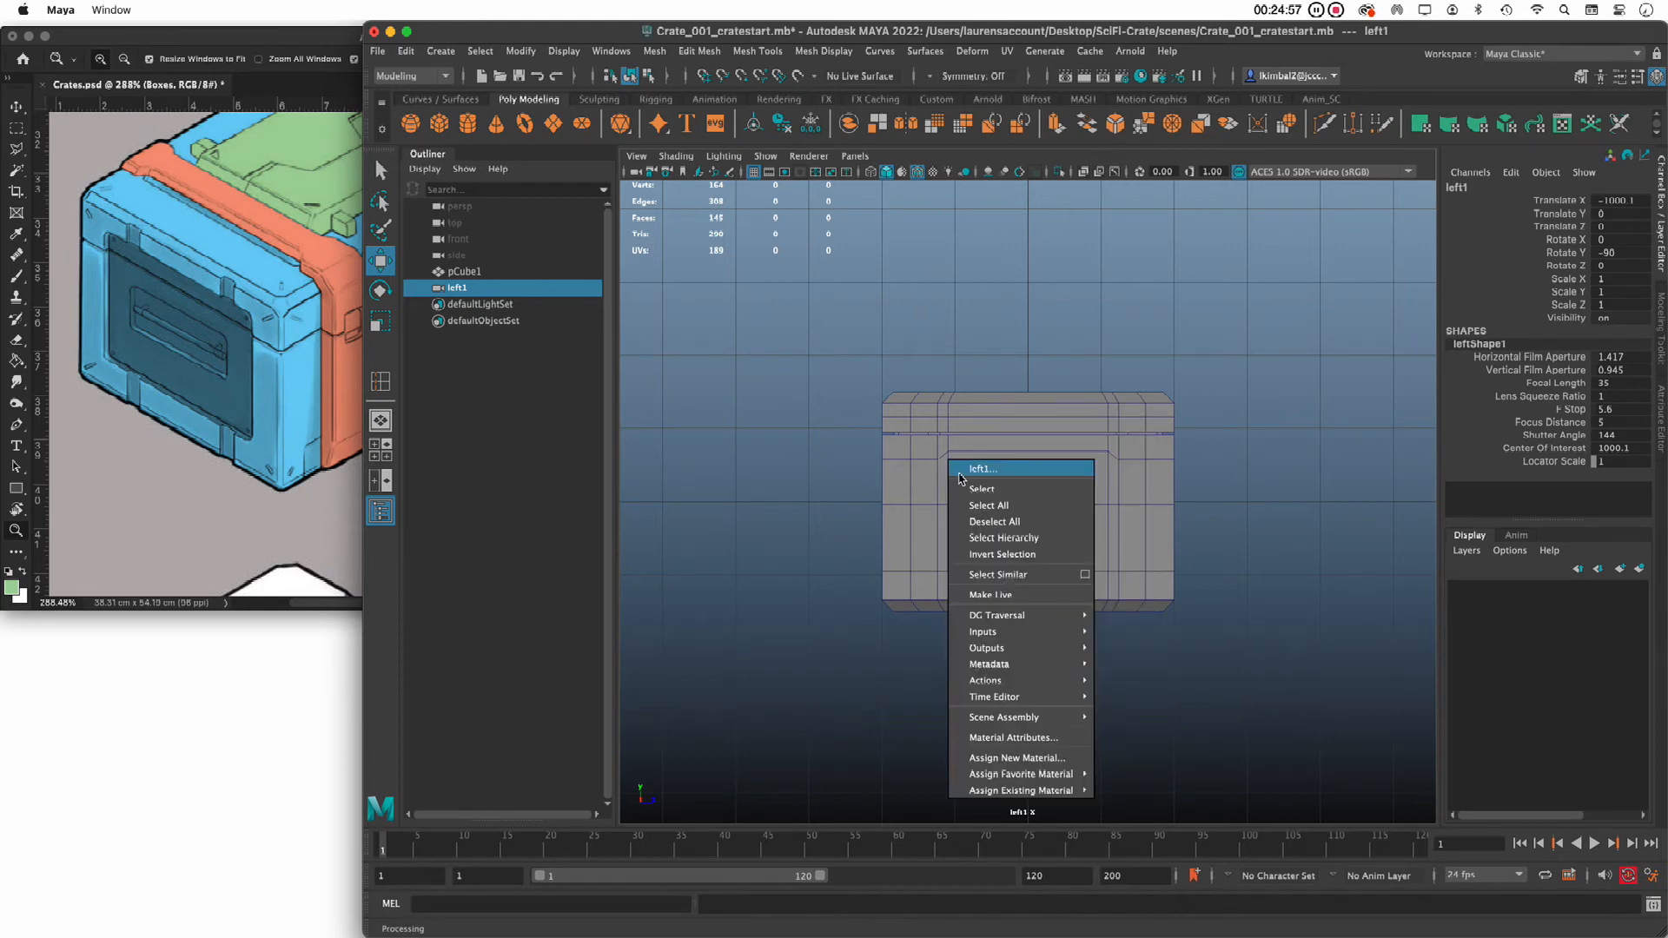
click(945, 472)
right_drag(956, 443, 895, 451)
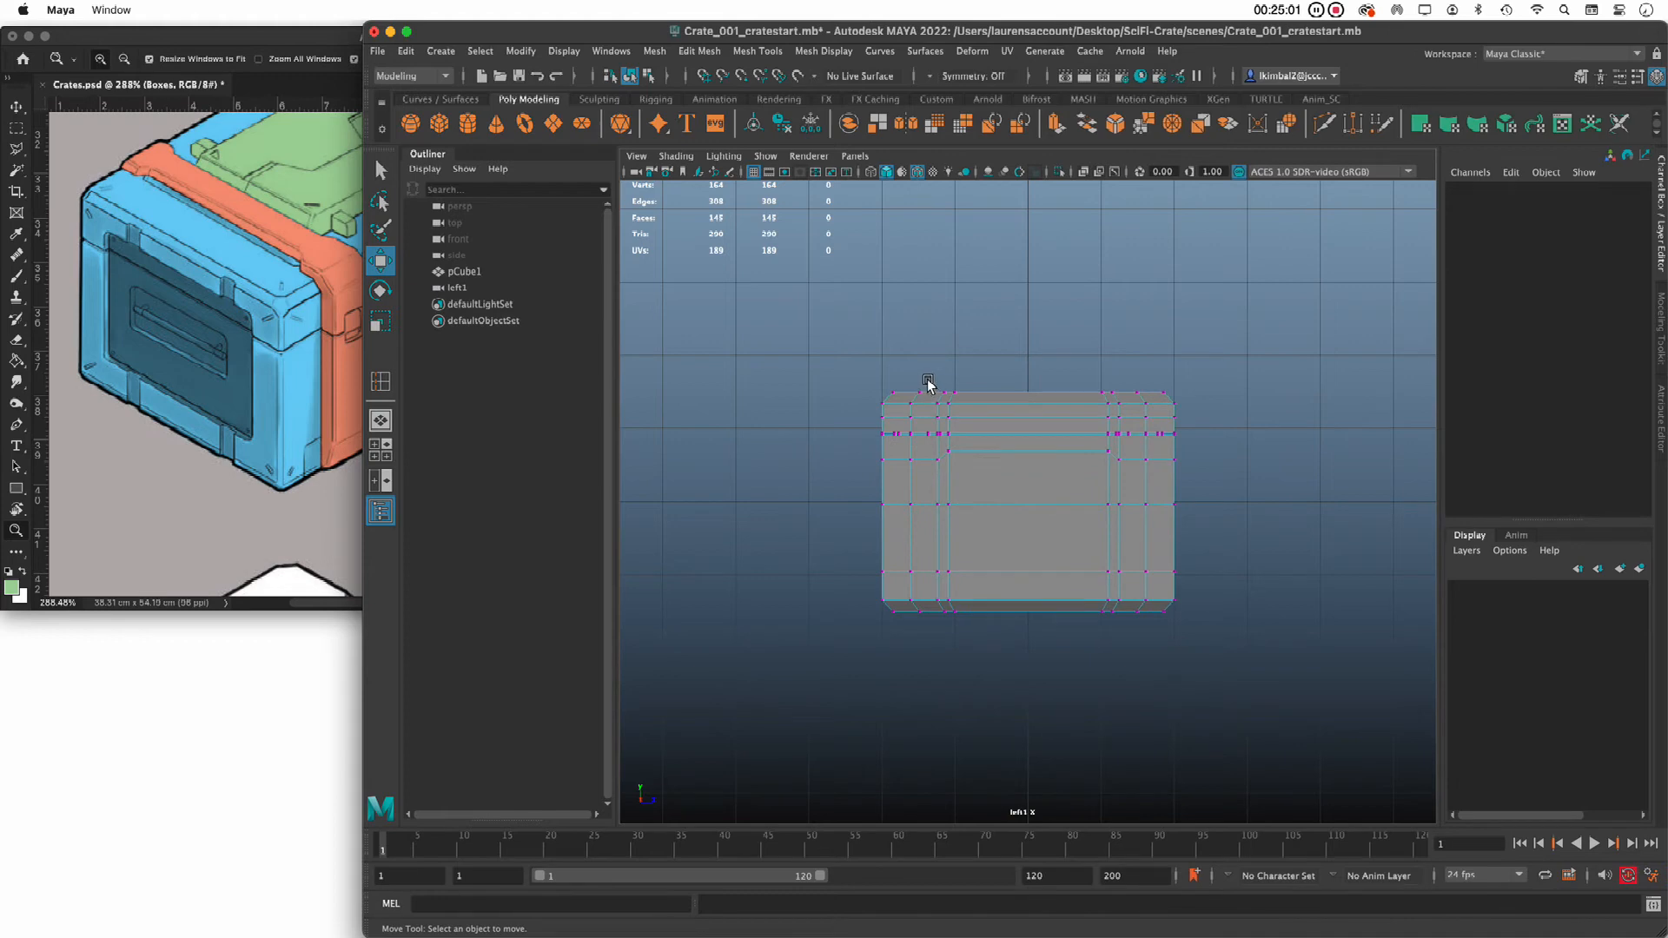
key(4)
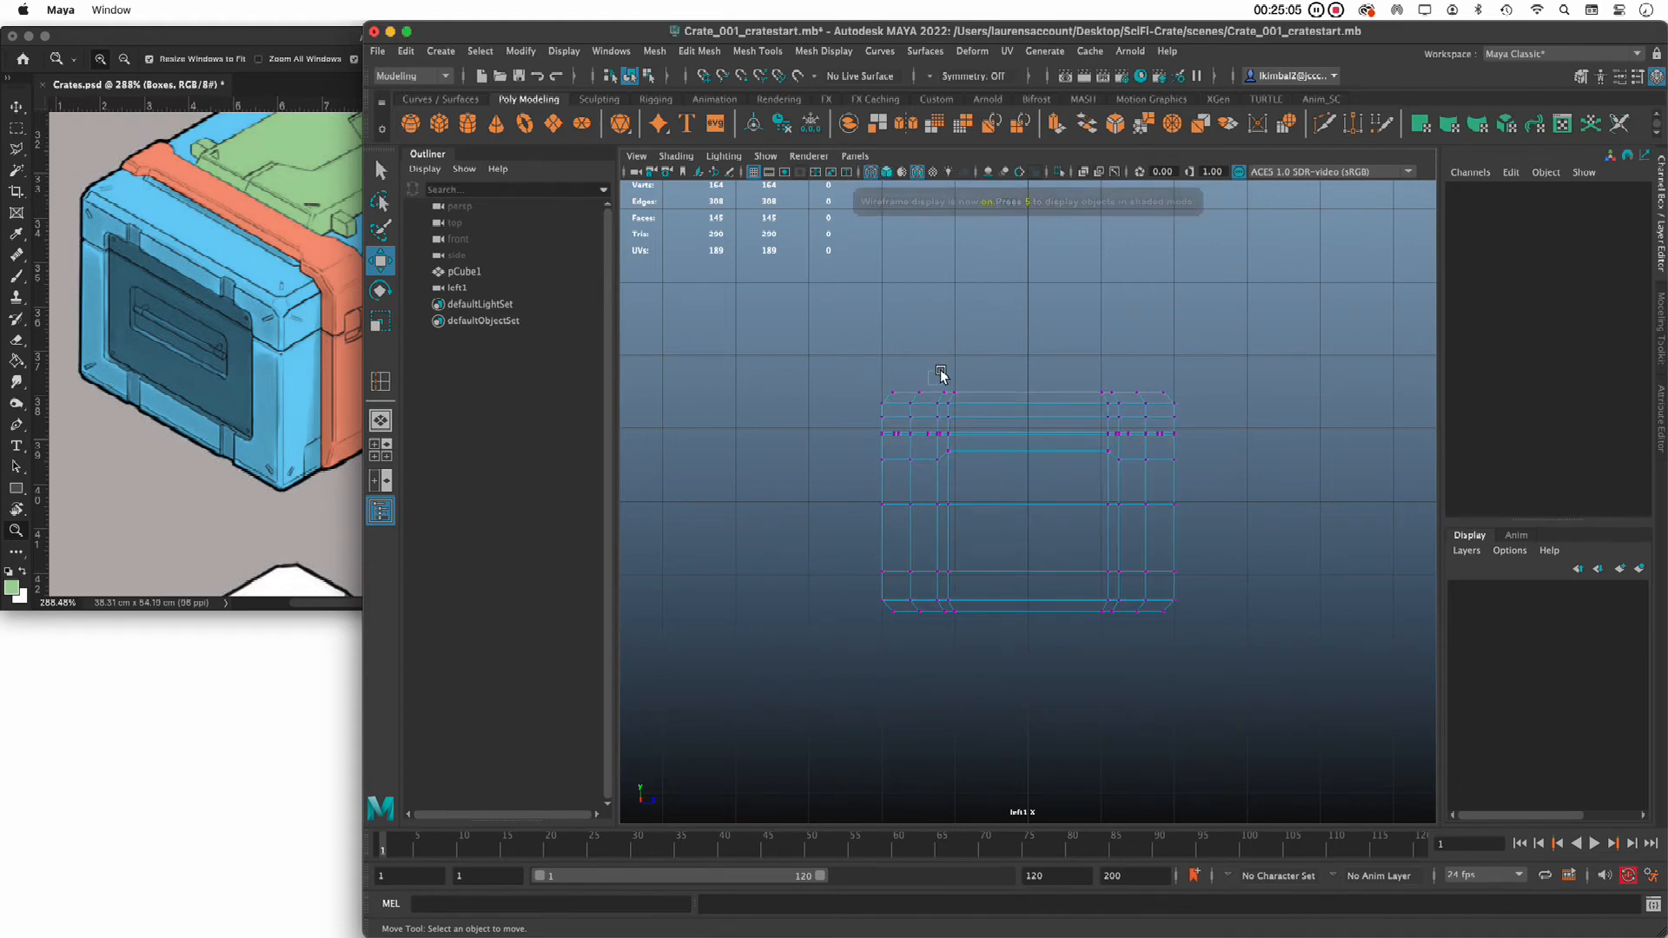
Select all vertices of the inner vertical edge loops through the whole crate and scale them slightly closer together along Z
drag(923, 383, 1126, 646)
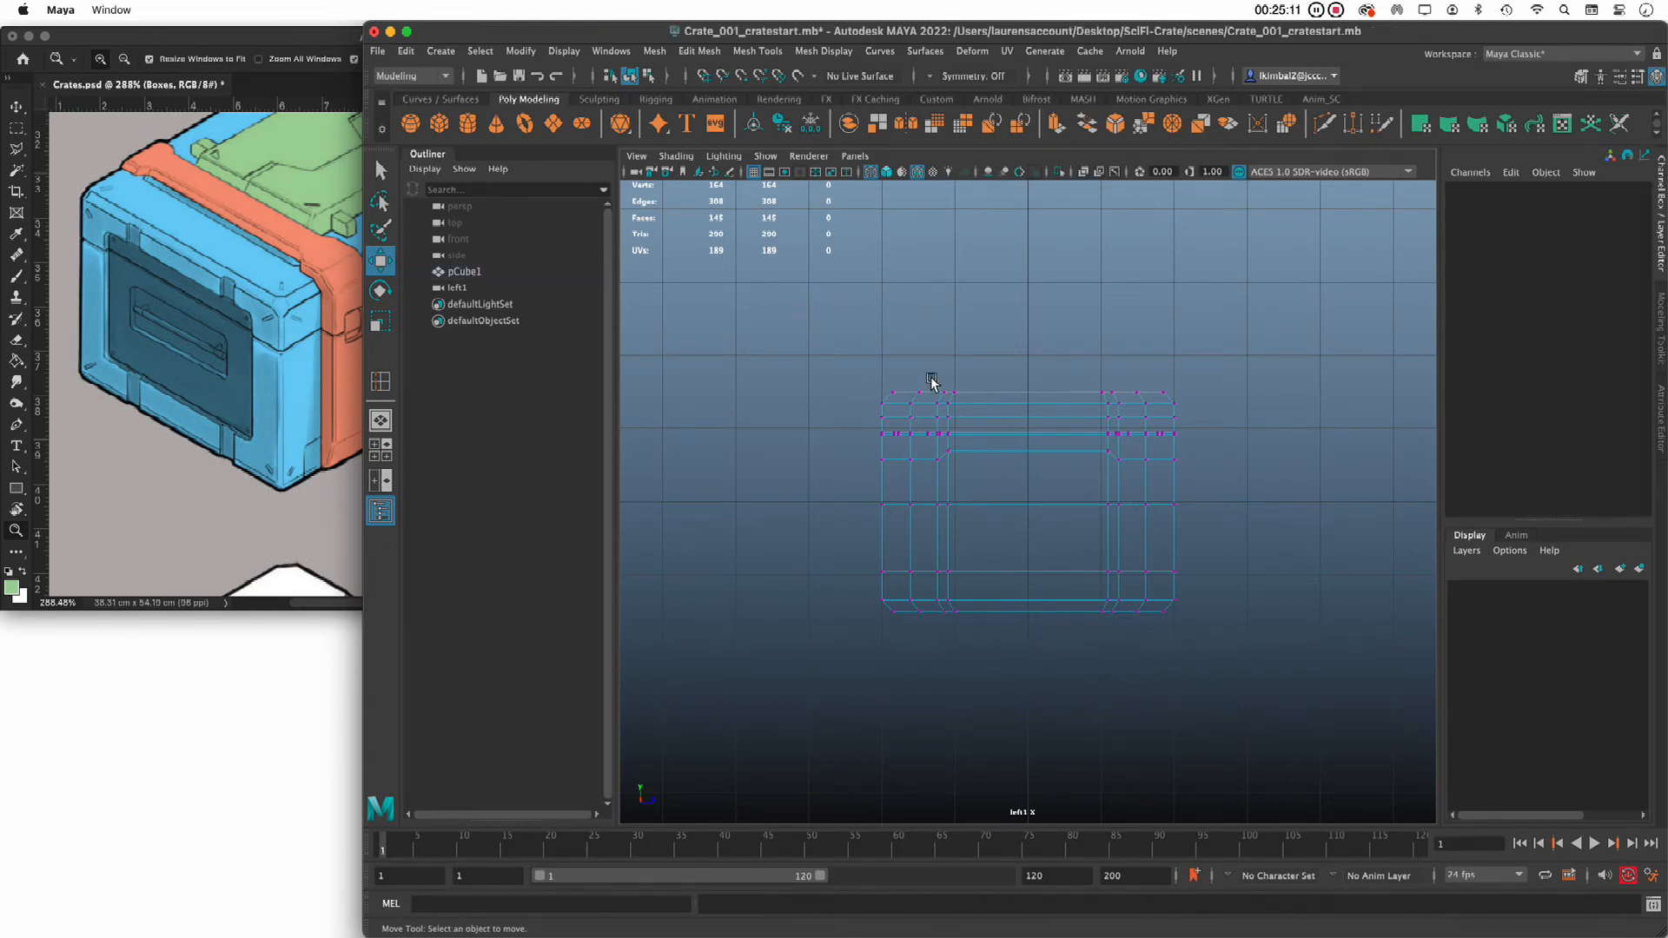
drag(932, 381, 1125, 718)
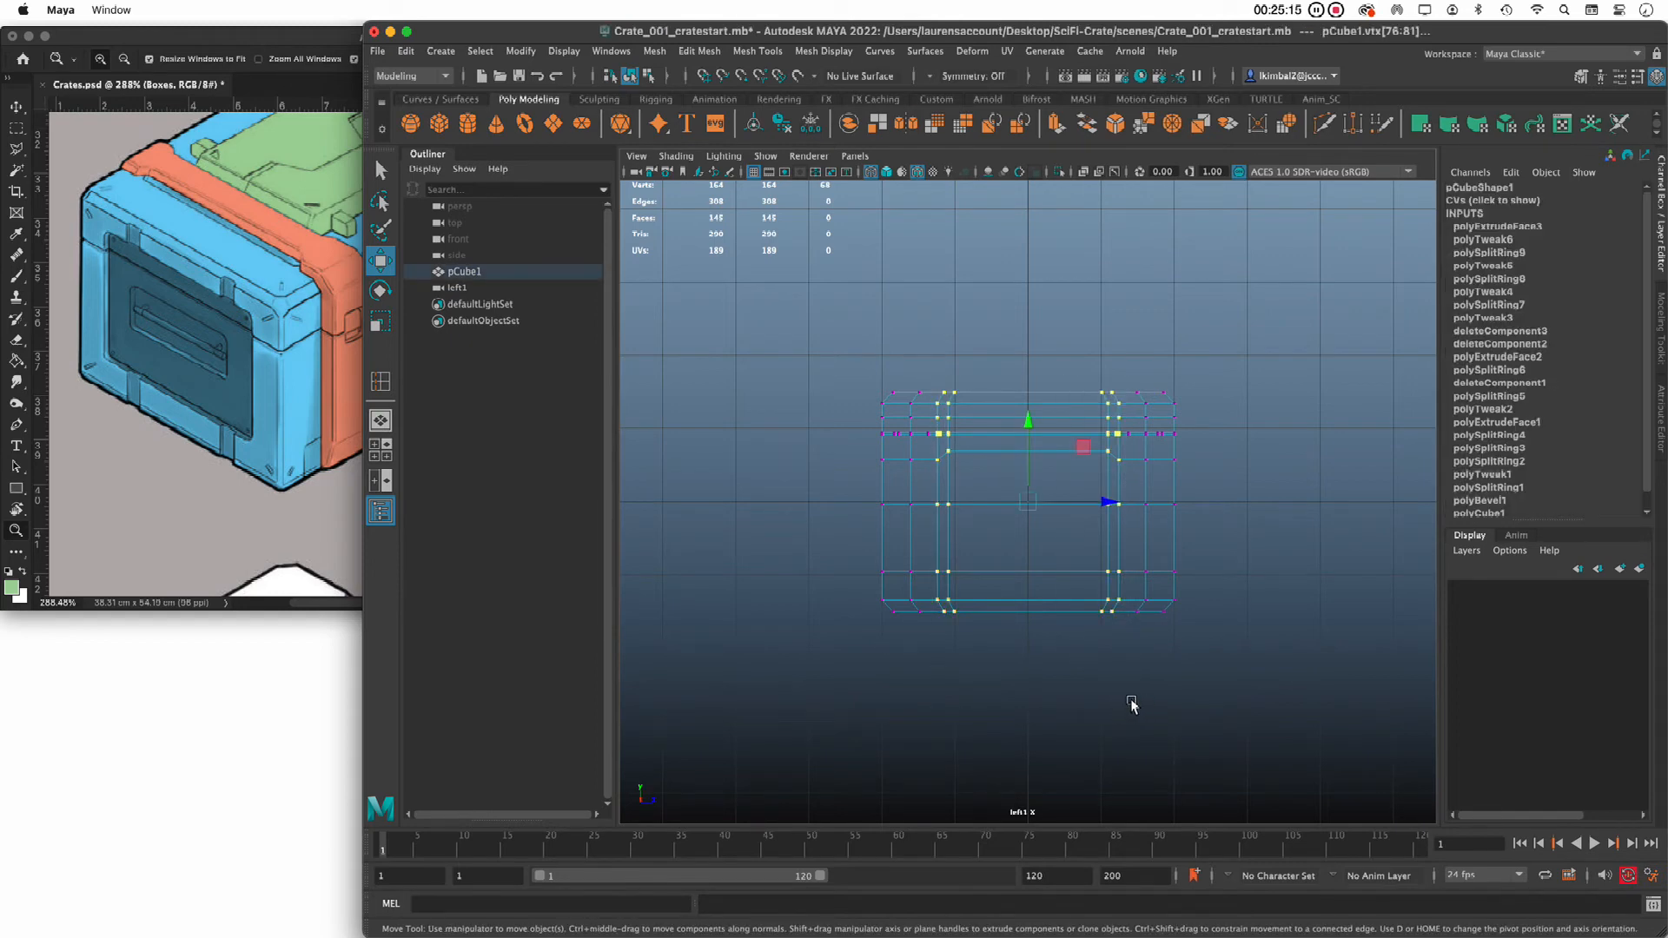
key(r)
drag(1111, 504, 1099, 510)
Return to the perspective view in object mode and examine the crate's recessed panel and edge layout from several sides
key(space)
key(space)
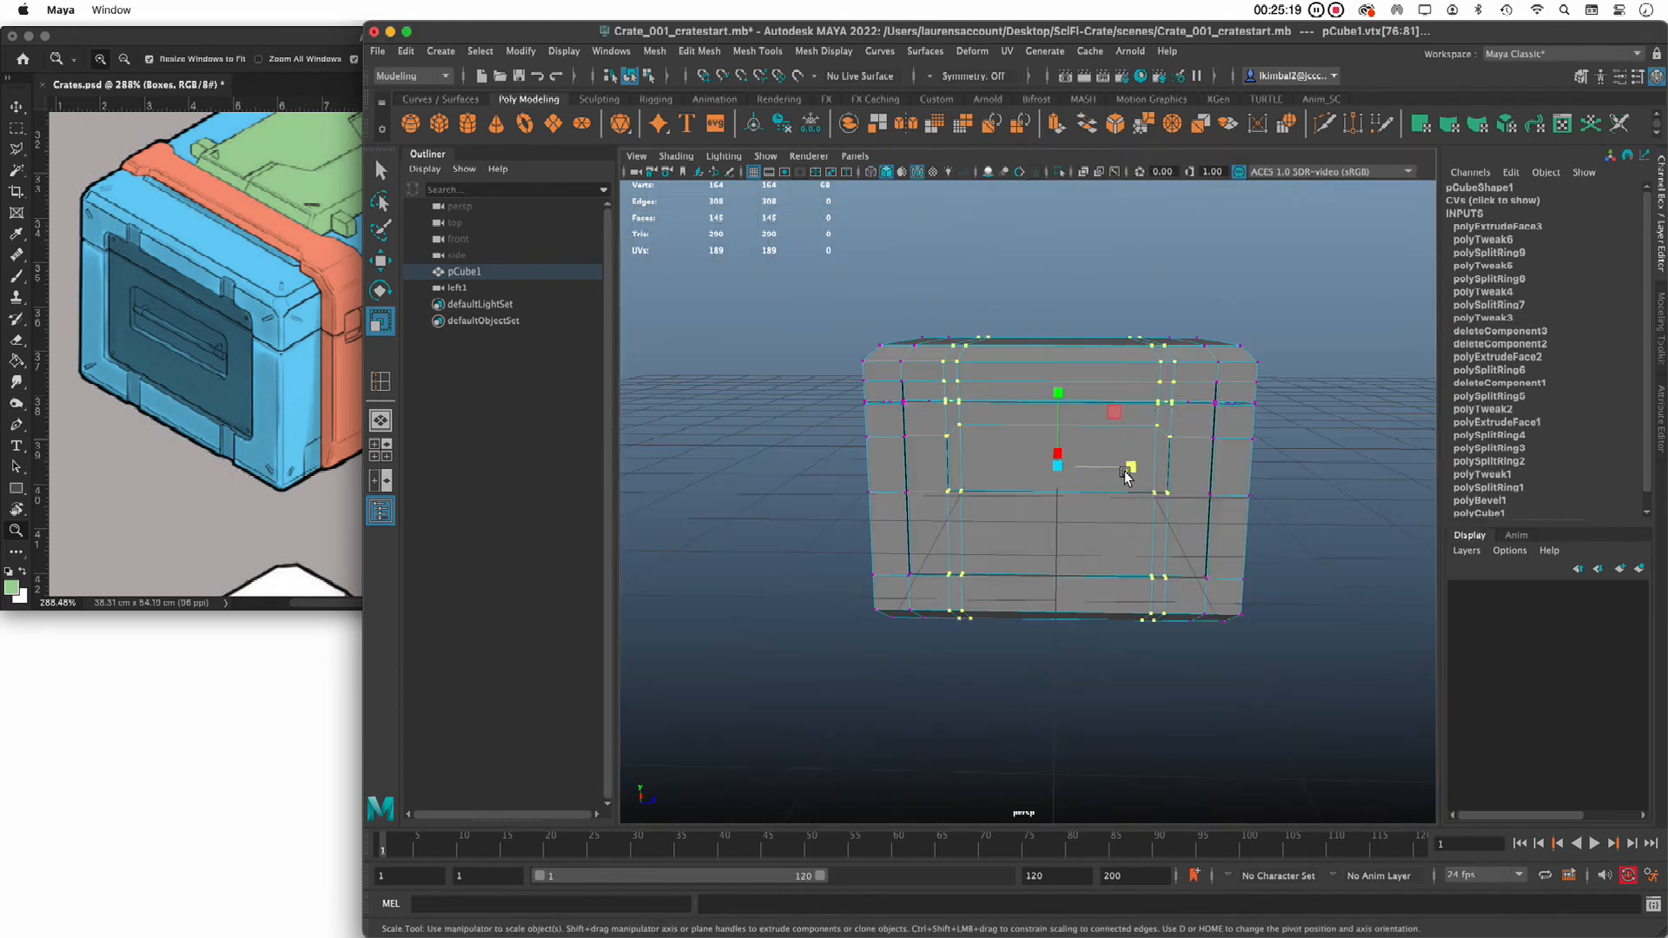
alt+drag(1118, 700, 1084, 697)
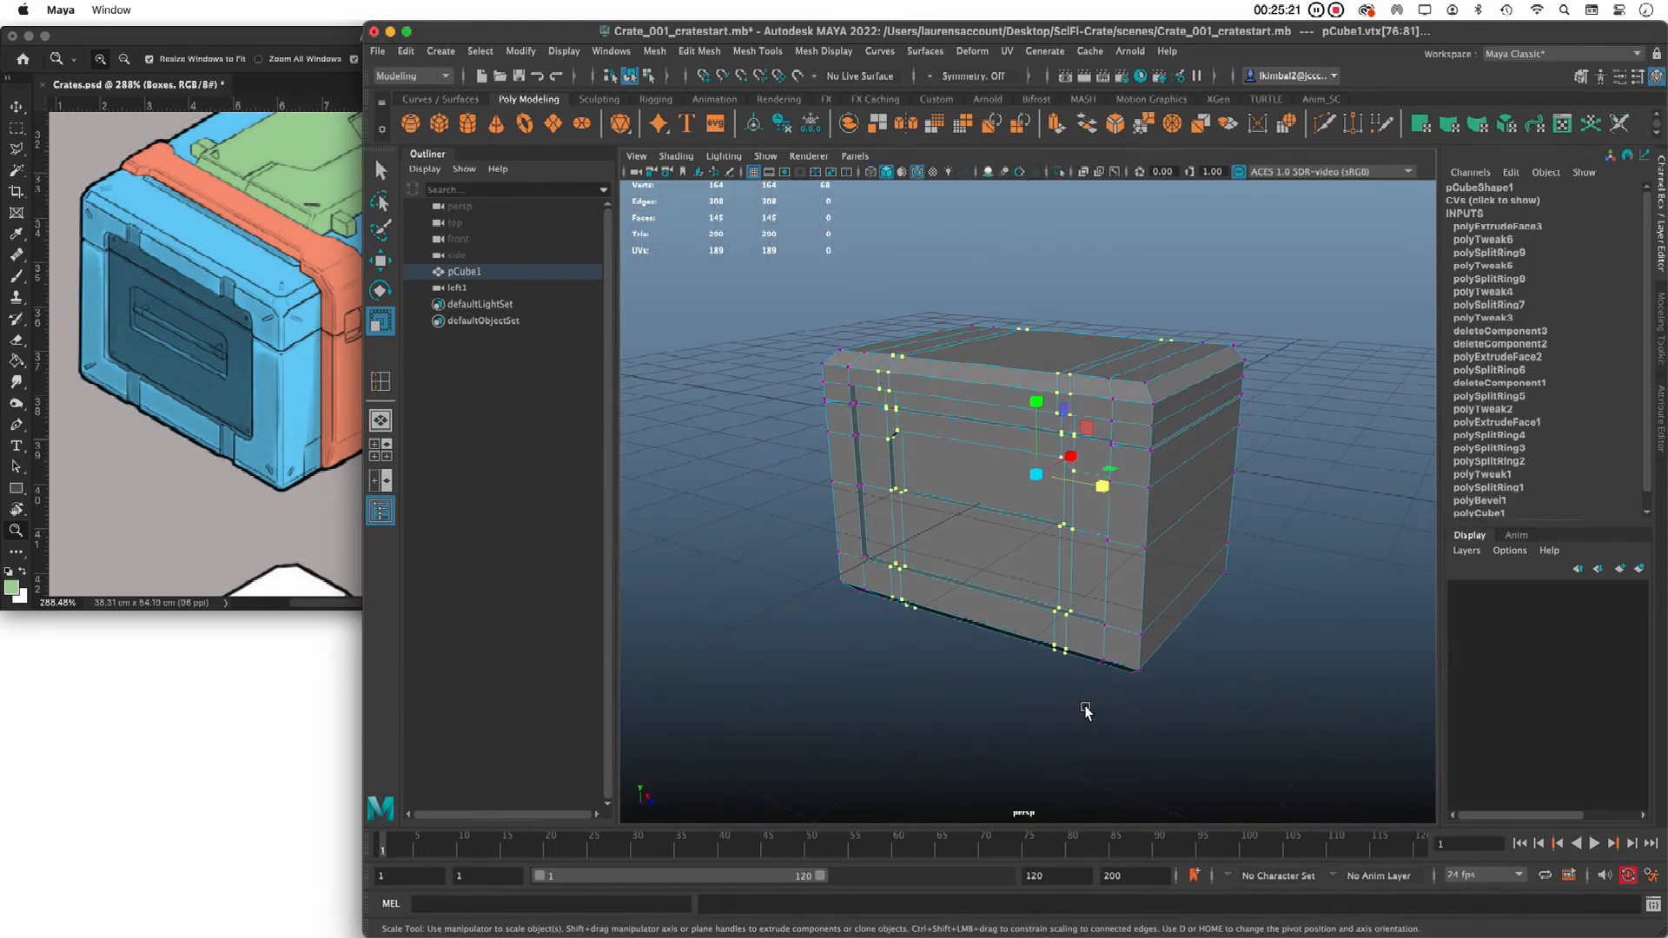
click(1086, 711)
key(F8)
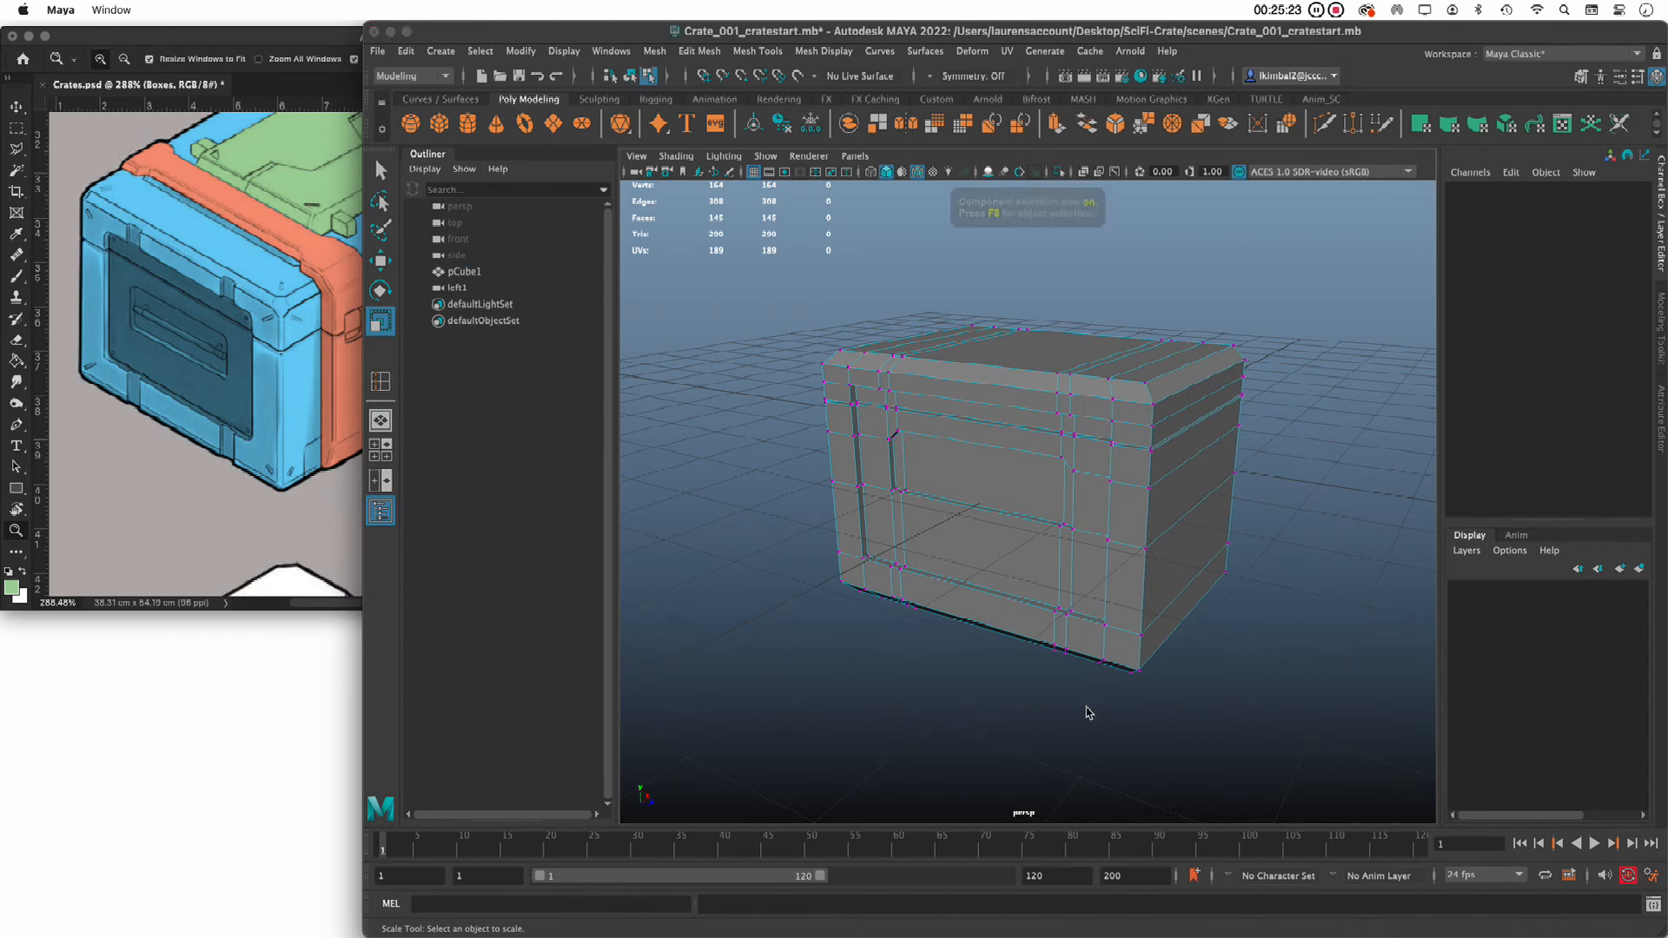
click(1086, 711)
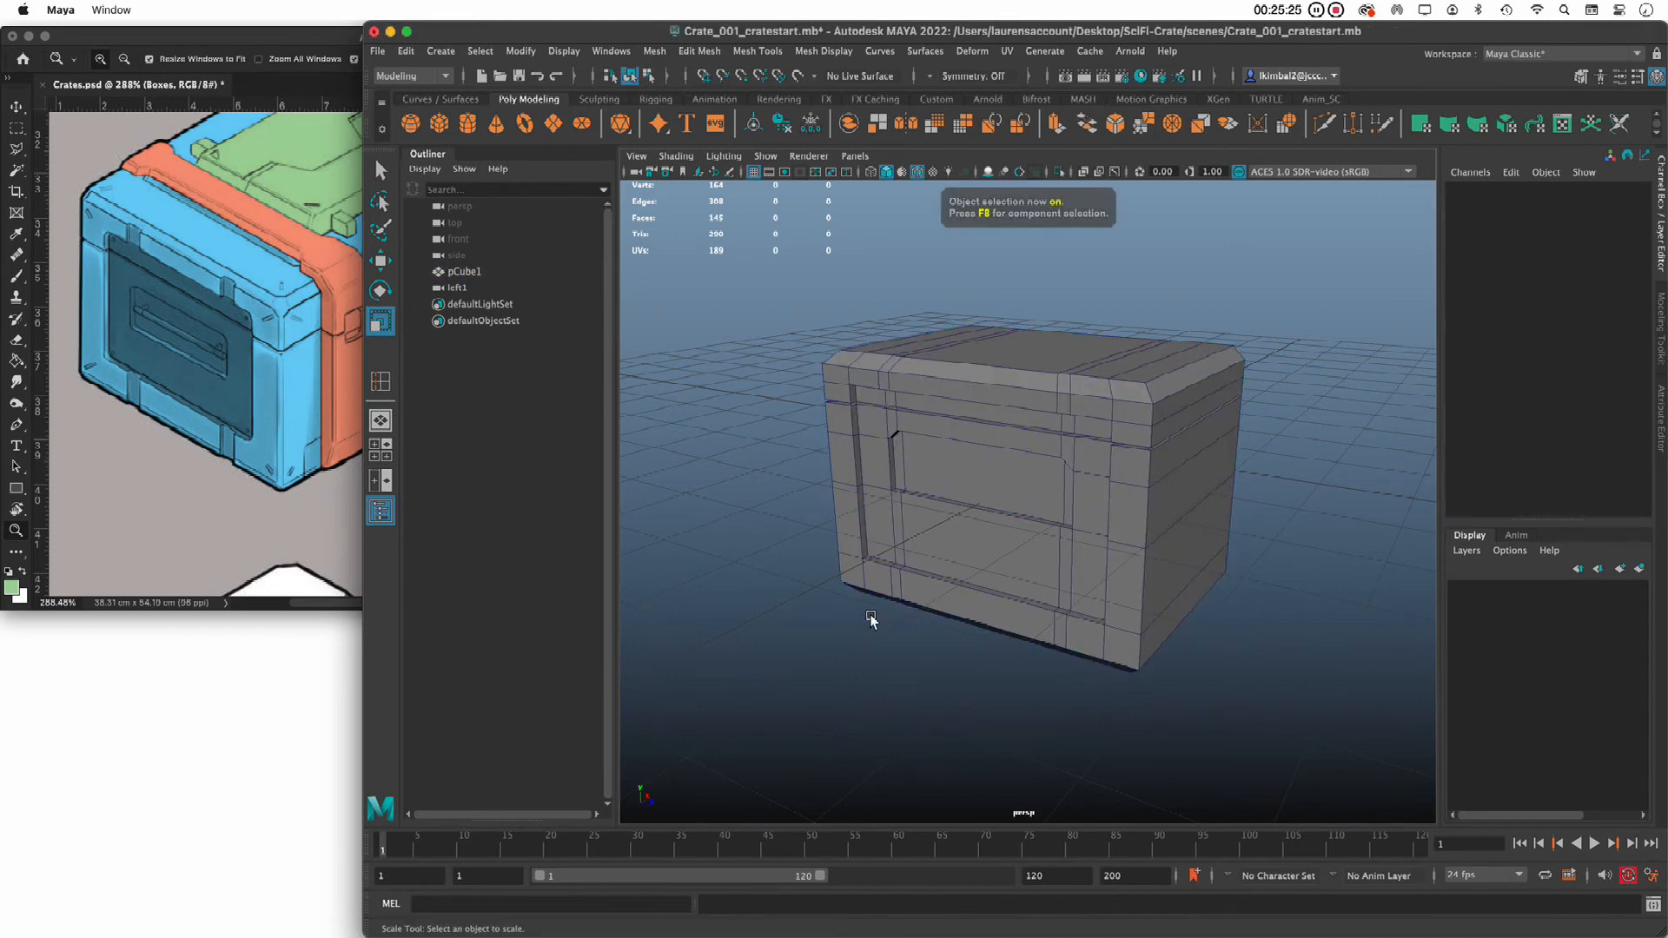
alt+drag(1328, 497, 773, 434)
alt+drag(1192, 423, 852, 426)
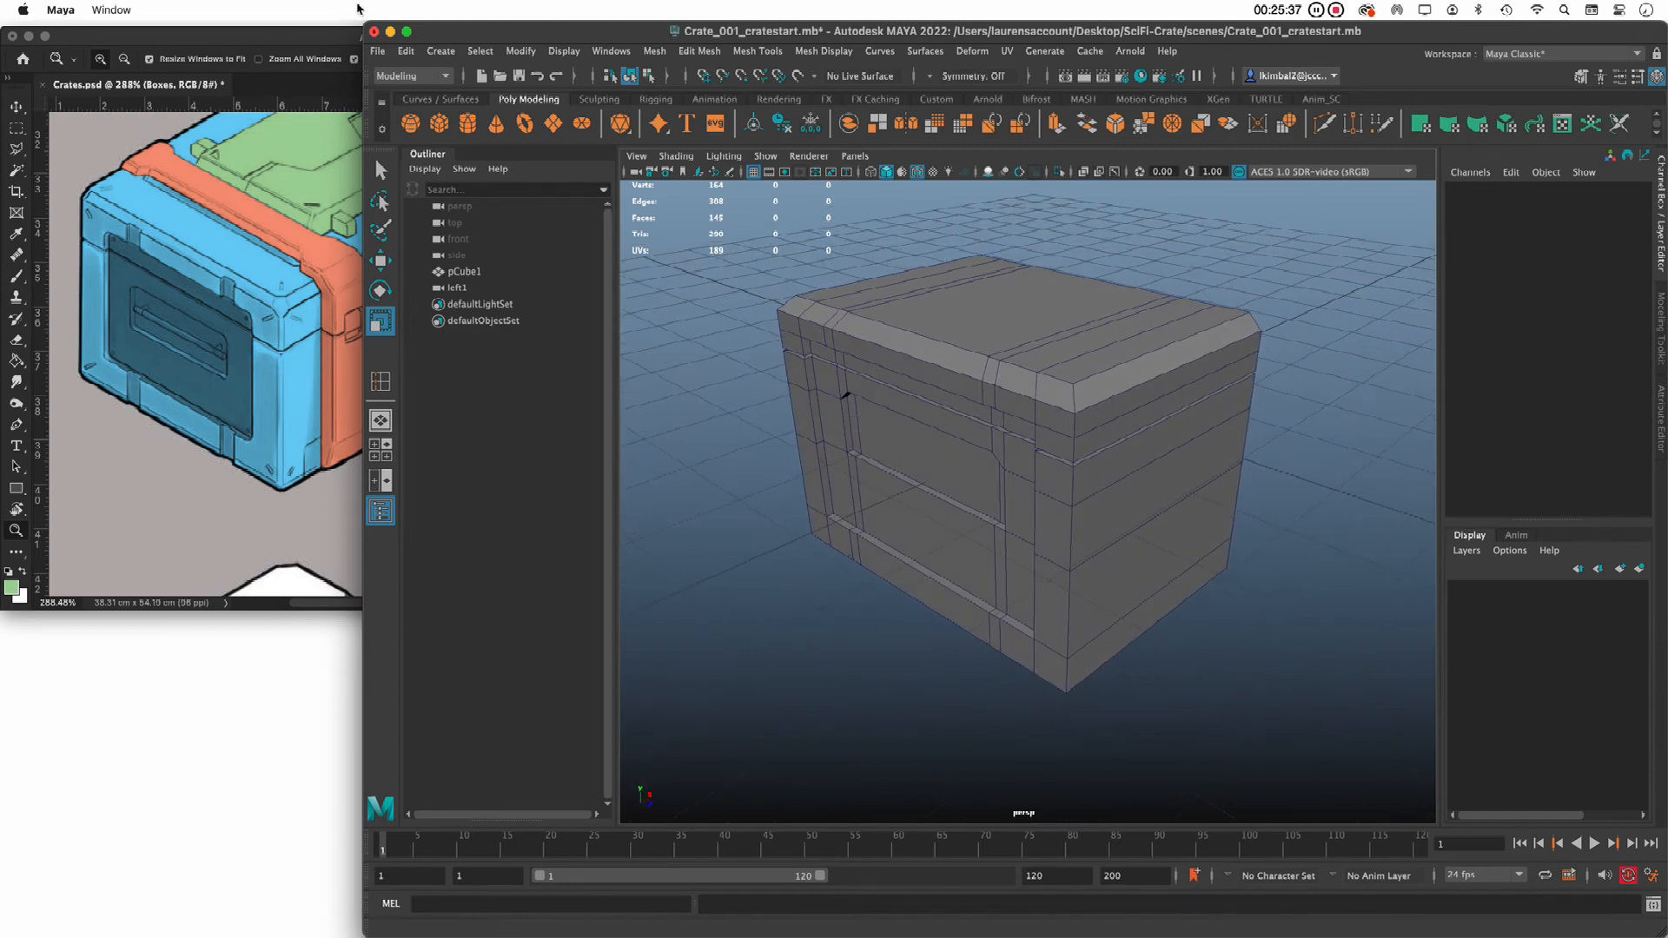
Save the scene under the new name Crate_002_HandleIndention in the project's scenes folder
click(378, 51)
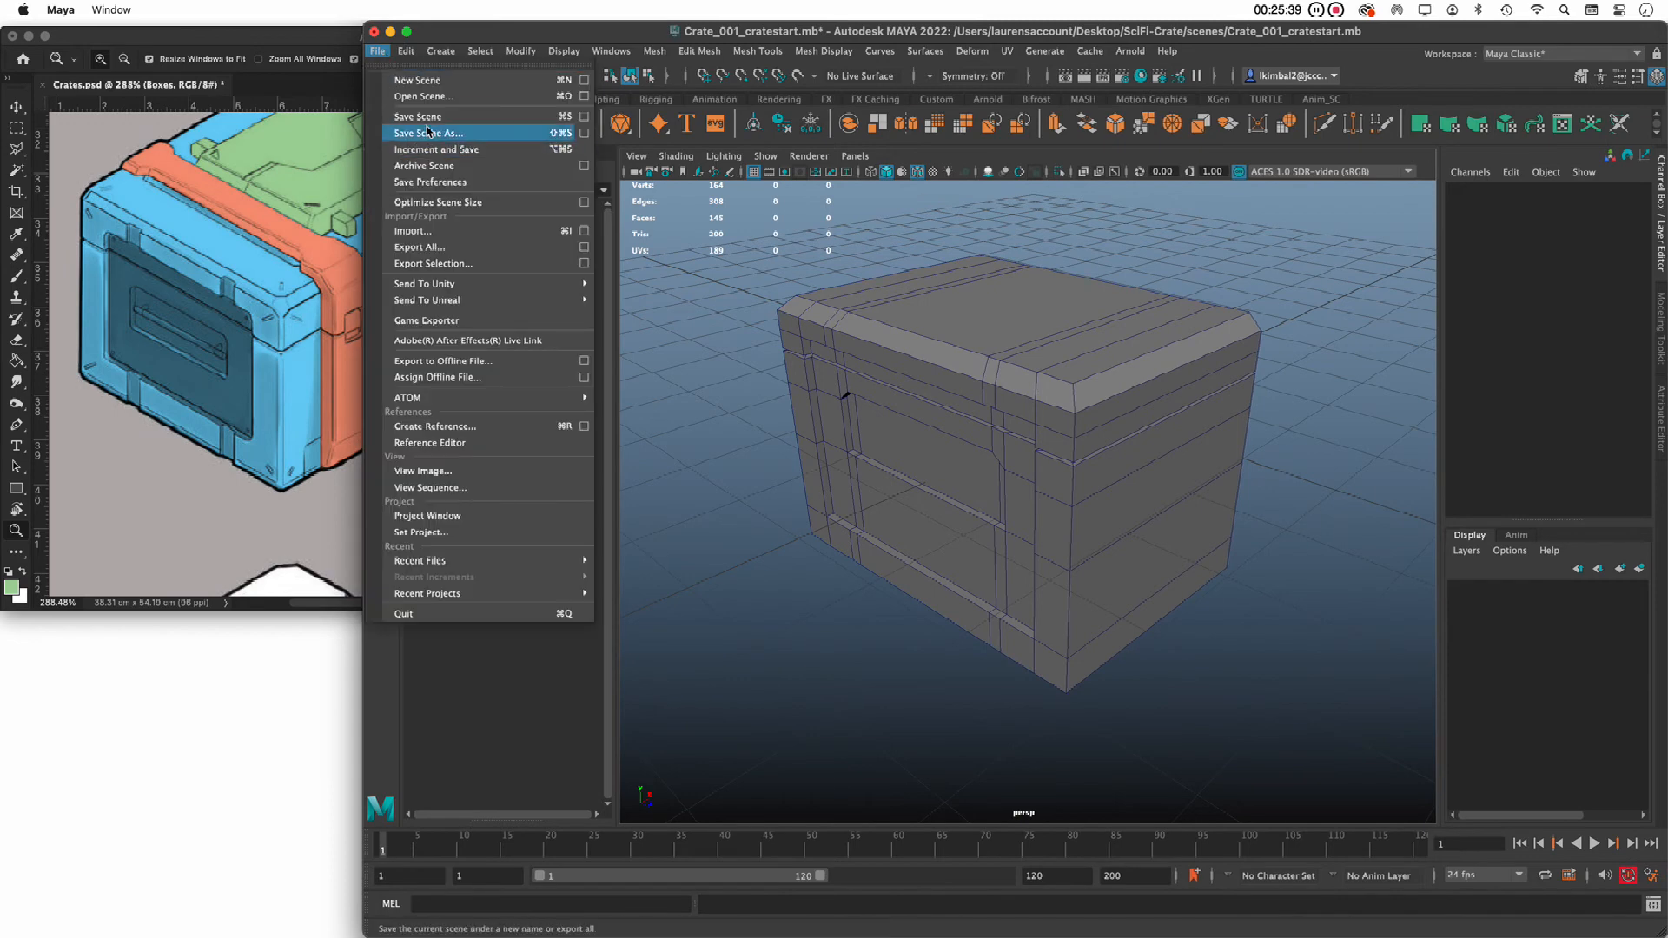
click(417, 144)
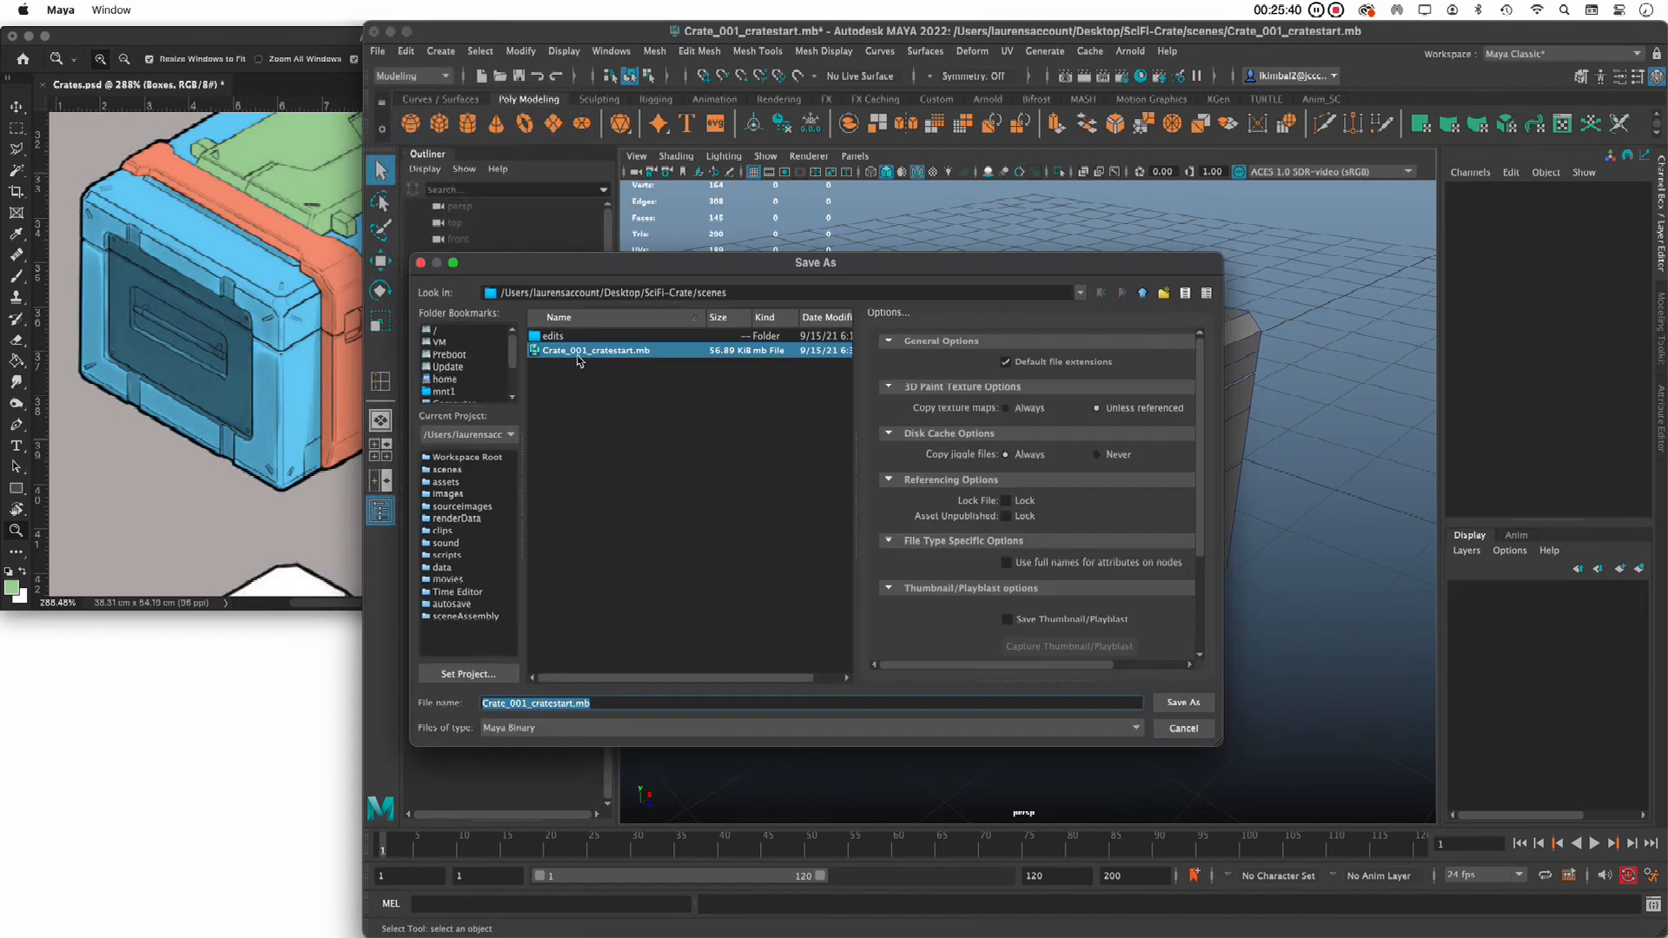
click(528, 702)
key(BackSpace)
text(2_)
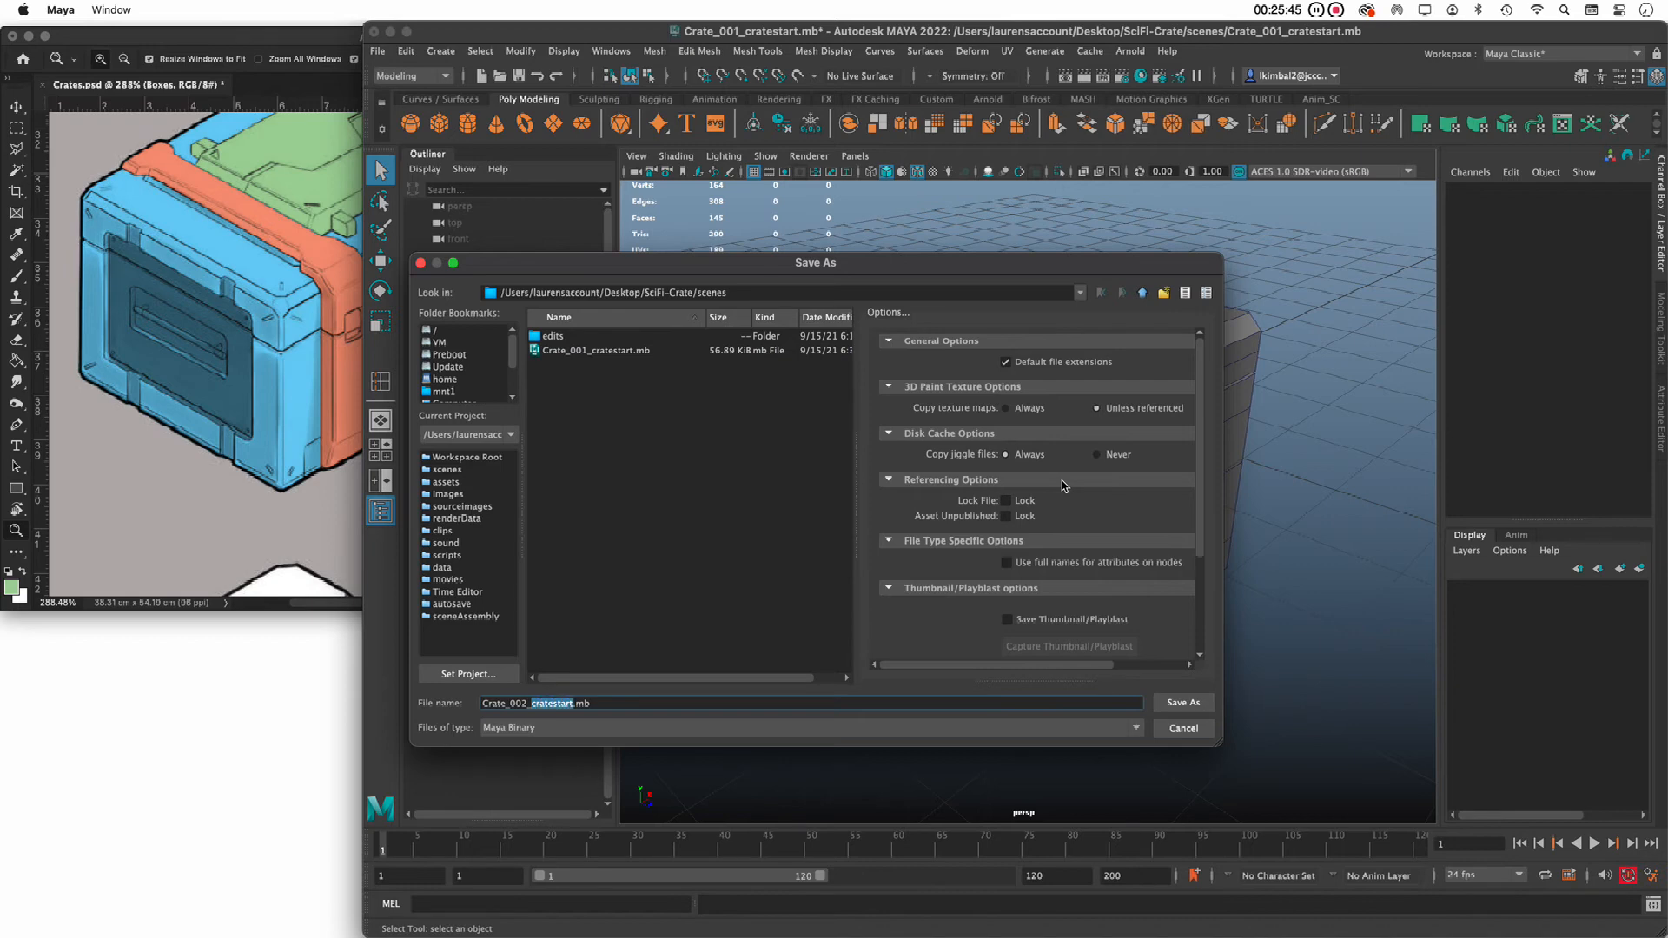
text(HandleIndention)
key(Return)
Create a polygon cylinder, place it outside the crate at about -4.44 in X, and set its Rotate X to 90
key(r)
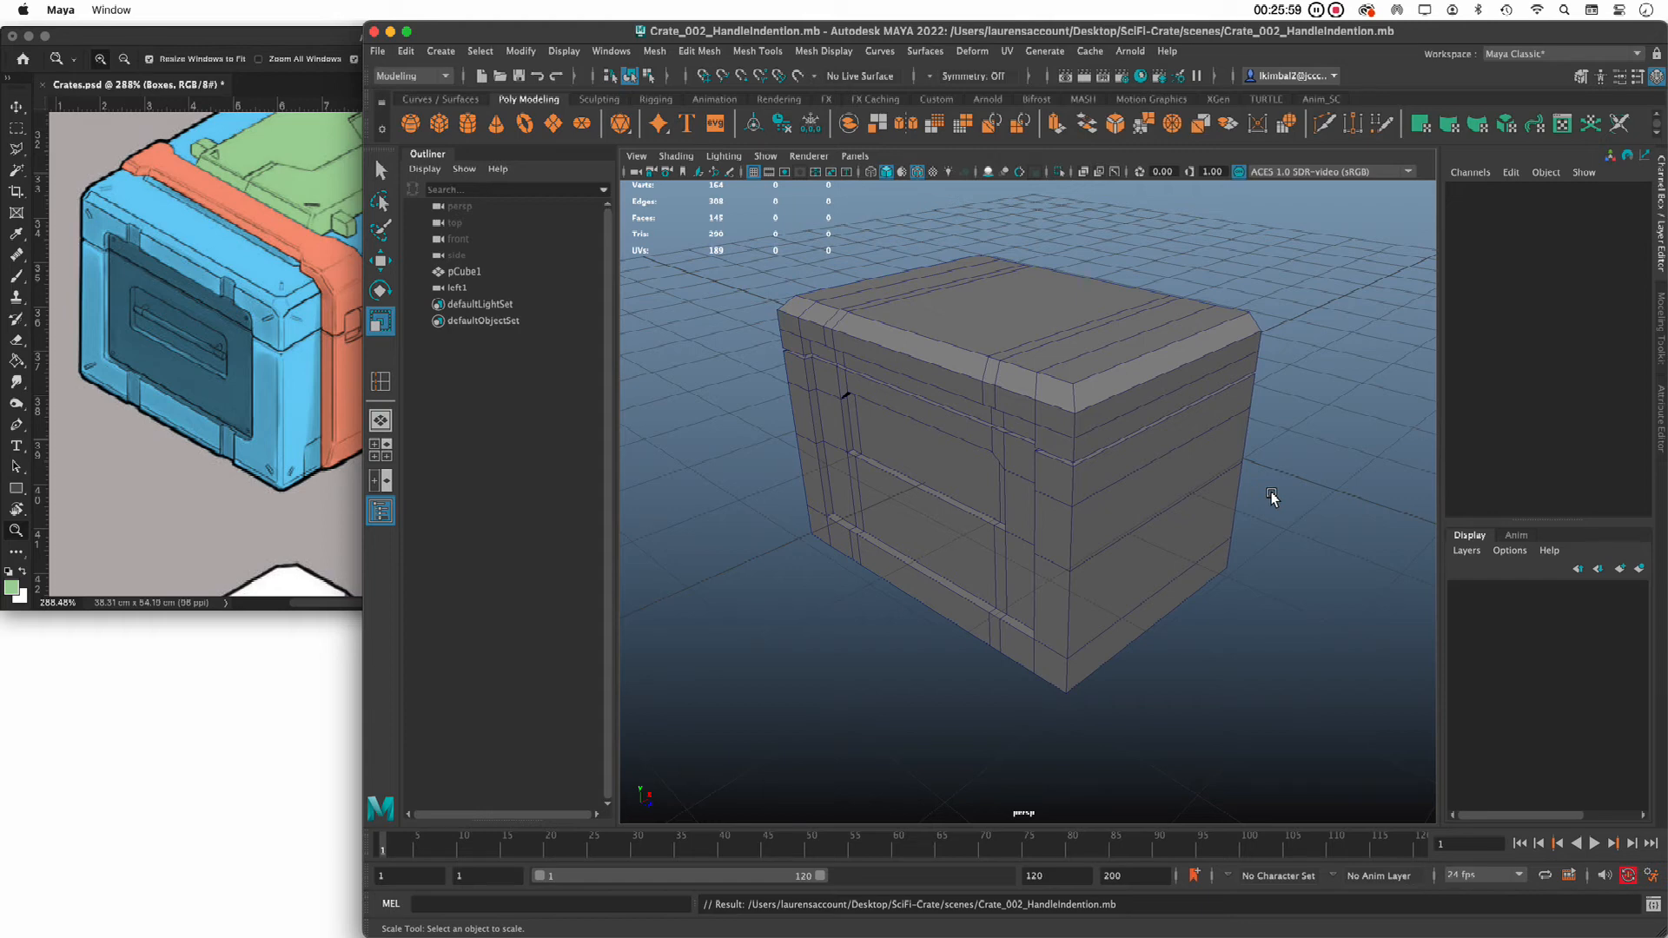
alt+right_drag(1135, 559, 1056, 556)
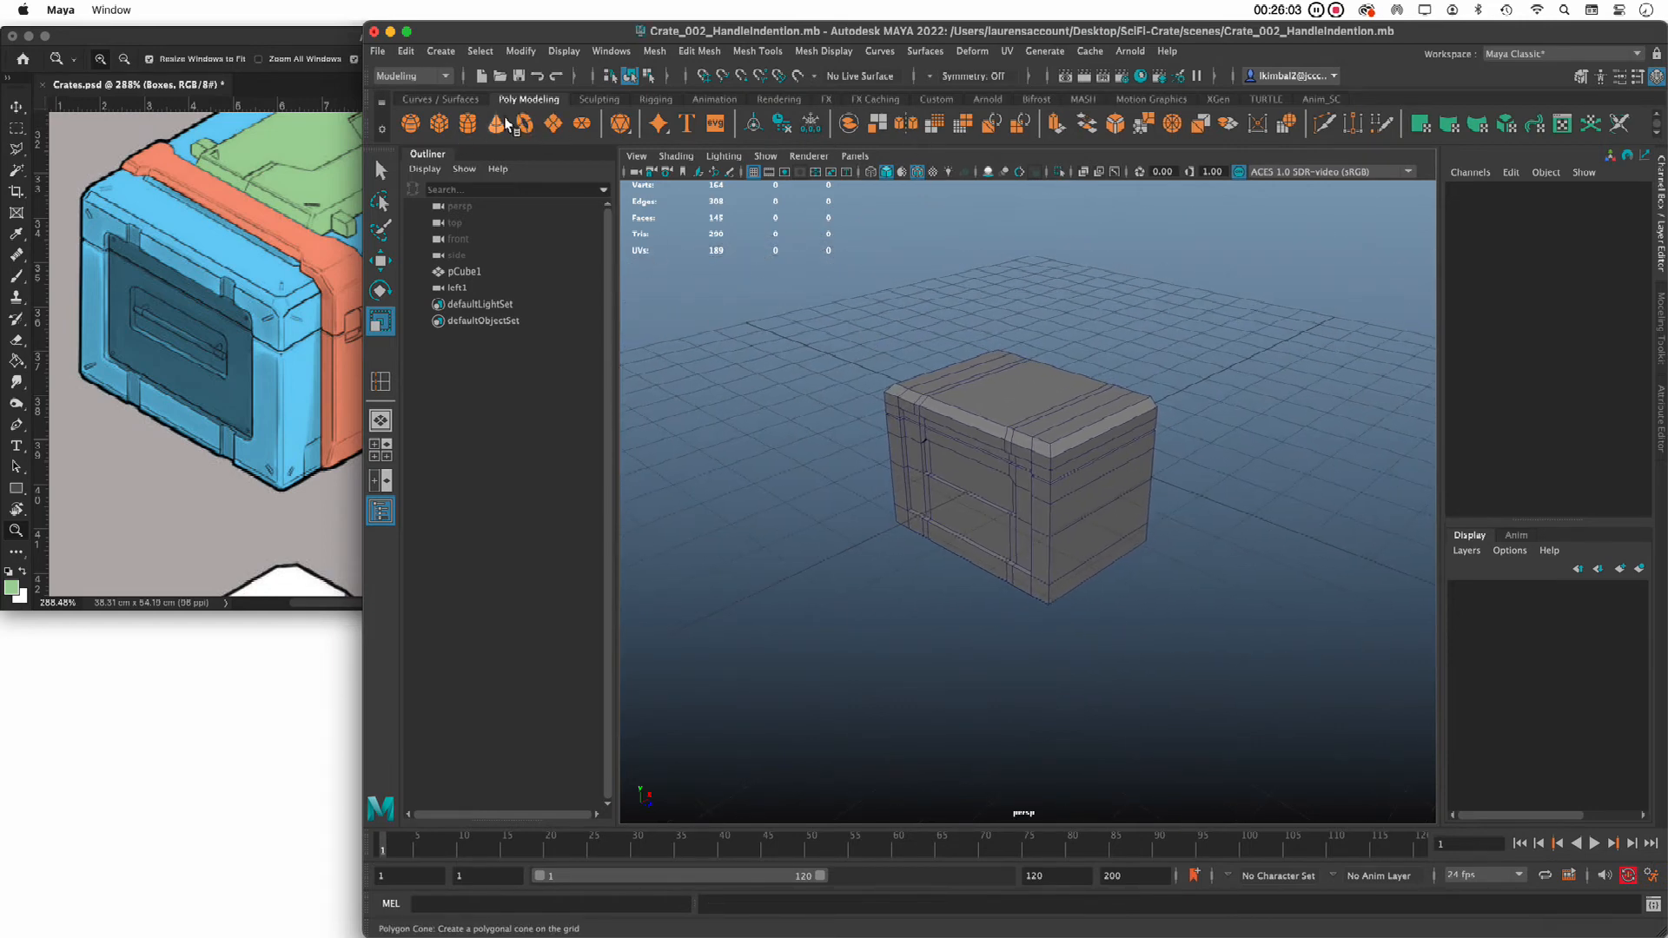
click(470, 127)
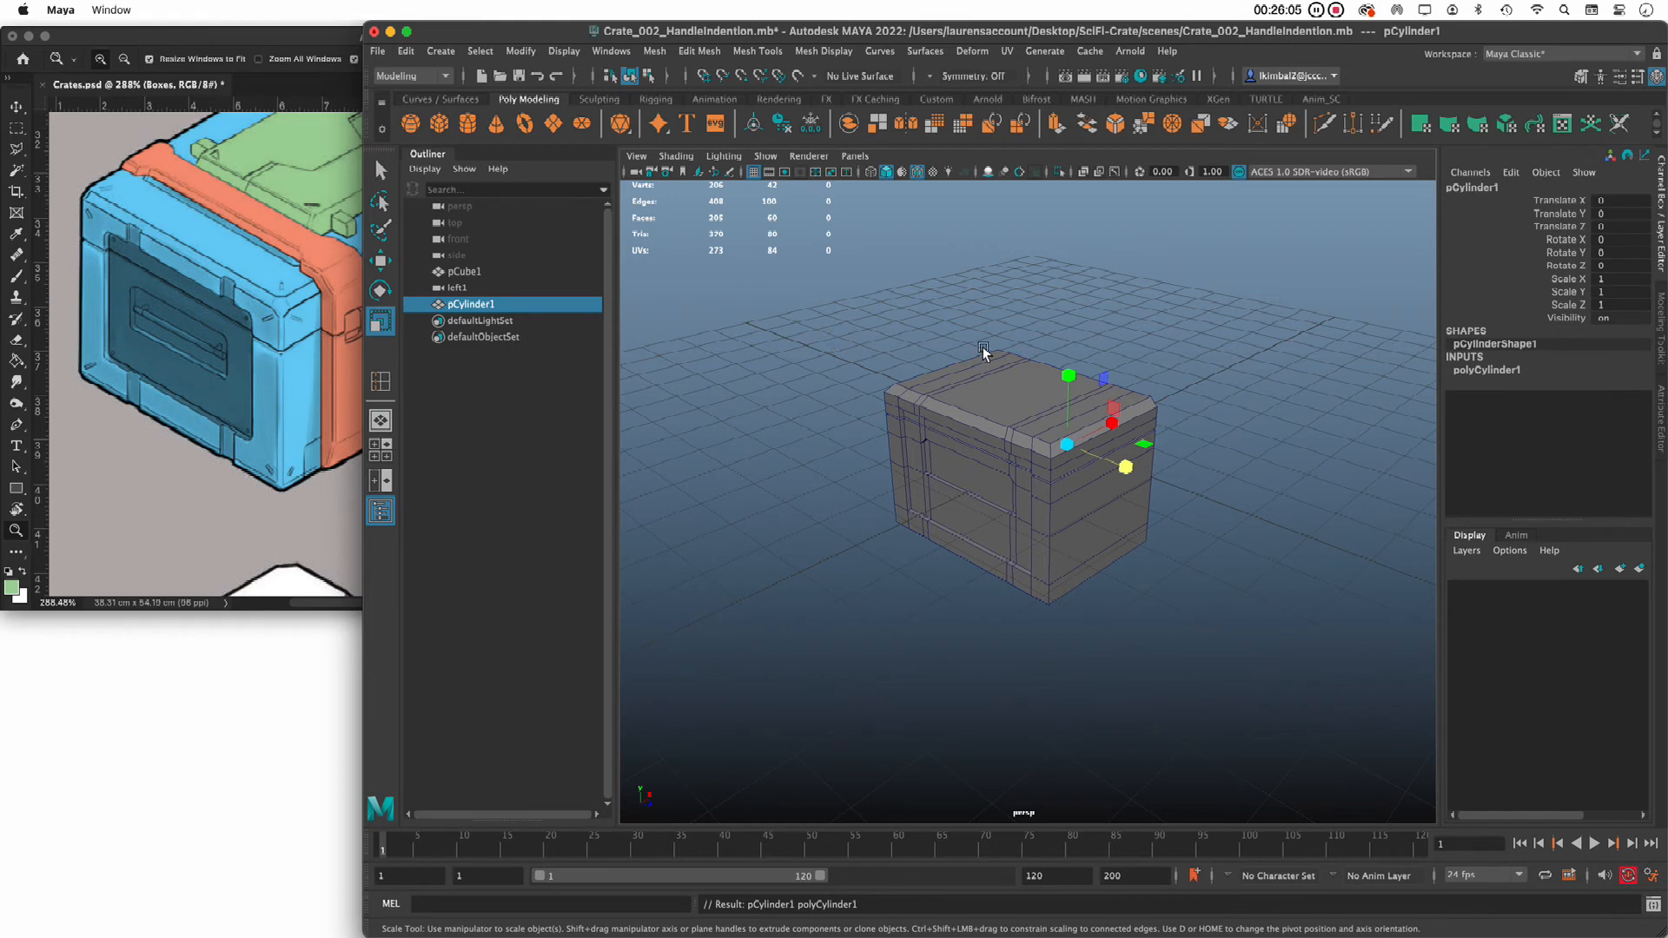
key(w)
drag(1104, 432, 1001, 480)
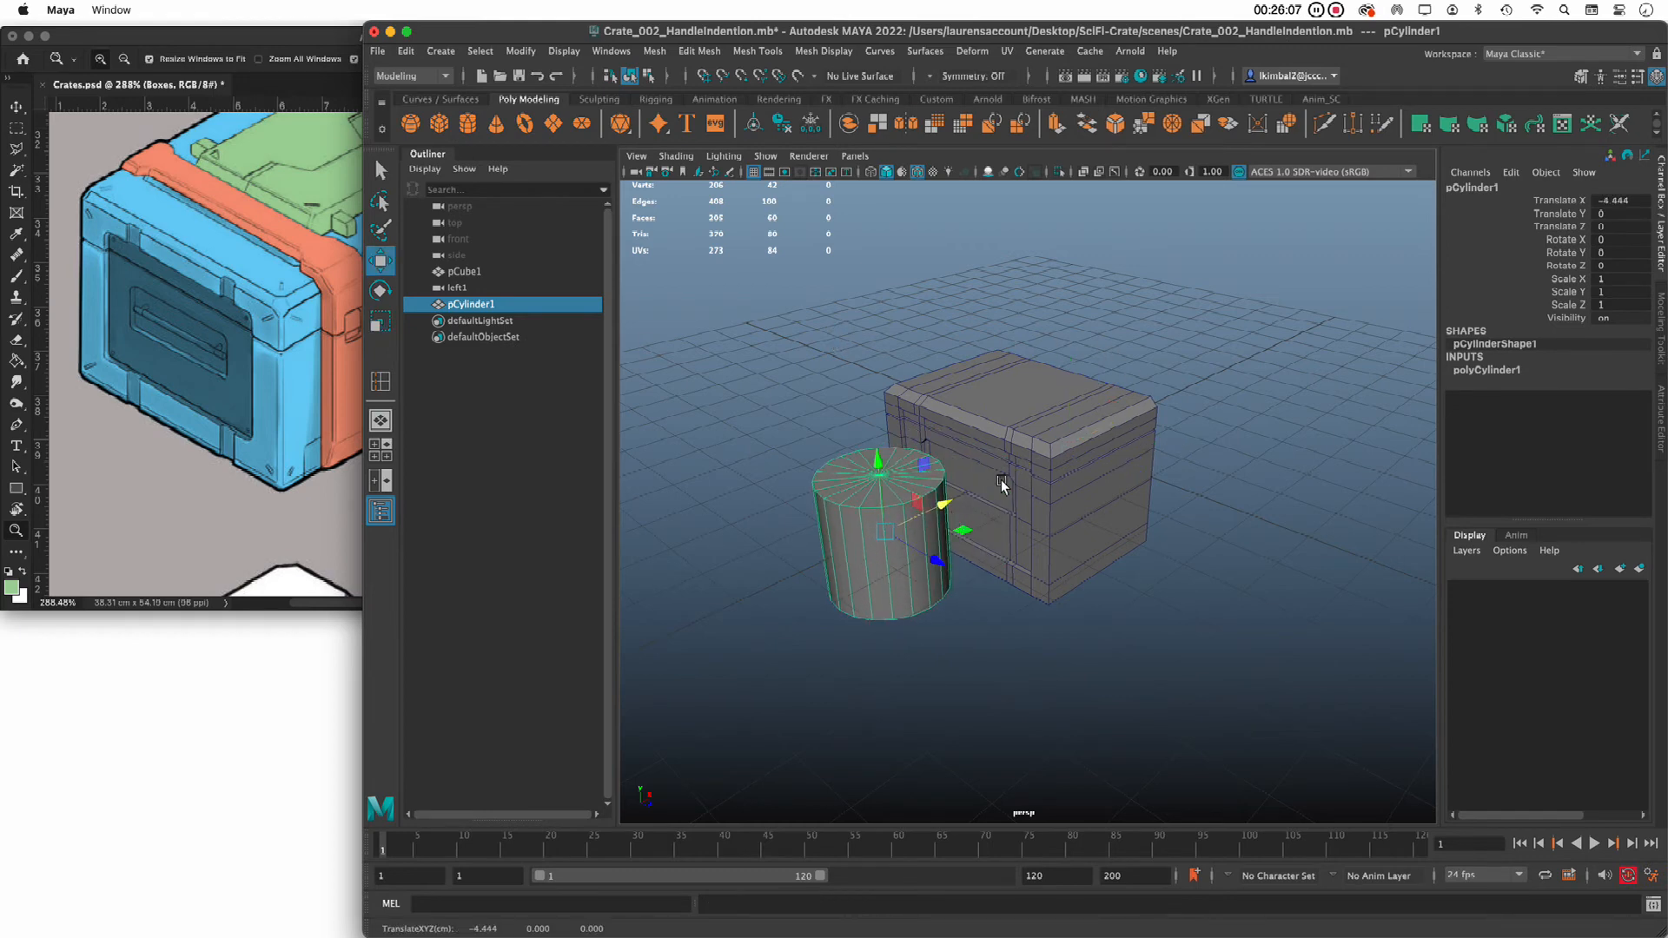
key(e)
drag(900, 478, 912, 573)
click(1618, 240)
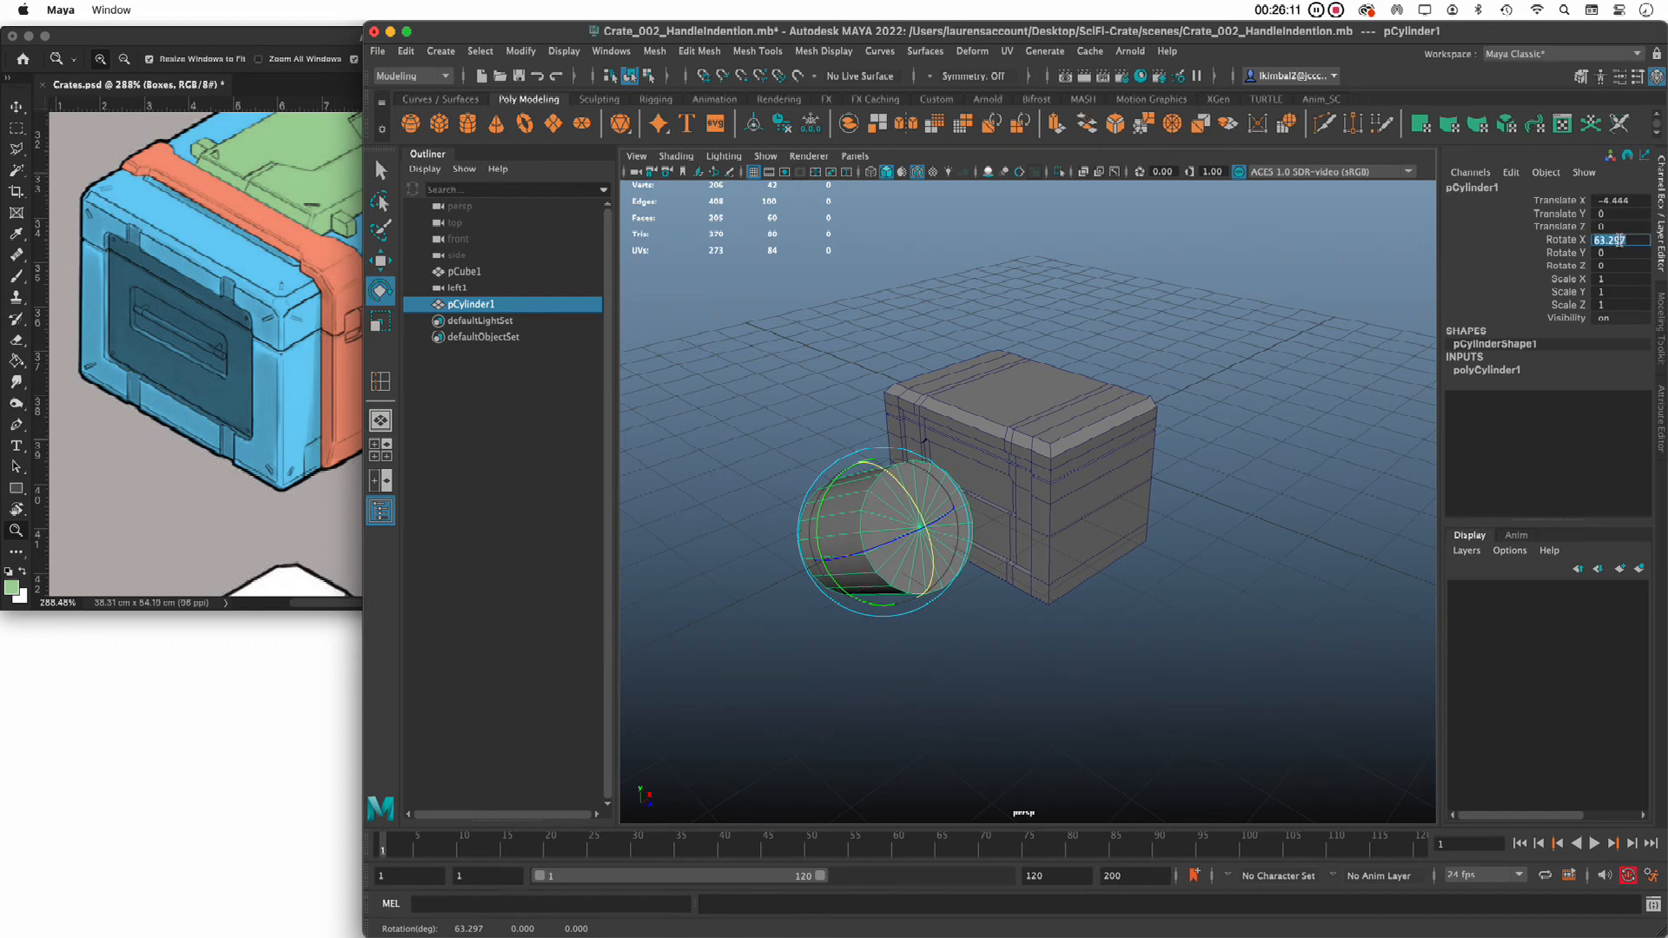
text(90)
key(Return)
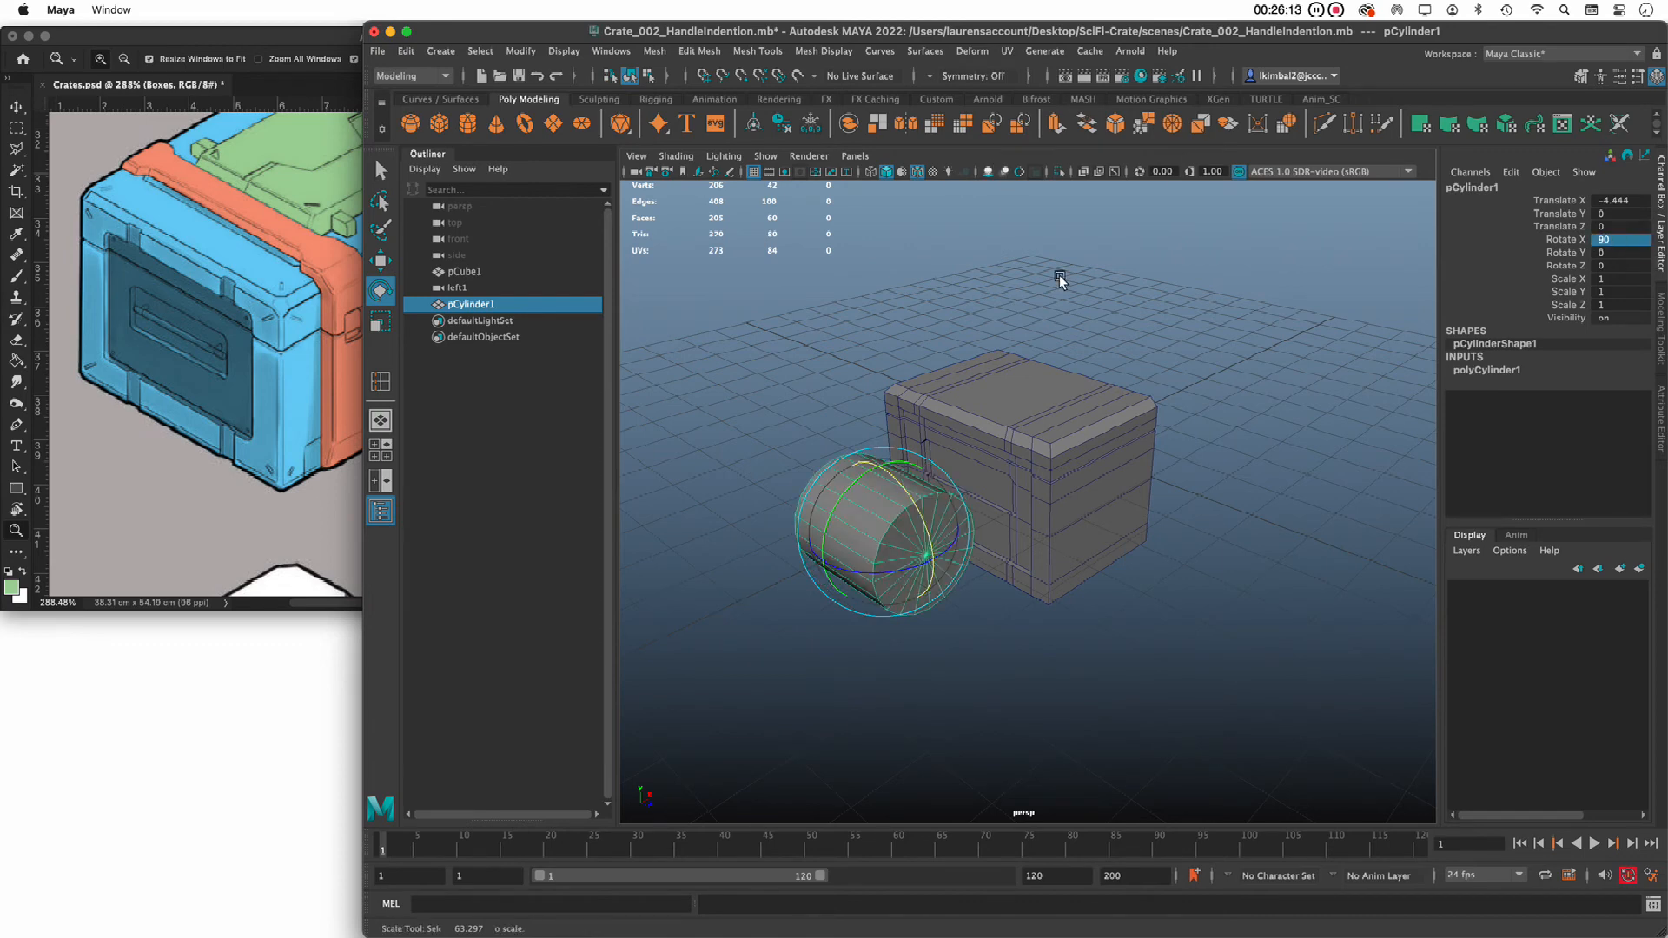
Reduce the cylinder's radius to 0.03 through its creation inputs, after trying 0.01, 0.1 and 0.05
click(1487, 371)
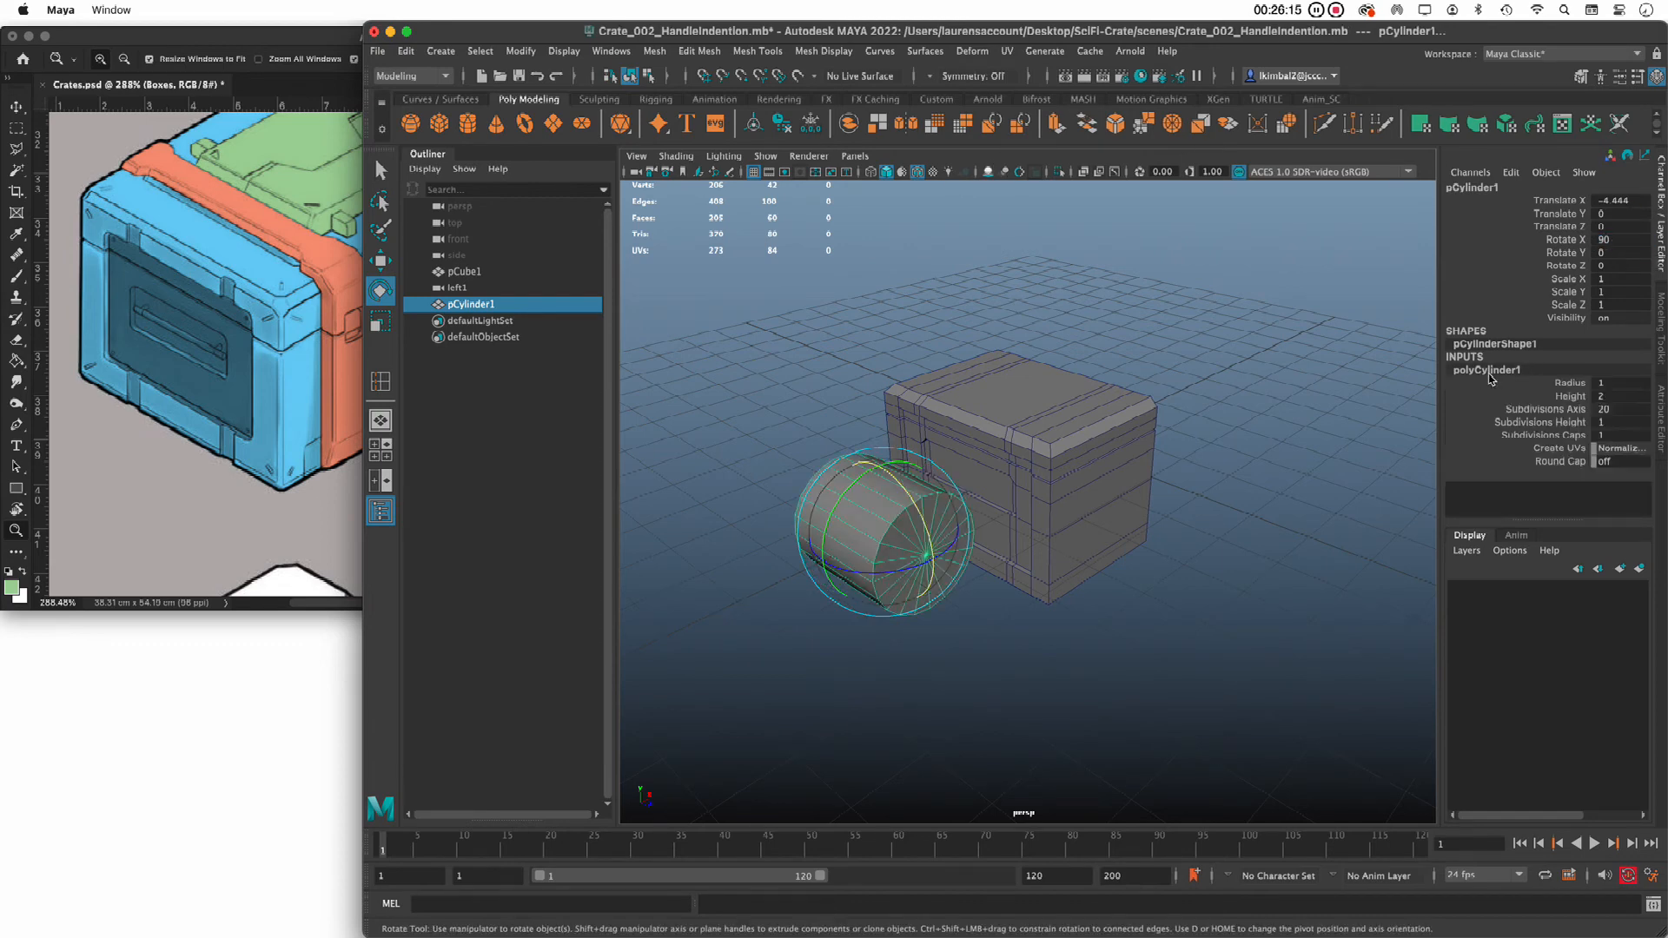
click(1569, 383)
middle_drag(1210, 357, 1204, 355)
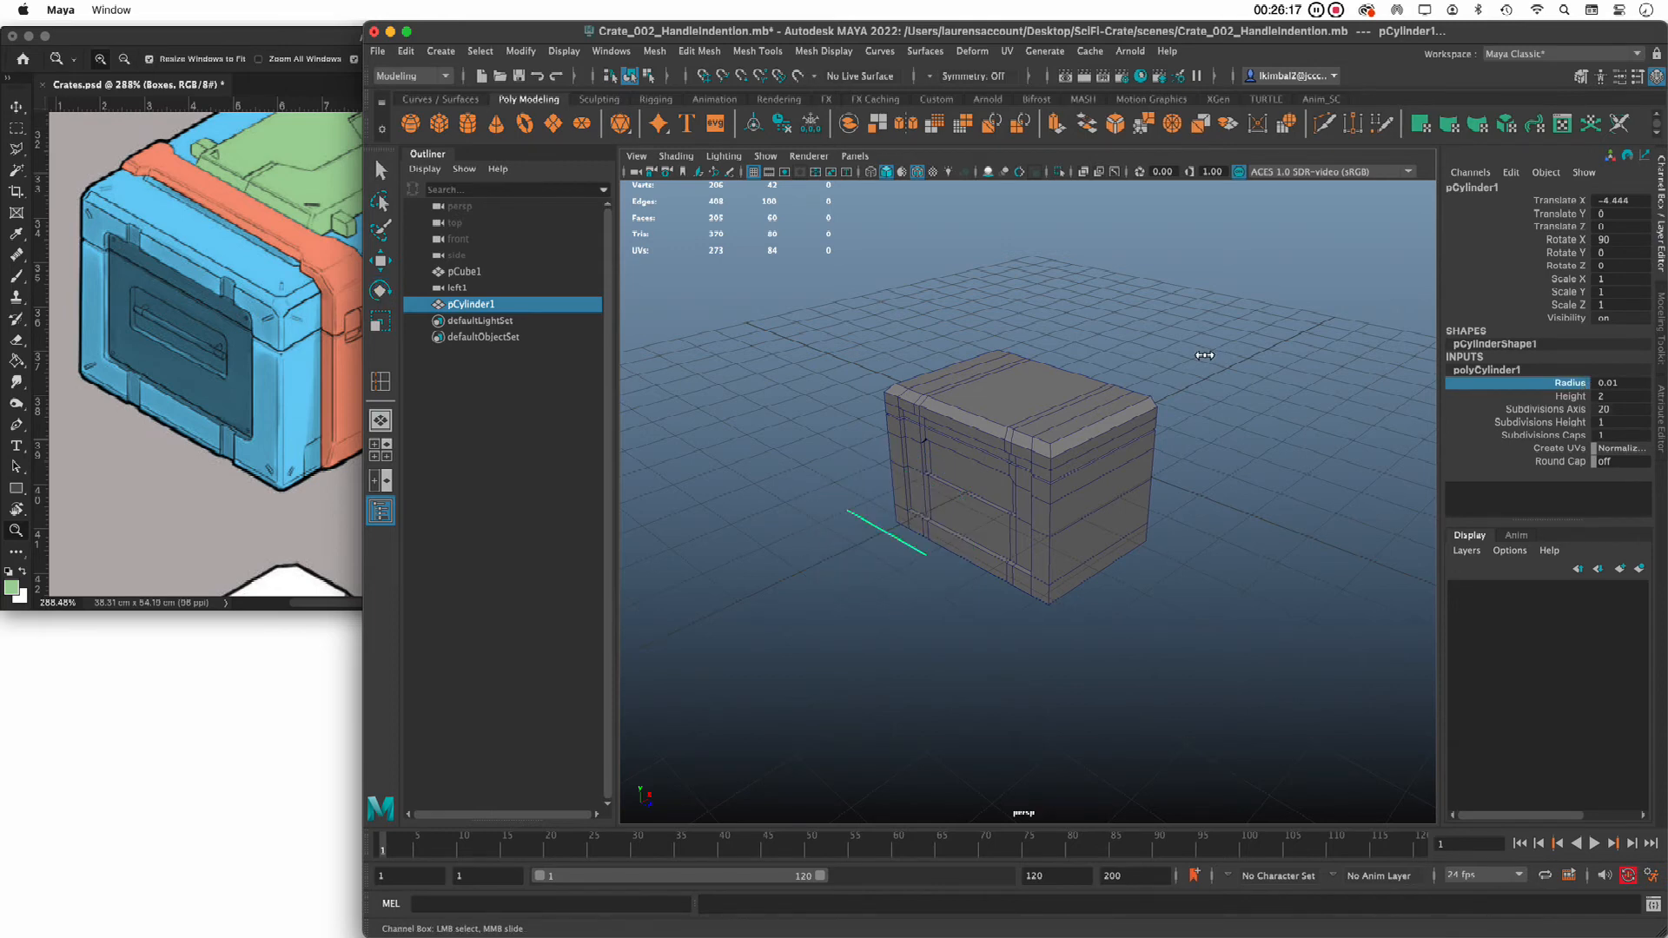
scroll(822, 420, up, 10)
alt+middle_drag(1032, 565, 971, 506)
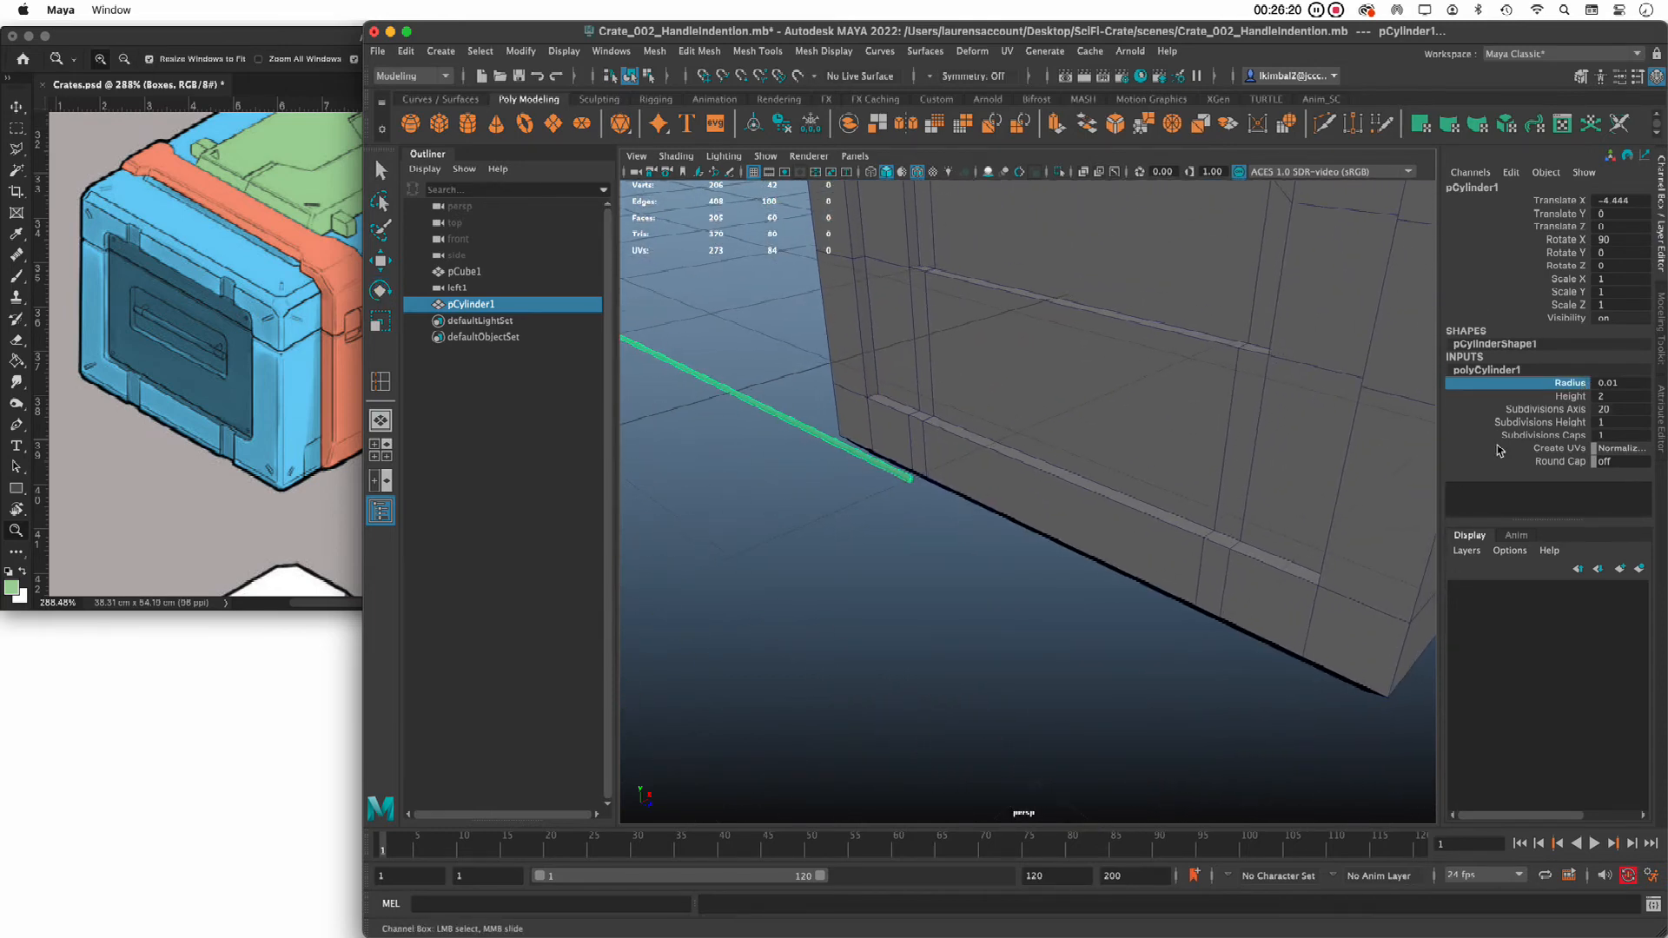
double_click(1618, 383)
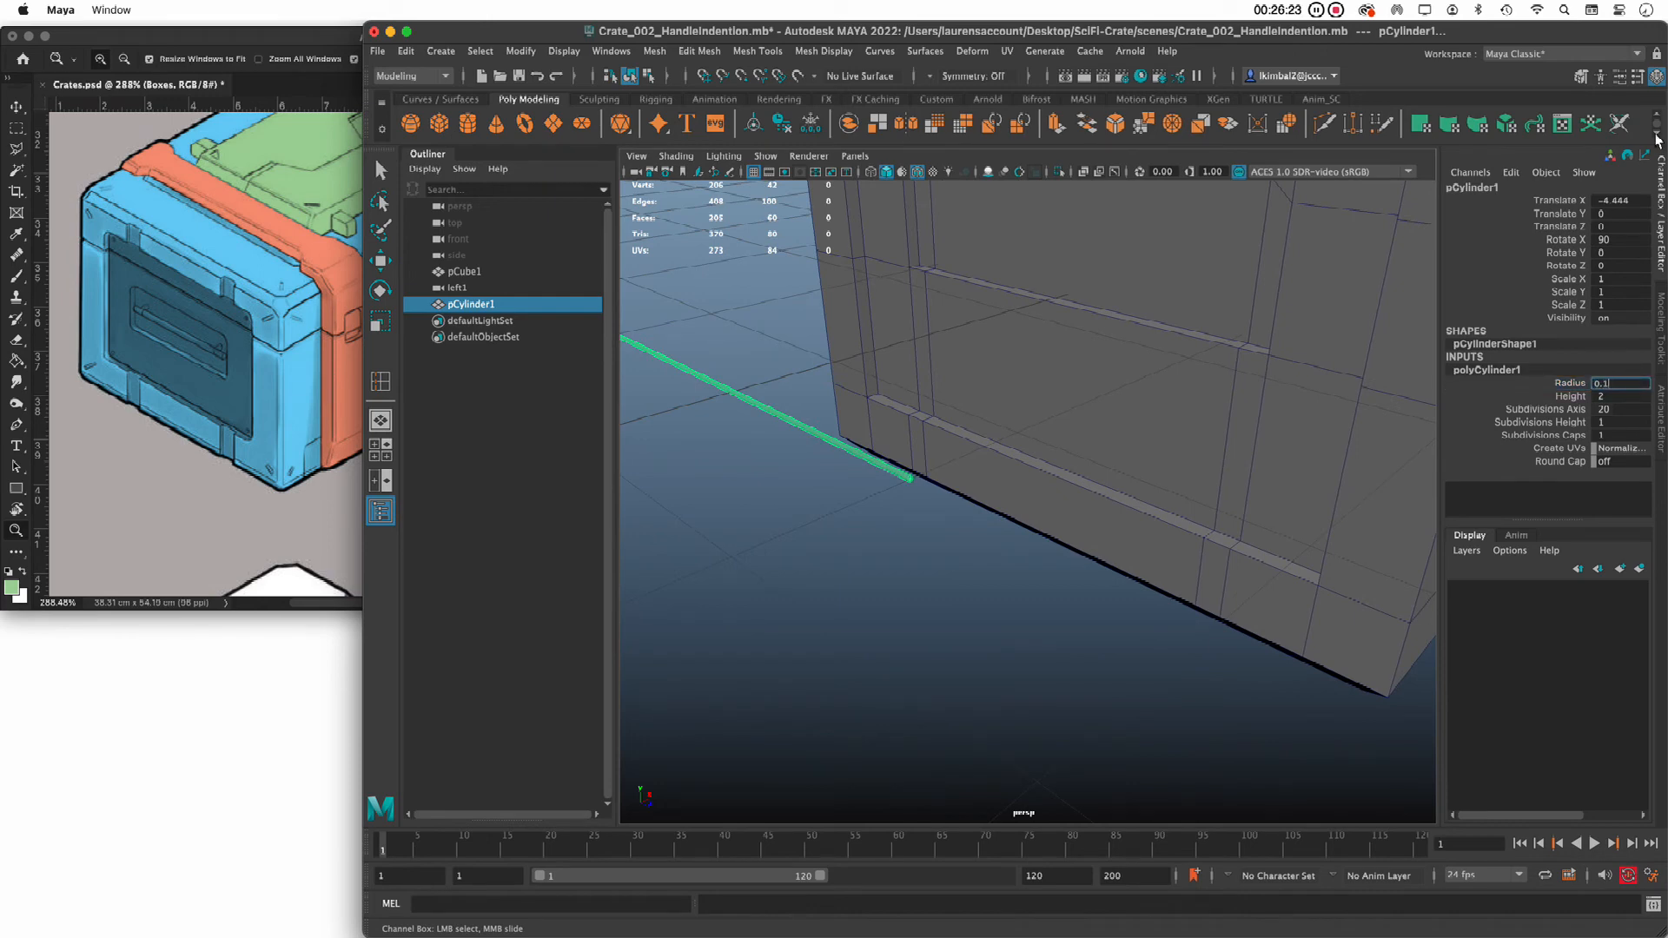
text(0.1)
key(Return)
scroll(1027, 351, down, 5)
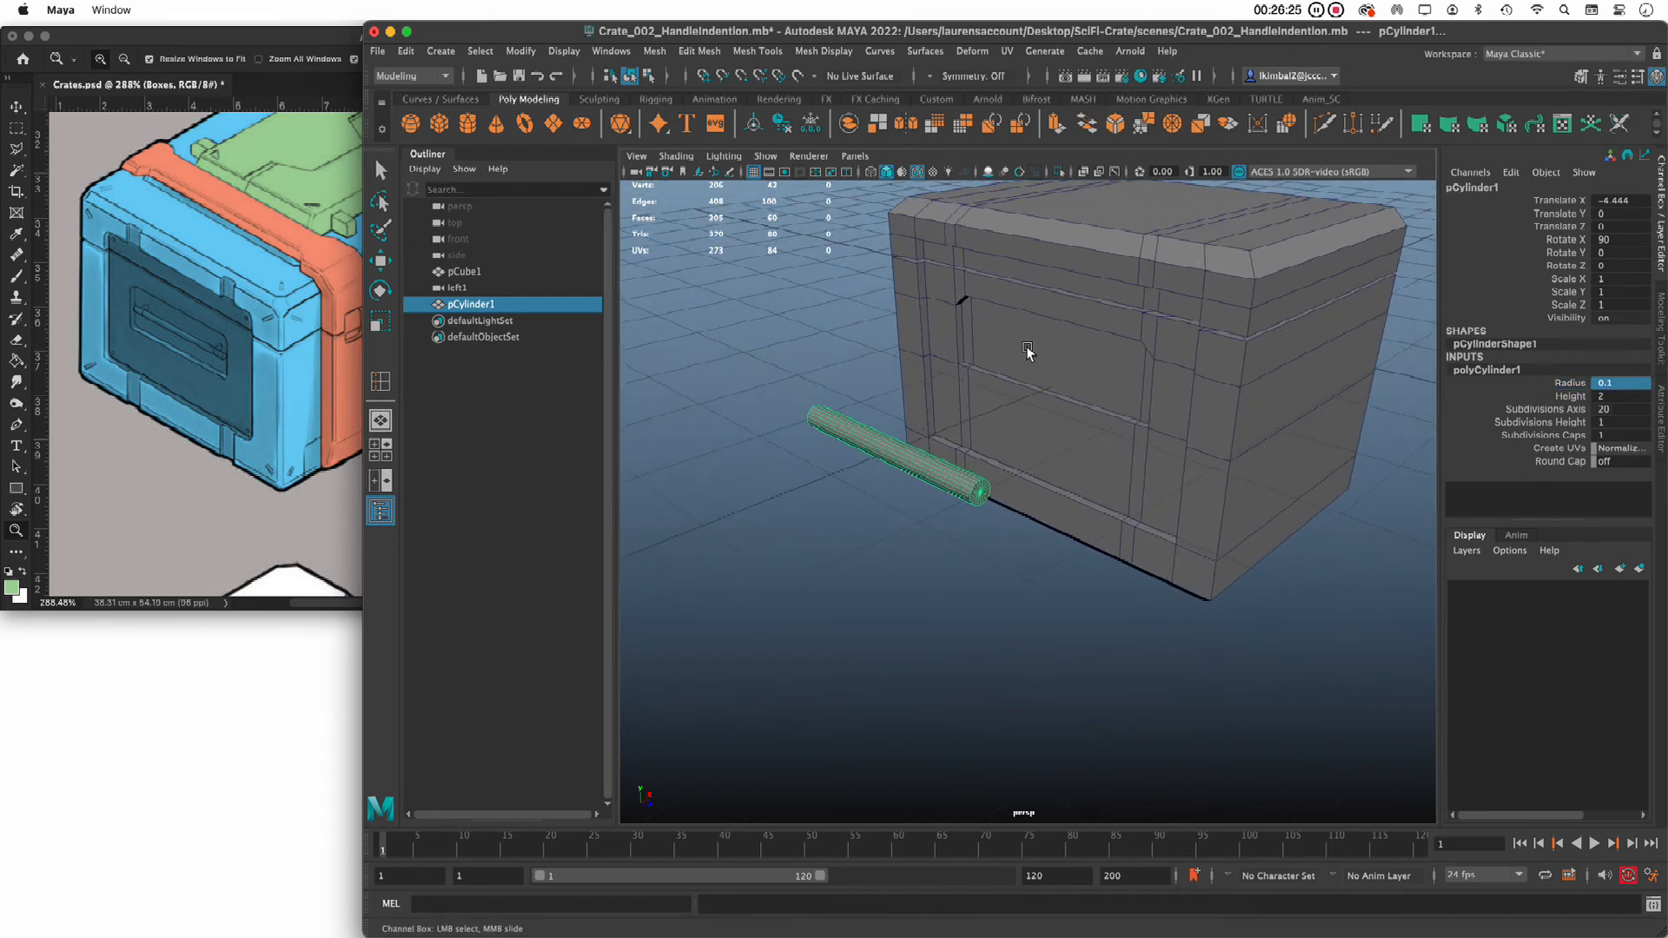
double_click(1638, 383)
key(Return)
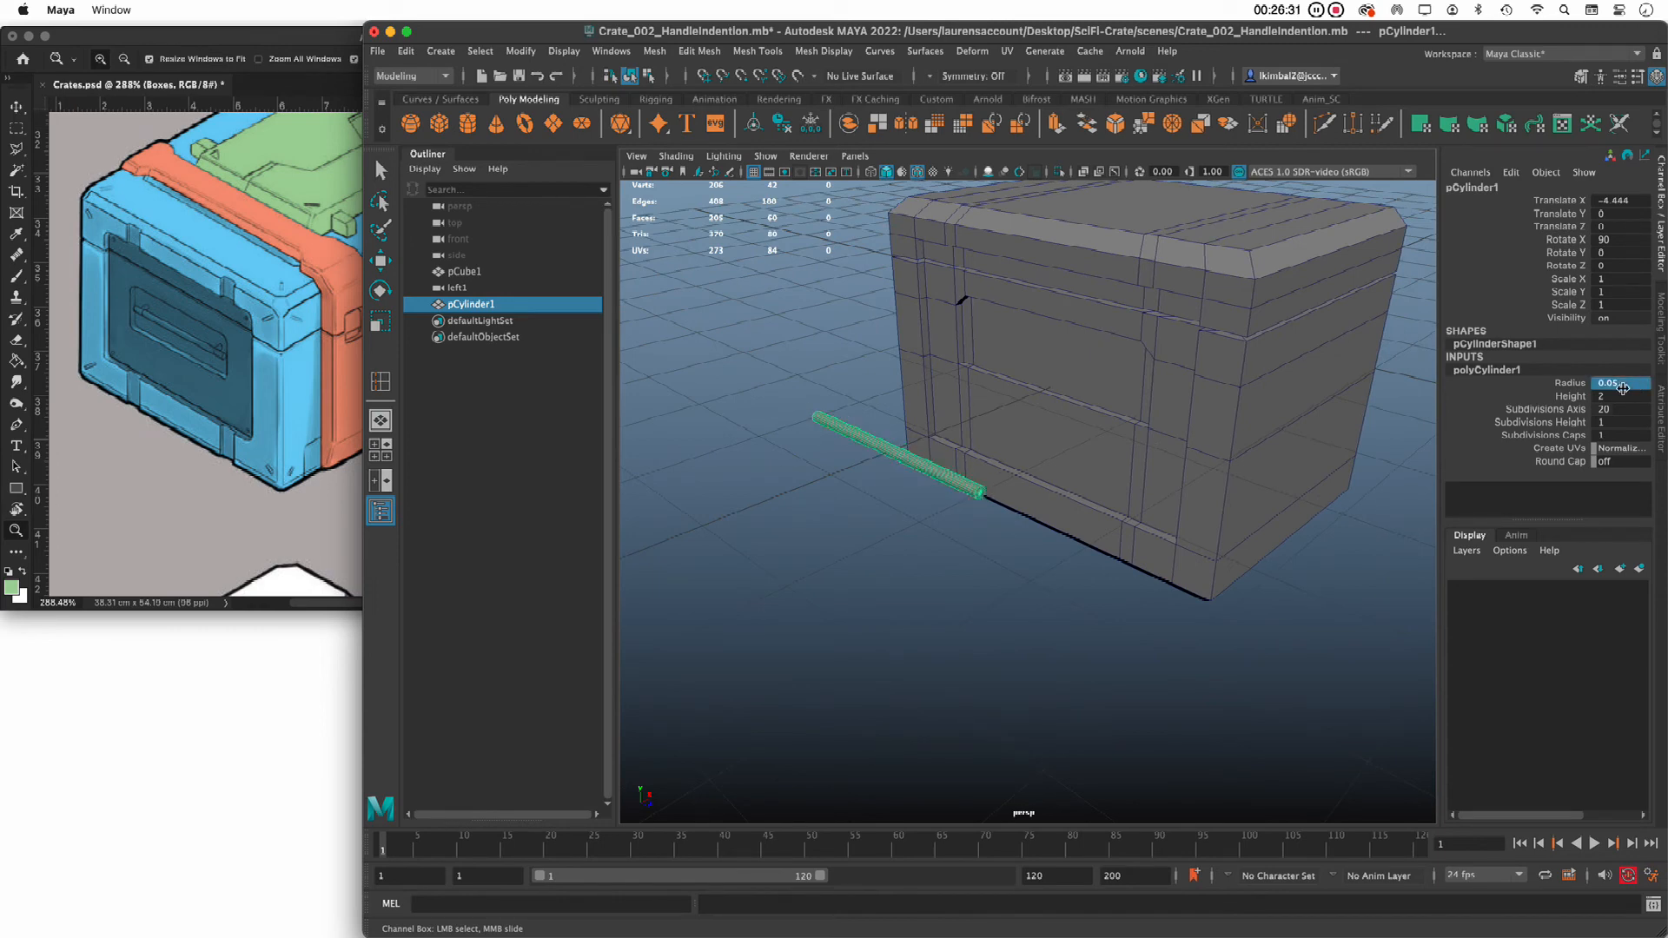
double_click(1625, 385)
text(0.03)
key(Return)
Show the left view shaded and raise the thin cylinder to about 0.28 in Y over the side panel
key(space)
key(space)
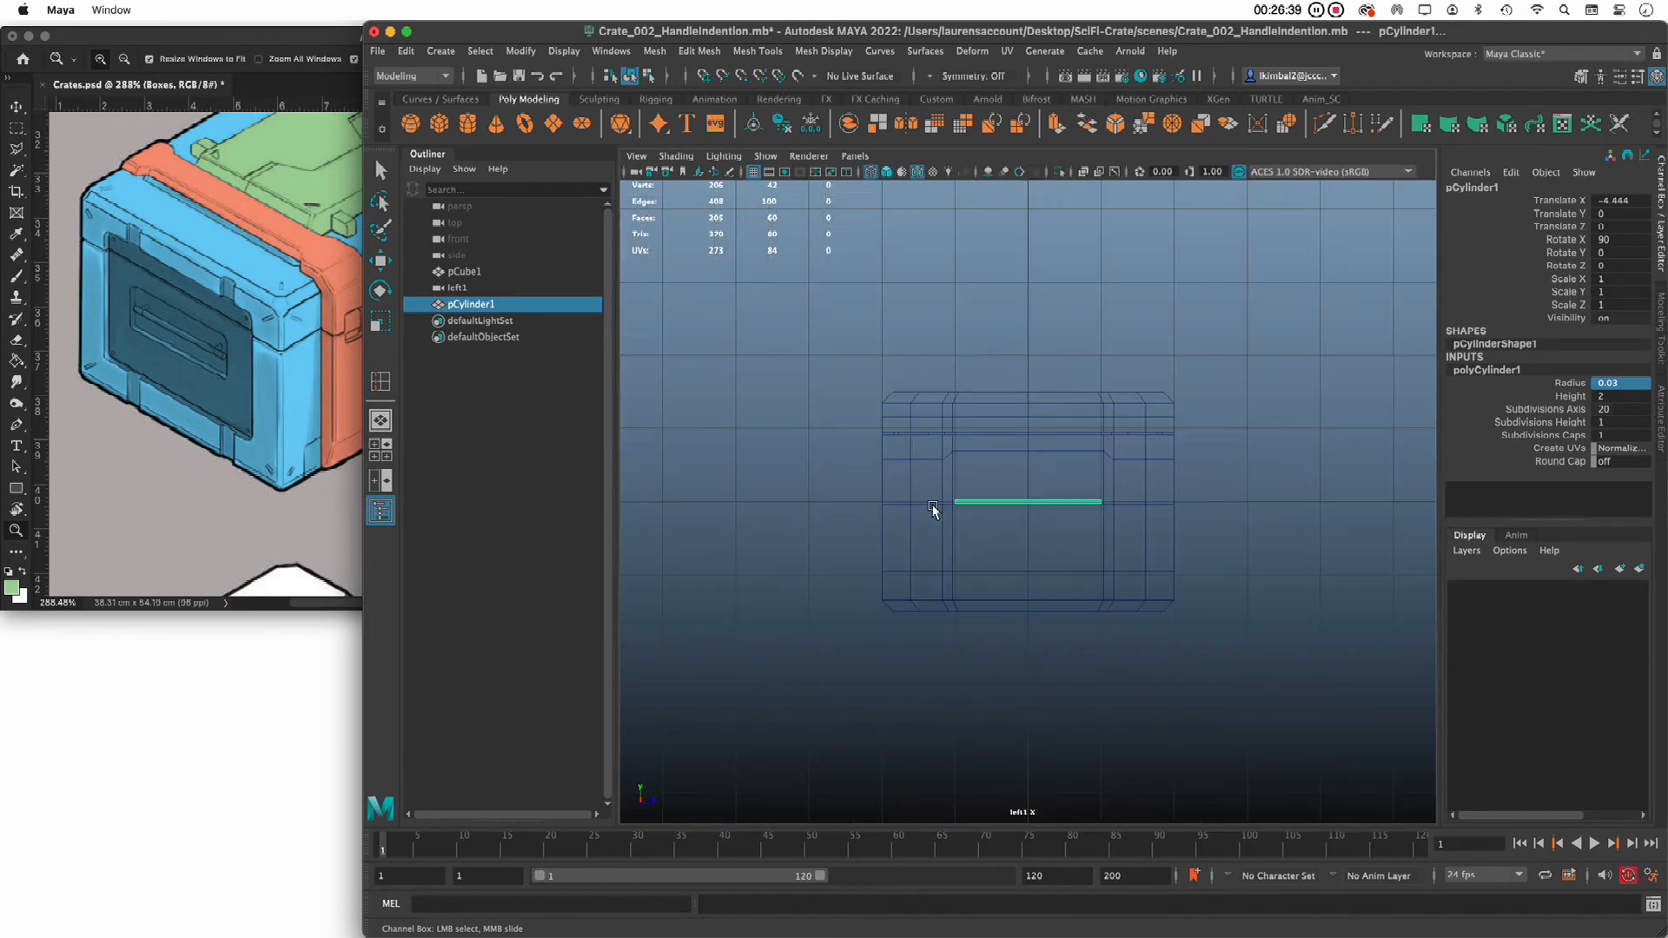
scroll(967, 650, up, 3)
scroll(1027, 700, up, 2)
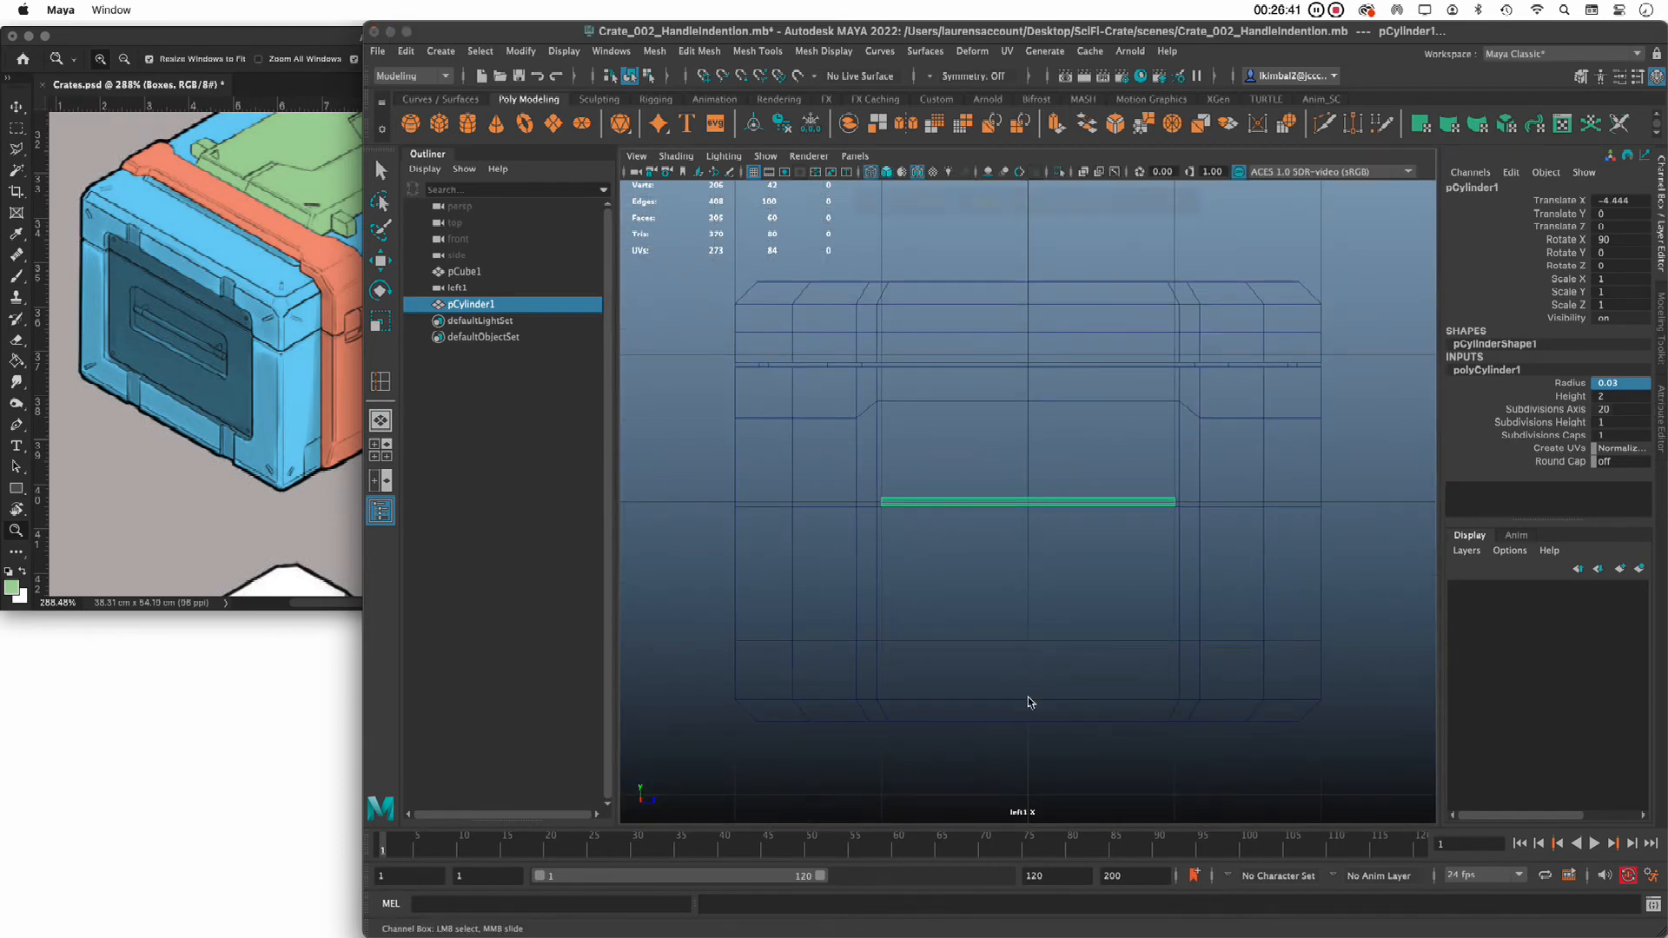
key(5)
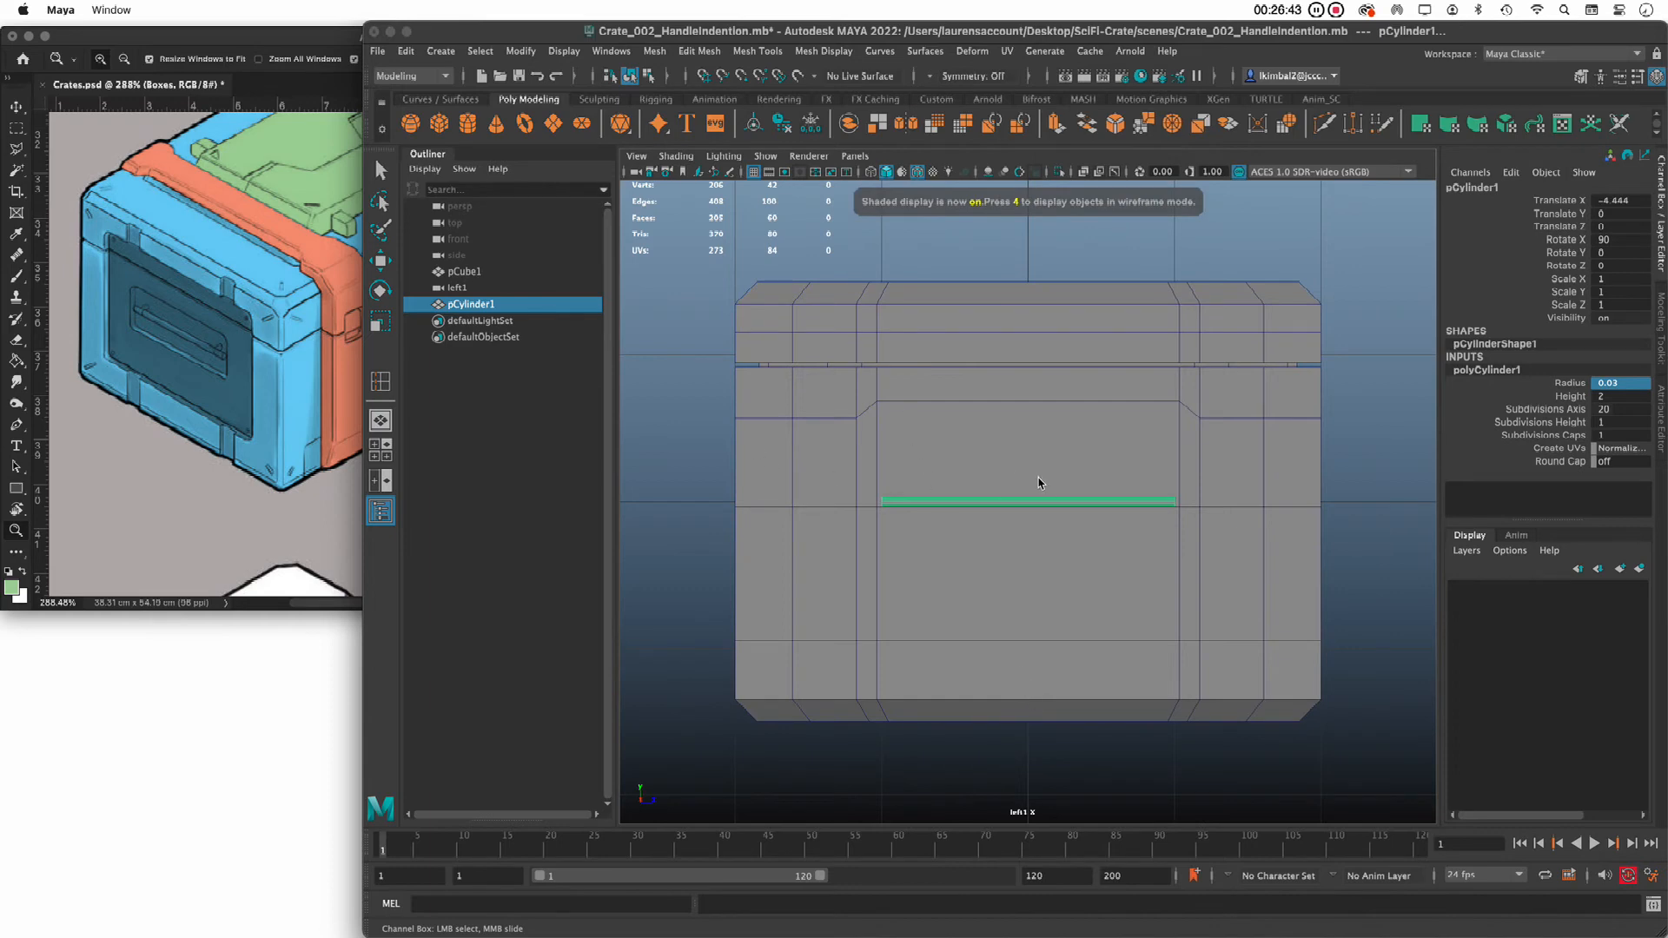
key(w)
drag(1032, 425, 1033, 383)
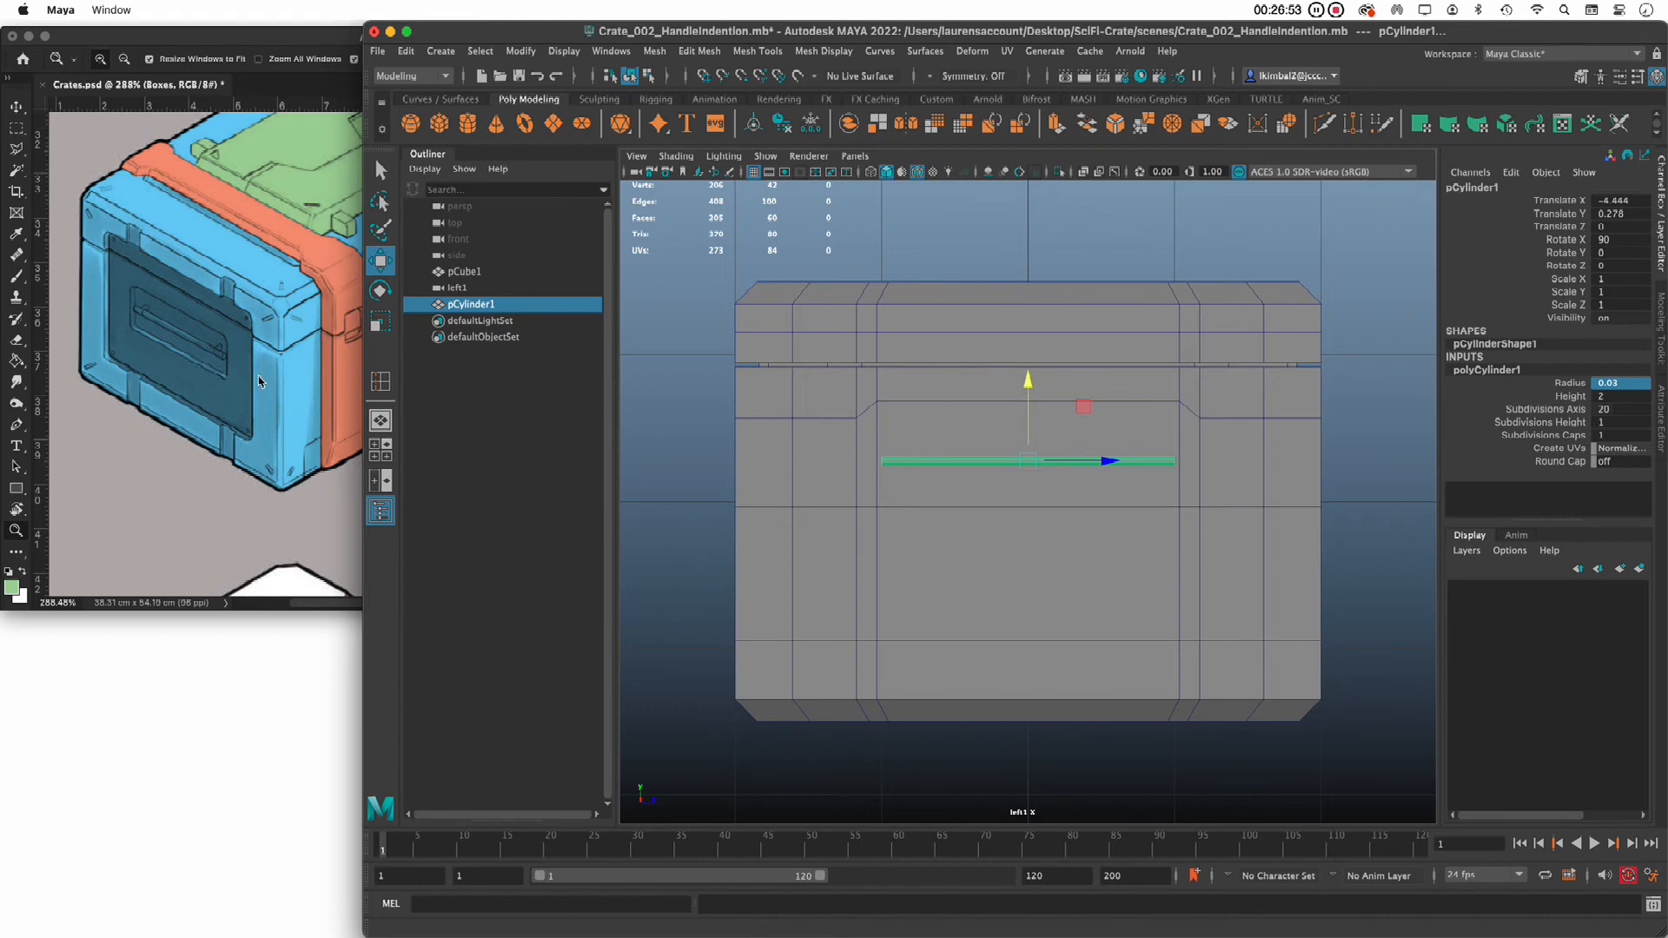
Lengthen the cylinder to a Scale Y of about 1.14 and nudge it up to about 0.31 in Y
key(r)
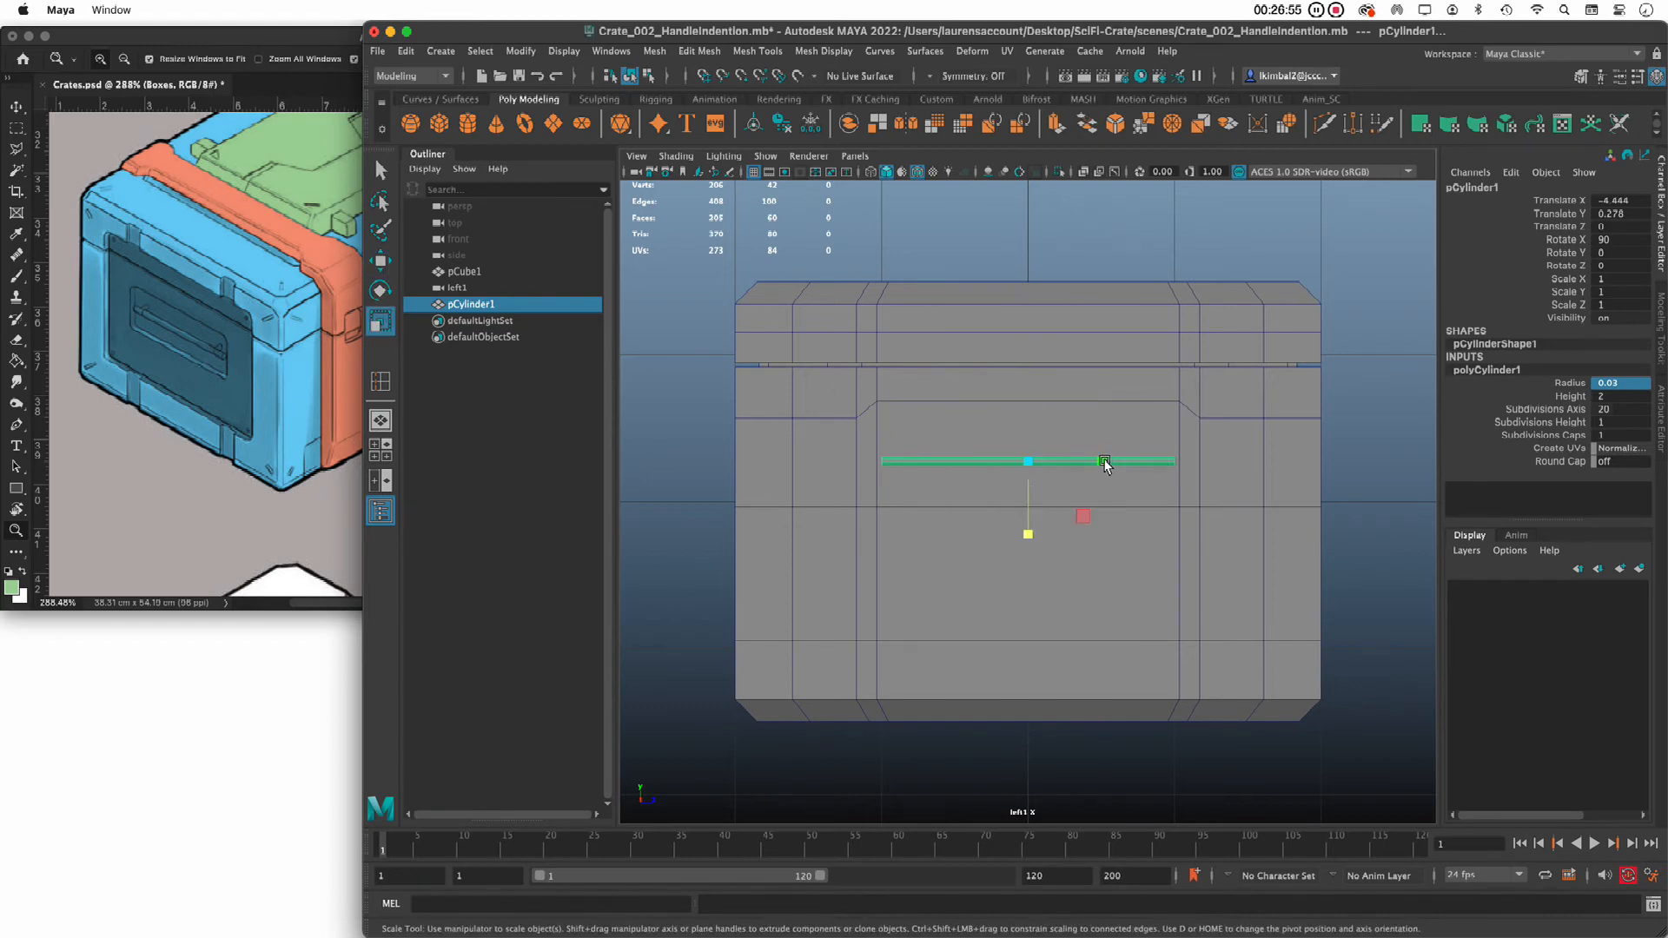
drag(1103, 461, 1115, 462)
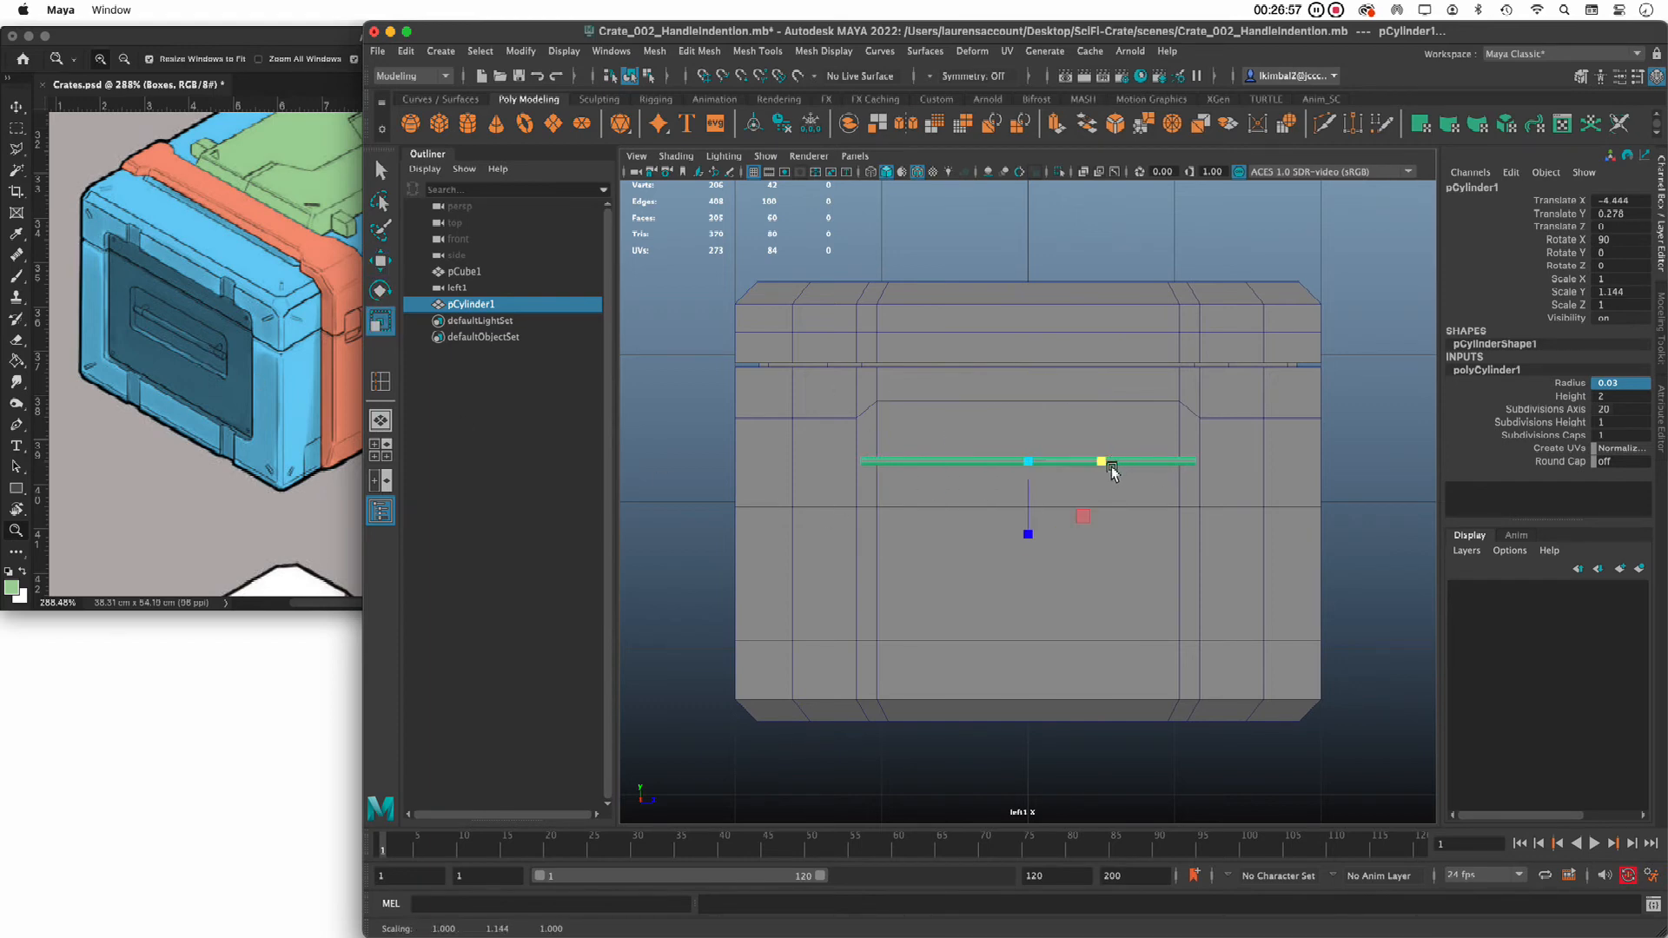
key(w)
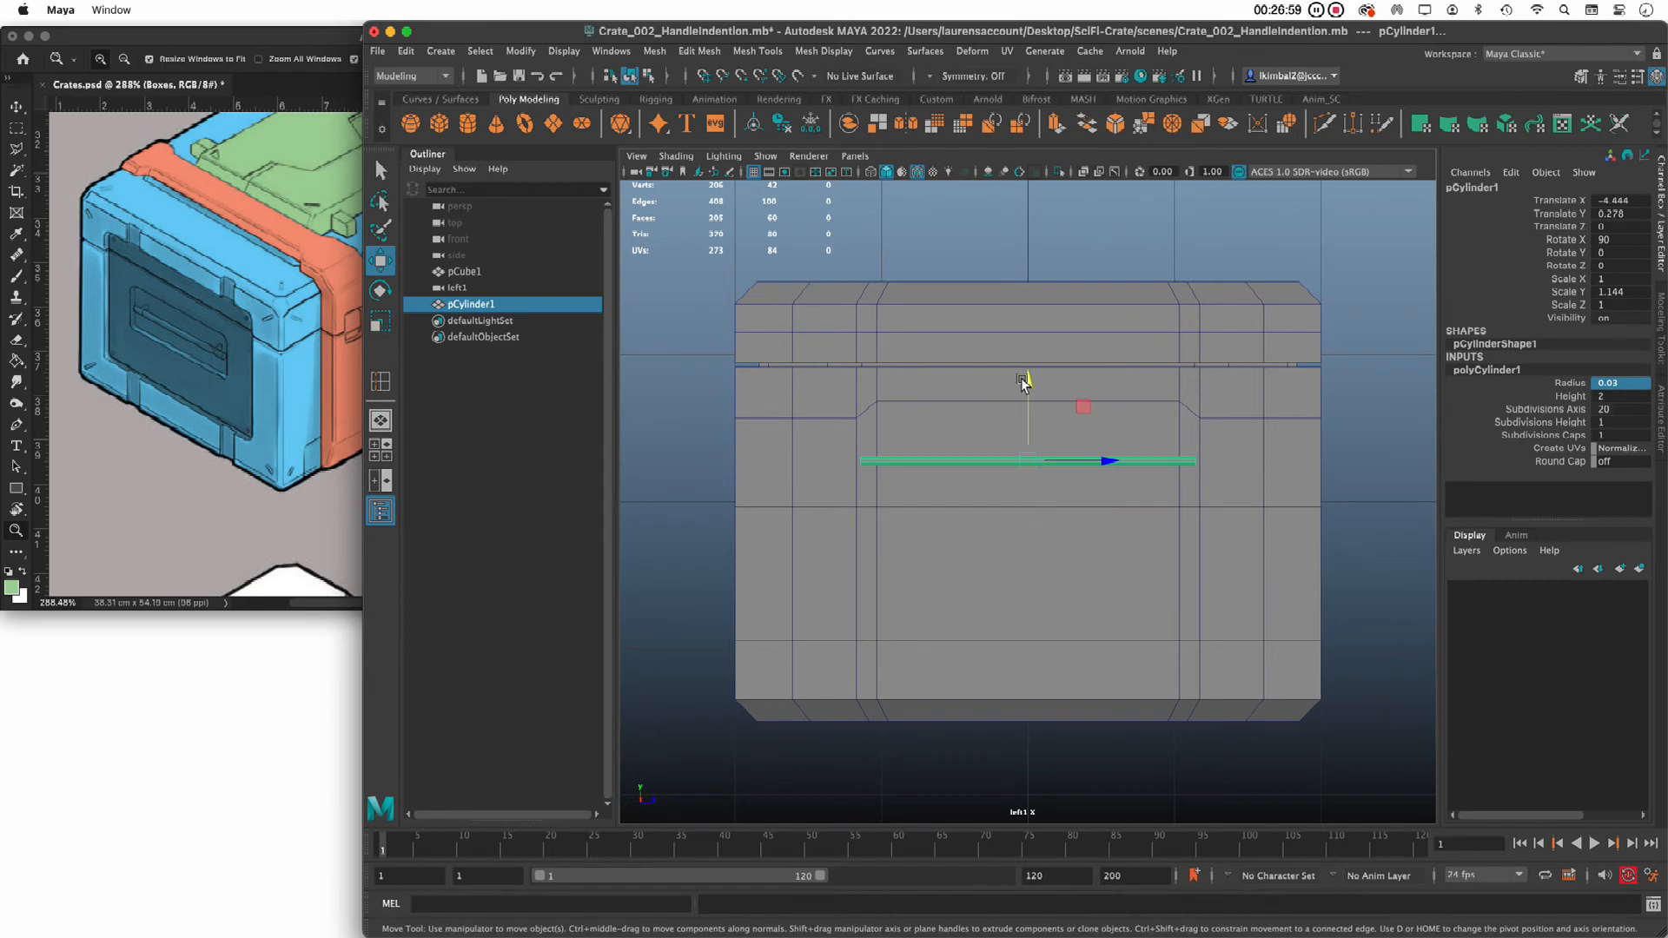
drag(1024, 376, 1024, 375)
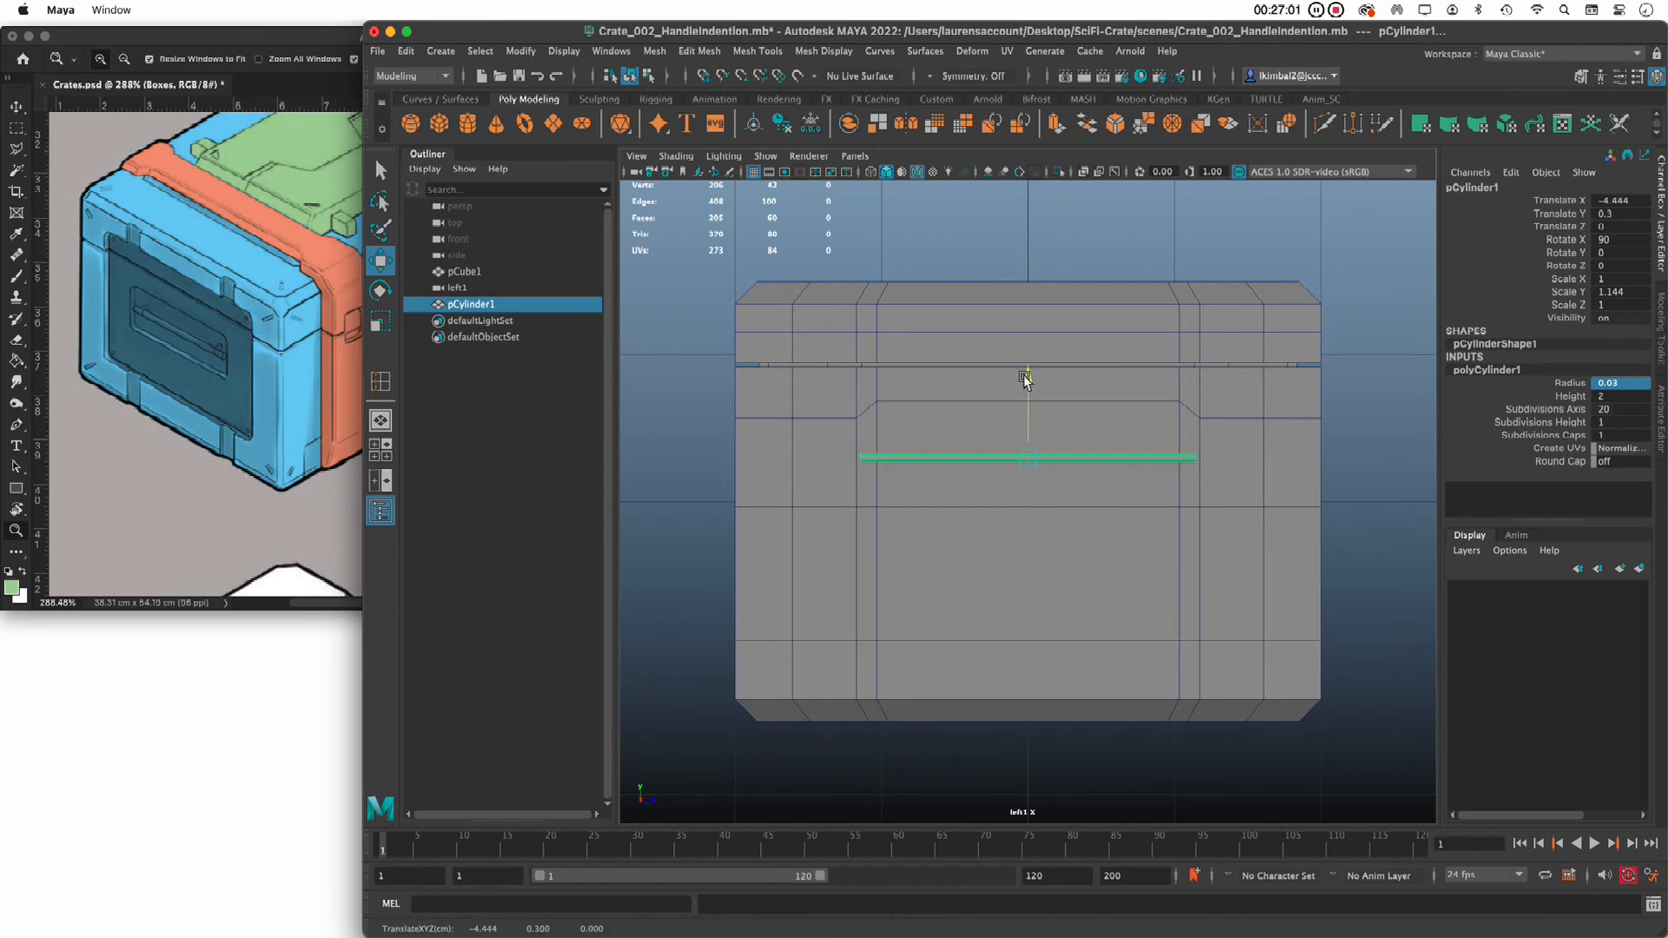
Back in the perspective view, move the cylinder along X to about -2.74 so it sits at the crate's recessed panel
key(space)
key(space)
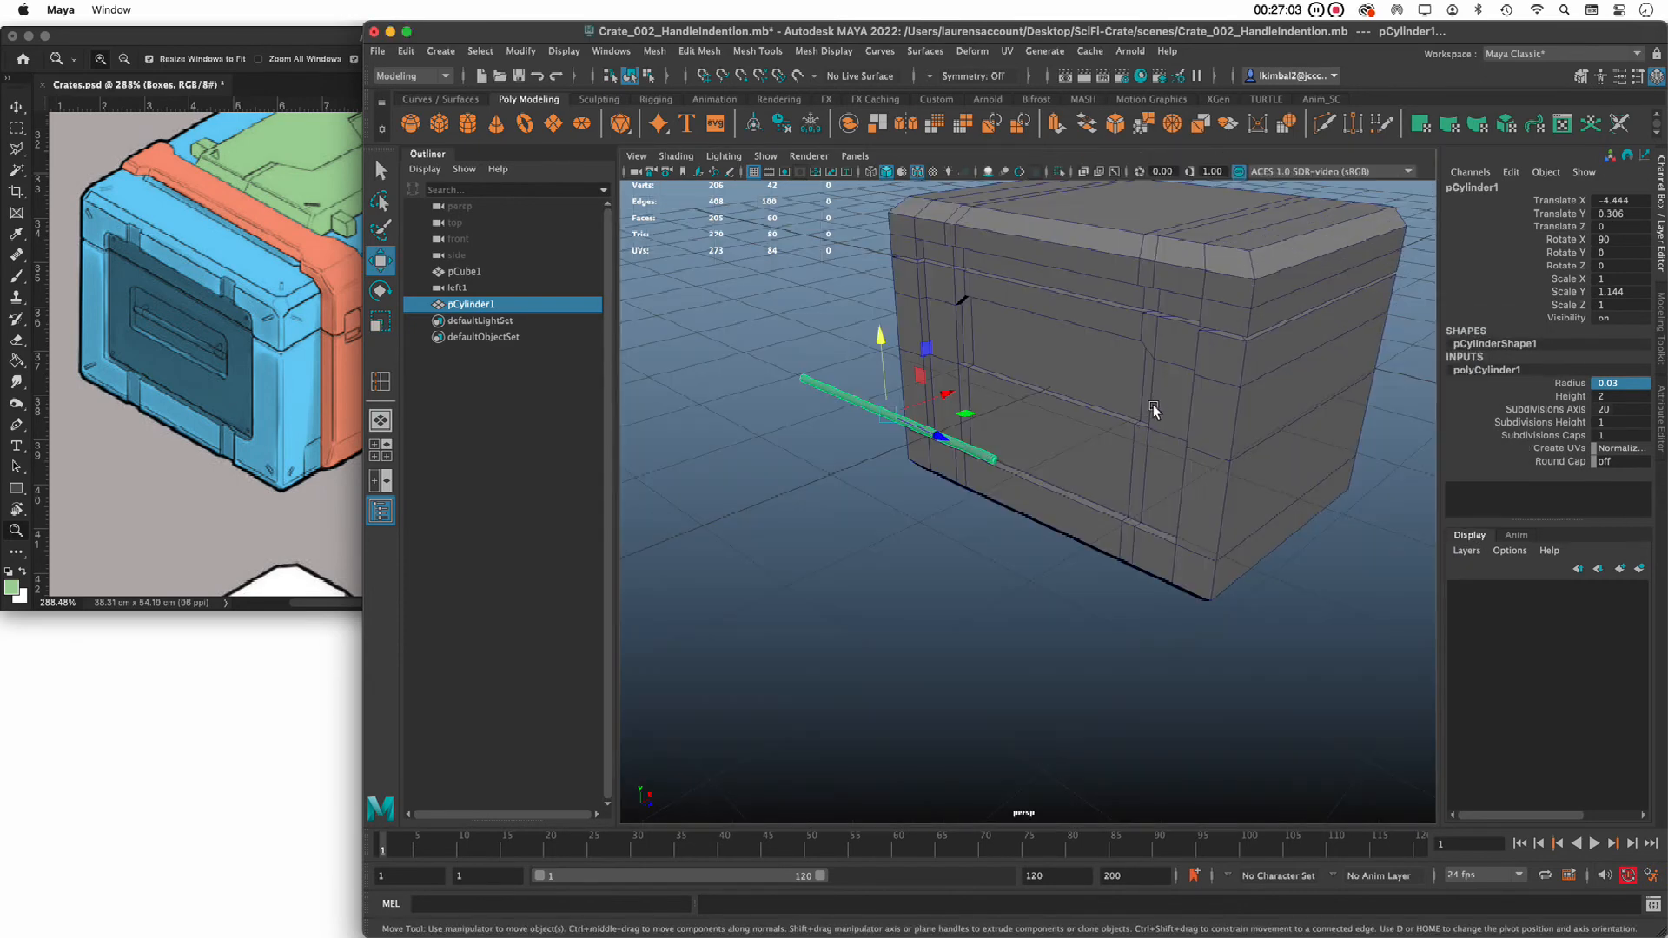
alt+drag(1154, 410, 1116, 435)
drag(880, 459, 1075, 430)
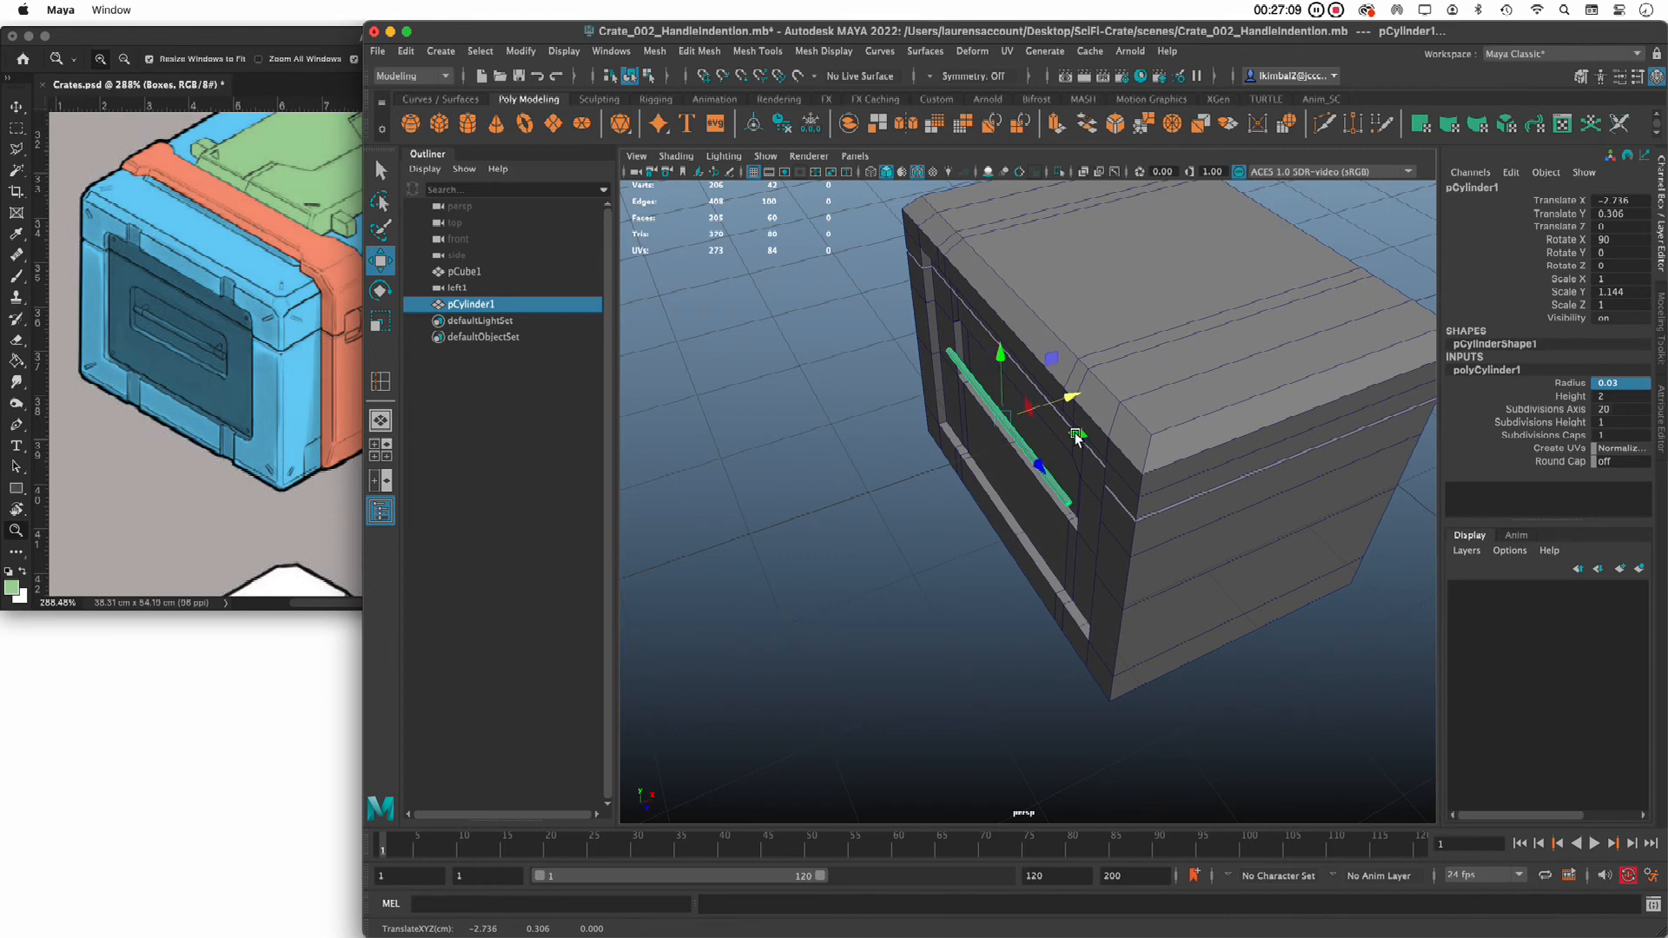
mouse_move(1116, 540)
alt+mouse_down()
mouse_move(1086, 515)
mouse_move(1140, 529)
alt+mouse_up()
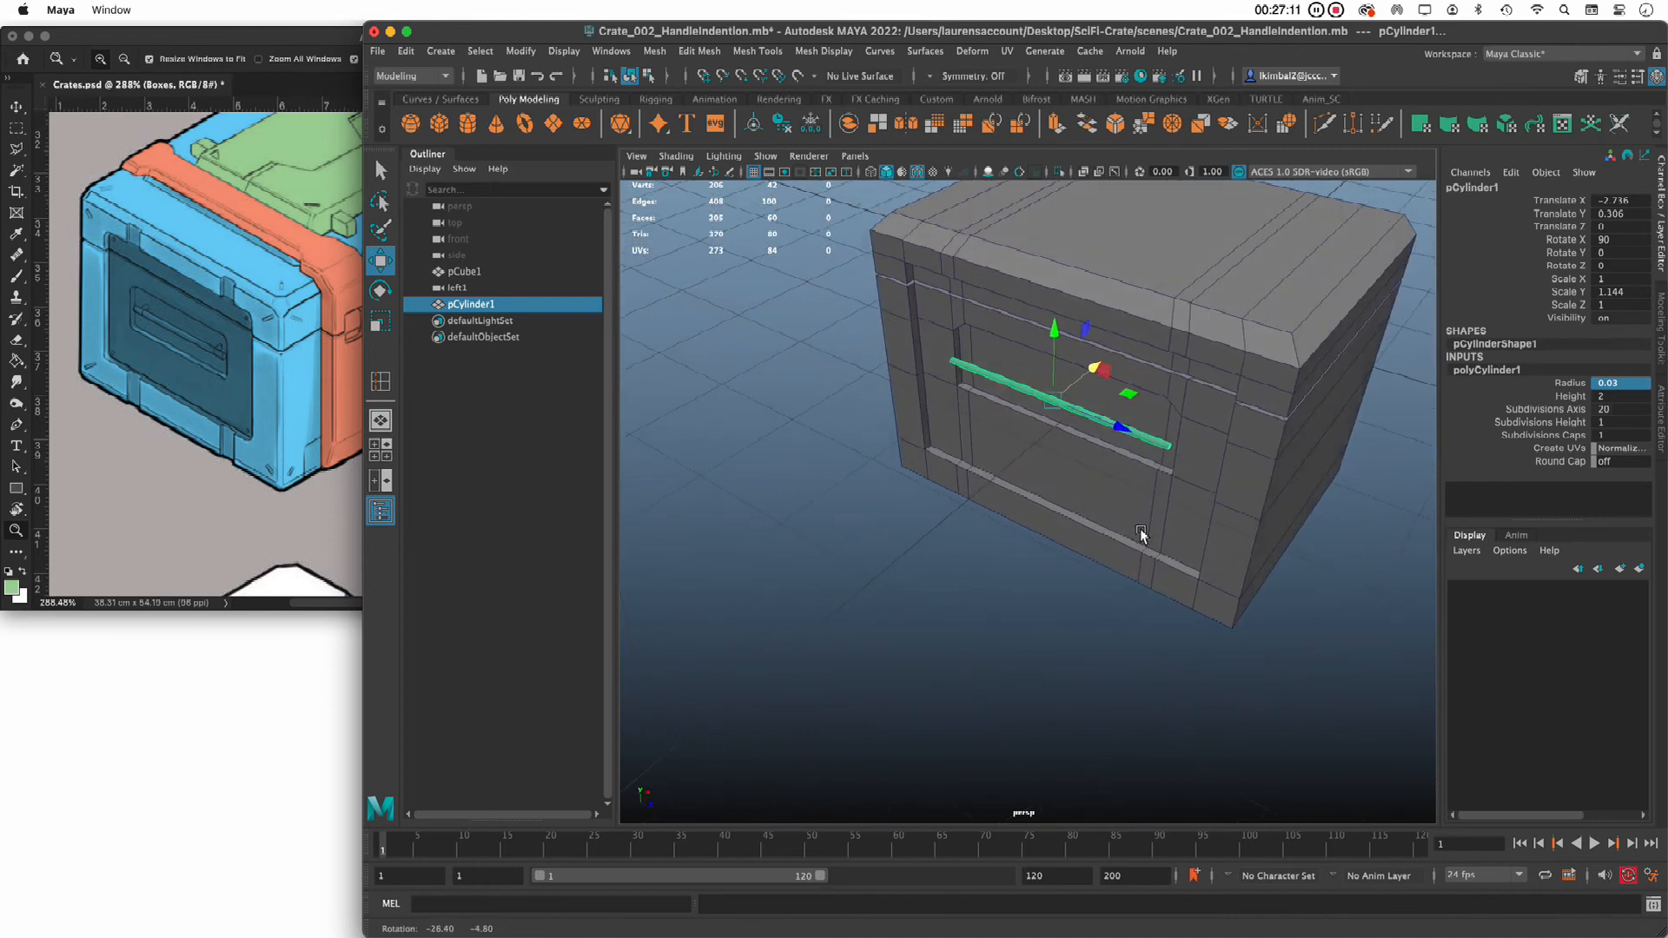
click(904, 607)
alt+drag(904, 607, 909, 589)
alt+right_drag(909, 589, 804, 580)
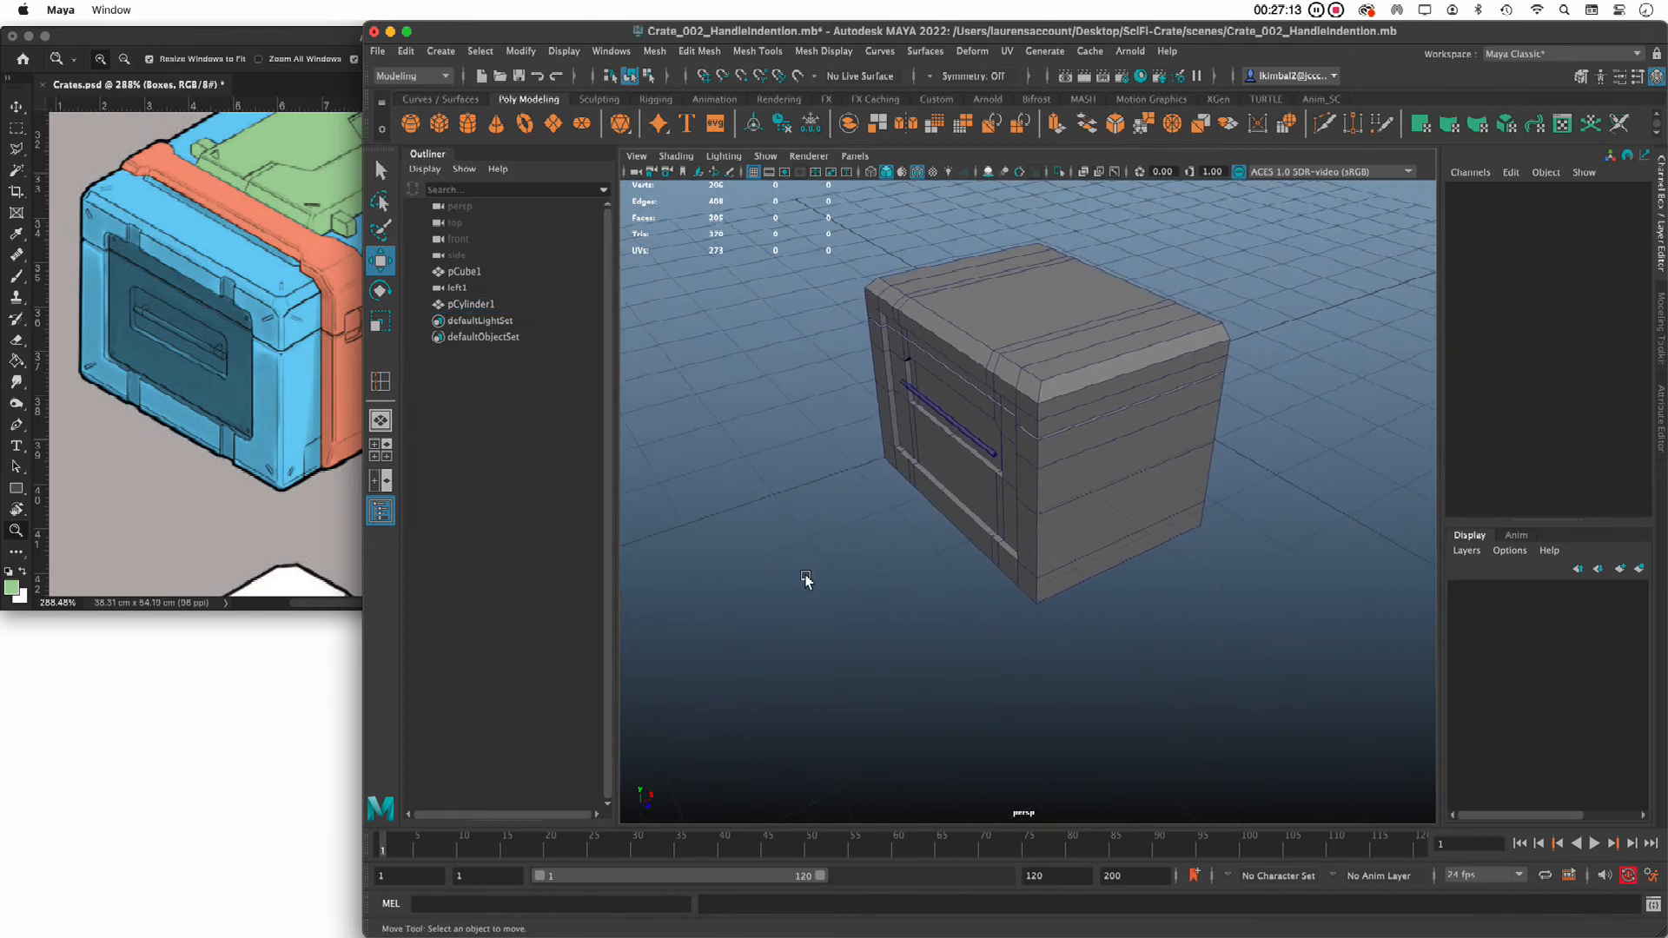
alt+drag(805, 580, 829, 575)
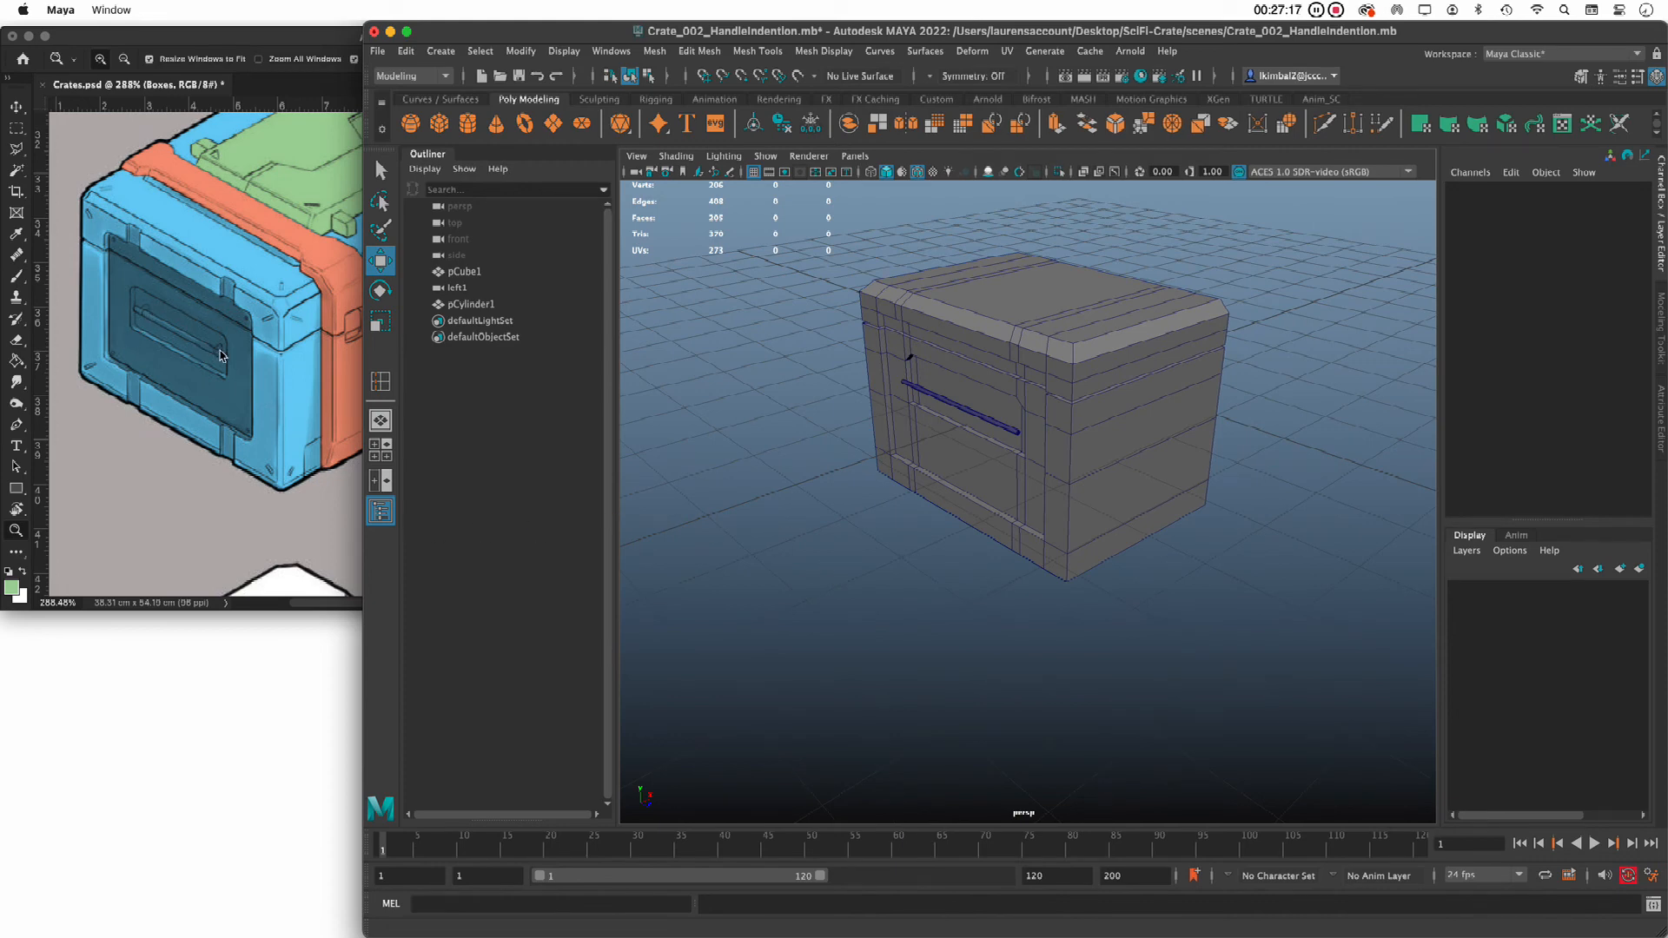
click(959, 412)
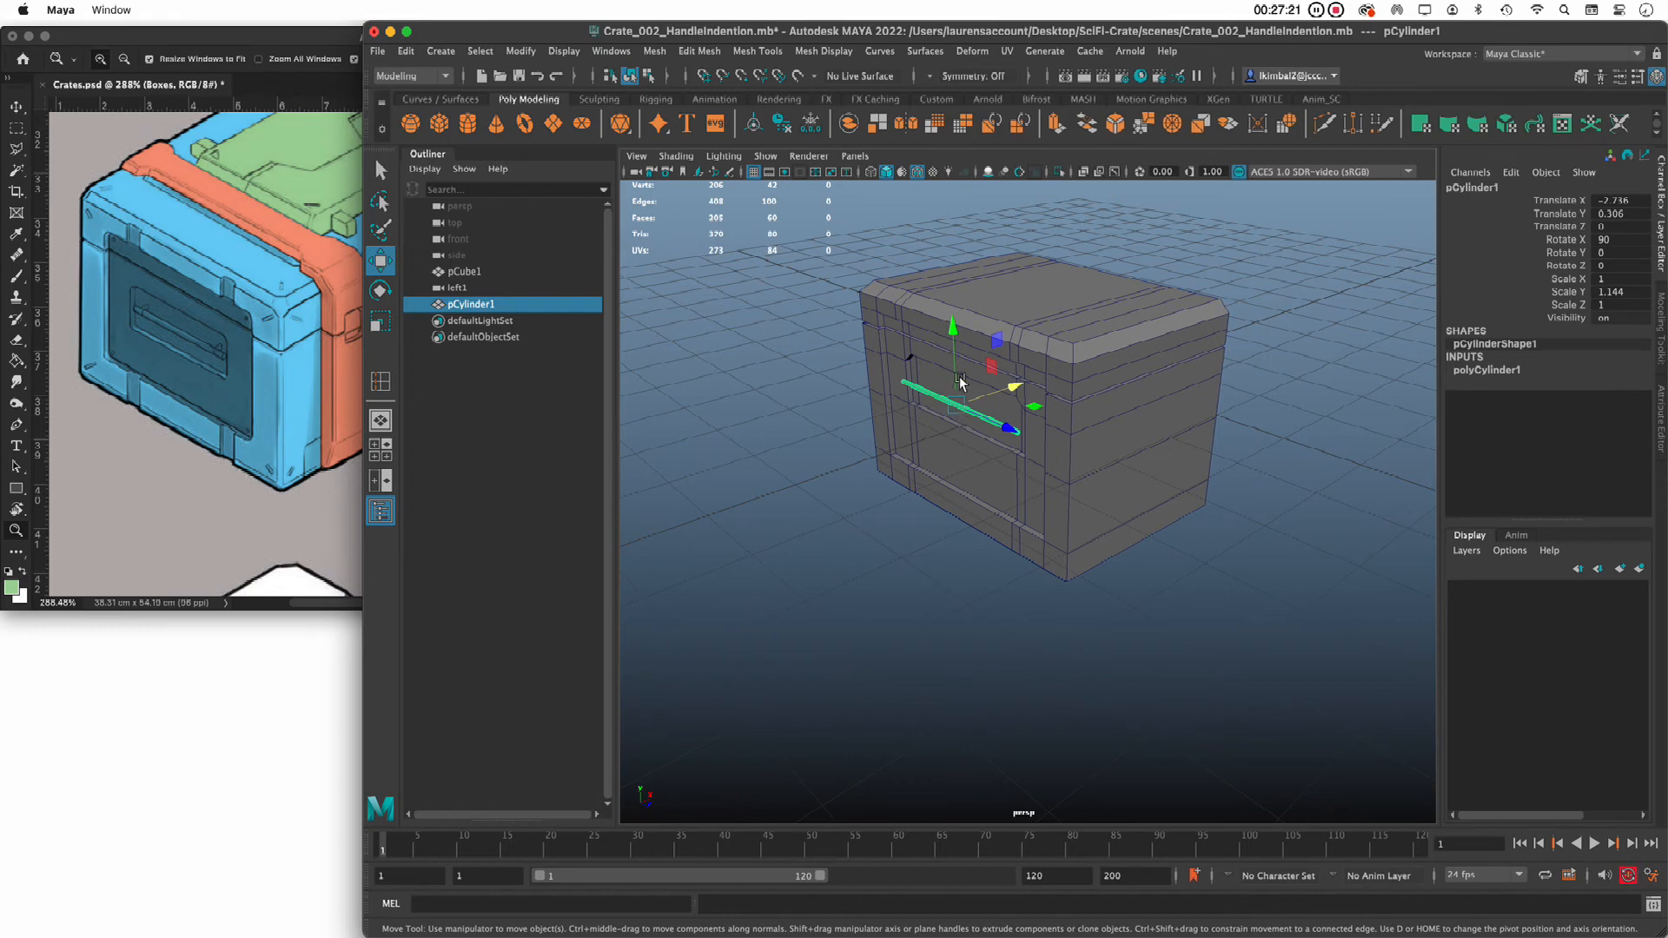
click(989, 556)
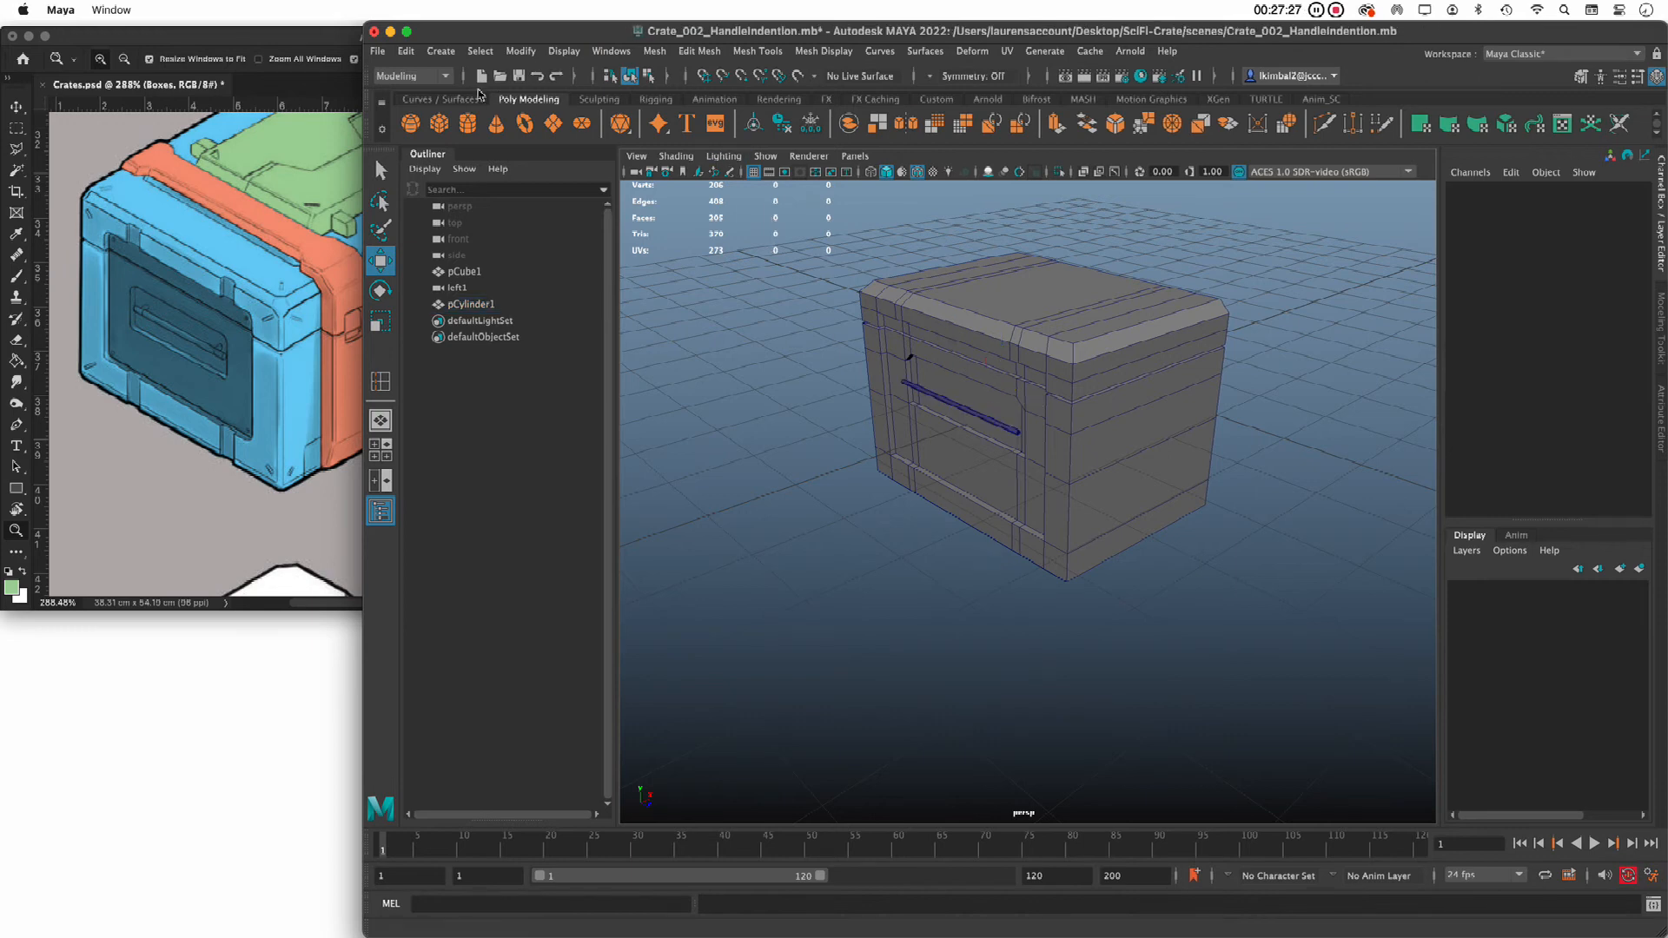
Create a second polygon cylinder, place it outside the crate at about -5.78 in X, and set its Rotate X to 90
click(467, 122)
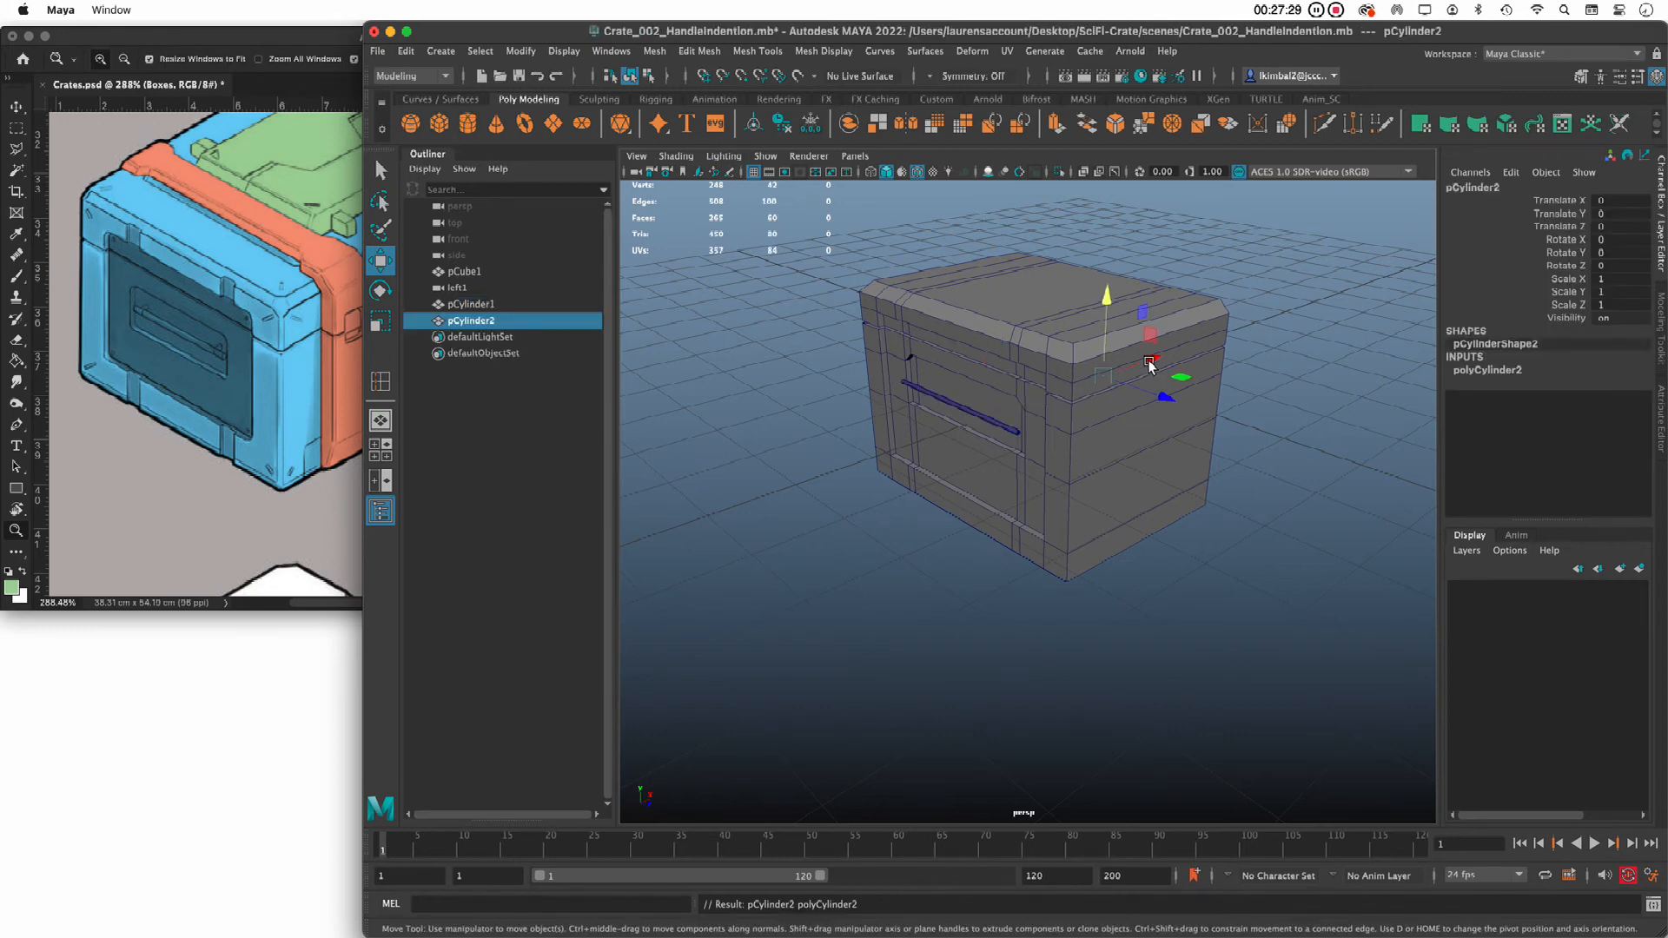
drag(1148, 374, 834, 525)
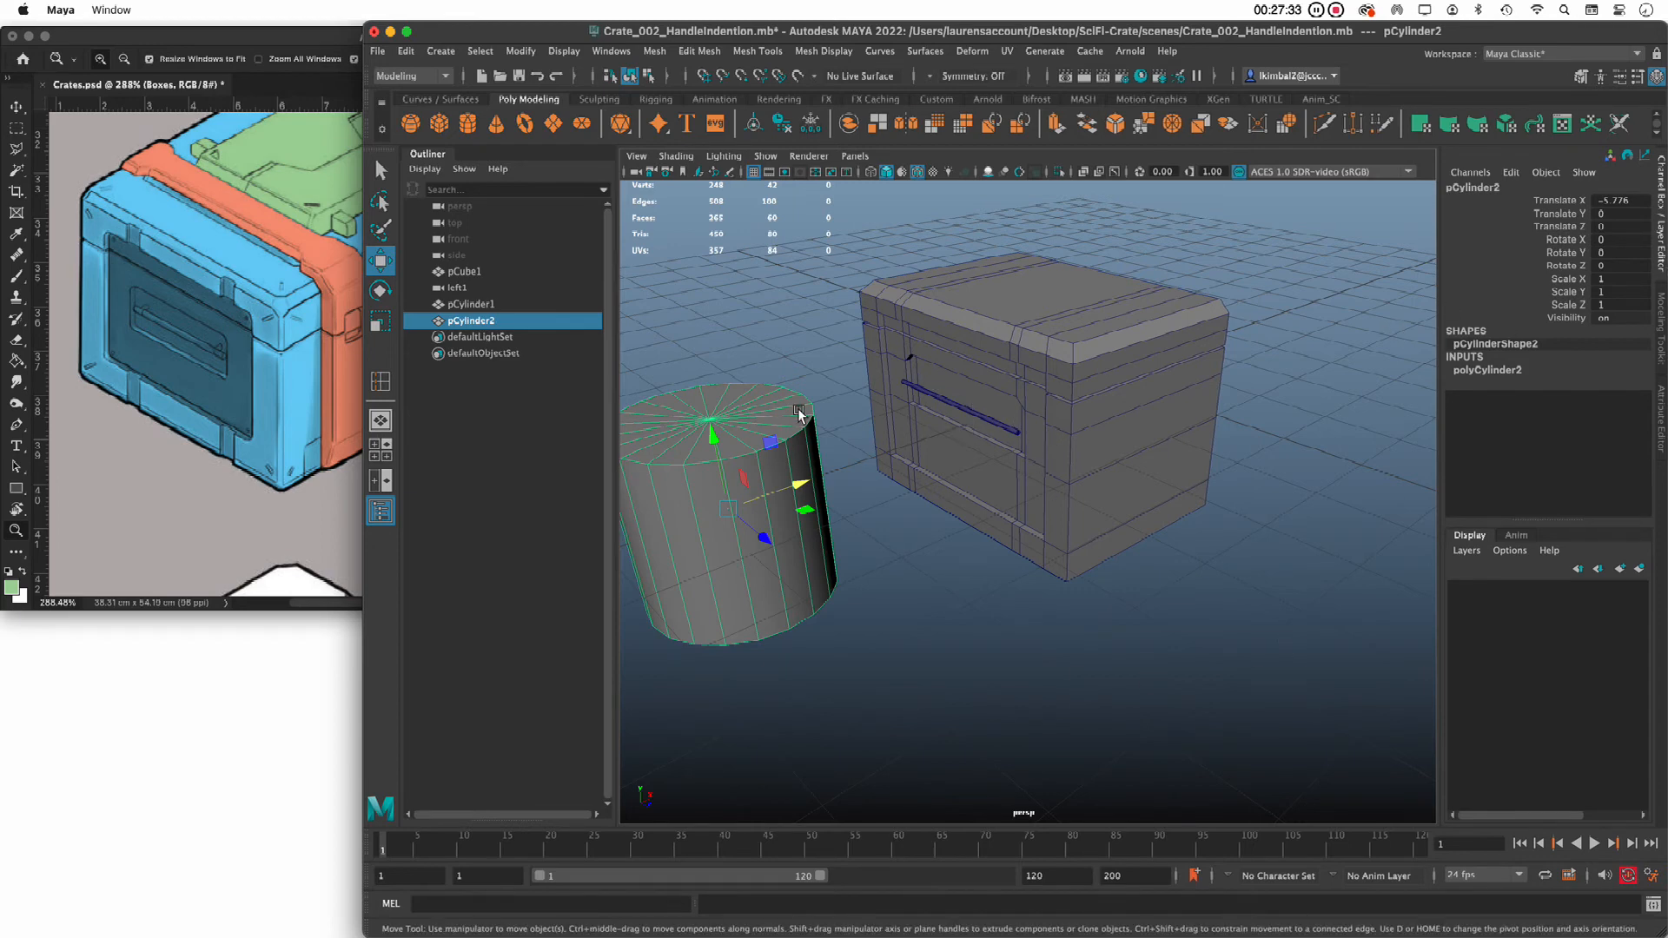
key(e)
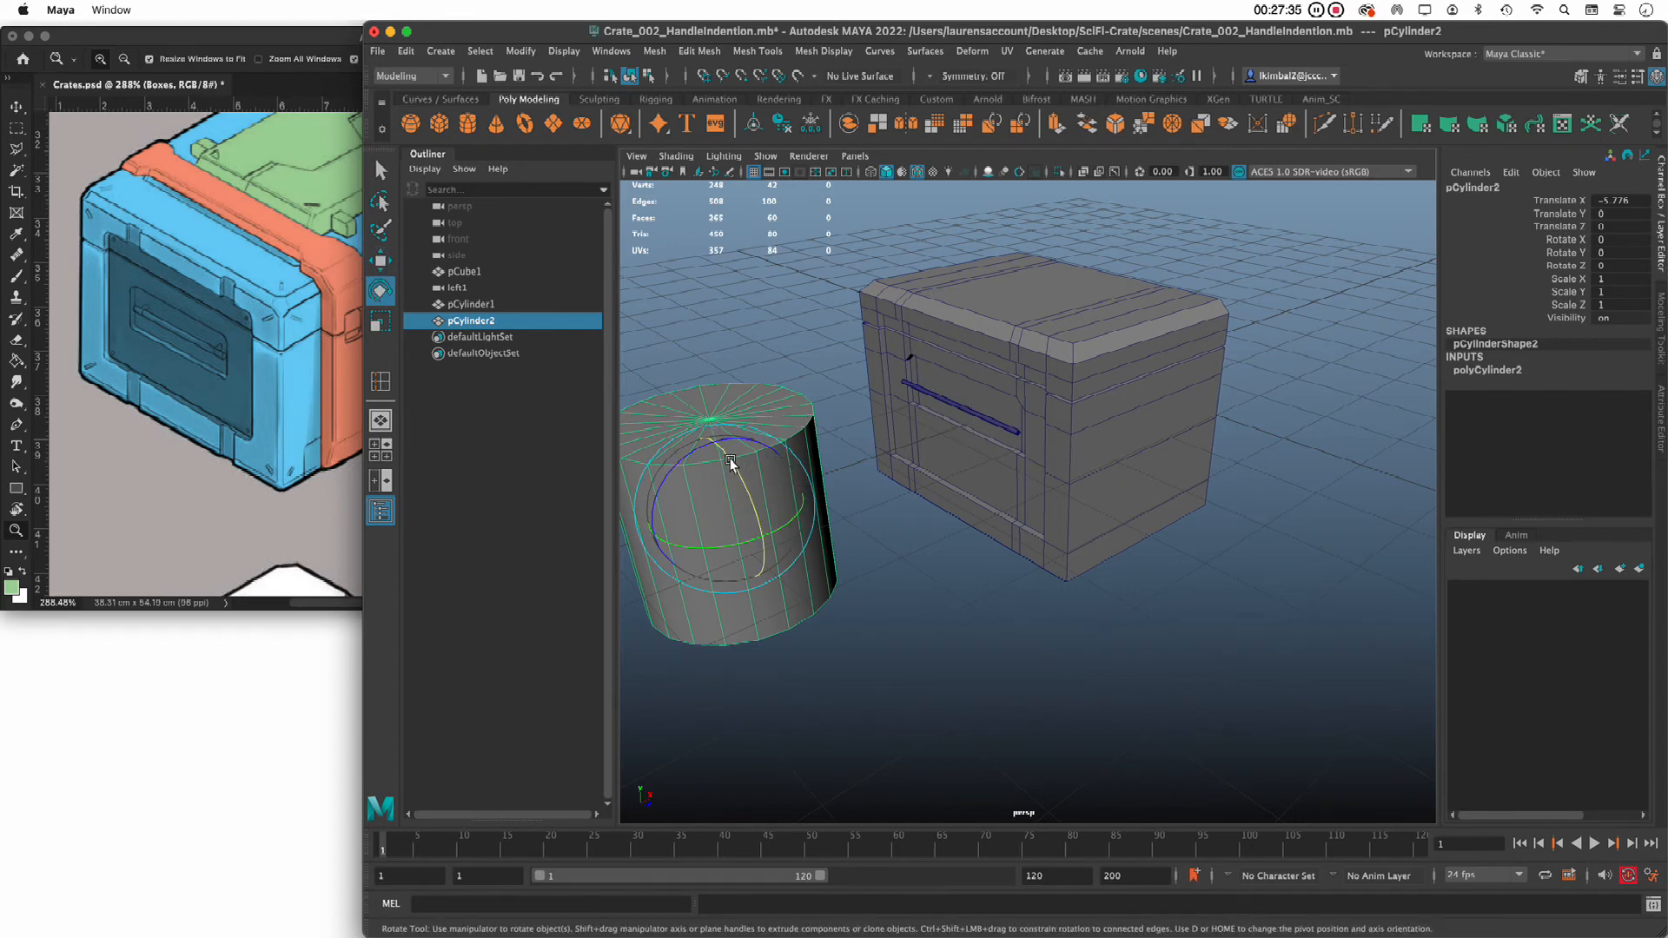
drag(744, 463, 743, 522)
click(1613, 239)
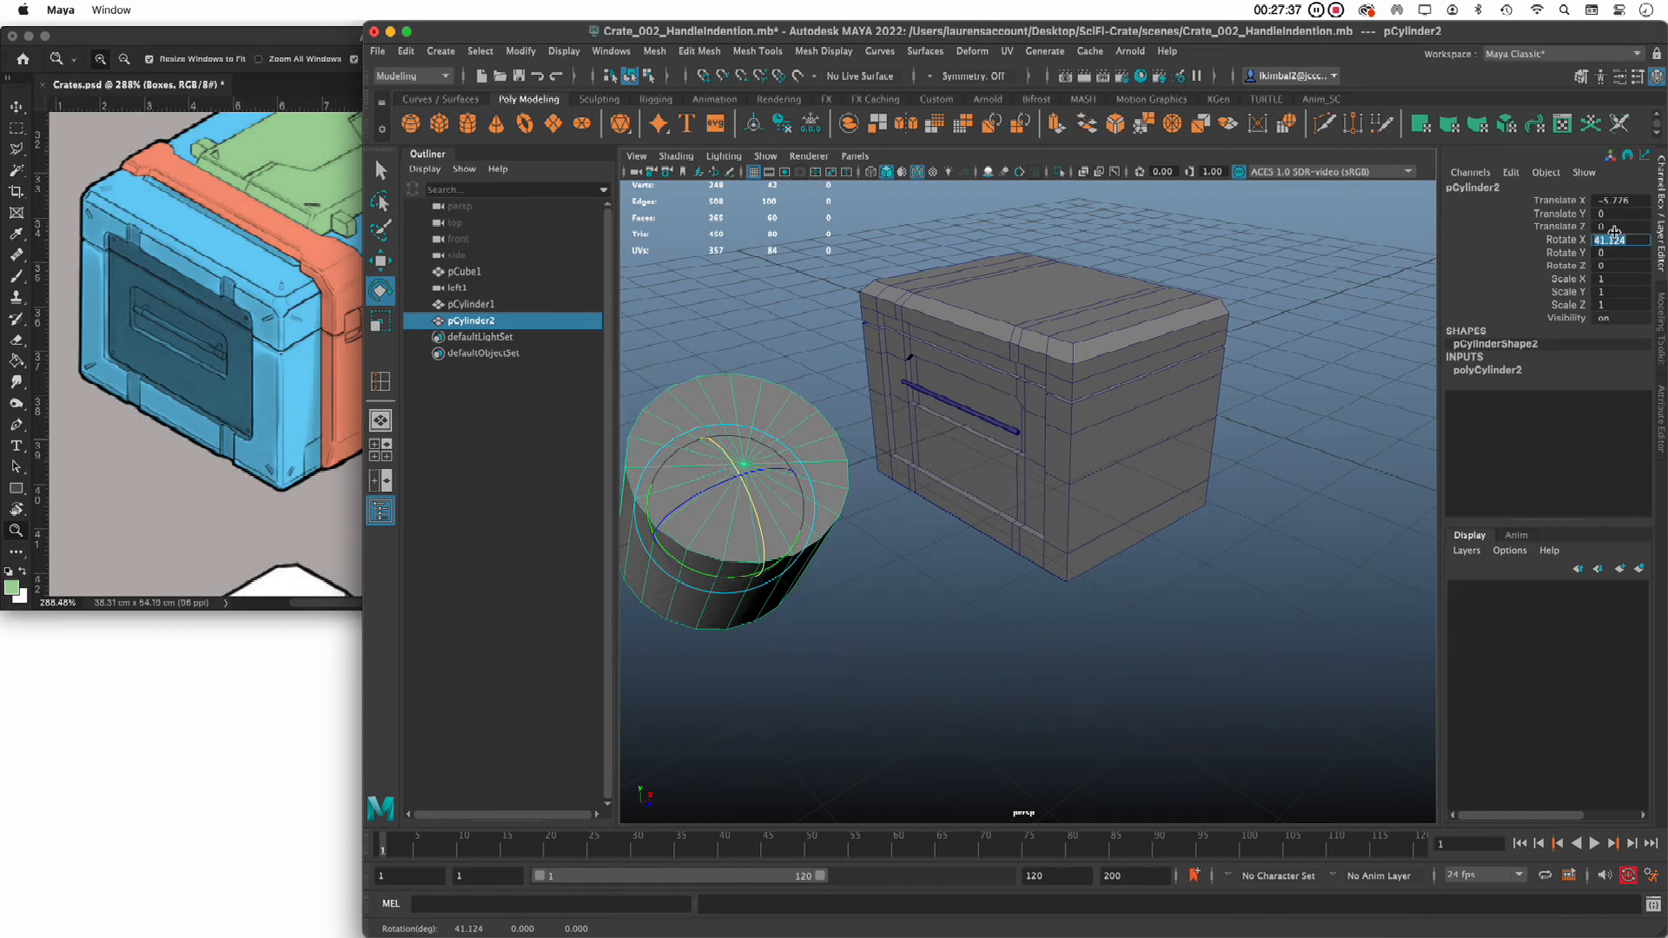
text(90)
key(Return)
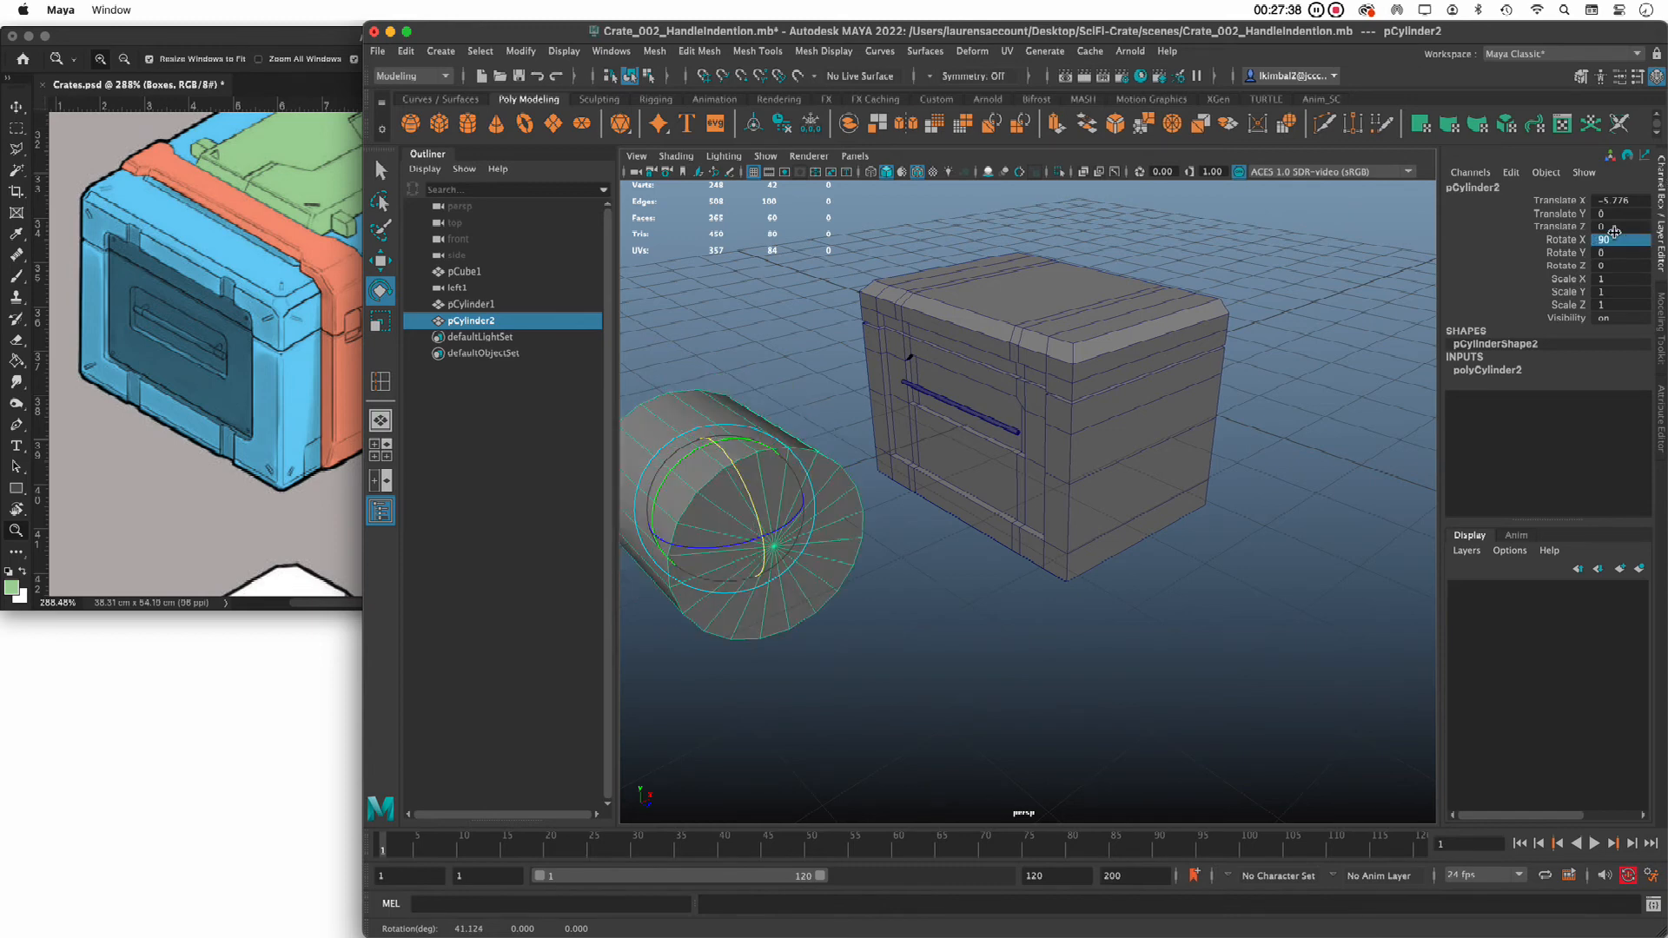
Set the second cylinder's radius to 0.02 and check it against the radius of the cylinder at the side panel
click(1489, 371)
click(1606, 384)
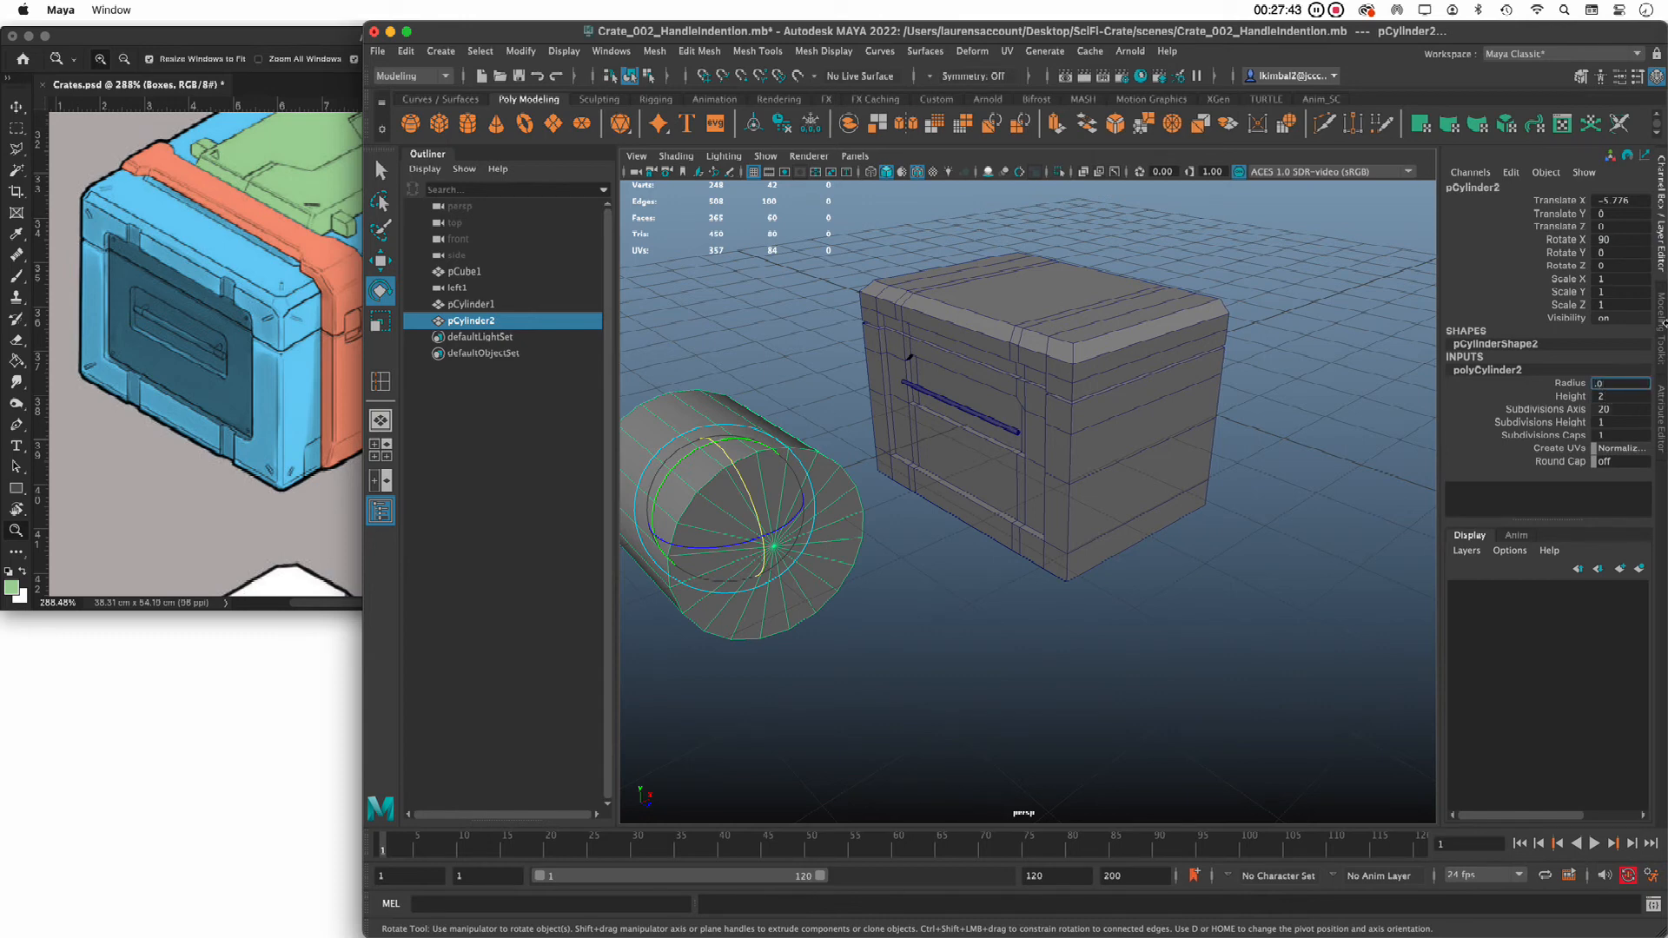
text(.02)
key(Return)
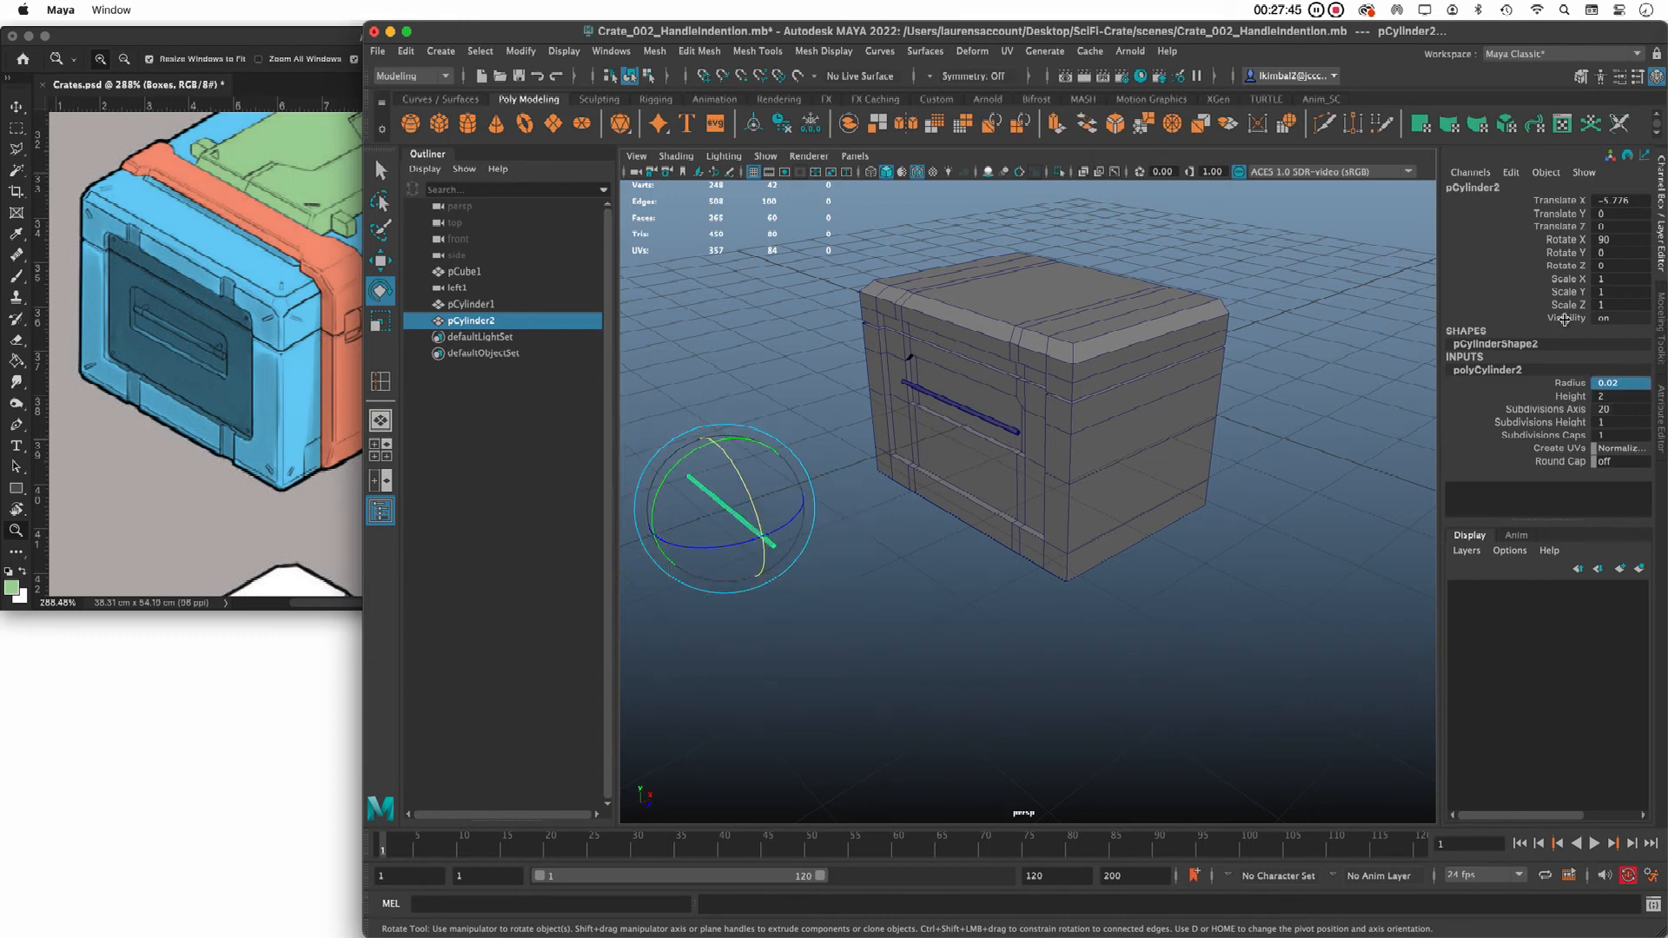
click(1013, 586)
click(975, 413)
click(1490, 371)
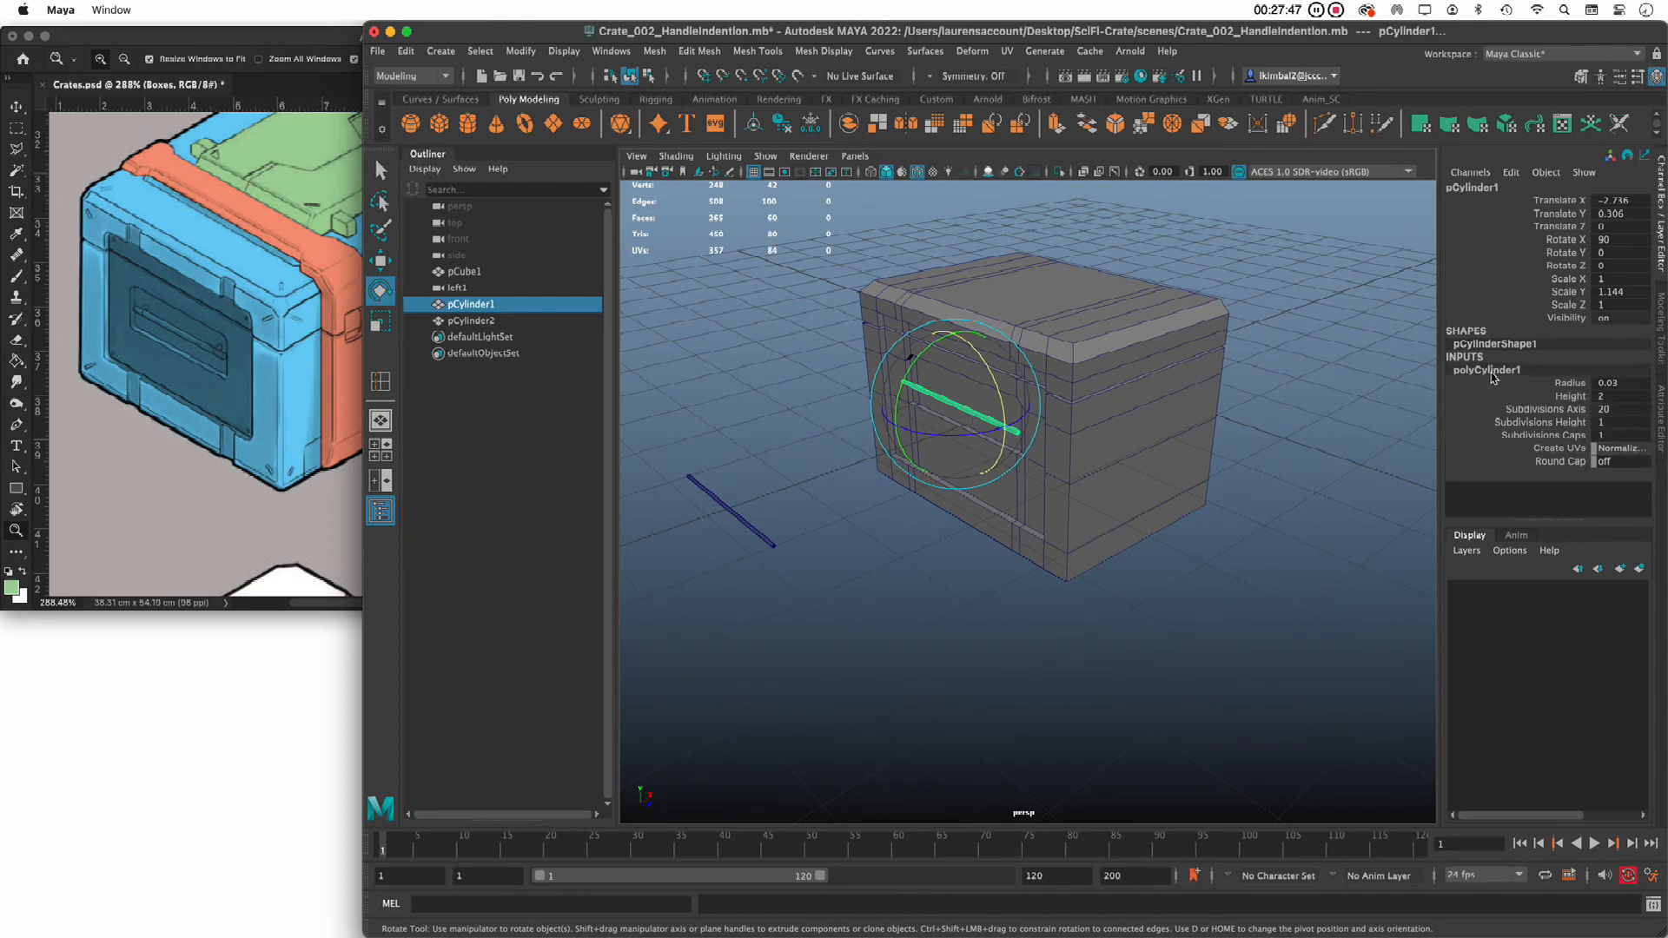
click(1048, 645)
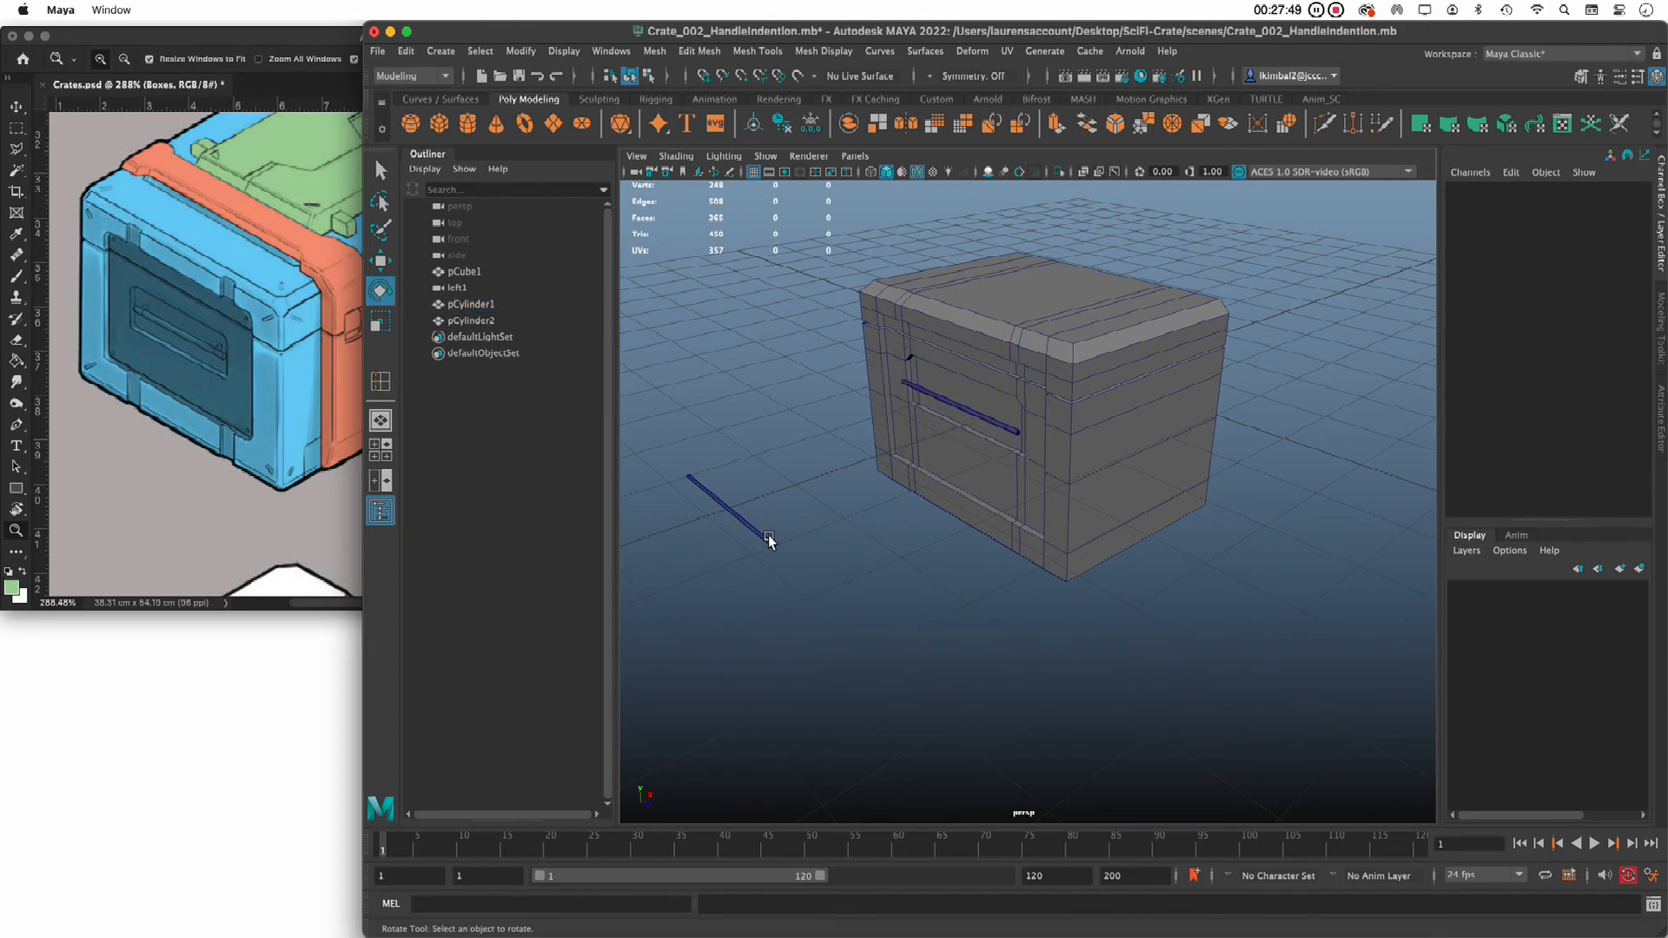
Examine the thin second cylinder beside the crate and compare it with the cylinder at the side panel from several angles
alt+drag(873, 502, 988, 482)
alt+right_drag(988, 482, 1336, 323)
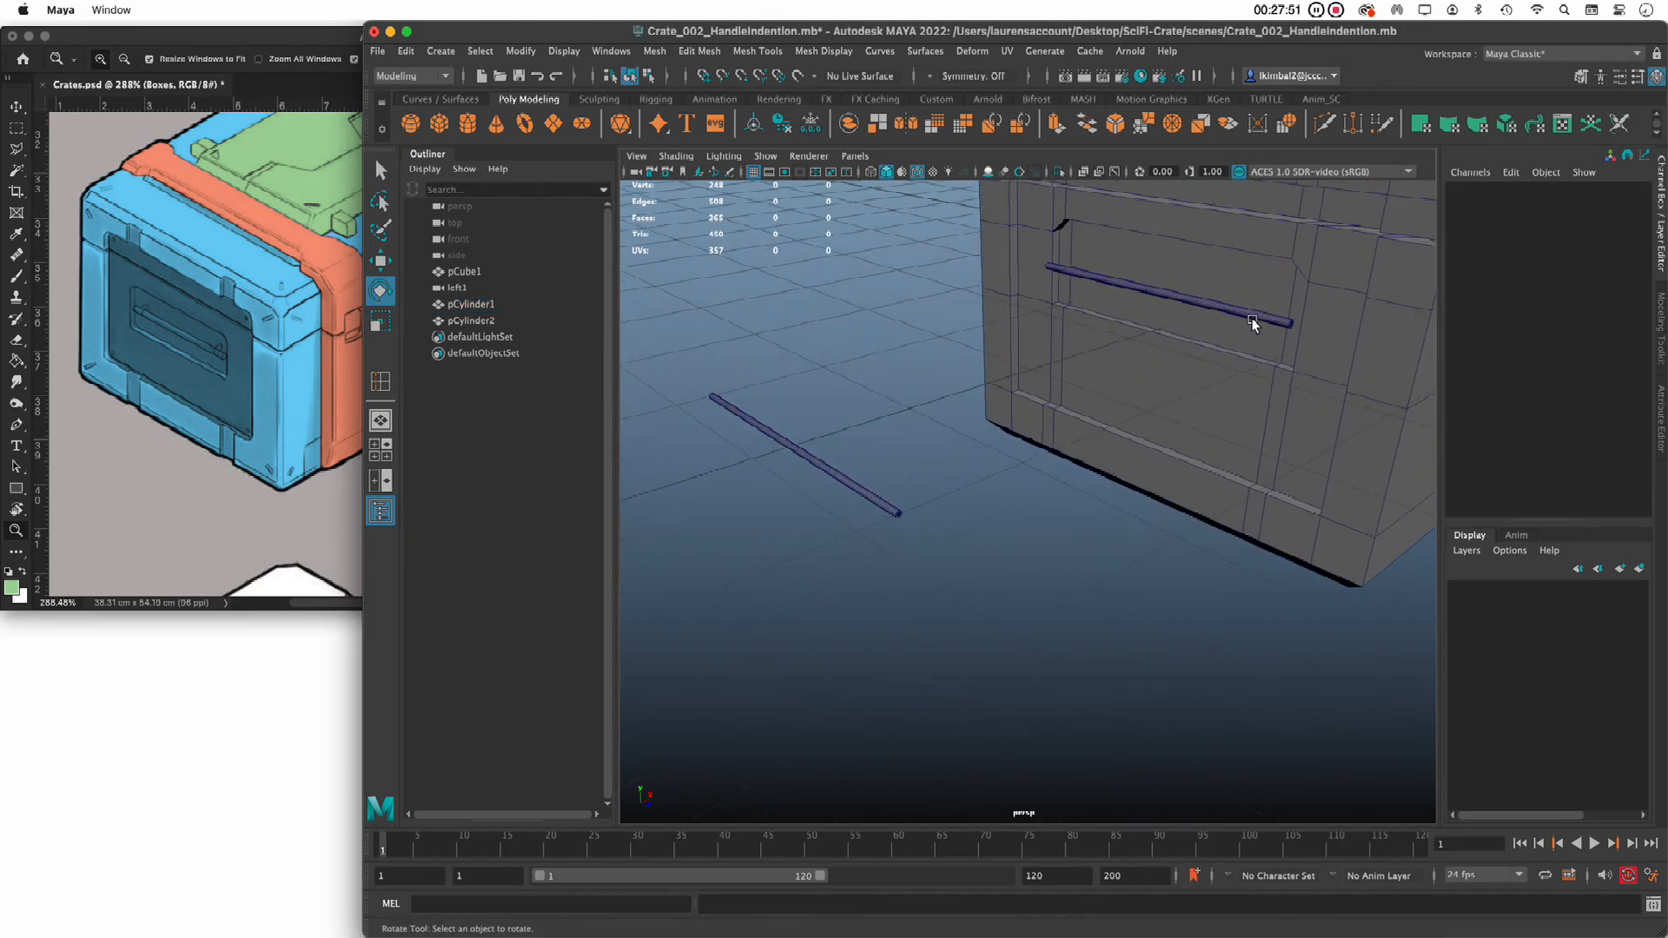
scroll(1135, 463, up, 1)
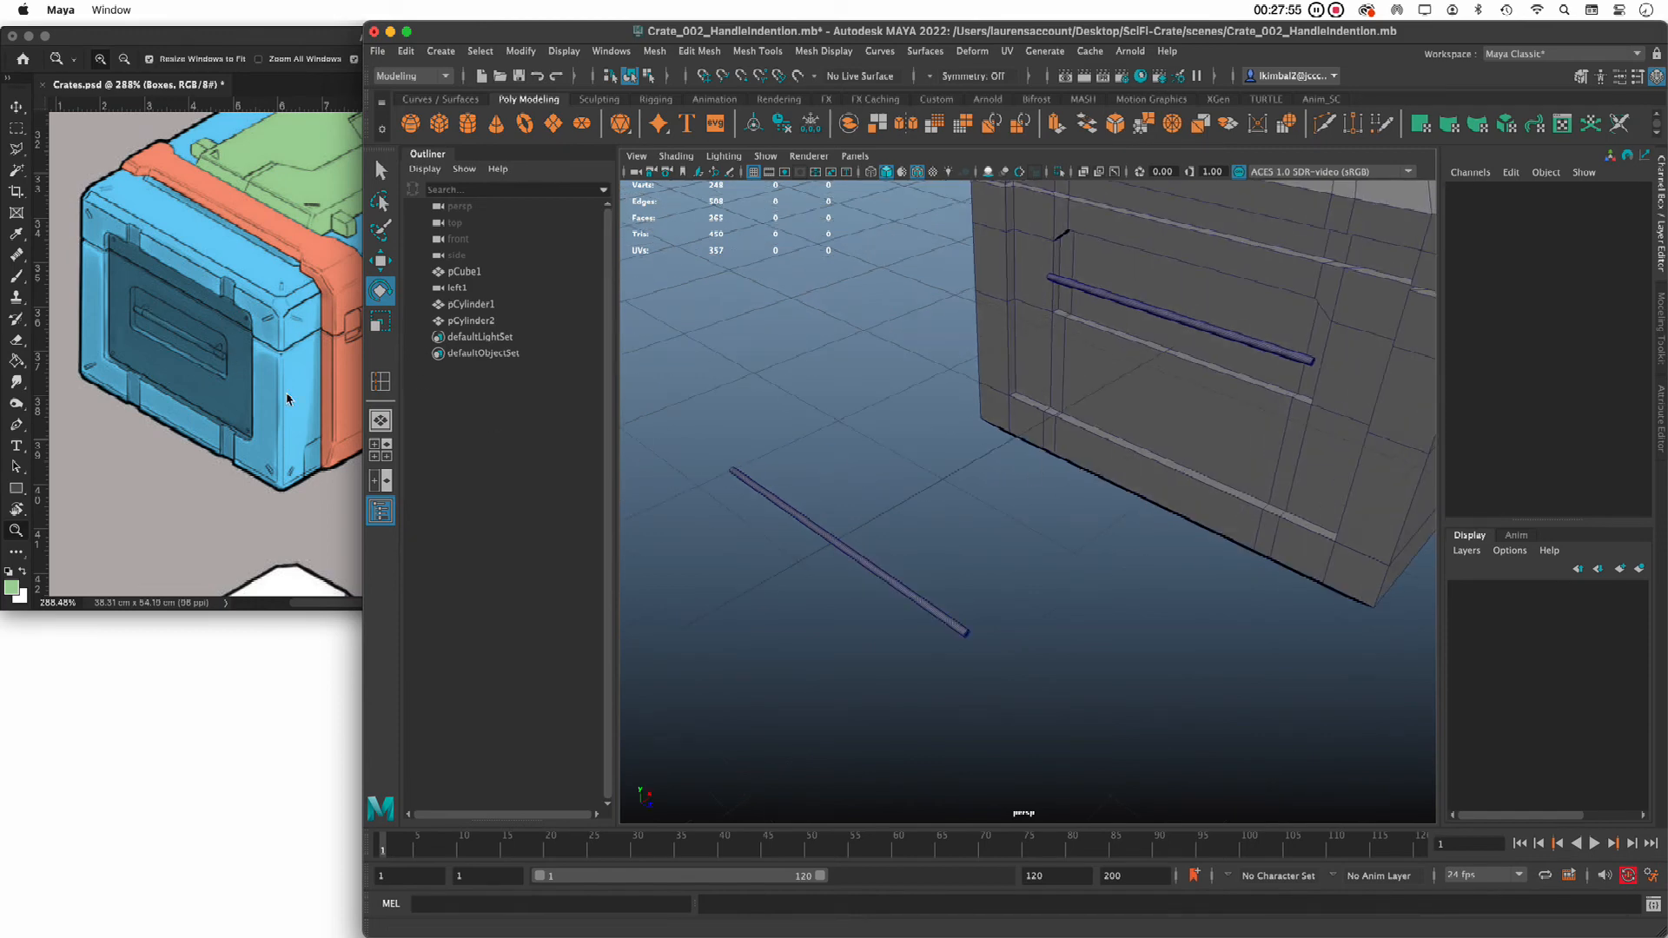
click(848, 543)
alt+drag(922, 519, 1219, 580)
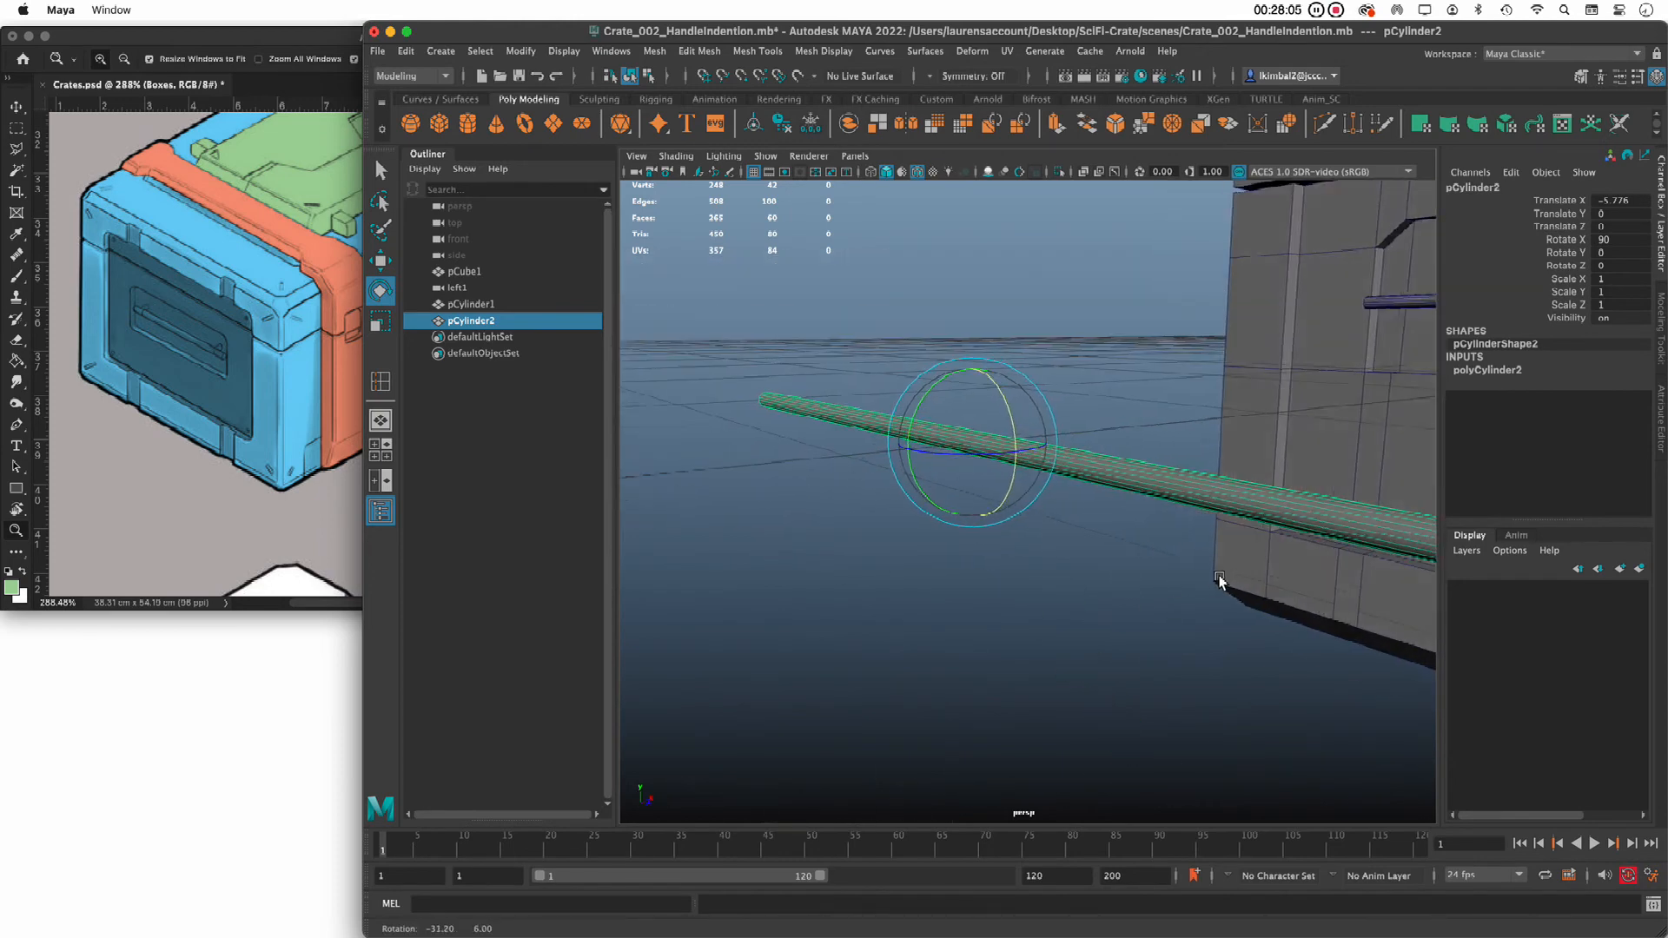
alt+right_drag(1219, 581, 999, 544)
alt+drag(998, 544, 1145, 583)
alt+right_drag(1145, 582, 1146, 564)
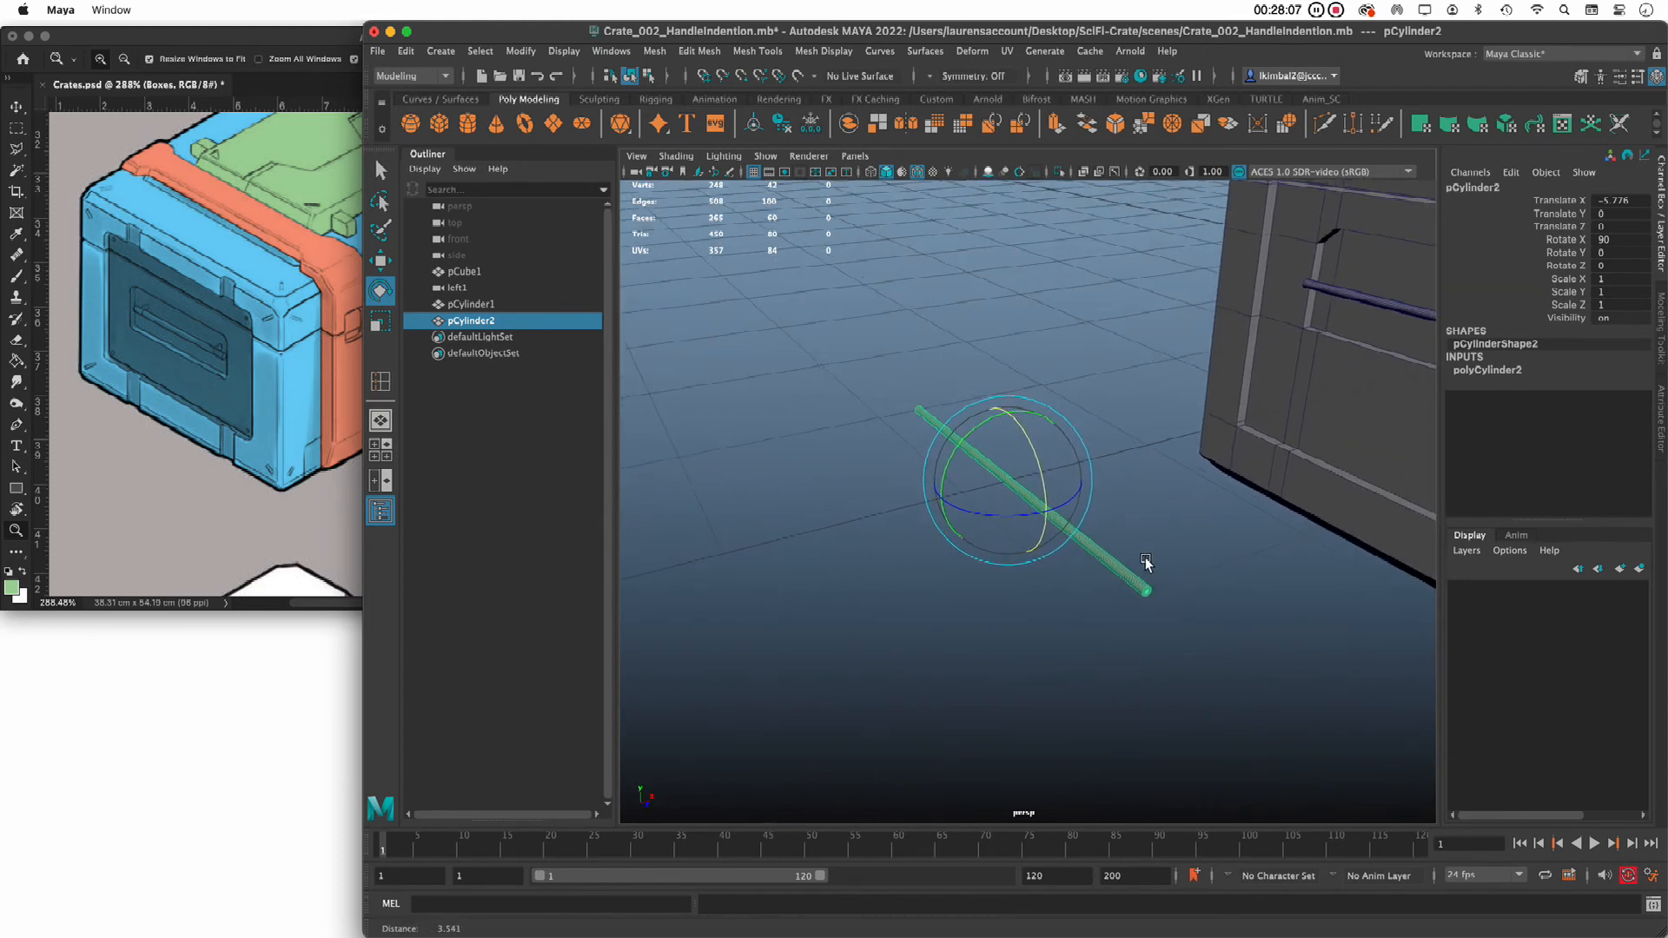
alt+drag(1146, 563, 1101, 502)
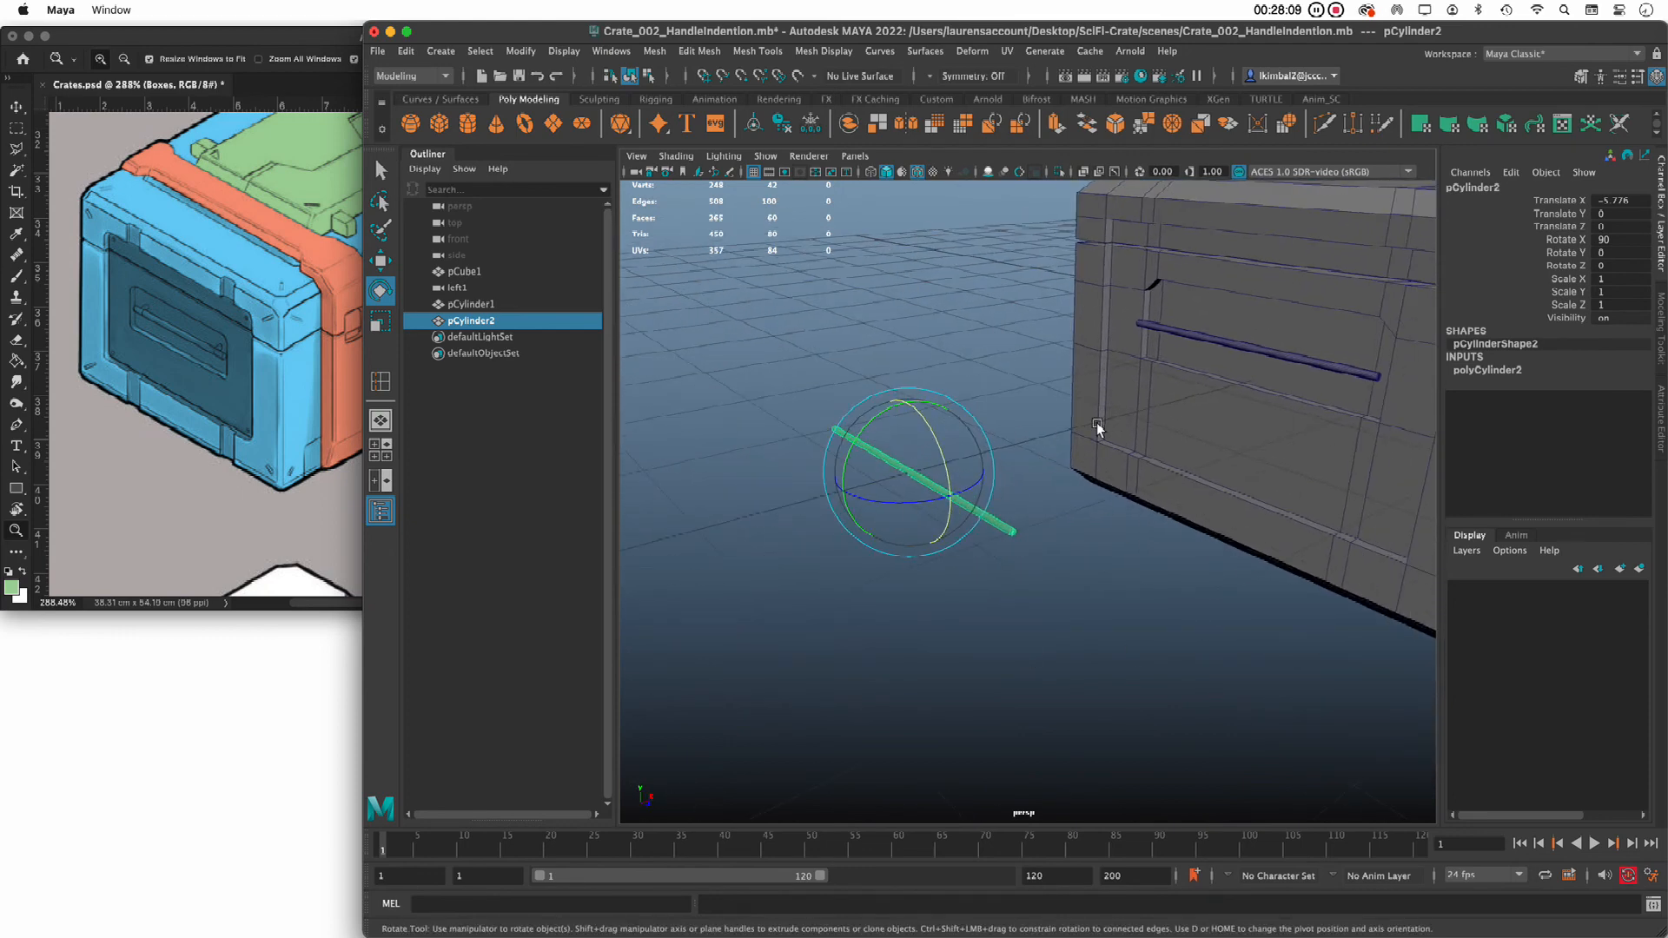
alt+drag(1097, 427, 1061, 630)
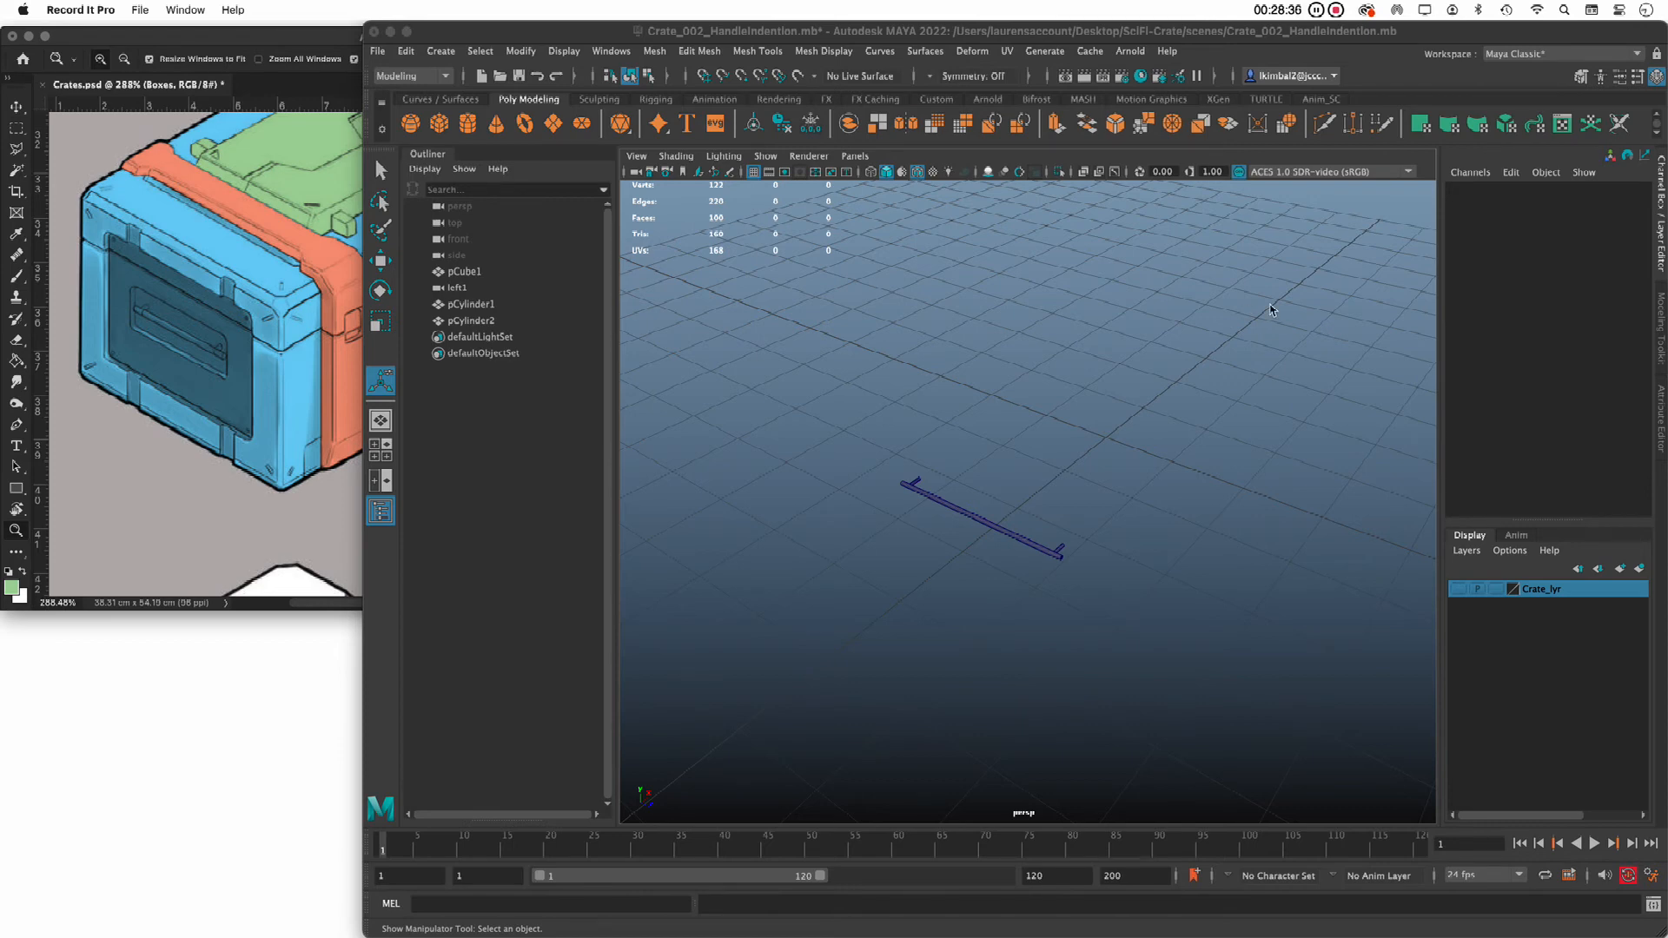
Delete the Crate_lyr display layer and the short pCylinder2 connector pieces at the ends of the handle cylinder
right_click(1533, 598)
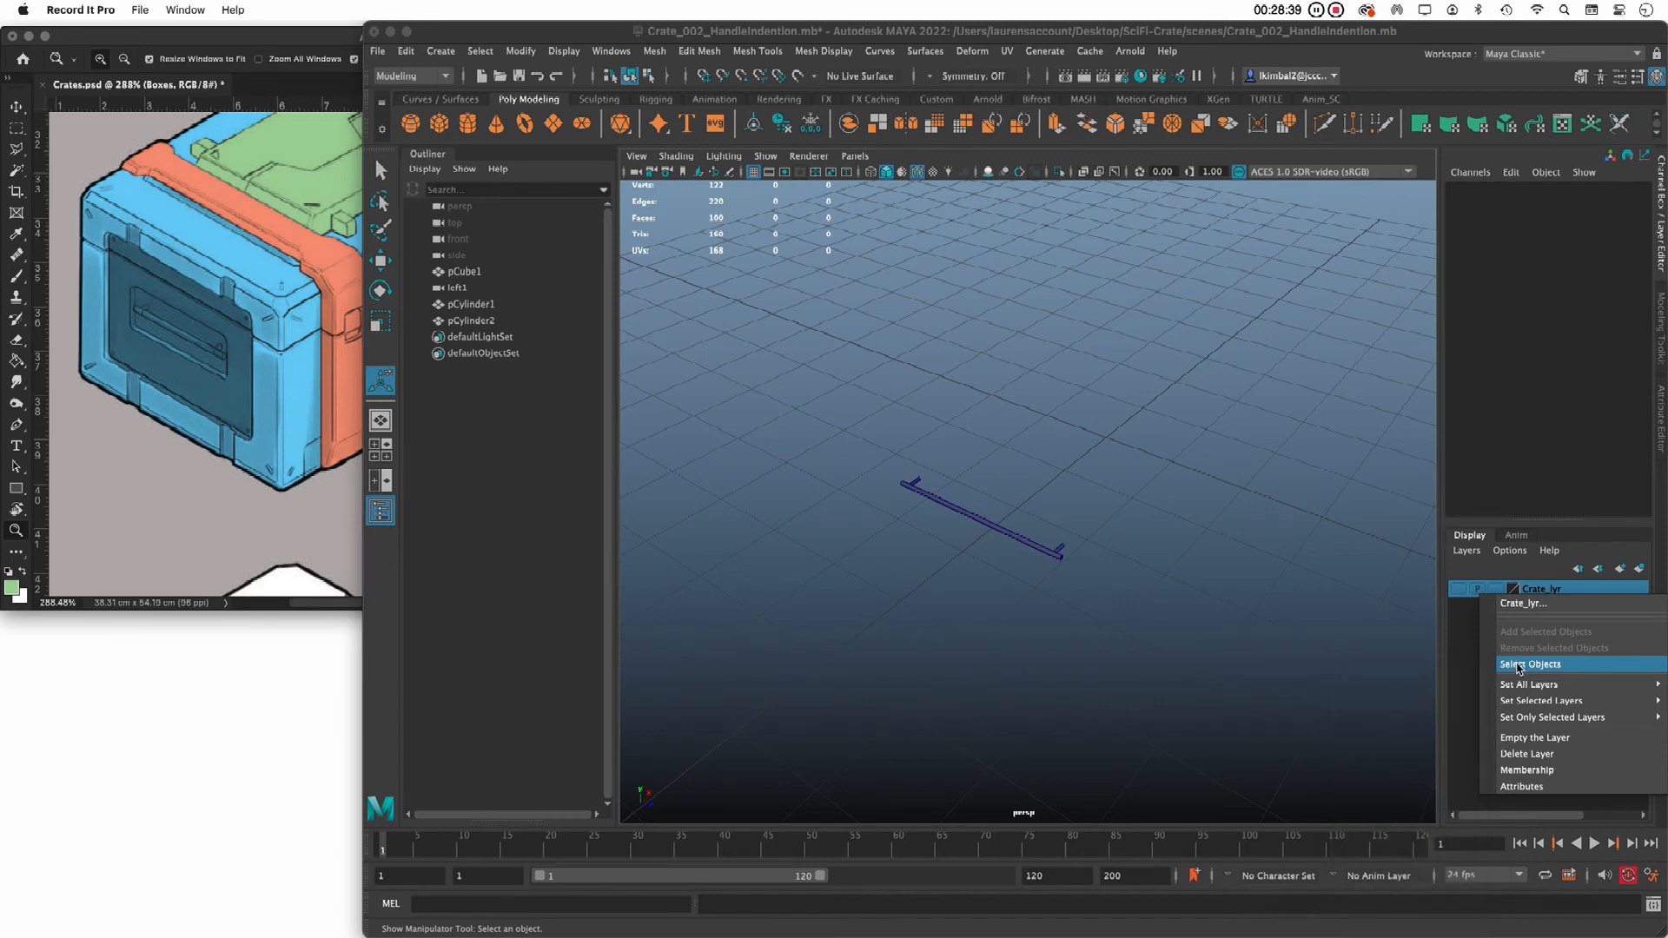
click(1527, 753)
click(947, 508)
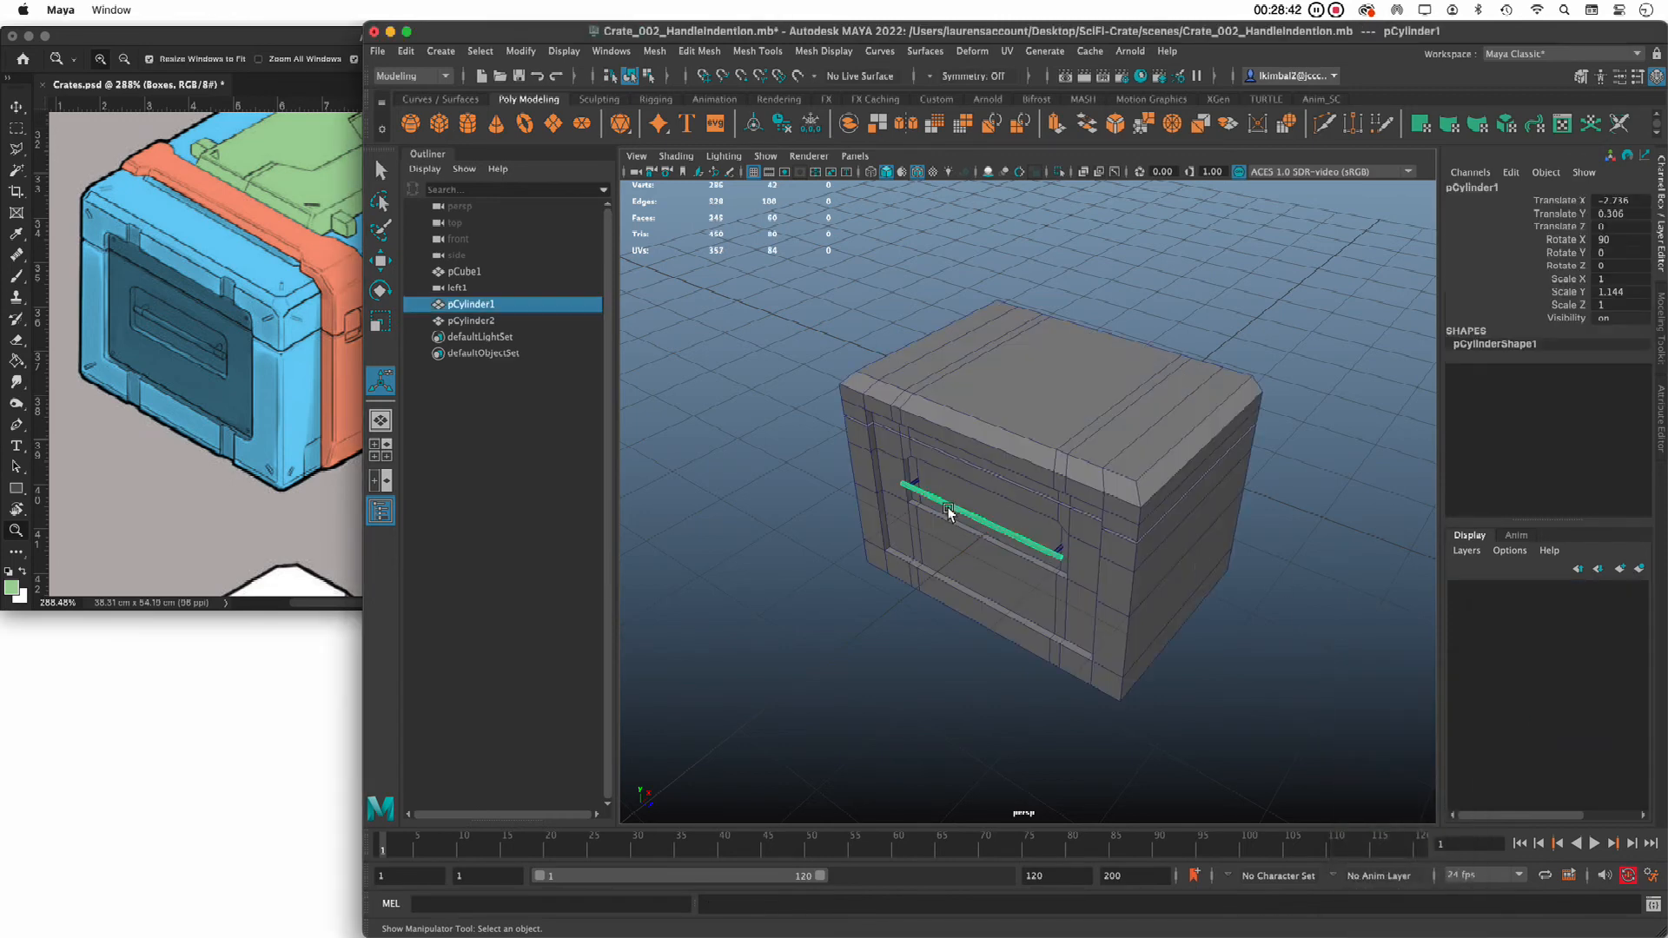
click(942, 489)
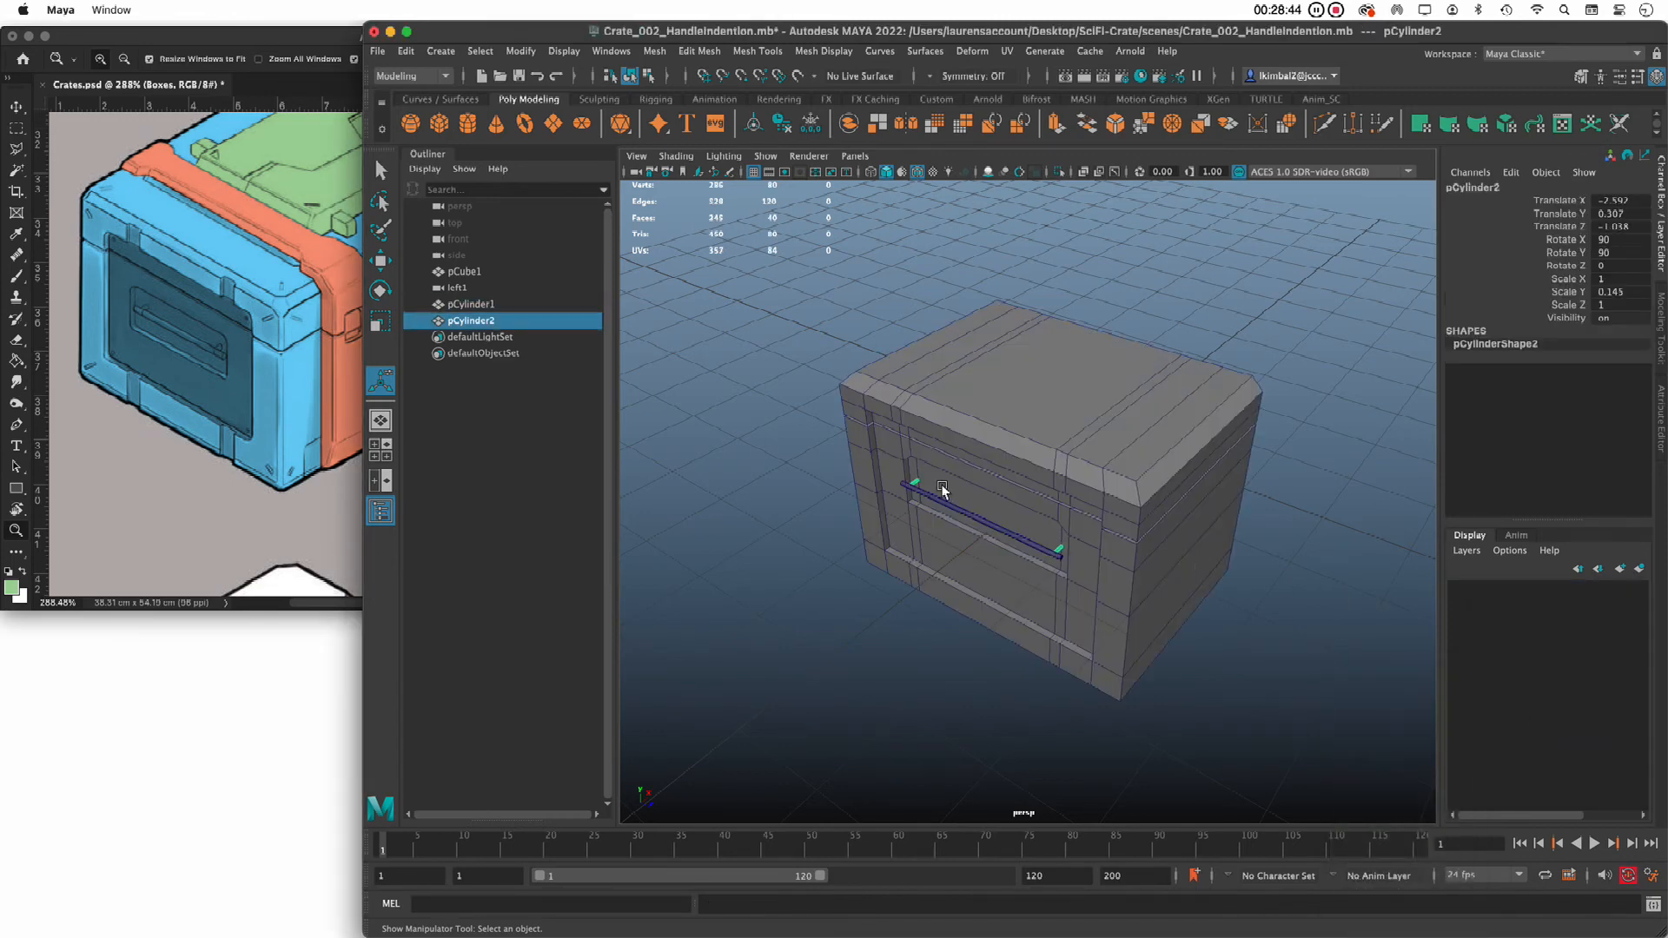
key(Delete)
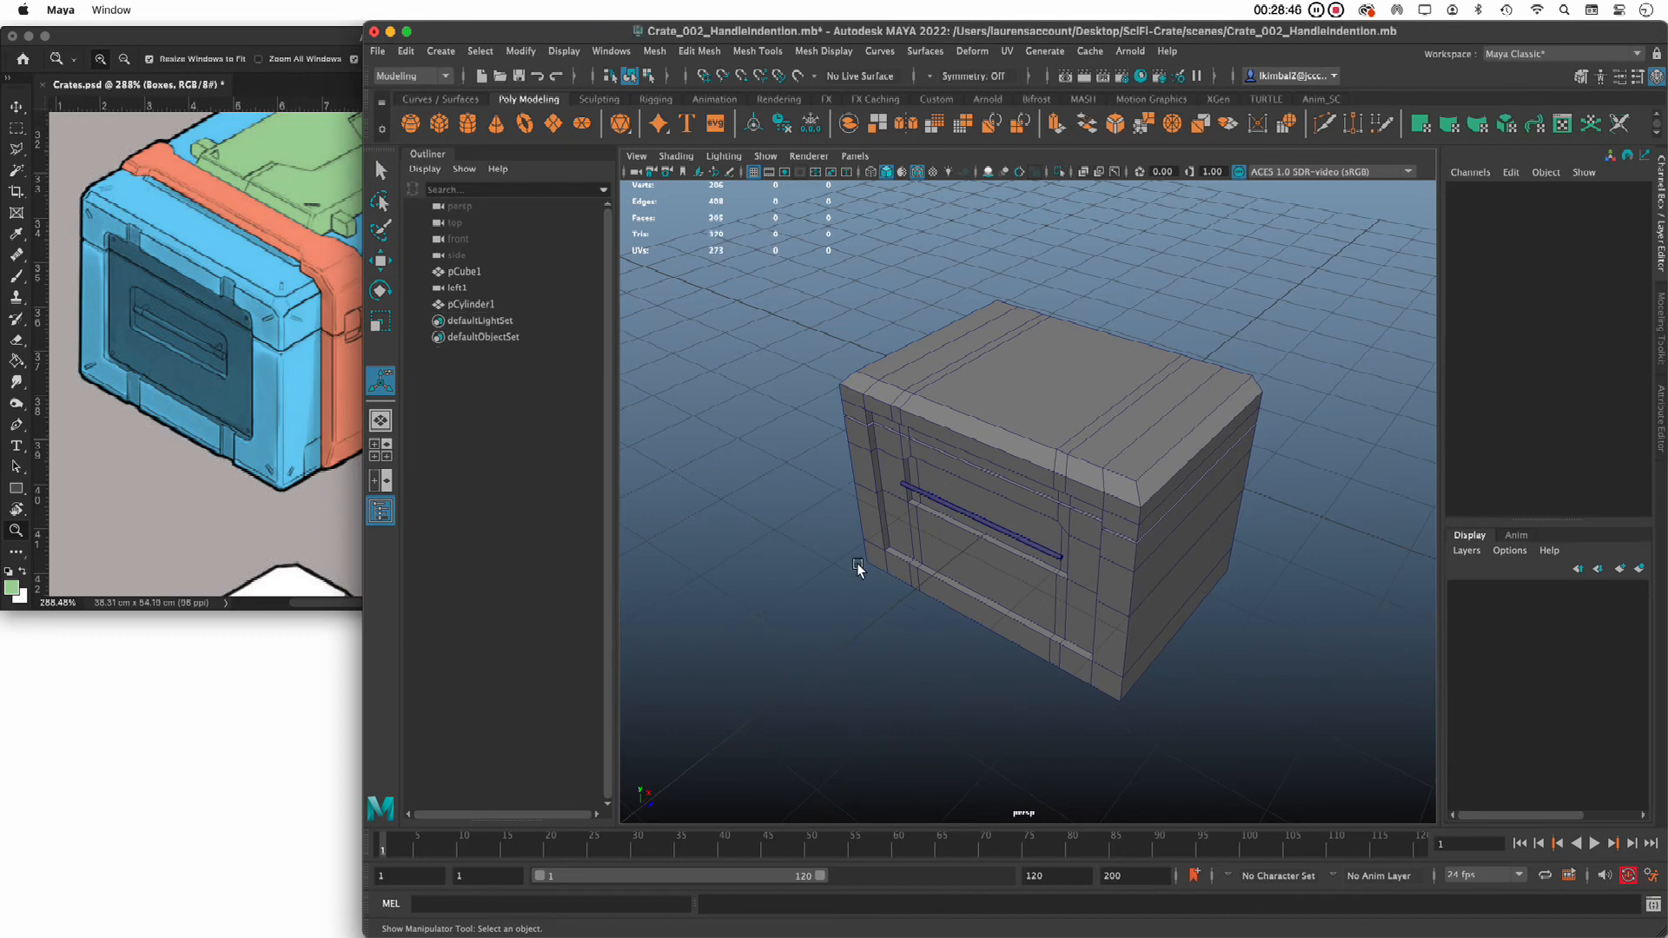
Create a new polygon cylinder and move it out of the crate to about -4.89 in X
alt+drag(879, 577, 890, 519)
click(468, 123)
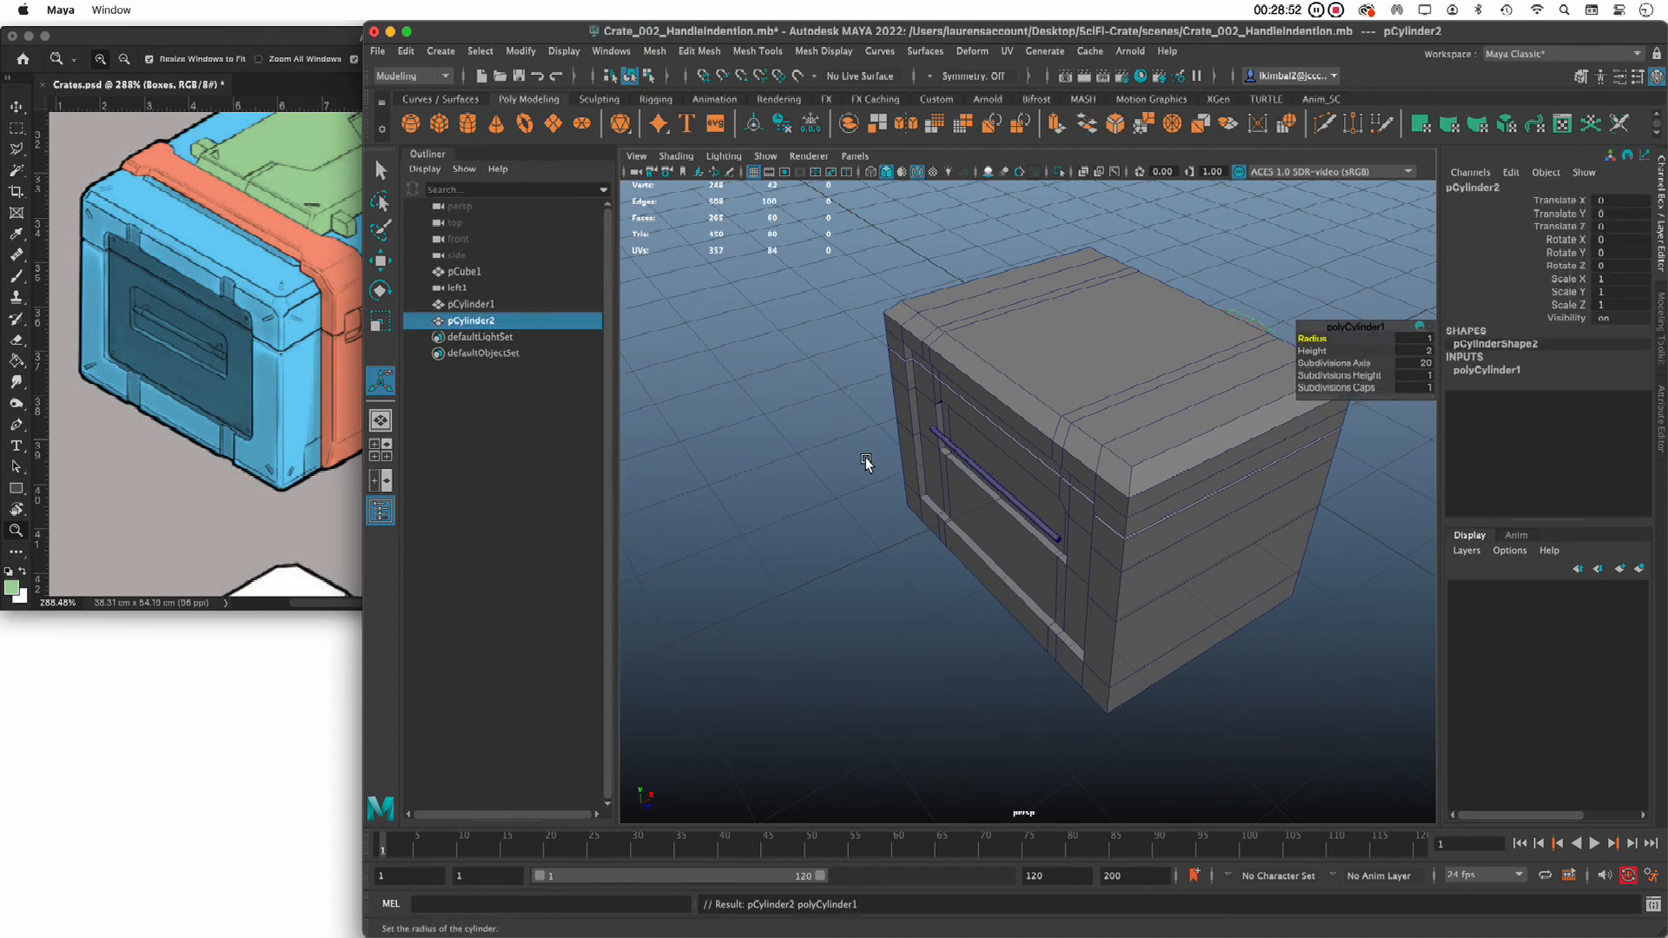
key(w)
drag(1246, 388, 841, 537)
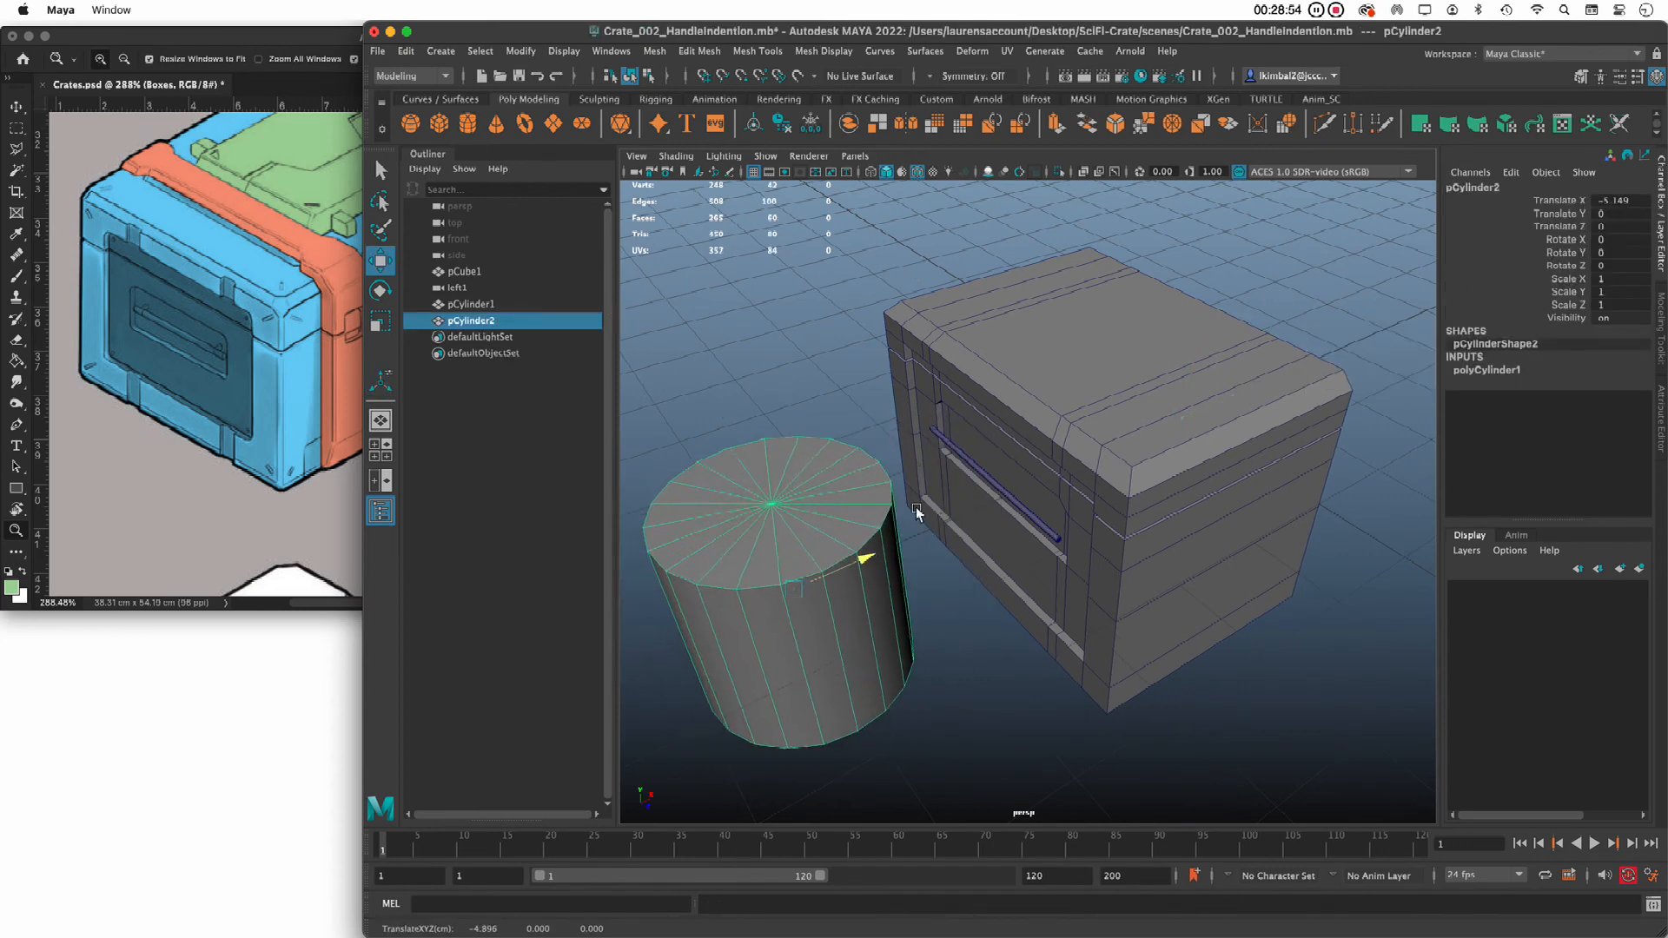
alt+right_drag(919, 514, 919, 451)
alt+middle_drag(918, 450, 941, 464)
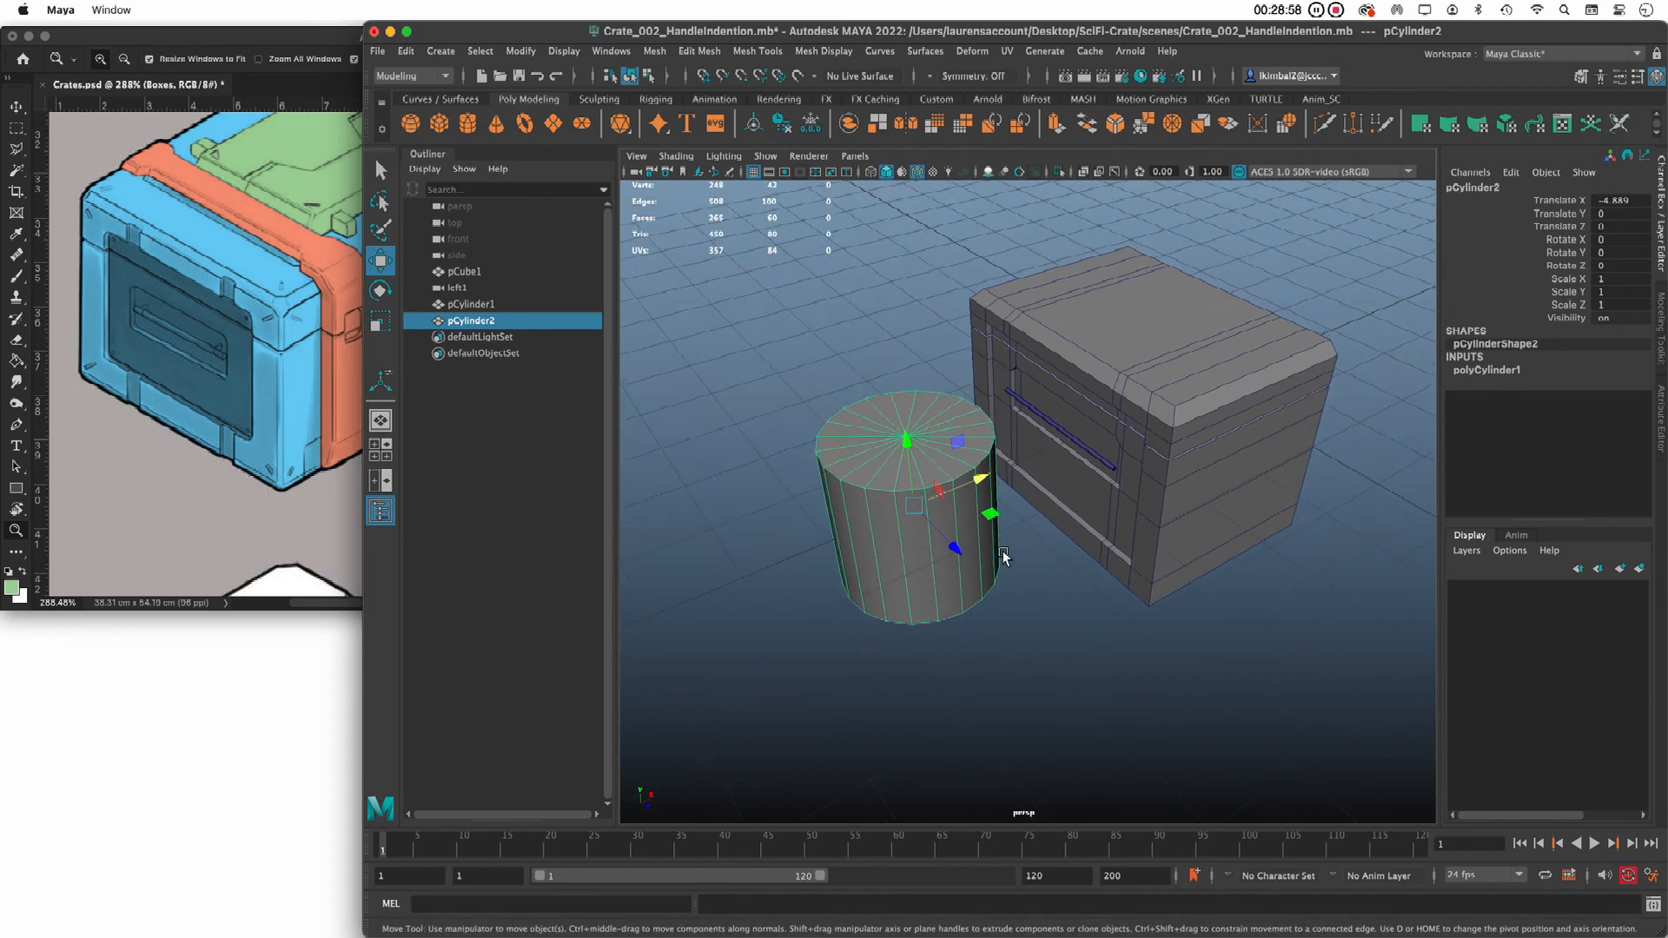
Rotate the new cylinder onto its side with Rotate X set to 90
key(e)
drag(949, 475, 961, 510)
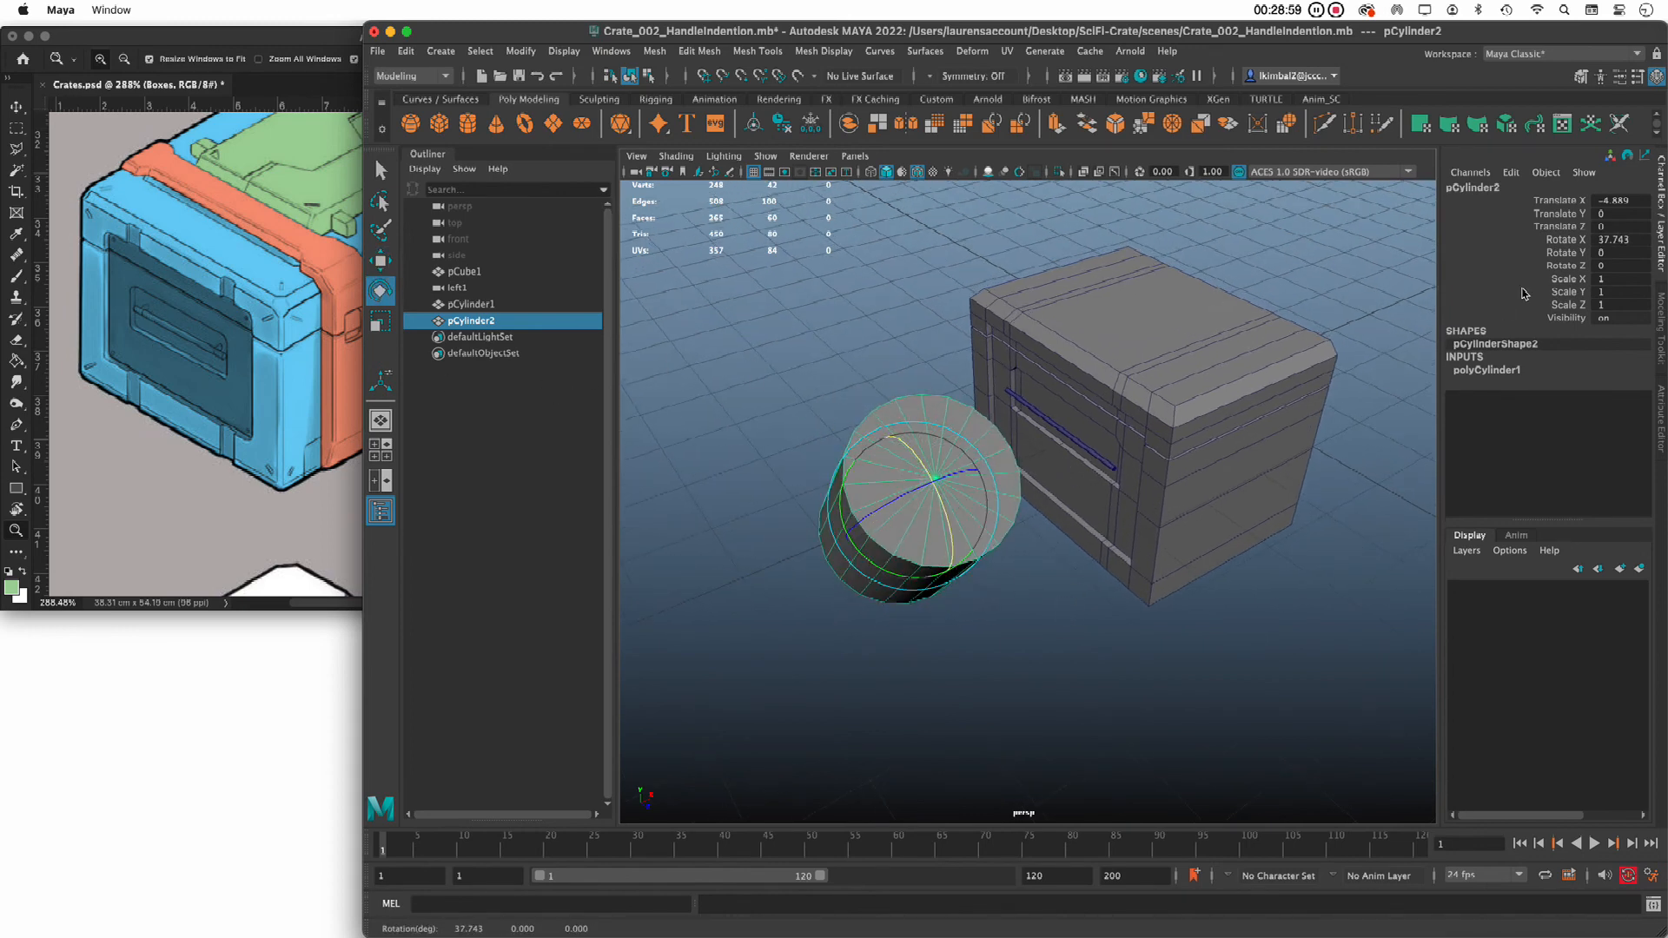
click(1609, 241)
text(90)
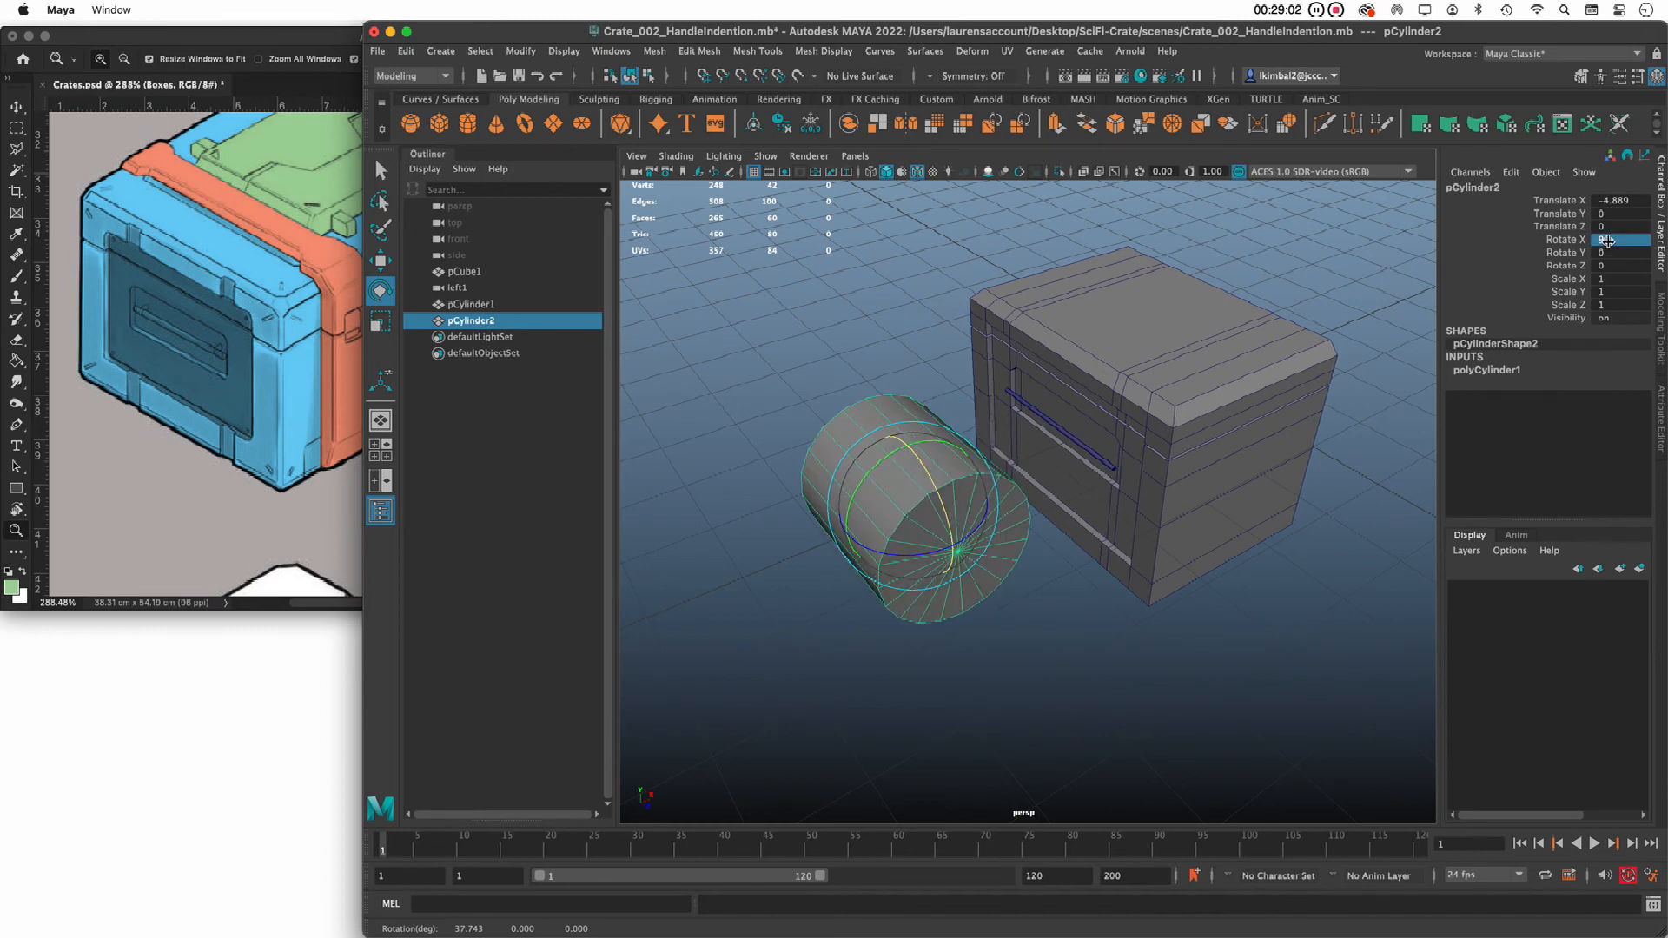
key(Return)
Set the new cylinder's radius to 0.02 so it is slightly thinner than the cylinder at the side panel
click(1501, 369)
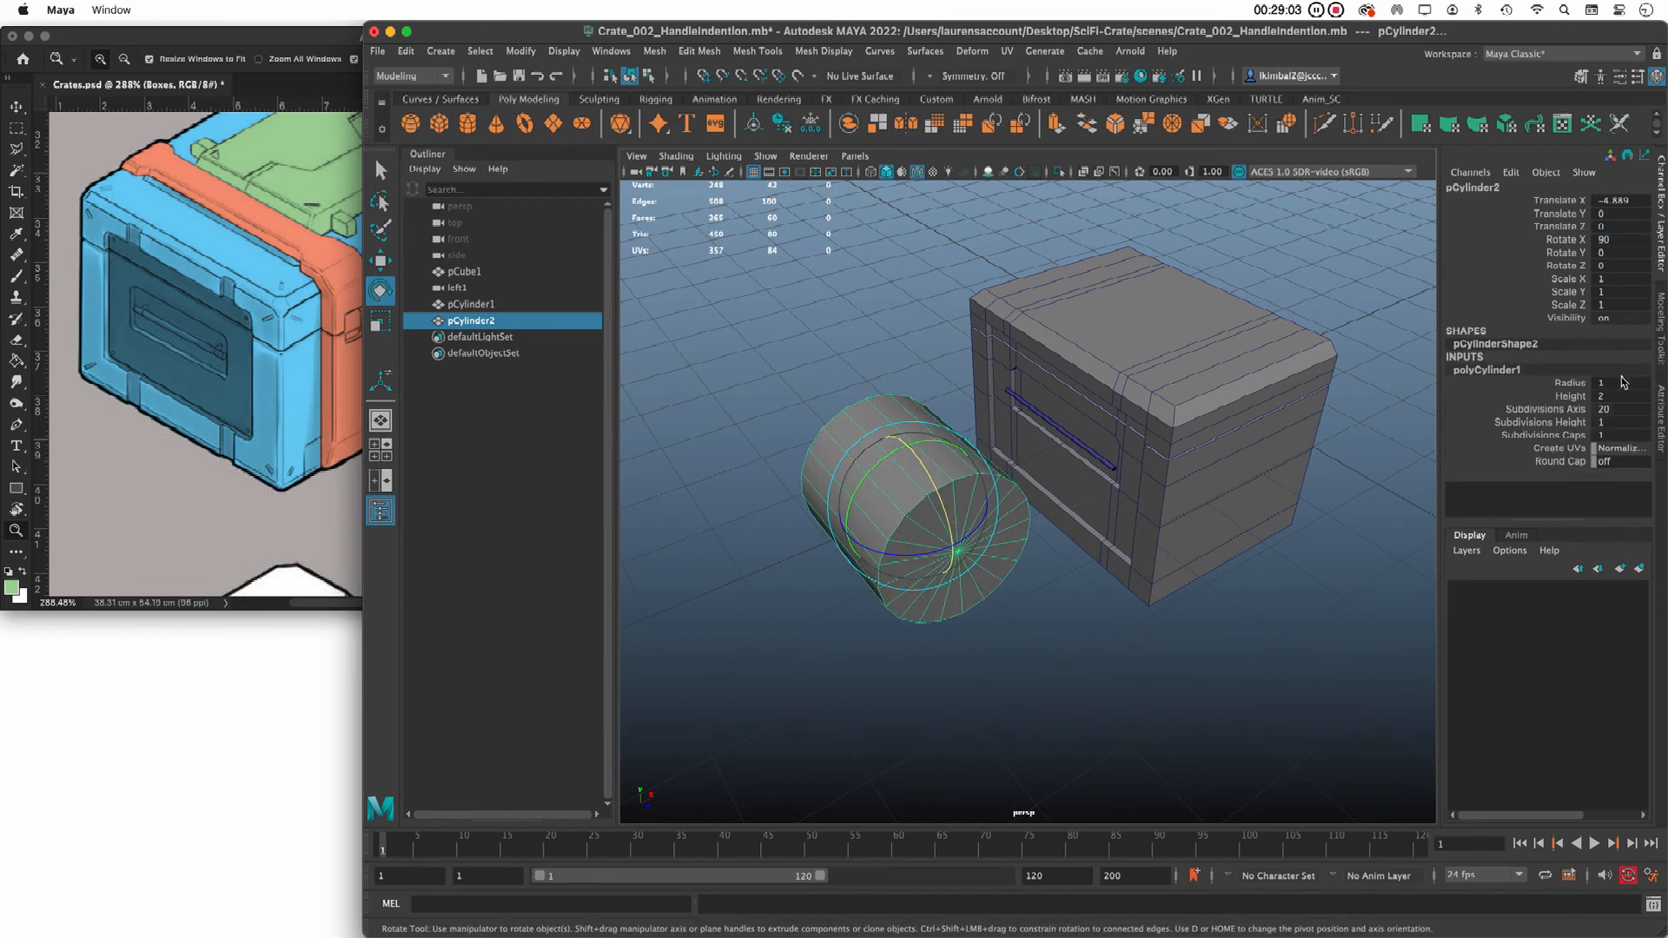
click(1062, 431)
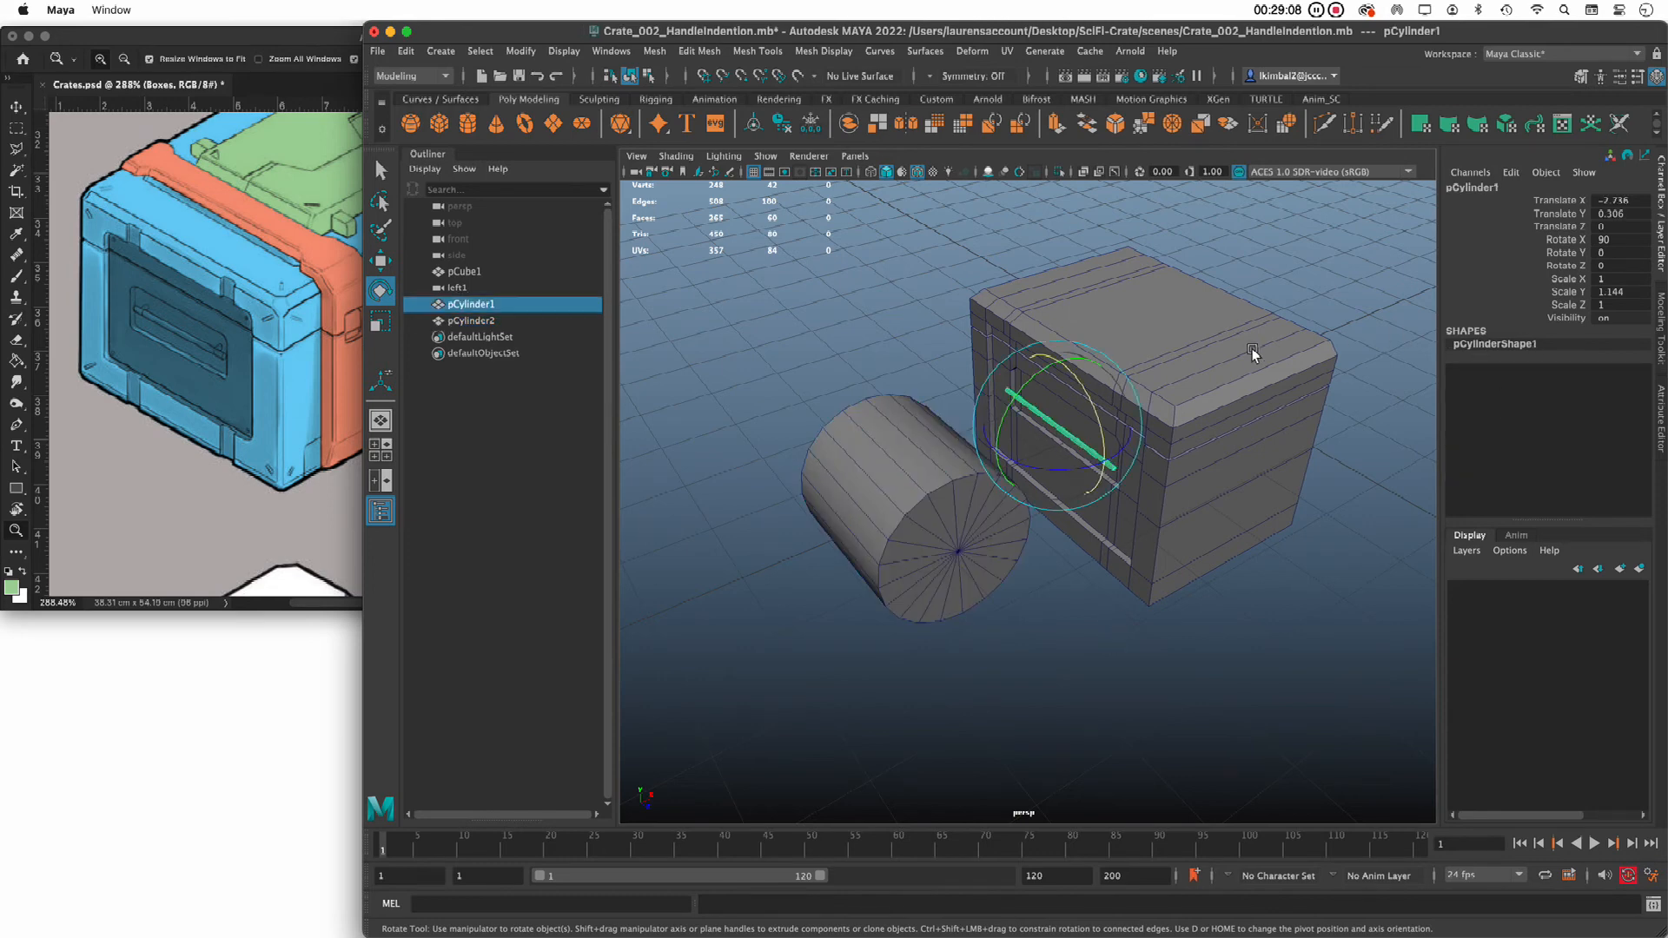
click(901, 536)
click(1488, 370)
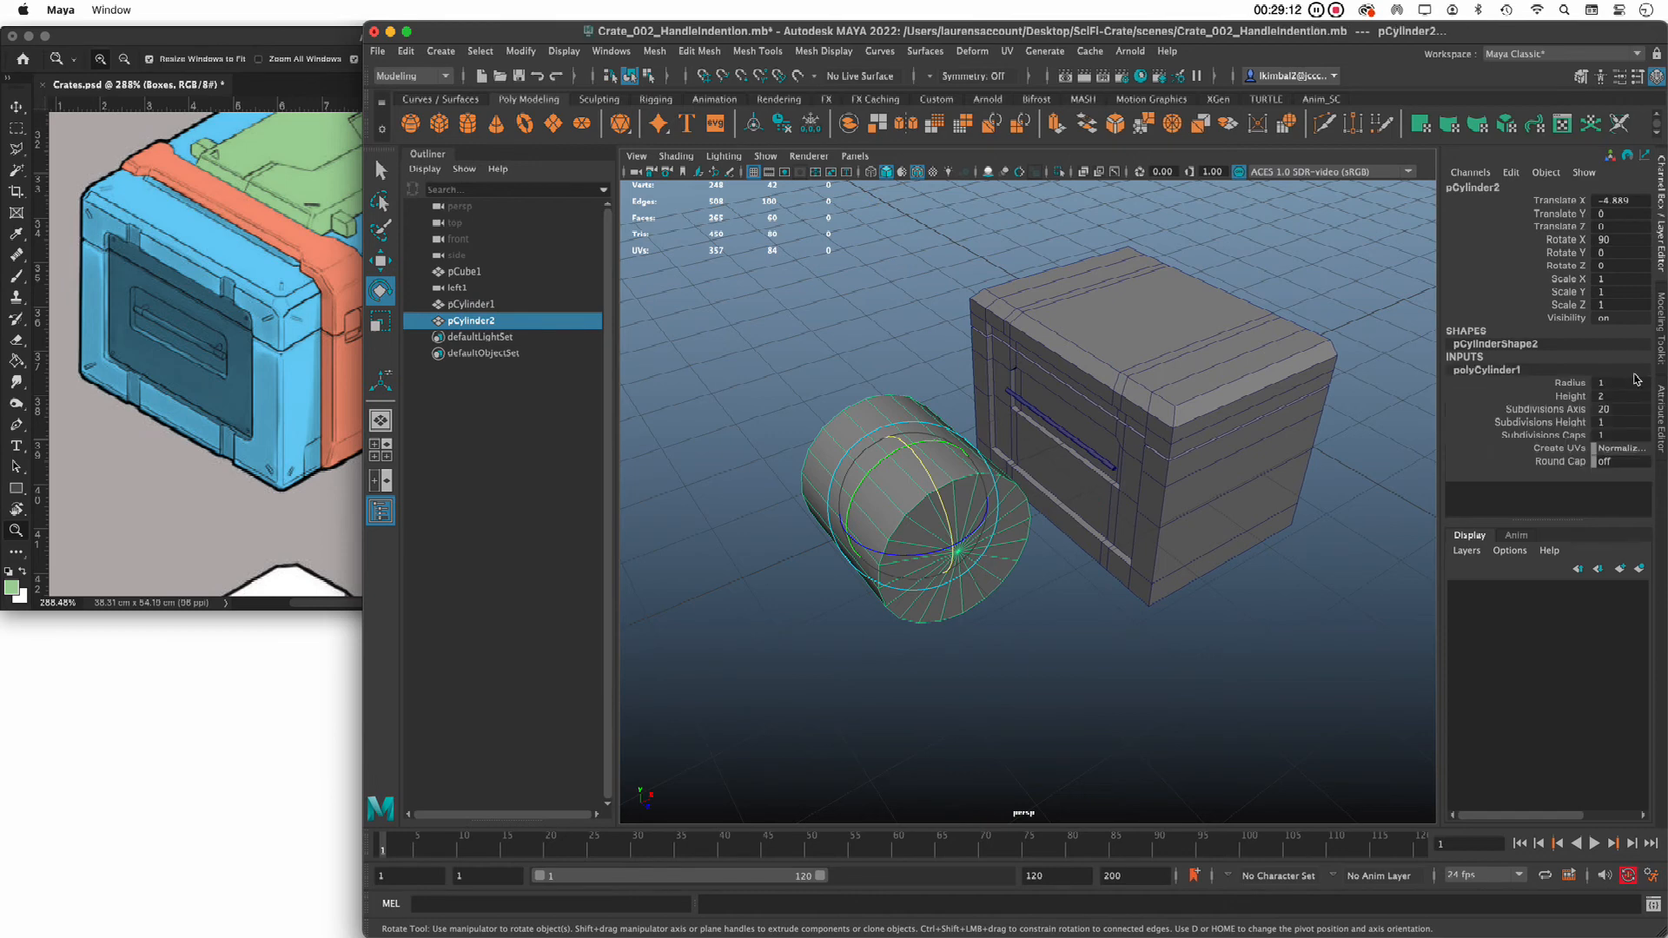
double_click(1626, 383)
text(.02)
key(Return)
alt+right_drag(1040, 483, 1137, 608)
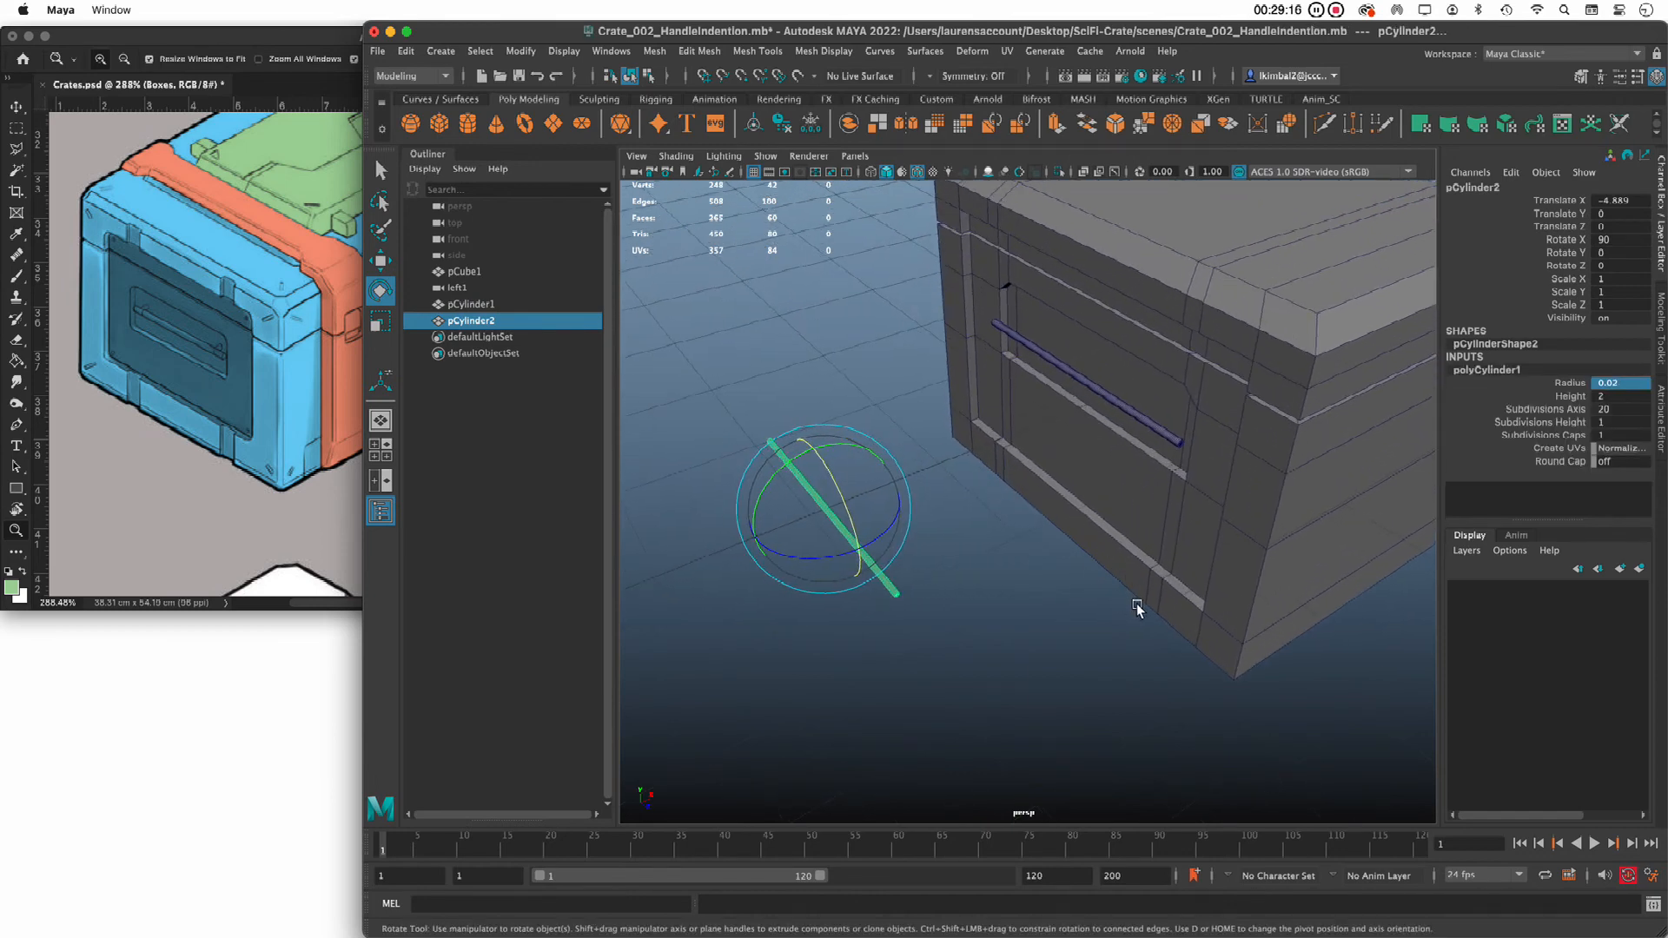
Isolate the thin new cylinder in the perspective view
click(968, 603)
scroll(991, 618, up, 6)
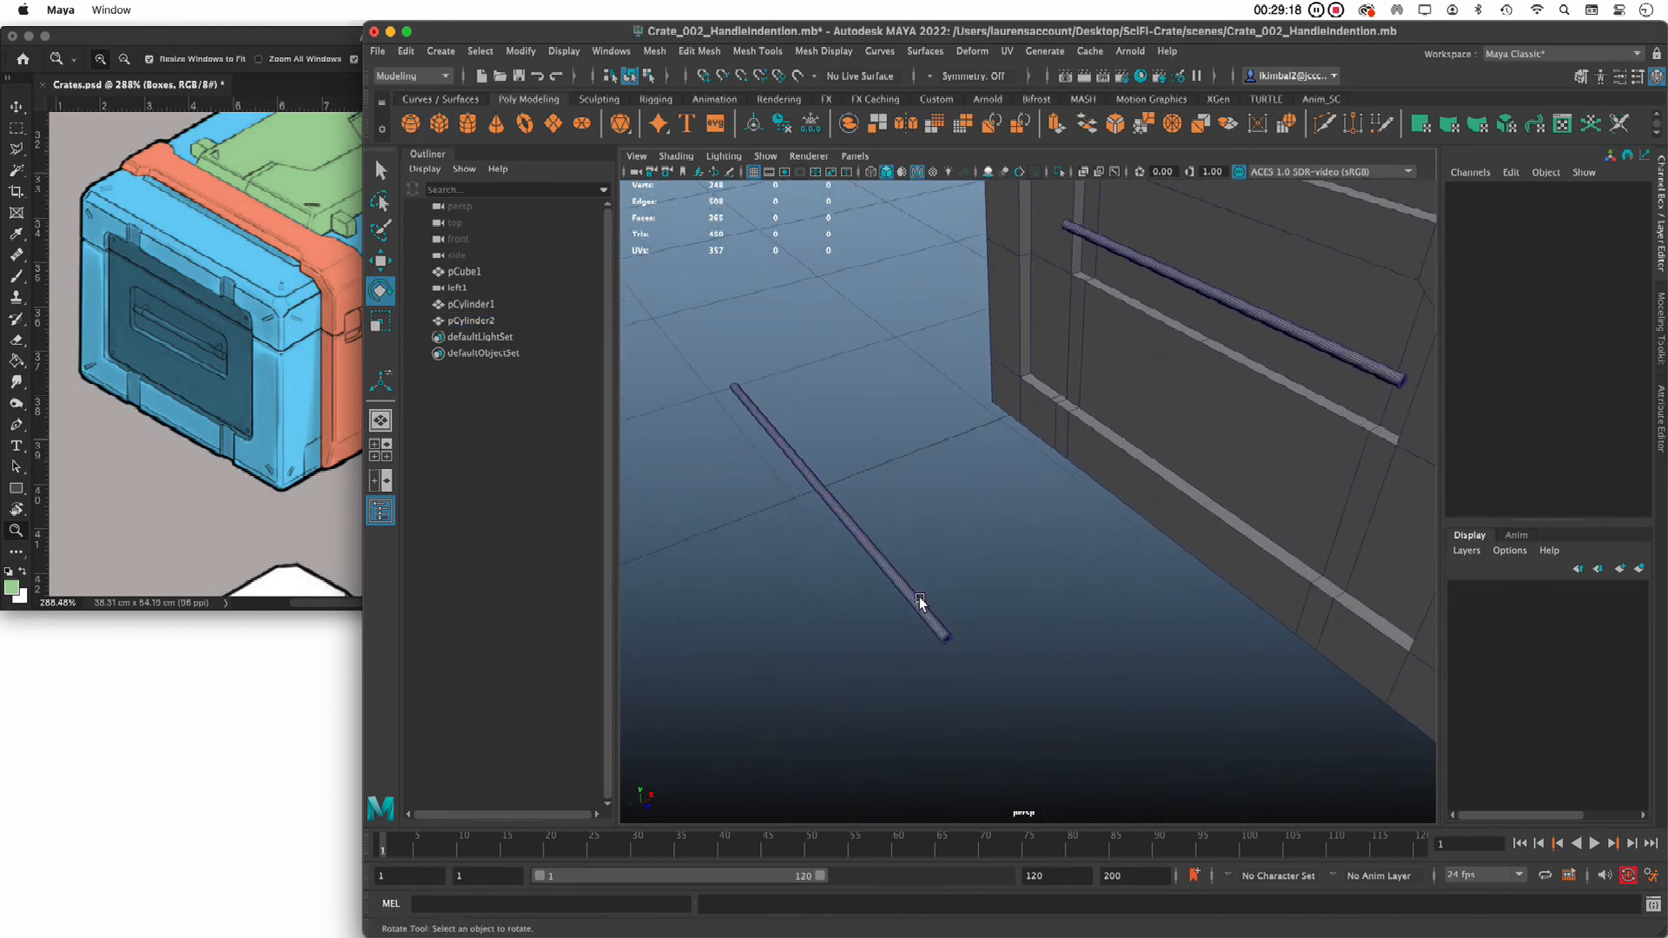
click(915, 598)
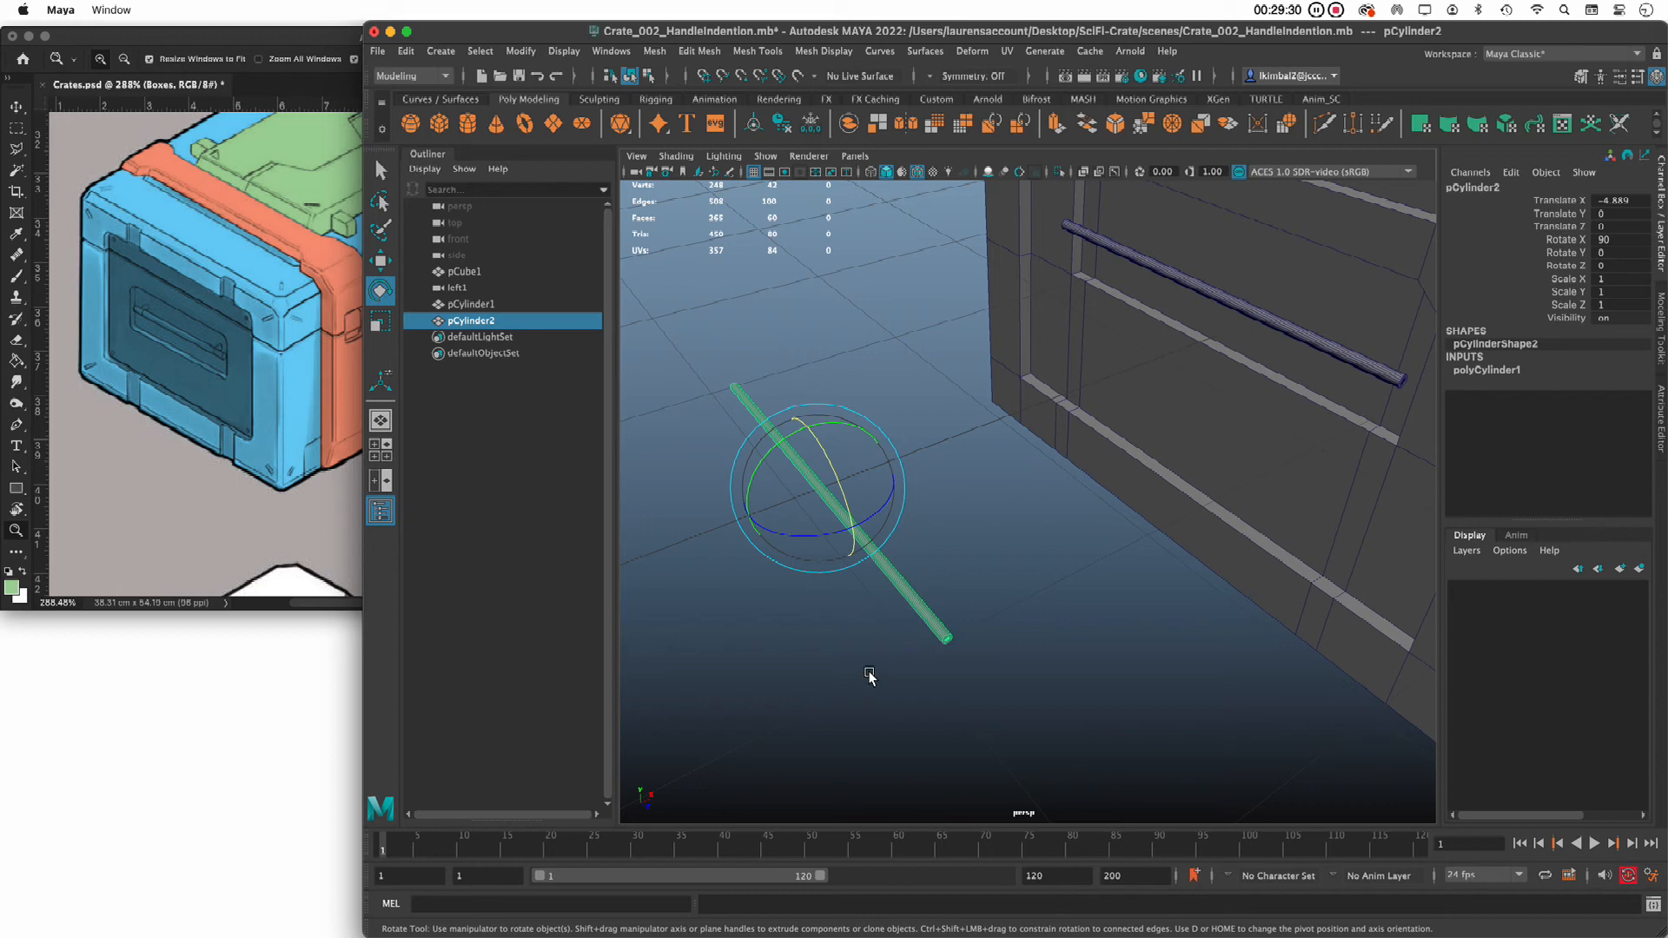
key(ctrl+1)
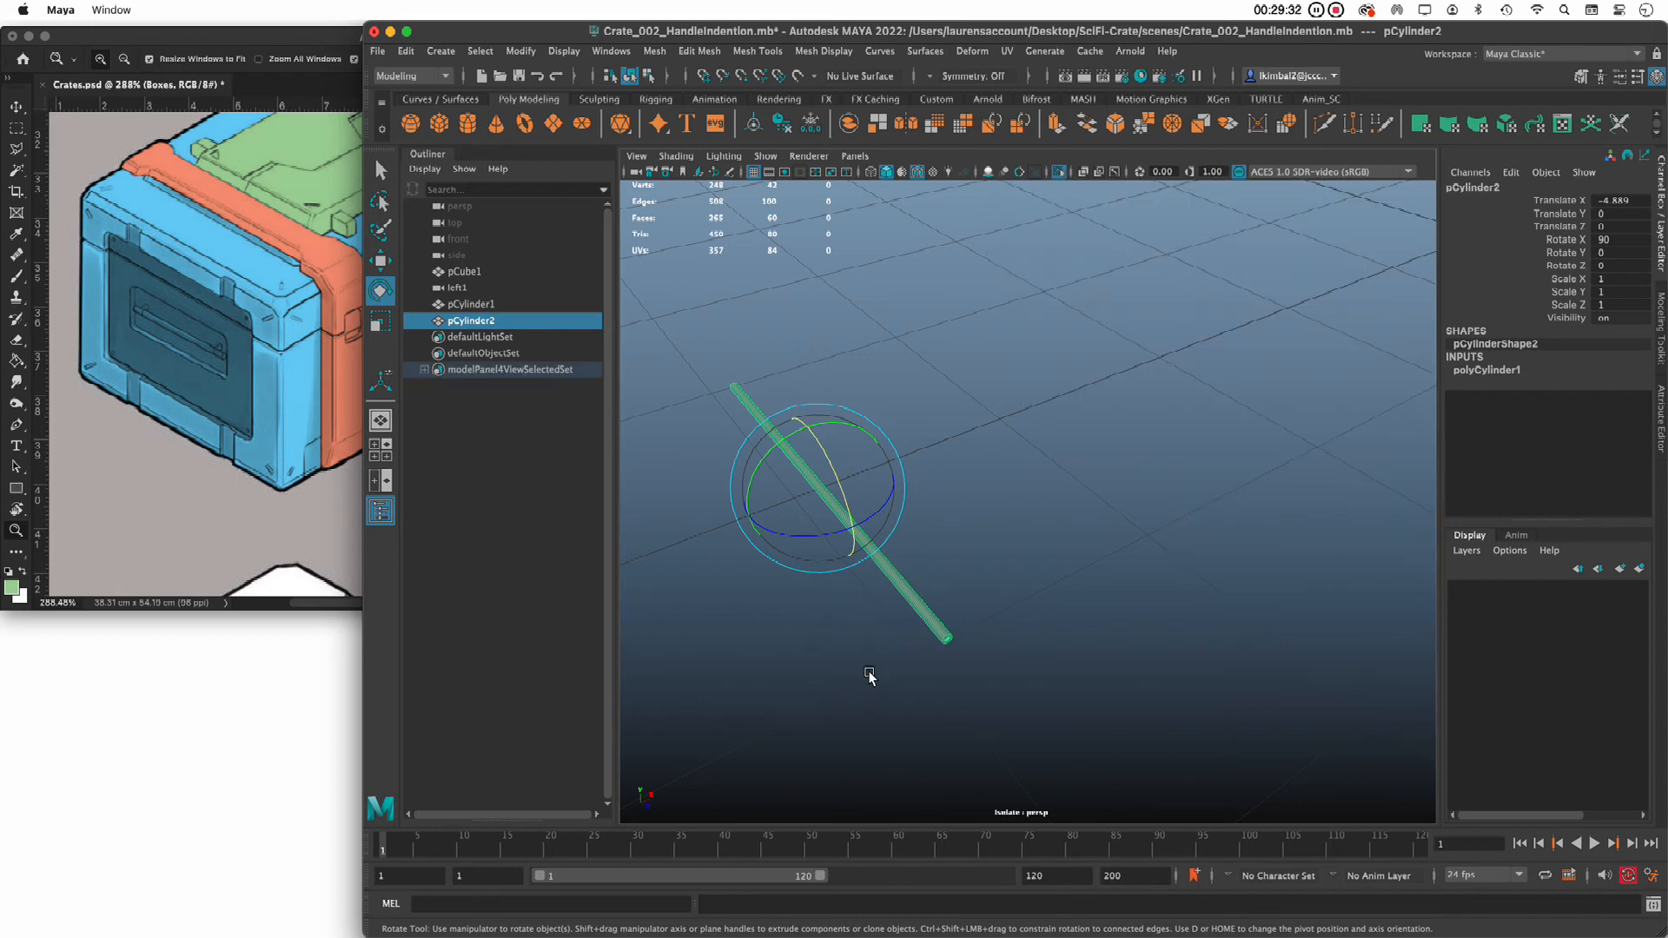
alt+drag(869, 675, 906, 609)
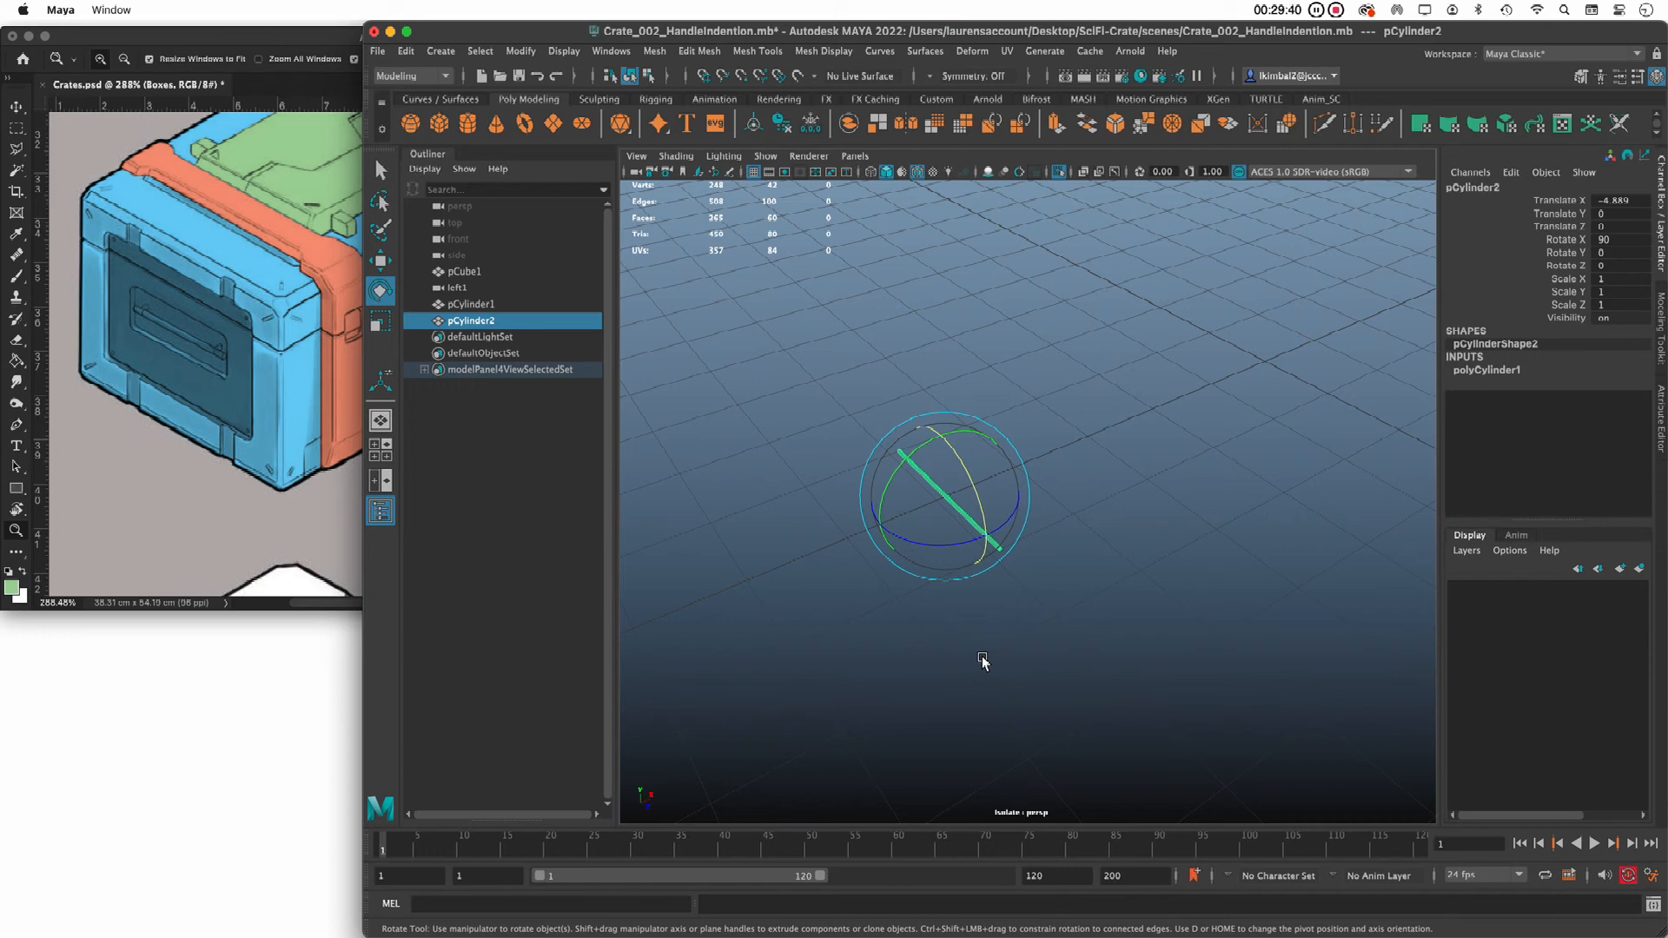
Switch the isolated cylinder to face selection and select all of its faces
click(1071, 678)
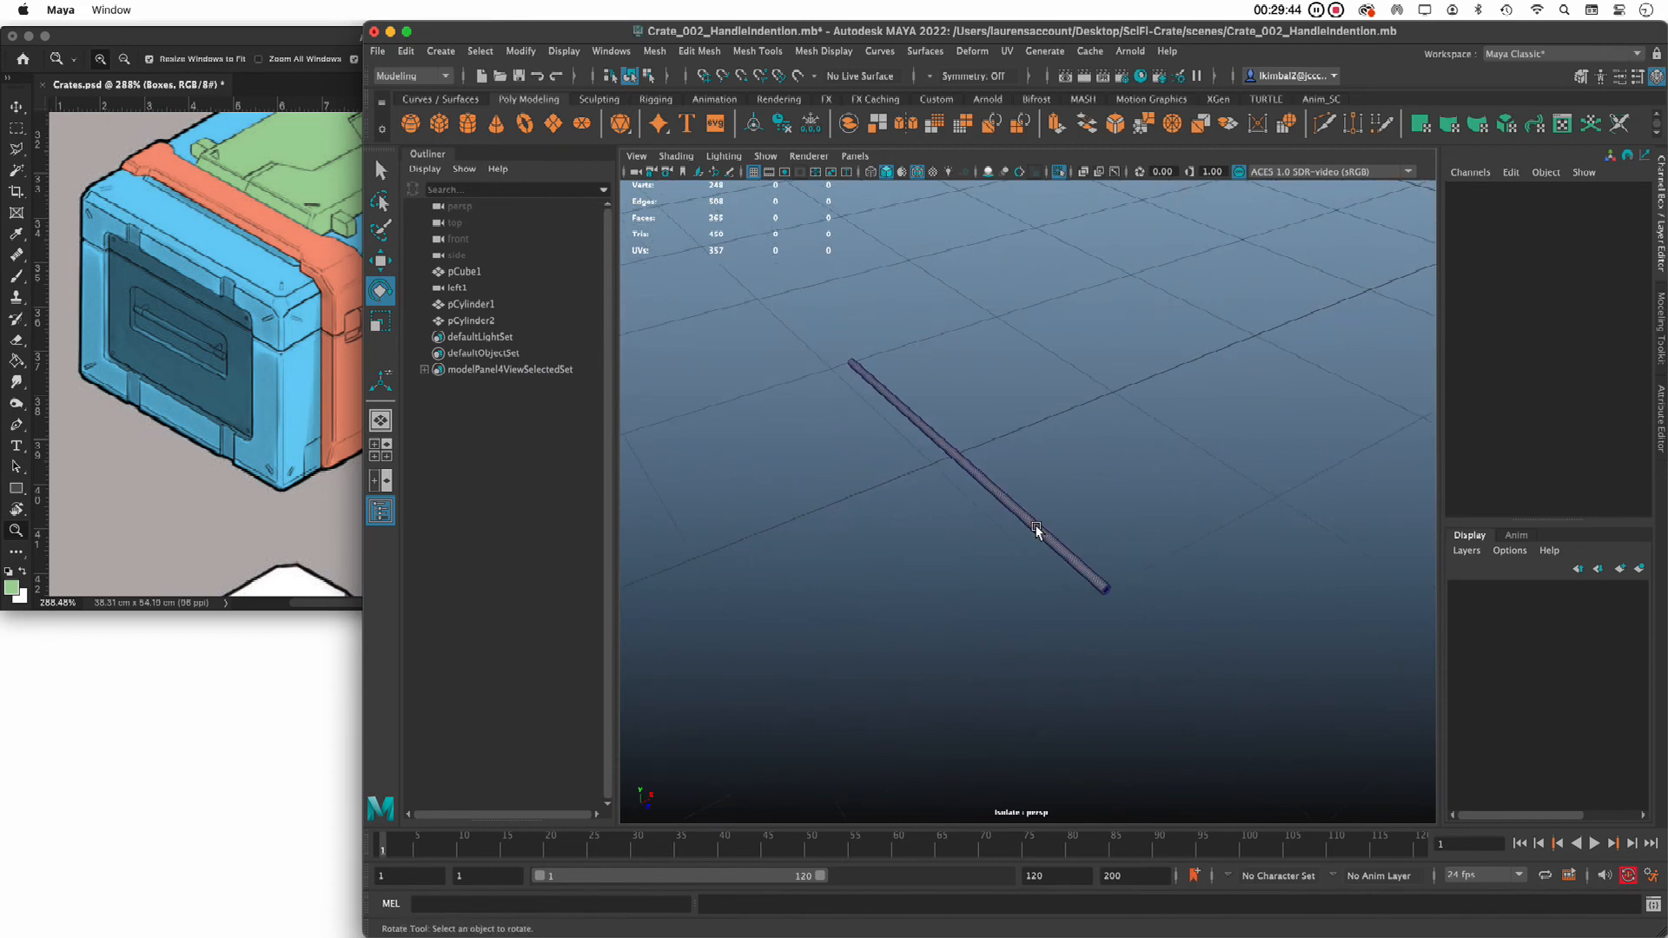
click(1038, 532)
key(q)
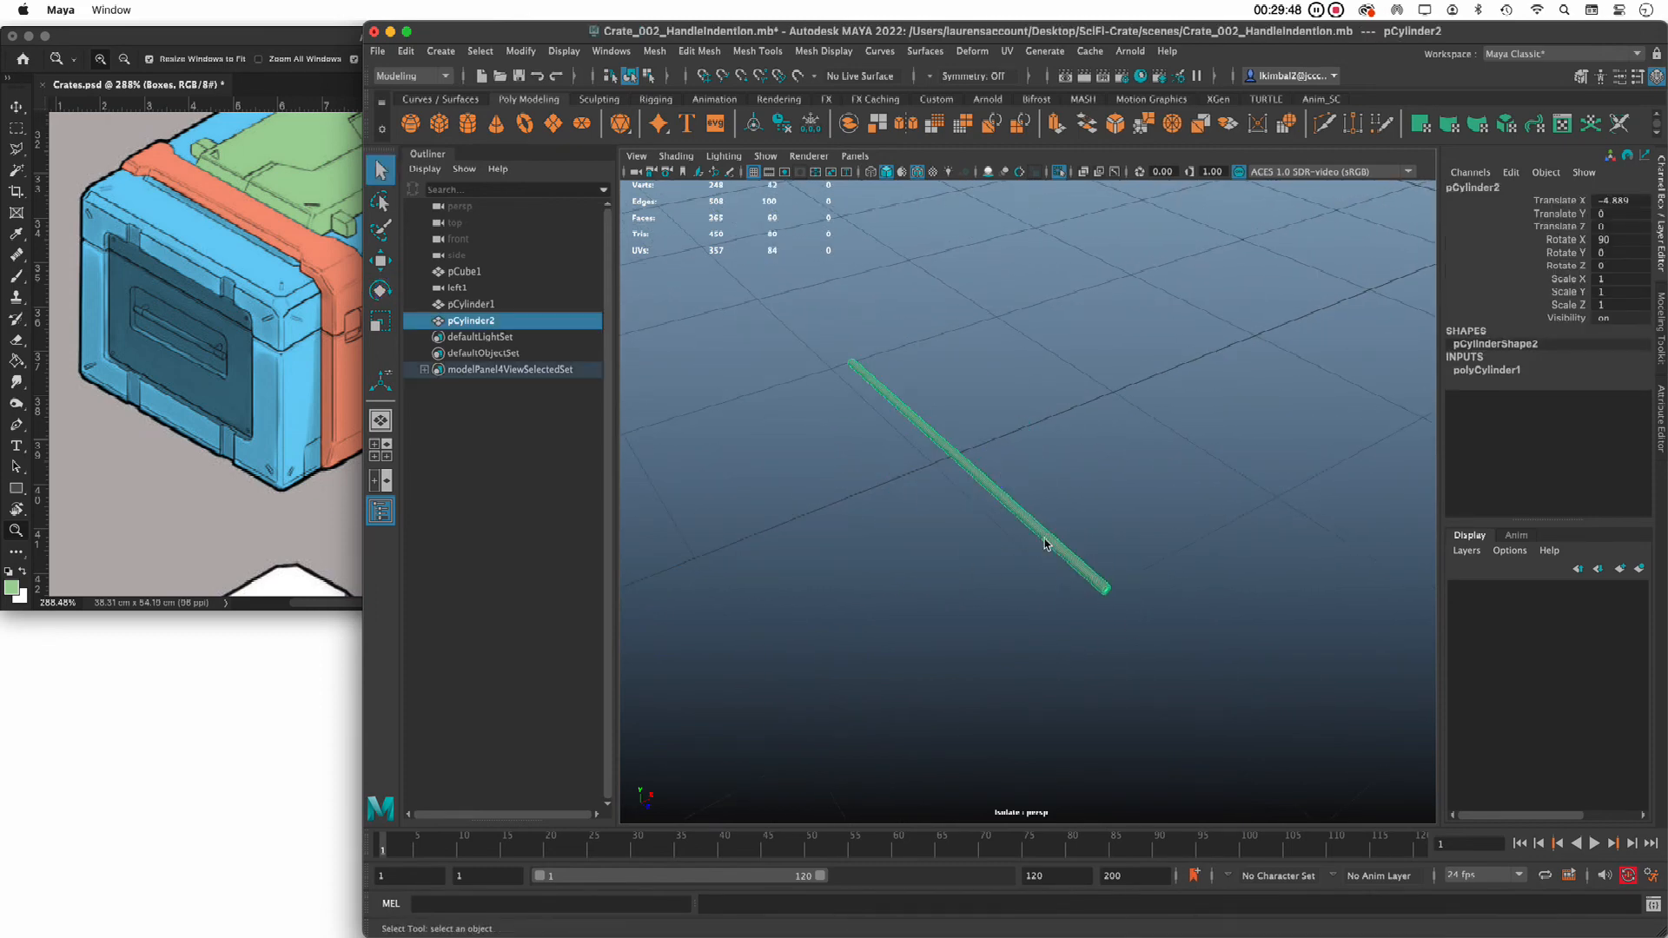
right_drag(1048, 545, 1047, 521)
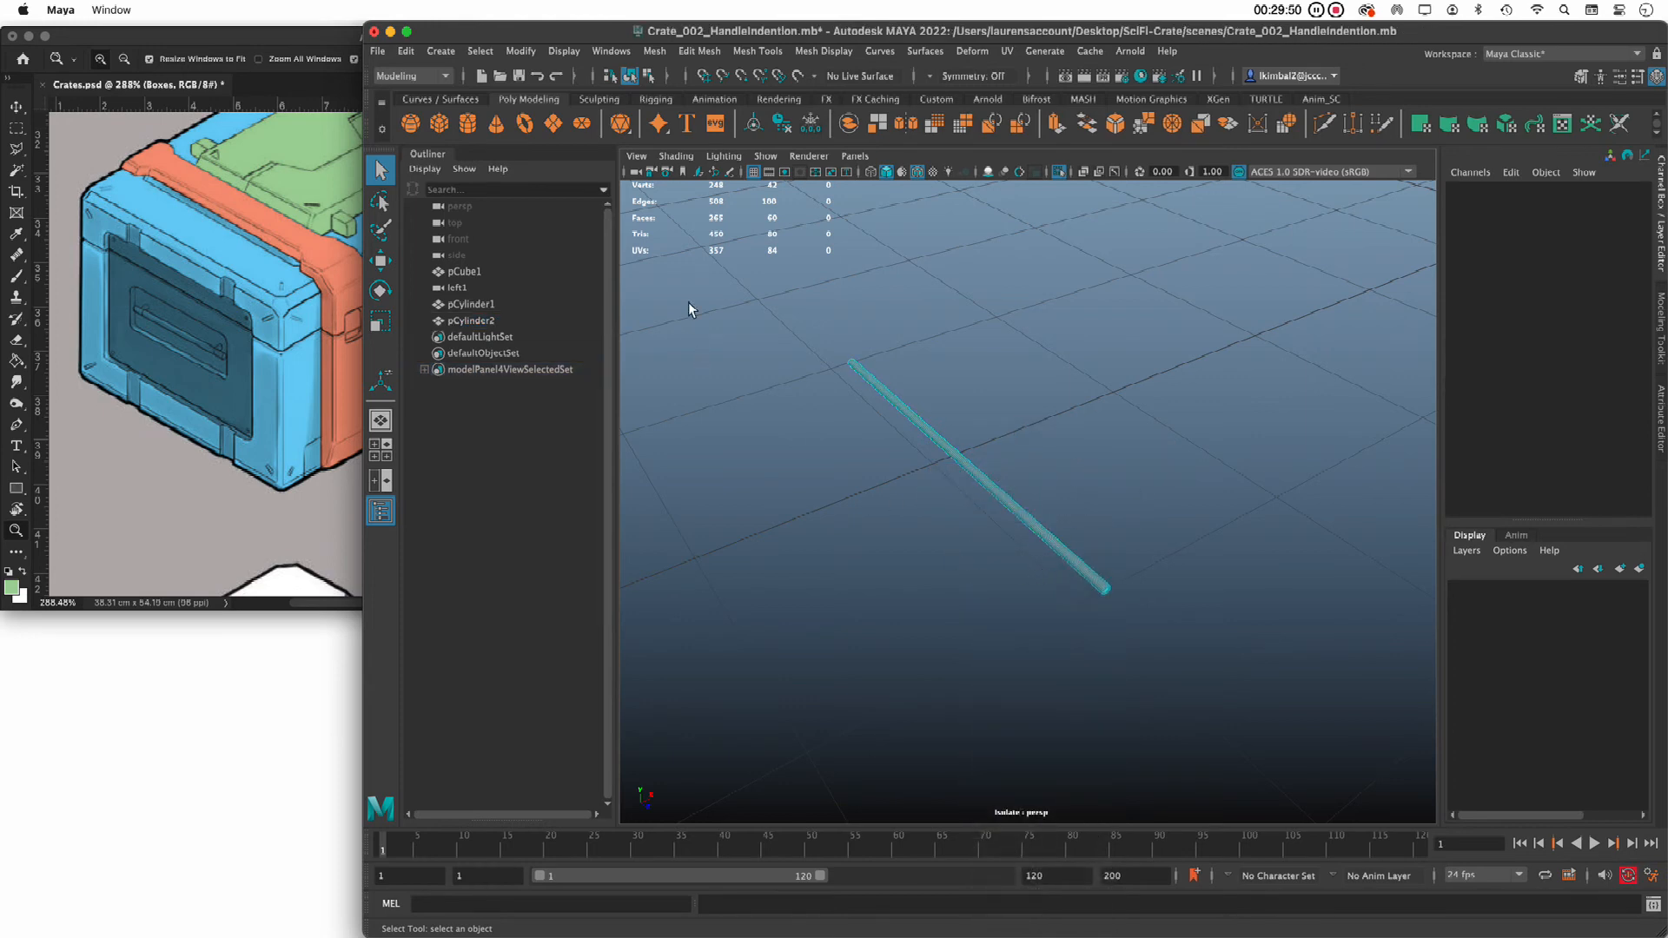
key(F8)
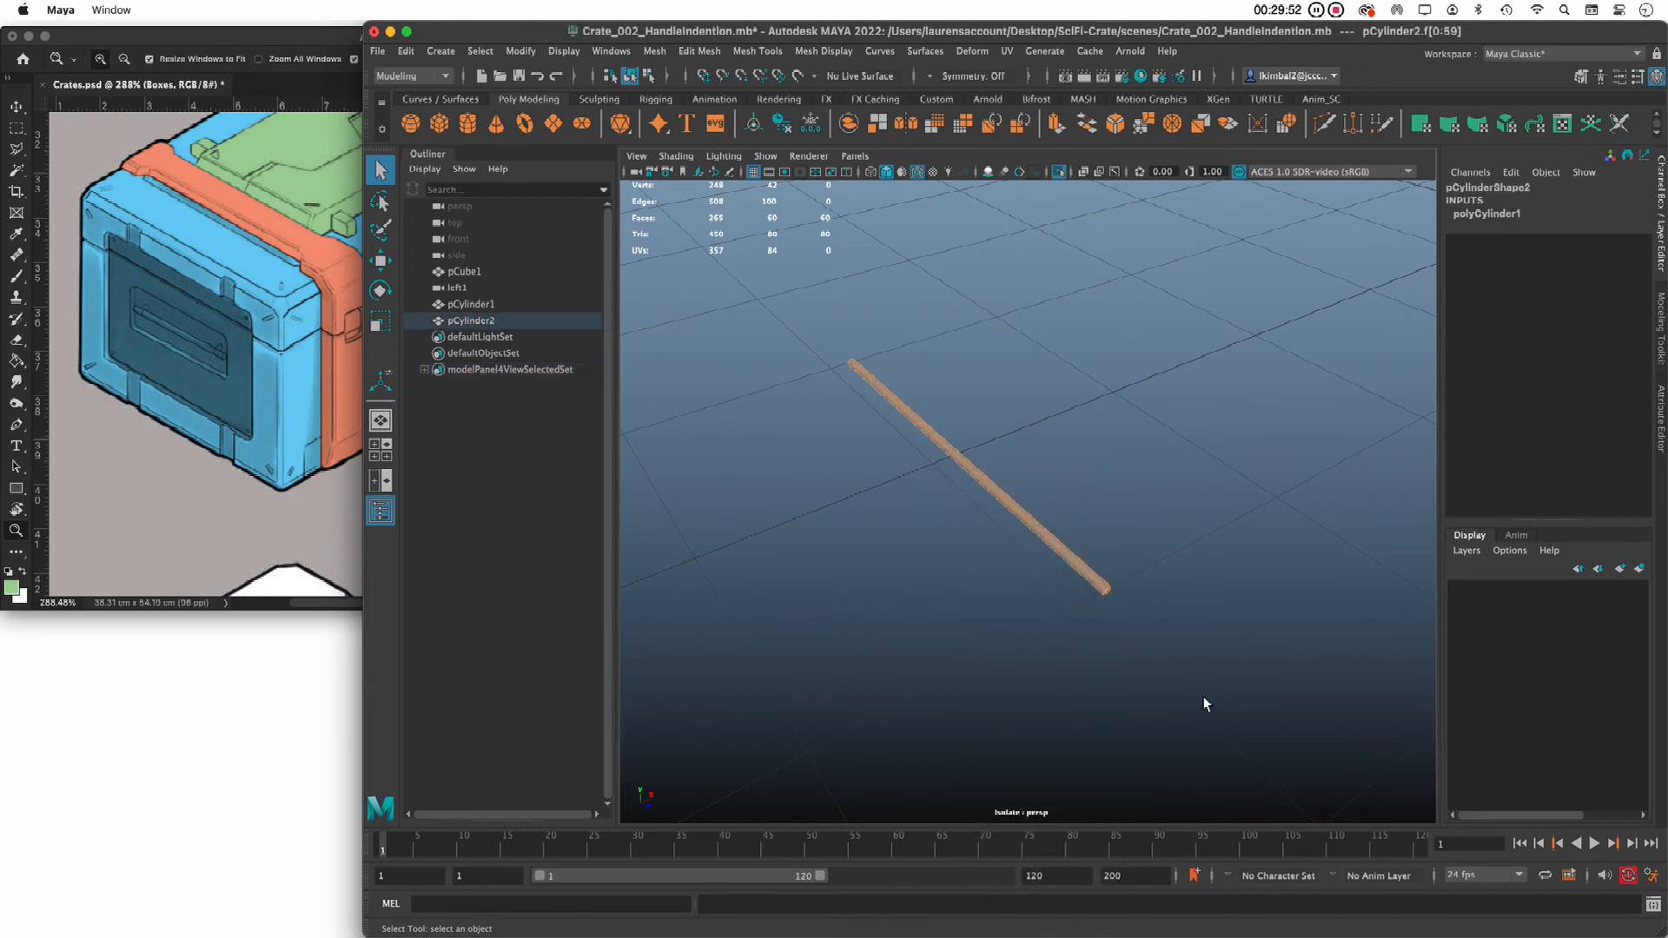
Deselect the cylinder's side faces so only the end-cap faces stay selected, and display it in wireframe
alt+drag(1166, 659, 1053, 650)
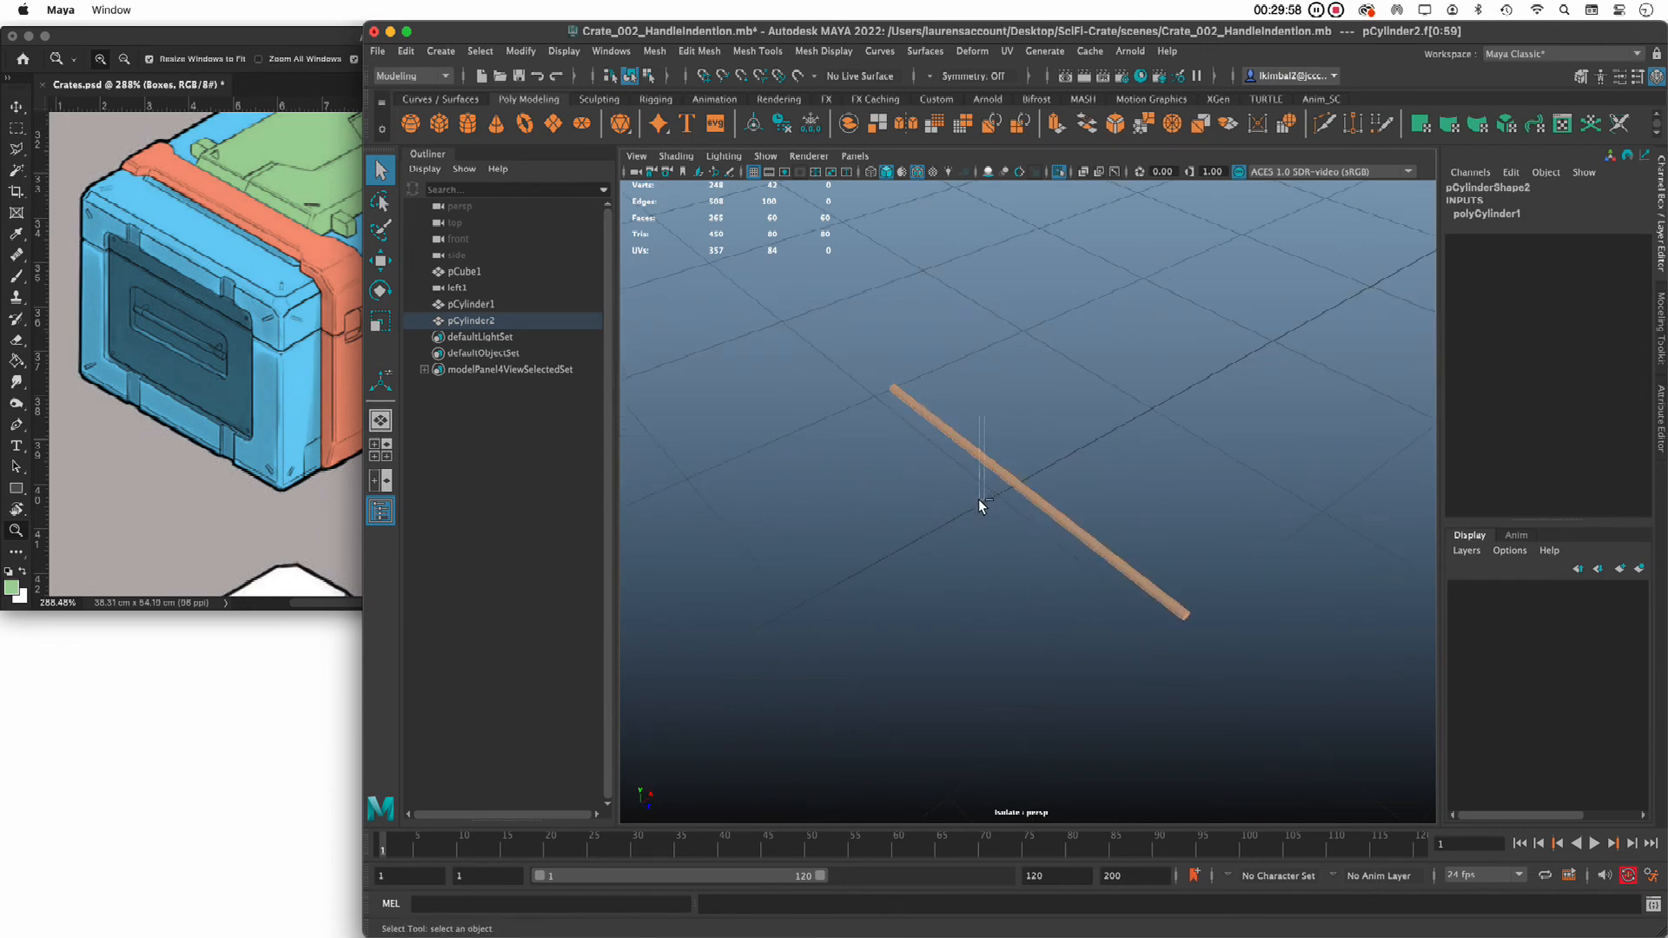
ctrl+drag(1018, 524, 1016, 524)
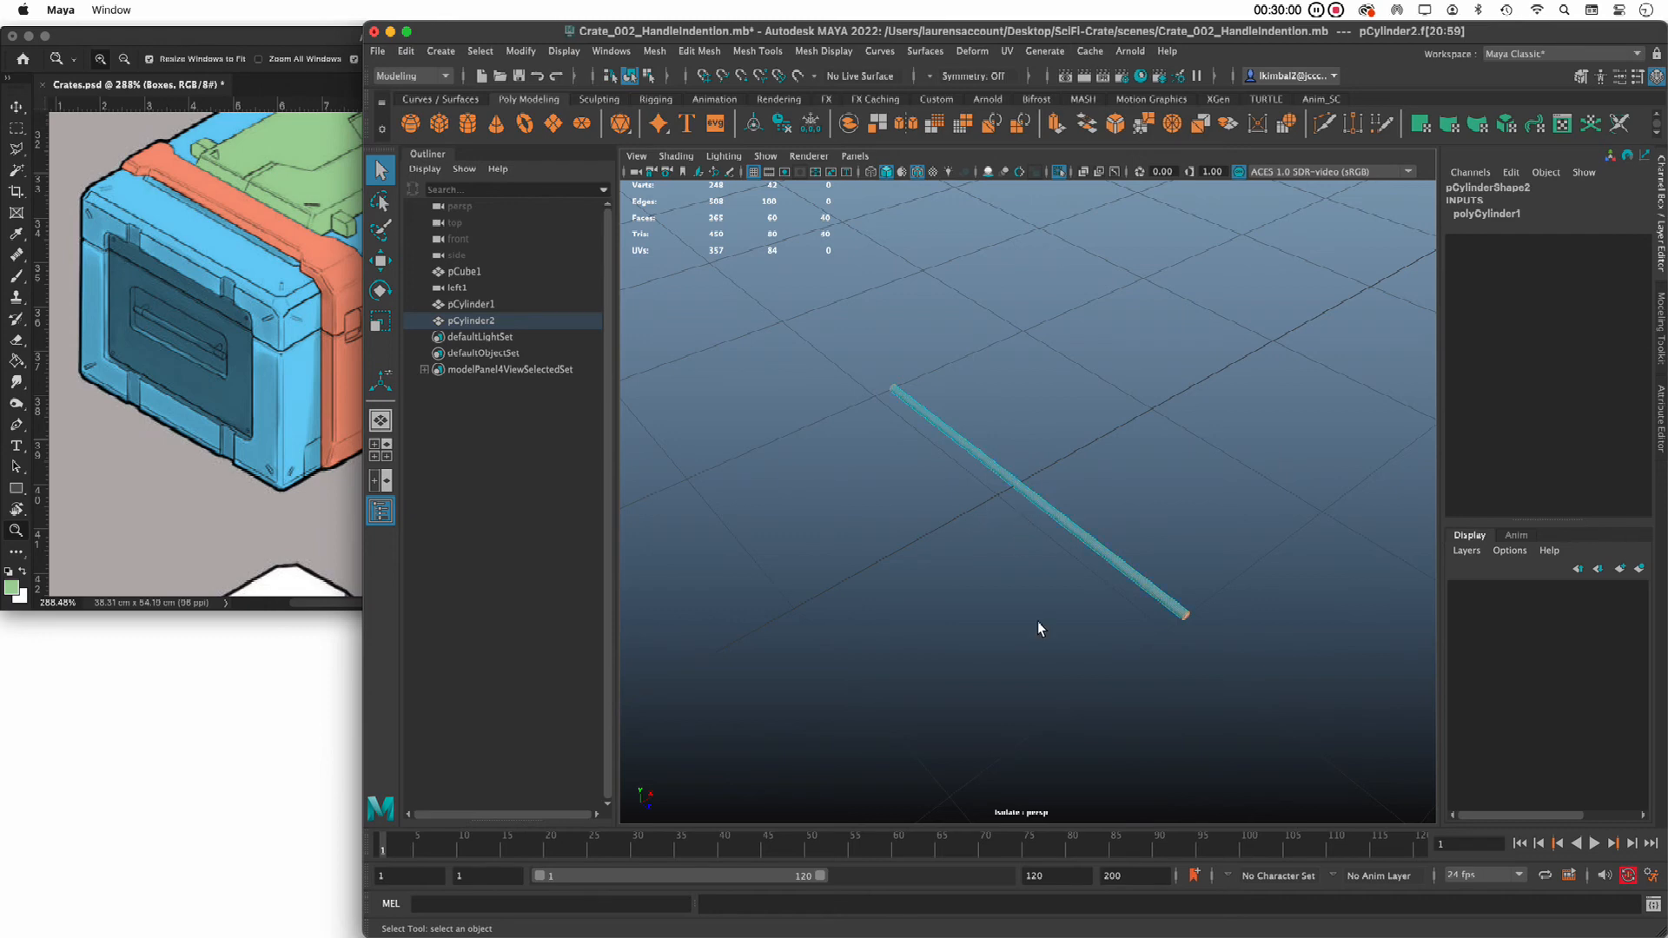
alt+drag(1038, 622, 1066, 681)
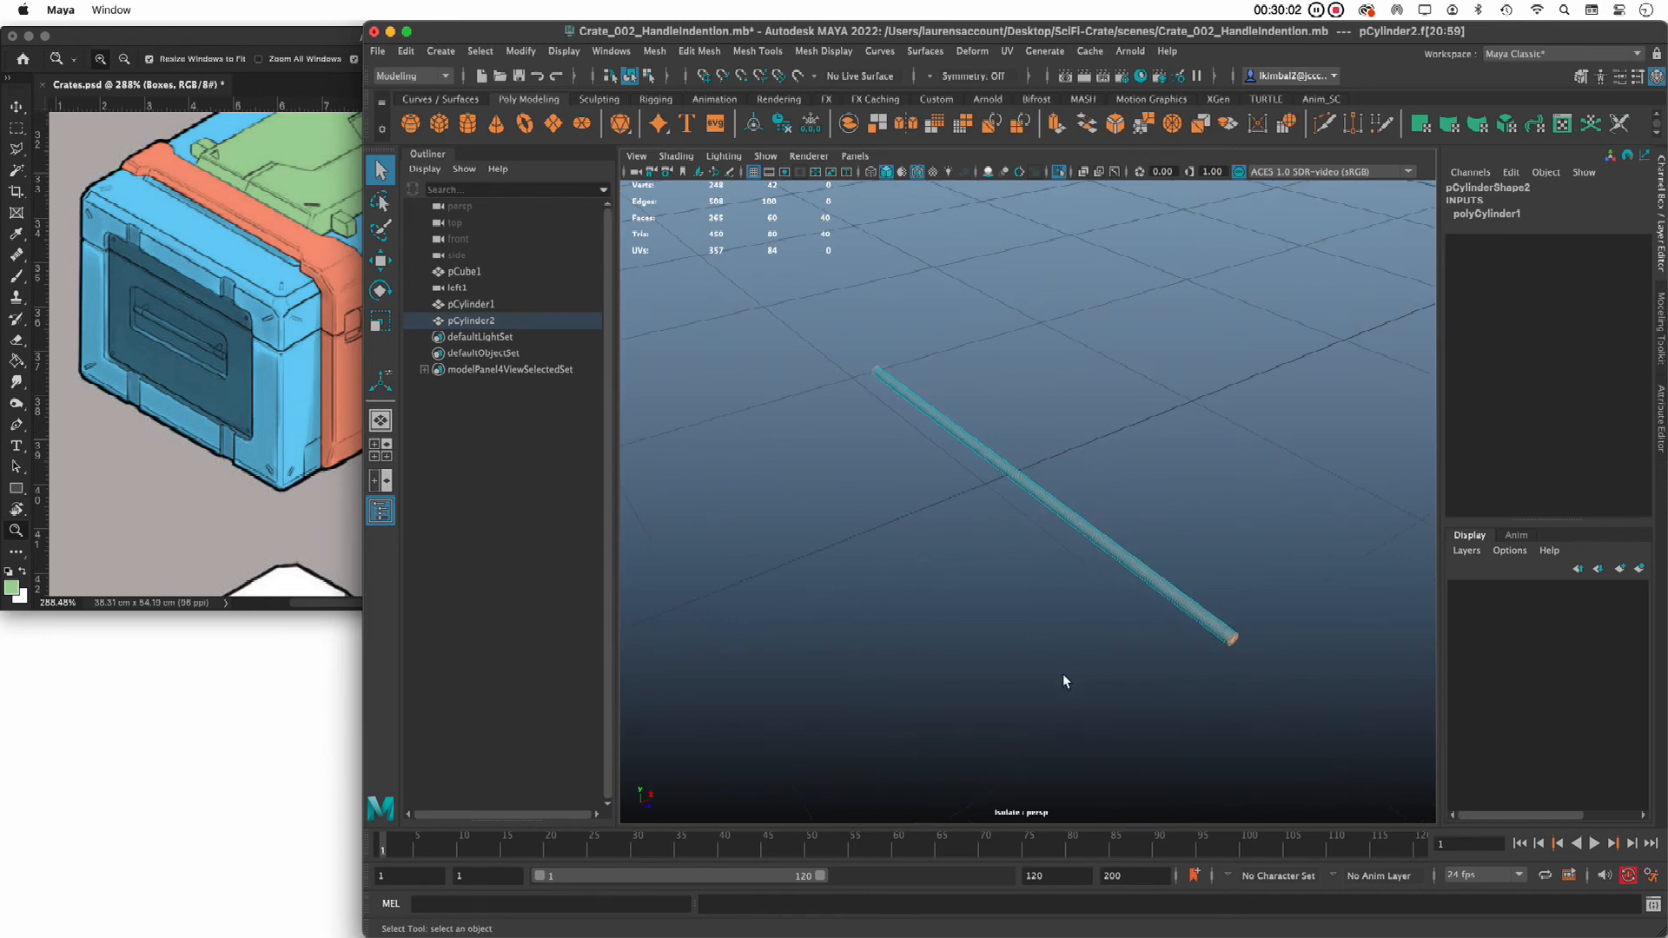
key(4)
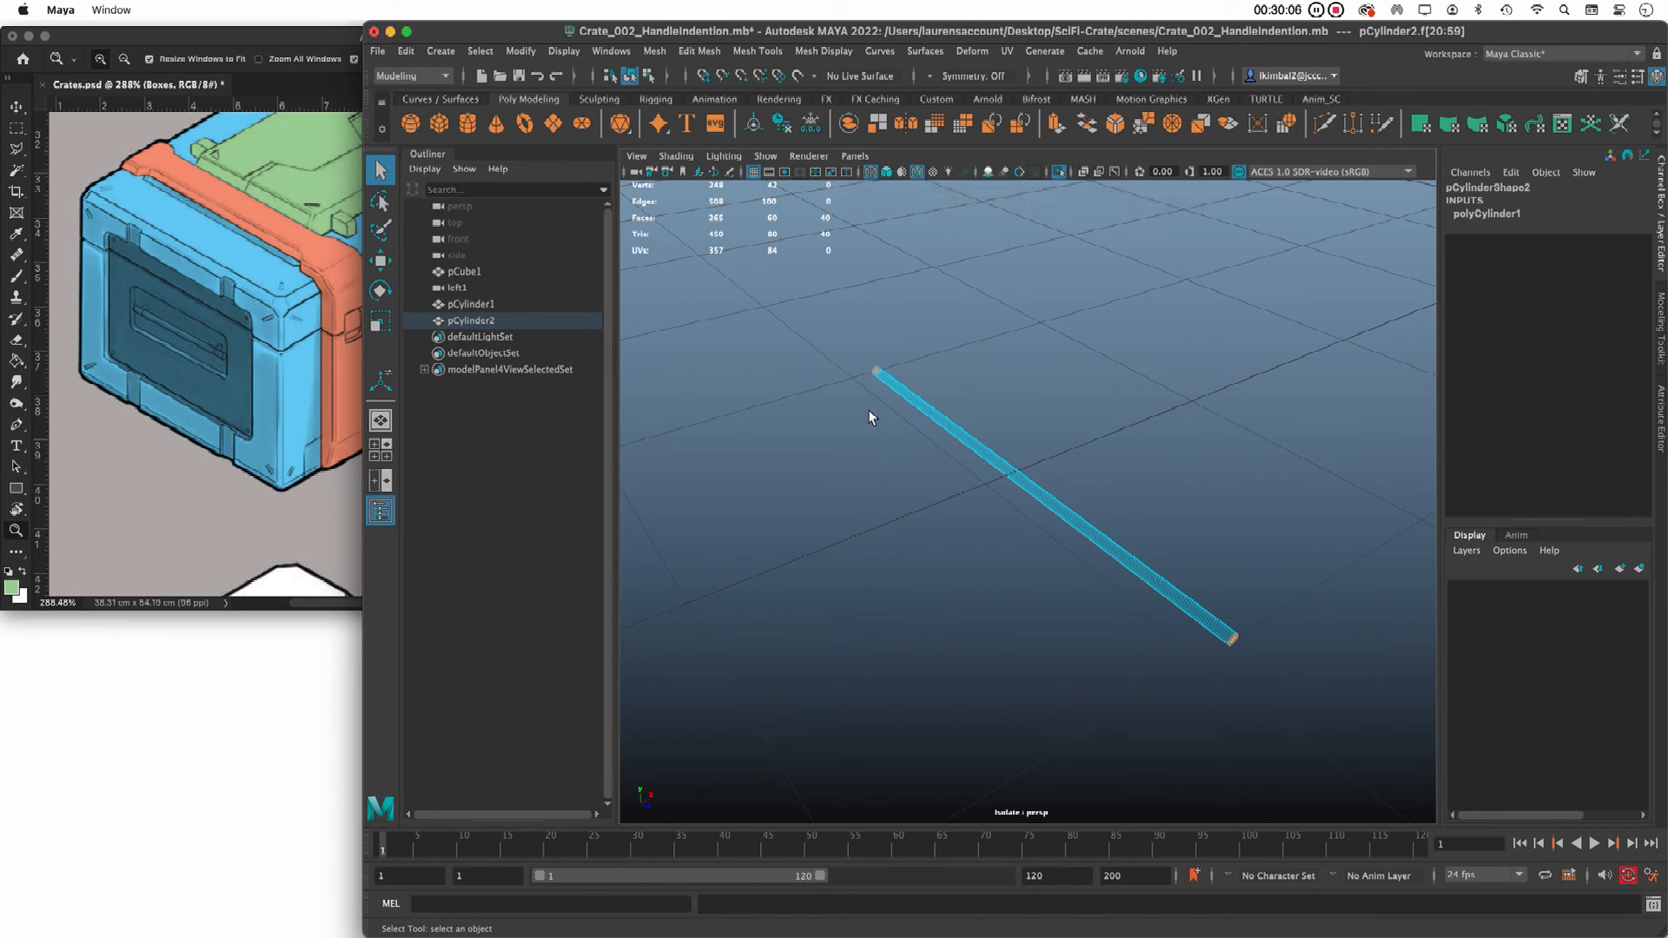
Delete the thin cylinder's end-cap faces in shaded display, bring back the rest of the scene, and return to object selection
key(5)
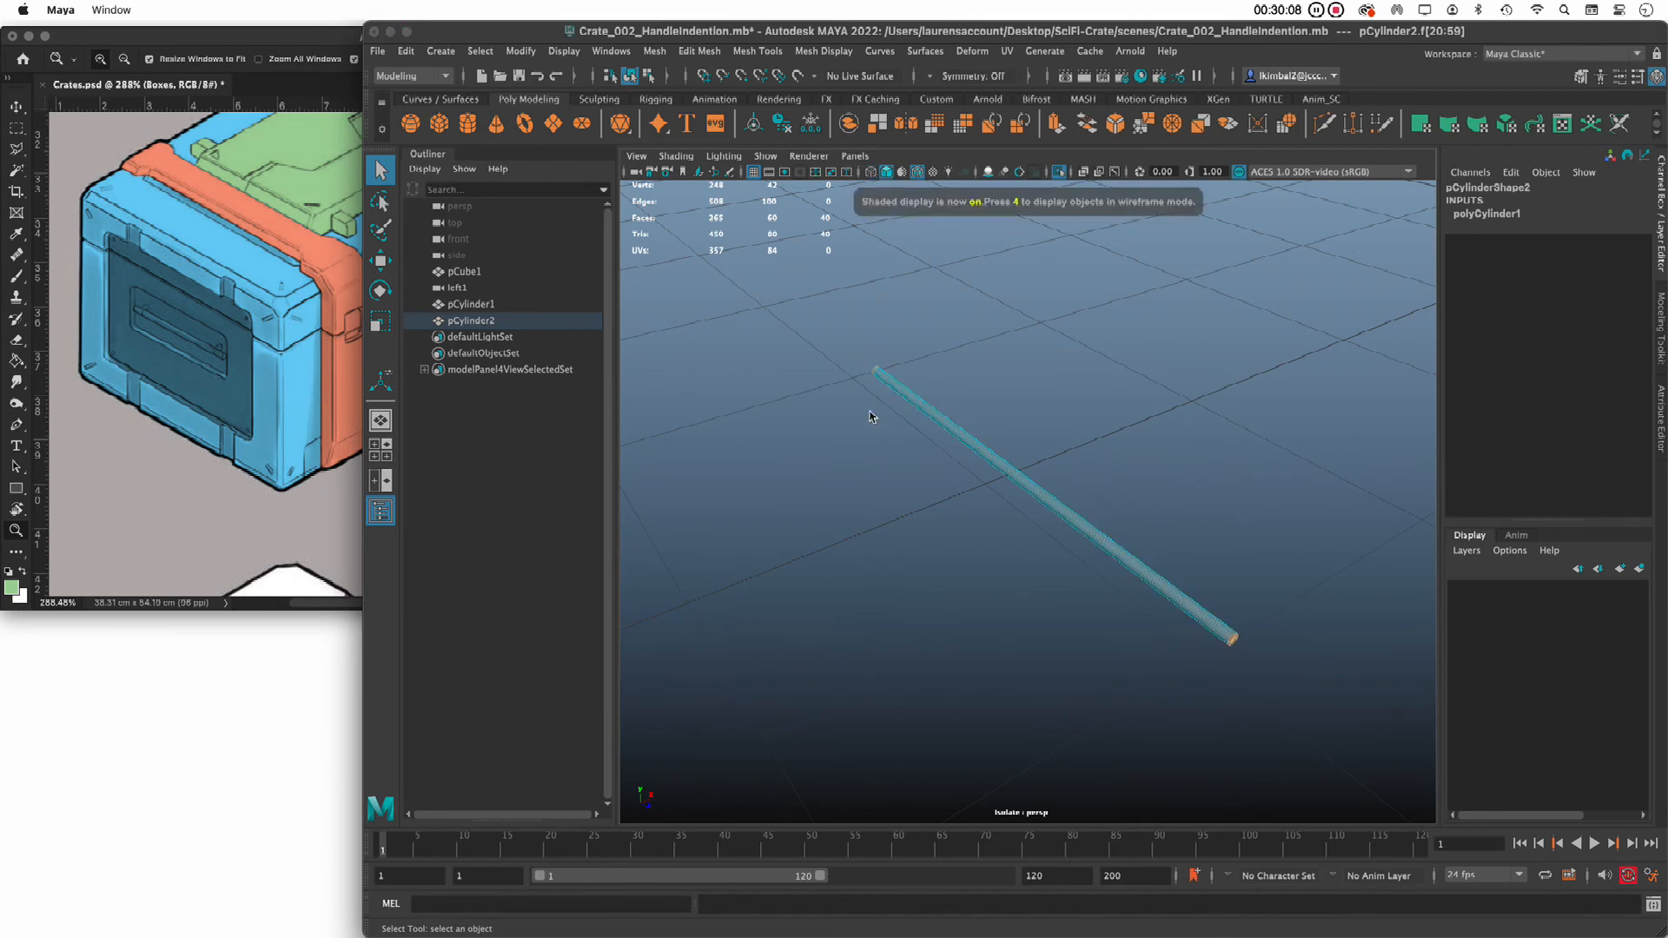
key(Delete)
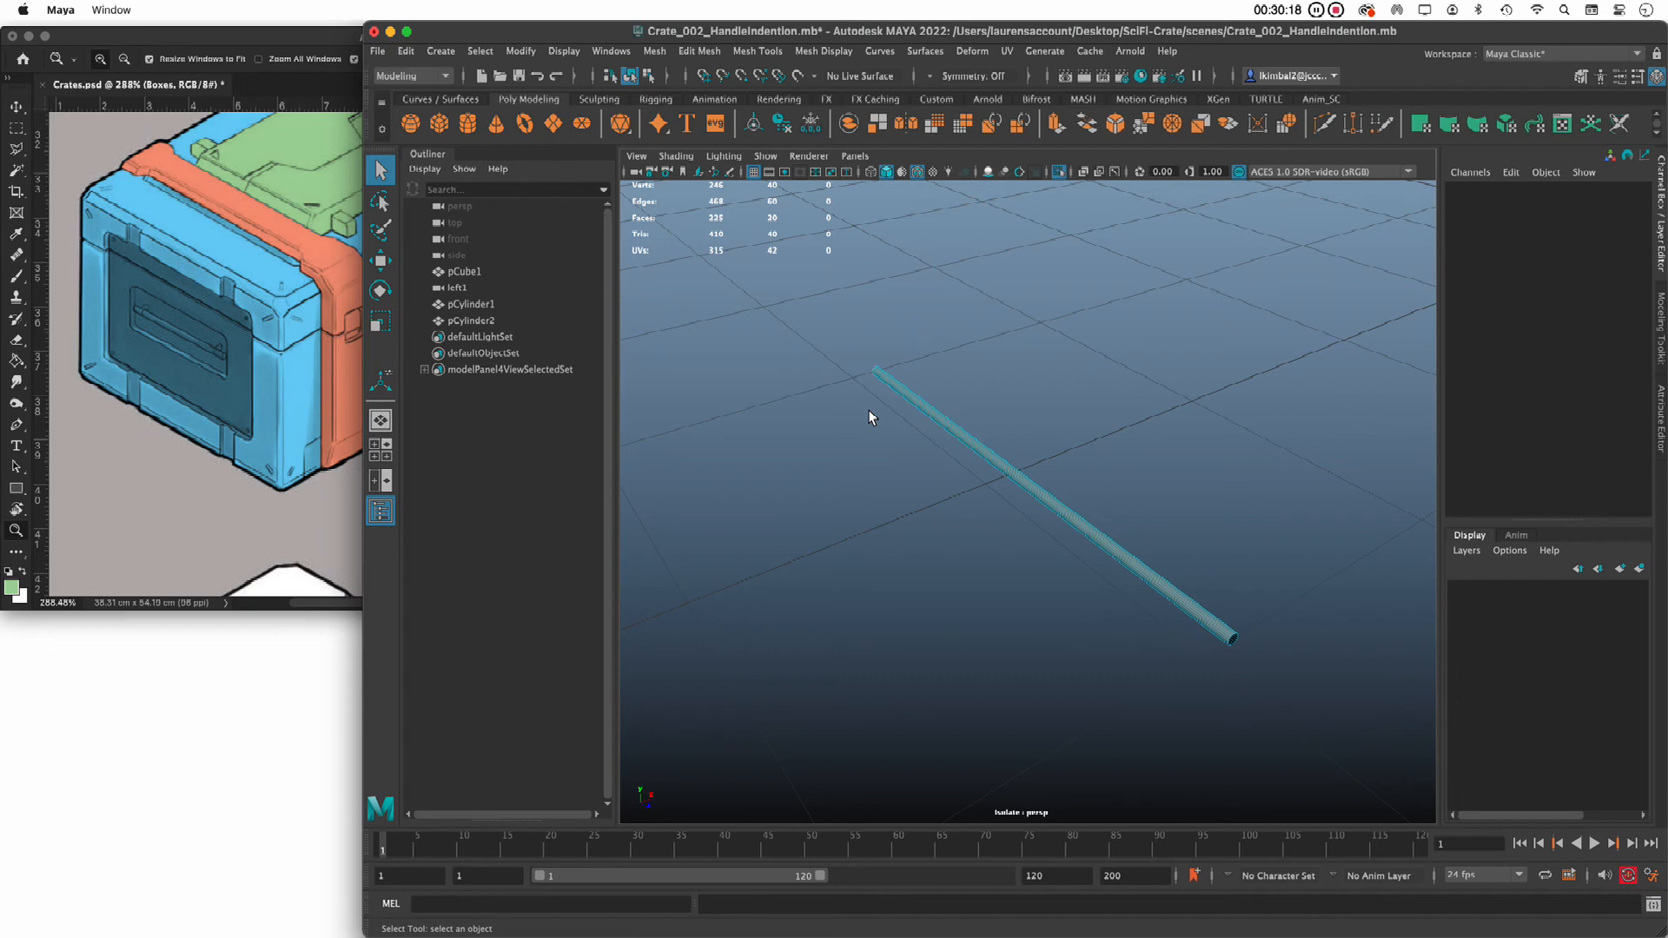
key(ctrl+1)
alt+right_drag(1013, 409, 752, 532)
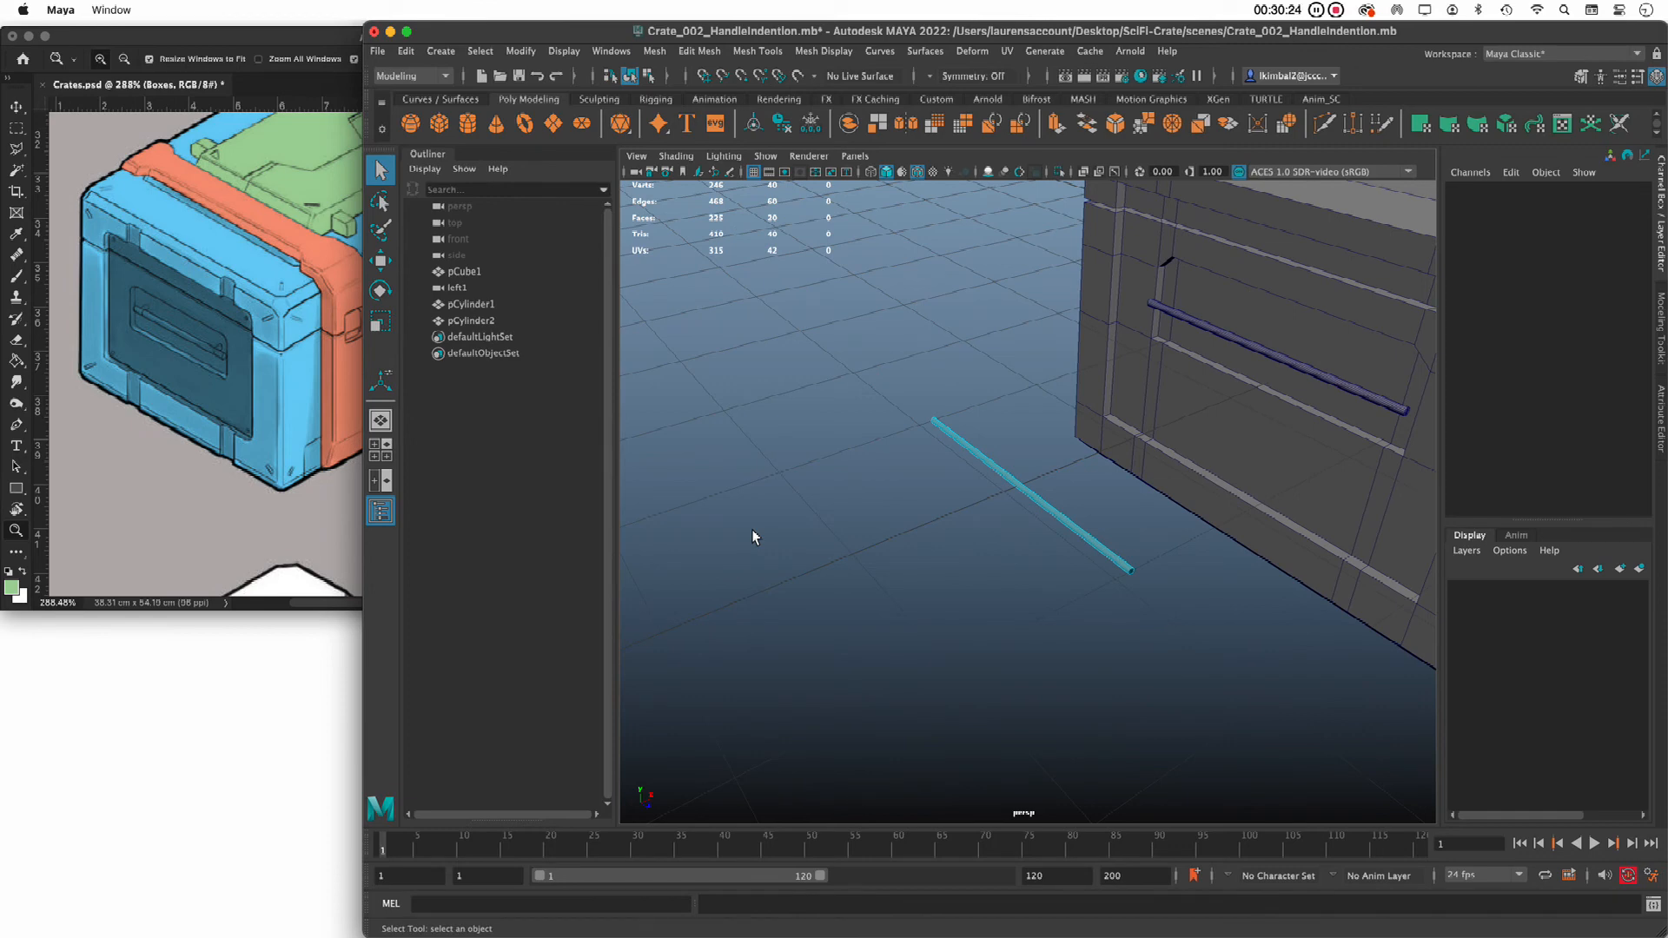
key(F8)
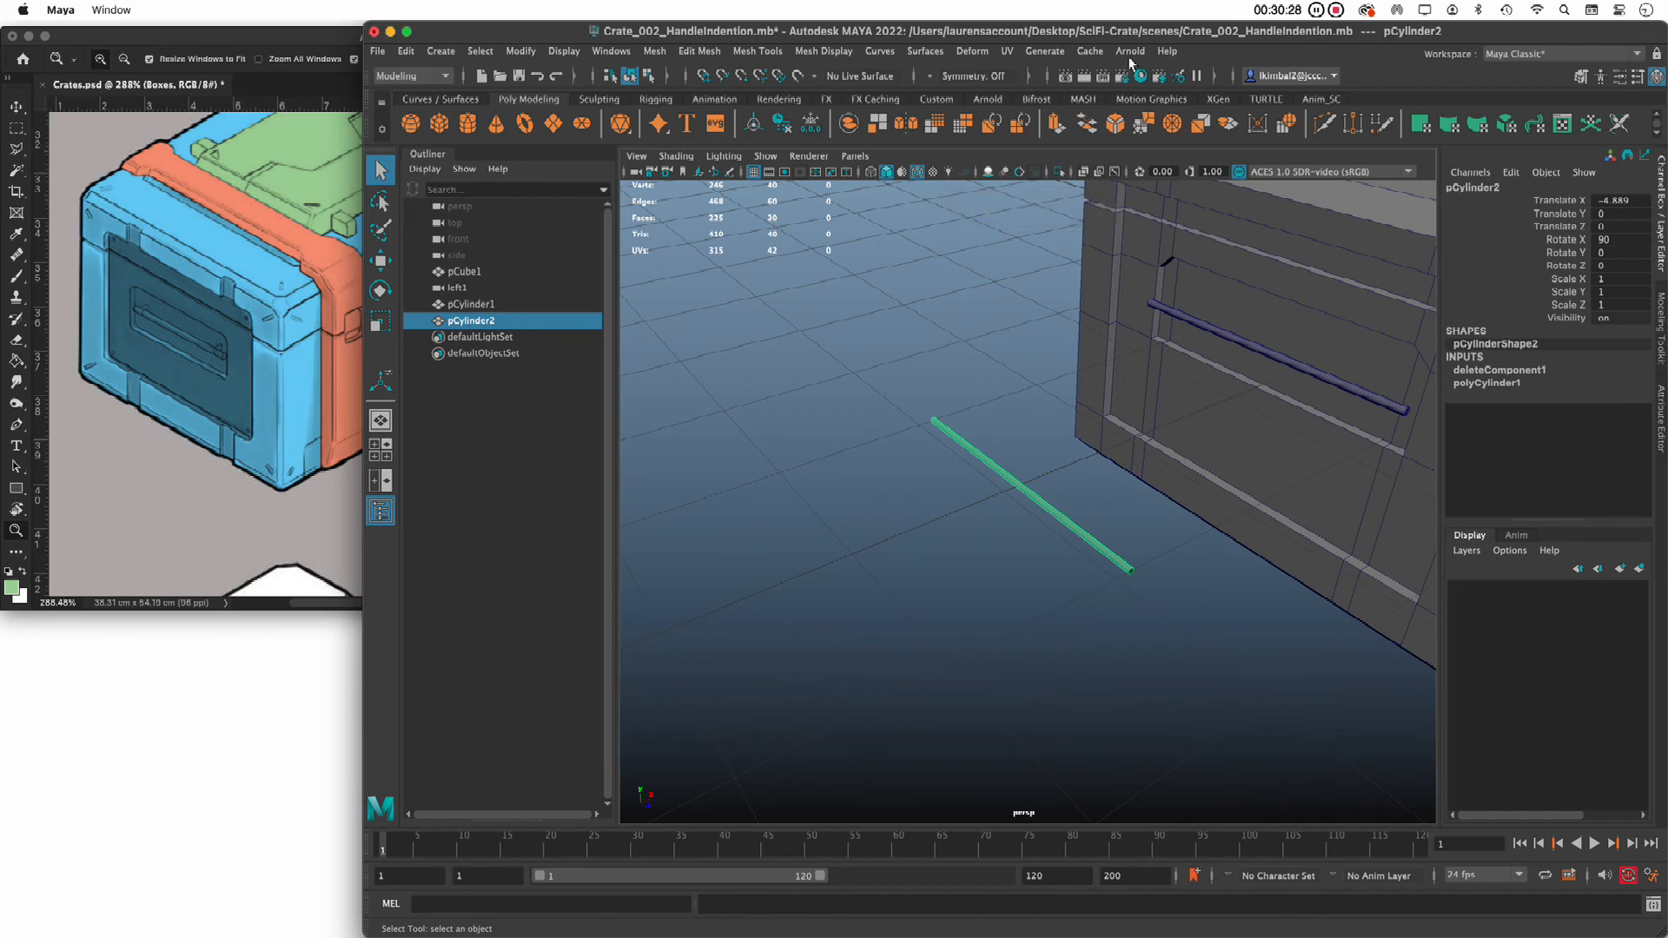
Rotate the thin cylinder so that its Rotate Y is 90 and it points toward the crate's side panel
right_drag(1042, 511, 1098, 442)
key(e)
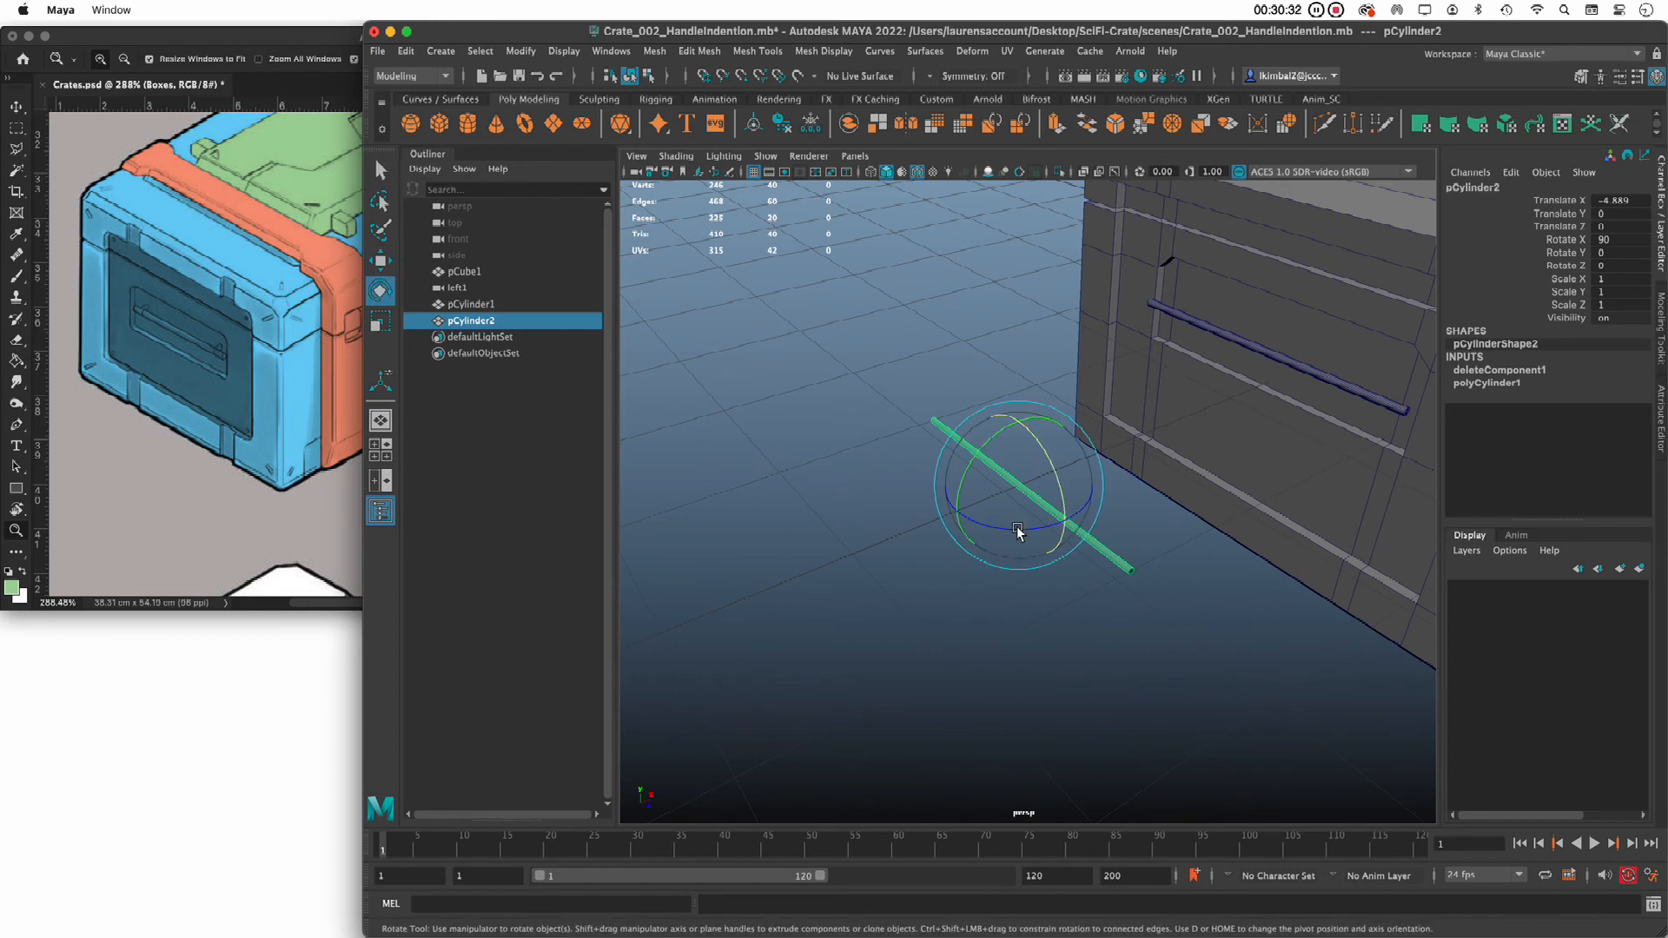
drag(1019, 532, 1008, 537)
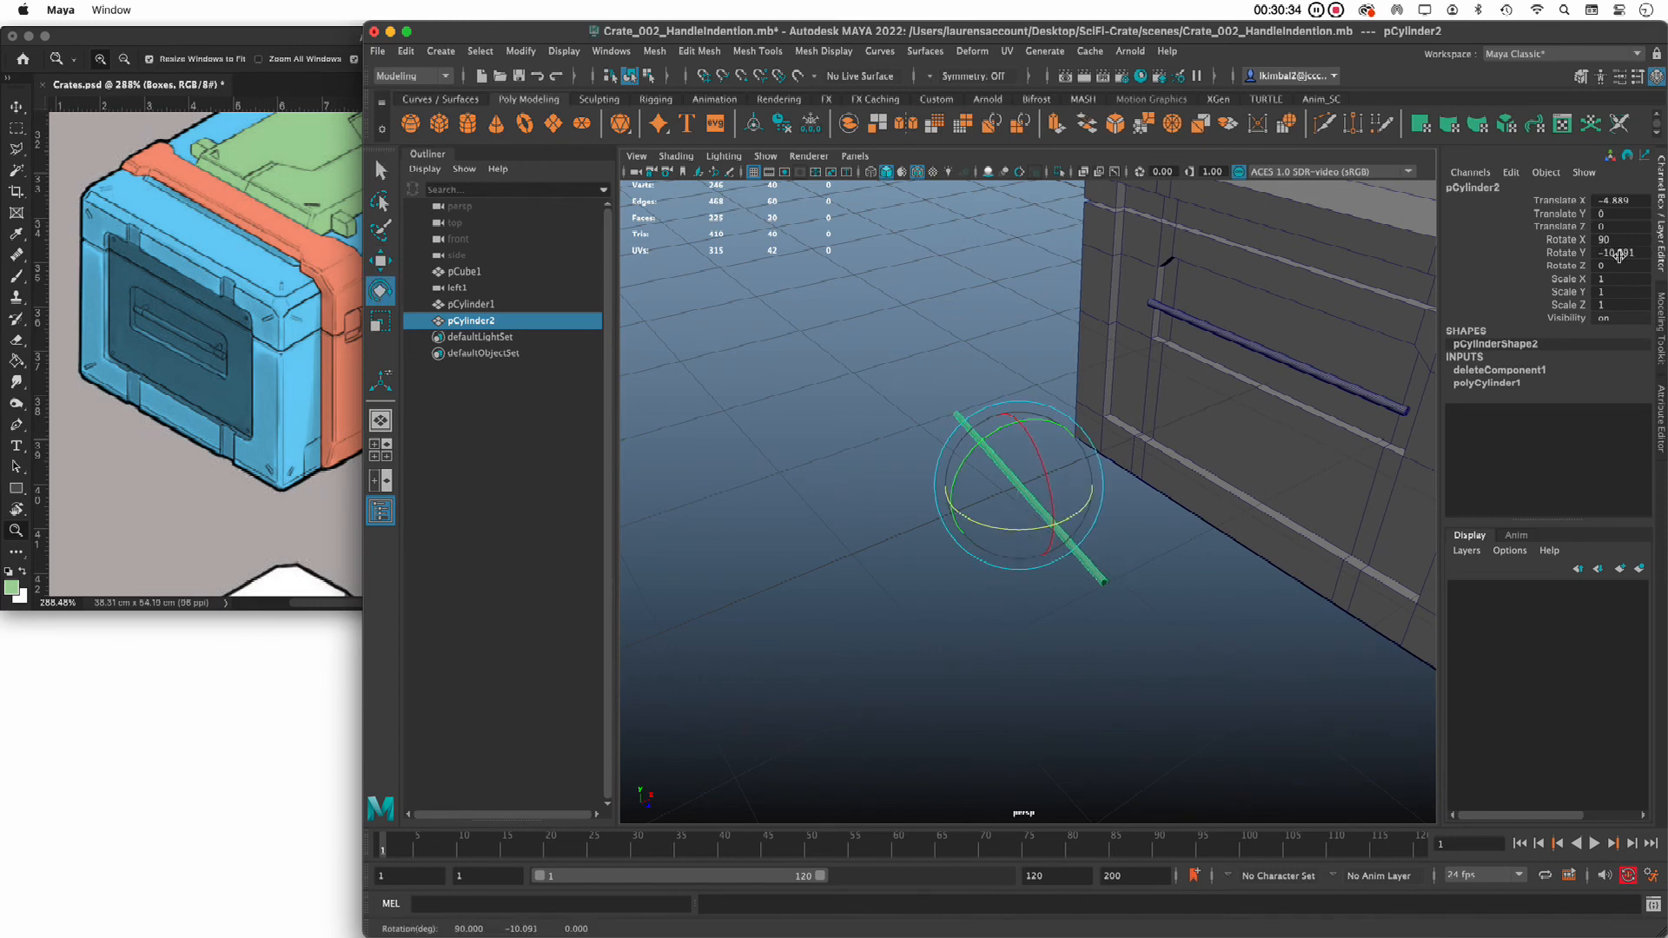
double_click(1620, 253)
text(90)
key(Return)
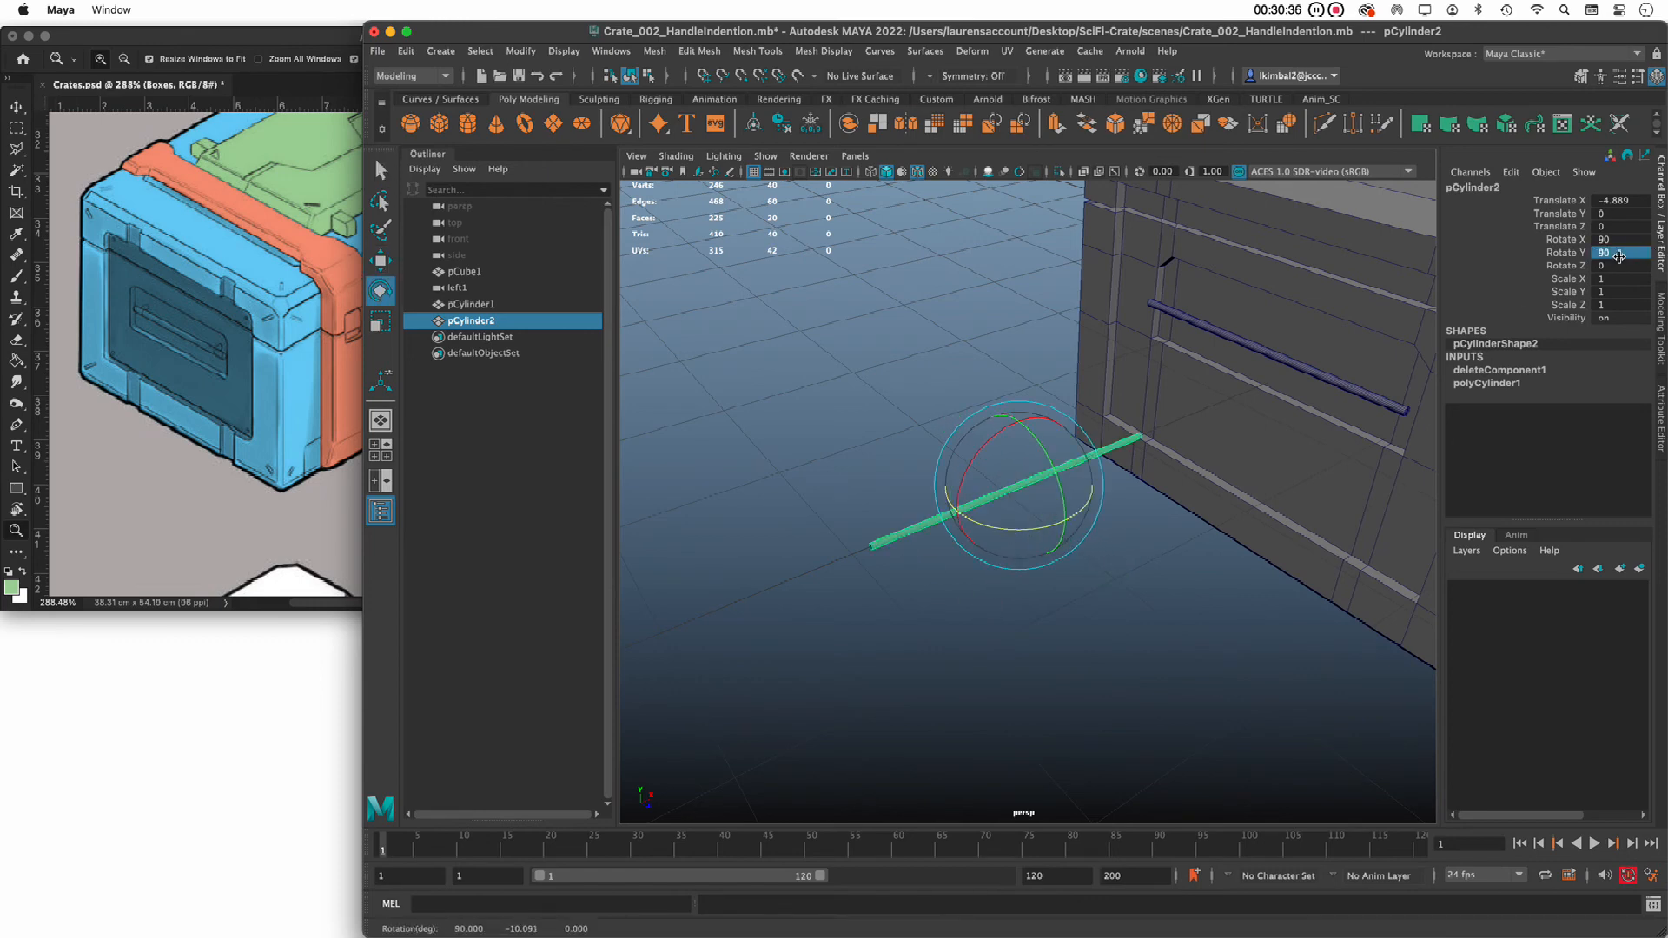
Scale the thin cylinder along its length to a Scale Y of about 0.152 and move it to the side panel
key(r)
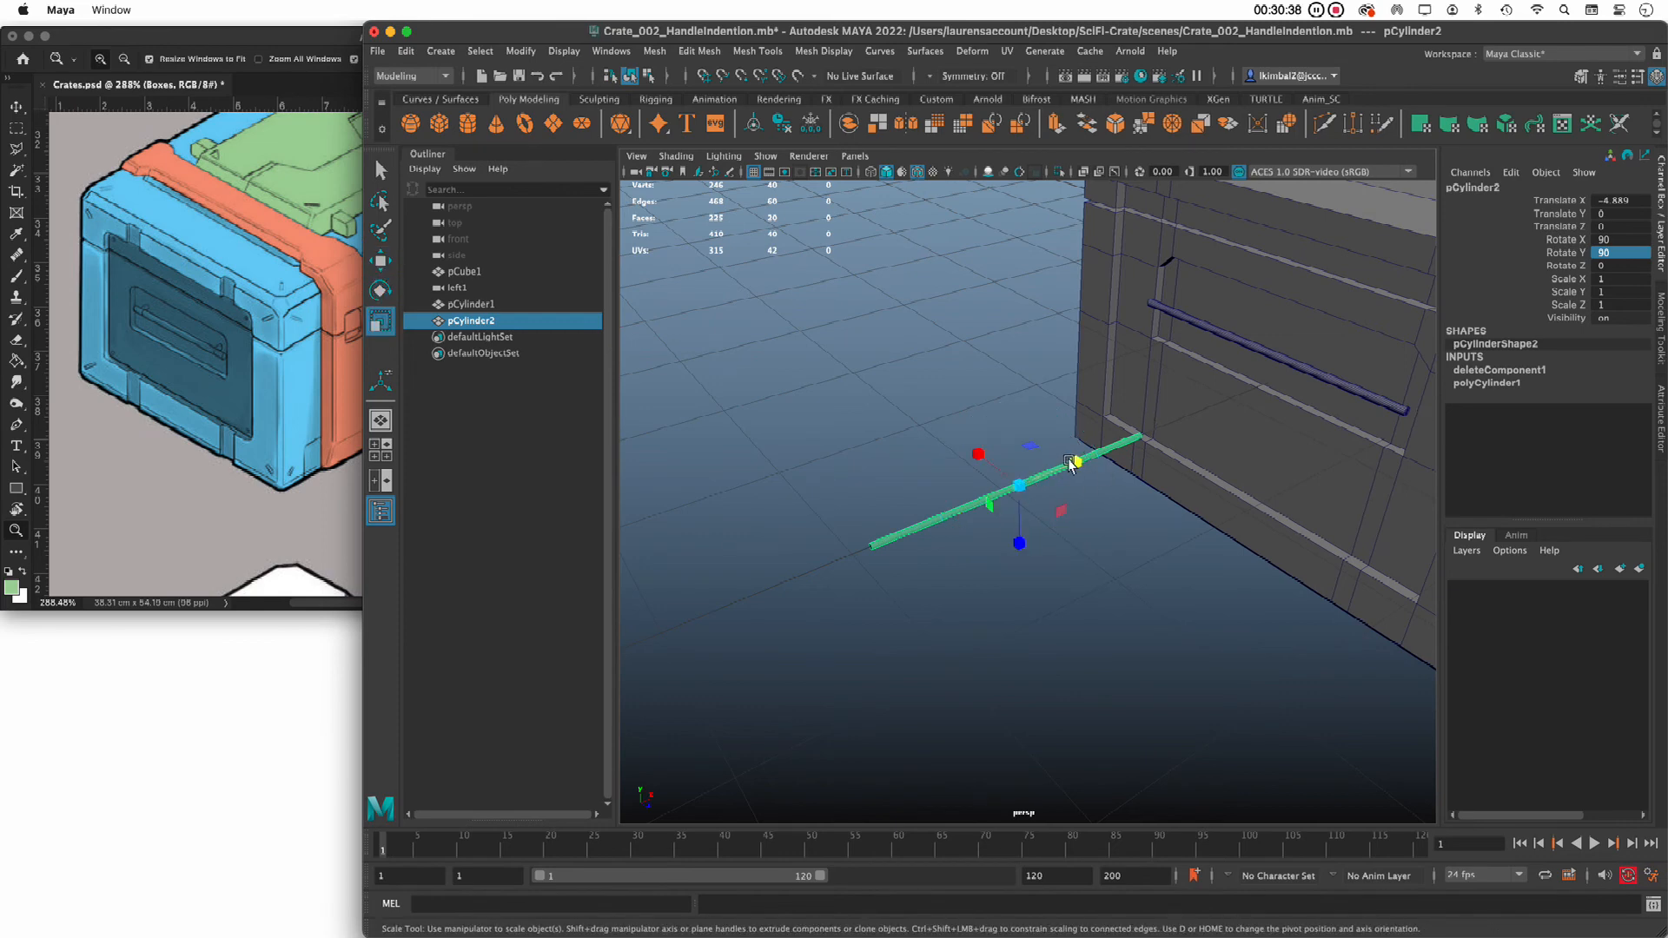
drag(1071, 464, 1330, 354)
key(w)
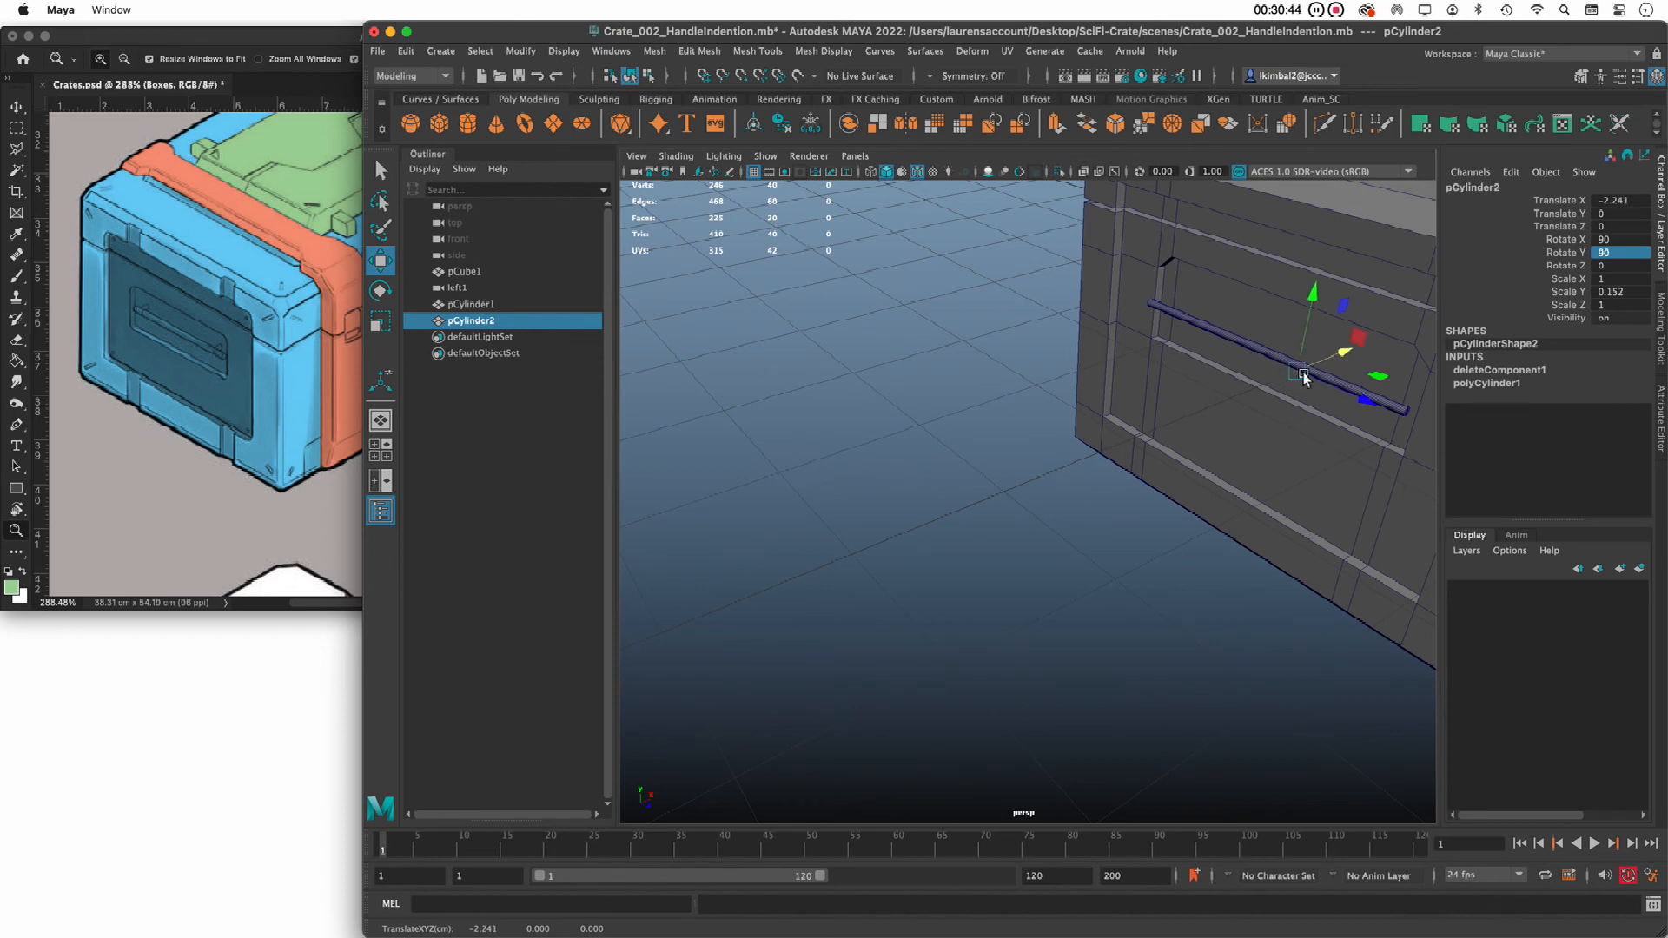
Move the short cylinder outward along X to about -2.518, toward the handle bar
key(space)
key(space)
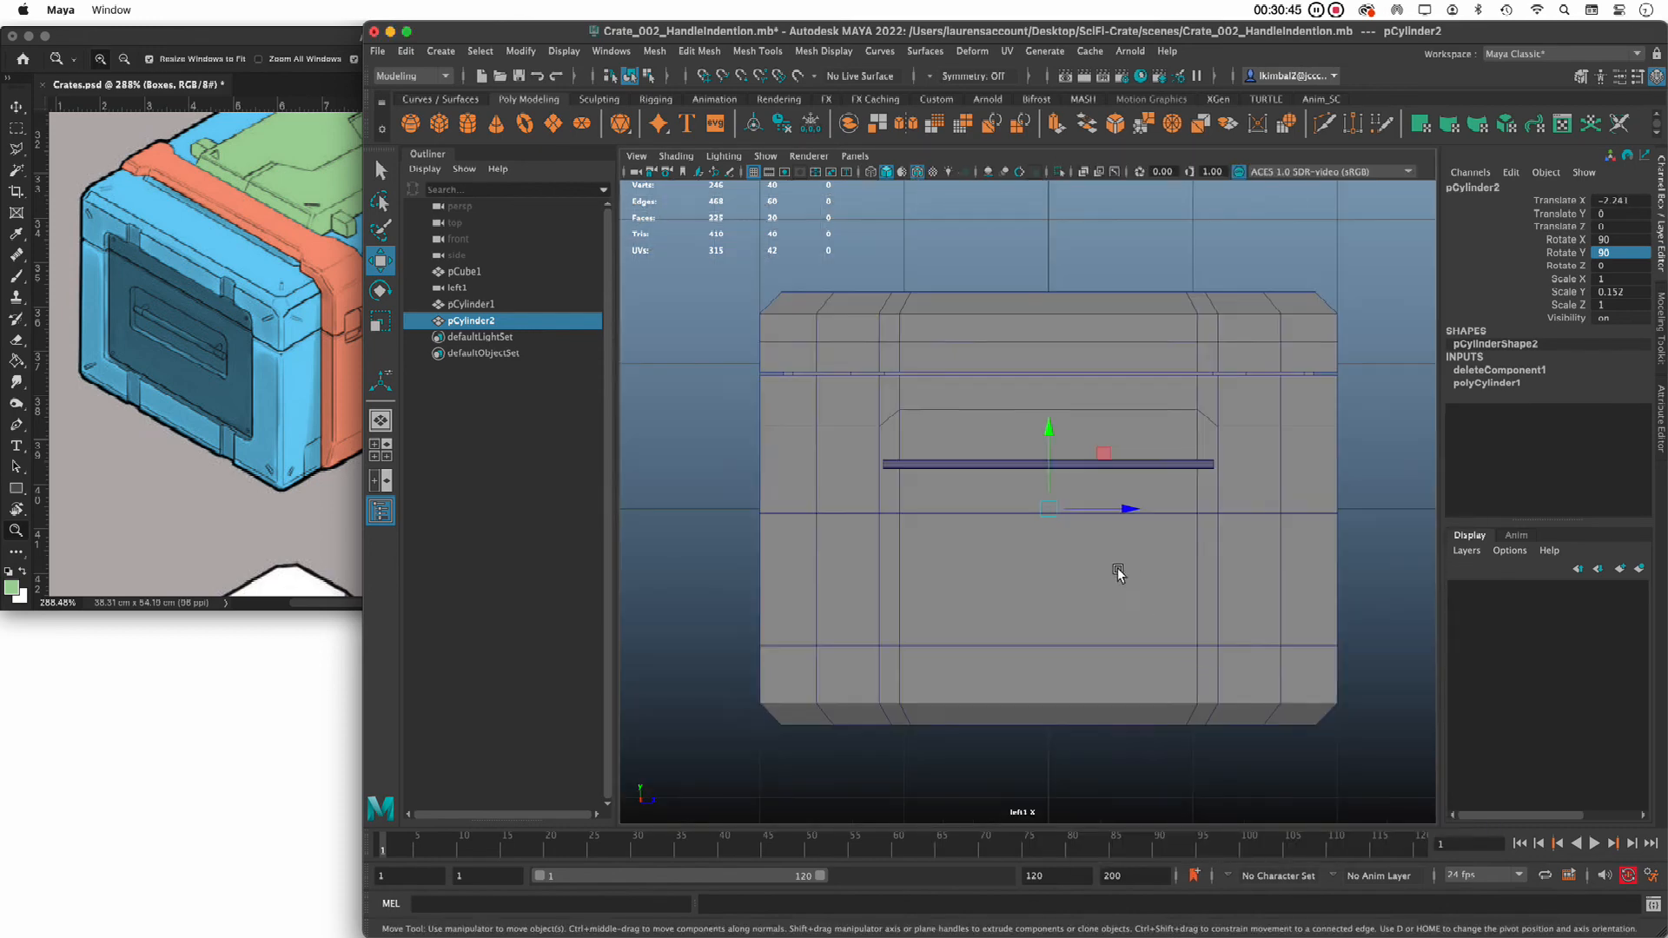
scroll(1214, 614, up, 3)
key(space)
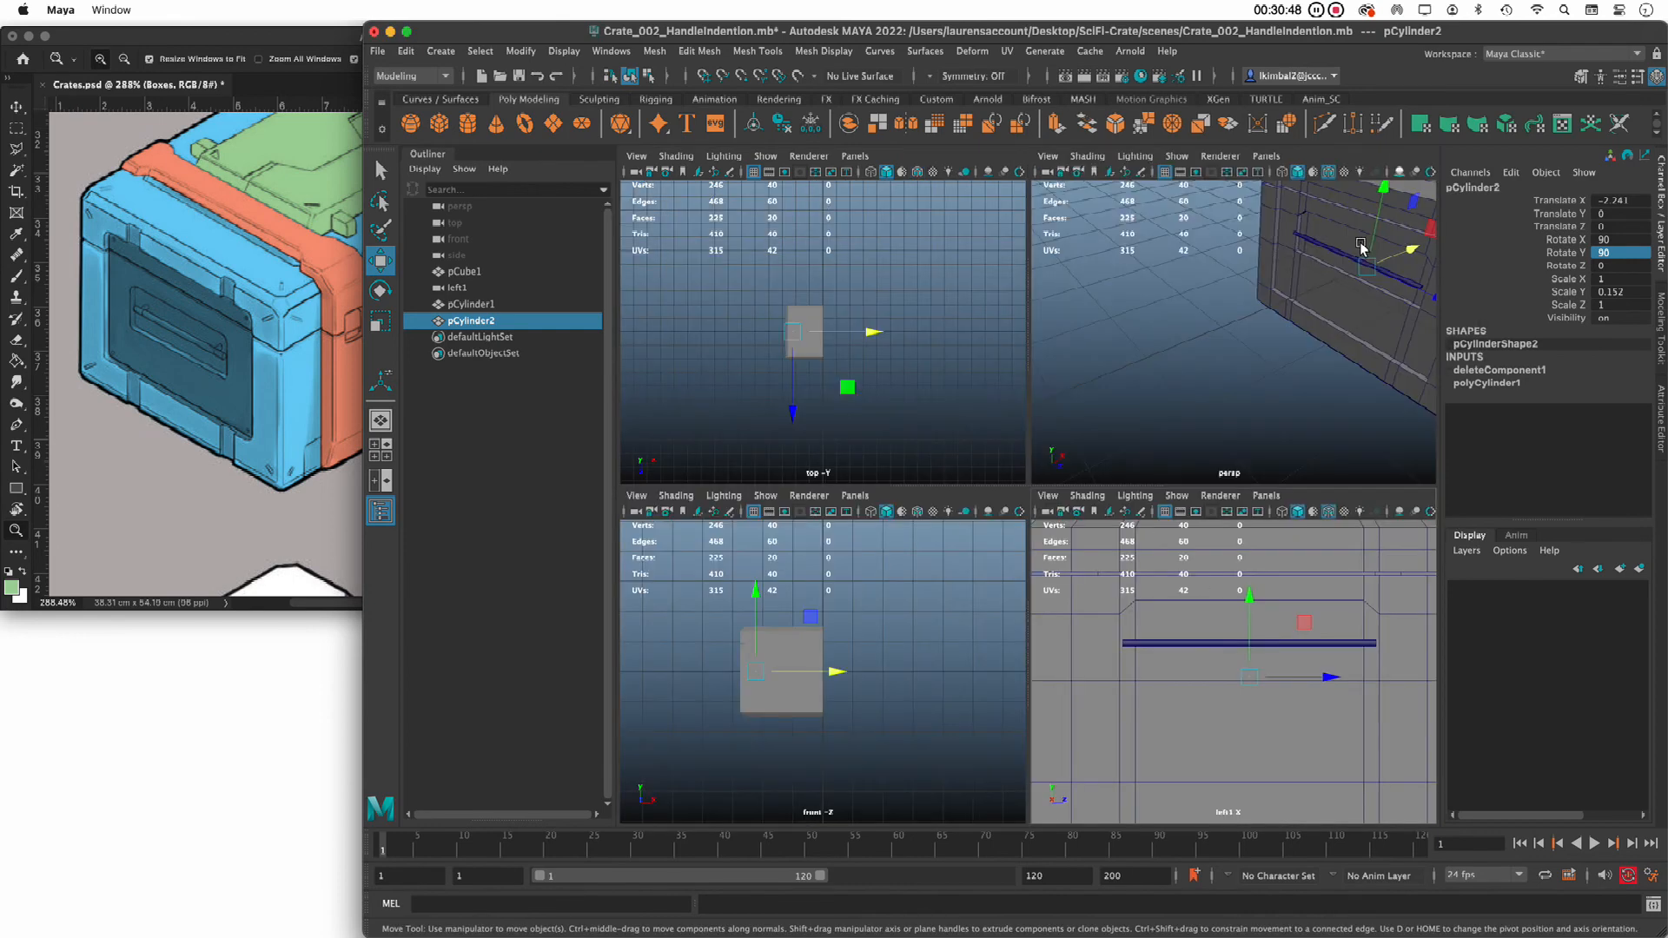
key(space)
drag(1317, 354, 1317, 374)
In the left view, raise the short cylinder to Translate Y about 0.31 and slide it to Translate Z about -1.04, near the bar's end
key(space)
key(space)
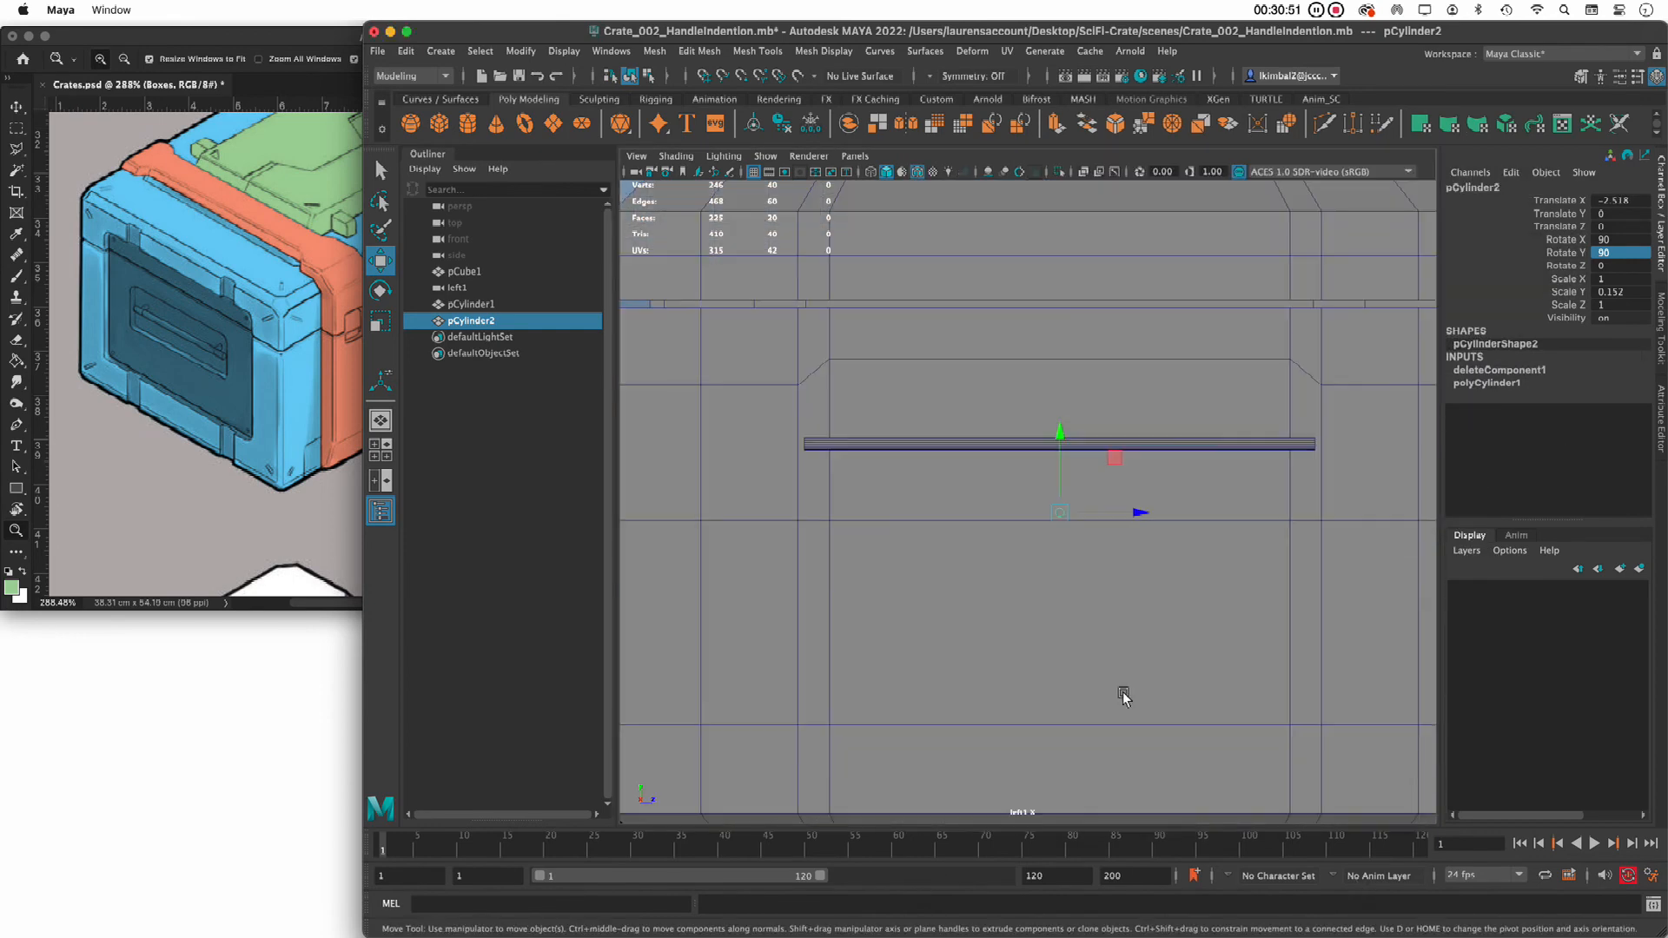
drag(1058, 437, 1059, 372)
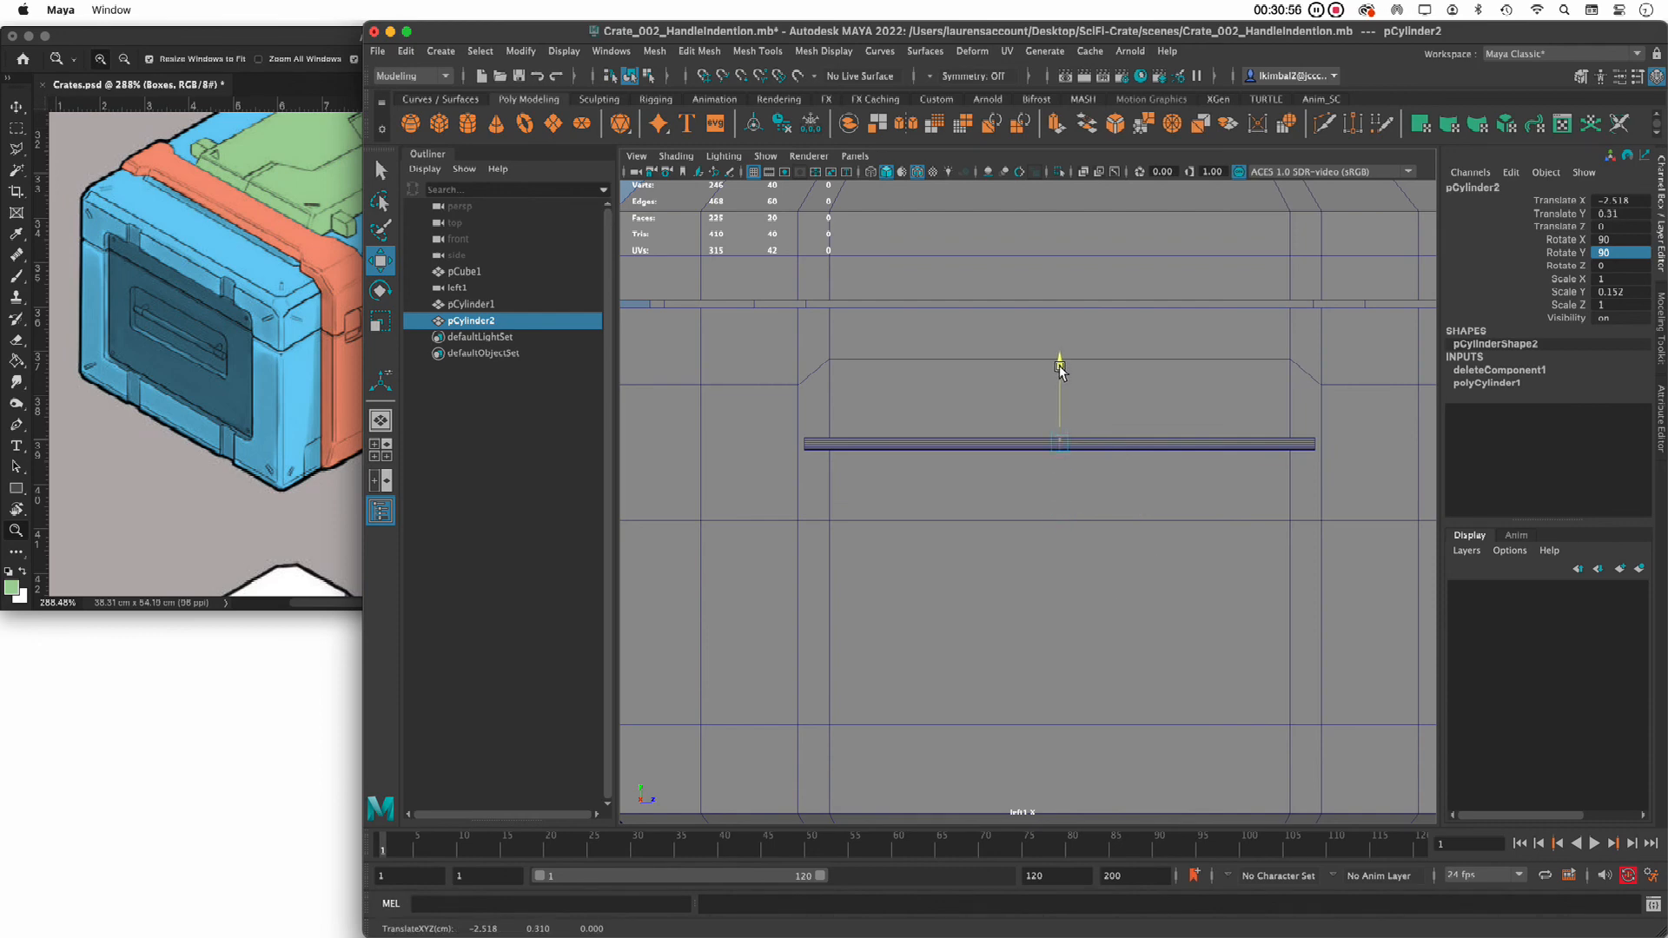
drag(1135, 445, 905, 443)
Move the short cylinder outward to Translate X about -2.584 so its outer end meets the handle bar
key(space)
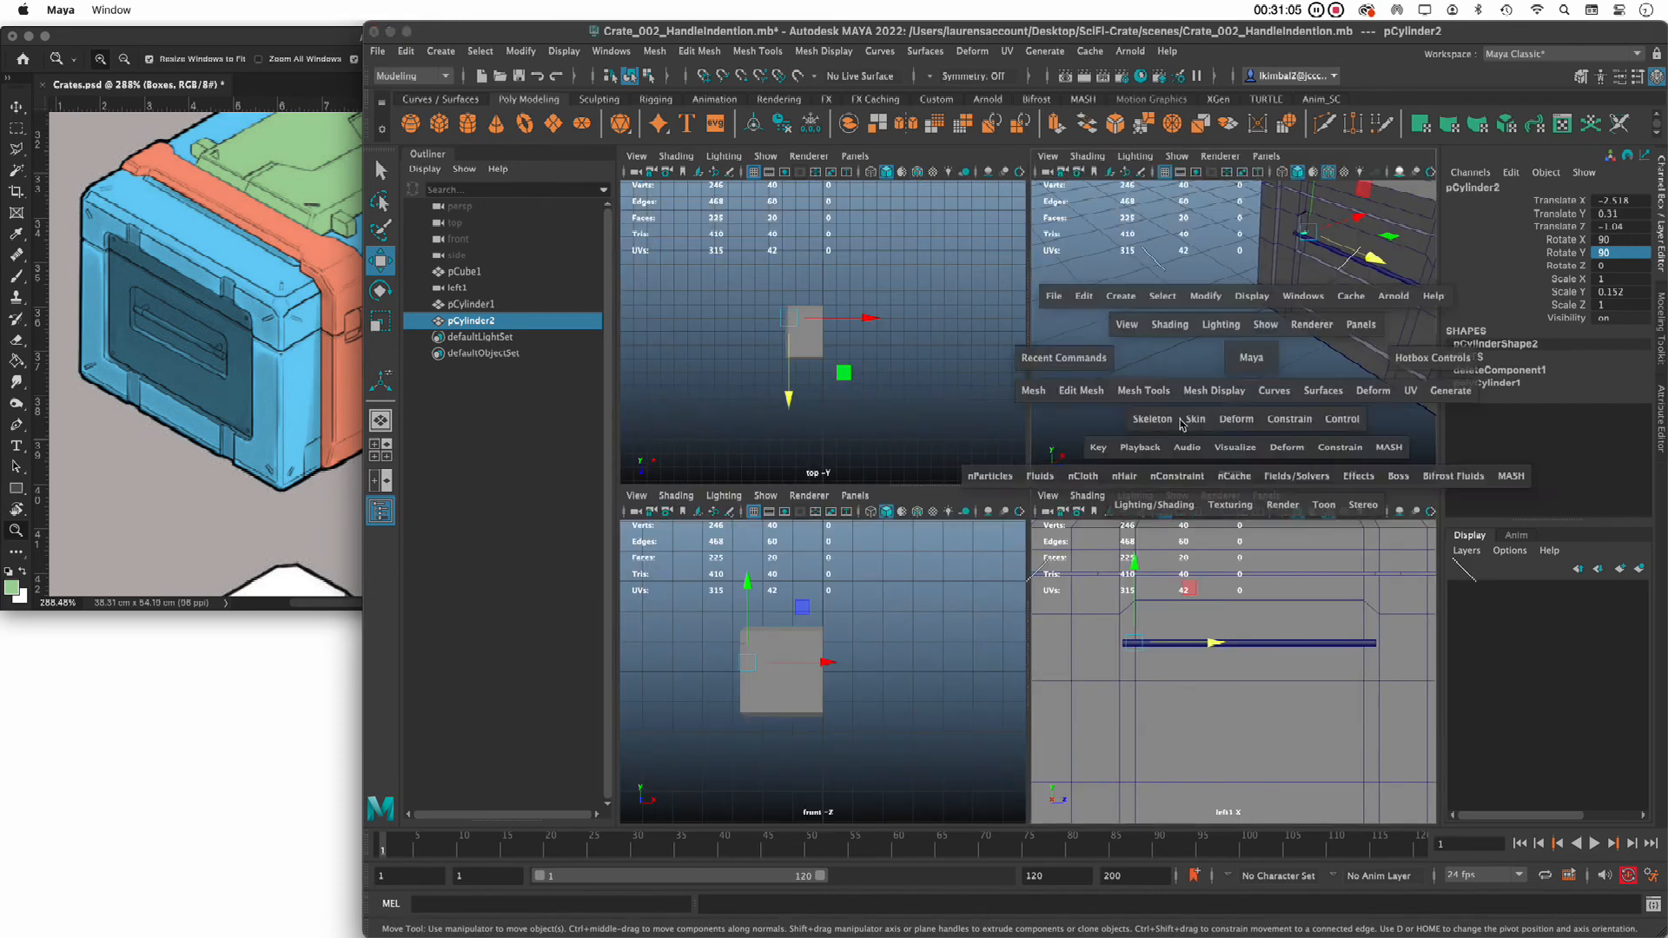
key(space)
alt+drag(930, 354, 942, 395)
alt+middle_drag(942, 394, 637, 701)
alt+middle_drag(830, 491, 790, 564)
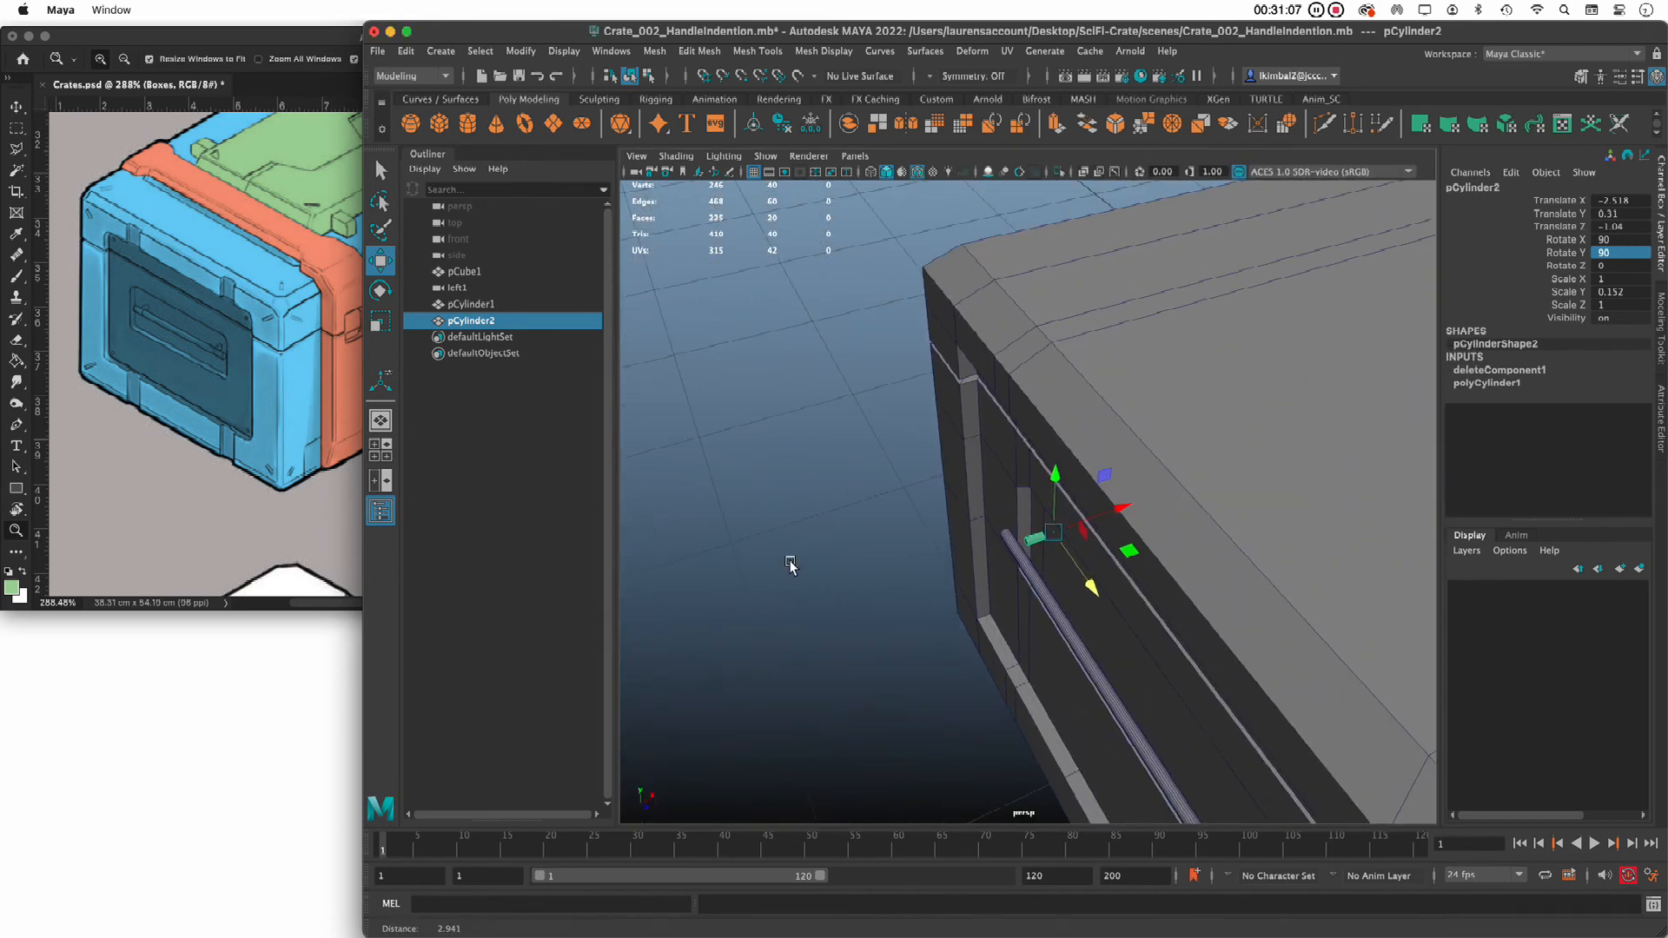
alt+right_drag(791, 564, 1188, 618)
alt+right_drag(1086, 561, 1234, 608)
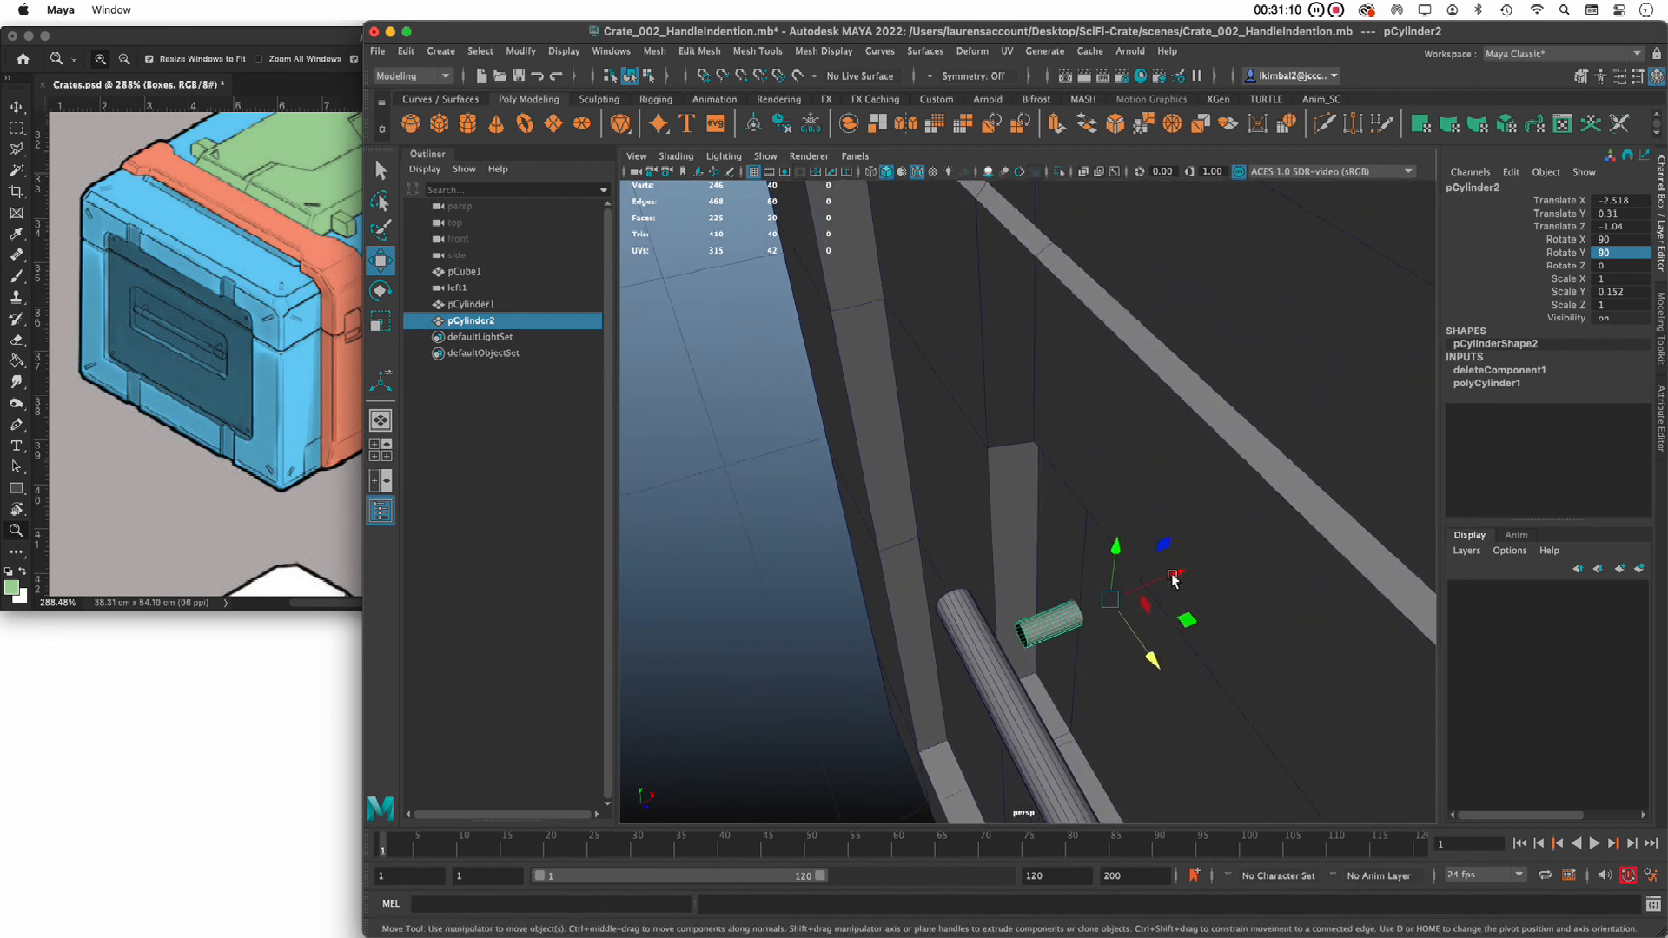
drag(1172, 577, 1145, 589)
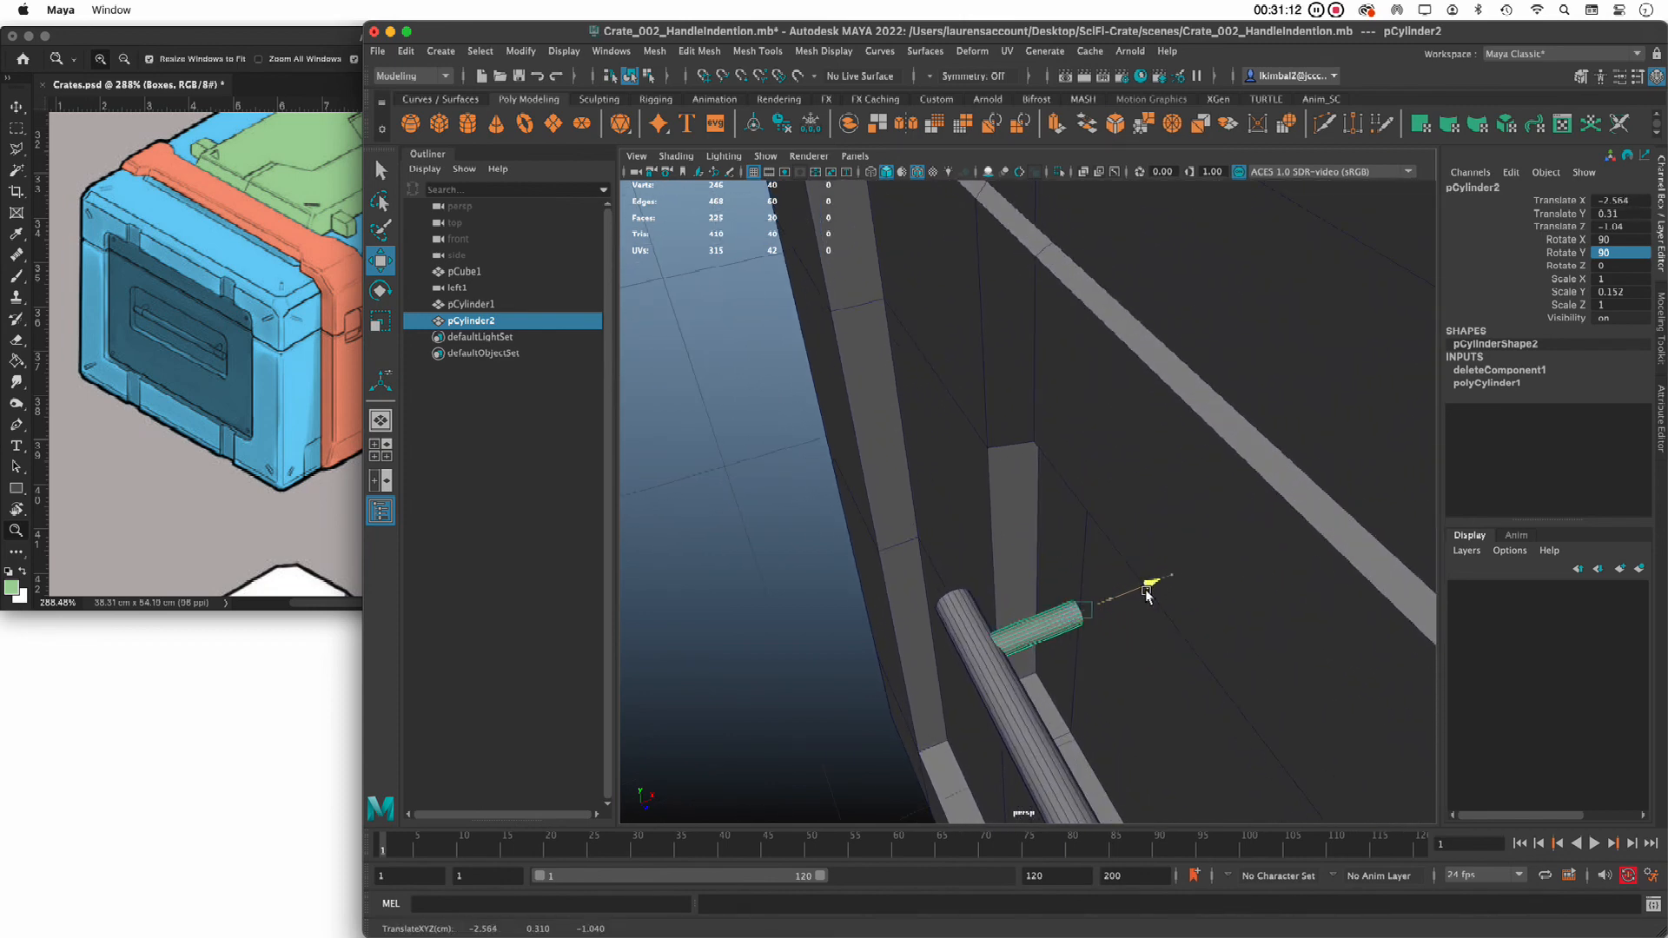
In a wireframe left view, lower the short cylinder to Translate Y 0.307 so it is centred on the handle bar
key(space)
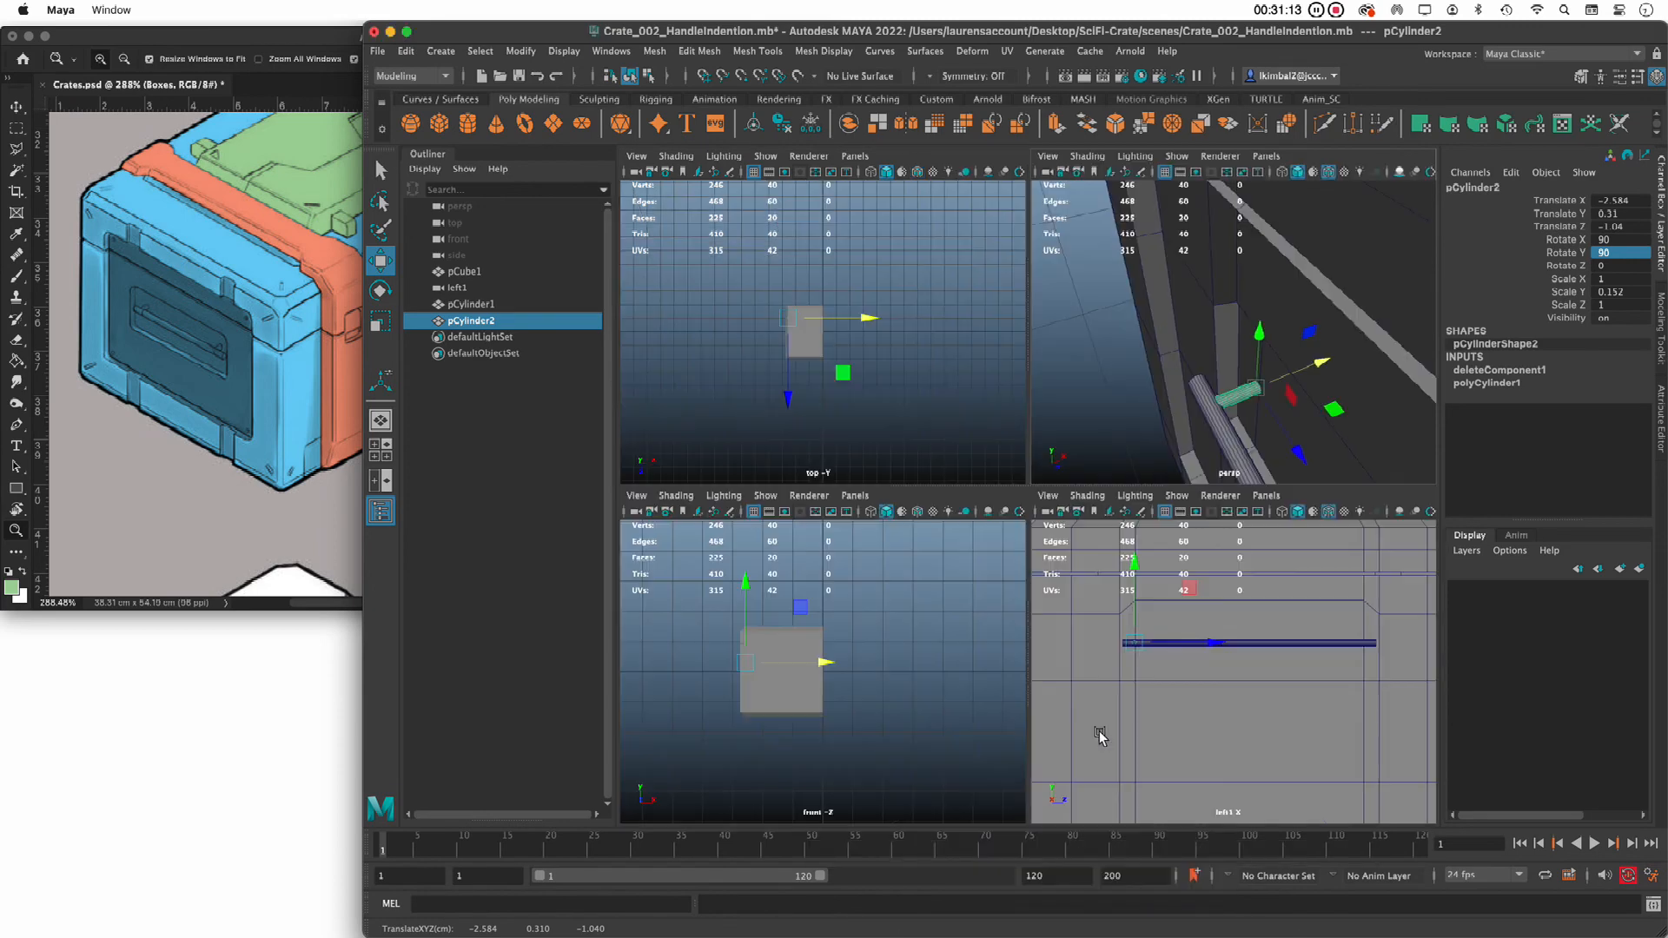
key(space)
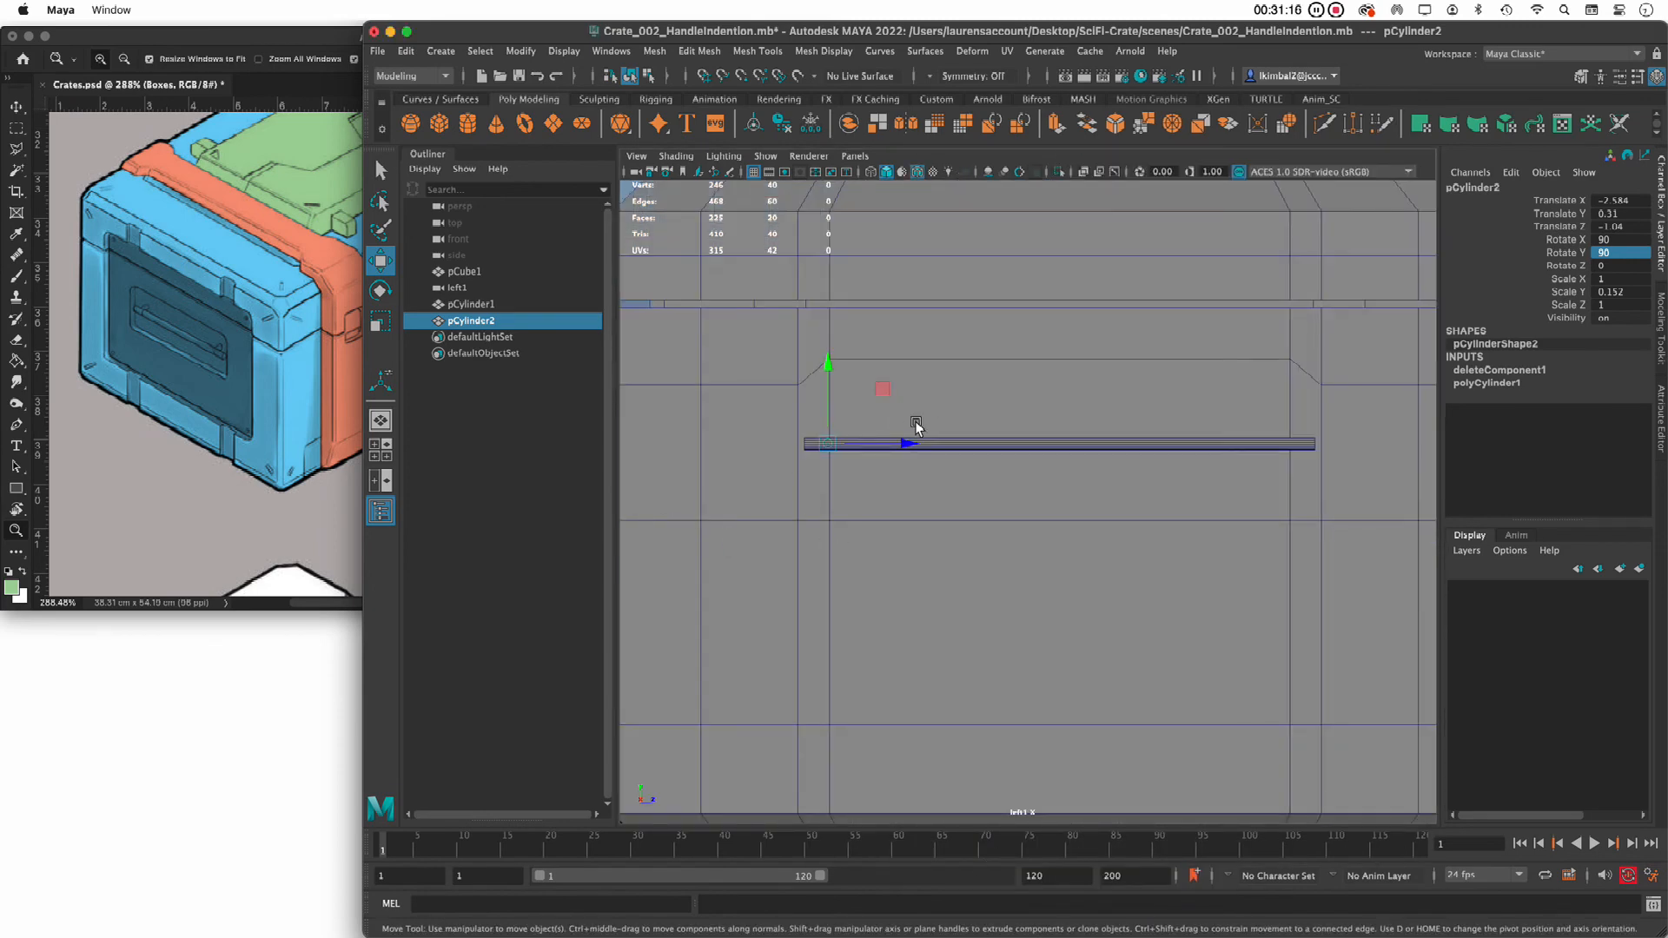
key(4)
alt+right_drag(789, 490, 1076, 611)
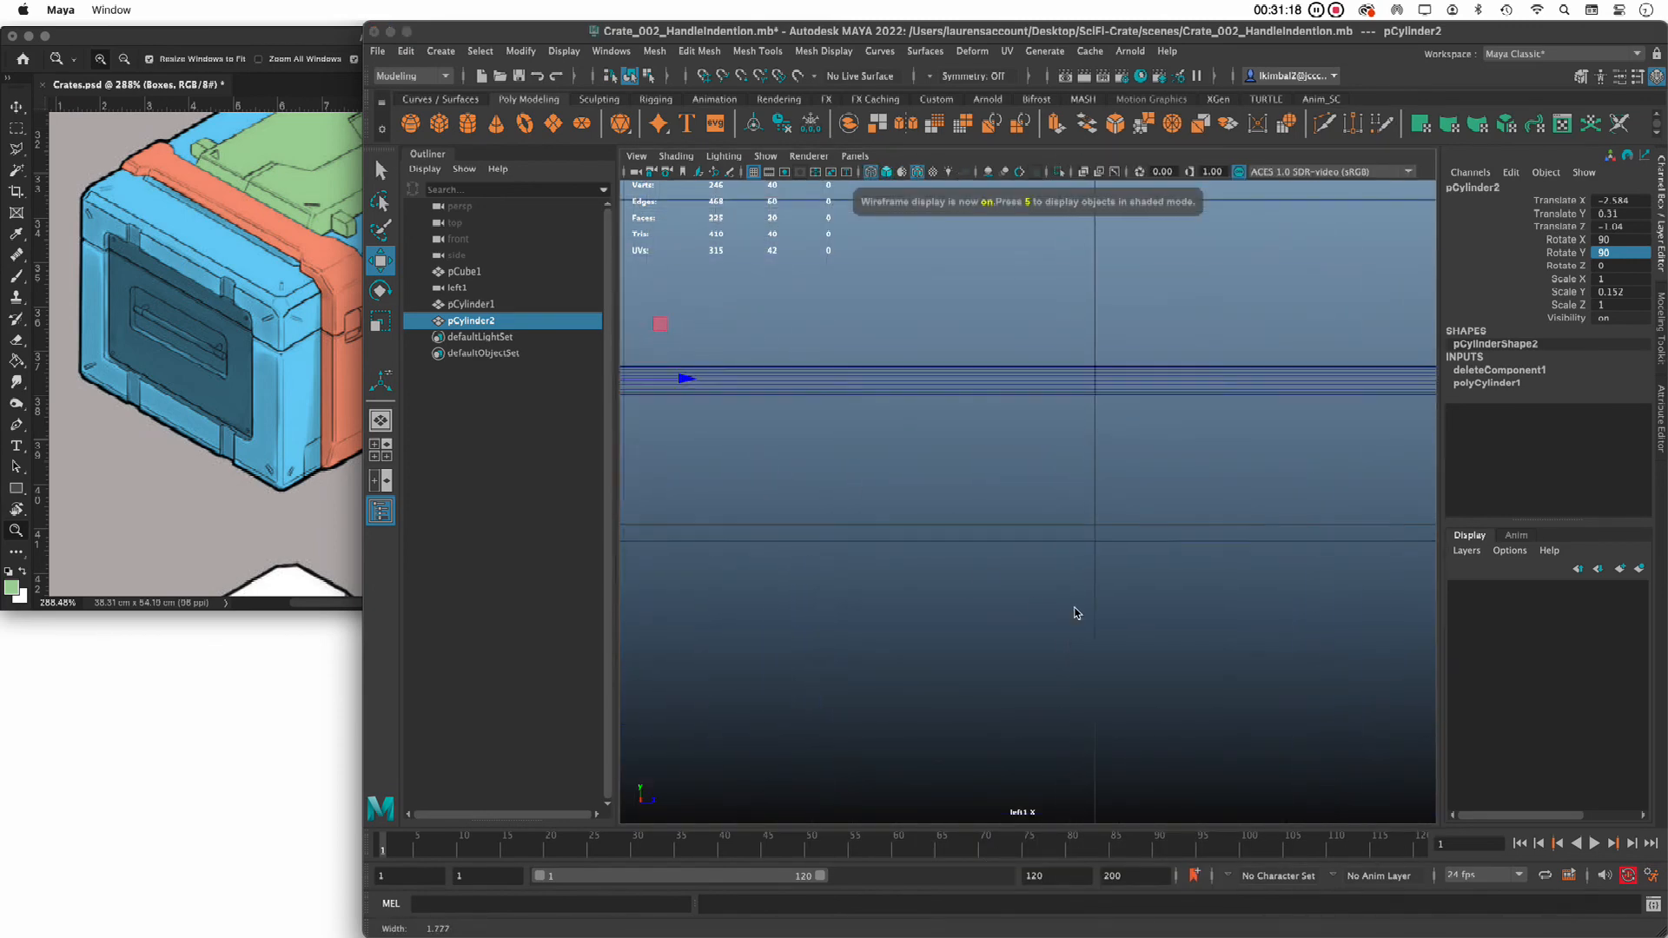
alt+middle_drag(859, 505, 1395, 641)
alt+right_drag(1173, 585, 1329, 477)
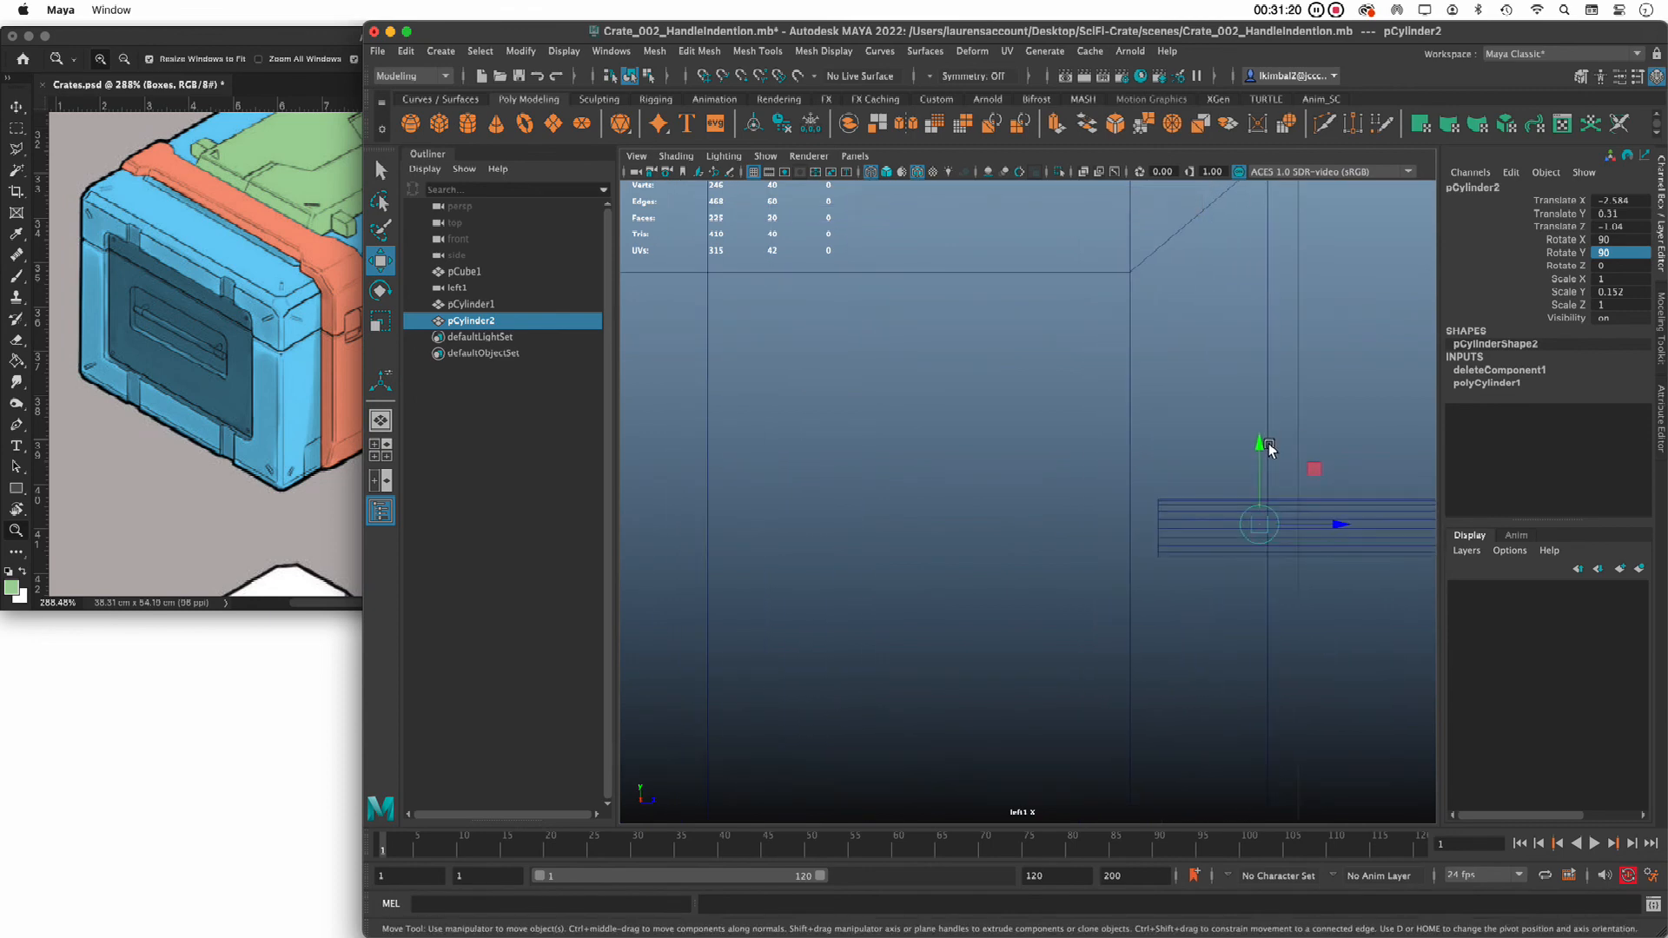
drag(1266, 450, 1266, 452)
Shorten the small cylinder in the perspective view by moving its inner-end vertices toward the handle bar, and return to object selection
key(space)
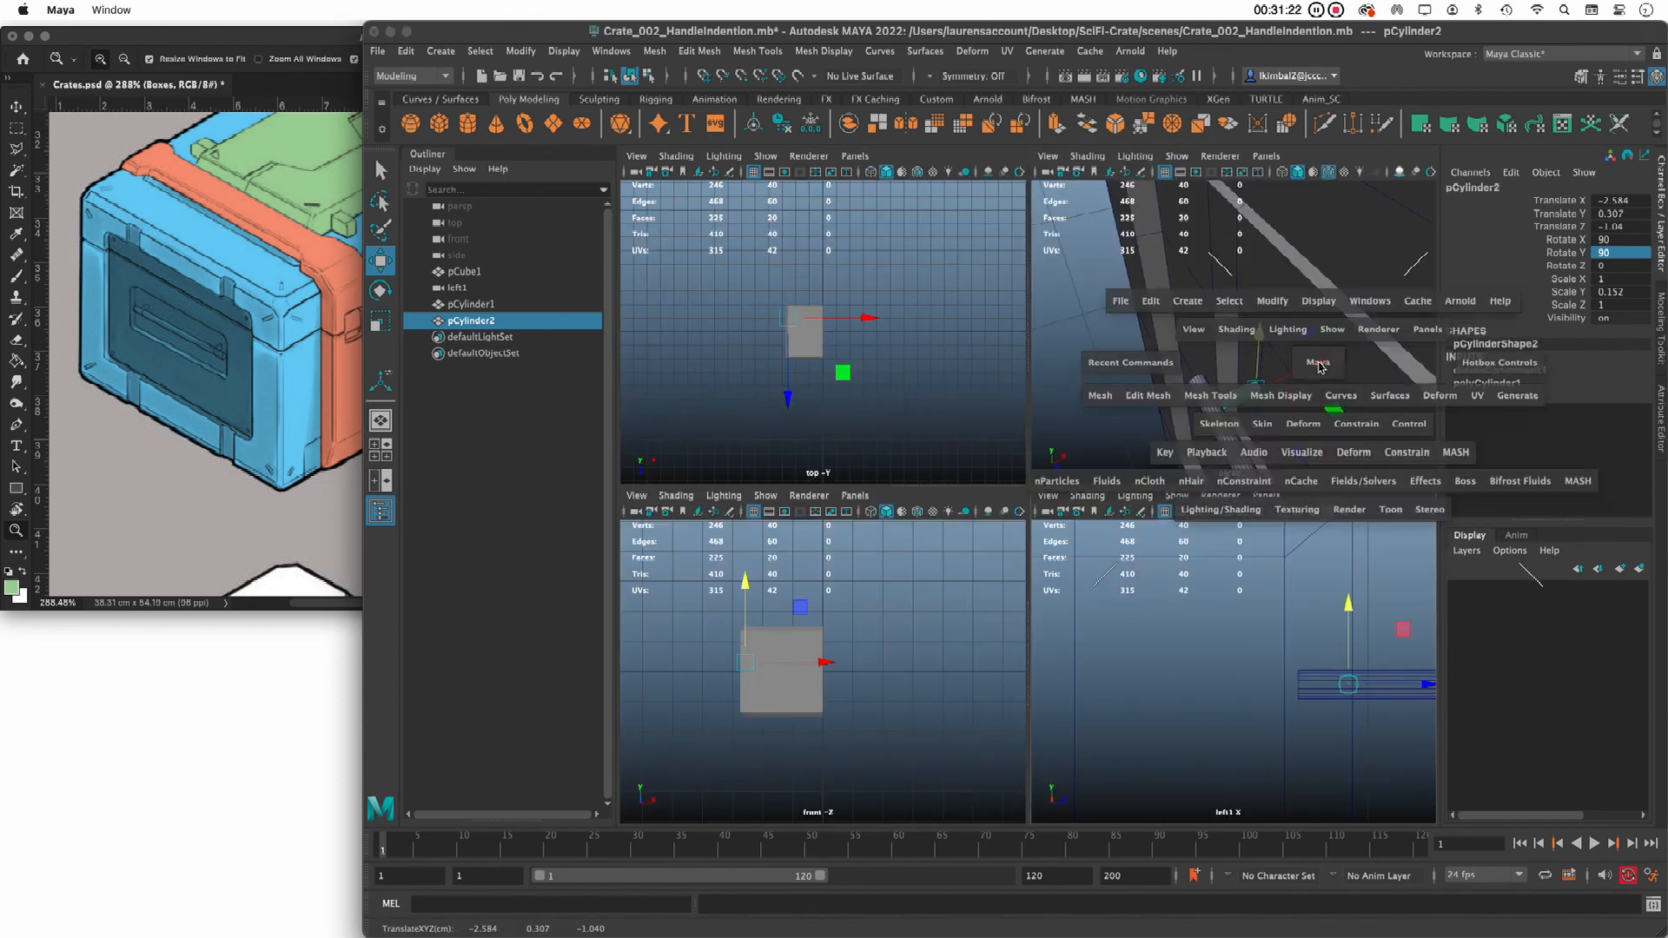
key(space)
key(f)
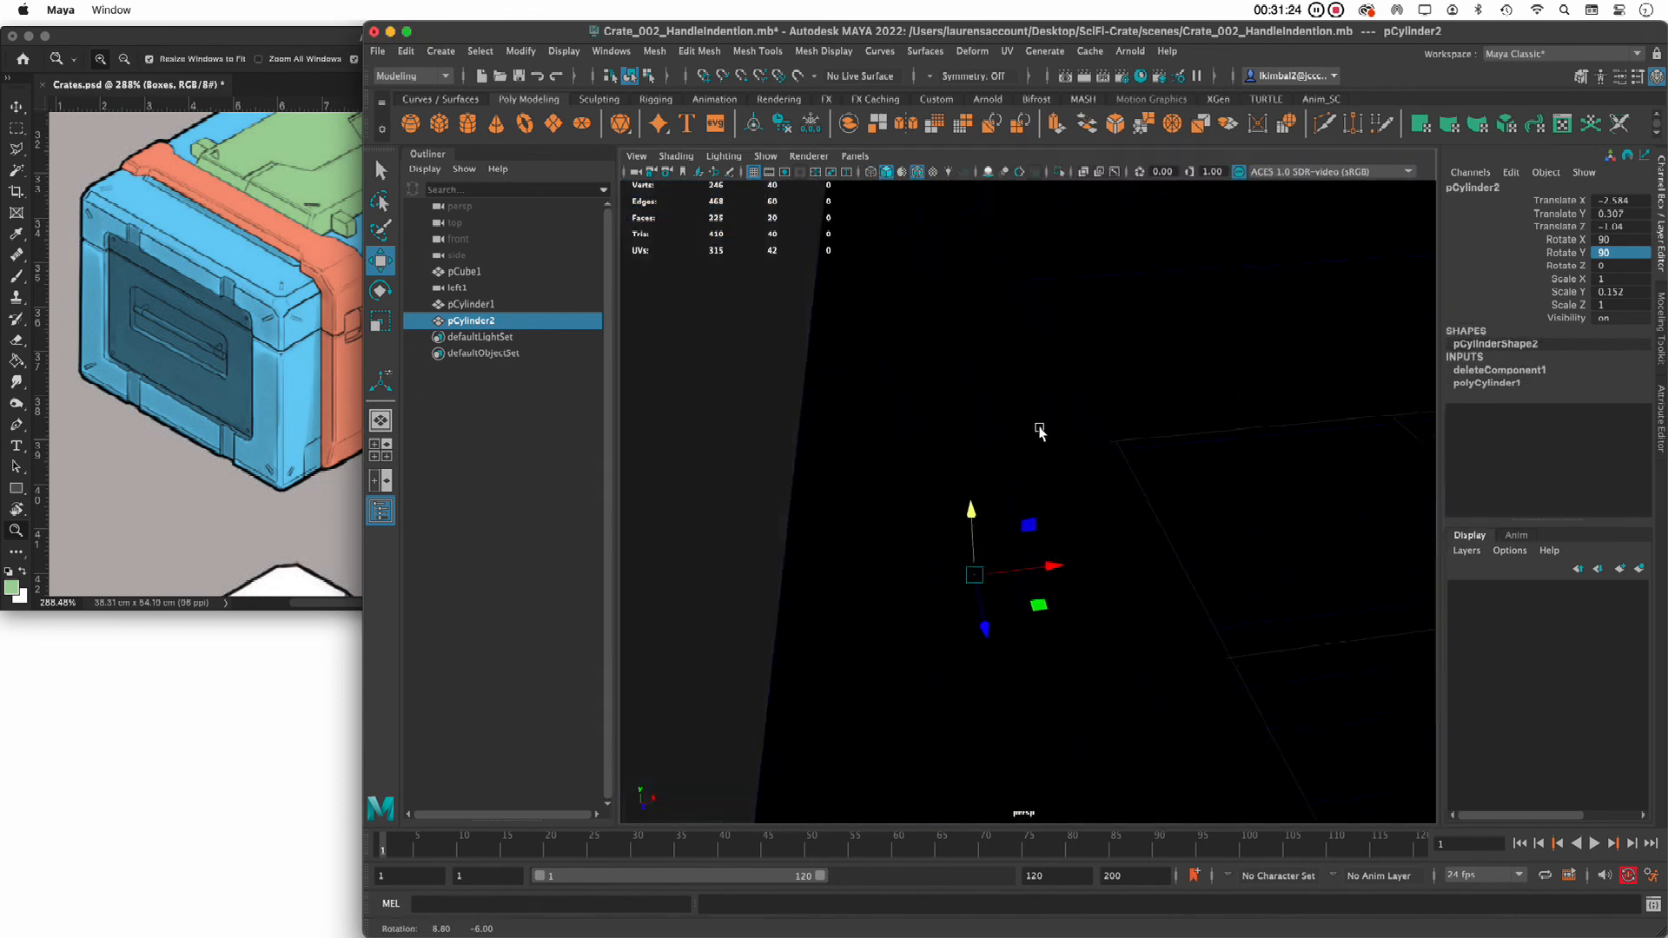
alt+drag(1008, 333, 1125, 410)
alt+middle_drag(1164, 415, 1075, 417)
alt+drag(1076, 417, 1139, 429)
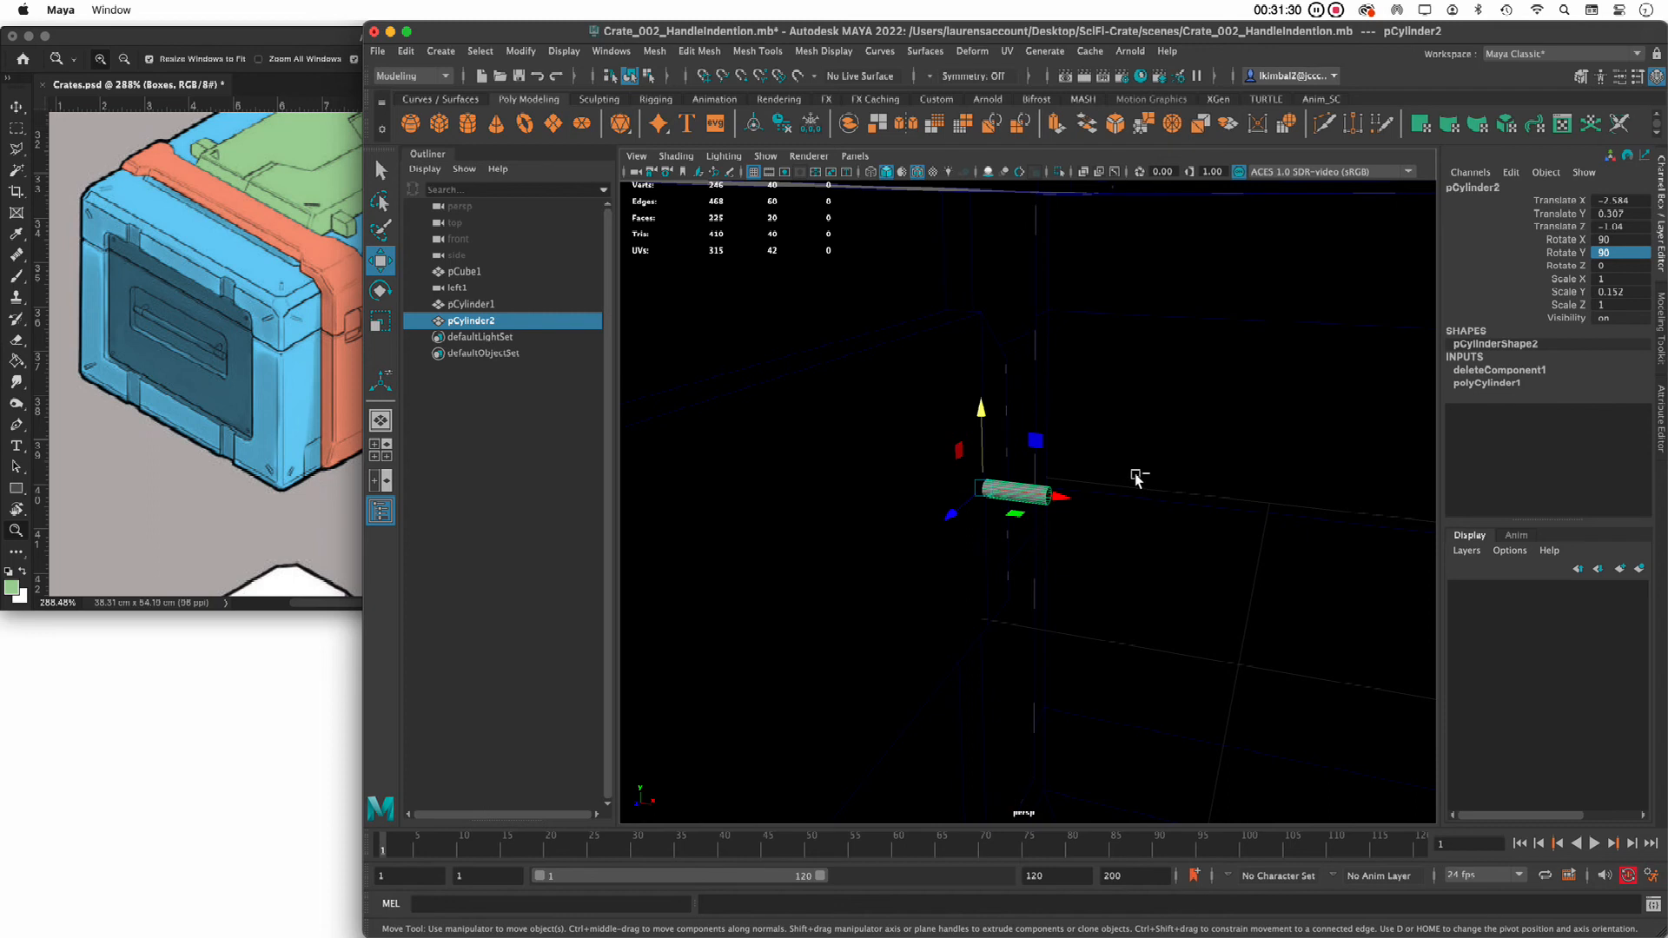
key(ctrl+1)
right_click(1037, 474)
right_drag(1040, 493, 965, 470)
drag(1043, 450, 1085, 519)
key(ctrl+1)
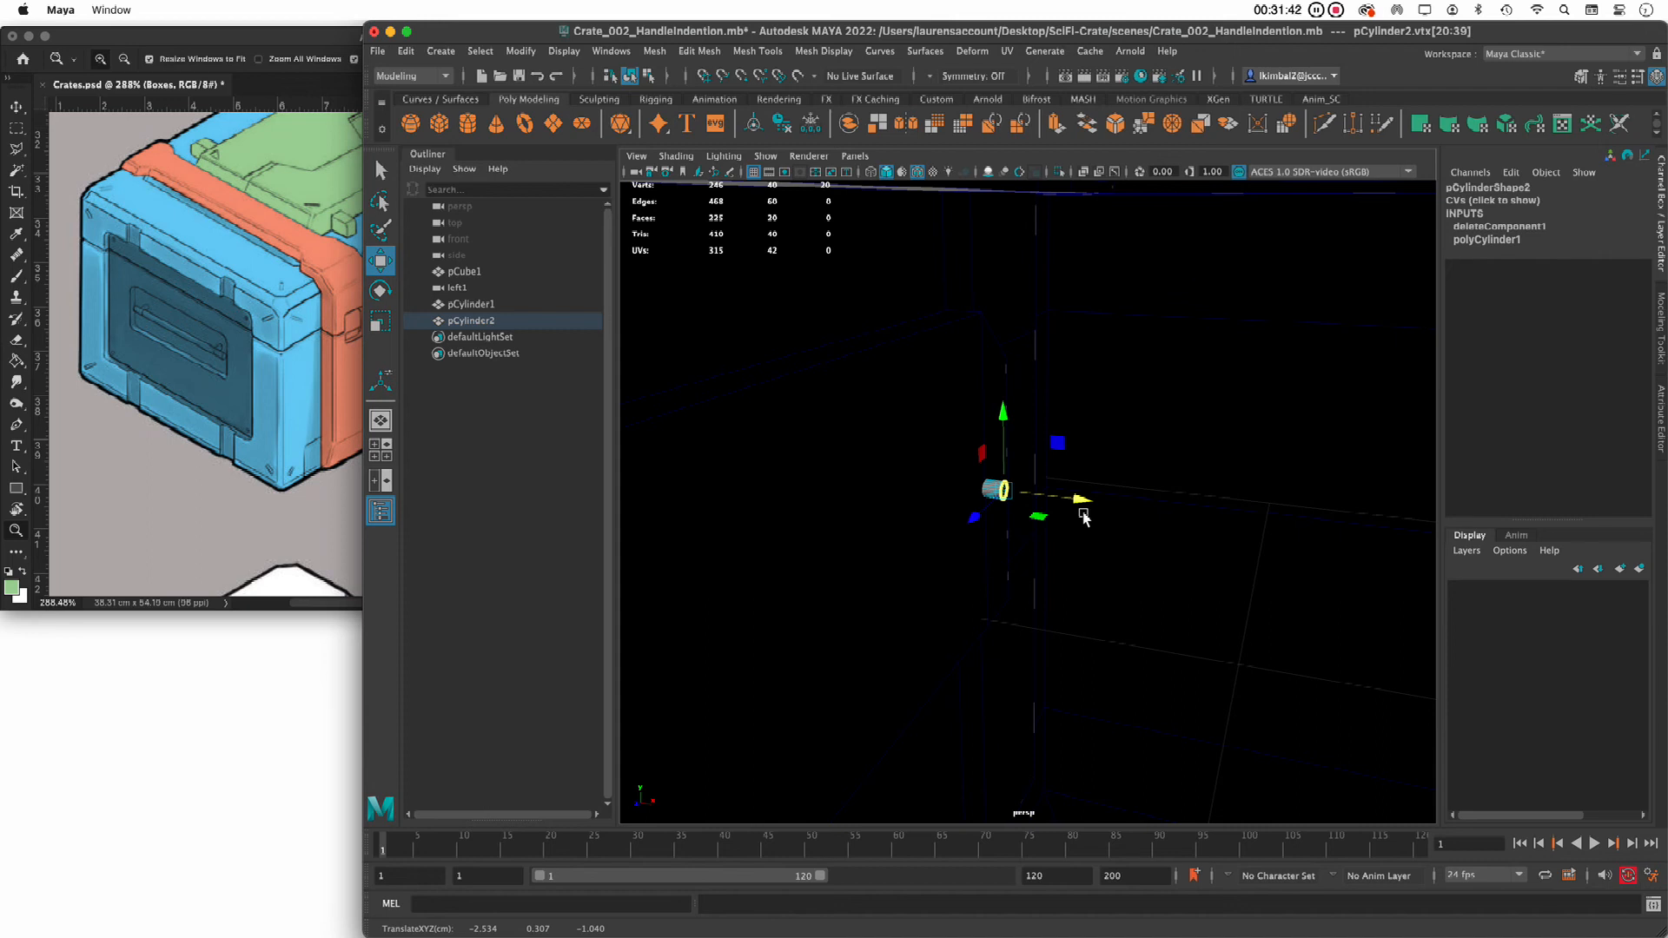
key(F8)
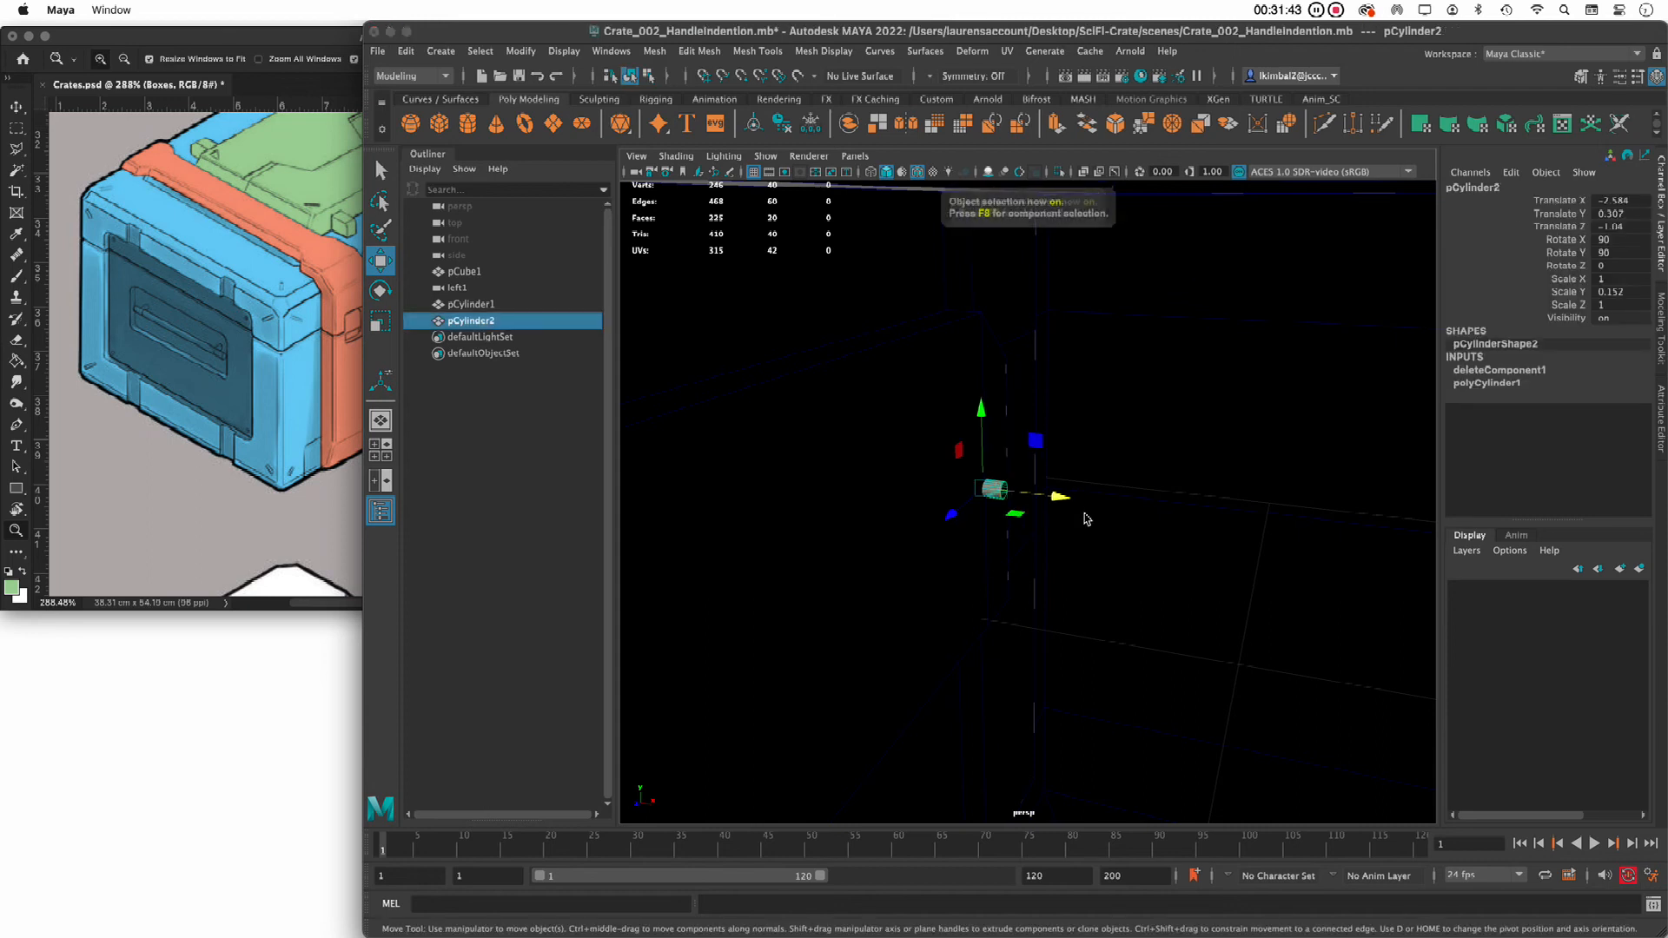
Open the Mirror options for the short cylinder at the handle bar's end and reset them to their defaults
alt+right_drag(1075, 611, 782, 514)
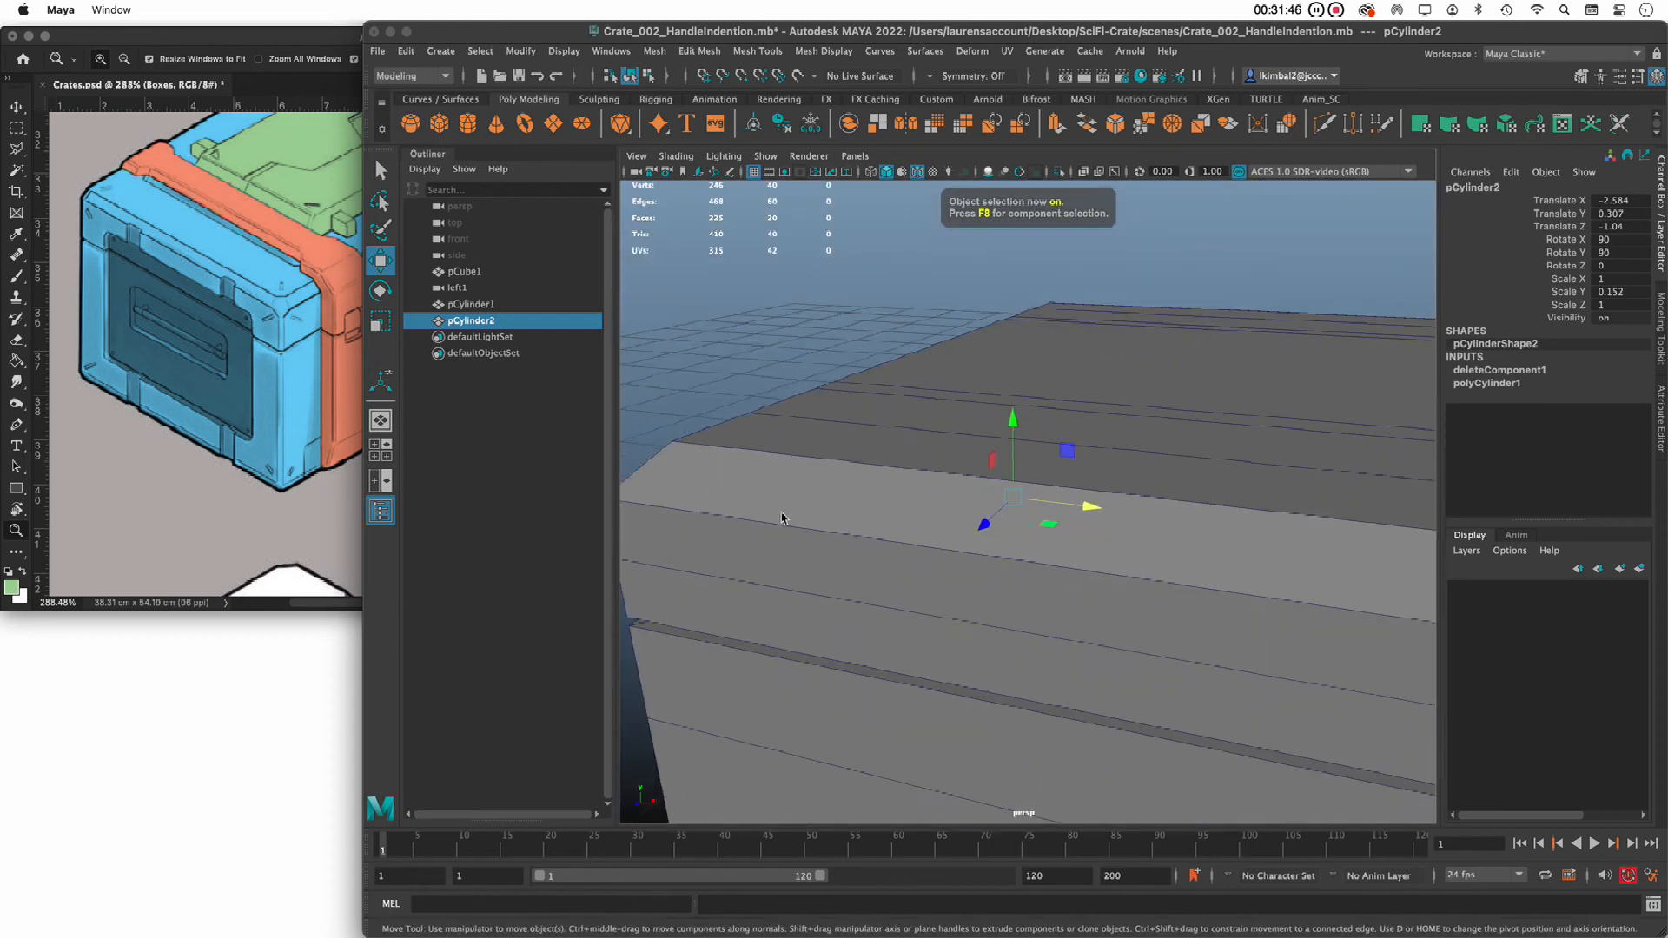
alt+drag(782, 515, 862, 518)
alt+right_drag(862, 518, 924, 617)
alt+drag(925, 617, 852, 440)
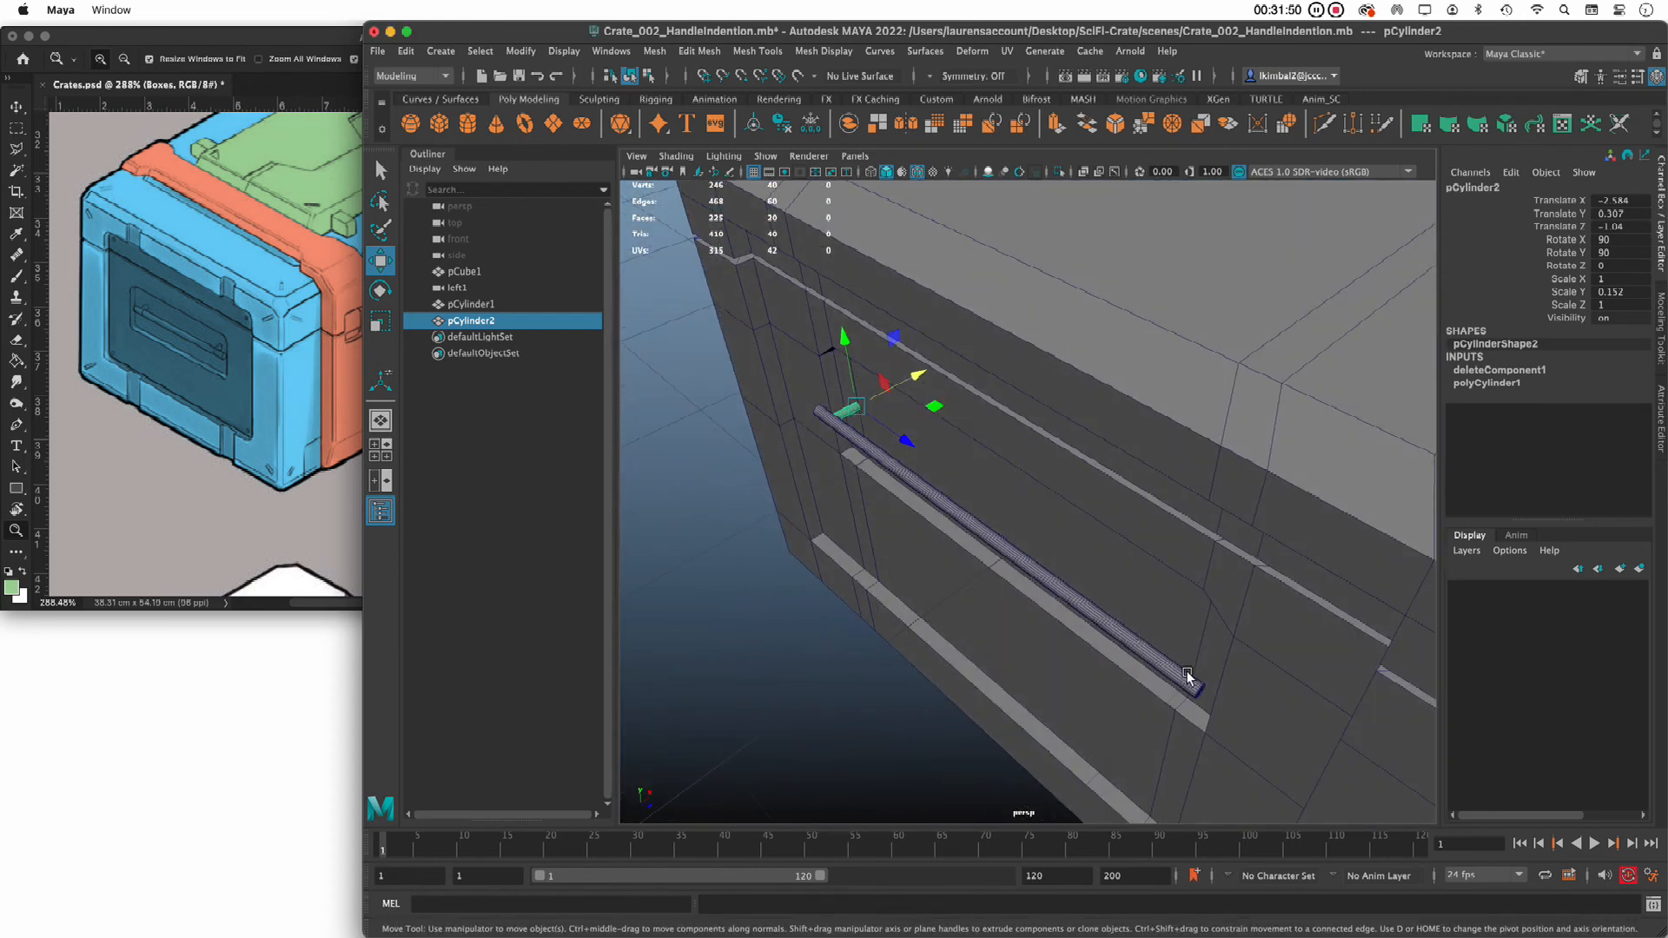
alt+drag(1191, 674, 964, 450)
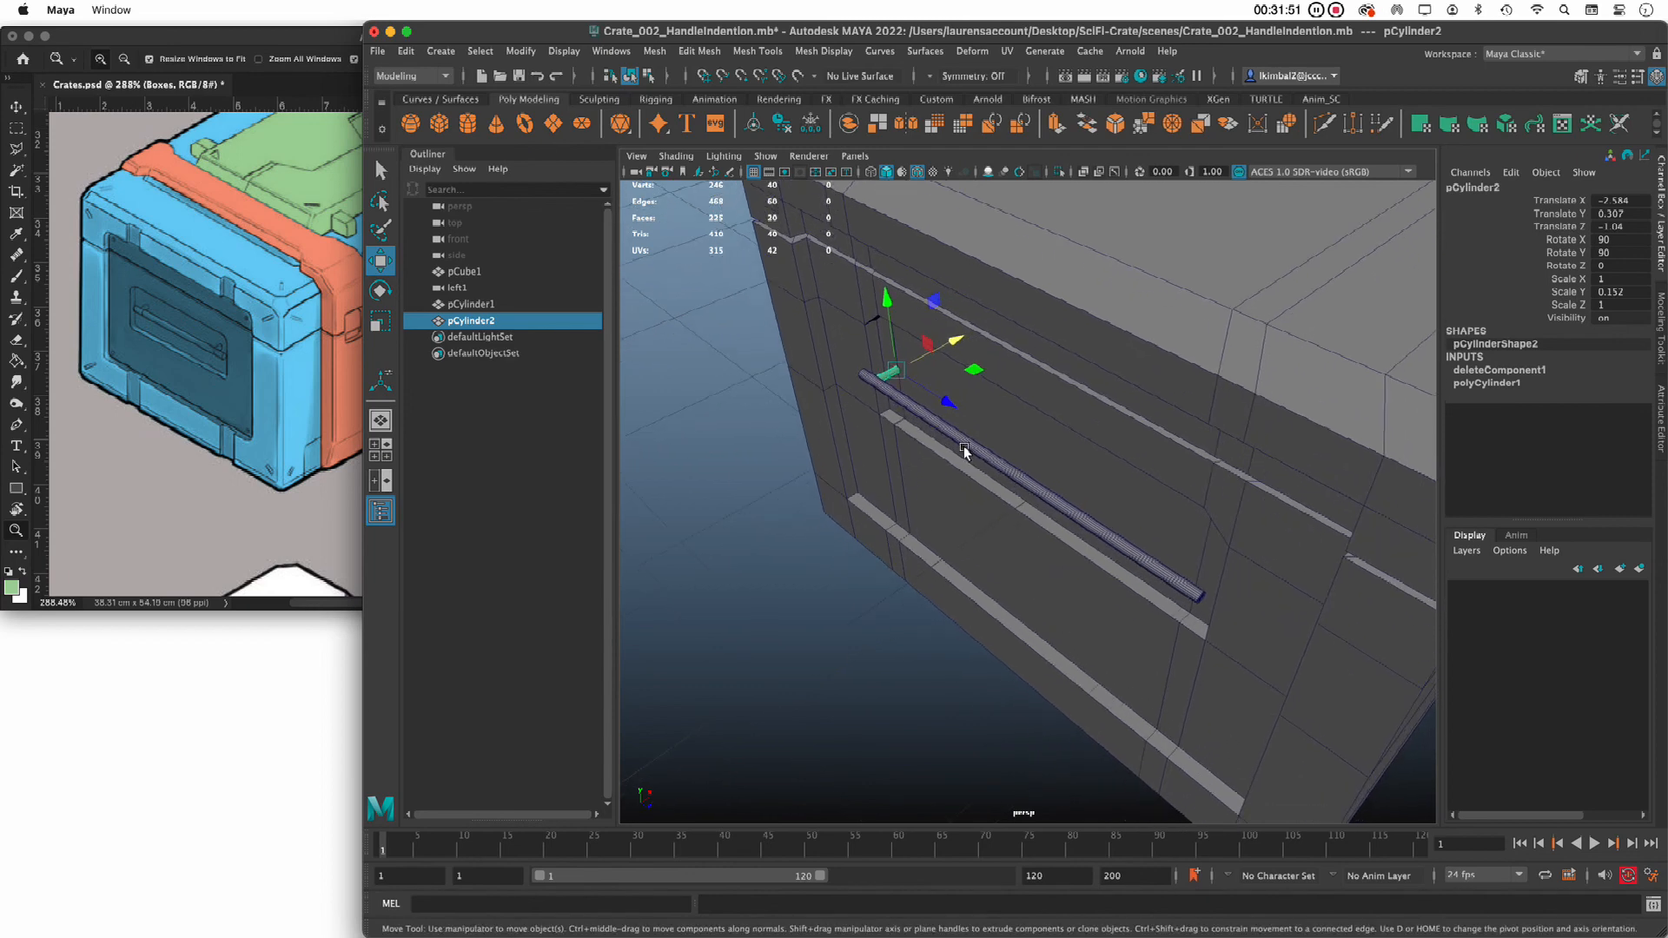
shift+right_click(730, 485)
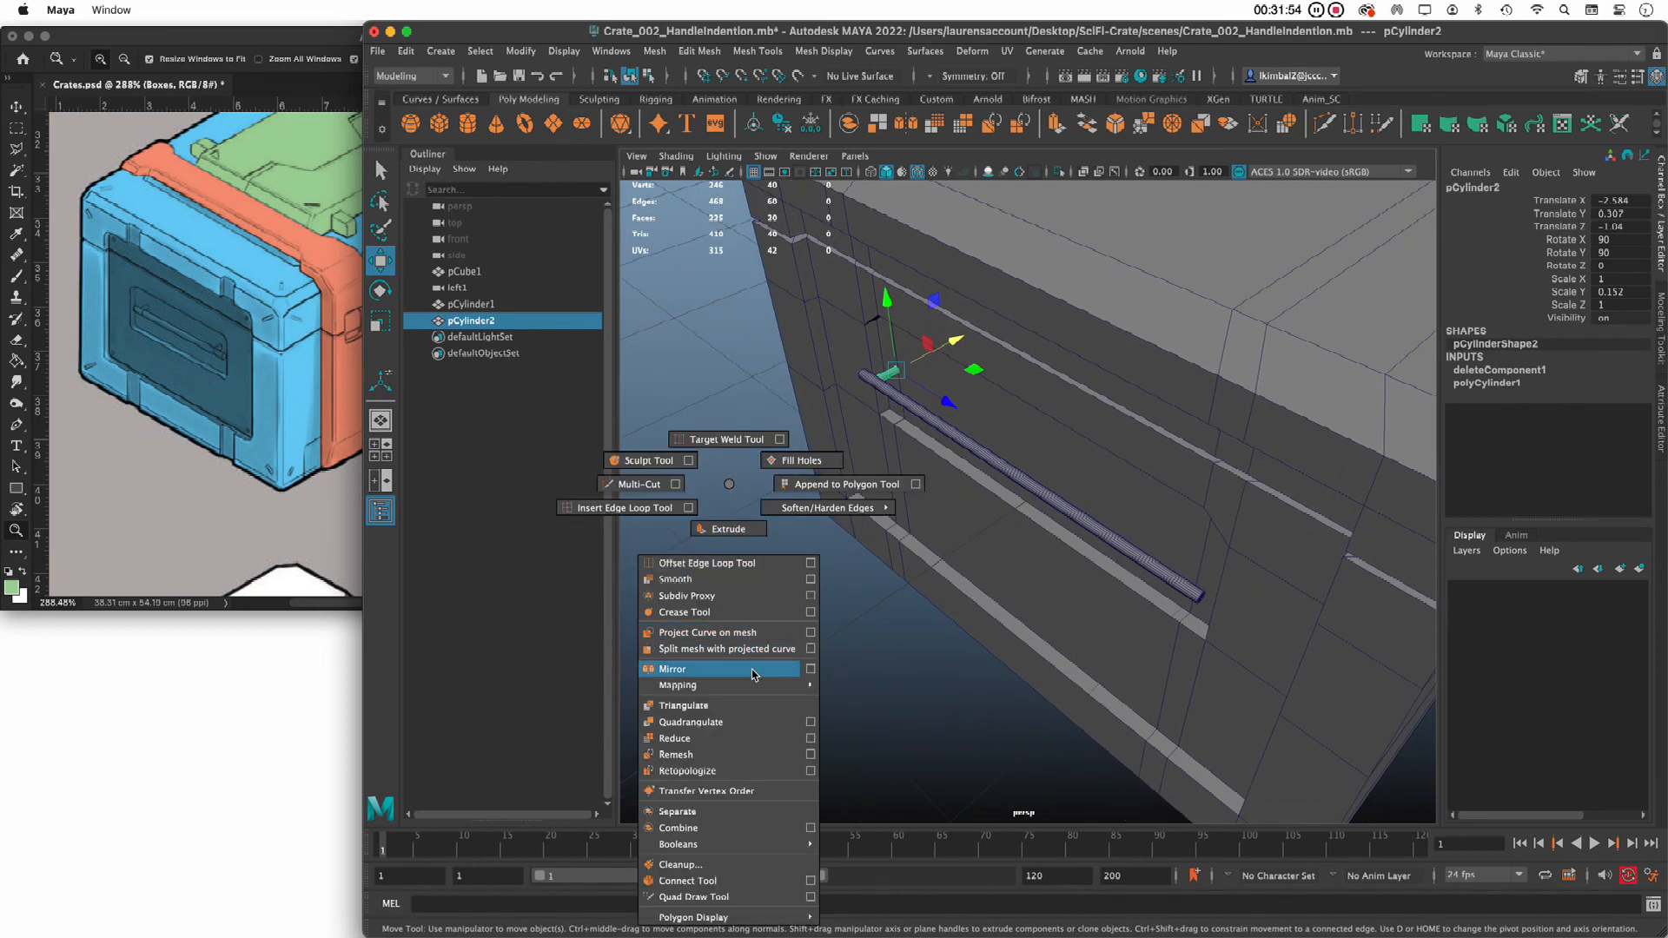
click(810, 670)
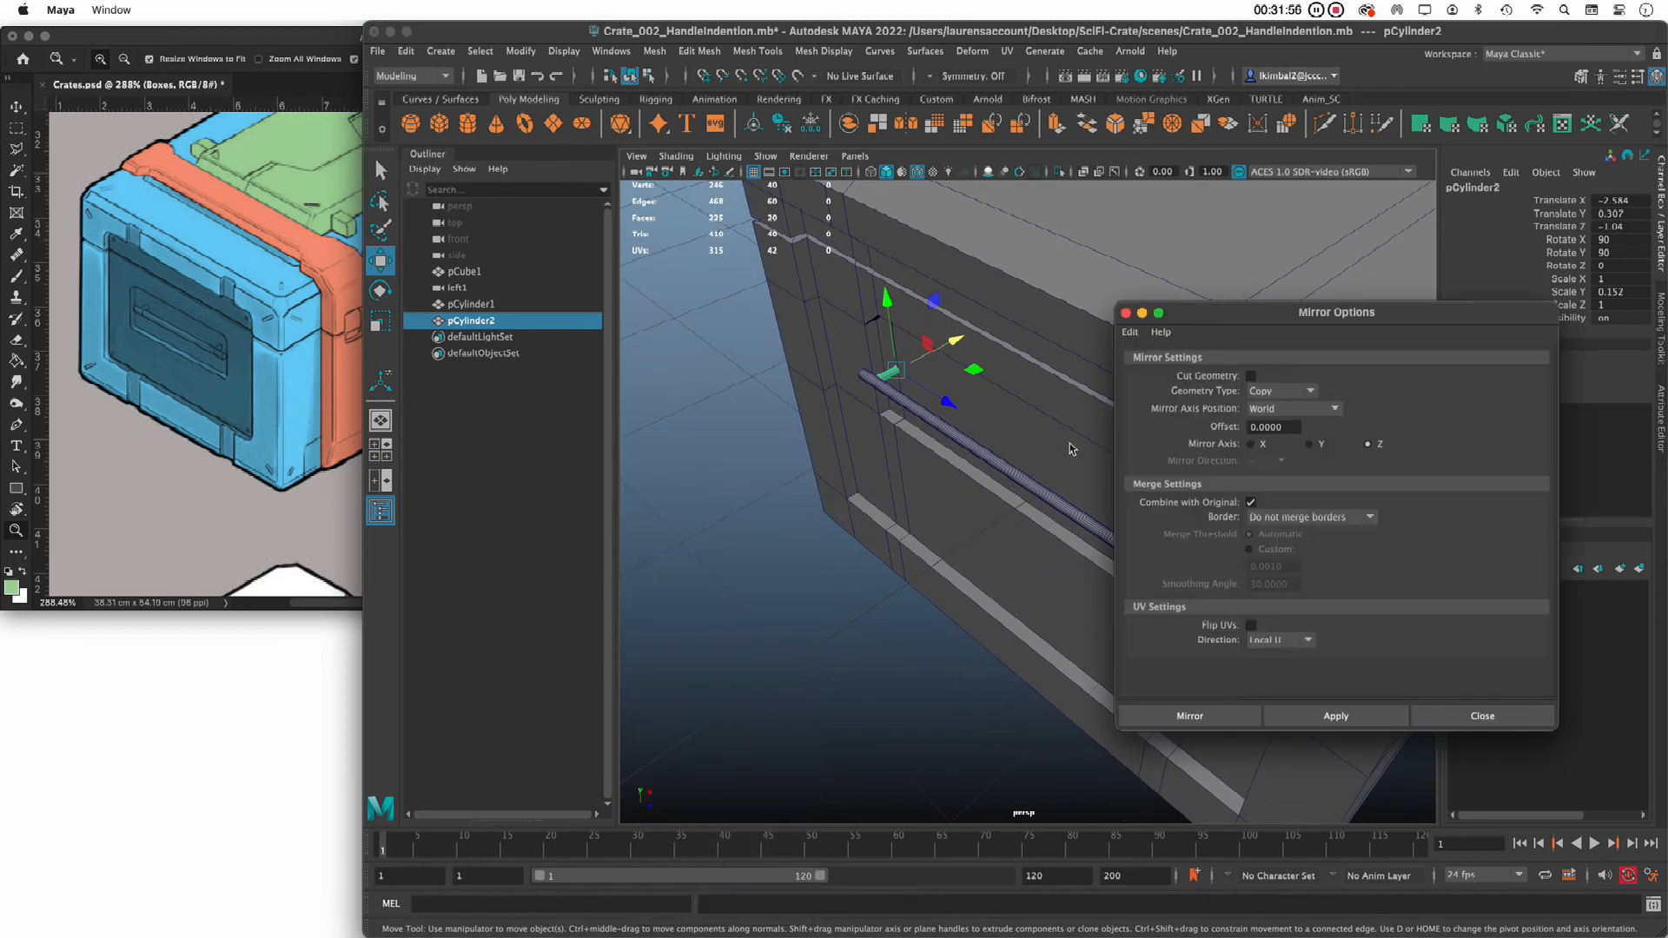
click(1131, 332)
click(1161, 365)
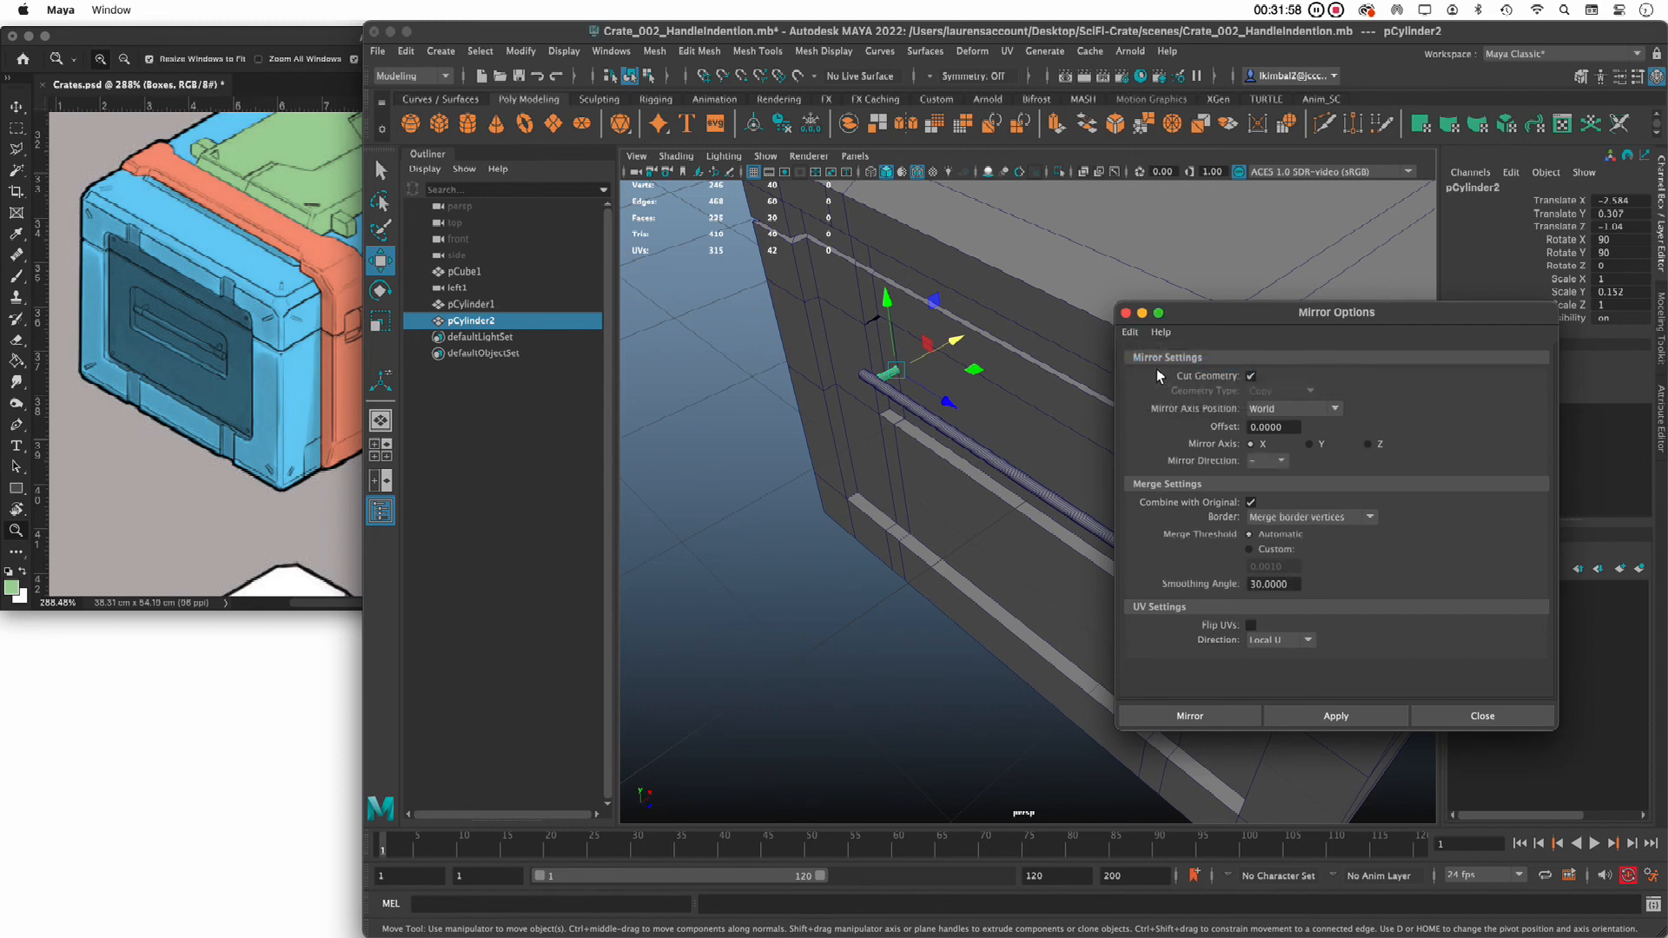
Turn off Cut Geometry in the mirror settings and choose Z as the mirror axis
drag(1260, 320, 1183, 245)
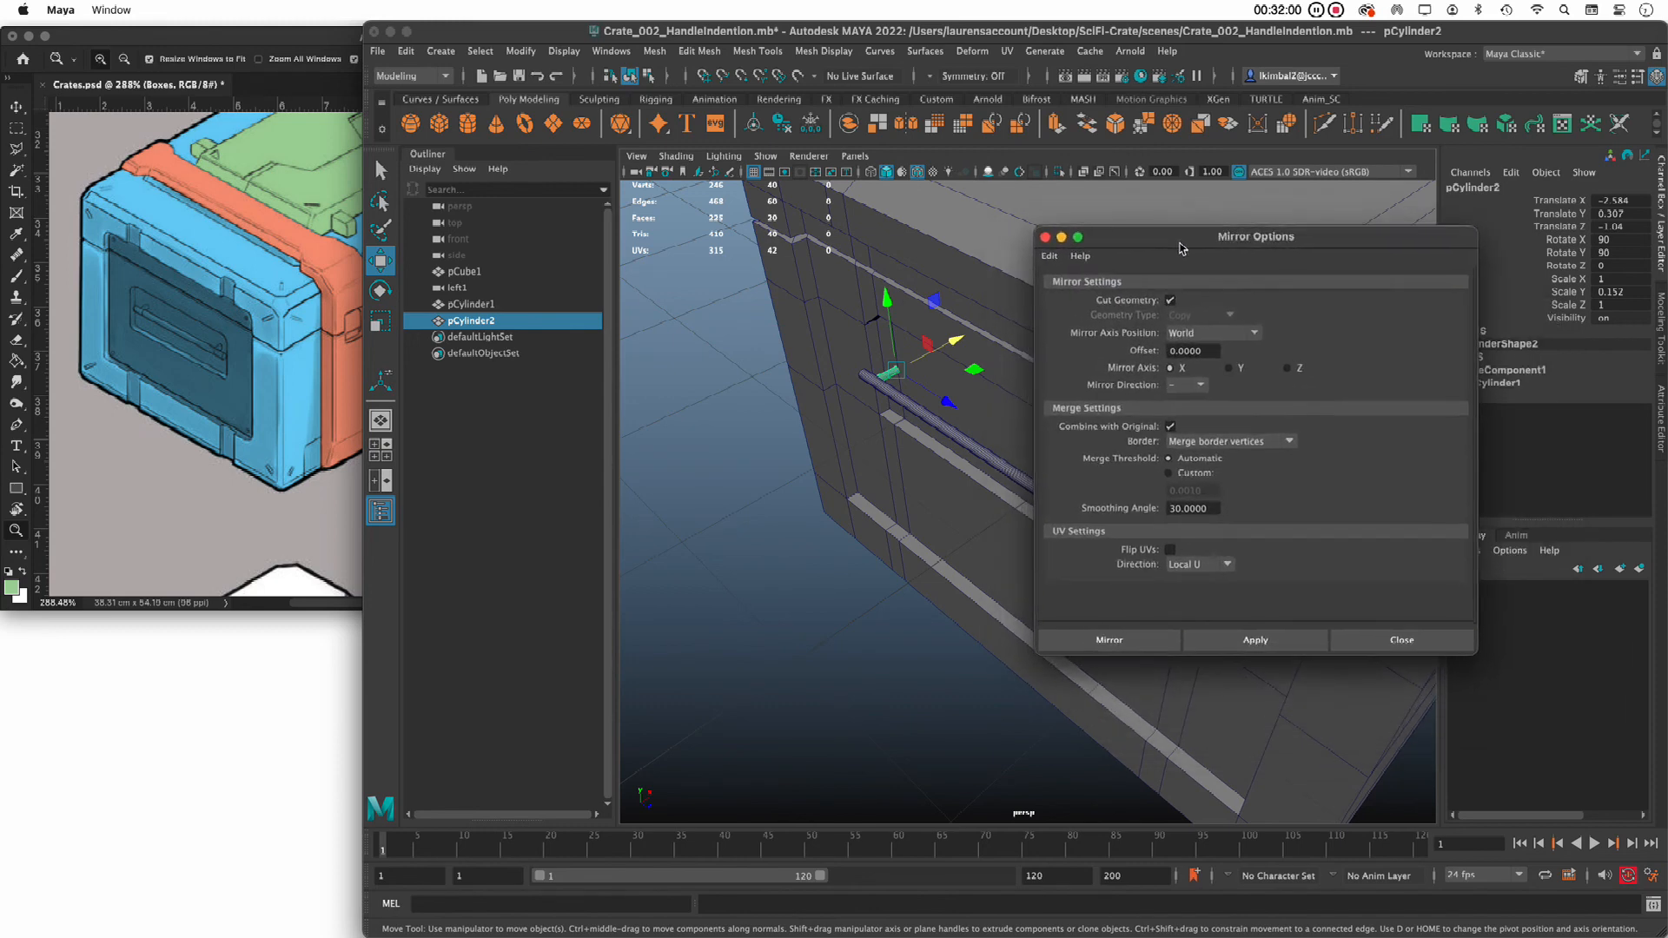
click(1173, 303)
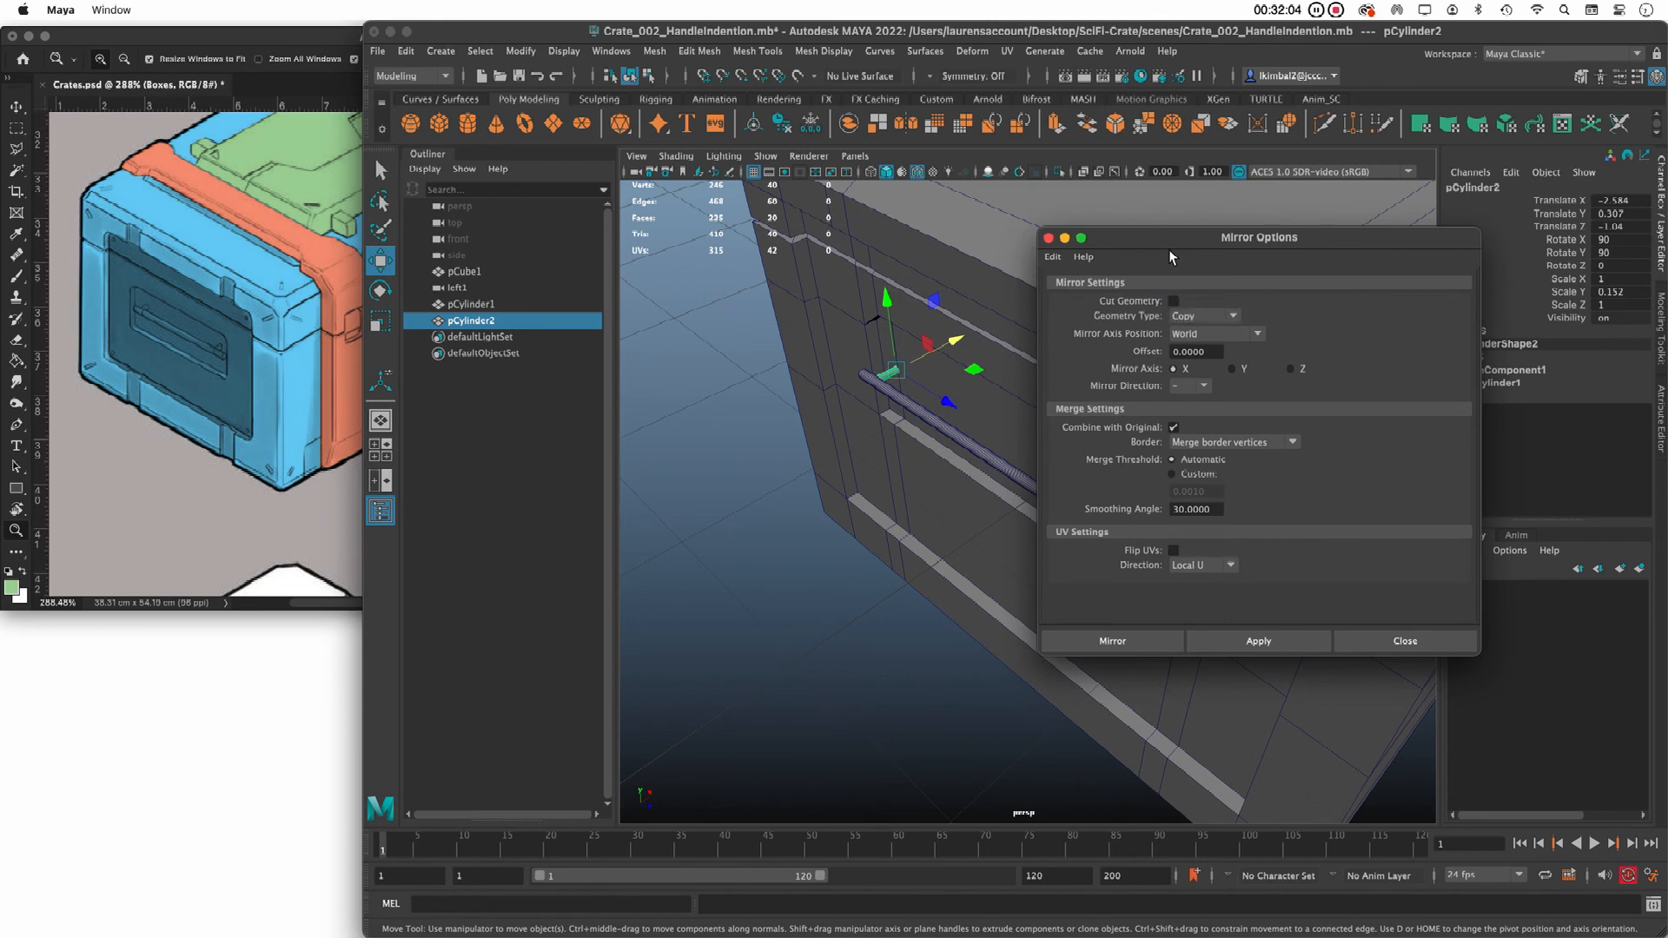
drag(1169, 247, 1213, 236)
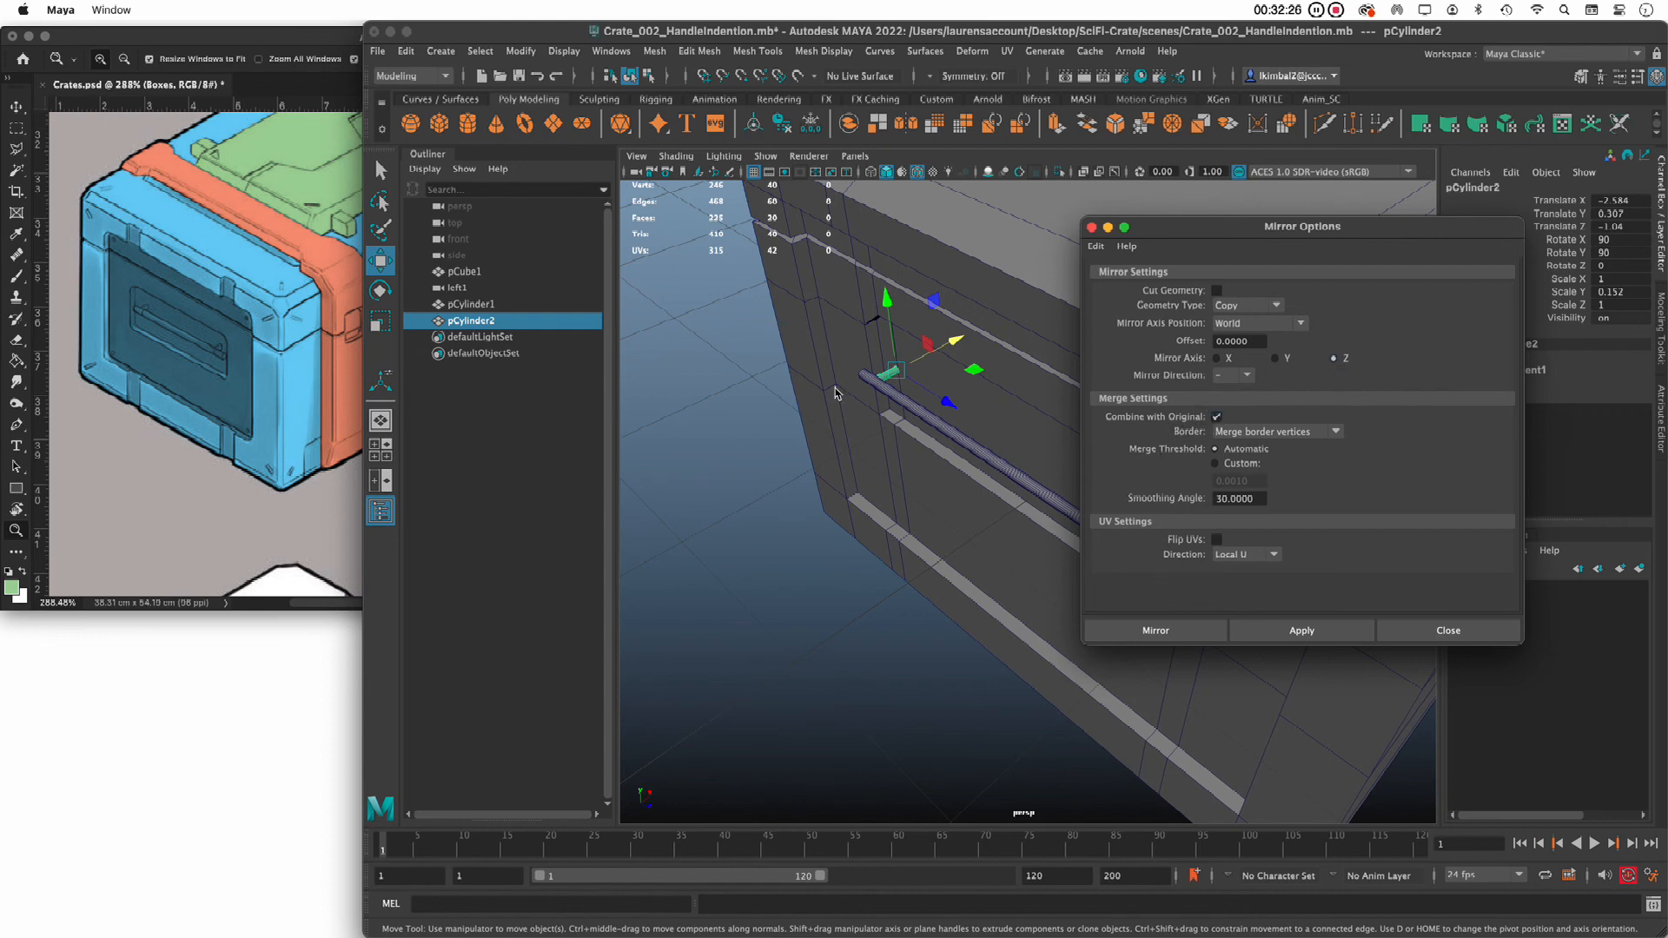
Set the mirror border option to Do not merge borders and mirror the short cylinder to the handle bar's other end
click(1305, 429)
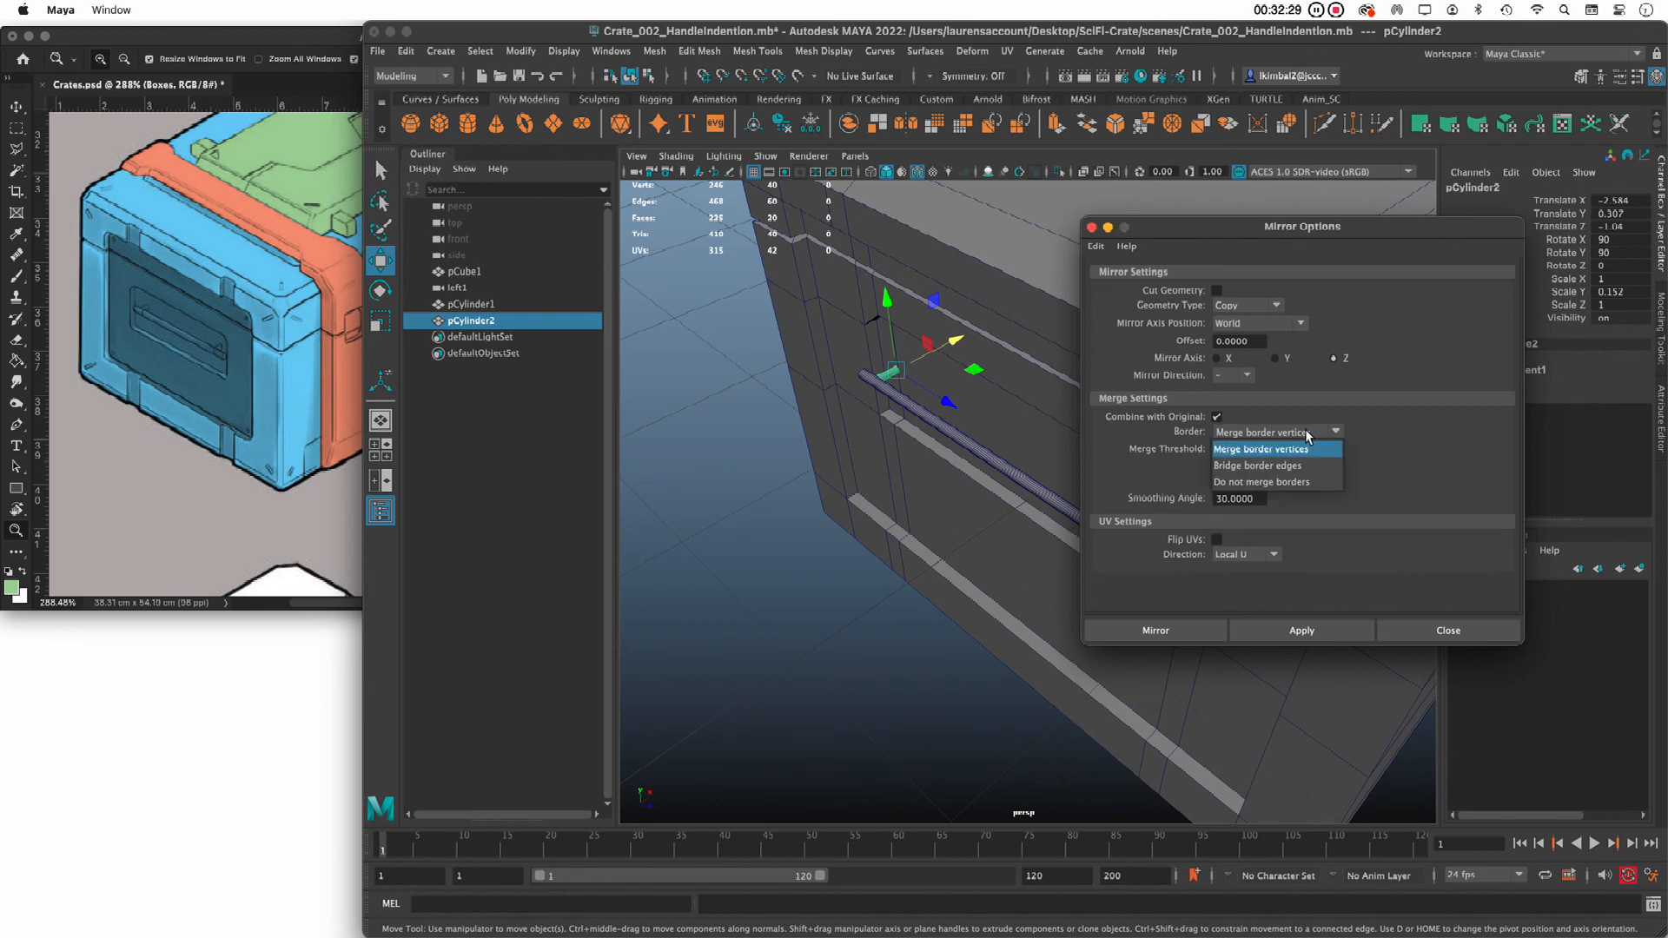
click(1318, 478)
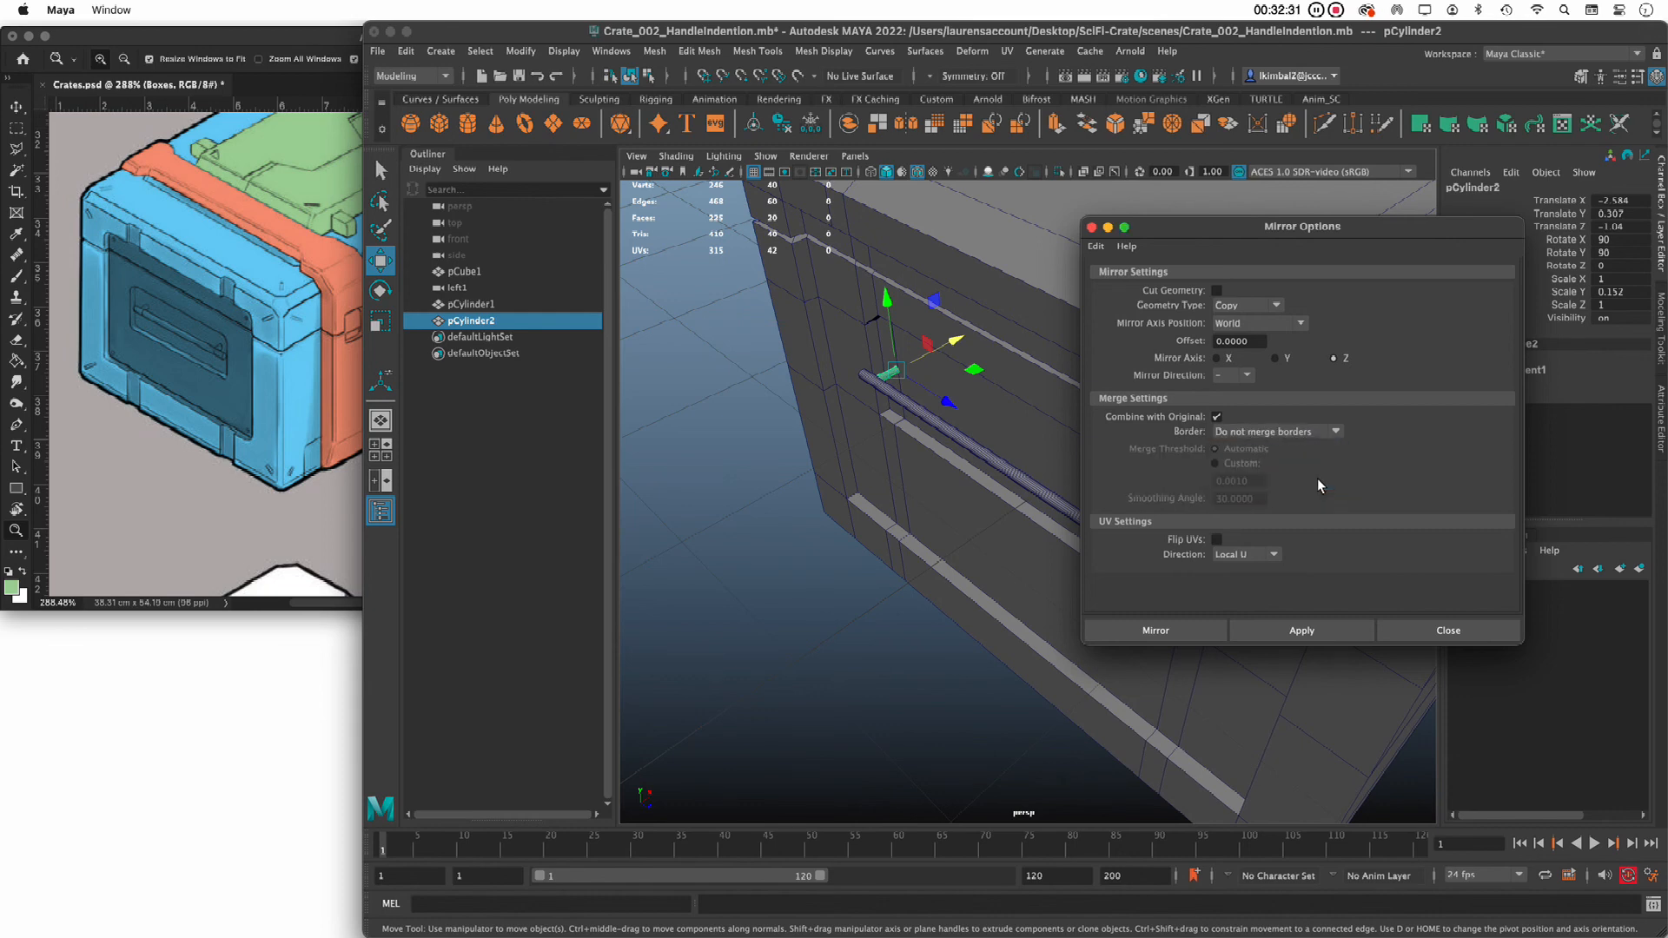
click(1118, 630)
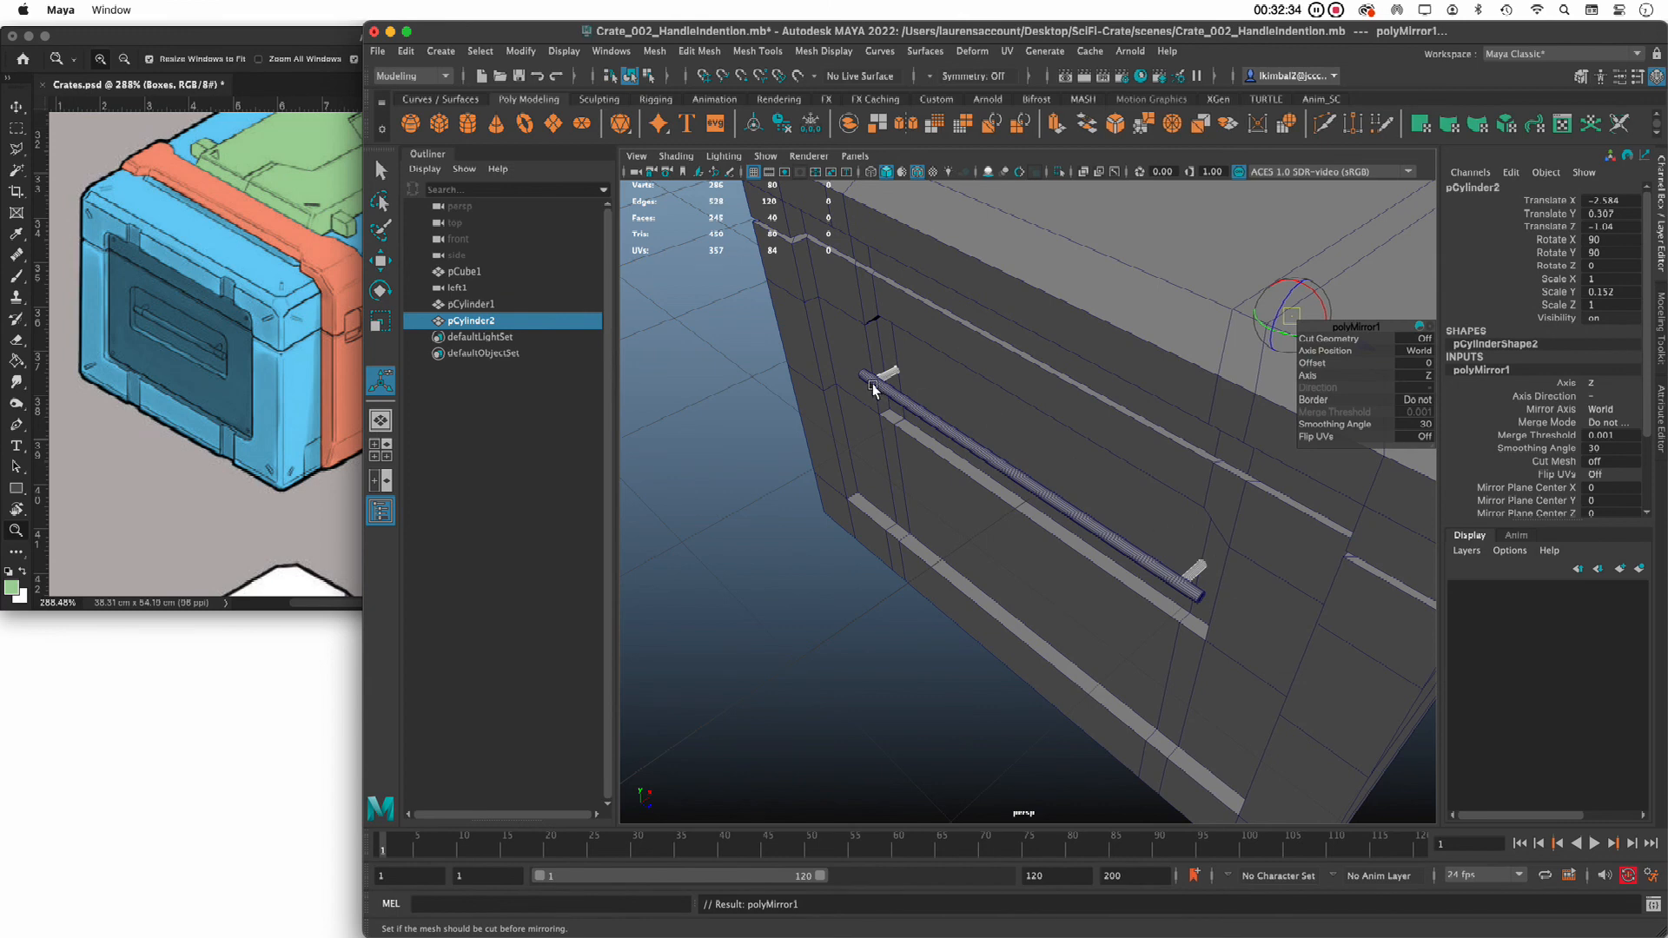
click(849, 678)
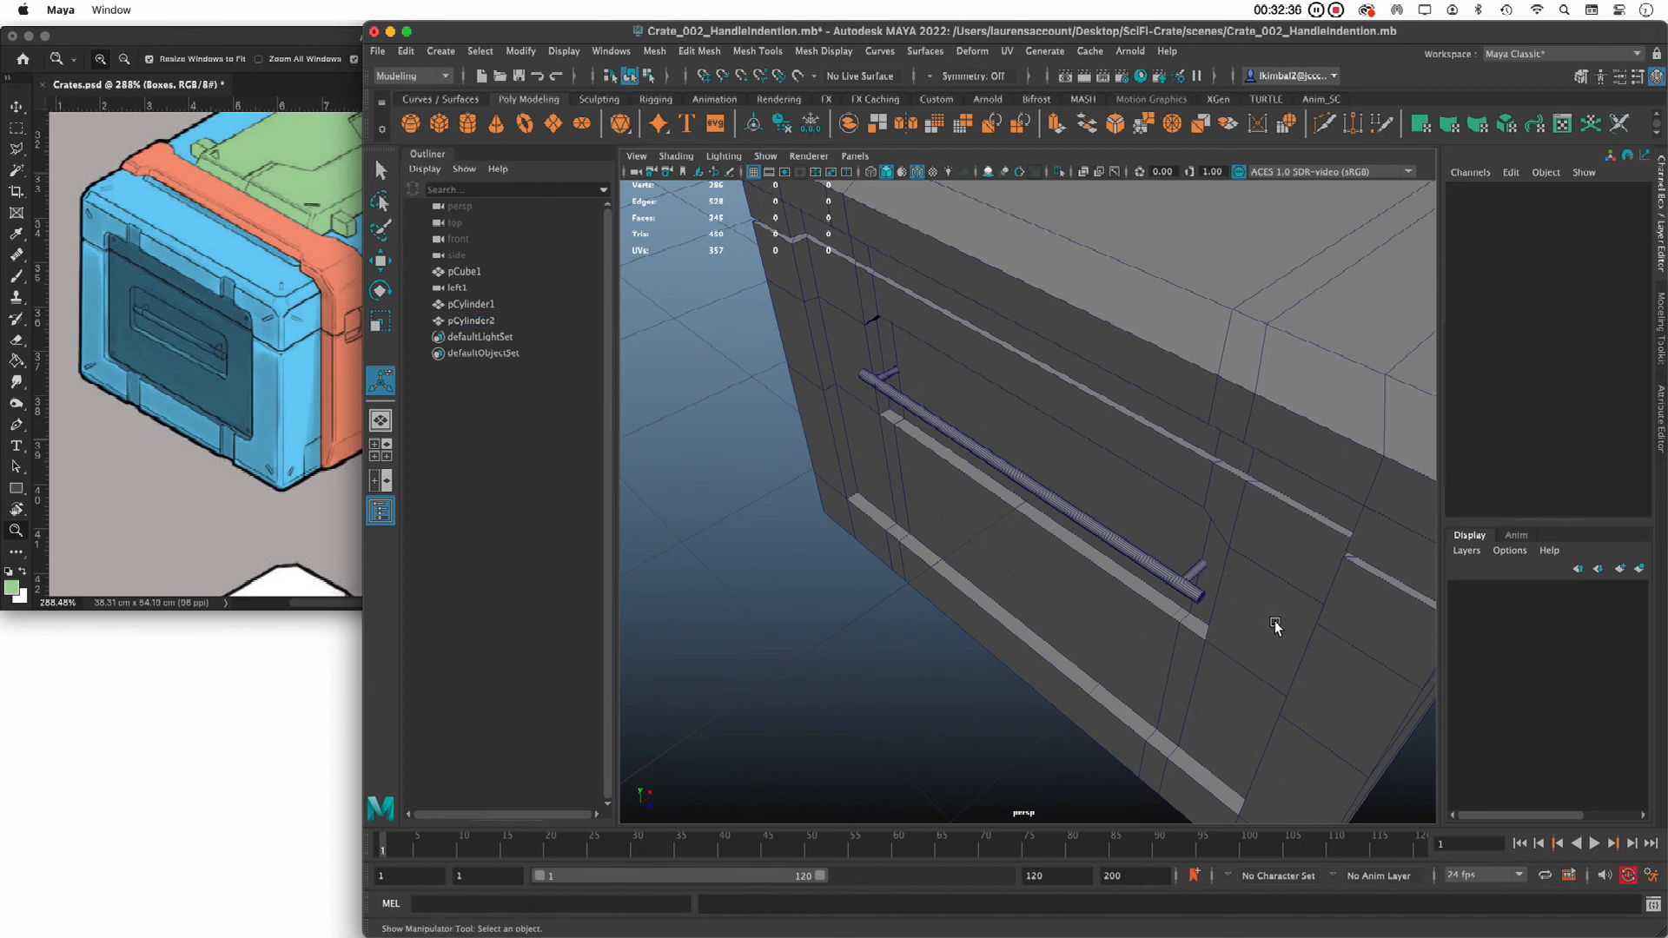
Save the scene as a new Maya Binary file named Crate_003_Handles in the scenes folder
alt+right_drag(1275, 627, 1046, 473)
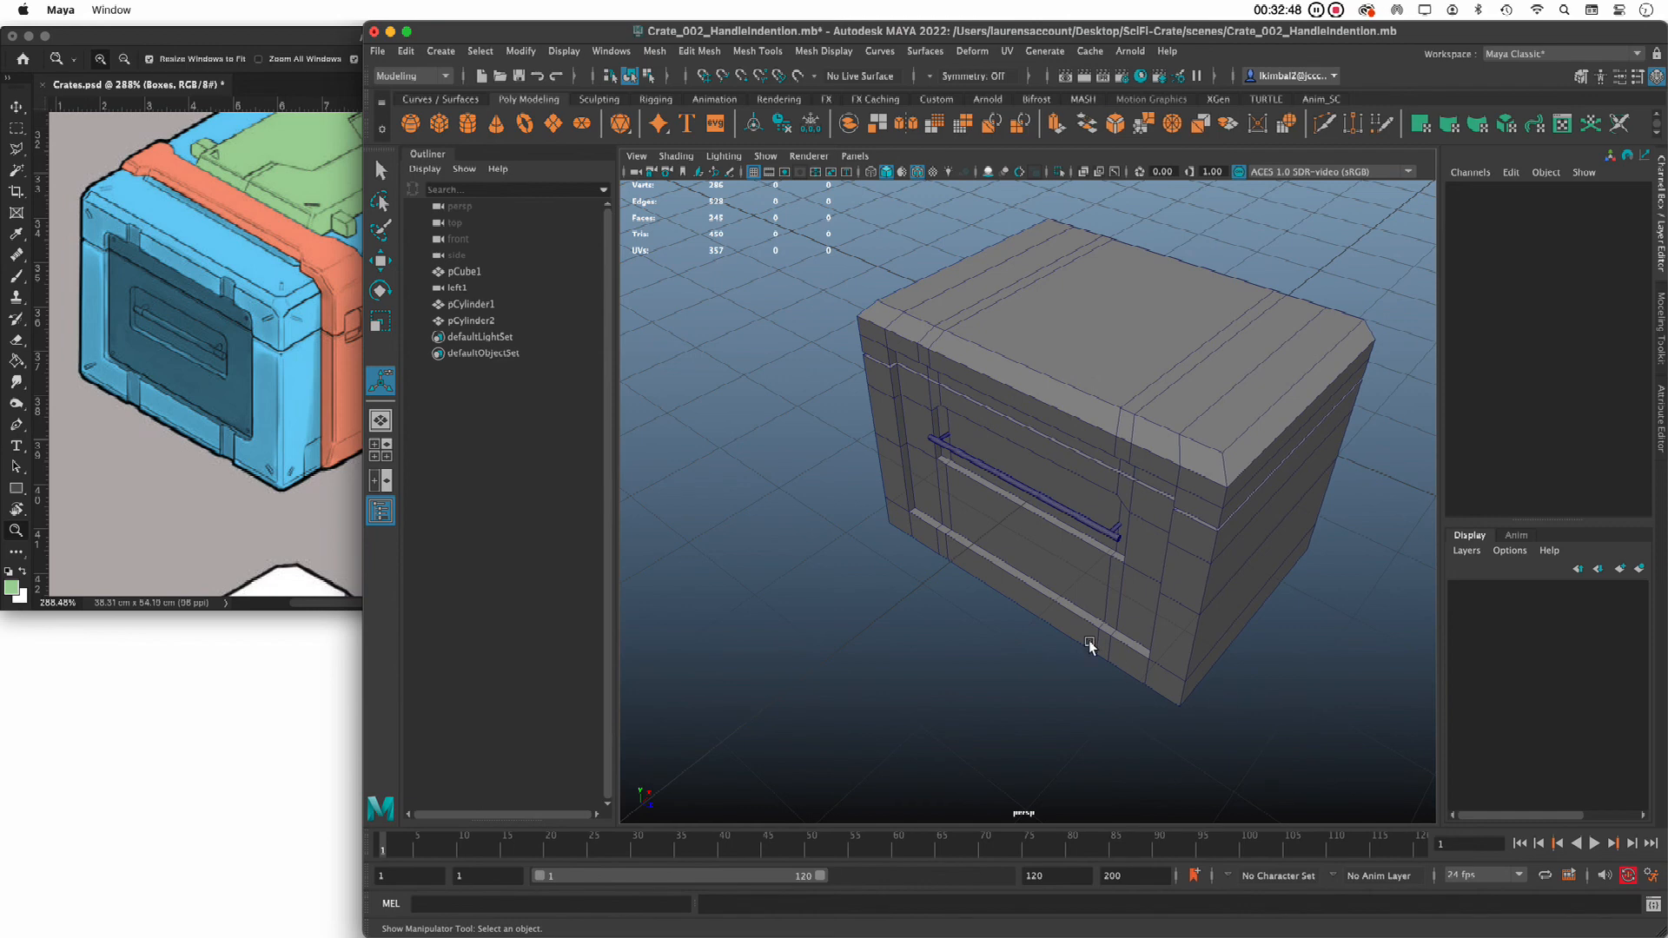
click(378, 50)
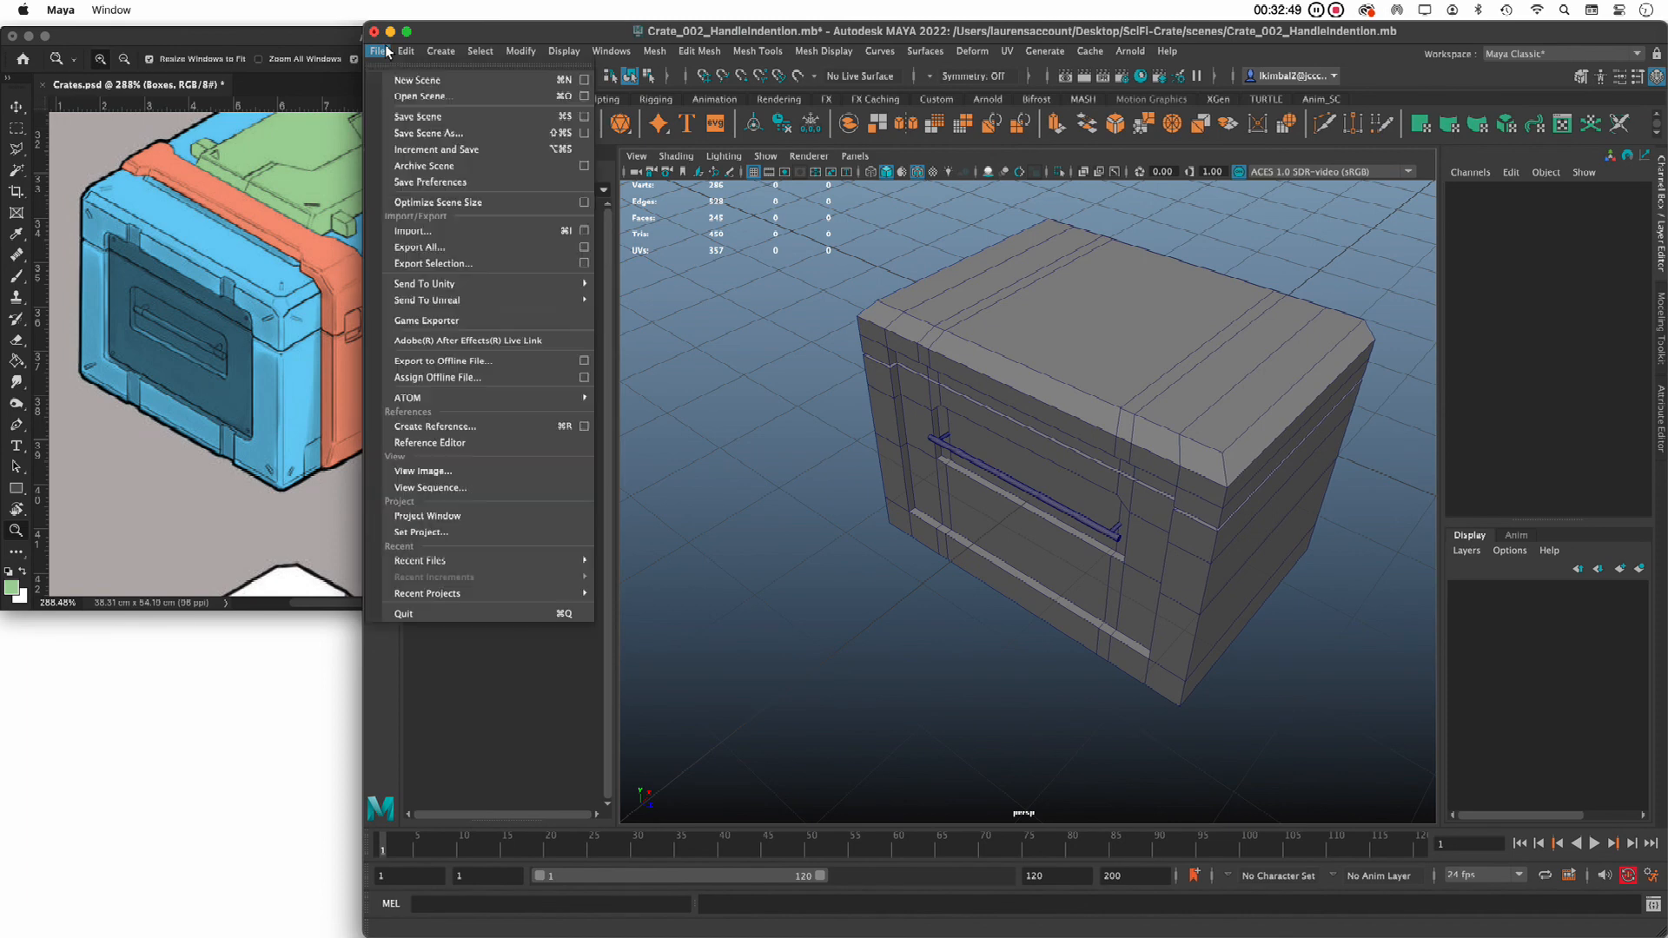
click(450, 150)
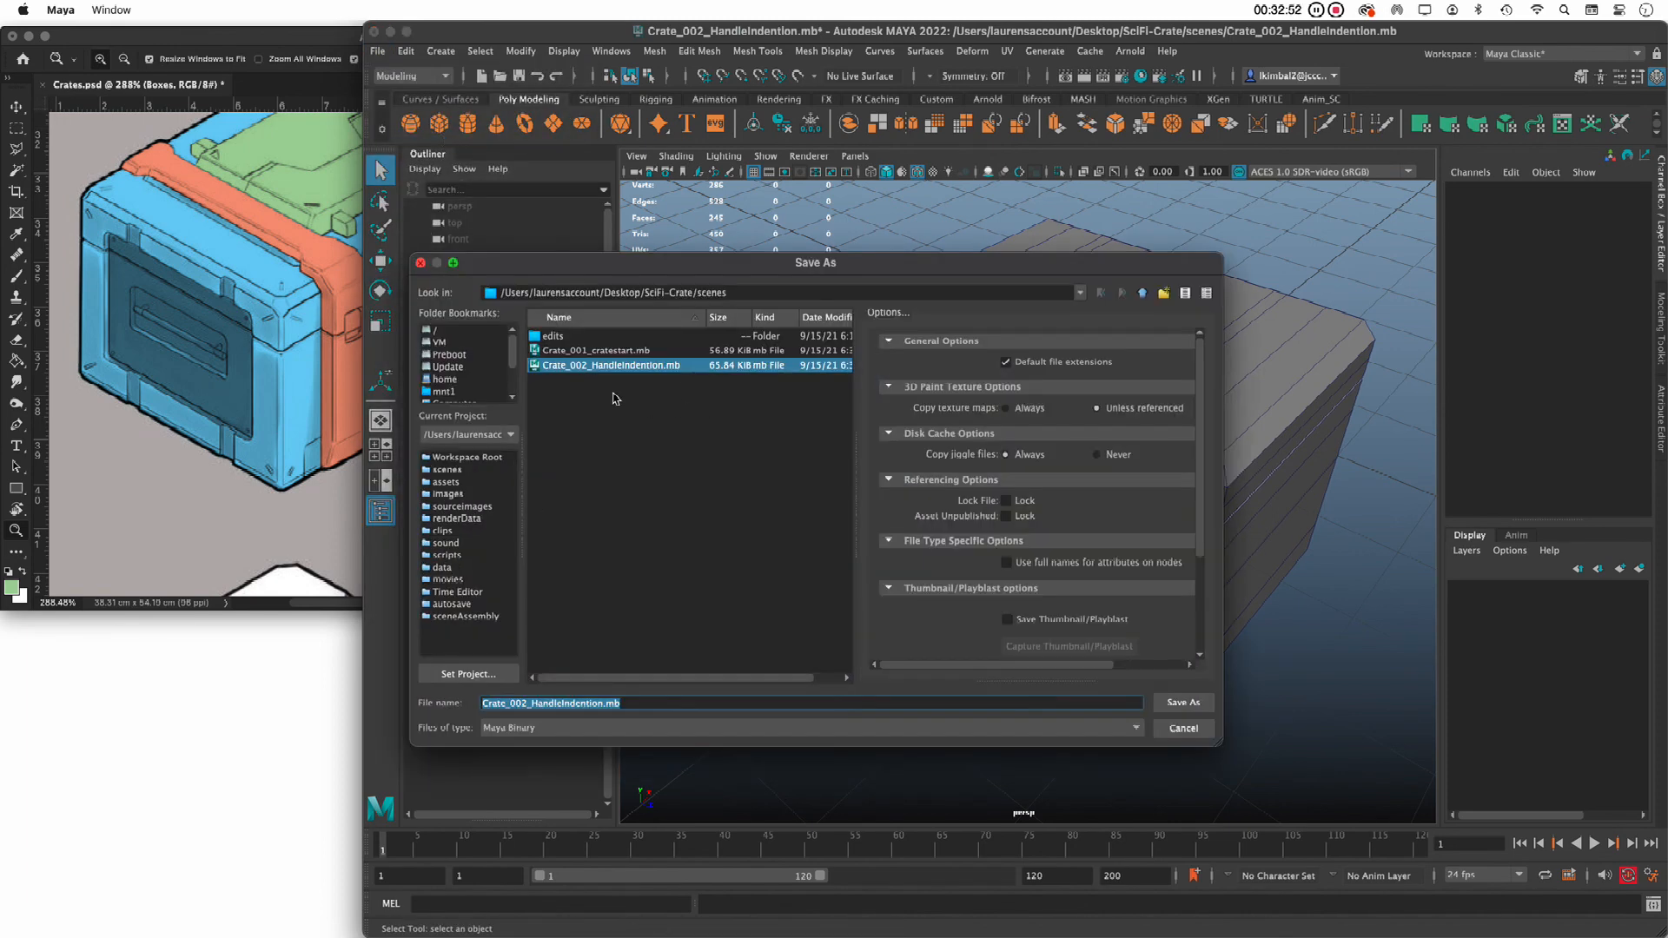
text(Crate_003)
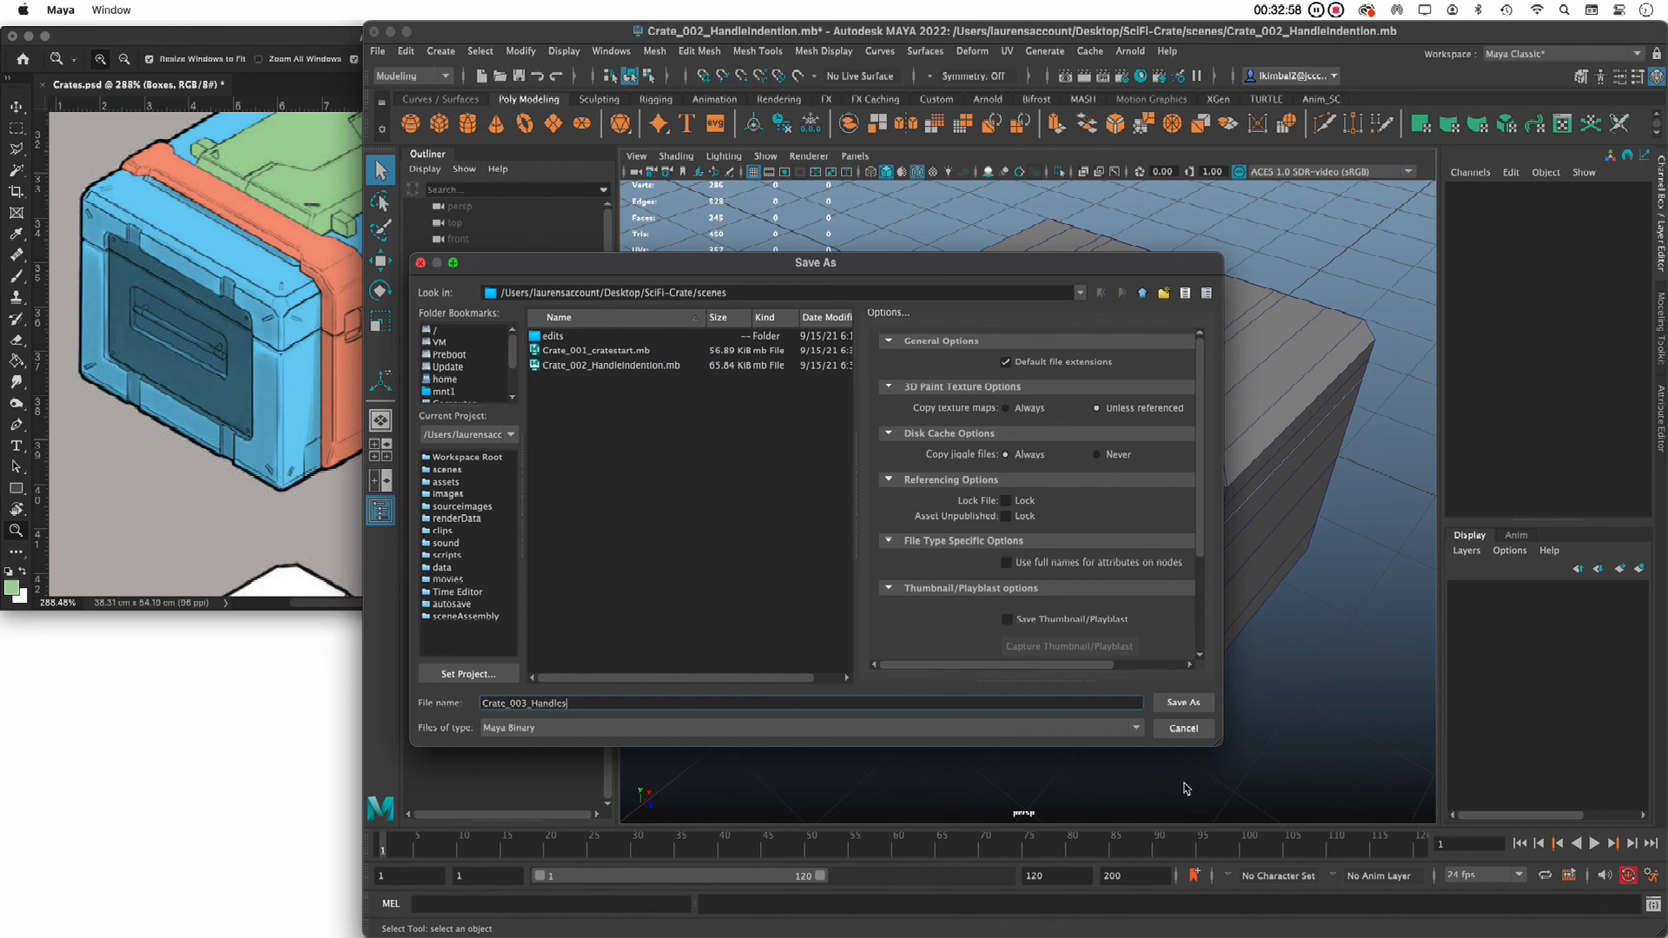
click(1174, 699)
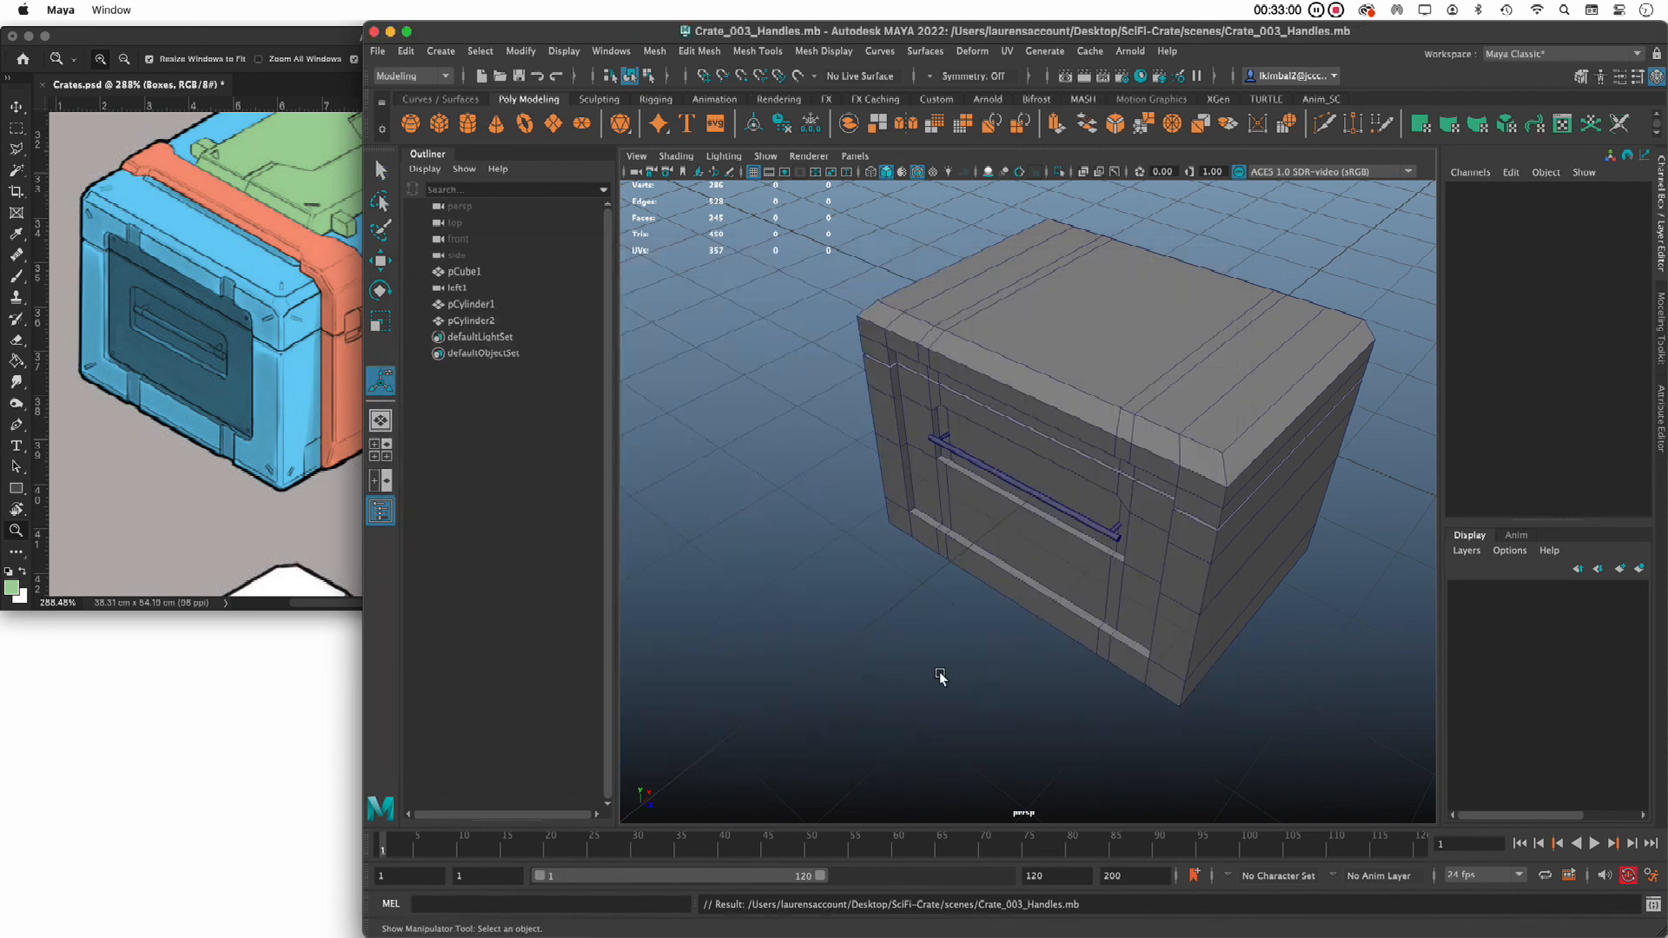
Delete the construction history of the crate and both handle cylinder objects, and clear the selection
drag(861, 334, 1303, 658)
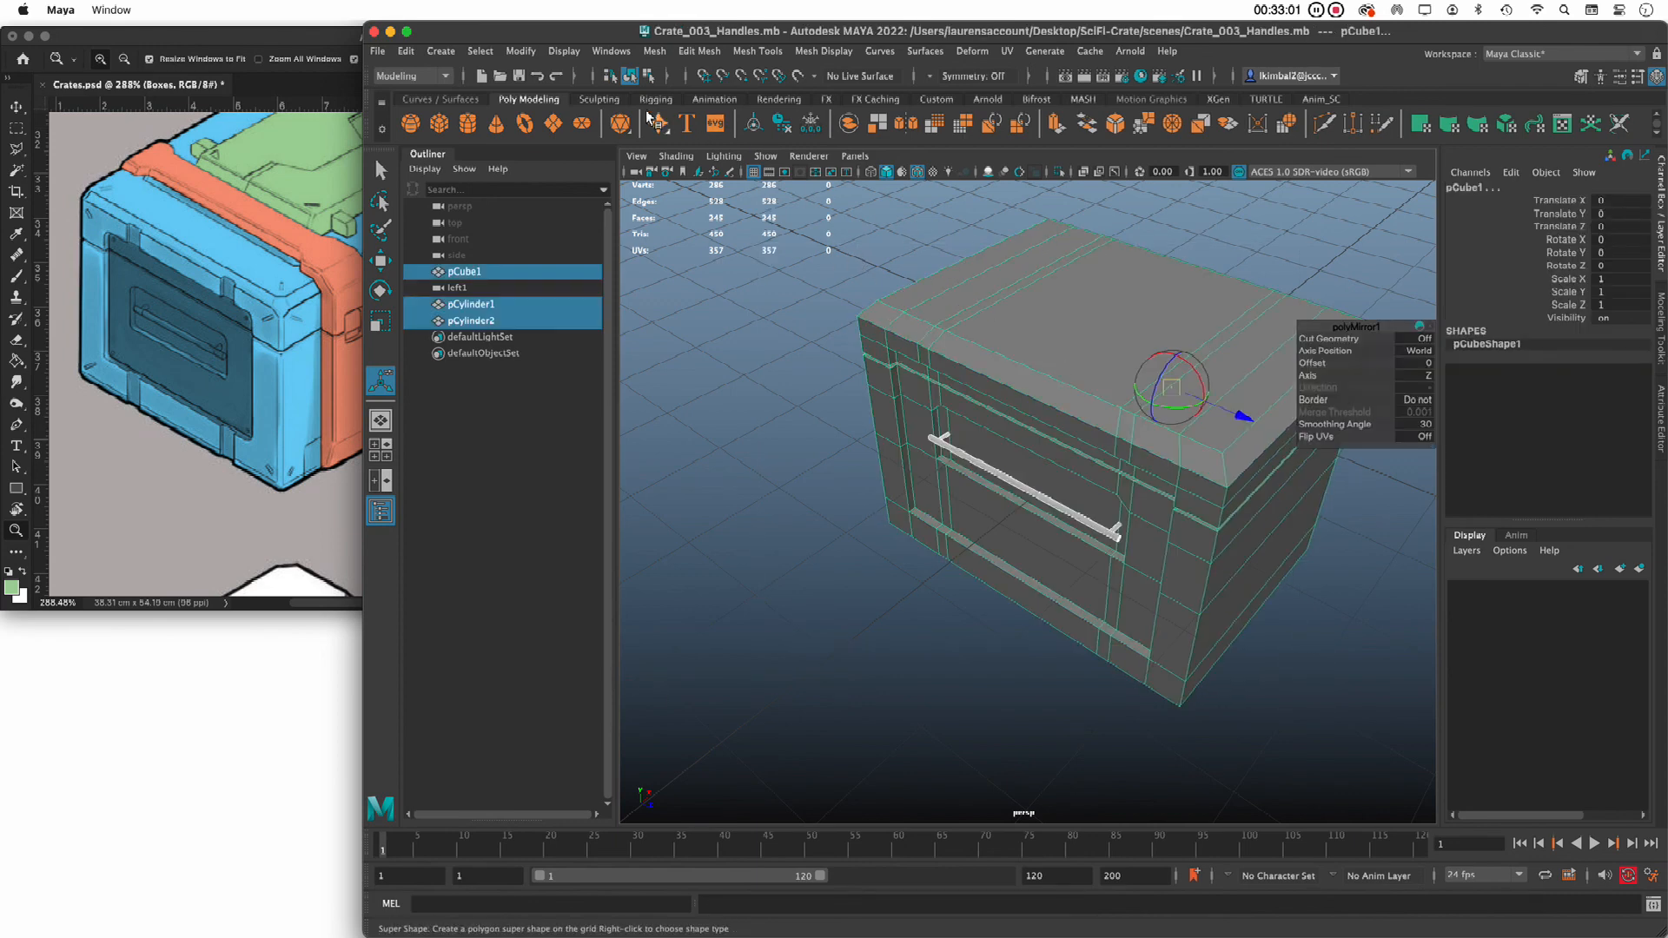
click(782, 125)
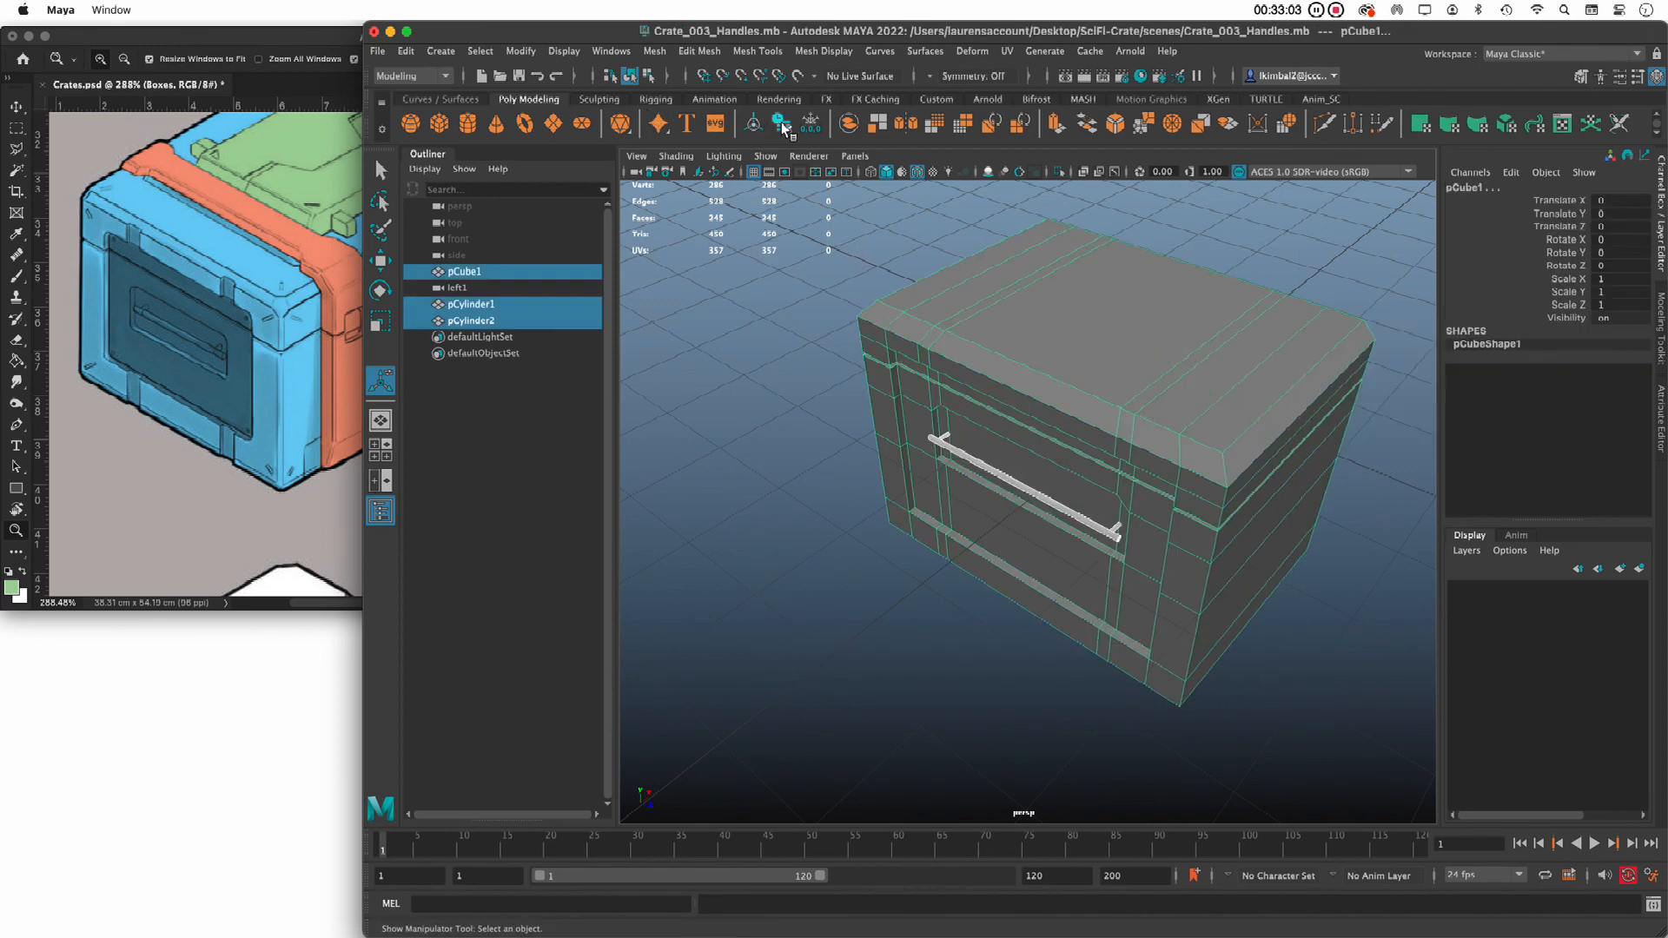
click(1319, 701)
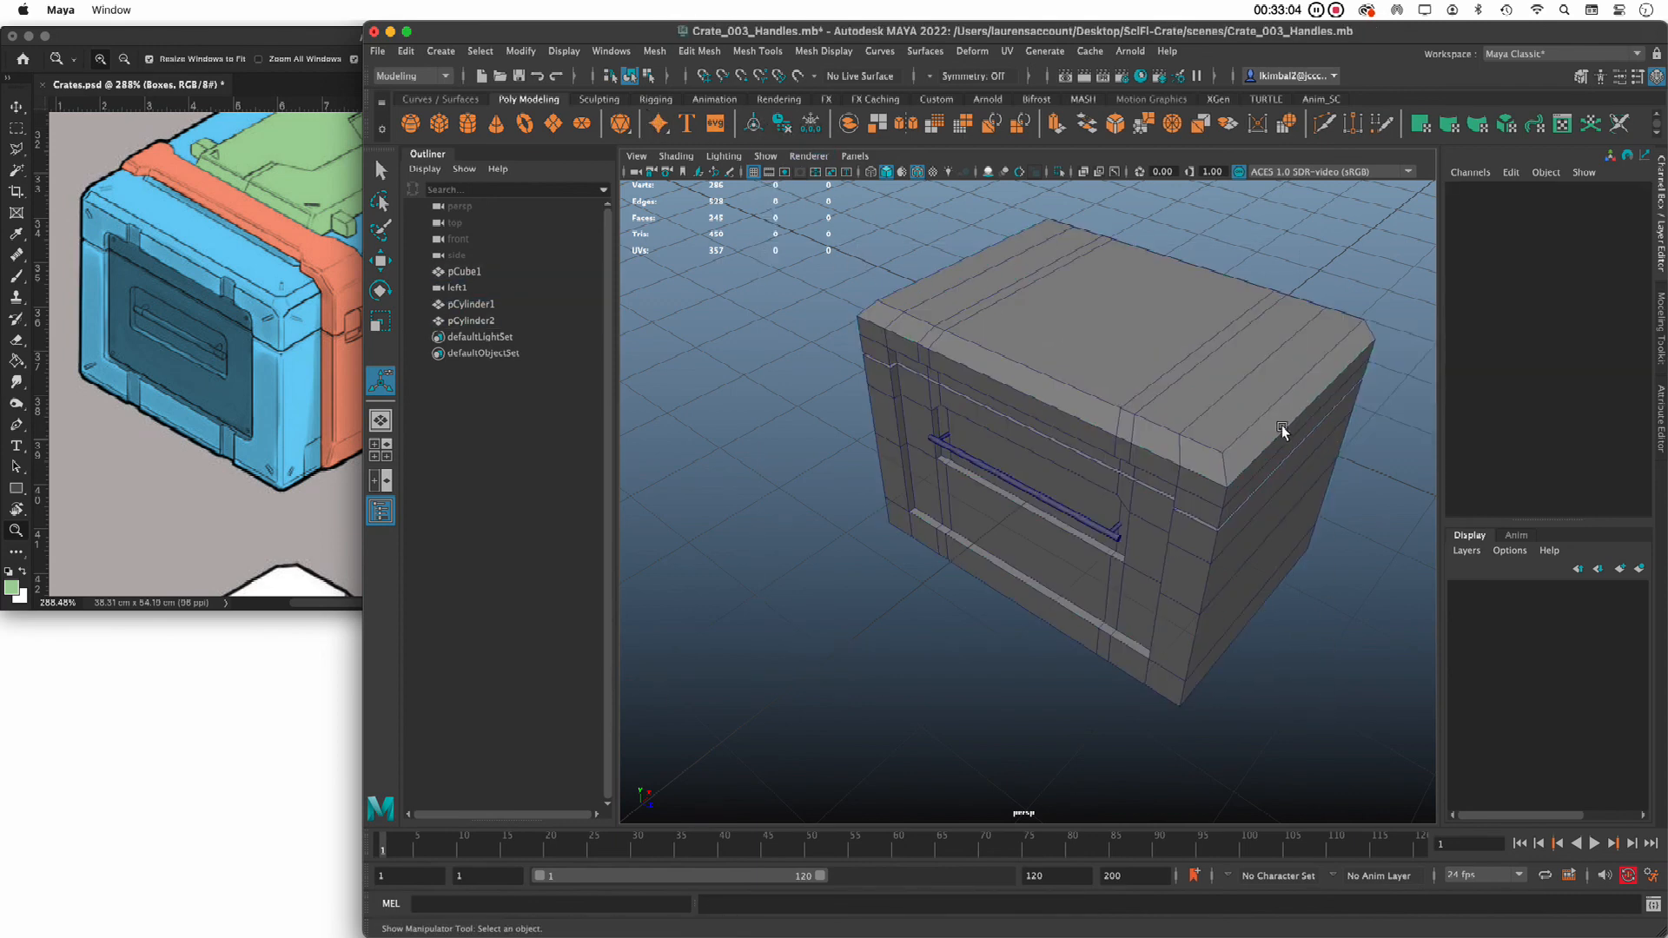
Create a new display layer with the crate mesh assigned to it
click(1073, 301)
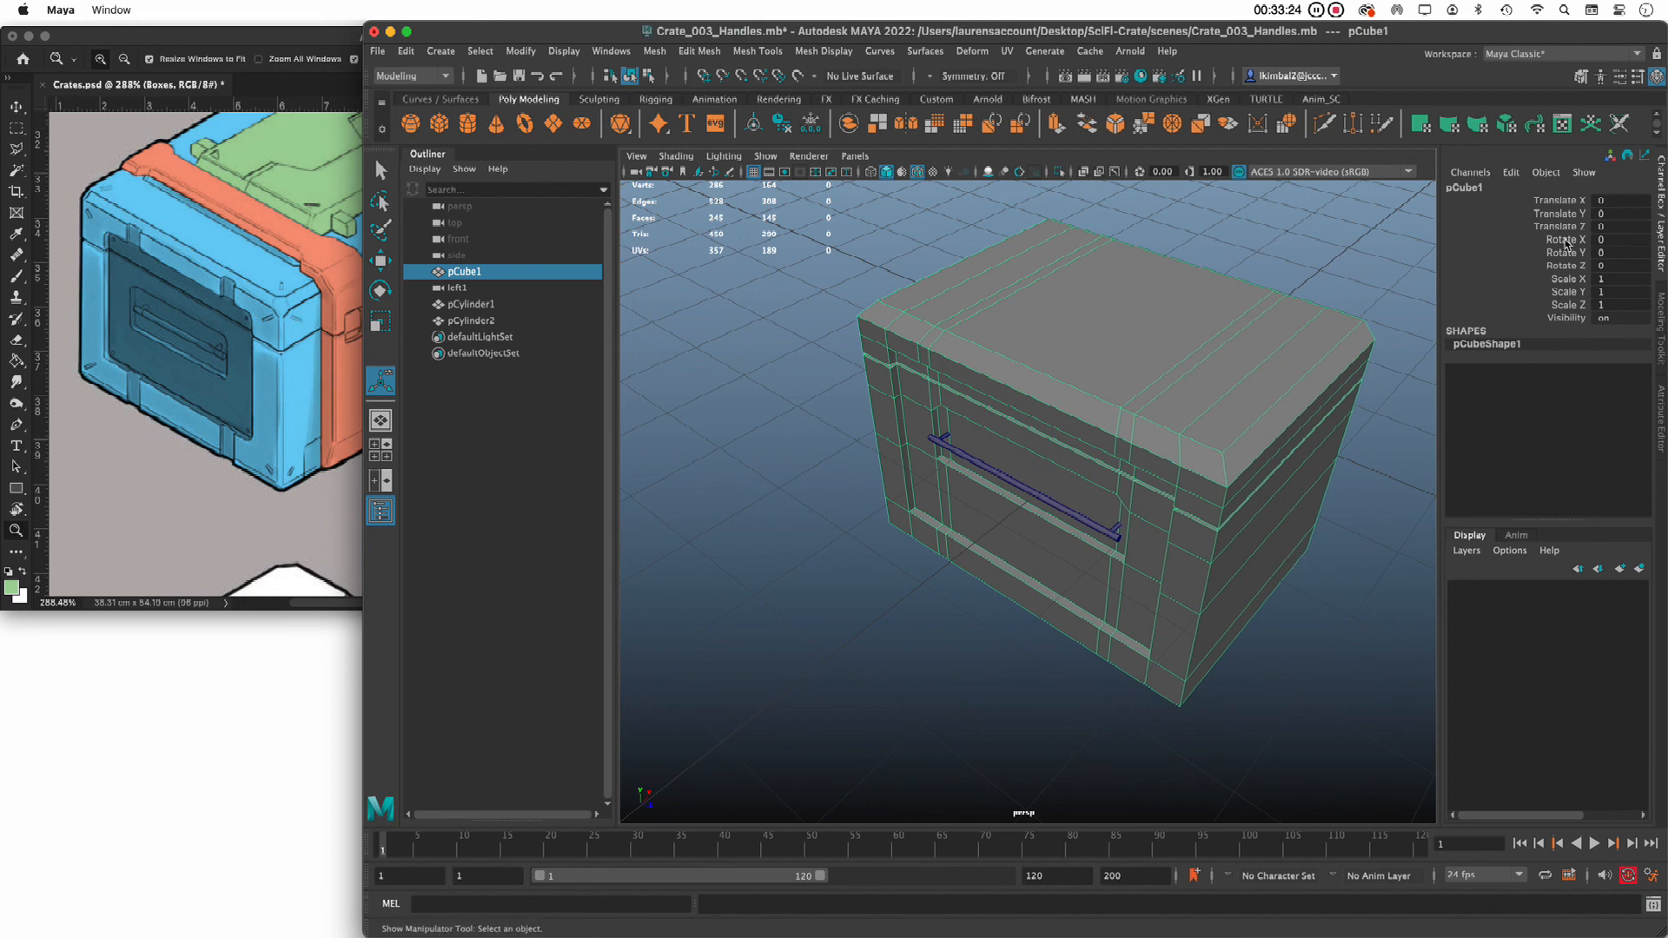
key(ctrl+a)
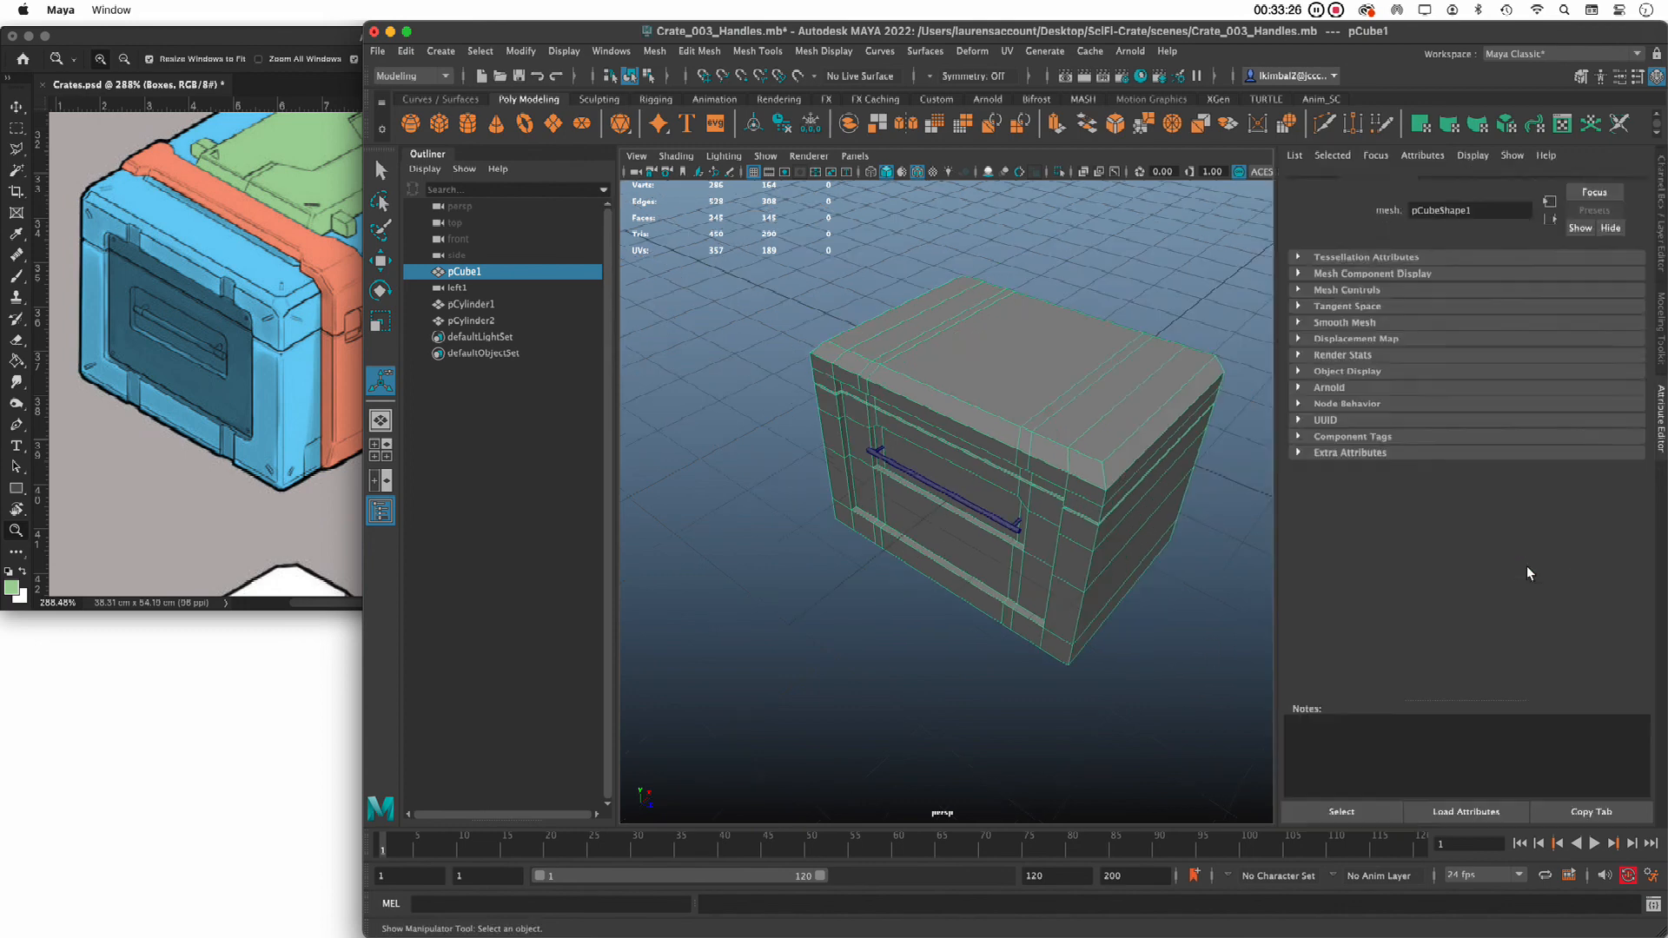
key(ctrl+a)
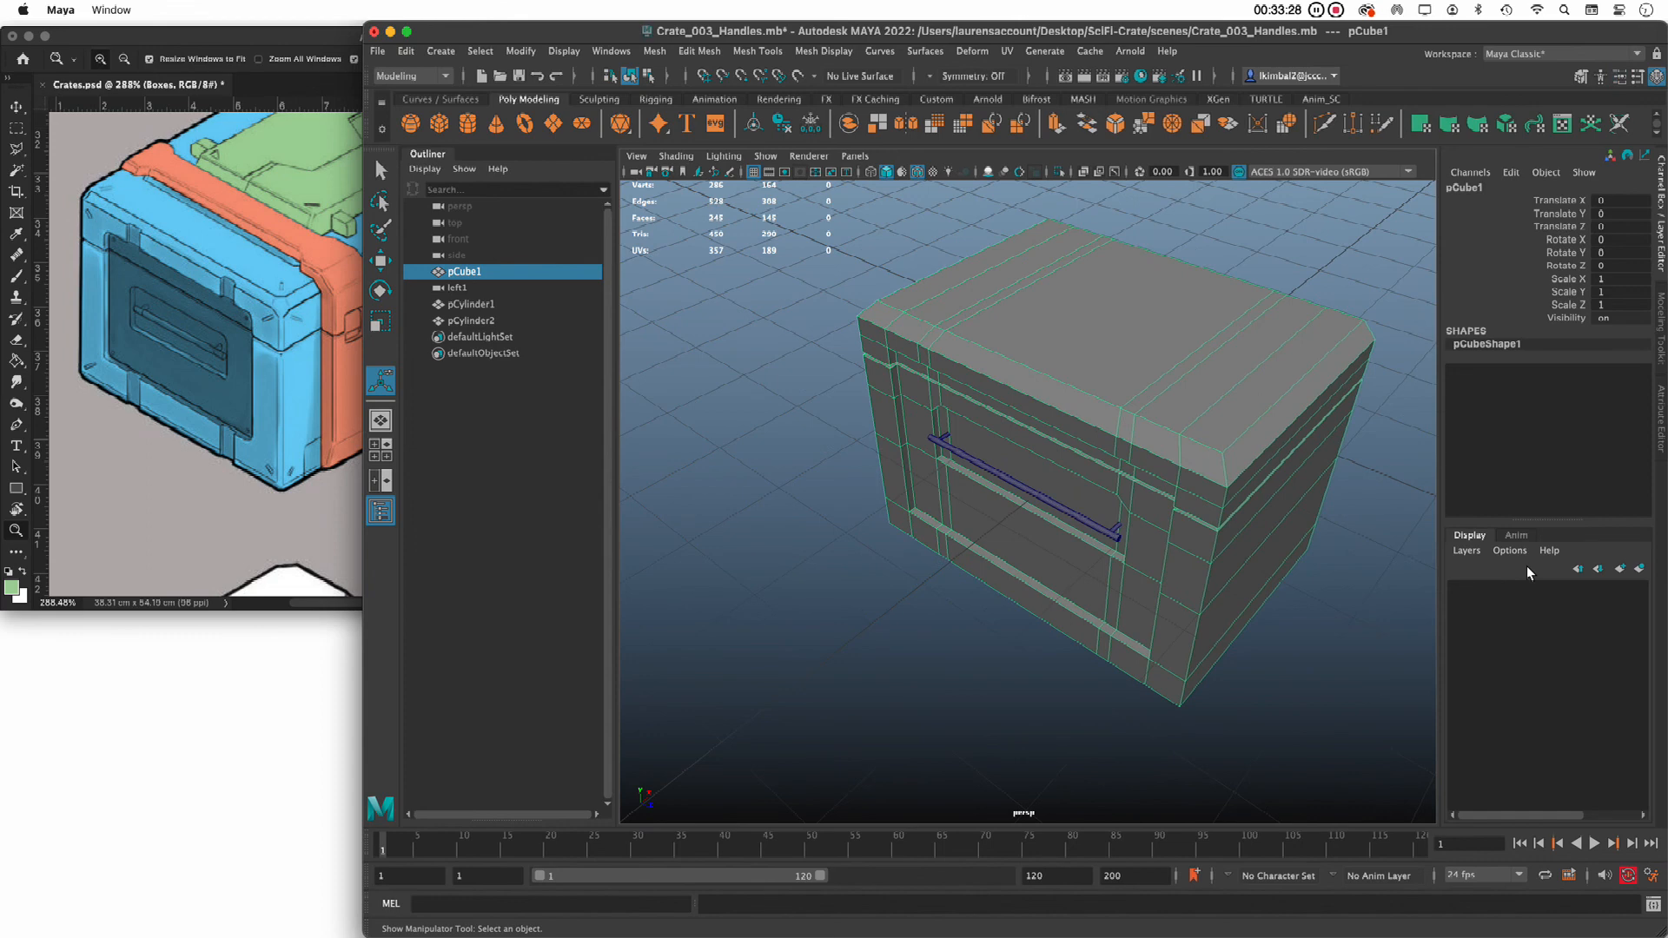
key(ctrl+a)
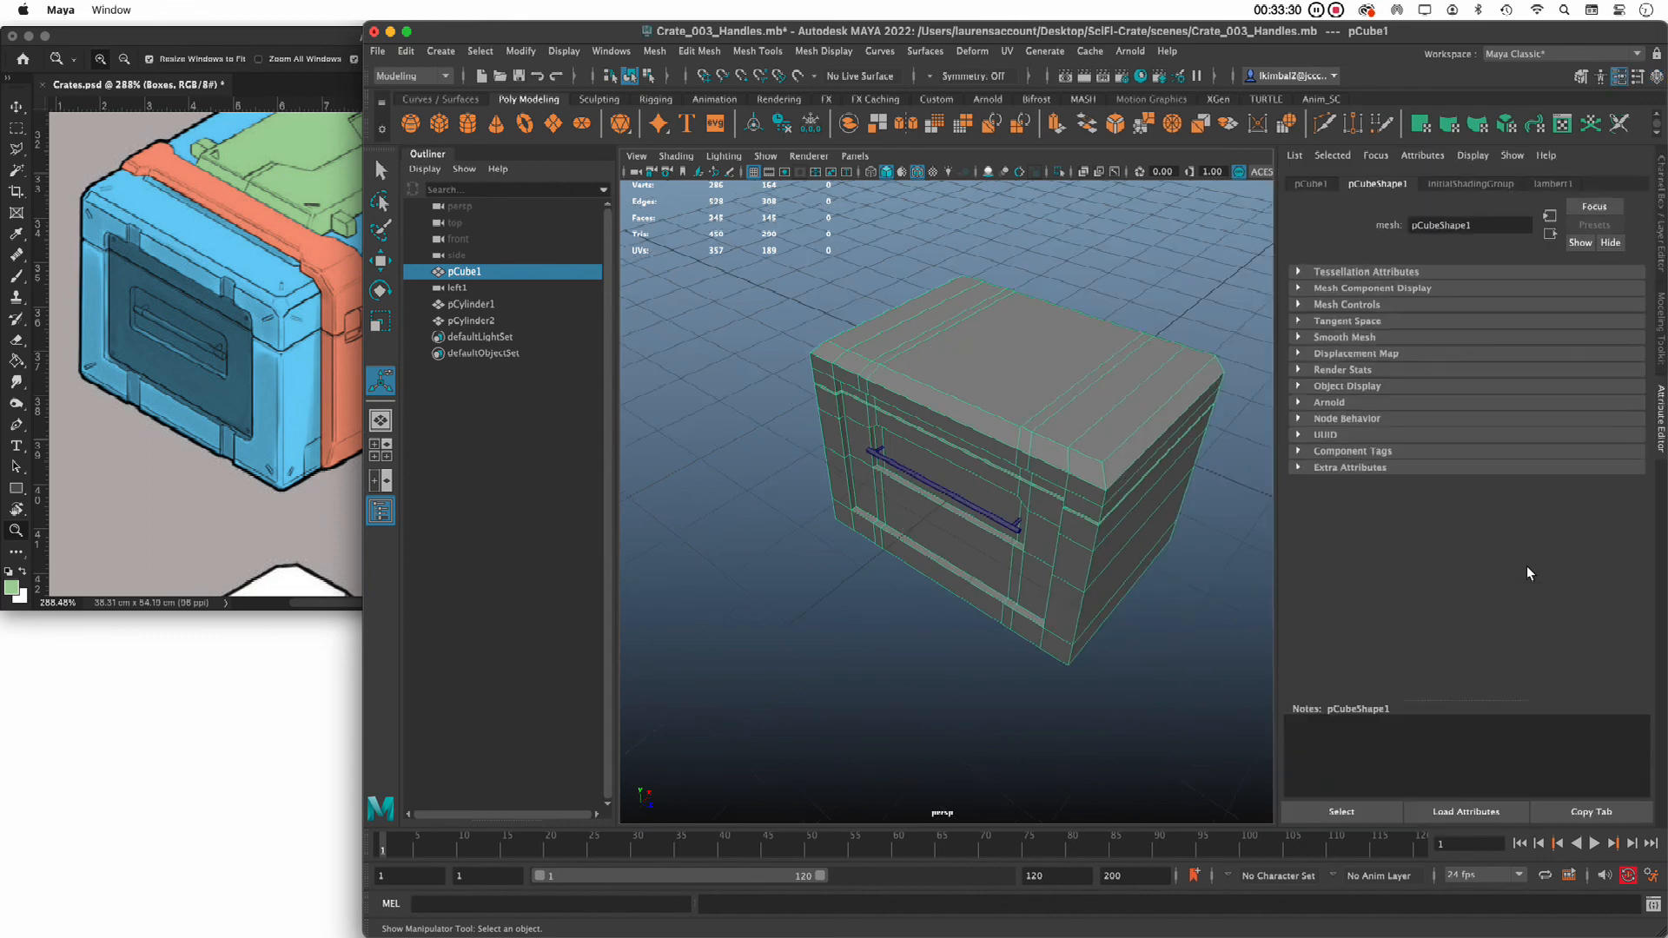
key(ctrl+a)
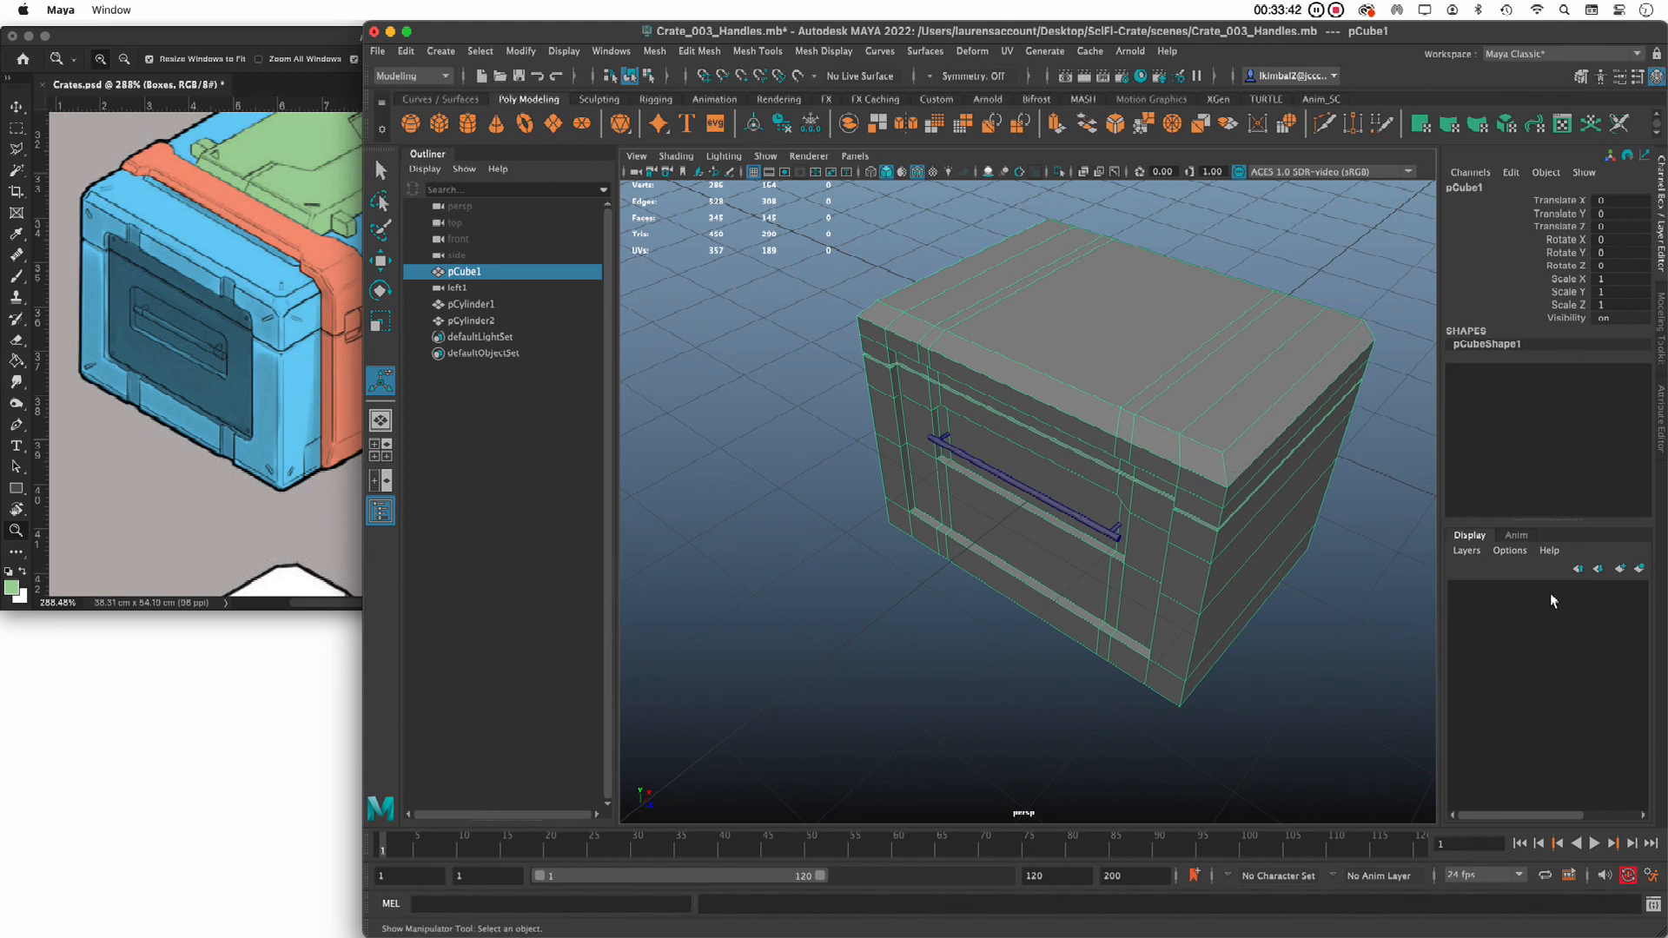
click(1639, 570)
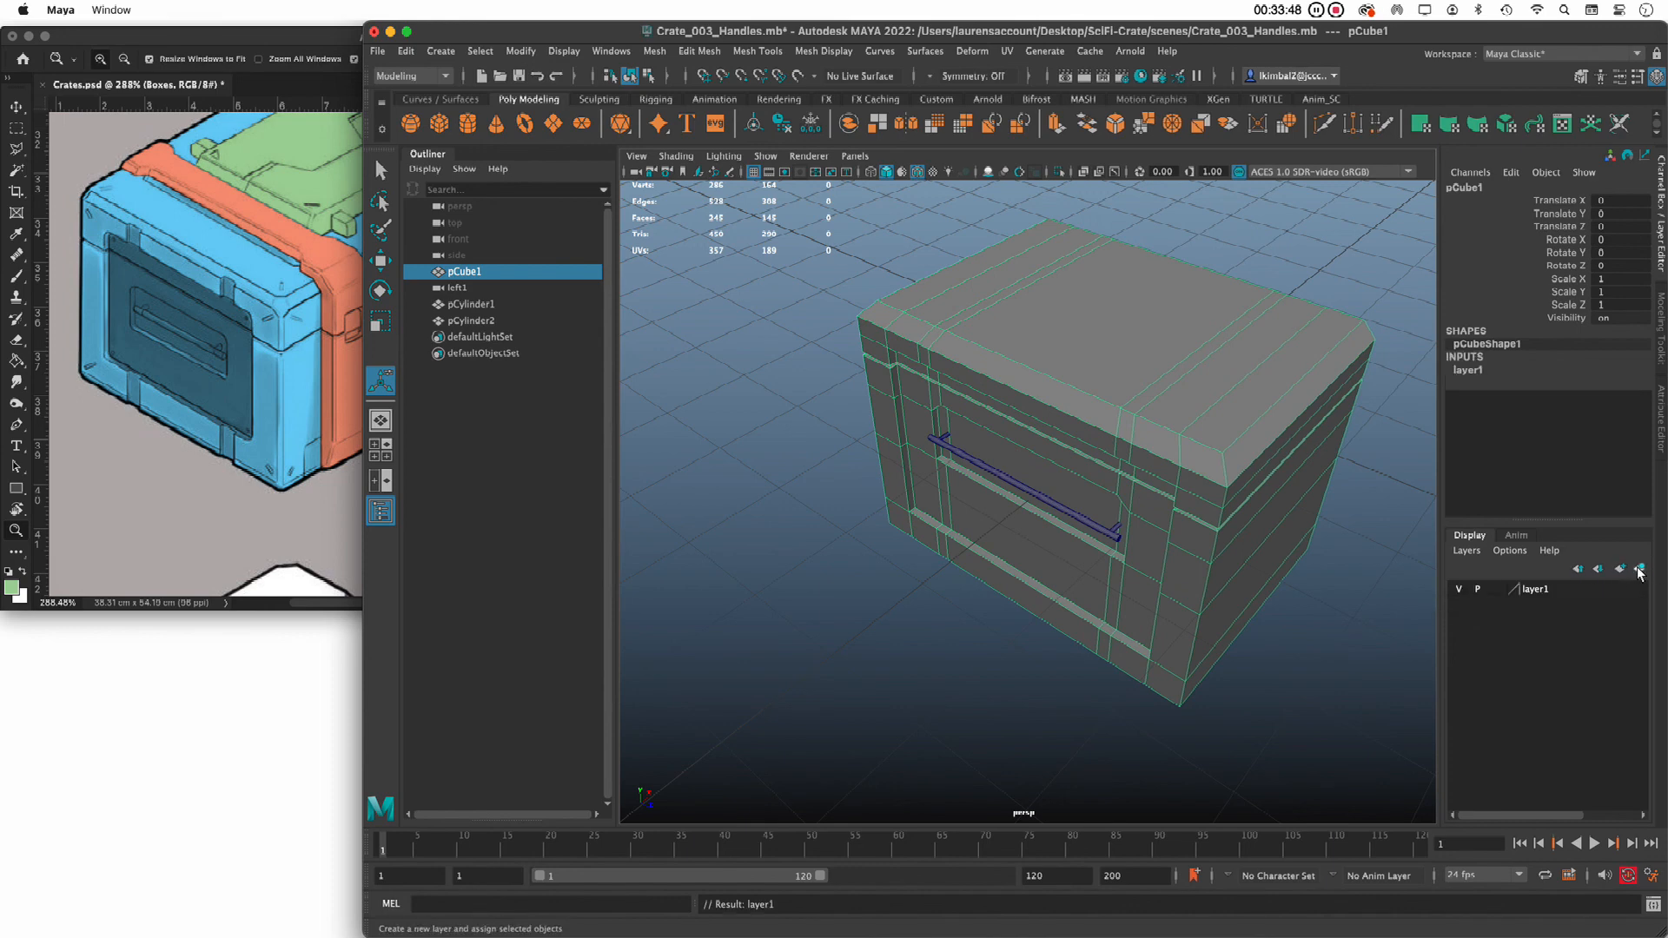
Toggle the new layer's visibility off and on to check that it controls the crate
click(1458, 589)
click(1458, 589)
click(1458, 589)
click(1458, 589)
click(1458, 590)
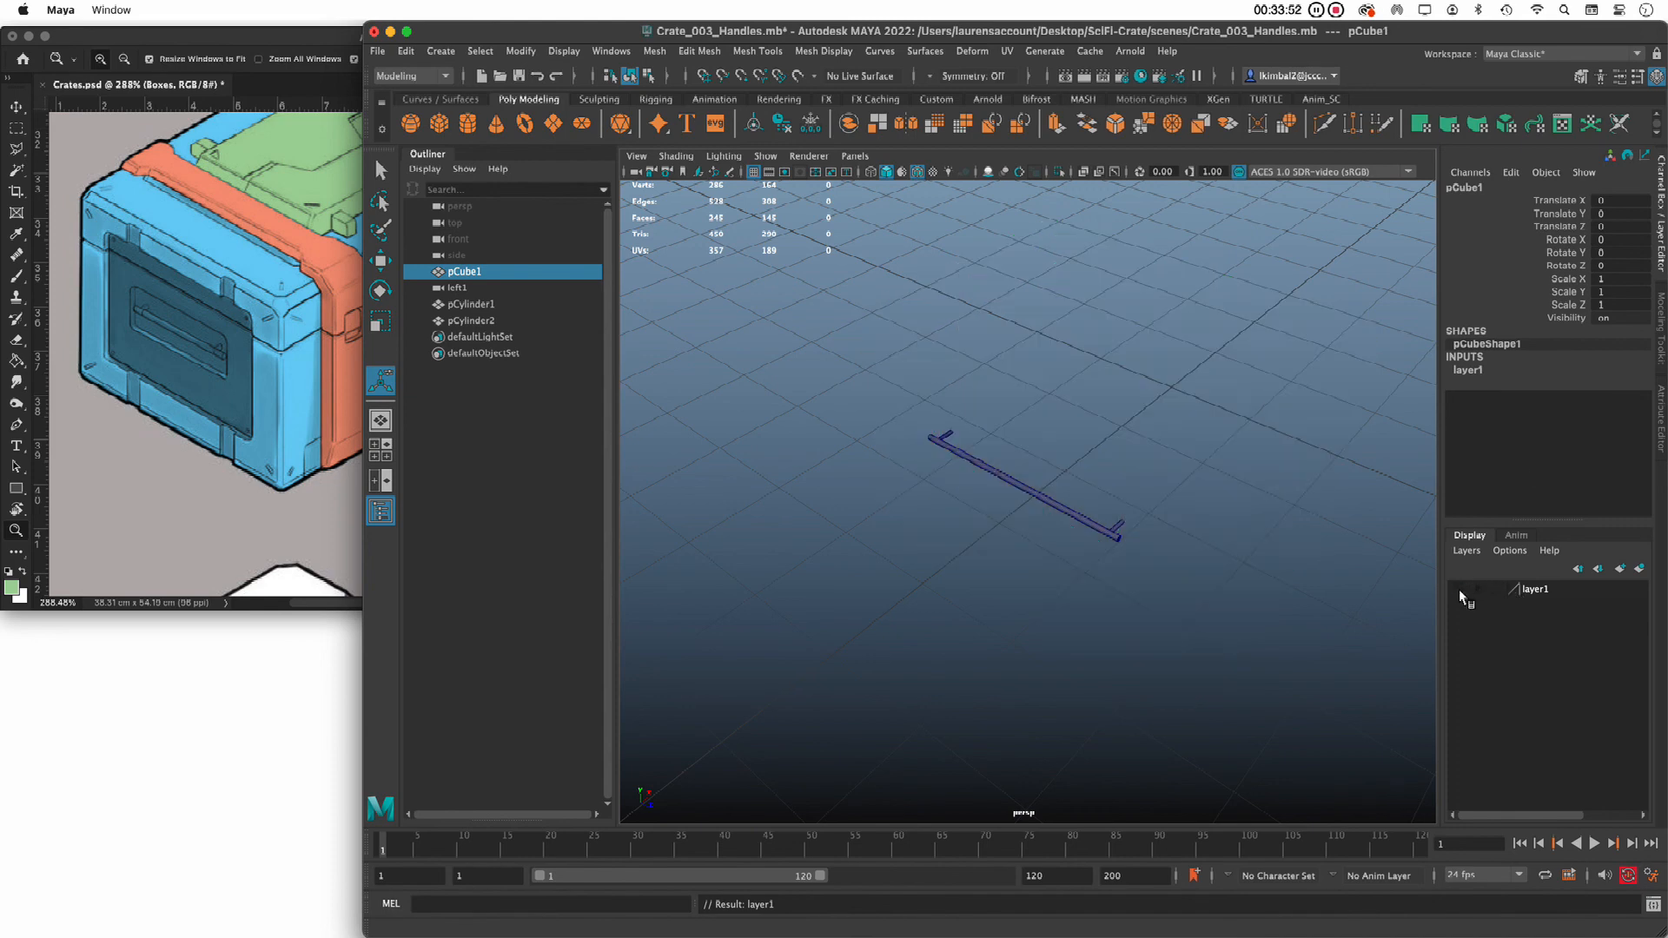
click(1458, 589)
Rename the crate's display layer as Crate_Lyr
double_click(1538, 590)
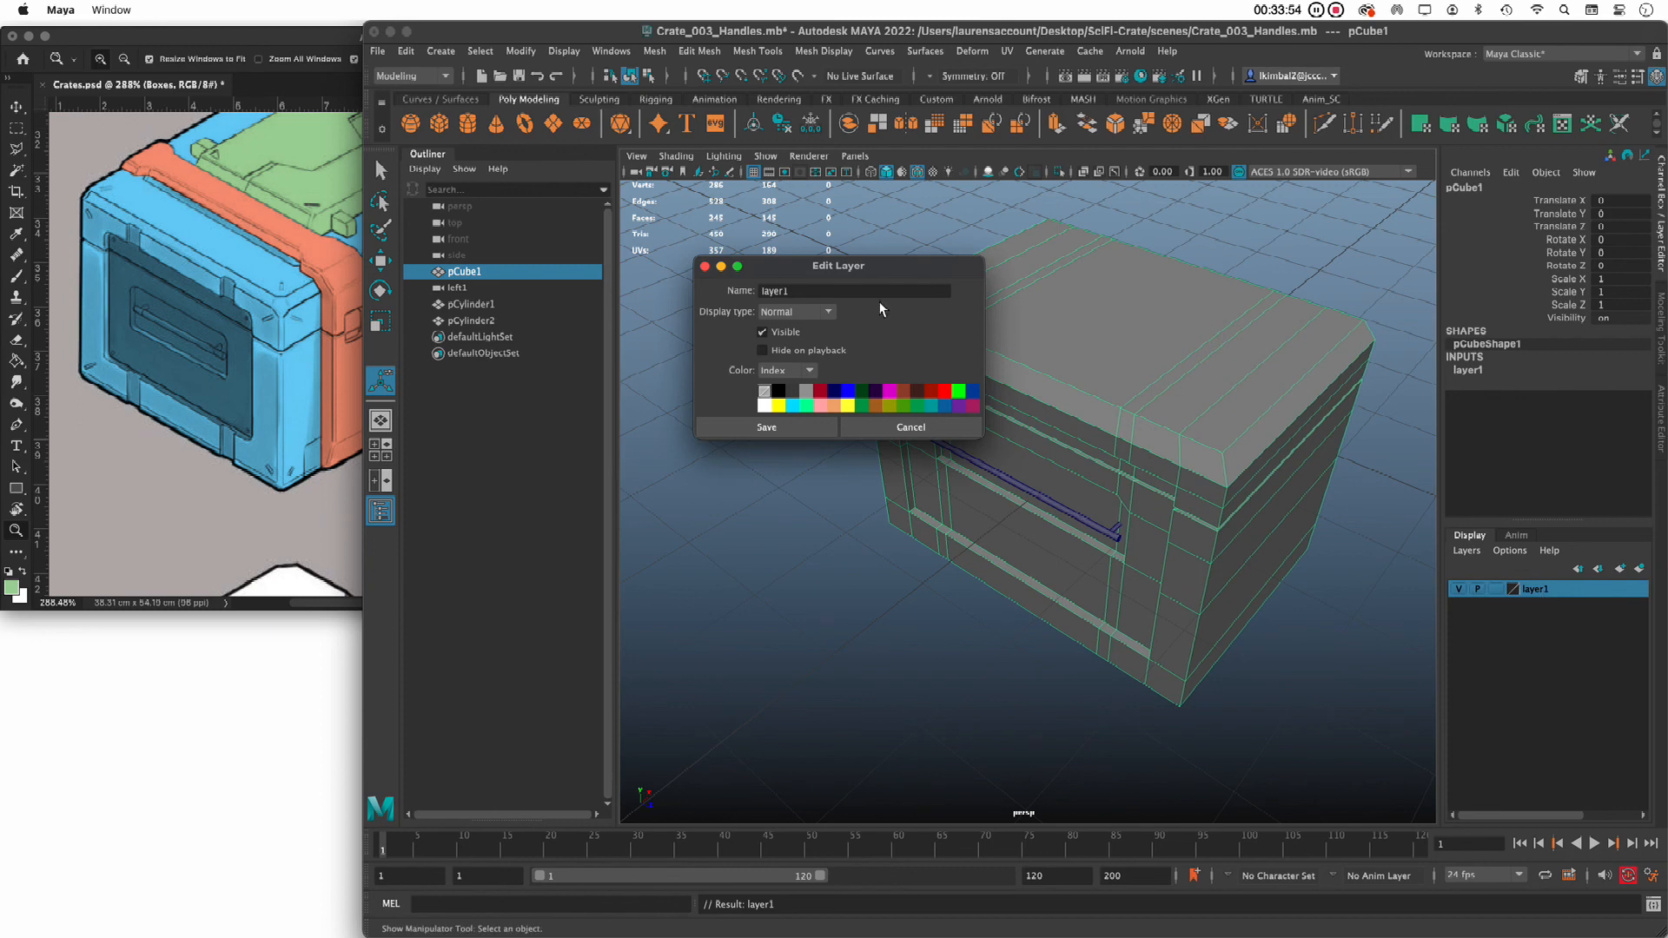
double_click(823, 296)
text(Crate_L)
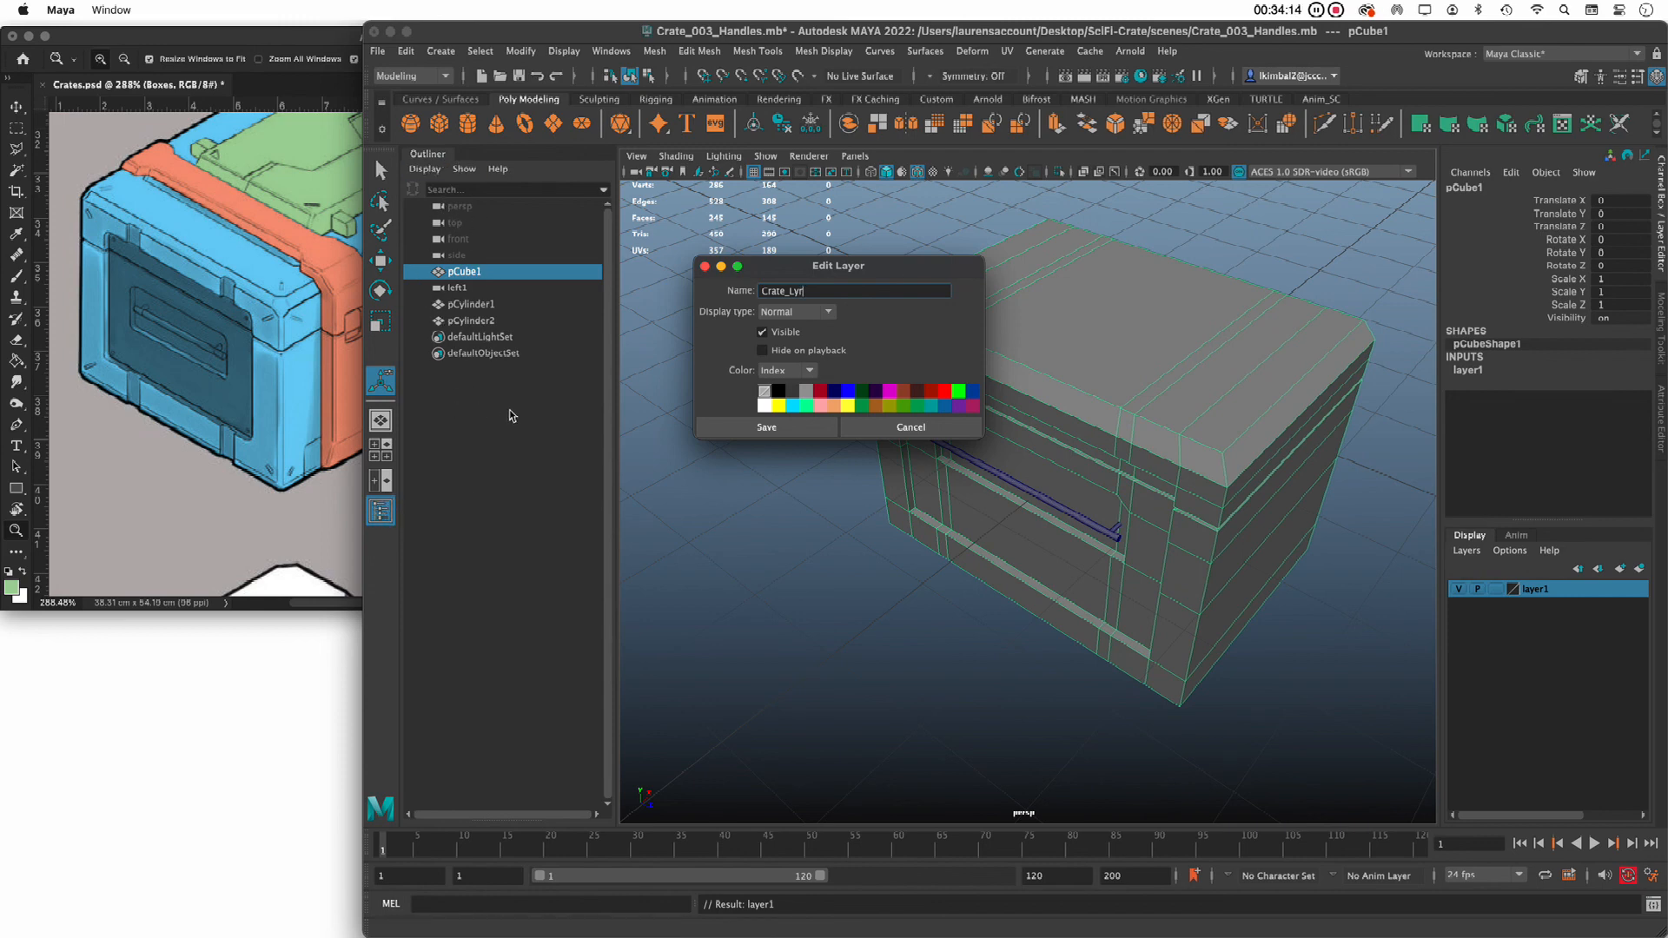
drag(849, 268, 821, 317)
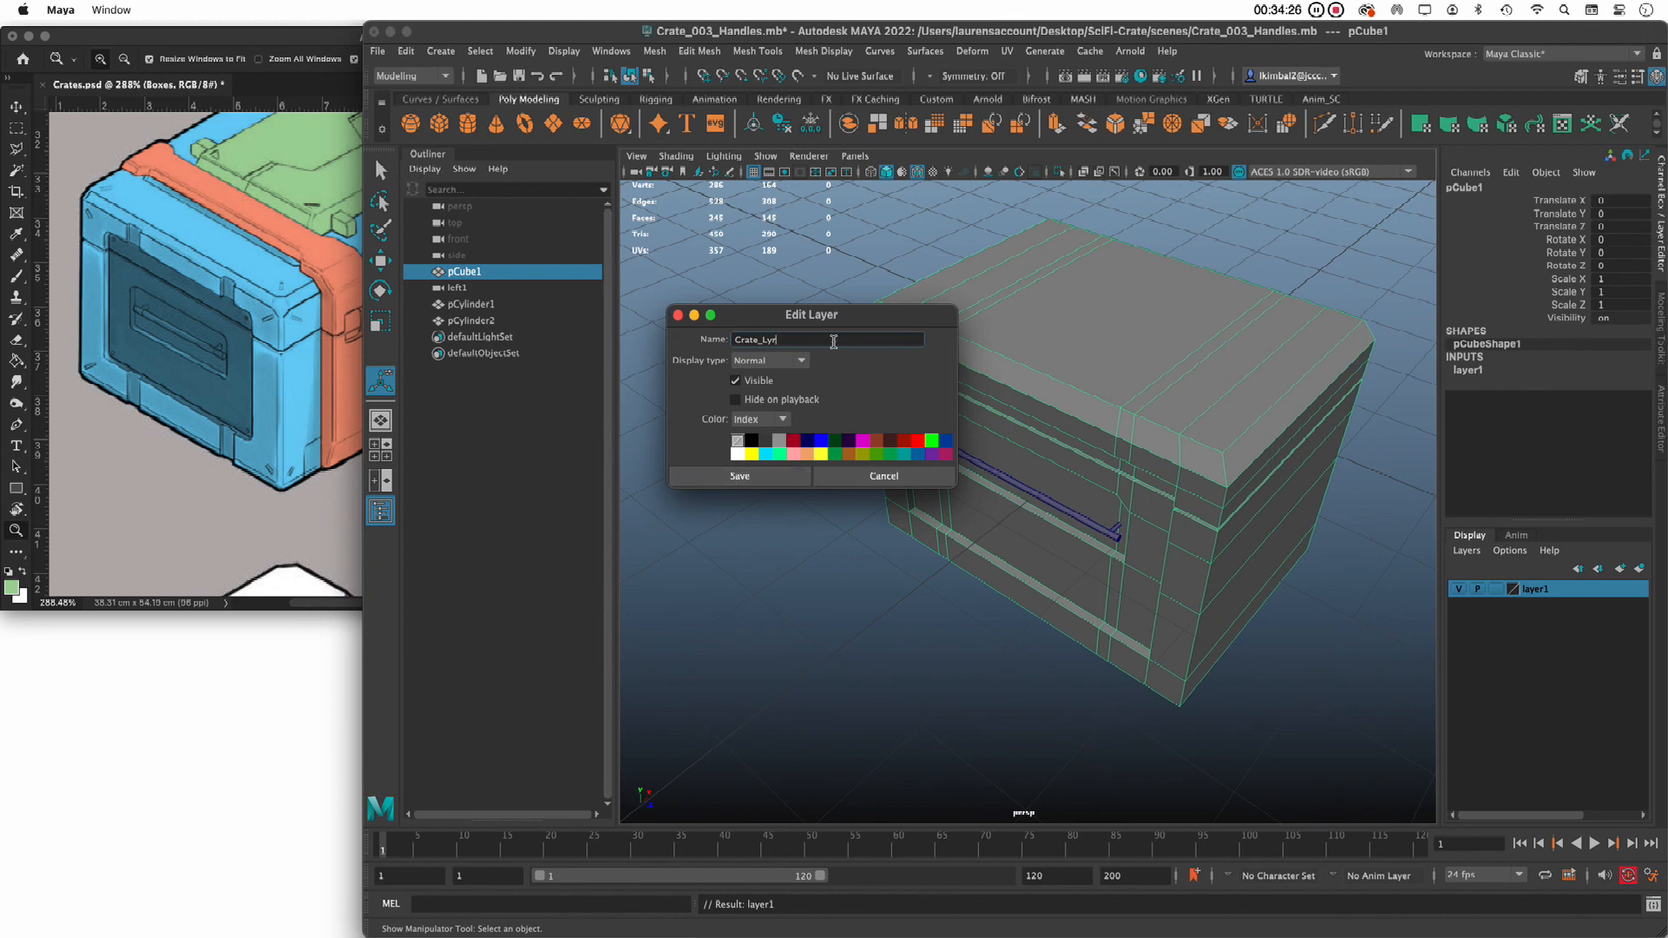
click(712, 476)
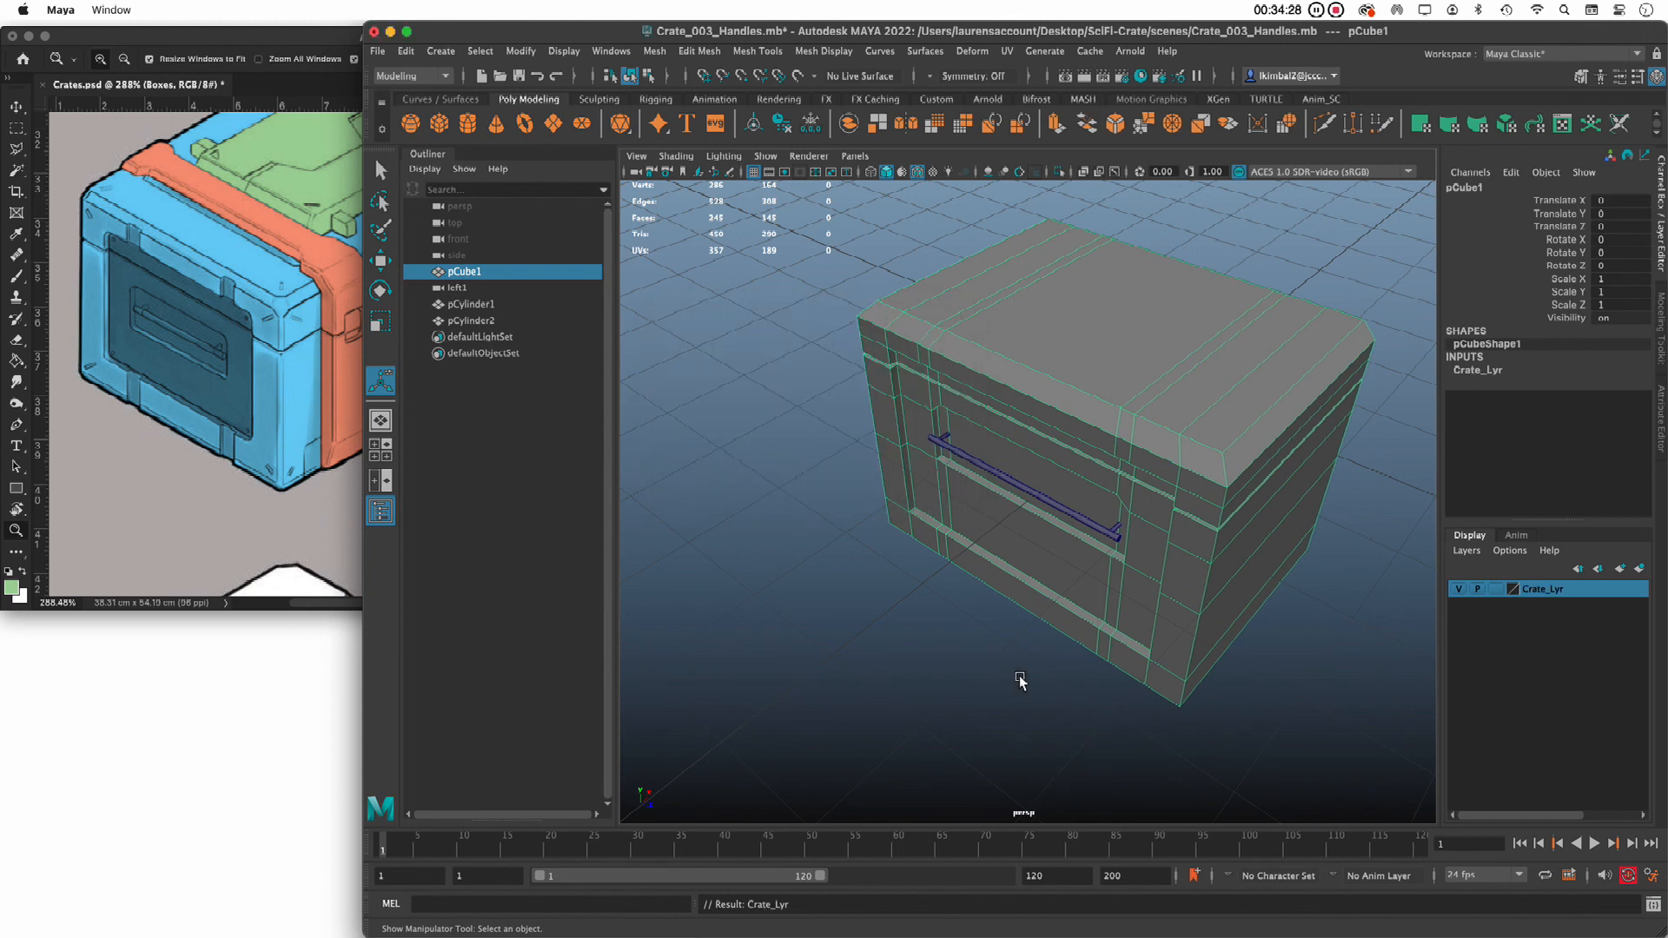
Hide the Crate_Lyr layer and group the handle bar with its short connecting cylinders
click(1457, 590)
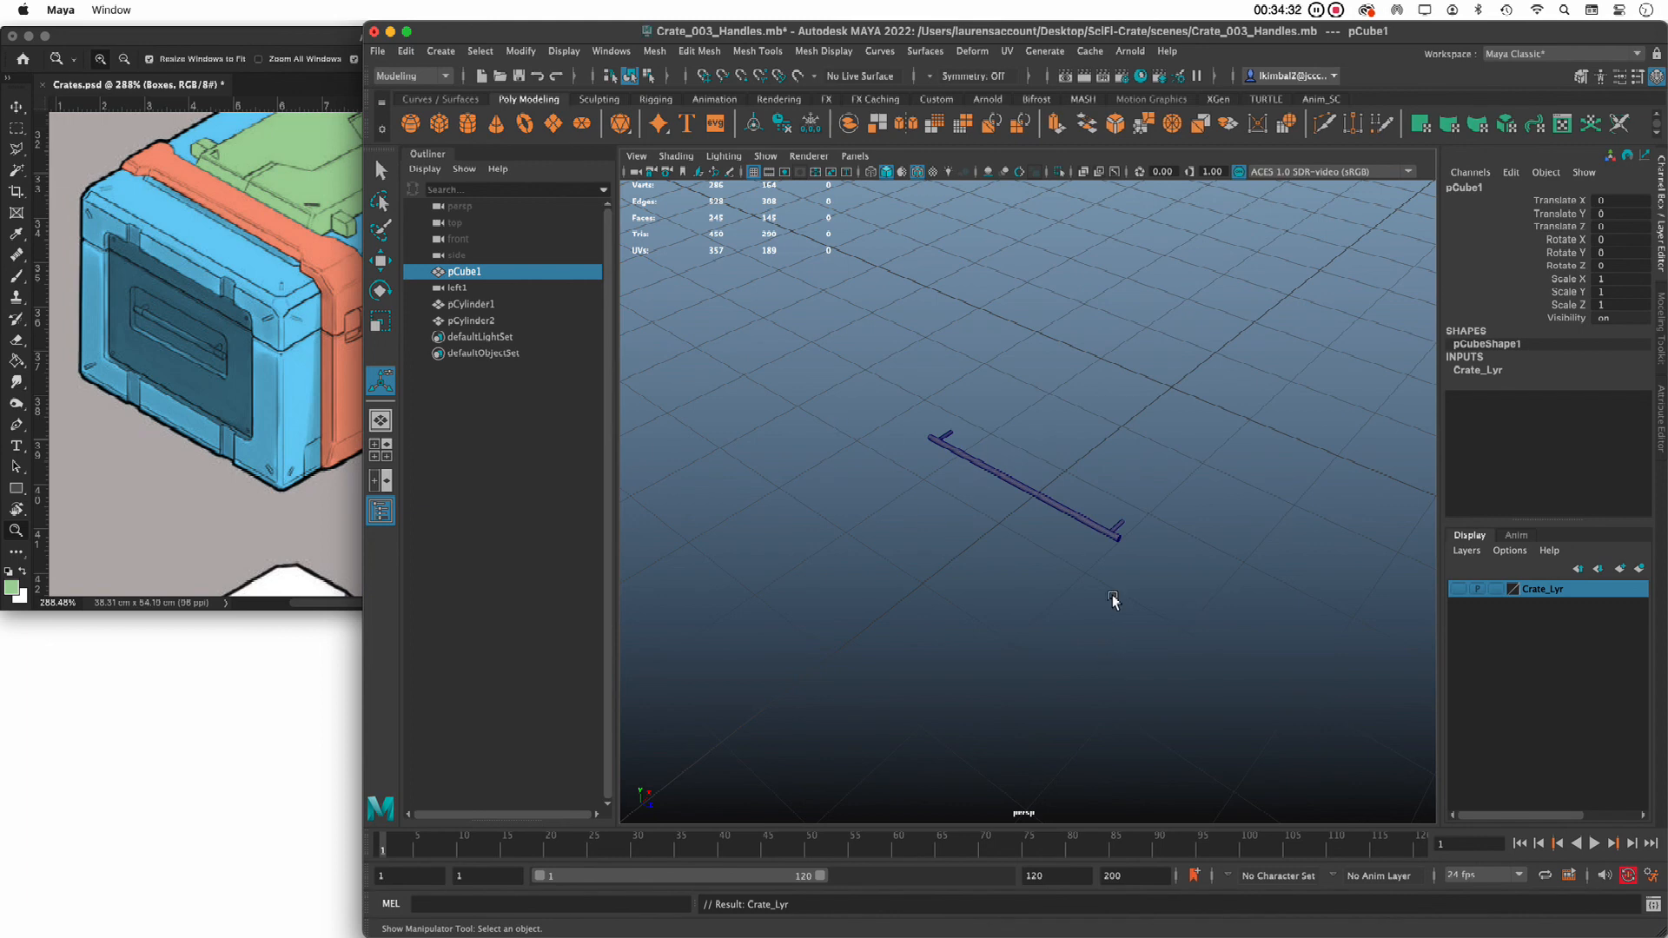
drag(927, 395, 1177, 580)
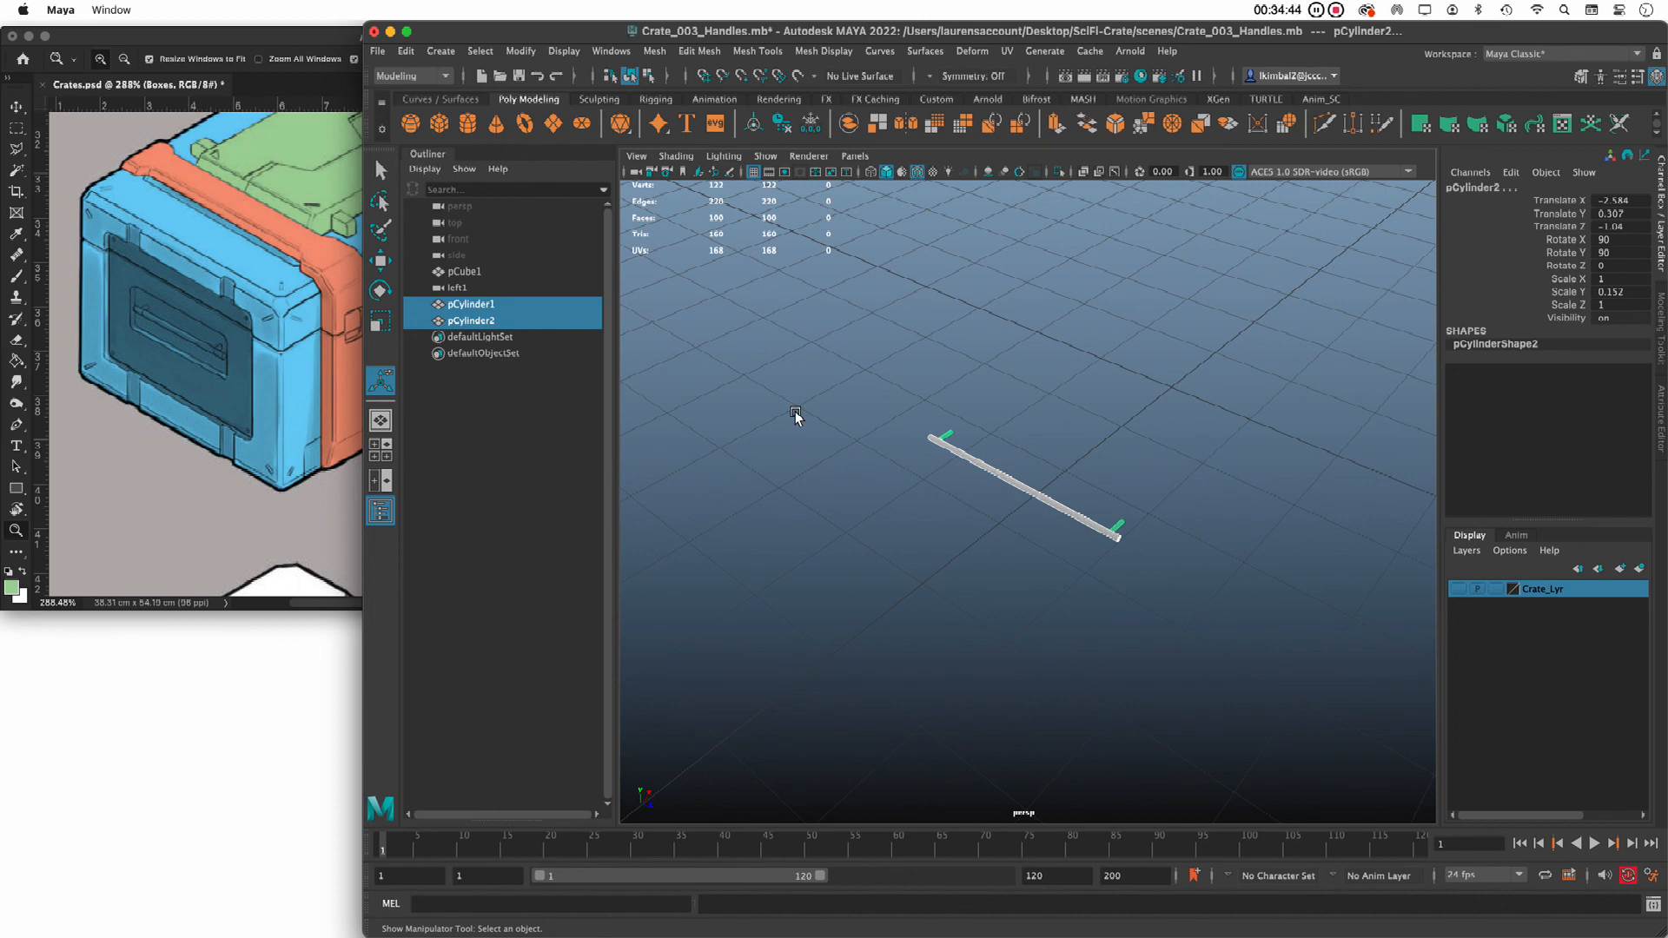
key(ctrl+g)
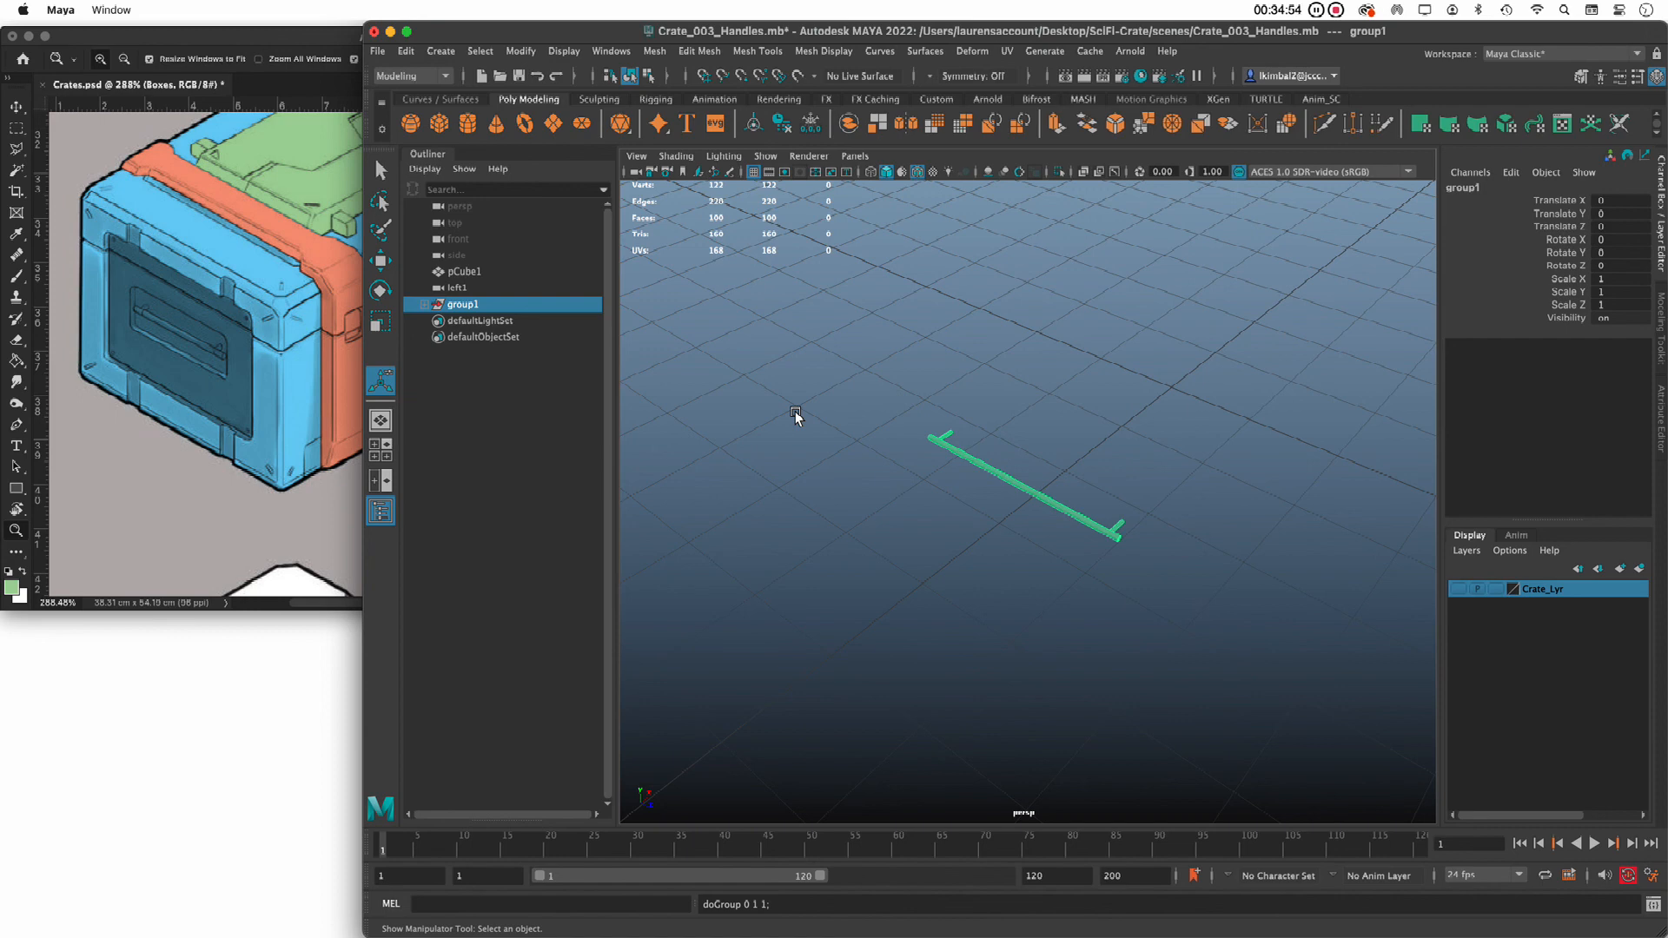
click(439, 52)
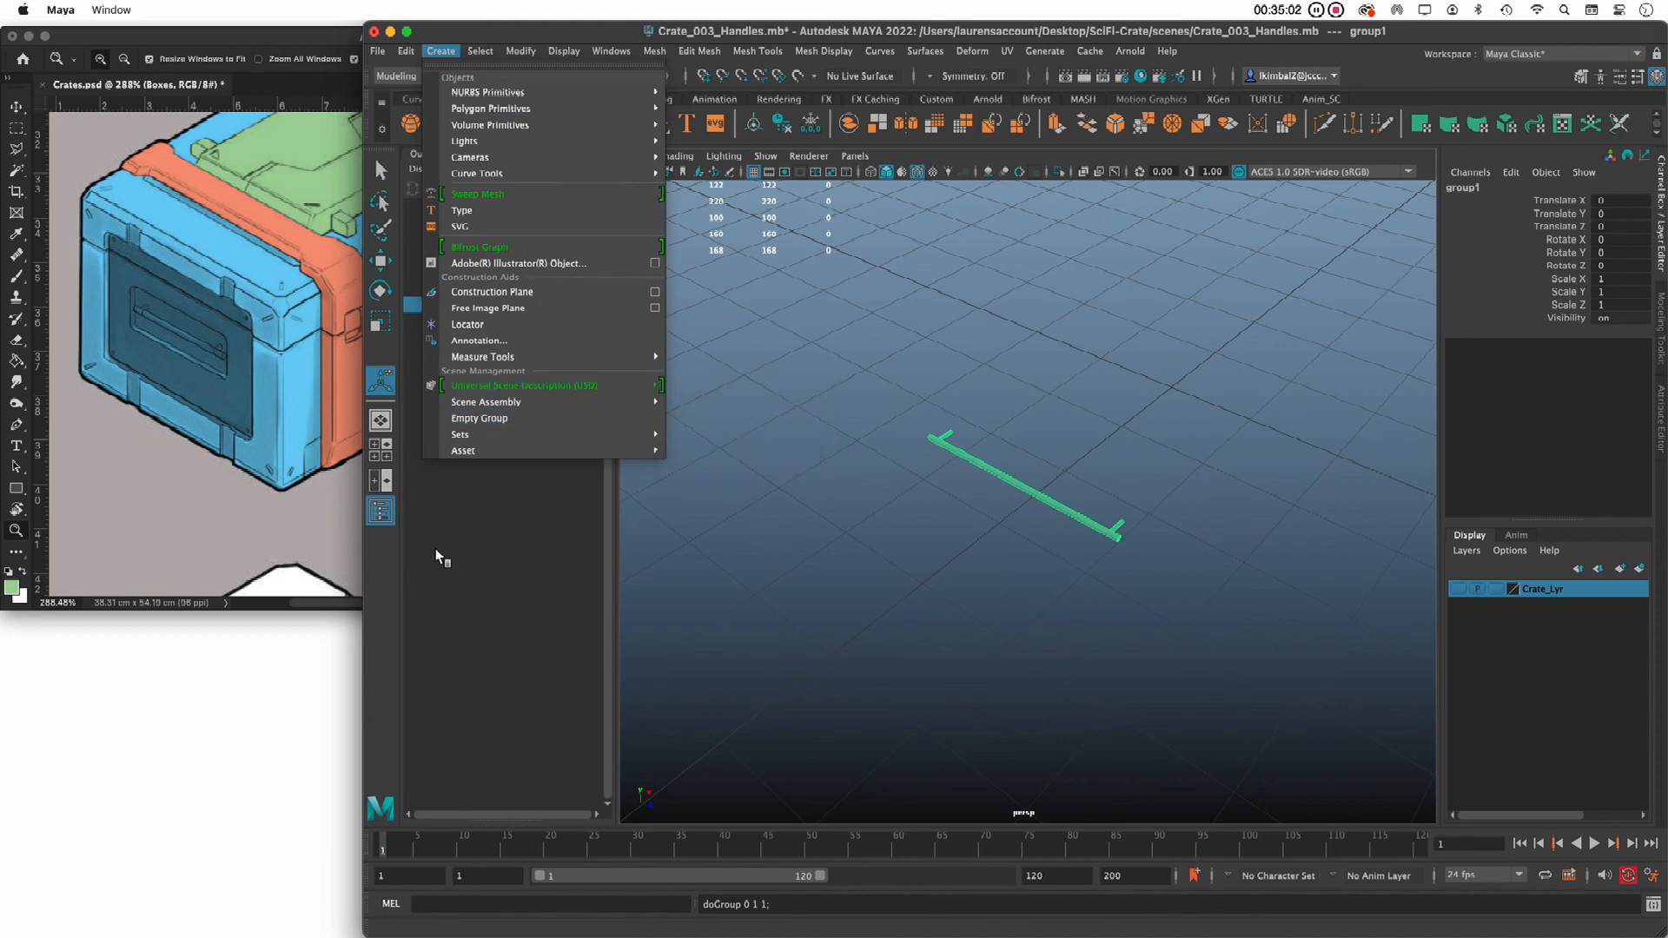
click(435, 549)
Rename the handle group as Left_Handle, expanding it to see its cylinders and collapsing it again
click(425, 304)
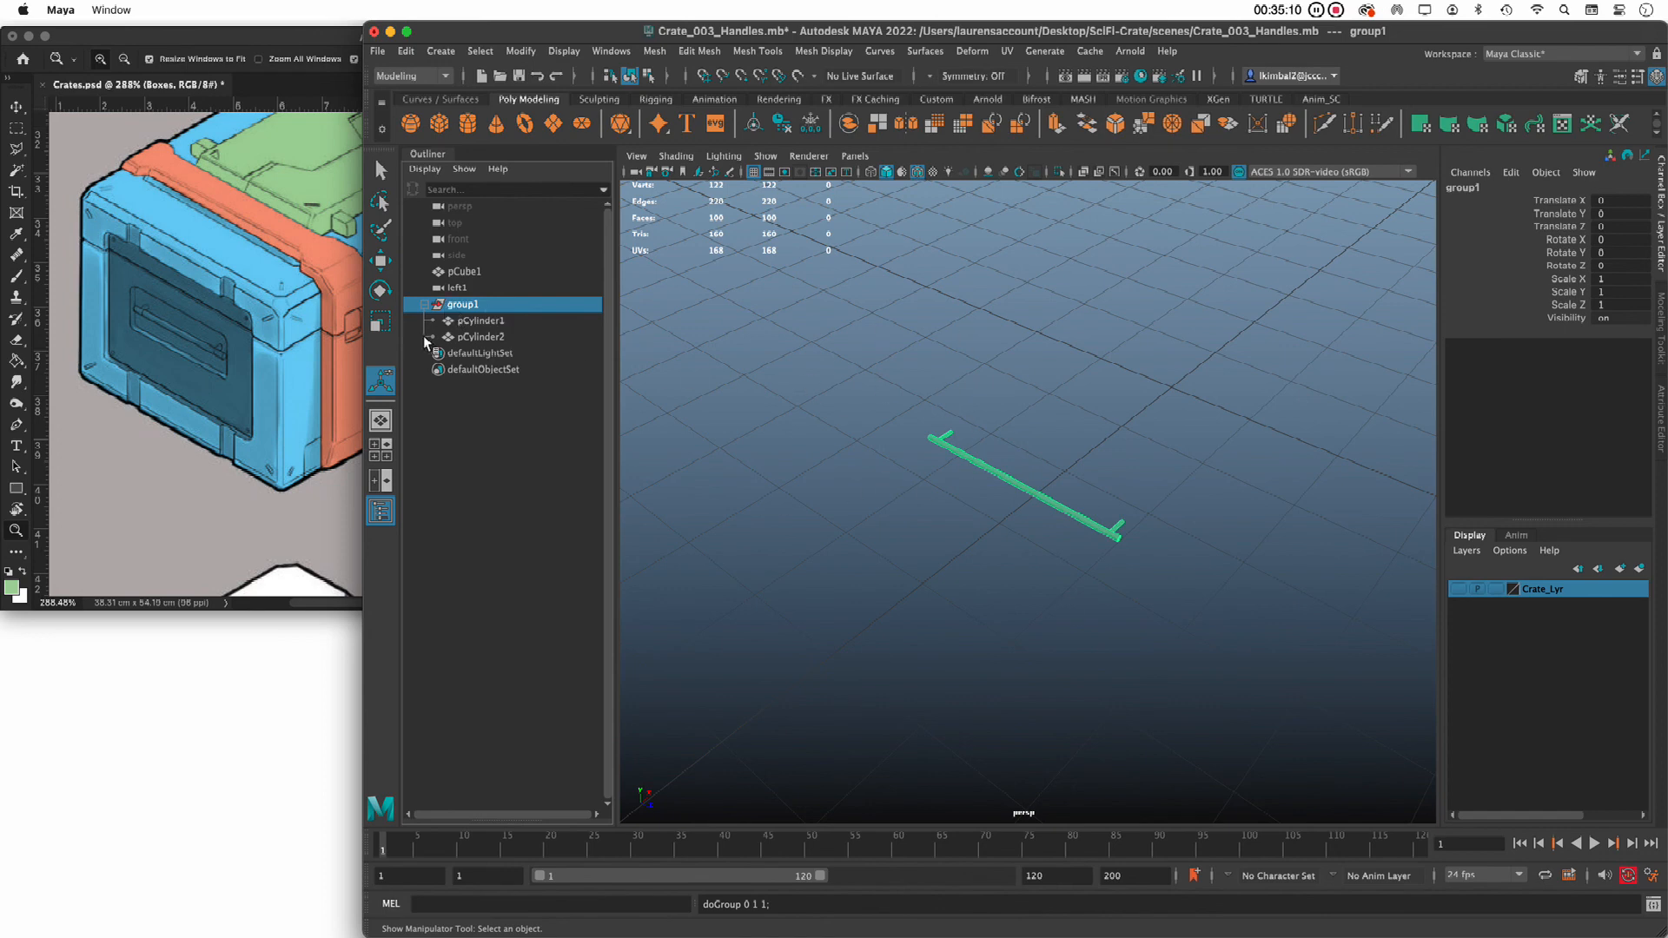
double_click(466, 305)
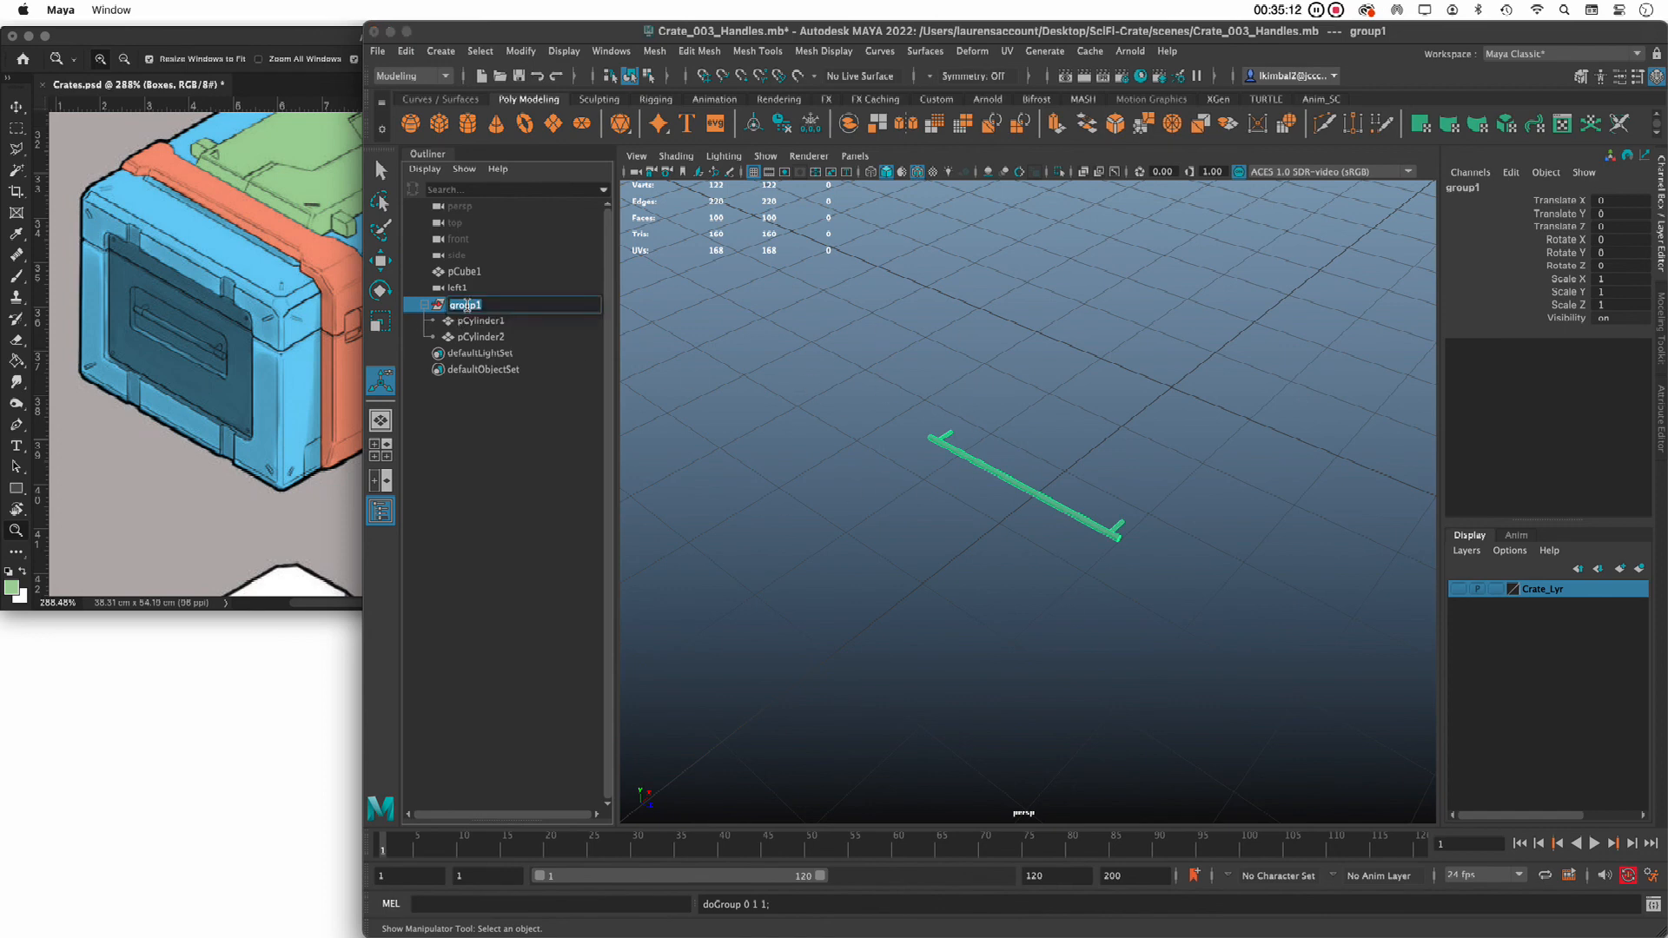
key(BackSpace)
text(Left_Handle)
key(Return)
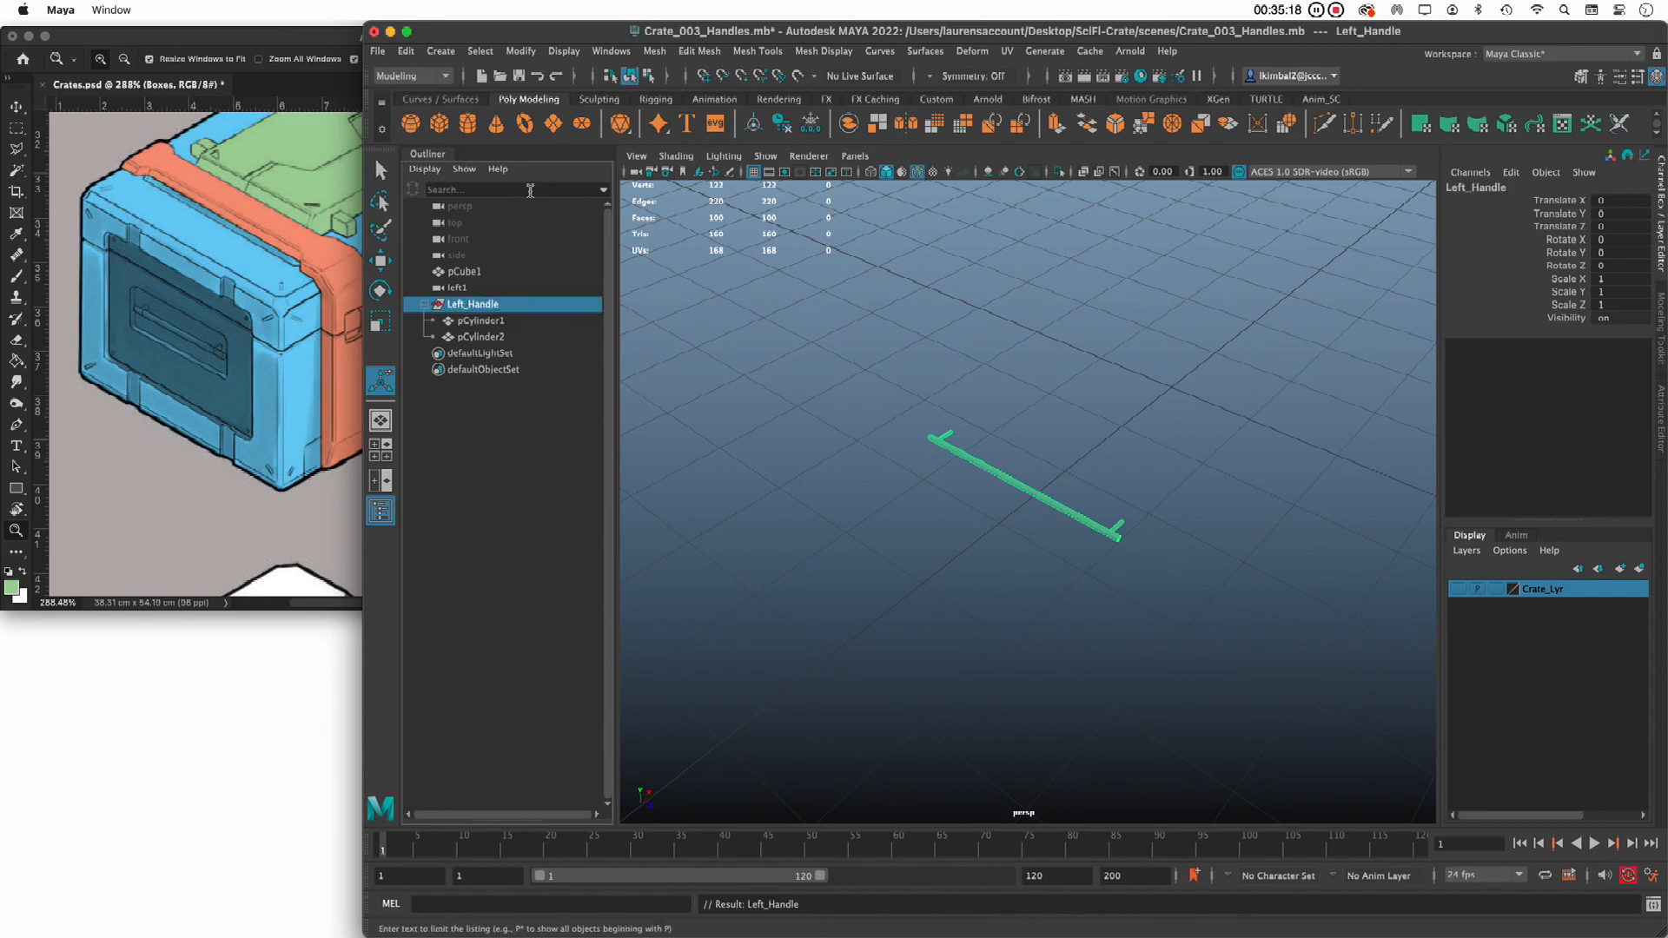
click(425, 305)
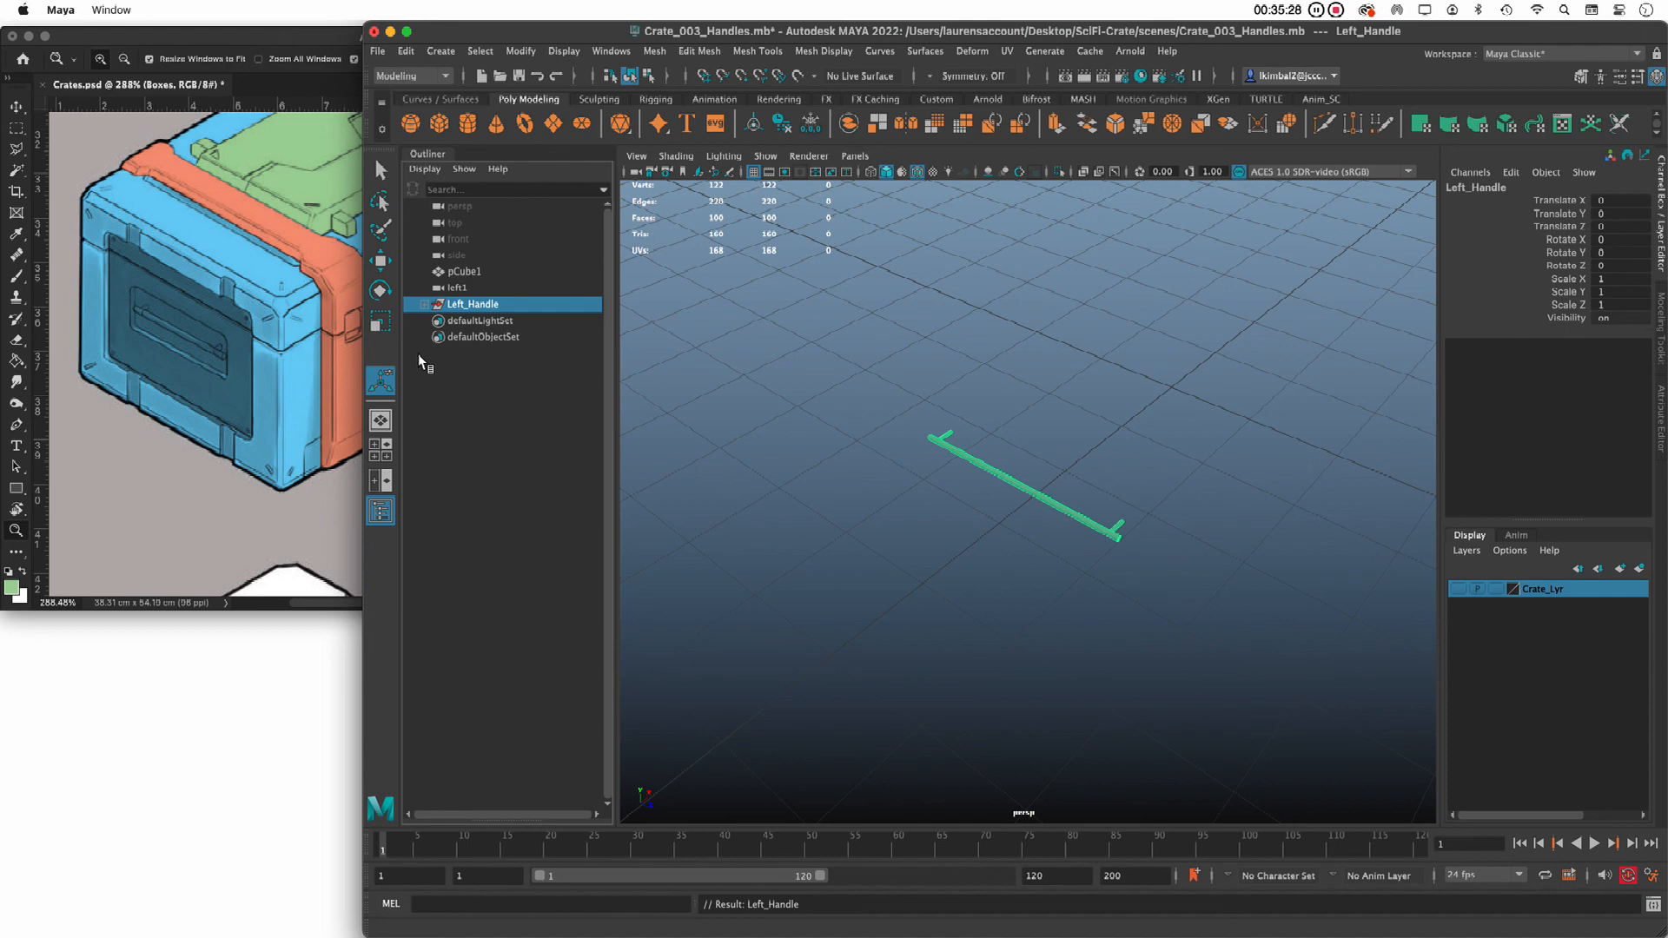
Assign the Left_Handle group to a new display layer named Handle_Lyr
click(1639, 568)
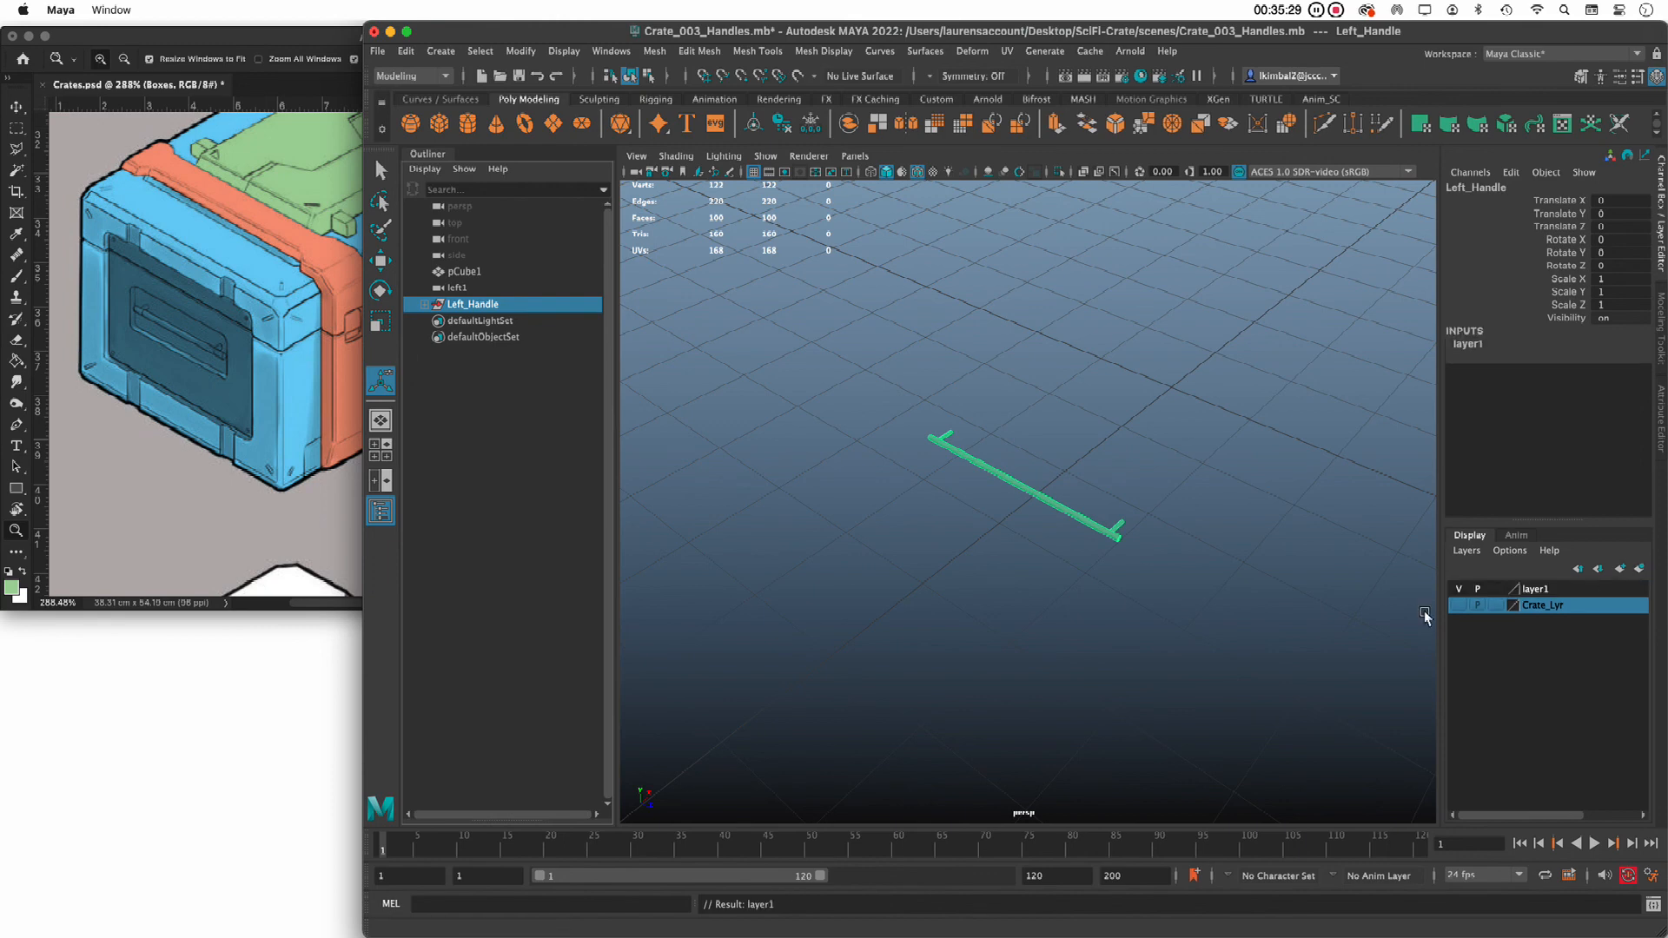
double_click(1536, 589)
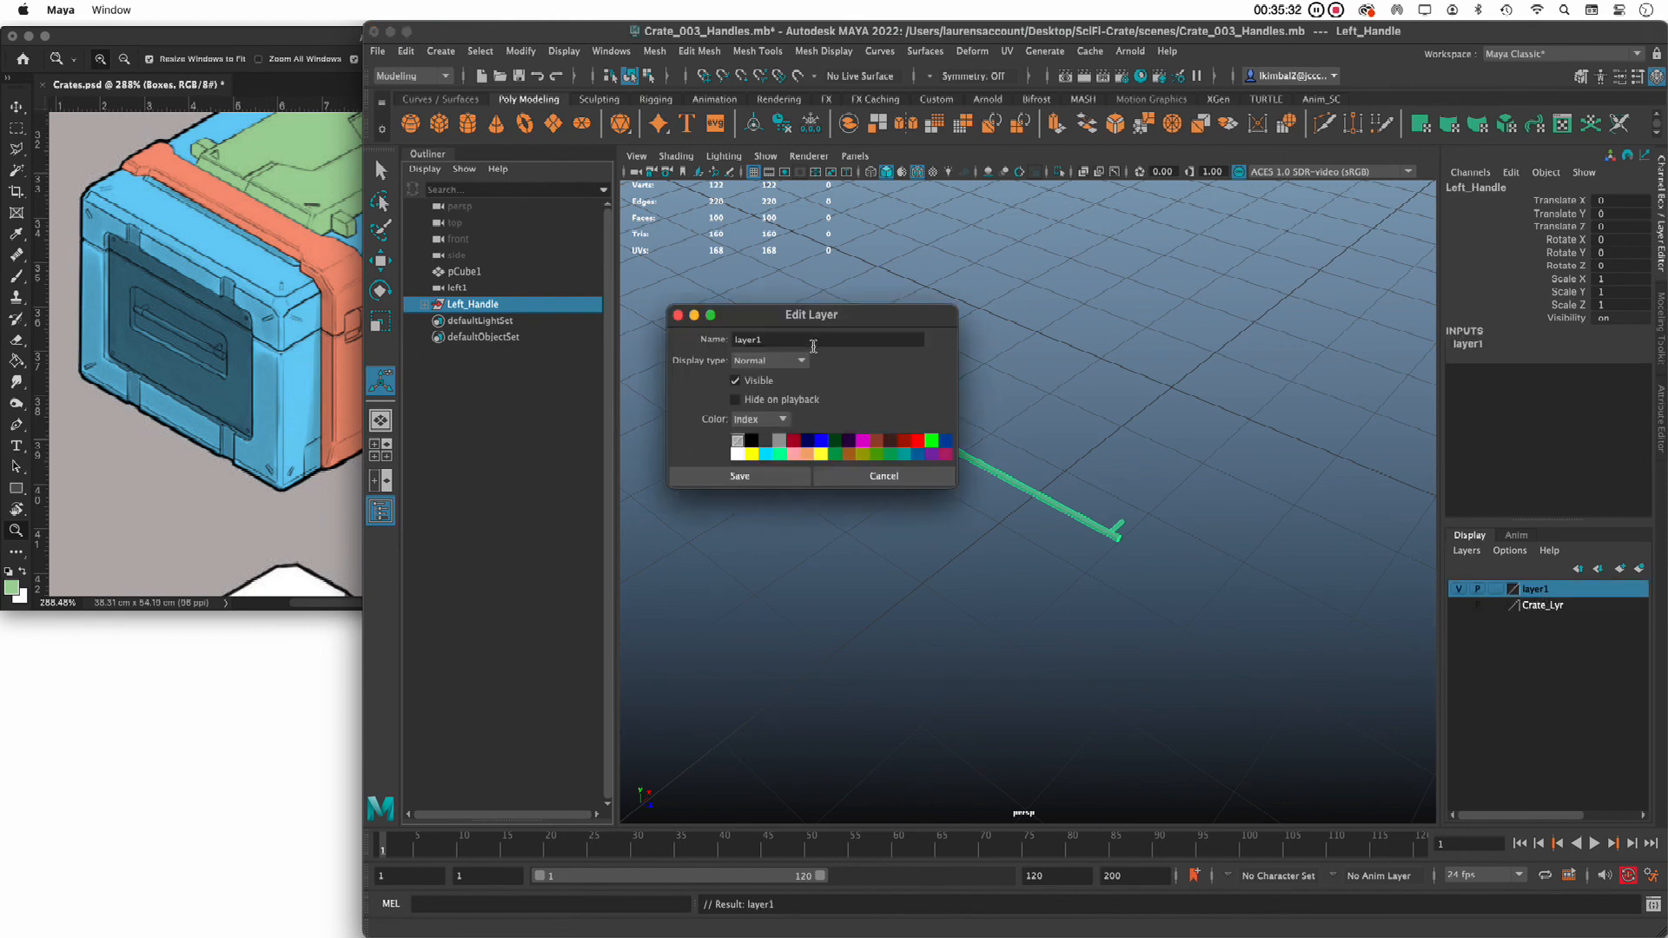
text(Handle_Lyr)
click(753, 475)
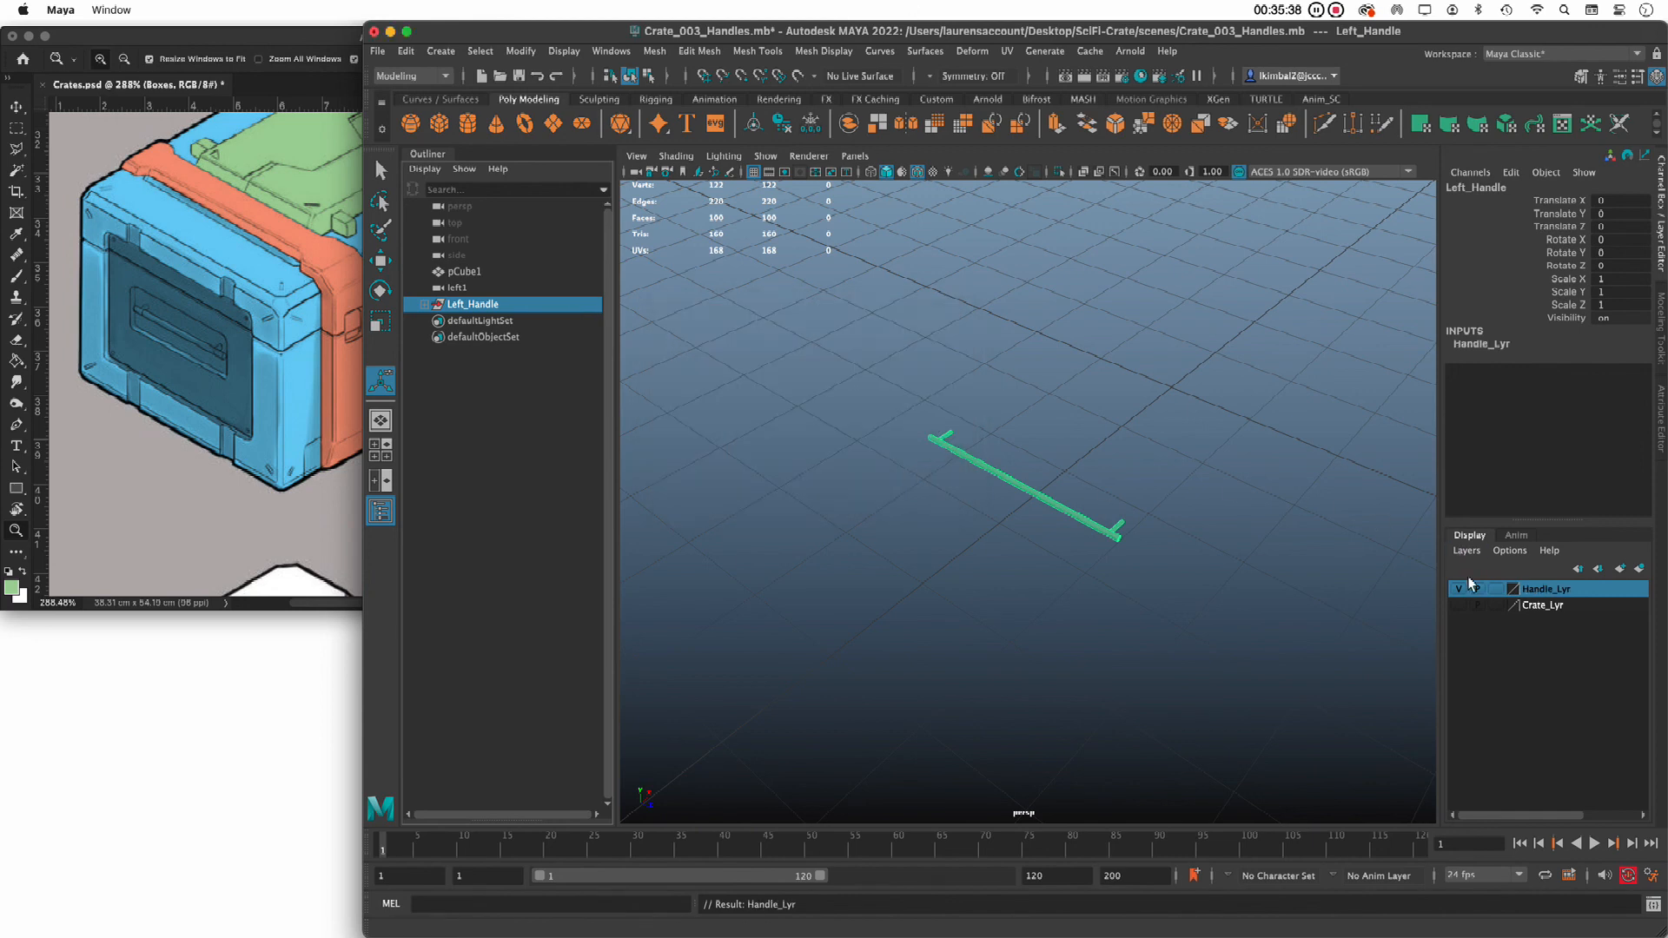
Make the Crate_Lyr layer visible again, deselect the handle and save the scene
click(1459, 606)
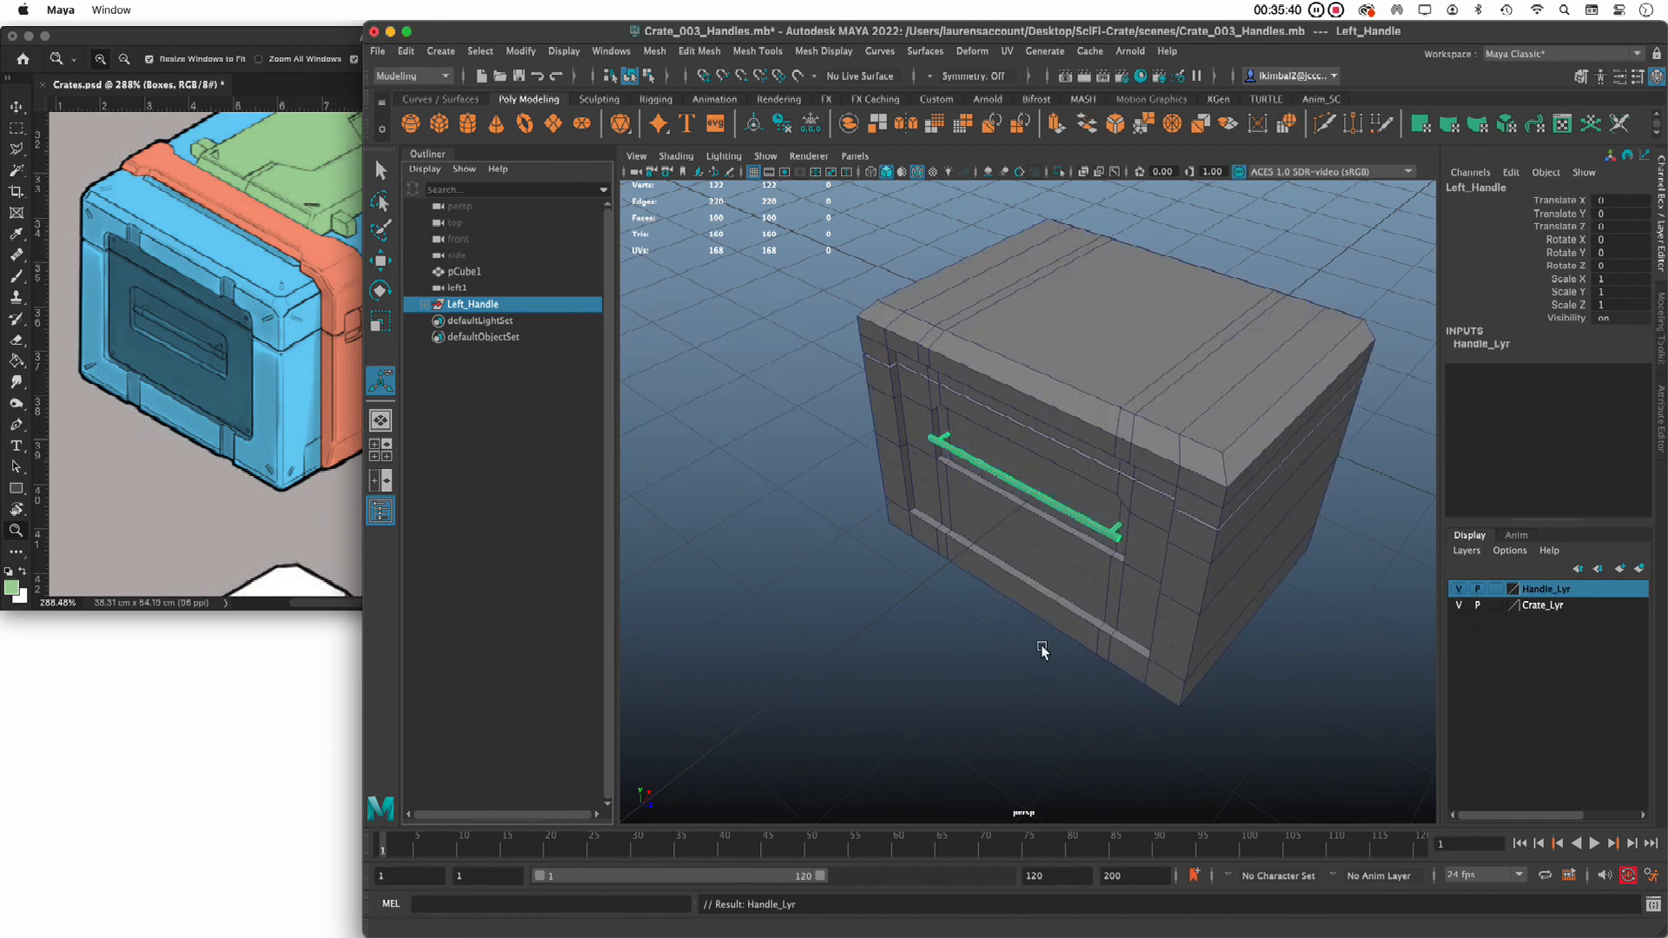
click(893, 666)
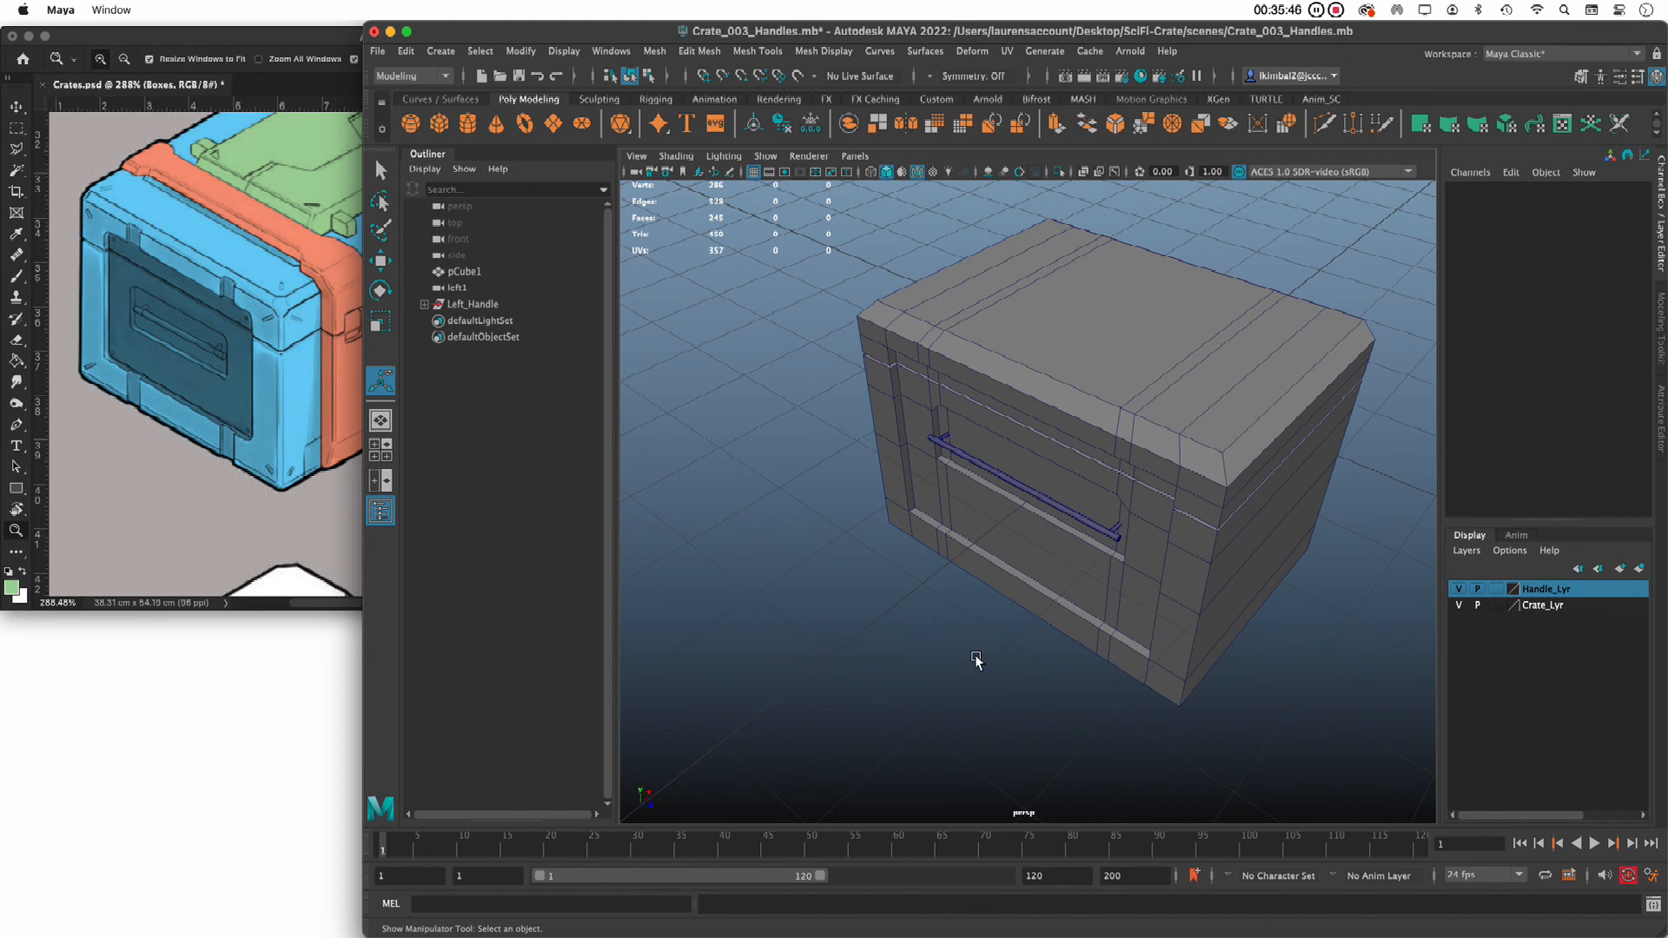
alt+right_drag(976, 658, 881, 623)
alt+drag(881, 623, 756, 644)
key(super+s)
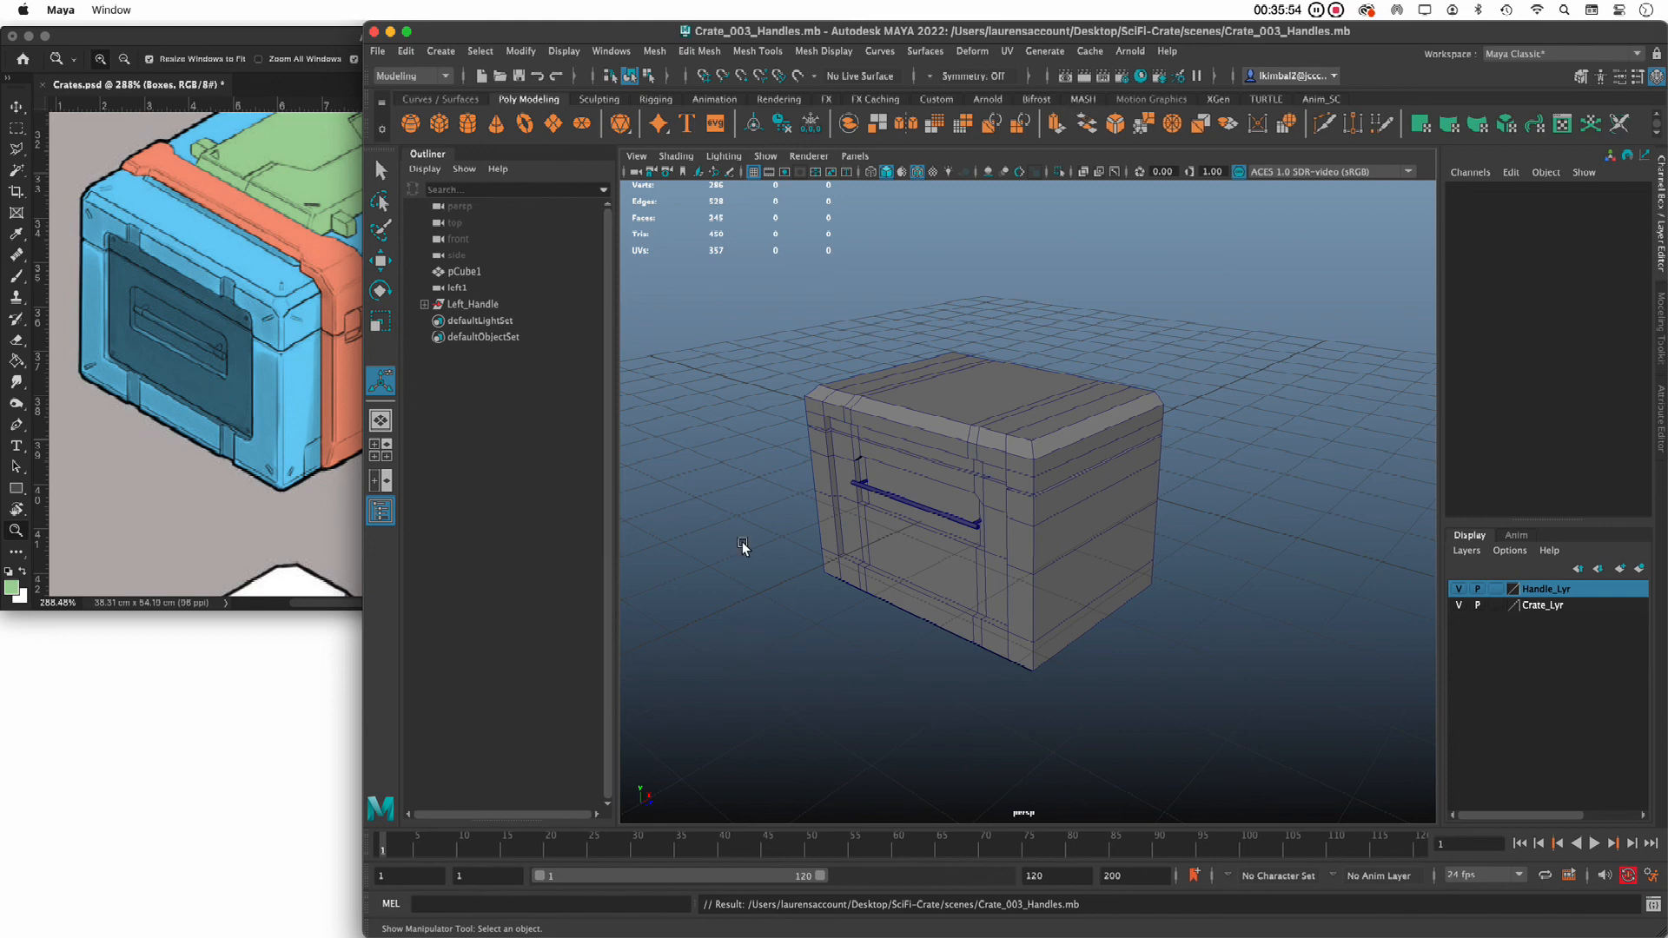
Switch to Photoshop to examine the orange straps on the crate concept
click(224, 38)
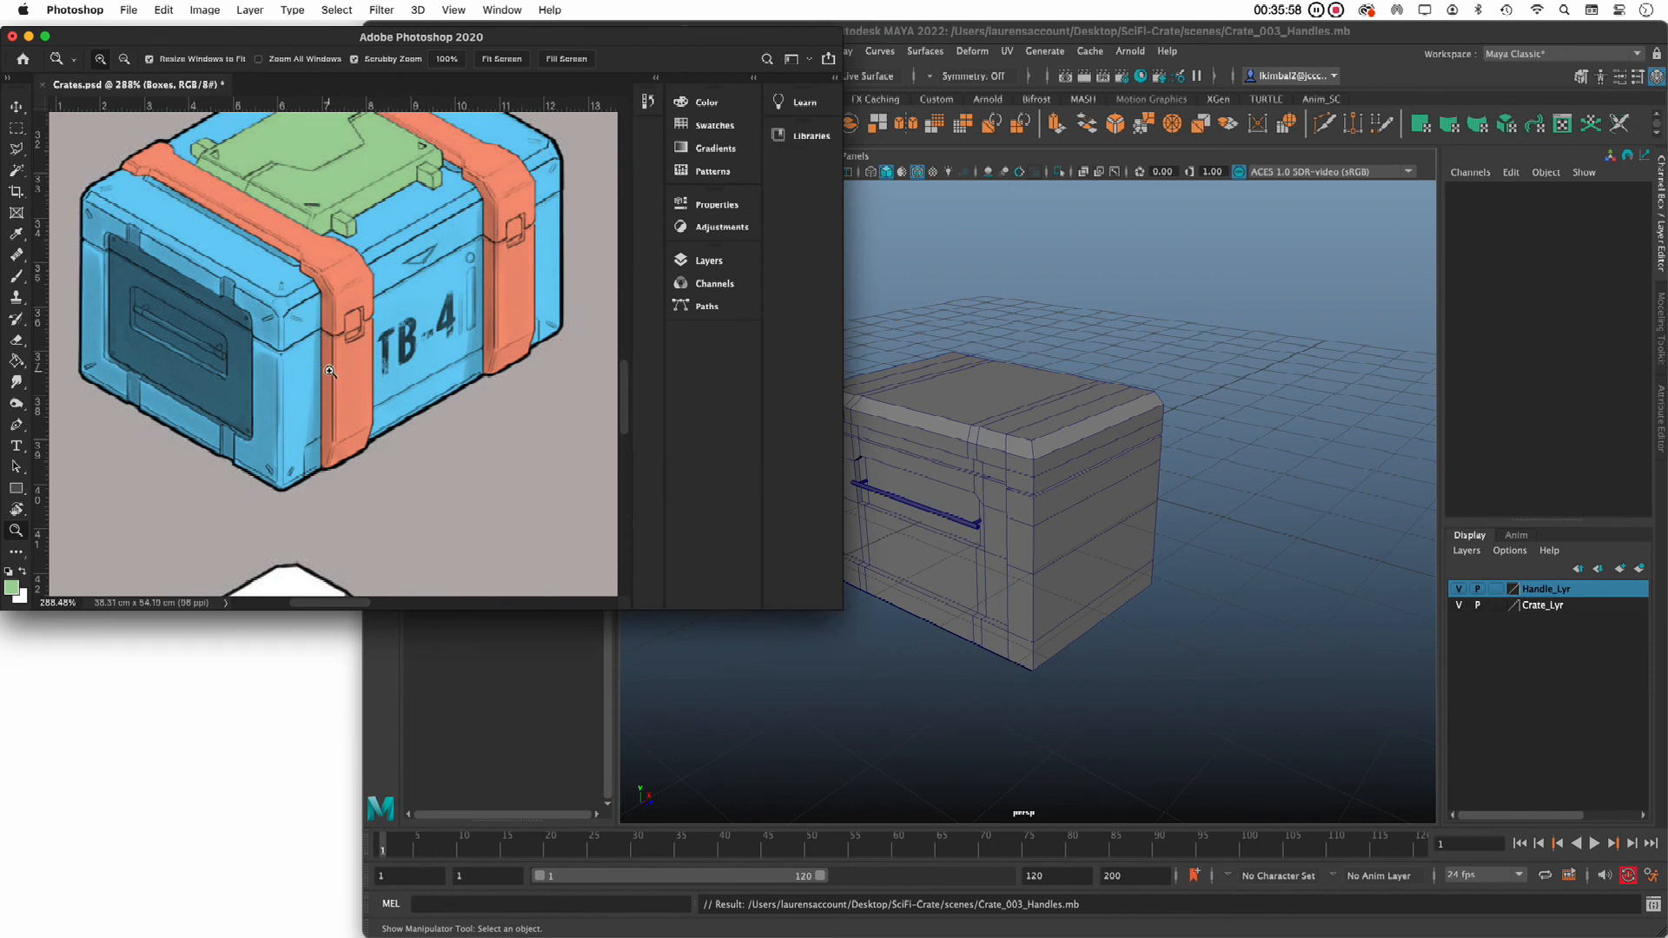